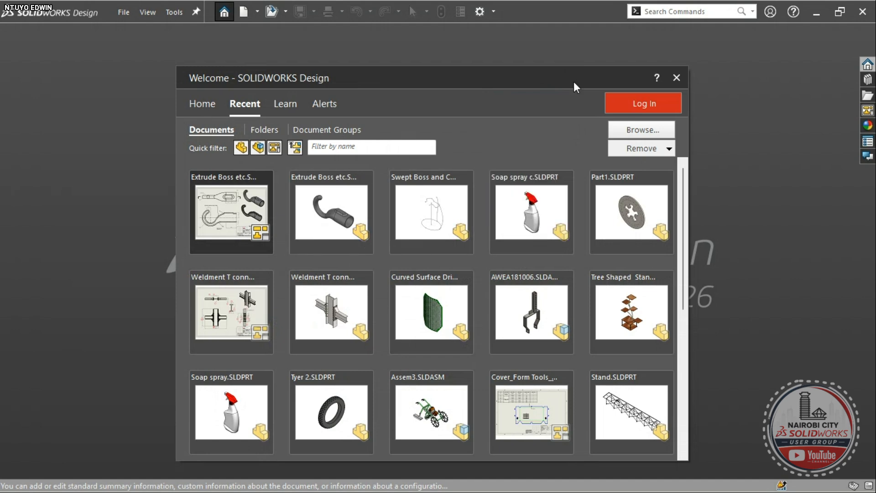
# - Close the Welcome dialog, reopen it from Home and nudge it upward, close it again, then start a new document
pyautogui.click(674, 82)
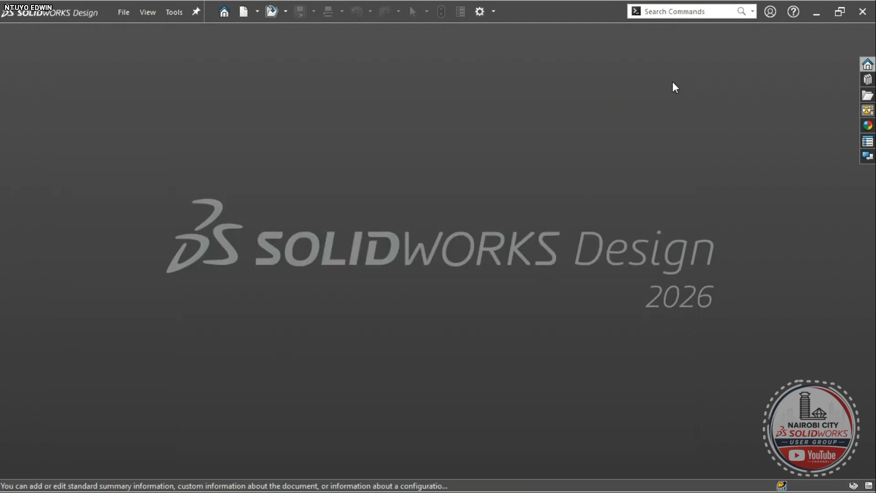
pyautogui.click(221, 13)
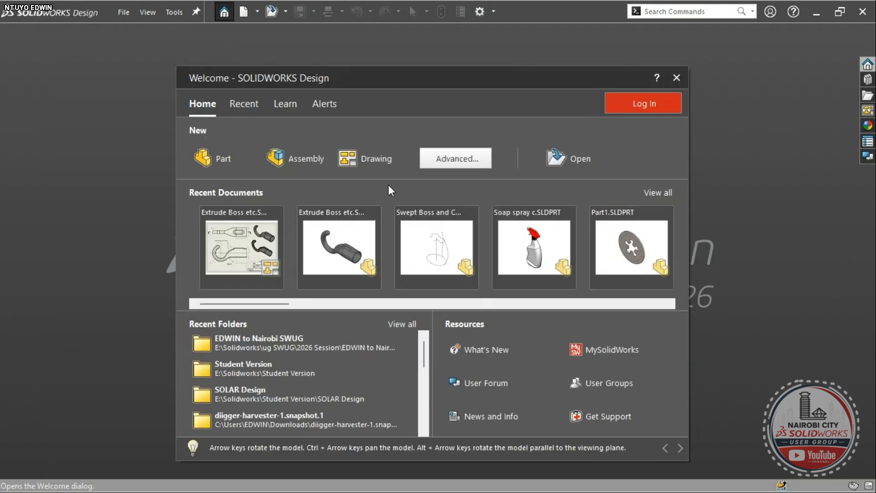
pyautogui.moveTo(401, 87); pyautogui.dragTo(403, 74)
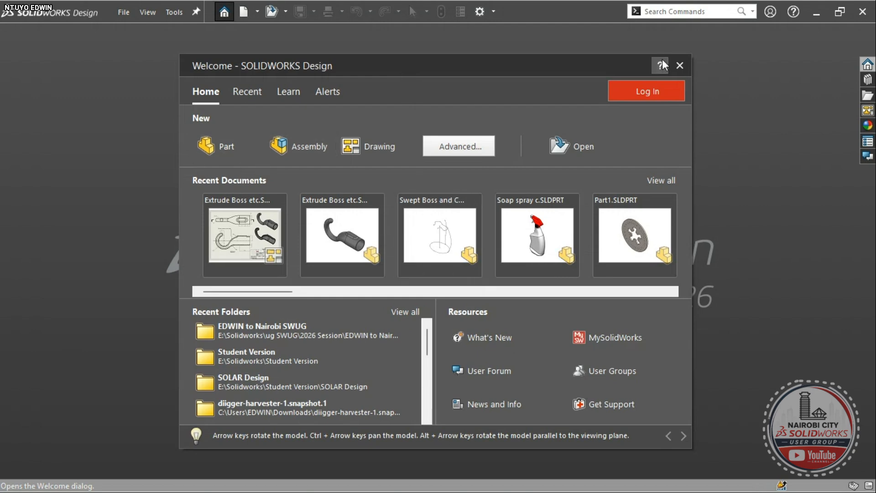
pyautogui.click(679, 65)
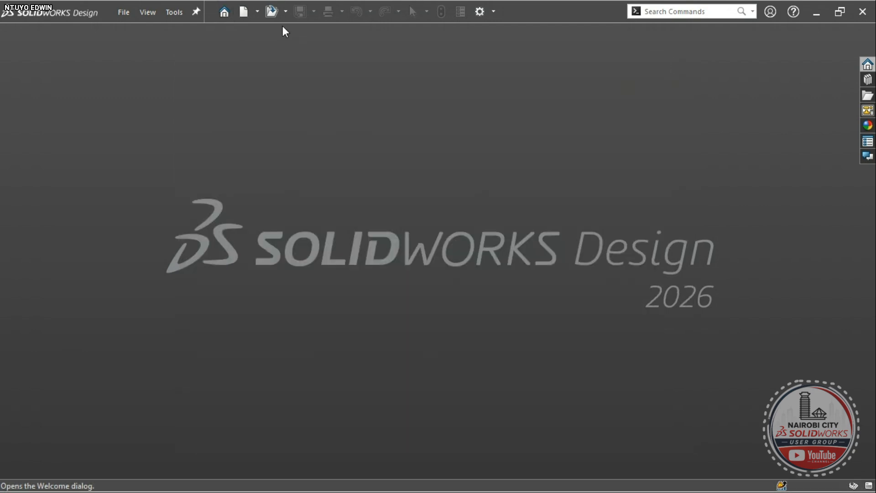
pyautogui.click(248, 10)
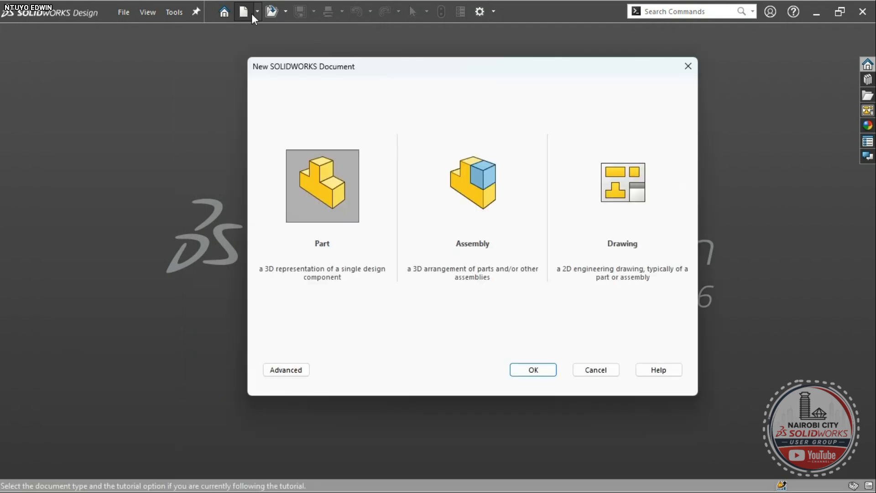
# - Reopen the New Document chooser and browse the Advanced and MBD templates
pyautogui.click(687, 67)
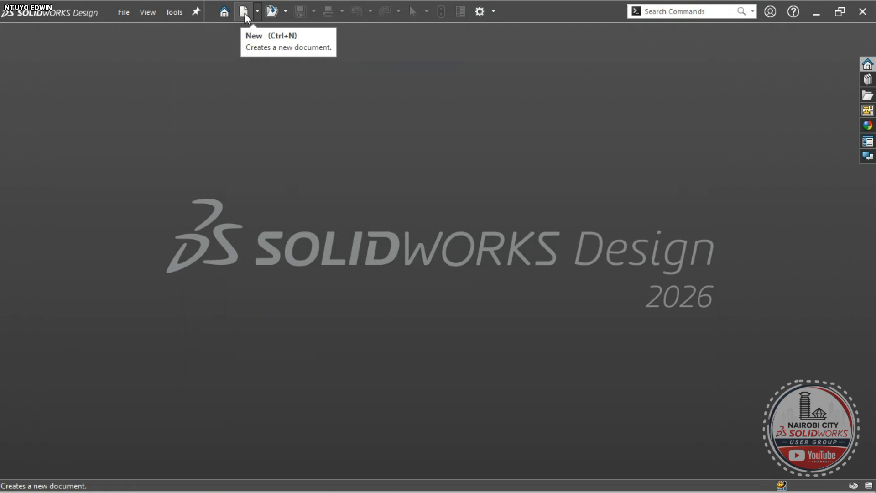
pyautogui.click(244, 12)
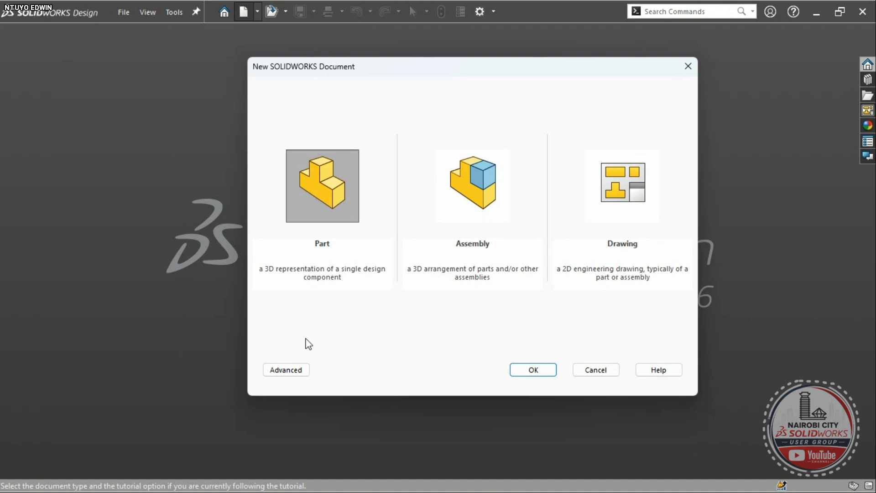
pyautogui.click(296, 369)
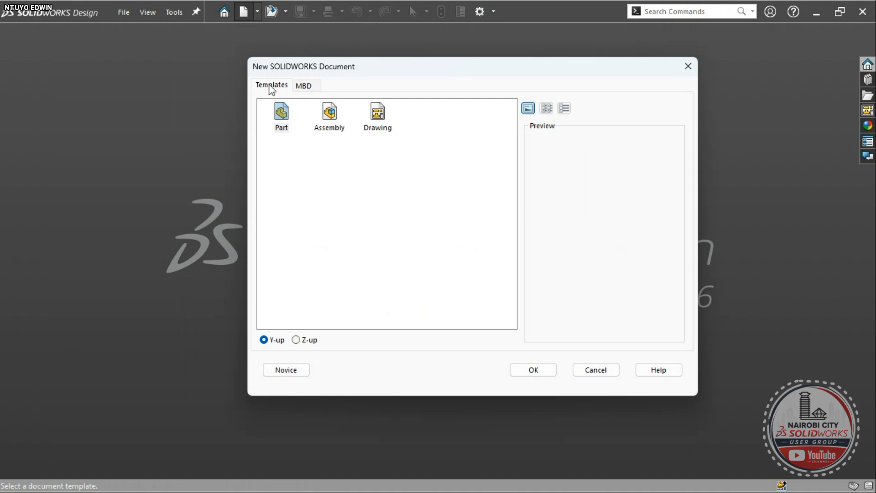
pyautogui.click(302, 86)
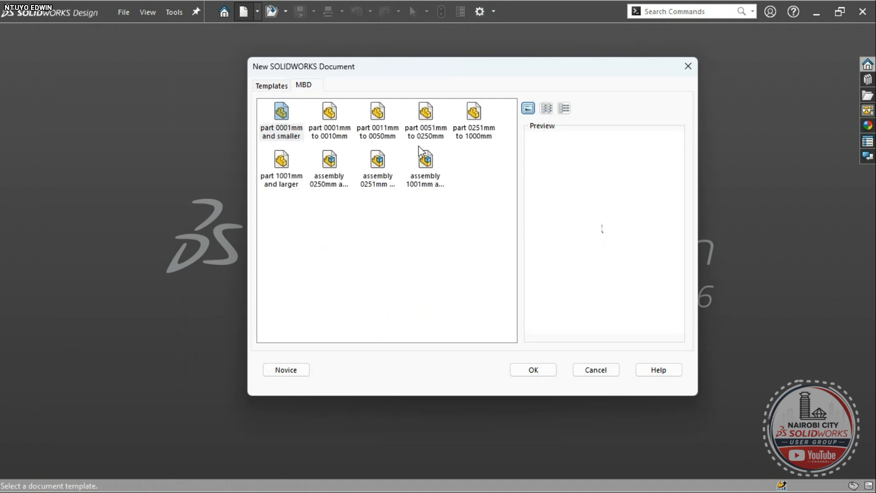
pyautogui.click(269, 88)
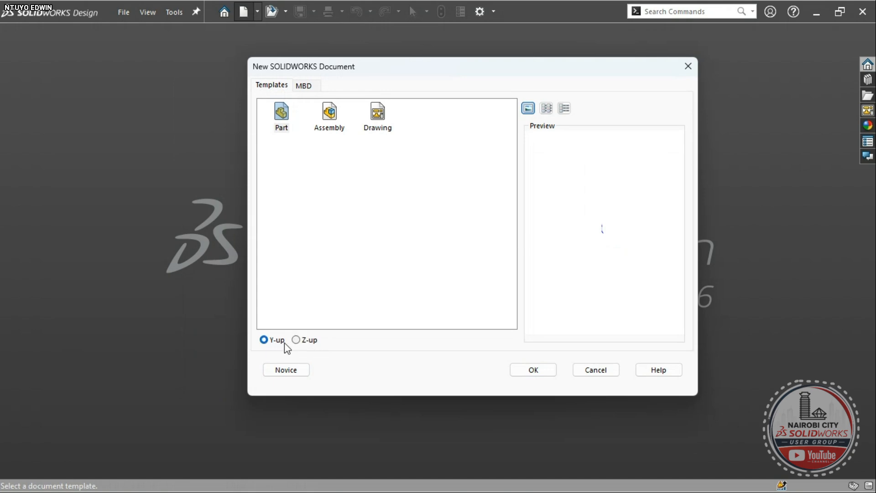
# - Create a new Part document, Part1, keeping Y-up orientation
pyautogui.click(297, 341)
pyautogui.click(272, 341)
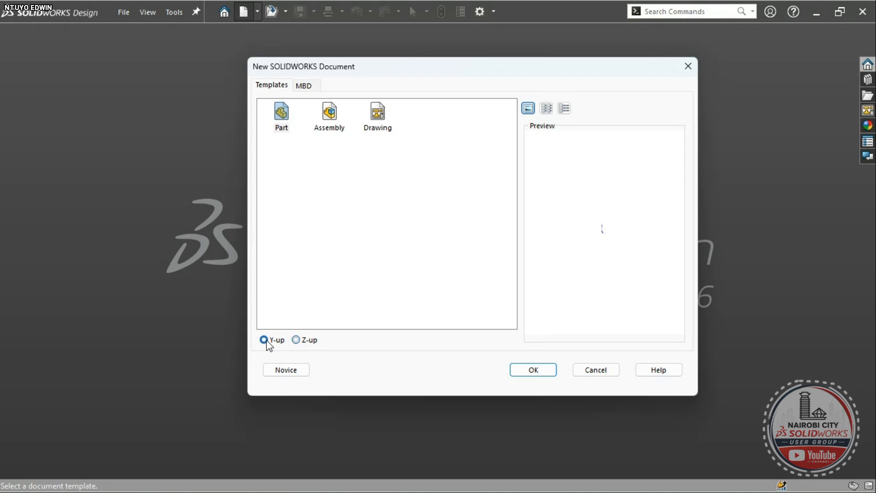
pyautogui.click(283, 373)
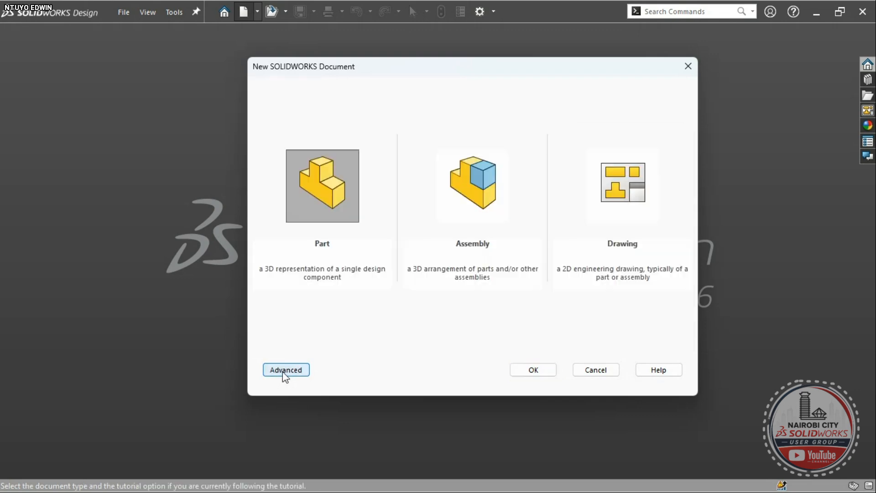
pyautogui.click(320, 203)
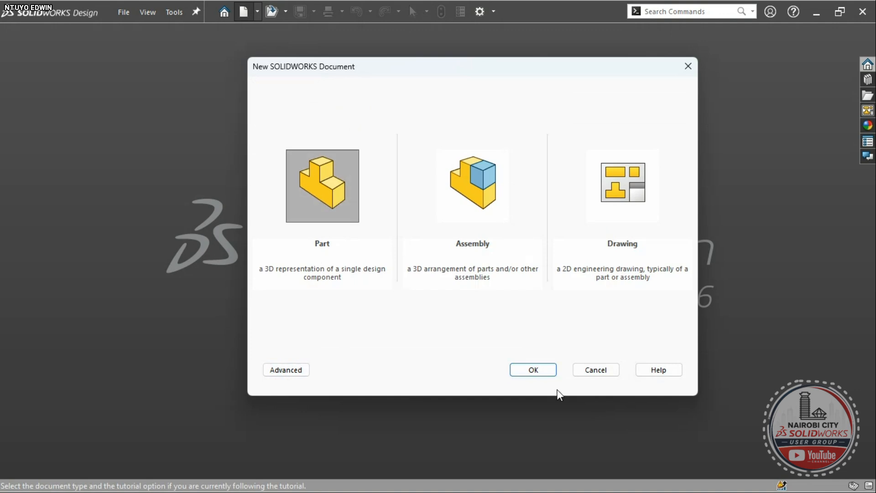
pyautogui.click(535, 370)
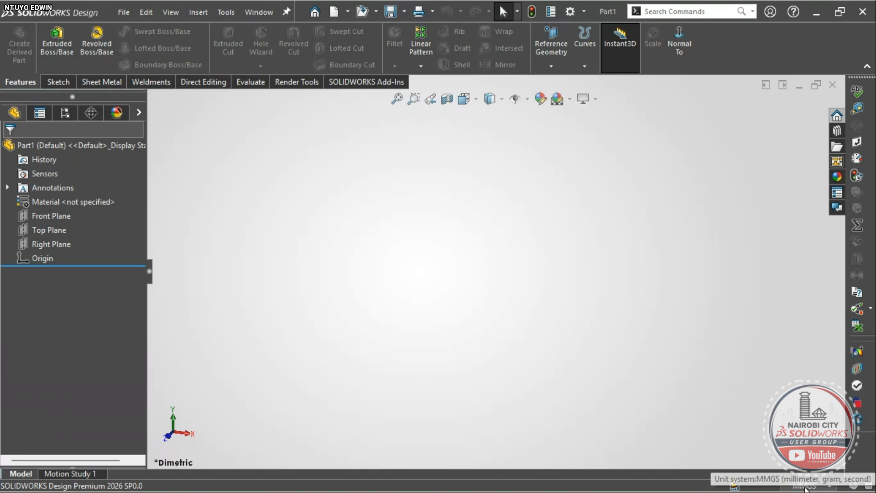
pyautogui.click(818, 488)
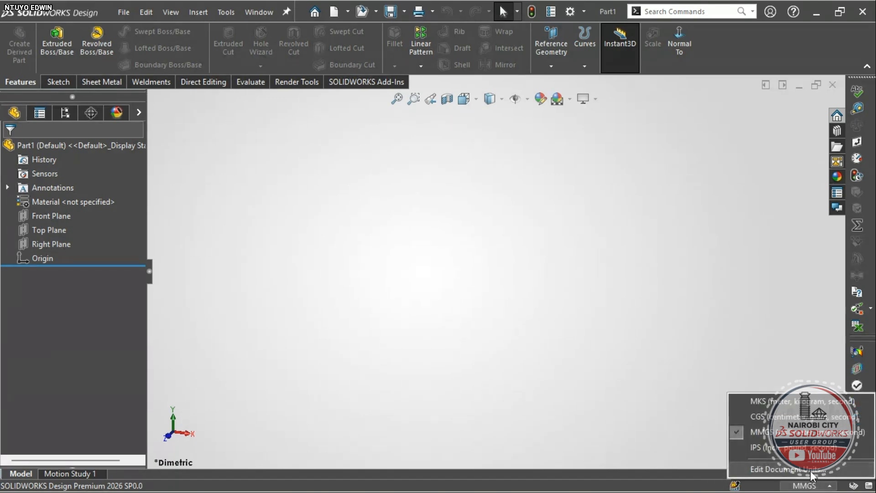
pyautogui.click(814, 470)
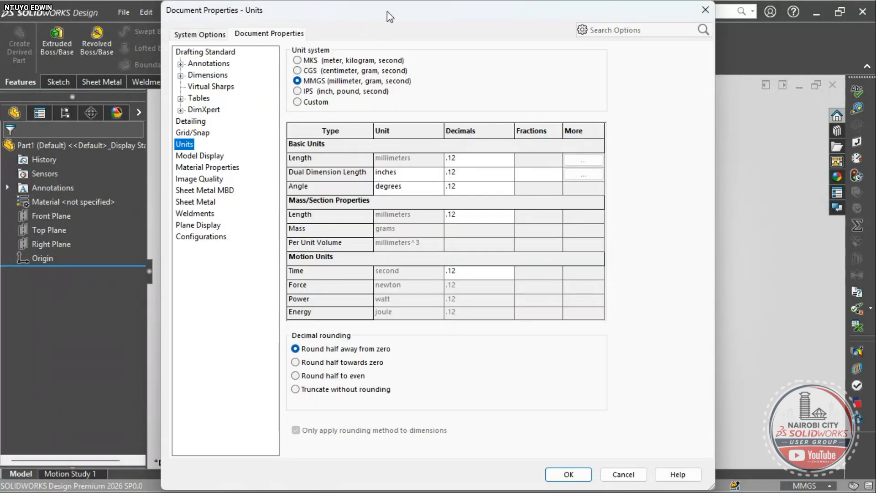
pyautogui.moveTo(387, 11); pyautogui.dragTo(379, 11)
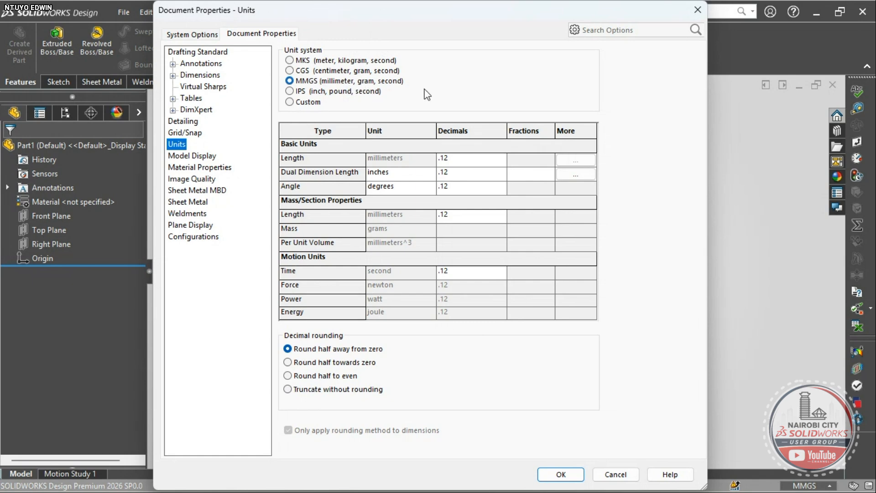
pyautogui.click(299, 160)
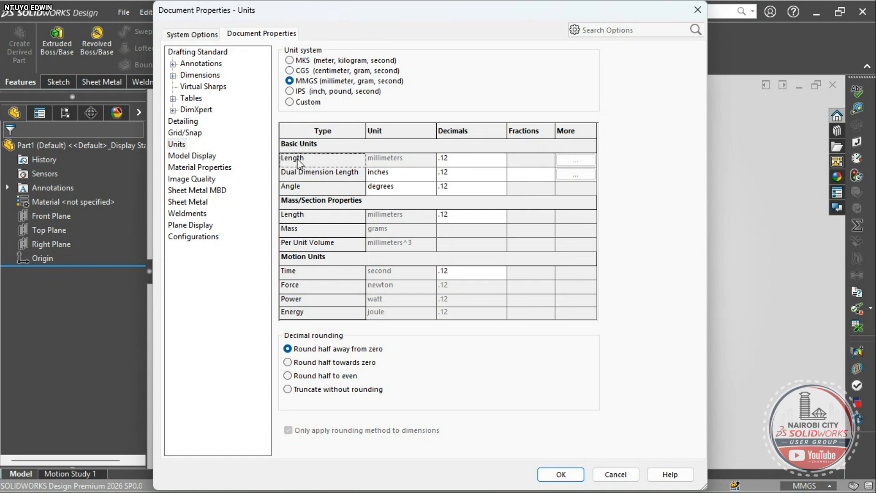
pyautogui.click(470, 160)
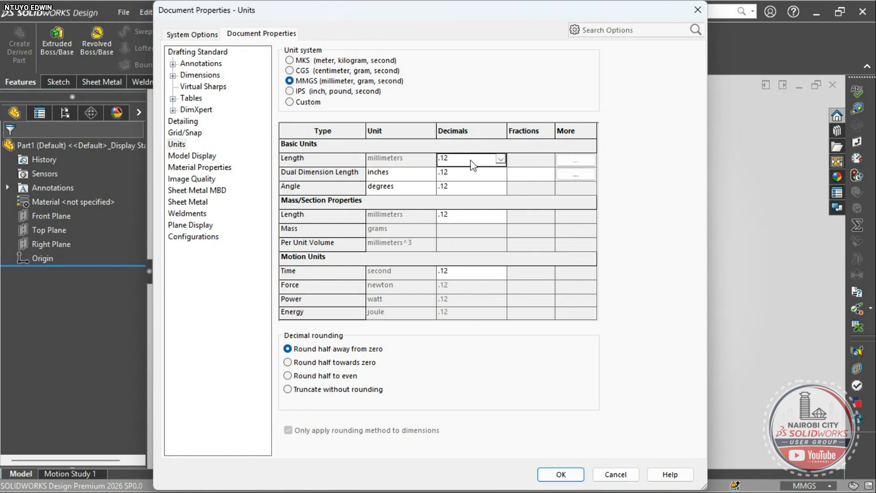
pyautogui.click(501, 159)
pyautogui.click(499, 158)
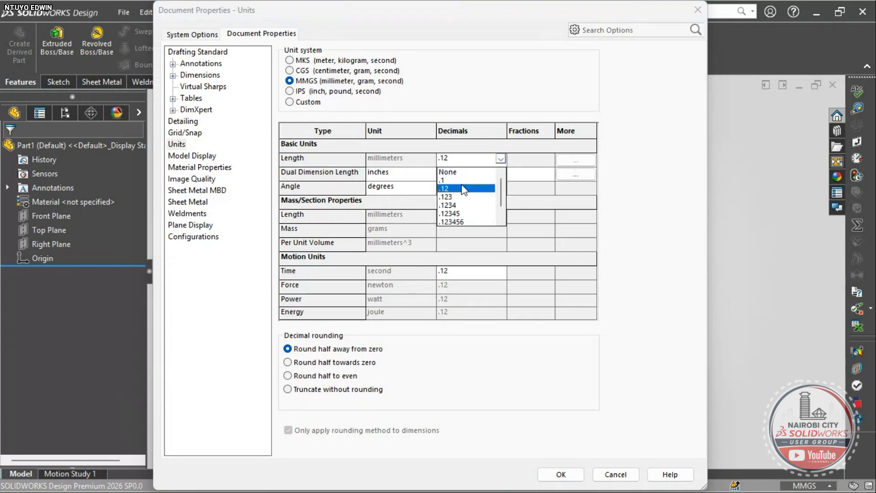
pyautogui.click(462, 188)
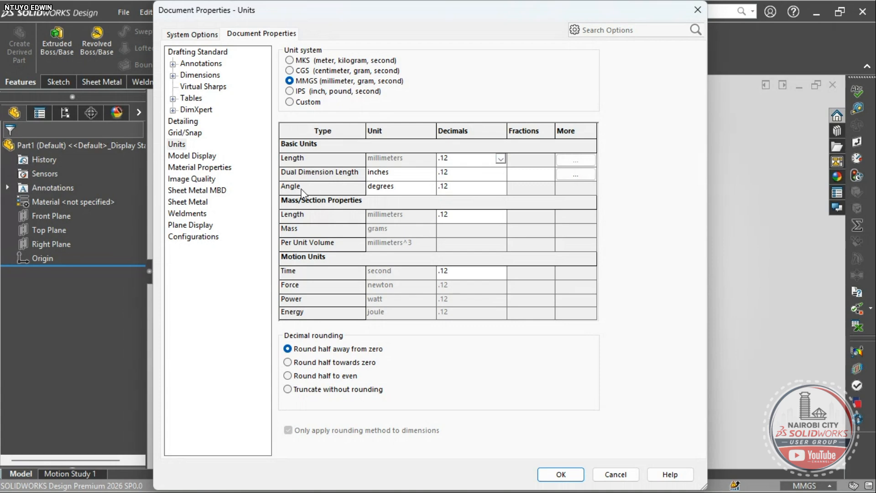
pyautogui.click(393, 187)
pyautogui.click(430, 187)
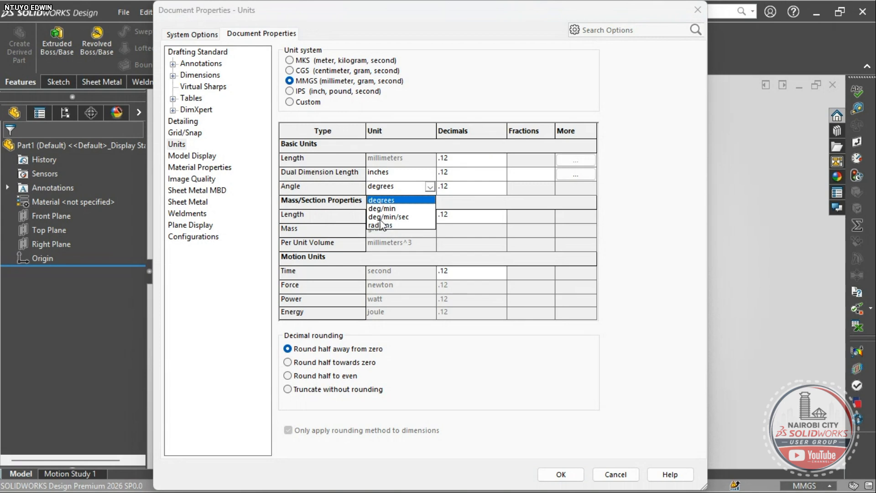
pyautogui.click(387, 199)
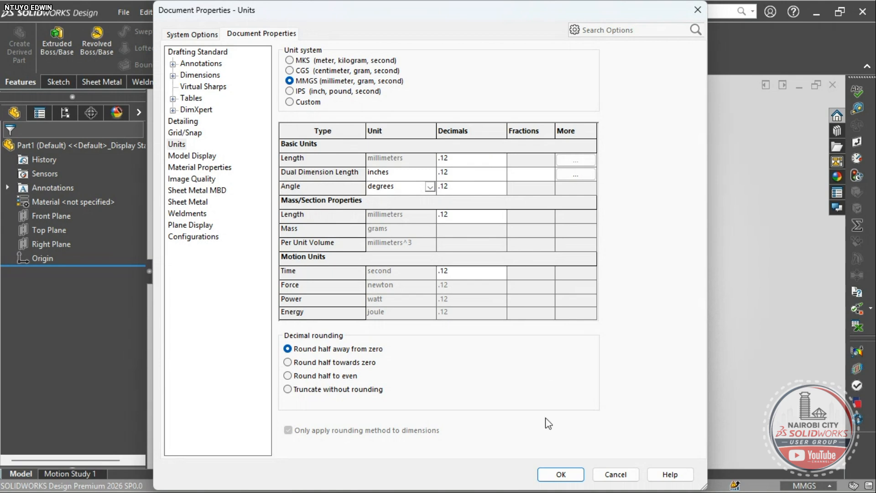
pyautogui.click(560, 475)
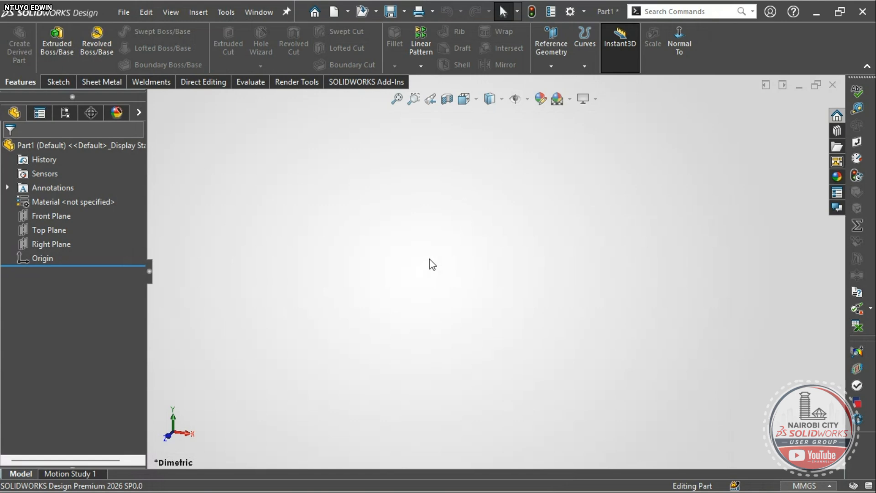
# - In Customize > Mouse Gestures, choose 12 gestures and drag Close onto the Part wheel
pyautogui.click(582, 13)
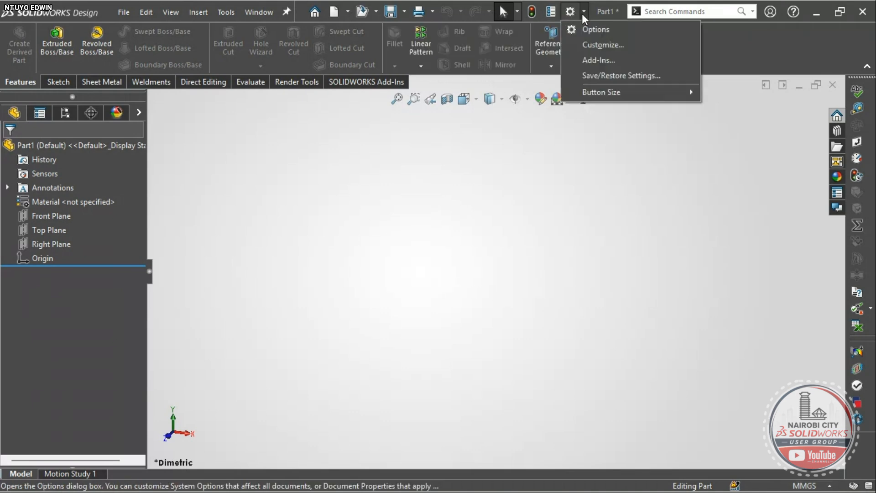
pyautogui.click(593, 46)
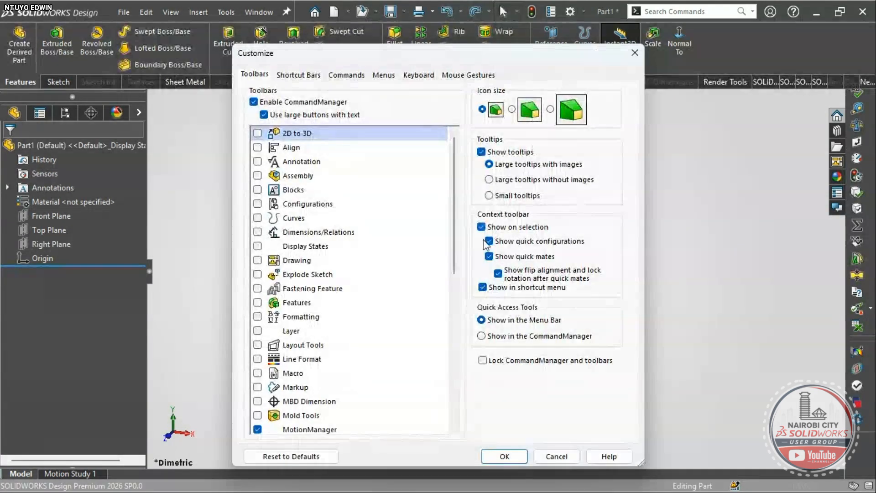
pyautogui.click(459, 81)
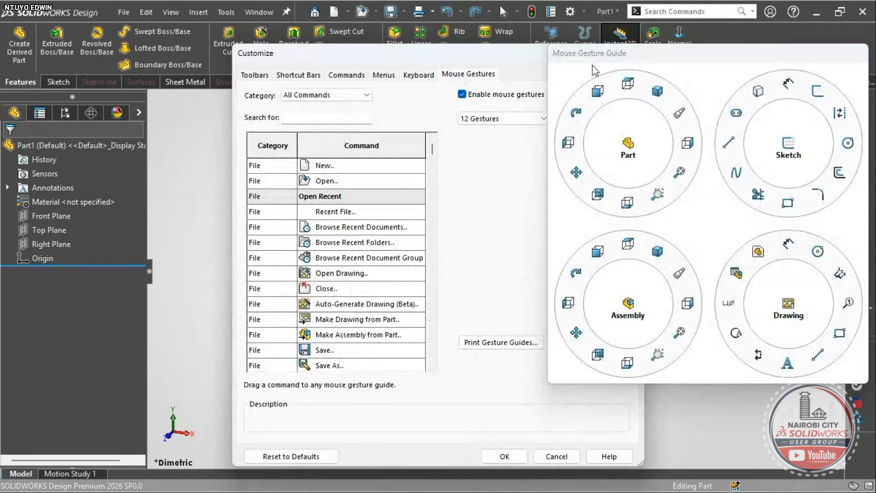
pyautogui.moveTo(622, 55); pyautogui.dragTo(609, 53)
pyautogui.click(499, 119)
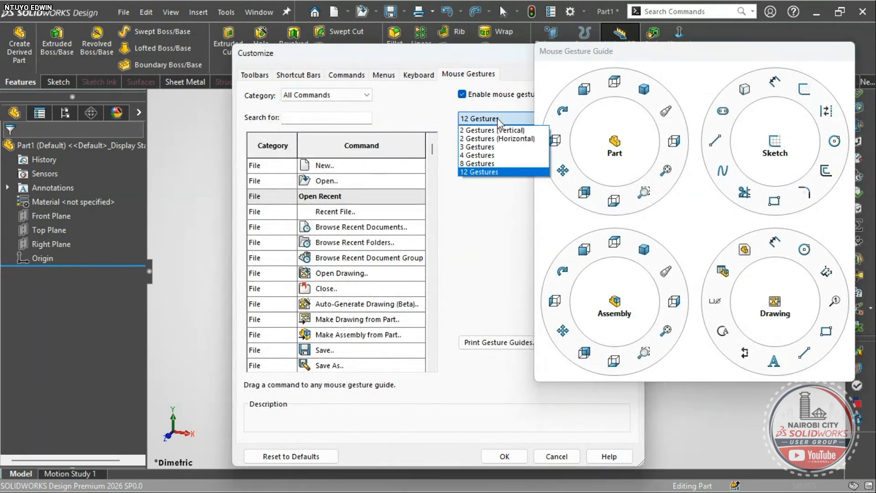
pyautogui.click(477, 155)
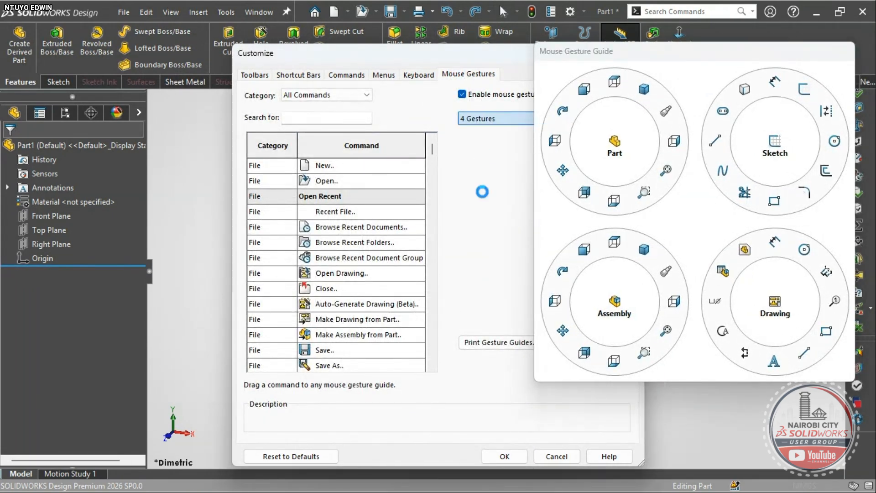
pyautogui.click(477, 120)
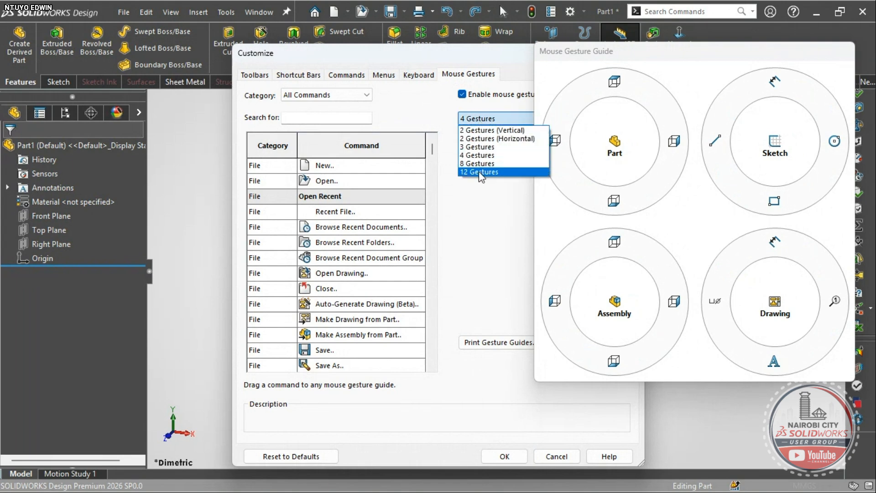
pyautogui.click(480, 172)
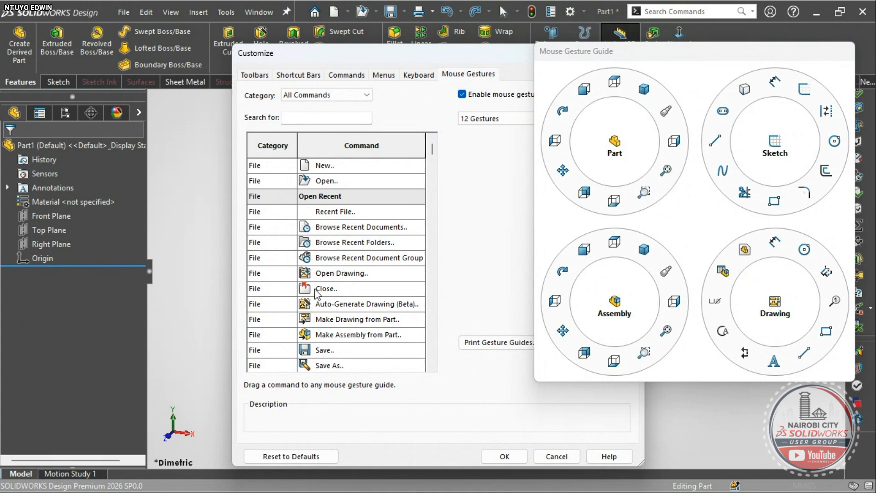
pyautogui.moveTo(316, 292); pyautogui.dragTo(349, 291)
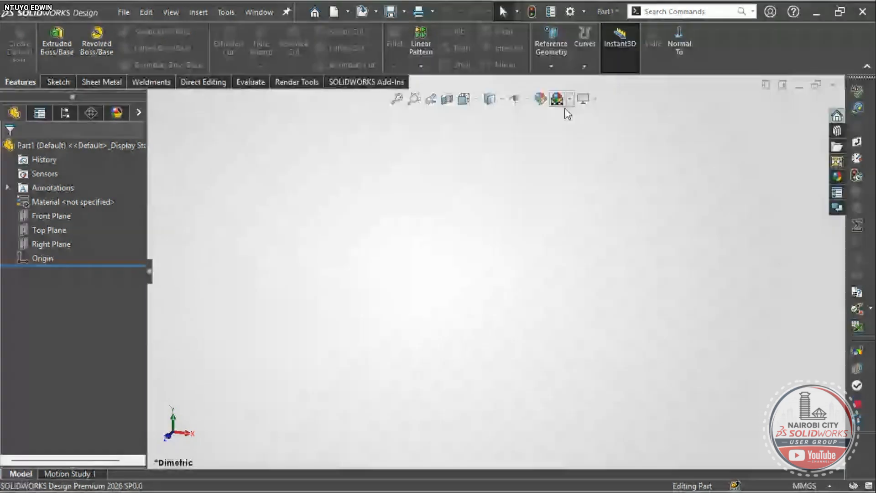
# - Open the Add-Ins dialog and review the list of available add-ins
pyautogui.click(584, 12)
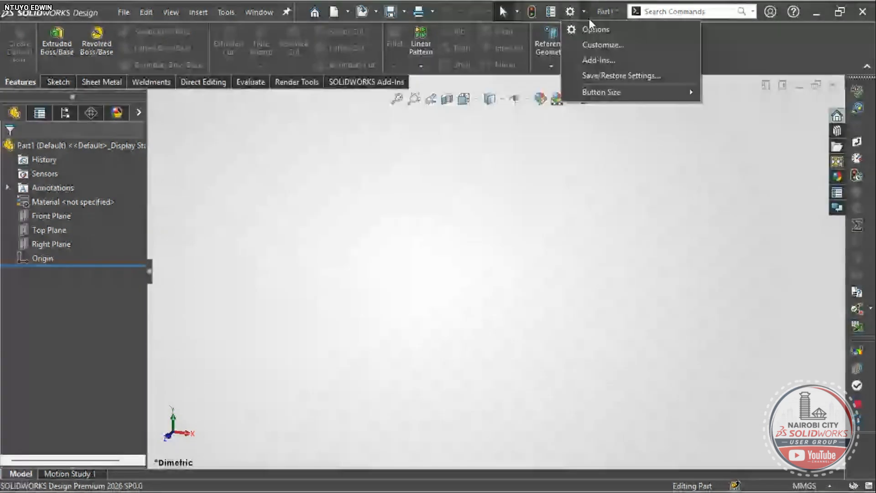
pyautogui.click(598, 60)
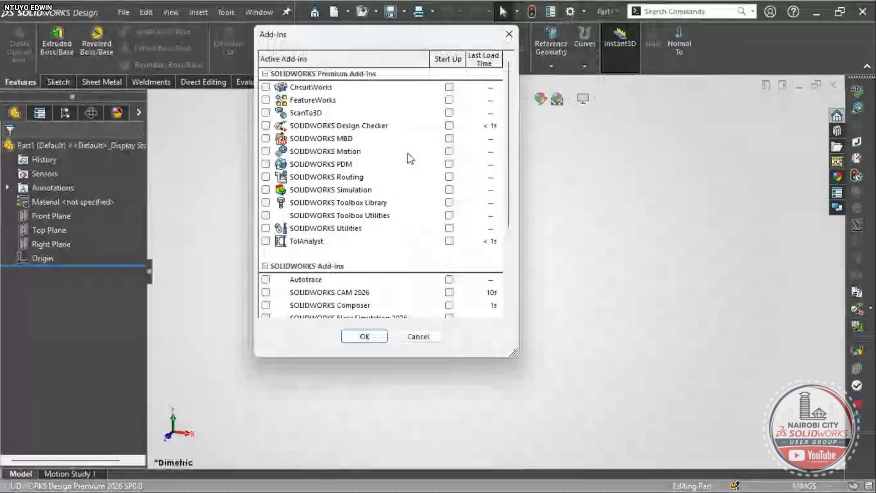
pyautogui.scroll(-2, 402, 158)
pyautogui.scroll(-1, 456, 214)
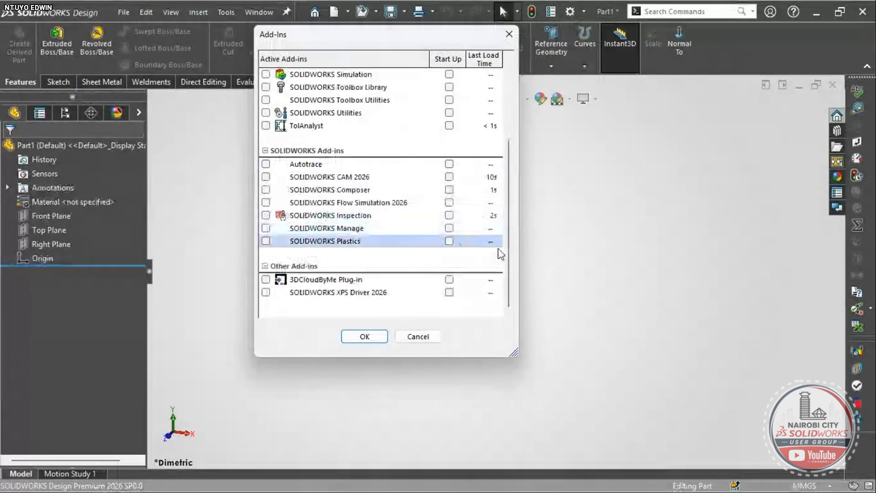
pyautogui.scroll(3, 496, 219)
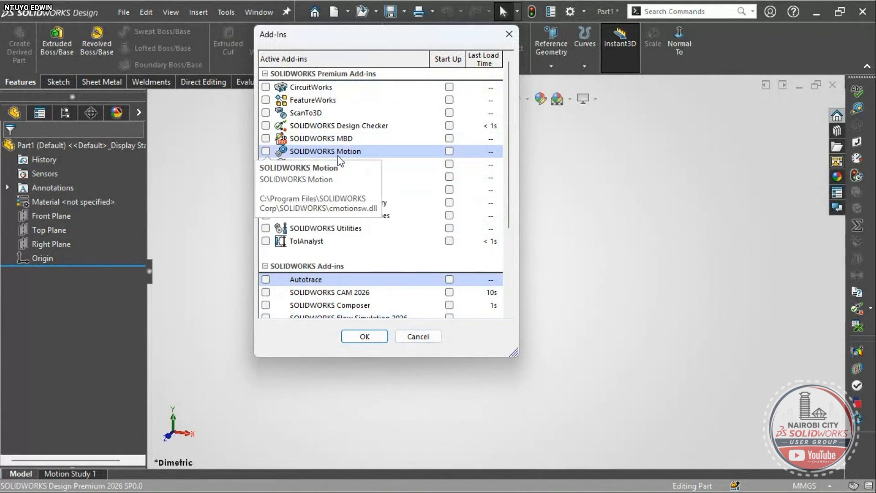
pyautogui.scroll(-3, 392, 263)
pyautogui.scroll(3, 393, 263)
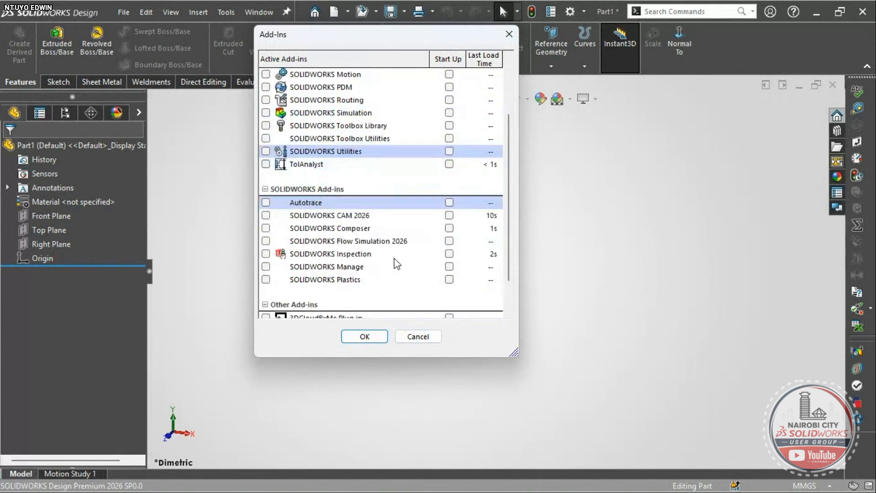
pyautogui.scroll(1, 394, 260)
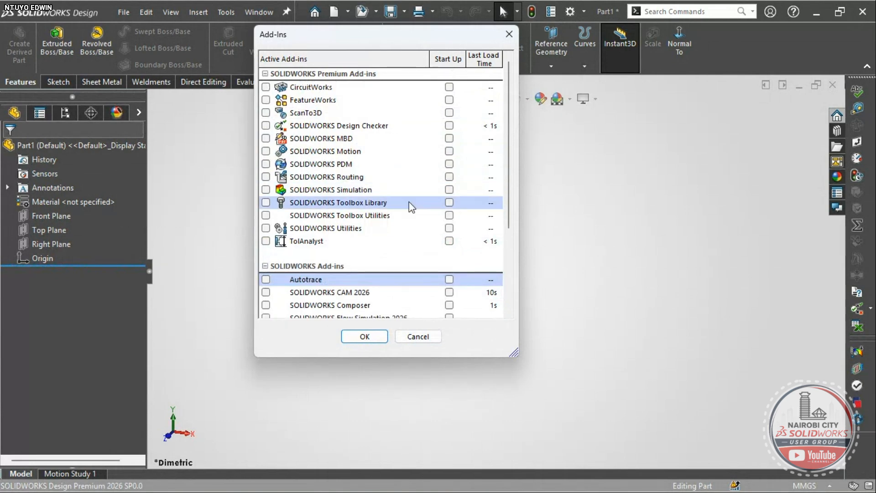
# - Tick then clear FeatureWorks, Toolbox Library and PDM start-up boxes, leaving none to load
pyautogui.click(449, 99)
pyautogui.click(449, 202)
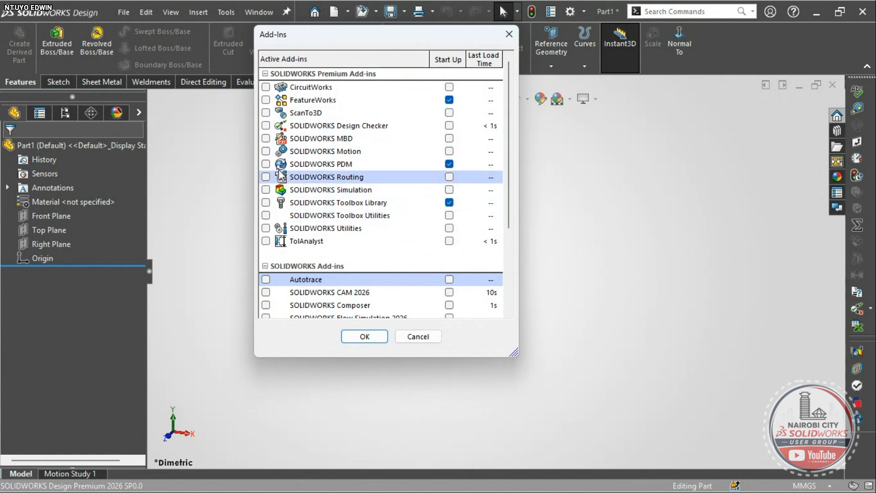
pyautogui.click(266, 138)
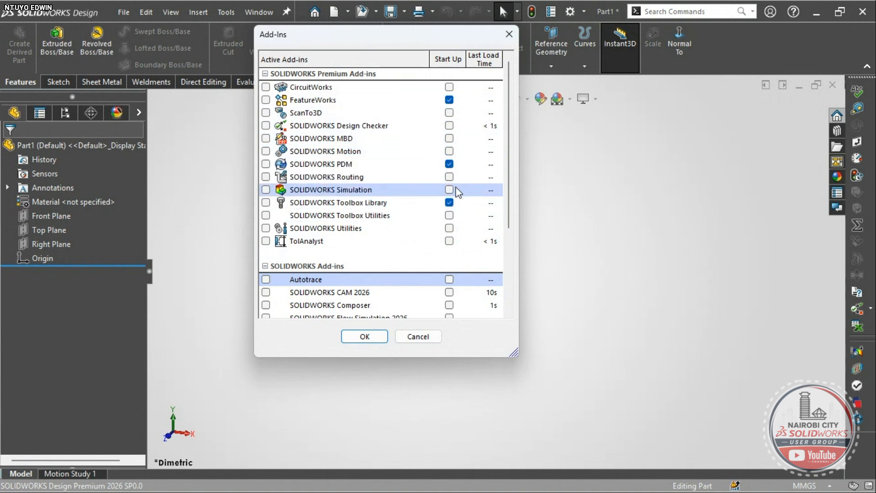
pyautogui.click(449, 163)
pyautogui.click(449, 202)
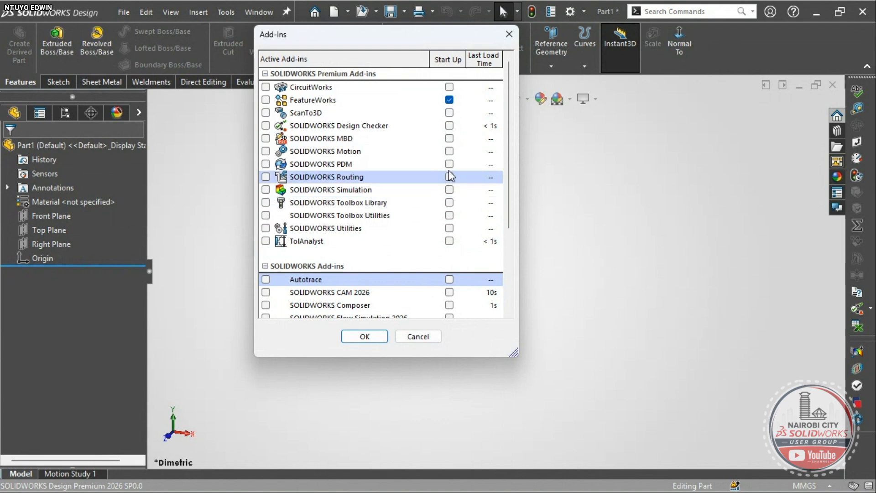
pyautogui.click(449, 99)
pyautogui.scroll(-3, 387, 238)
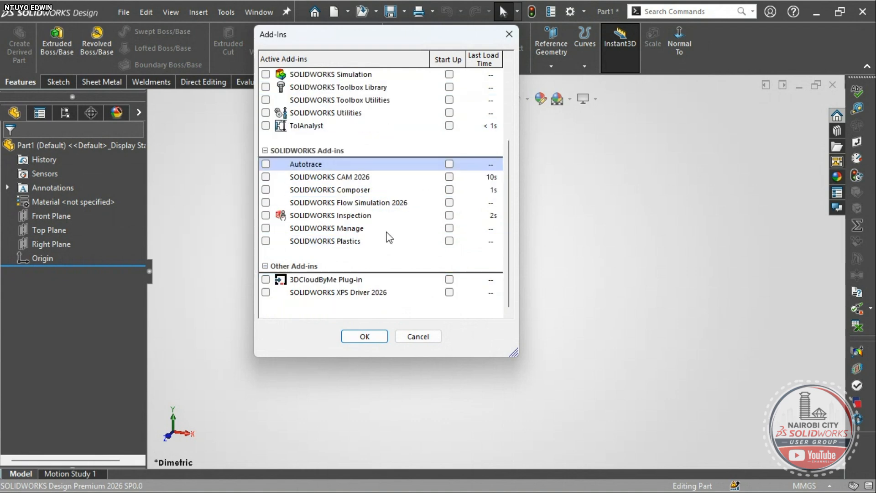
pyautogui.scroll(1, 420, 242)
pyautogui.scroll(2, 420, 241)
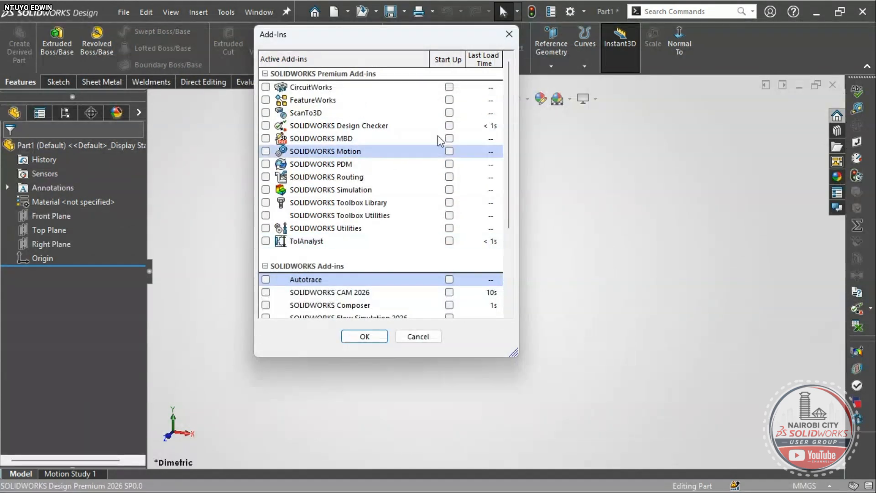
pyautogui.scroll(-3, 436, 216)
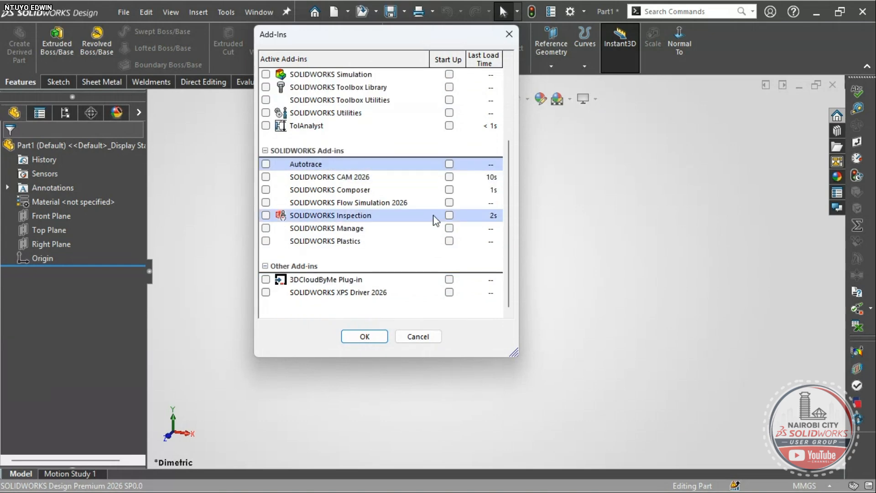
pyautogui.scroll(3, 417, 291)
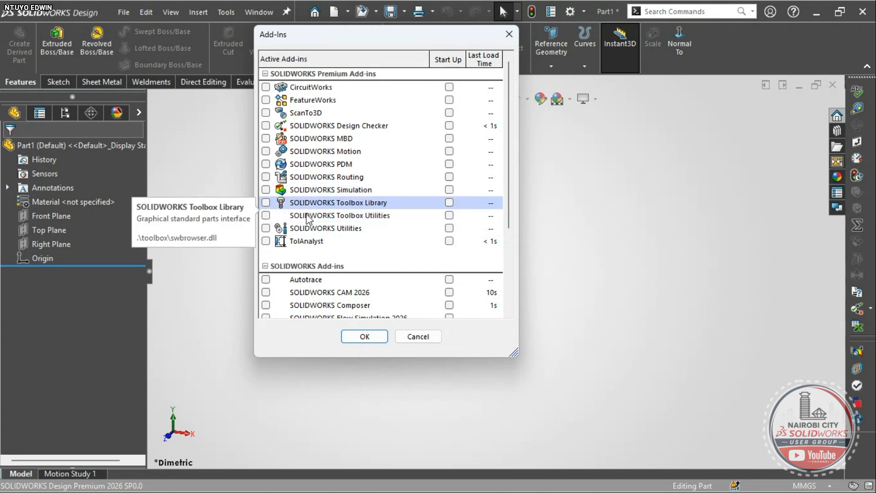
pyautogui.scroll(-2, 452, 214)
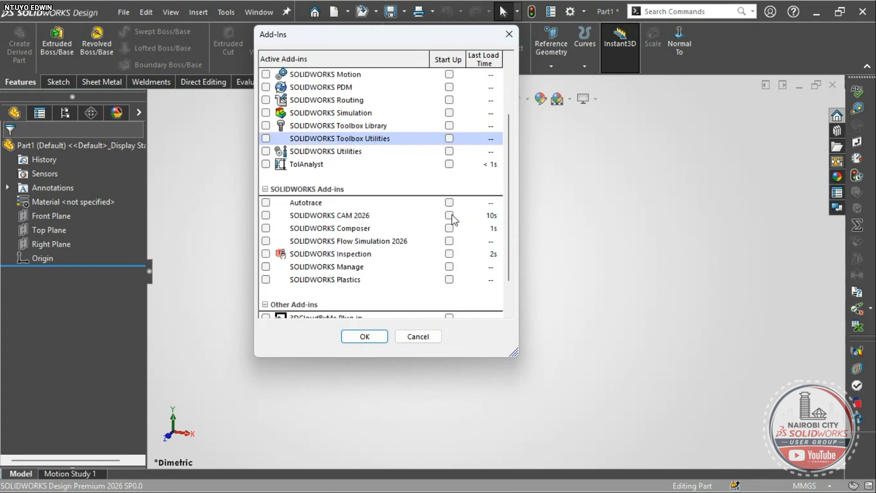
pyautogui.scroll(2, 452, 214)
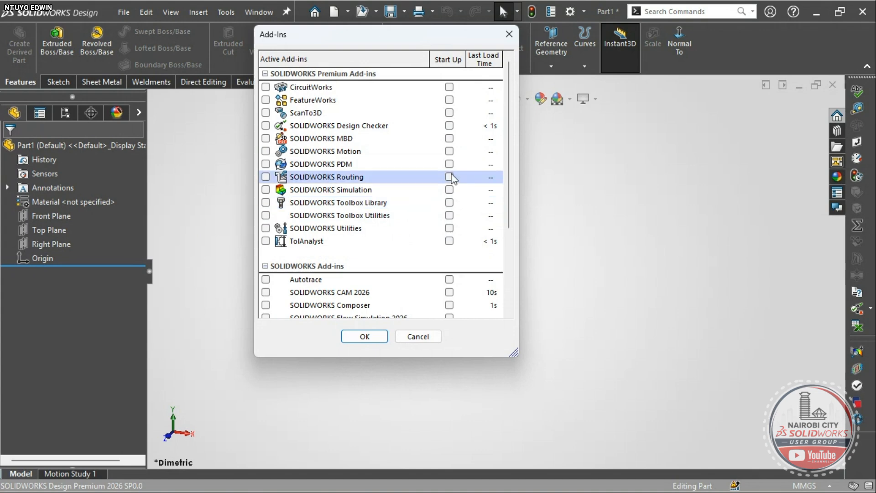
# - Apply the add-in settings, then show the Right, Top and Front Planes and orbit around them
pyautogui.click(374, 338)
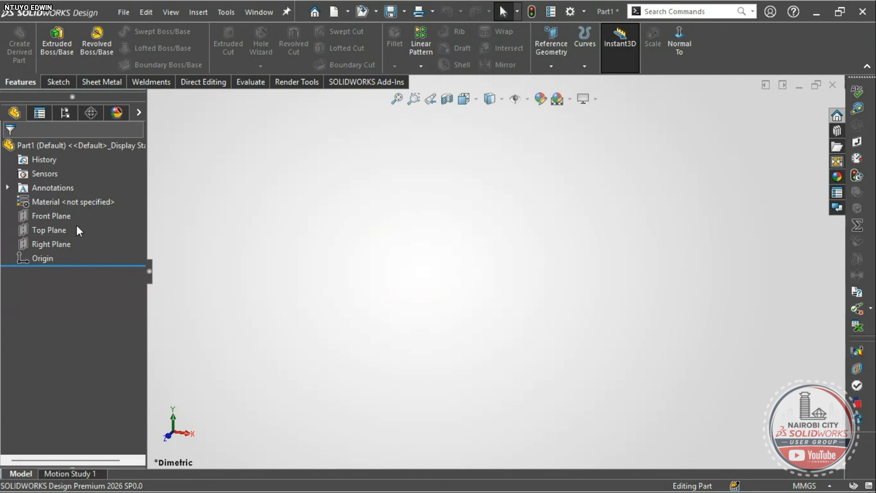
pyautogui.click(60, 247)
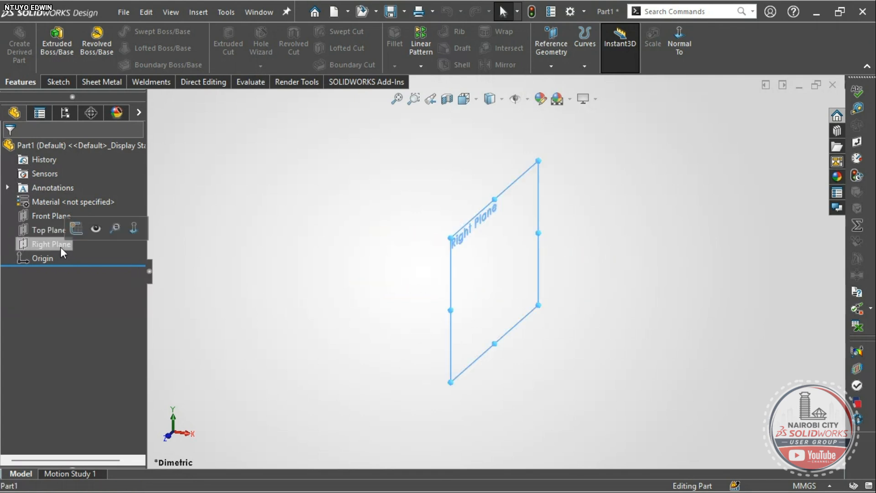
pyautogui.keyDown('ctrl'); pyautogui.click(41, 229); pyautogui.keyUp('ctrl')
pyautogui.keyDown('ctrl'); pyautogui.click(41, 216); pyautogui.keyUp('ctrl')
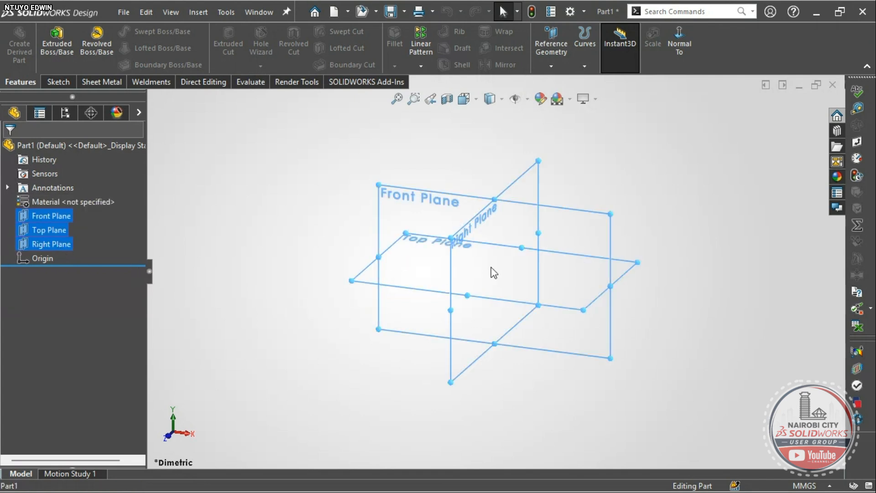
pyautogui.moveTo(488, 279); pyautogui.dragTo(487, 301, button='middle')
# - Switch the empty part to Trimetric view and bring up the Windows Start menu
pyautogui.click(310, 337)
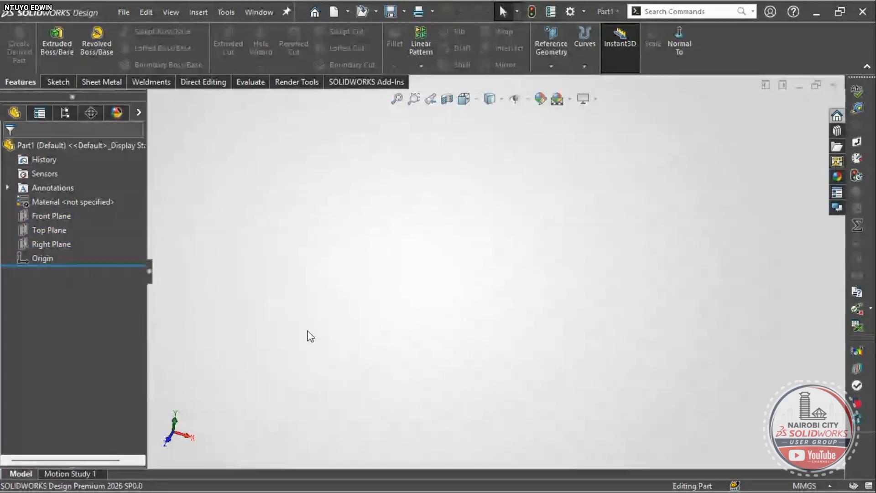
pyautogui.moveTo(313, 315); pyautogui.dragTo(338, 287, button='right')
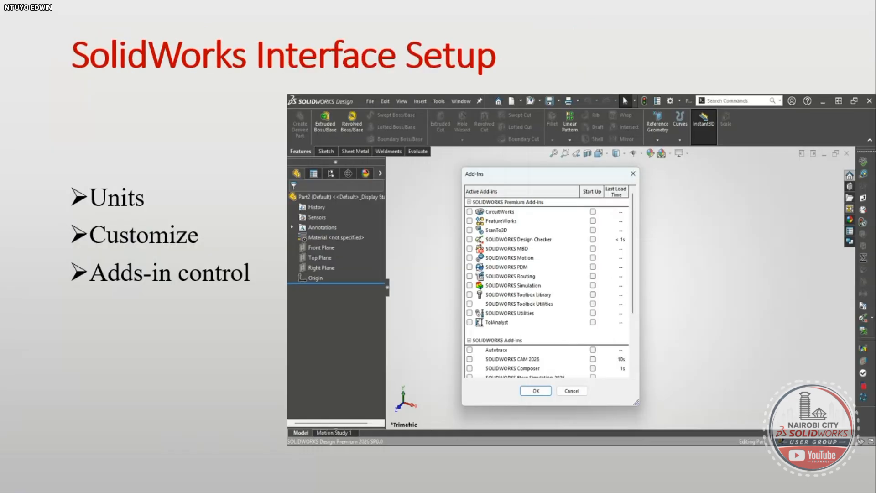
pyautogui.press('super')
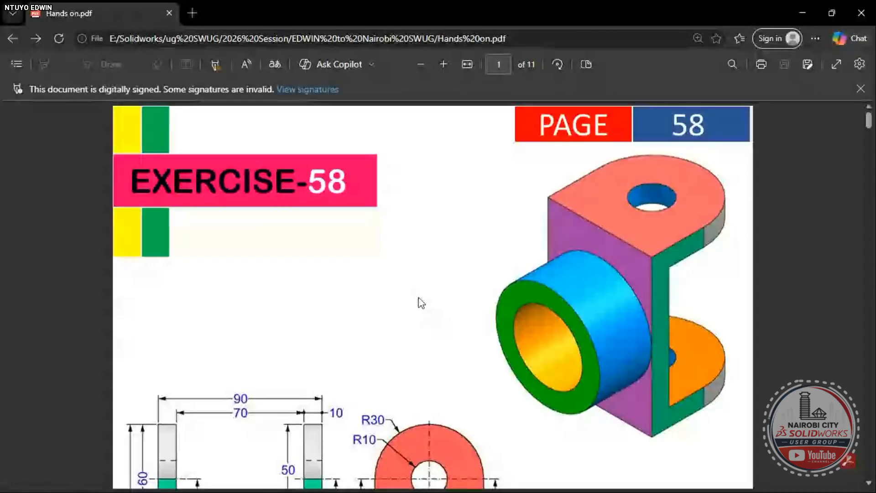
# - Scroll Hands on.pdf down to the Exercise 123 pipe tee drawing on page 6
pyautogui.scroll(-4, 421, 303)
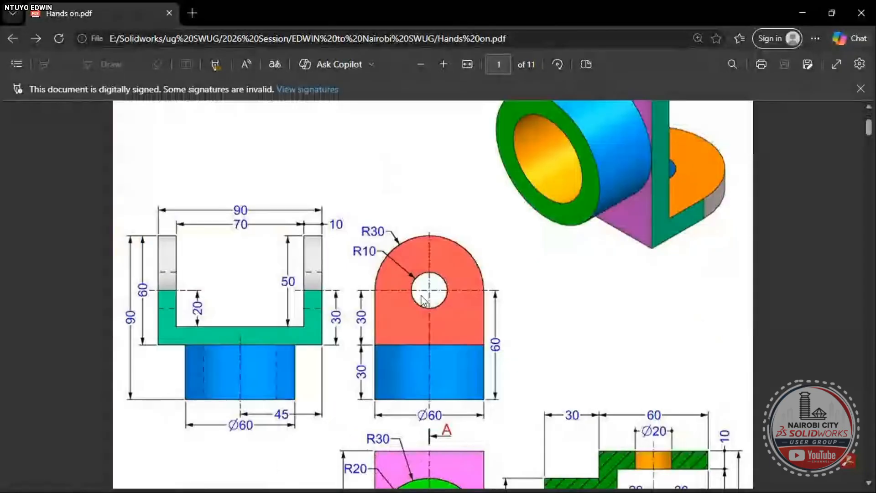
pyautogui.scroll(4, 424, 300)
pyautogui.scroll(-15, 425, 300)
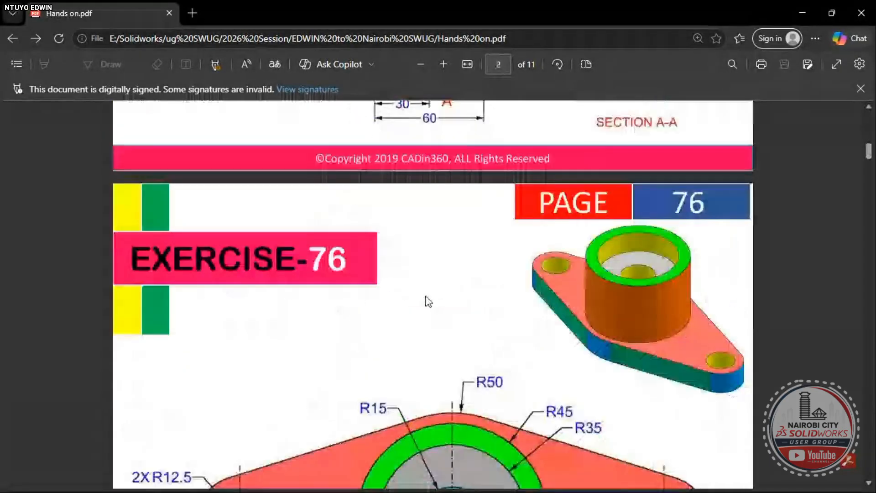
pyautogui.scroll(-20, 428, 301)
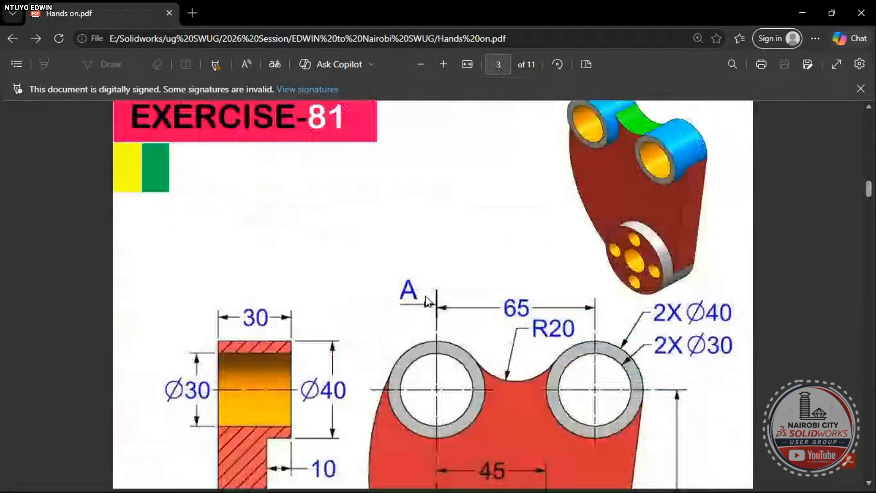
pyautogui.scroll(-12, 428, 301)
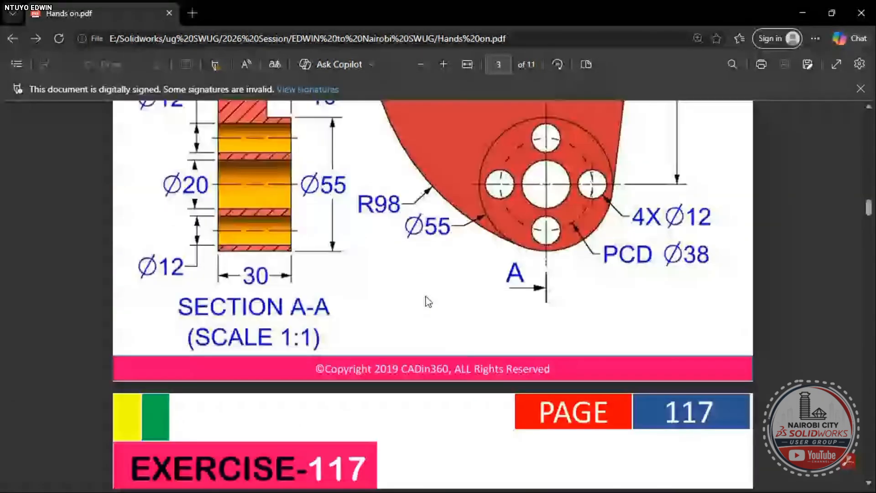
pyautogui.scroll(-20, 428, 301)
pyautogui.scroll(8, 428, 301)
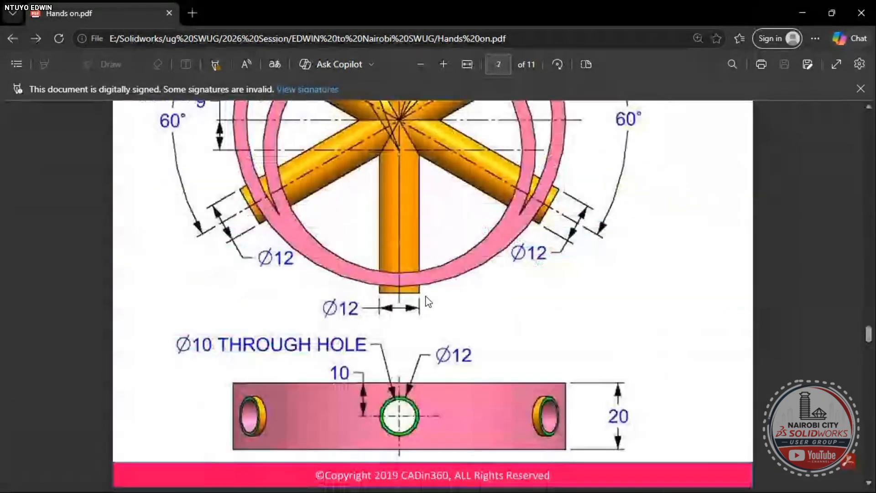
pyautogui.scroll(16, 428, 301)
pyautogui.moveTo(868, 301); pyautogui.dragTo(869, 474)
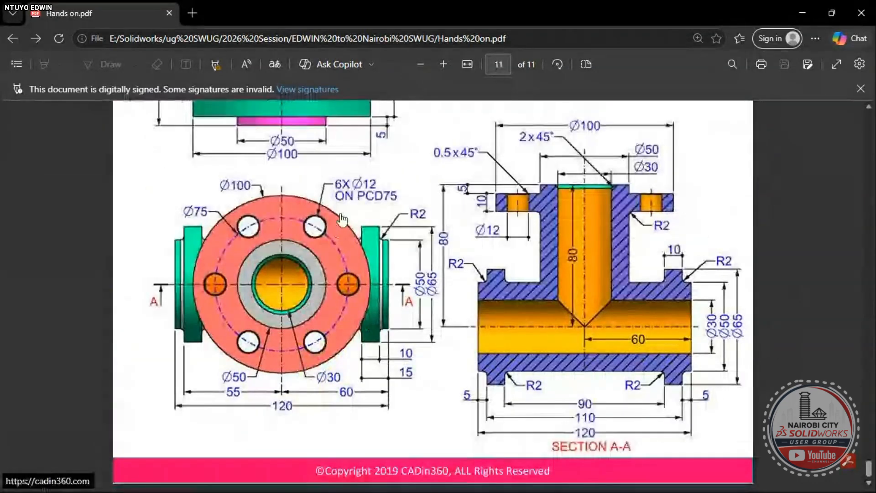
# - Scroll through Exercise 198 on page 11, ending on its dimensioned Section A-A view
pyautogui.scroll(1, 403, 217)
pyautogui.keyDown('ctrl'); pyautogui.scroll(-2, 403, 218); pyautogui.keyUp('ctrl')
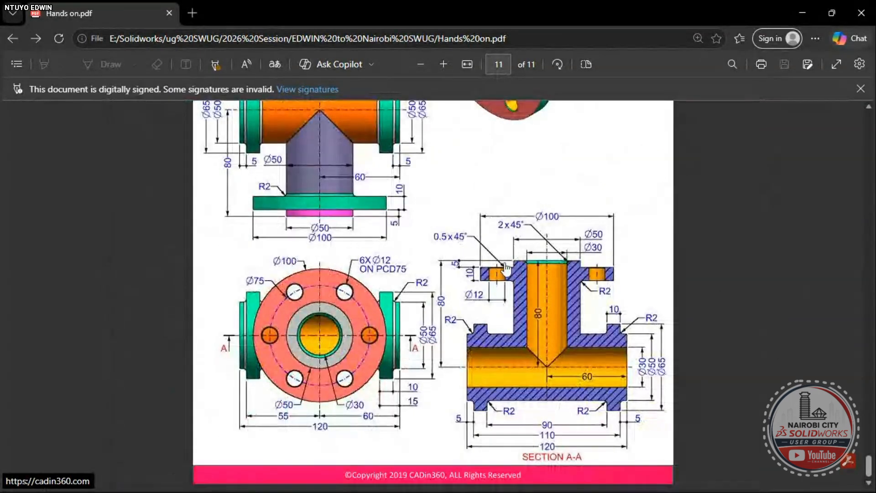
pyautogui.scroll(1, 503, 255)
pyautogui.scroll(-1, 504, 258)
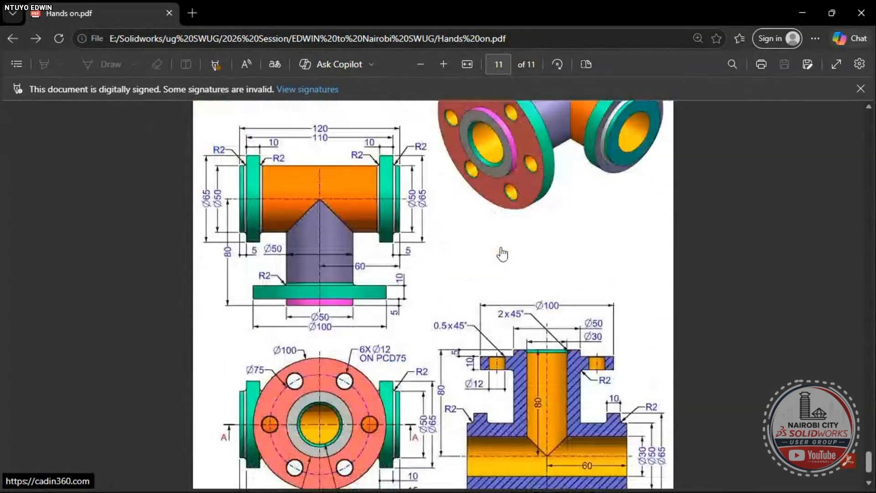
pyautogui.scroll(-2, 502, 254)
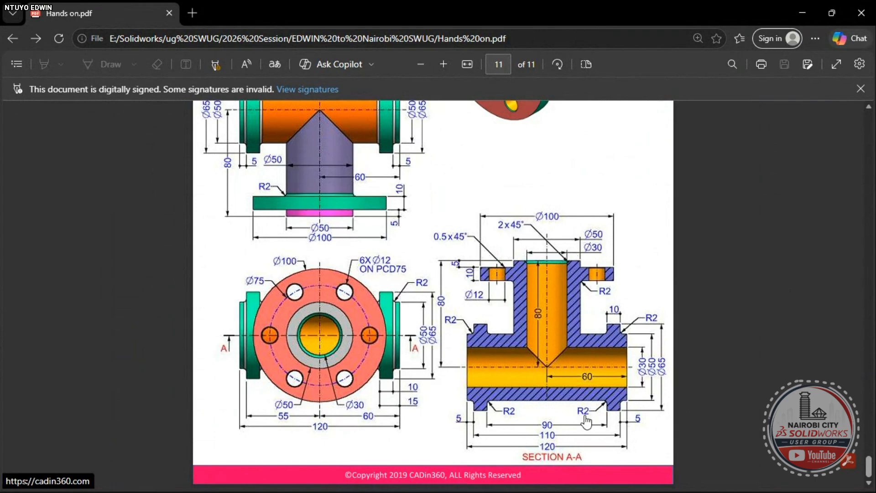
pyautogui.scroll(5, 579, 388)
pyautogui.scroll(1, 575, 360)
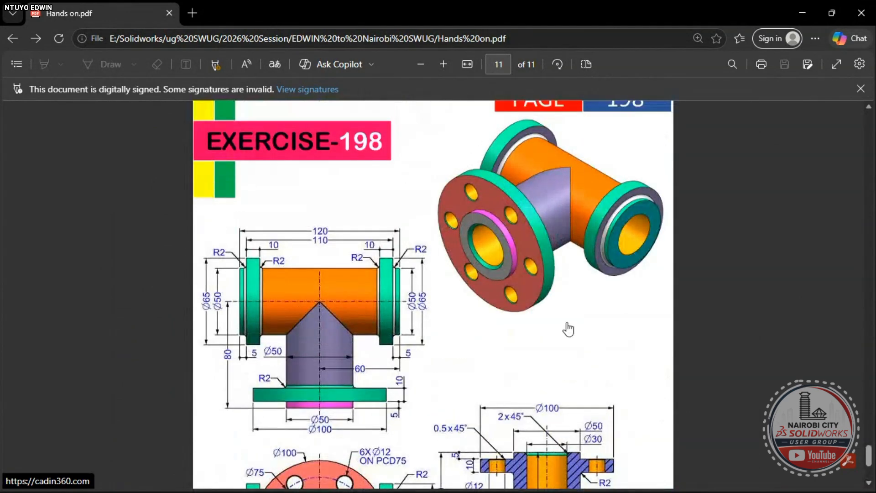
pyautogui.scroll(-7, 491, 304)
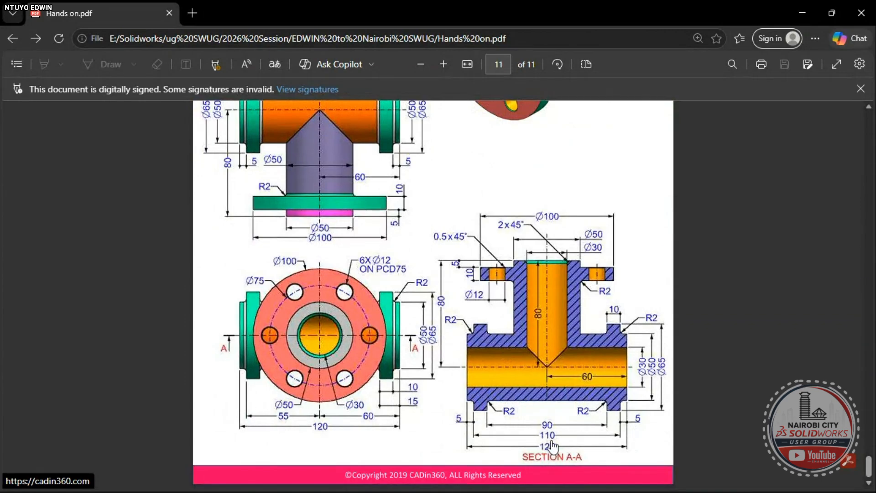
pyautogui.scroll(2, 553, 442)
pyautogui.scroll(-2, 561, 431)
pyautogui.scroll(5, 586, 394)
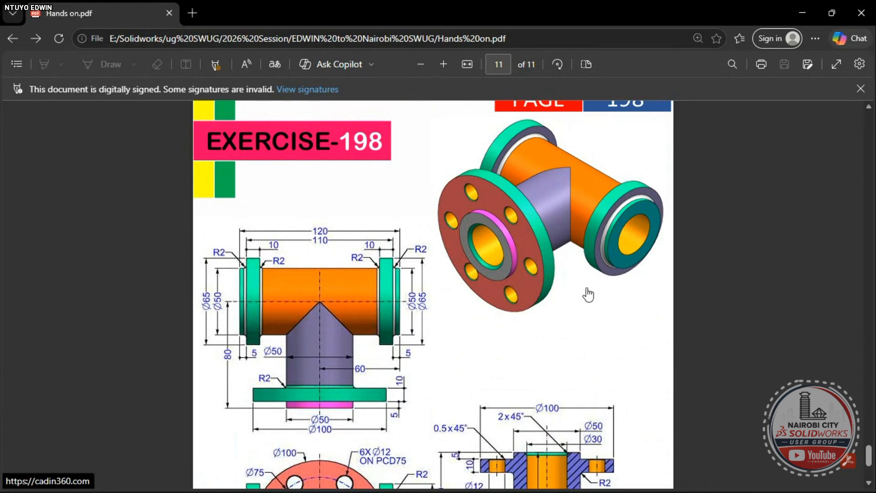
pyautogui.scroll(2, 588, 291)
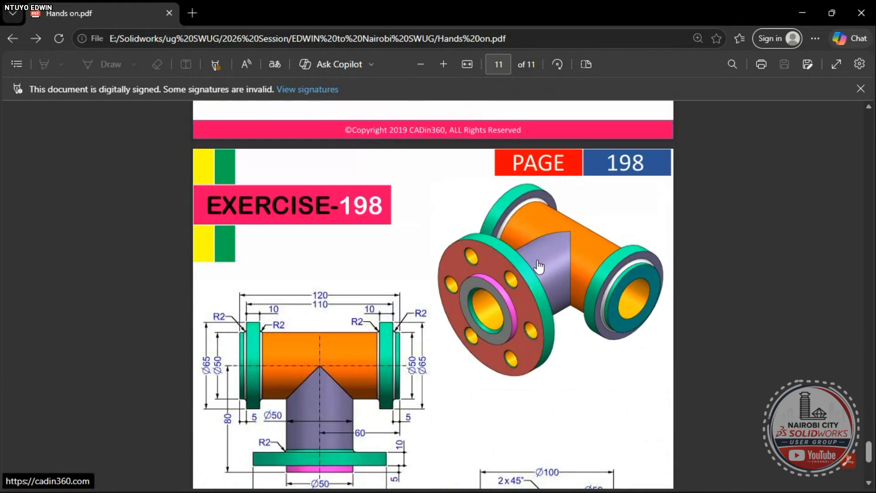
pyautogui.scroll(-3, 538, 267)
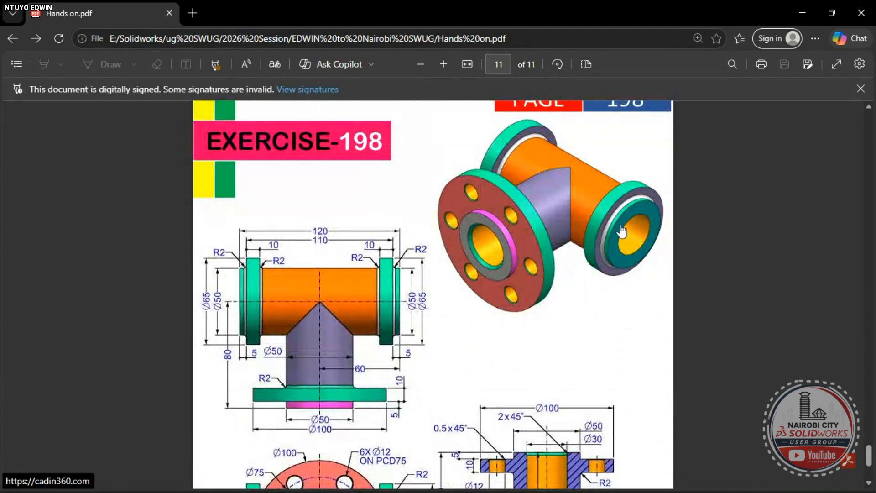
pyautogui.scroll(3, 625, 266)
pyautogui.scroll(-5, 570, 257)
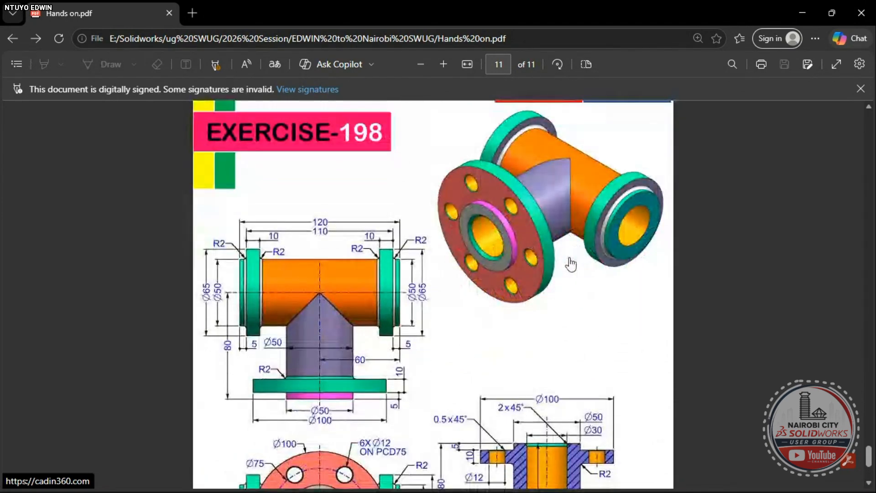
pyautogui.scroll(-1, 571, 264)
pyautogui.scroll(1, 574, 288)
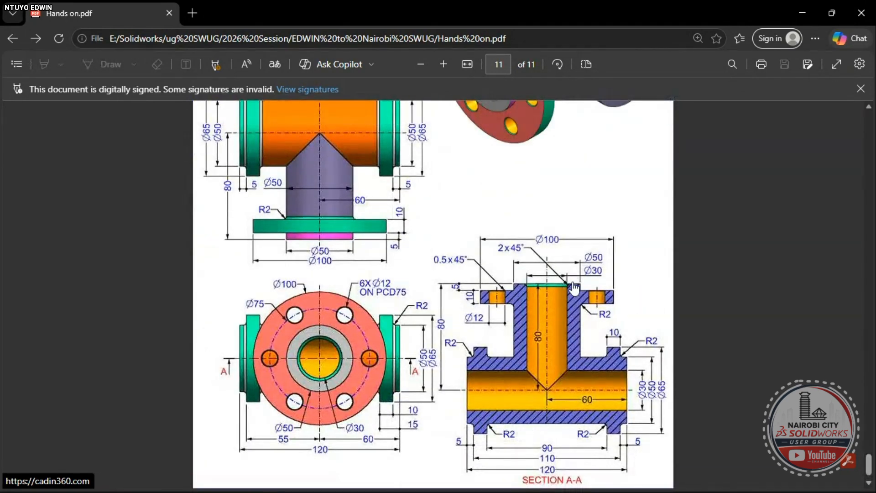
pyautogui.scroll(5, 574, 288)
pyautogui.scroll(-1, 574, 288)
pyautogui.scroll(-1, 574, 288)
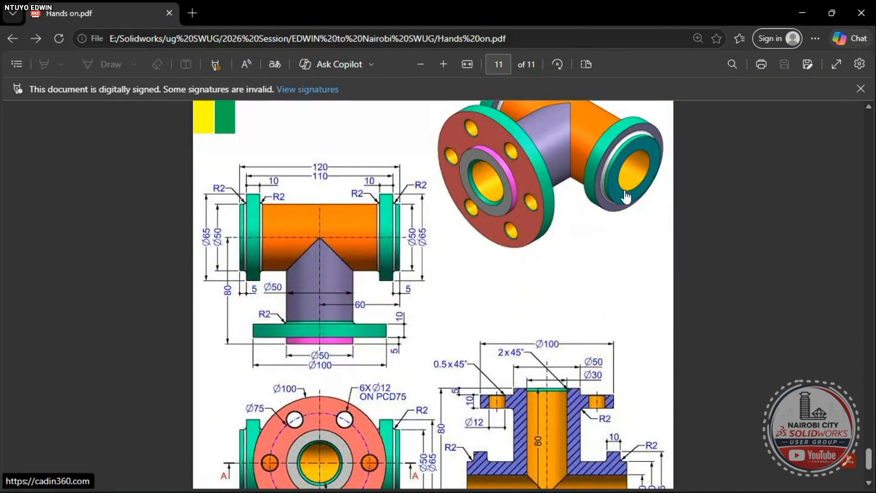
pyautogui.scroll(-1, 627, 198)
pyautogui.scroll(-1, 626, 198)
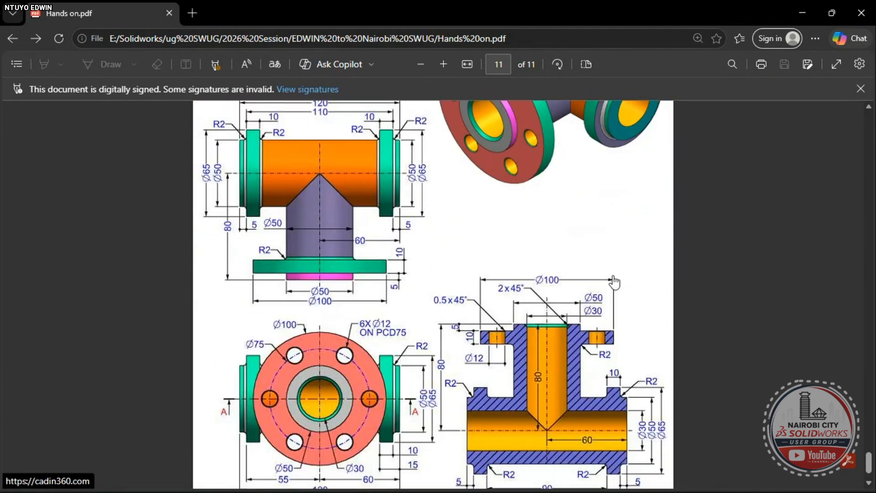
pyautogui.scroll(3, 608, 235)
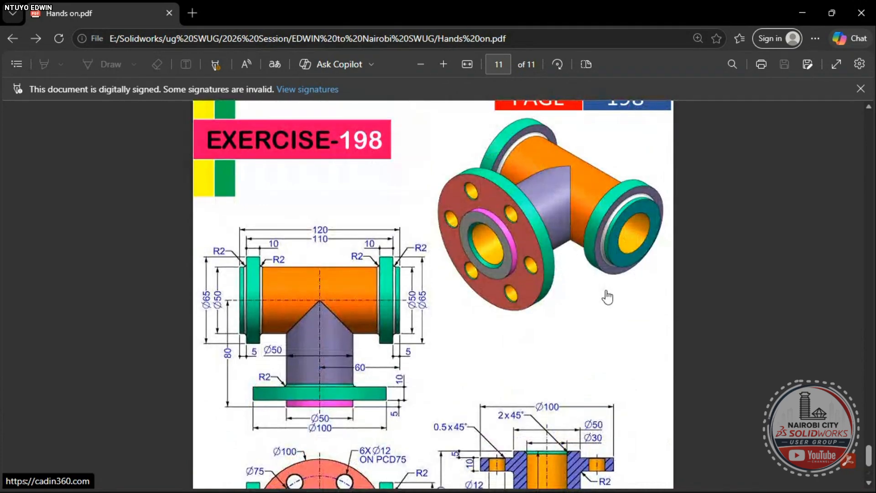
pyautogui.scroll(-4, 611, 296)
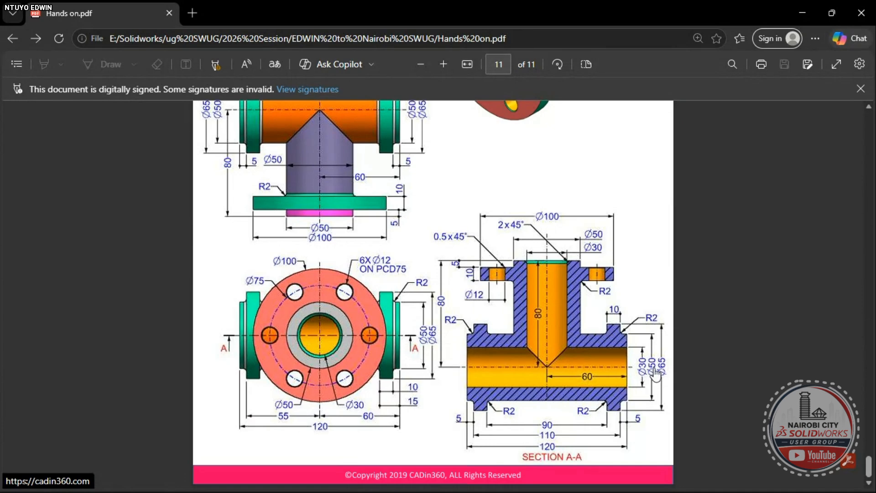
# - Start a Right Plane sketch and draw Ø30 and Ø50 circles centred on the origin
pyautogui.hotkey('alt', 'Tab')
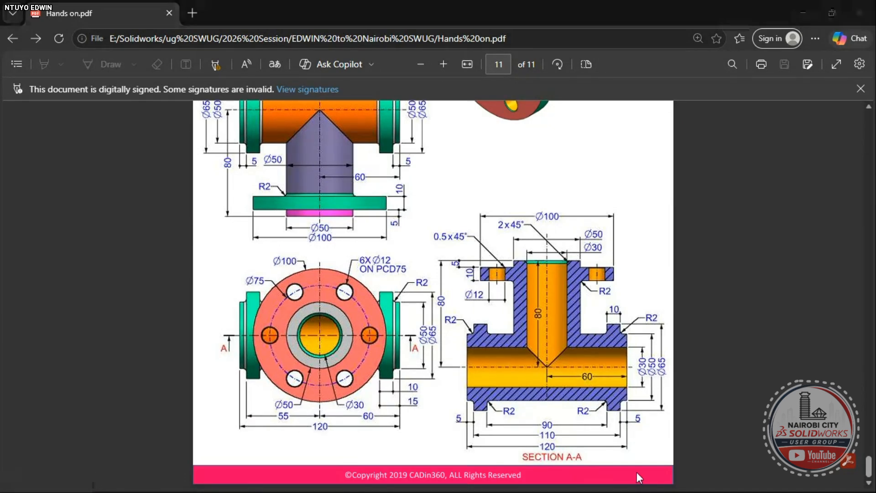
pyautogui.click(50, 245)
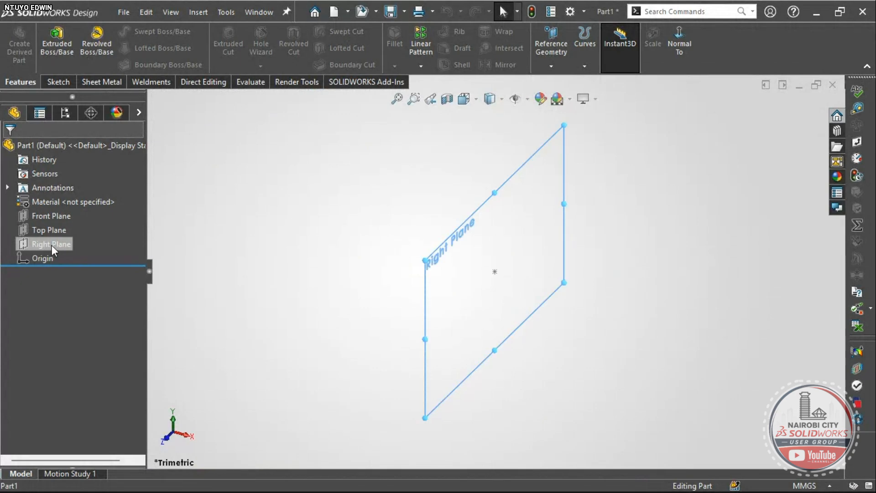
pyautogui.click(65, 226)
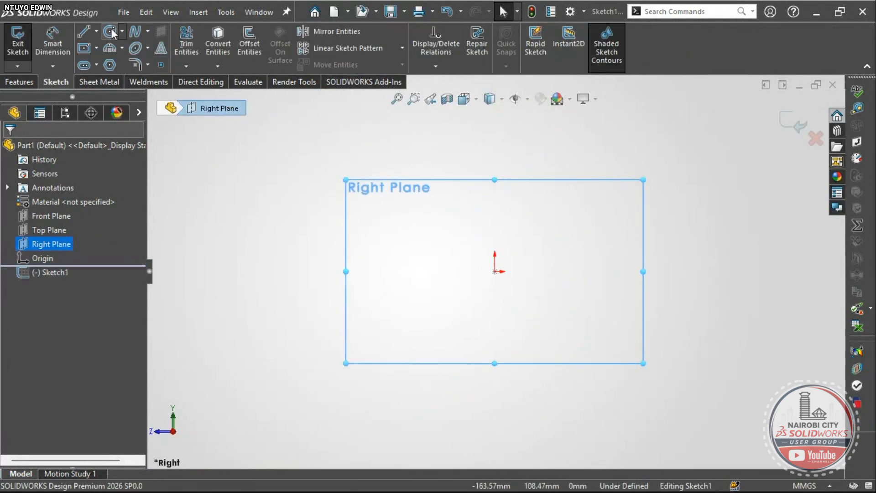
pyautogui.click(110, 32)
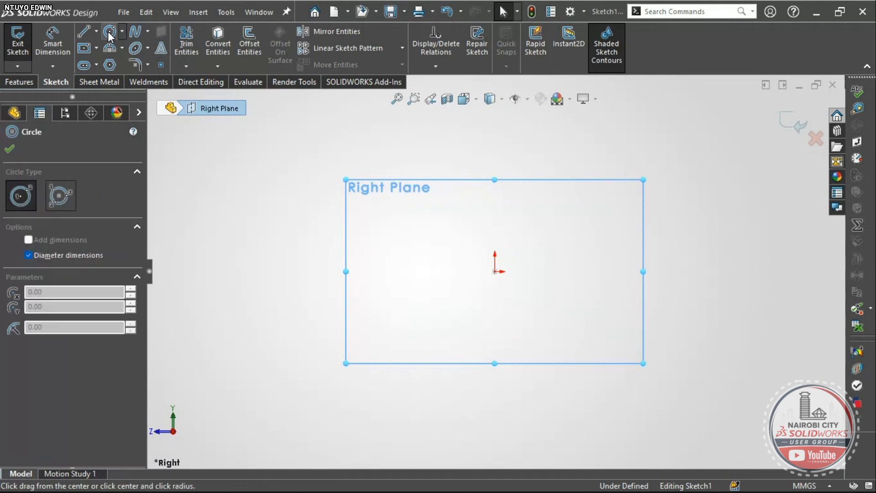
pyautogui.click(494, 272)
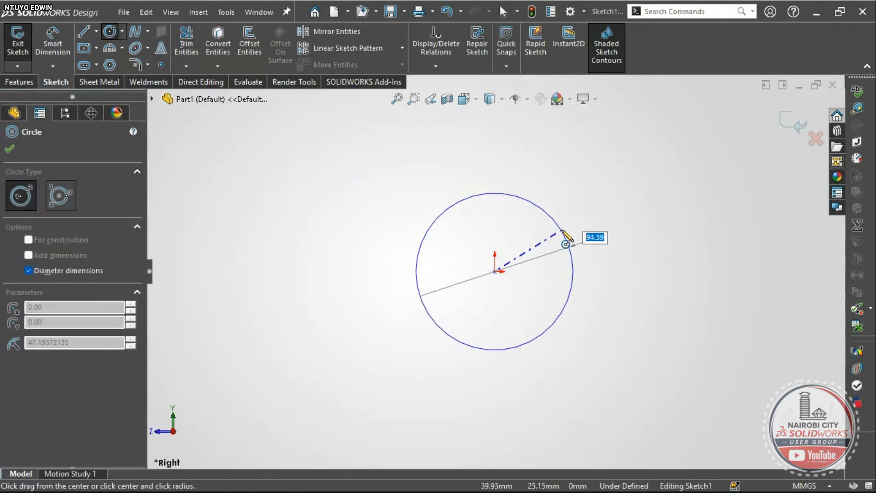
pyautogui.write('30')
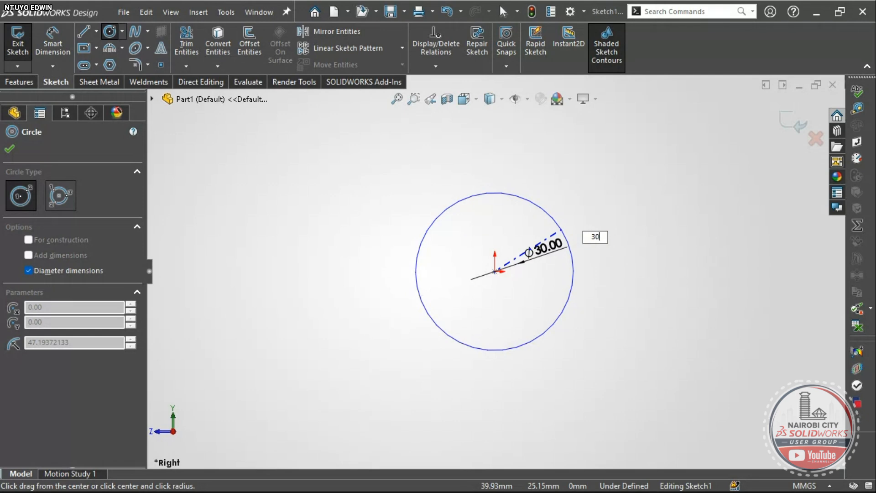
pyautogui.press('Return')
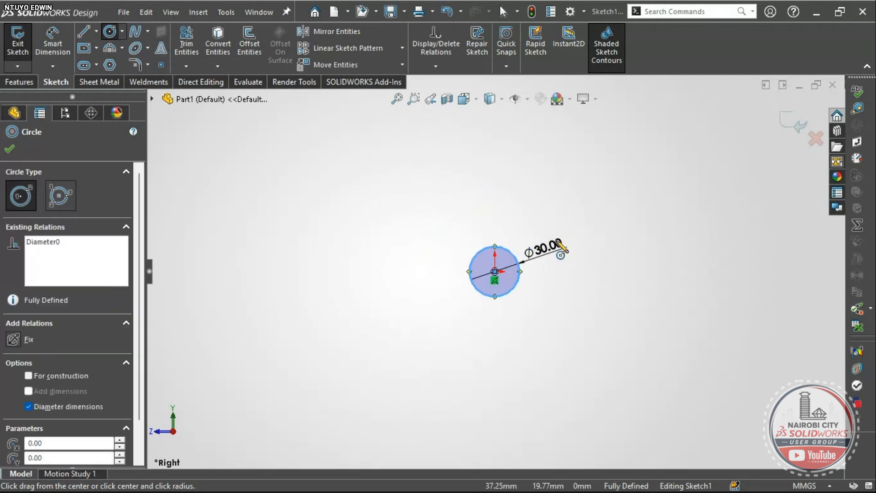
pyautogui.click(495, 272)
pyautogui.write('50')
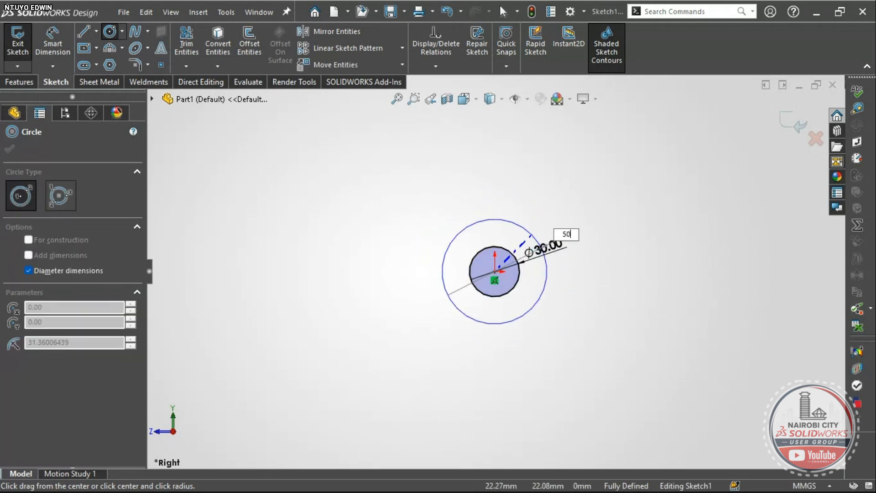
pyautogui.press('Return')
# - Begin an extra circle to the right of the concentric pair, then cancel it
pyautogui.scroll(-5, 539, 261)
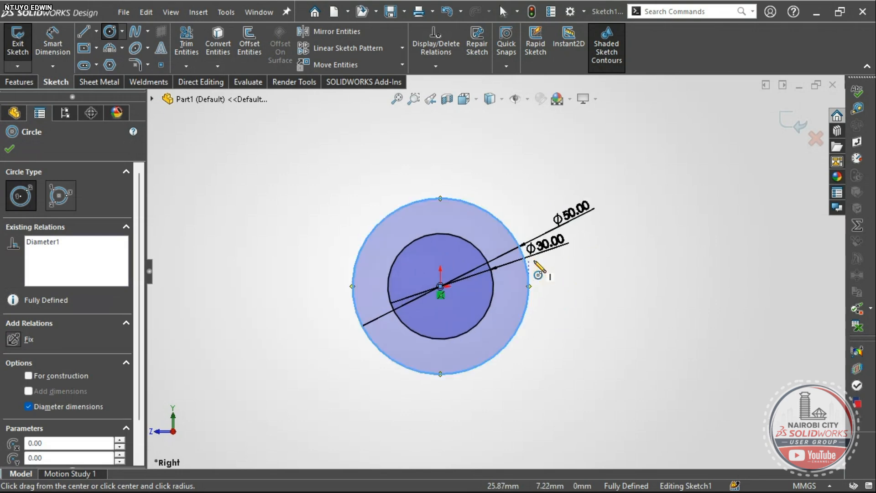
pyautogui.press('Escape')
pyautogui.scroll(3, 534, 258)
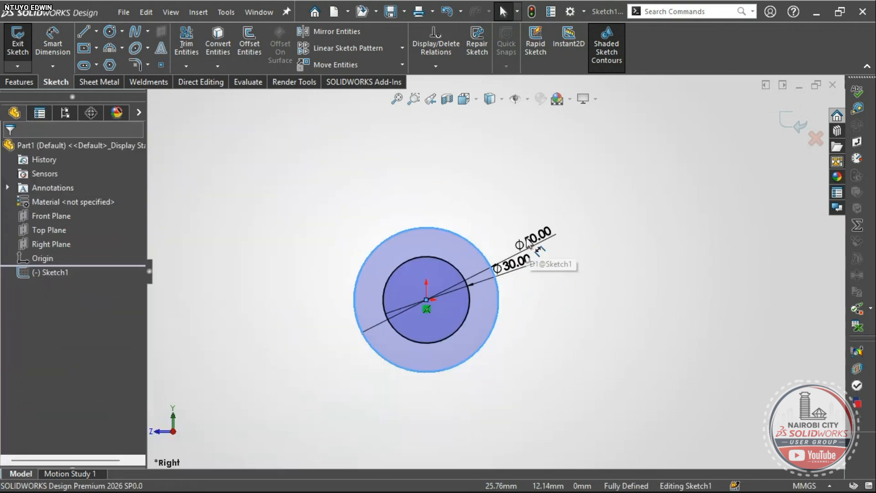
pyautogui.click(110, 31)
pyautogui.scroll(-3, 616, 244)
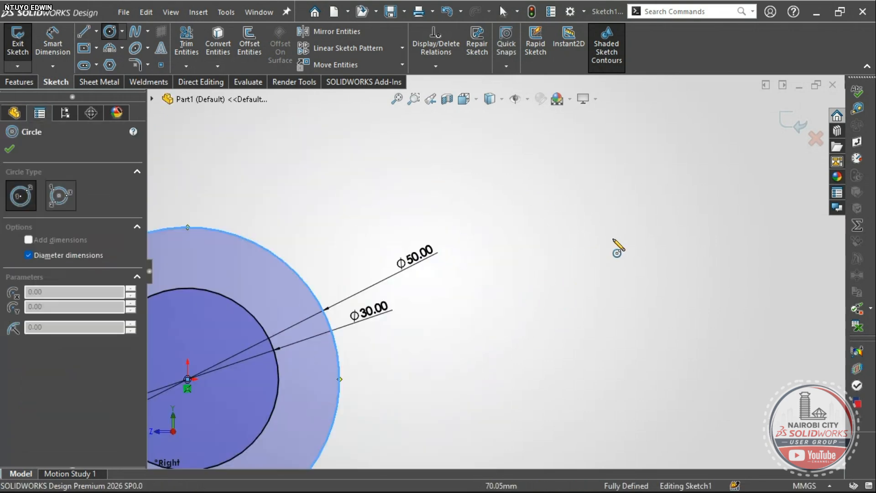
pyautogui.click(559, 284)
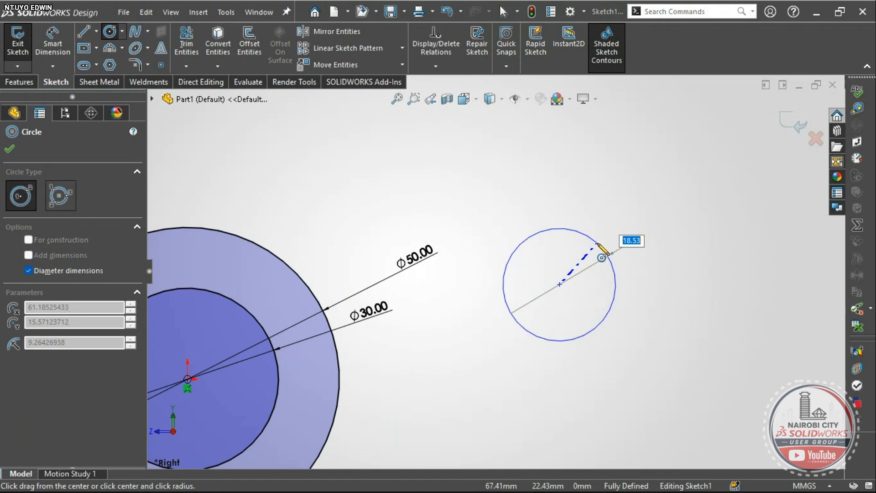
pyautogui.press('Escape')
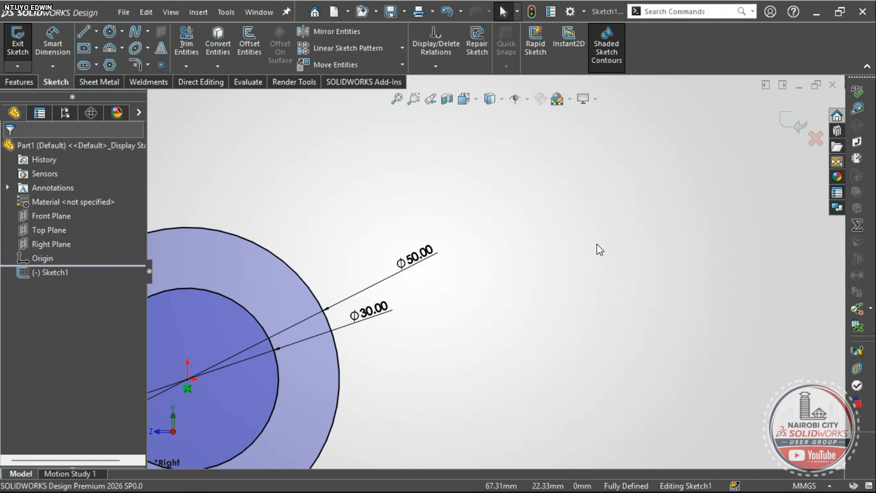
# - Toggle Sketch Numeric Input and sketch a small extra circle beside the concentric pair
pyautogui.rightClick(552, 224)
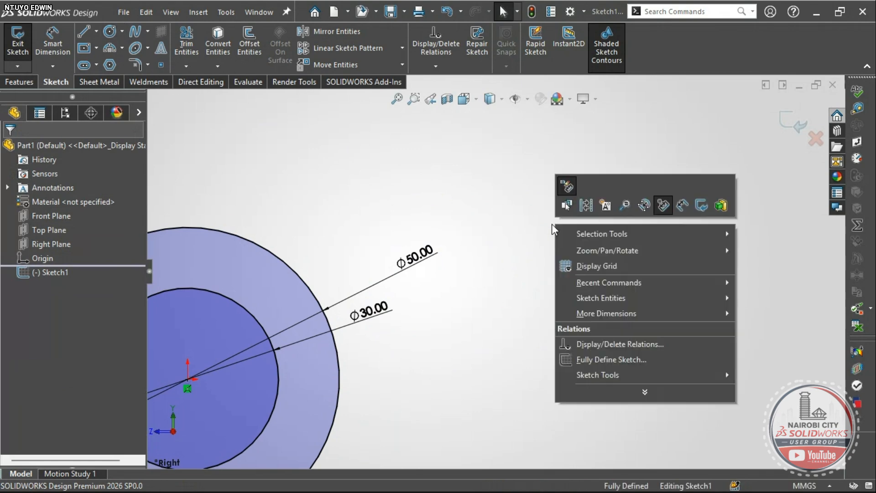
pyautogui.click(661, 206)
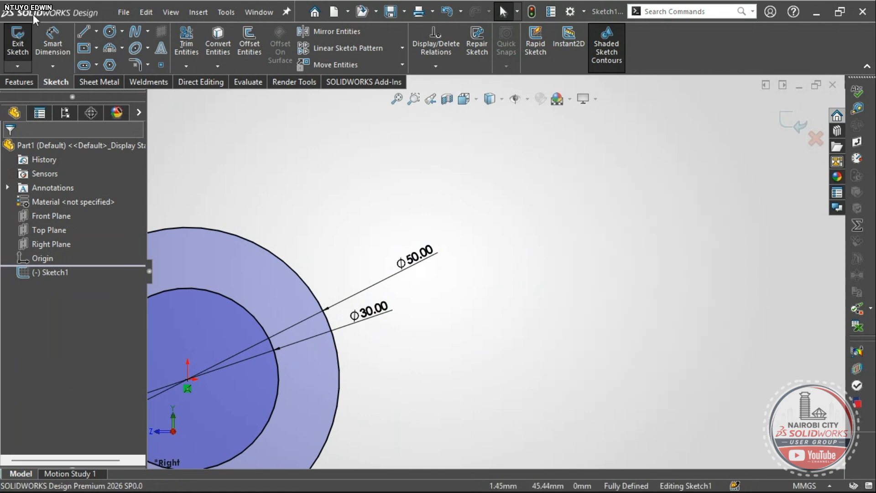
pyautogui.click(111, 32)
pyautogui.click(540, 290)
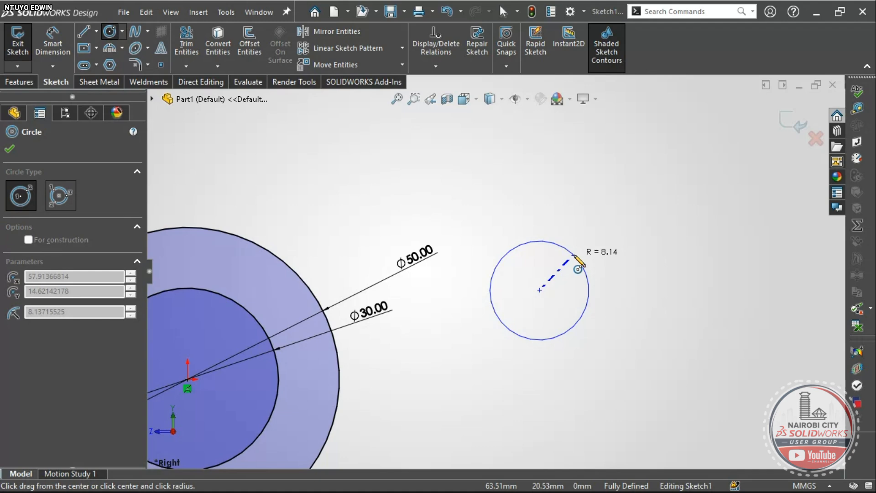
pyautogui.click(580, 249)
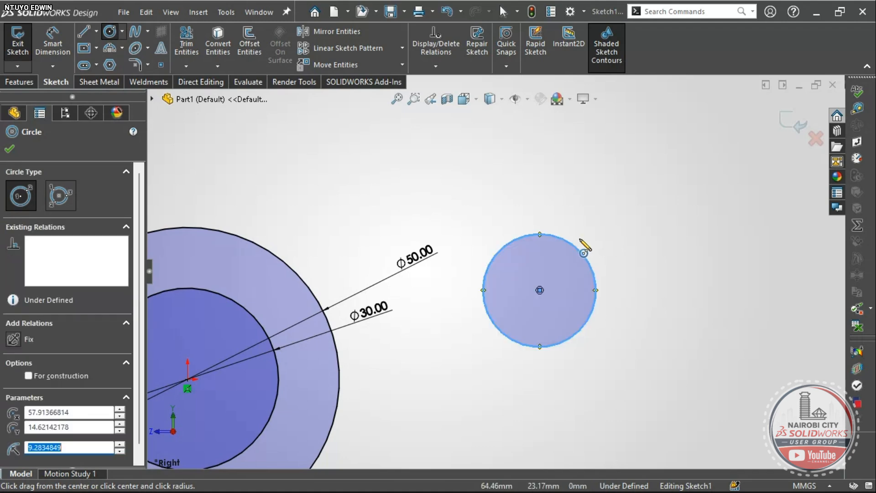
pyautogui.click(48, 40)
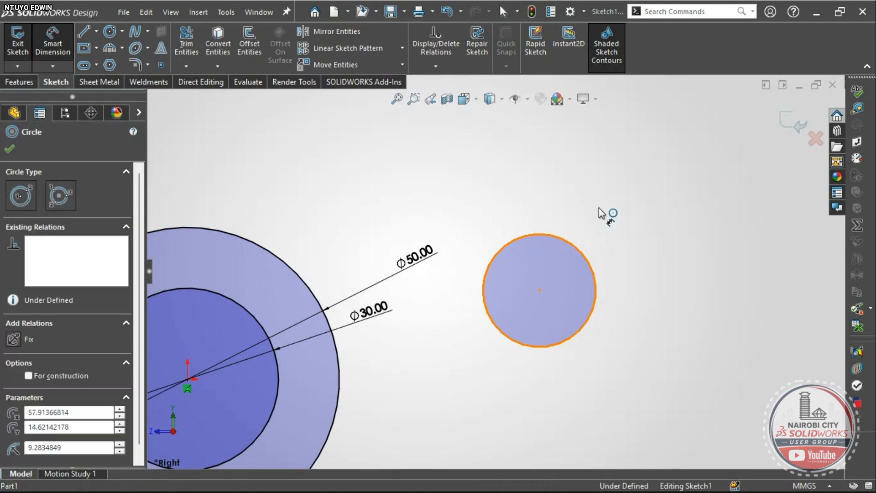
pyautogui.press('Escape')
# - Delete the stray small circle and its dimension, confirming the deletion
pyautogui.click(579, 249)
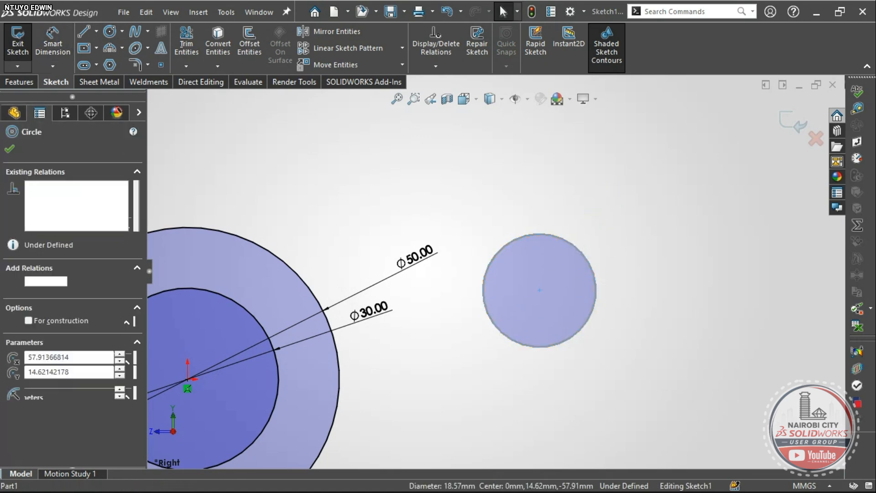
pyautogui.press('Delete')
pyautogui.click(367, 253)
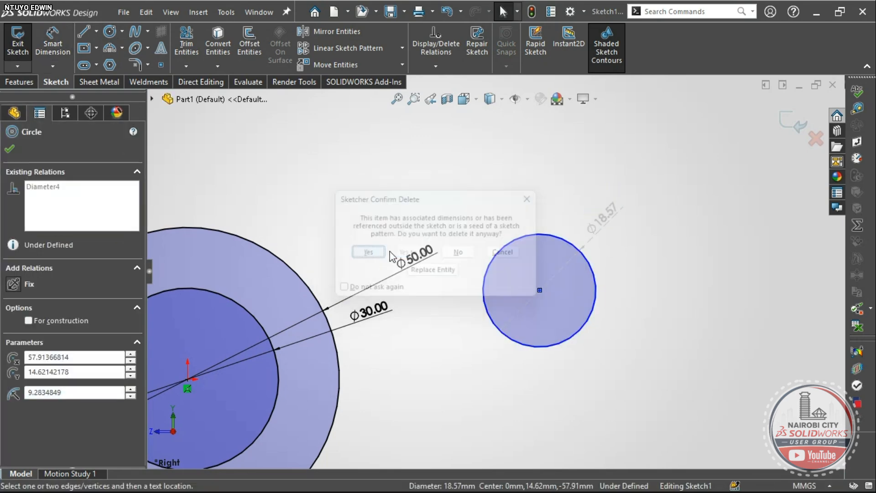
pyautogui.rightClick(566, 273)
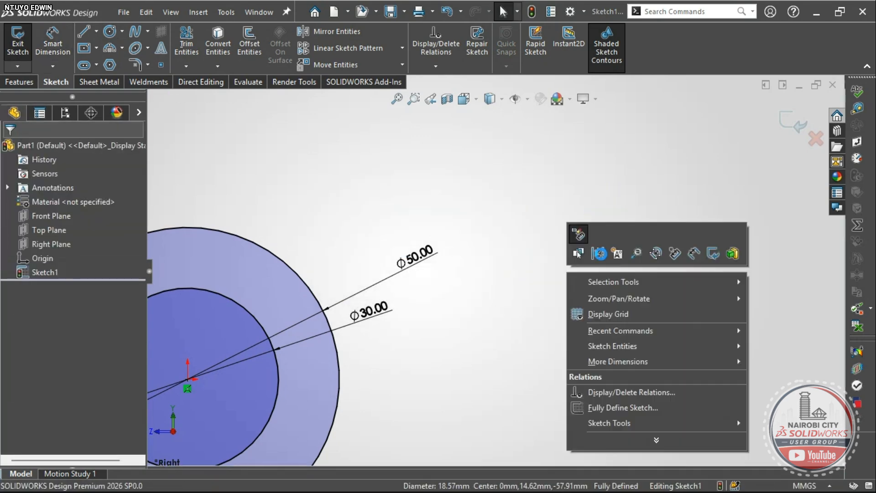
# - Toggle Sketch Numeric Input, then give the Ø50 dimension a radius display with an open leader
pyautogui.click(673, 253)
pyautogui.scroll(3, 619, 250)
pyautogui.scroll(-5, 365, 297)
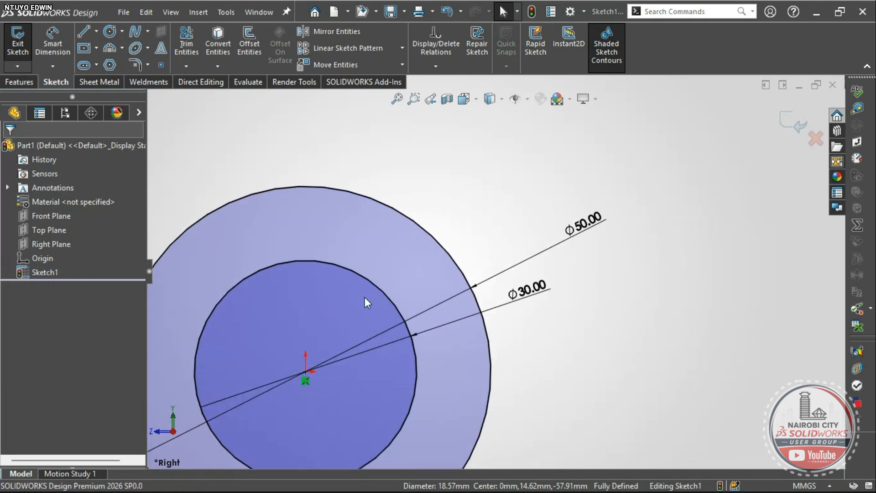
pyautogui.scroll(2, 423, 336)
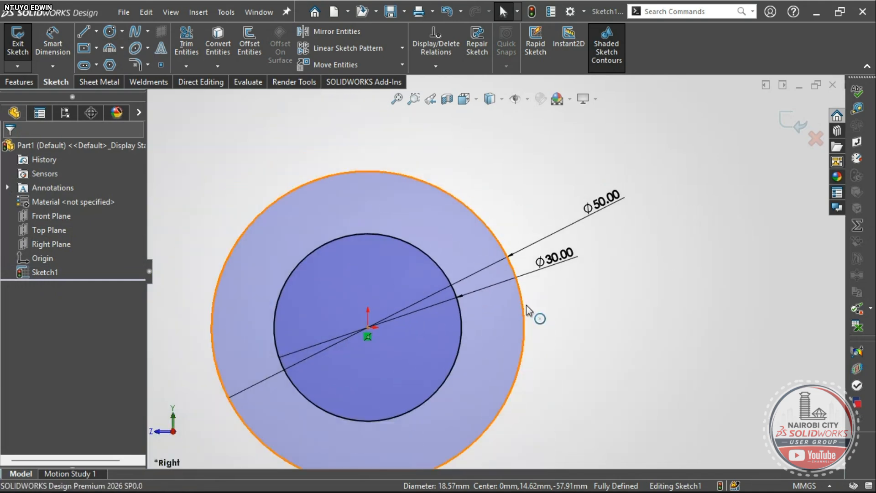
pyautogui.scroll(1, 520, 290)
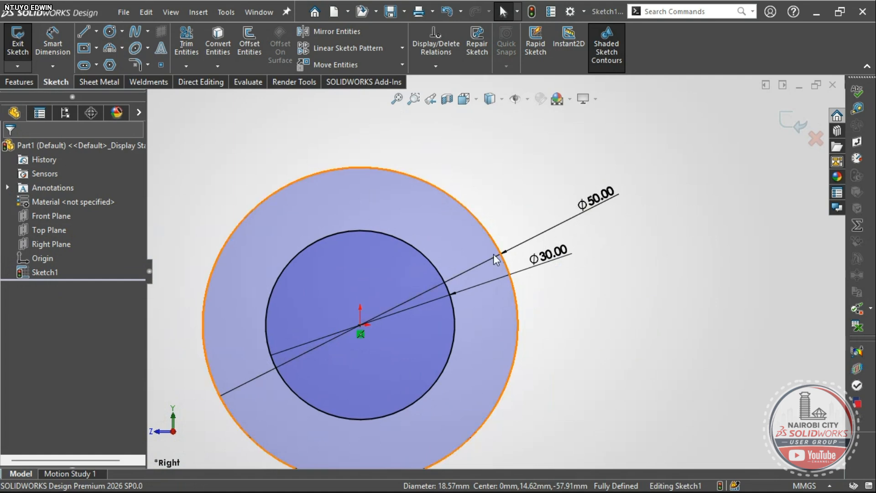
pyautogui.scroll(-2, 479, 270)
pyautogui.scroll(3, 456, 278)
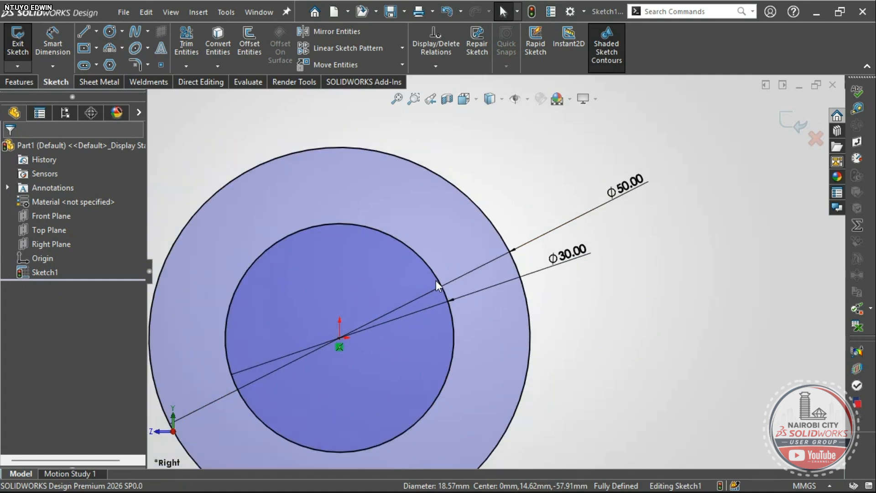
pyautogui.scroll(-2, 450, 304)
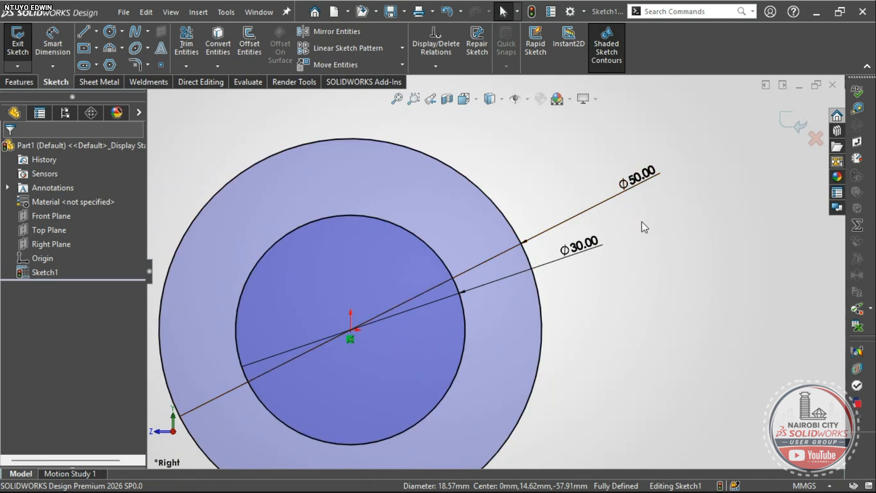
pyautogui.click(643, 182)
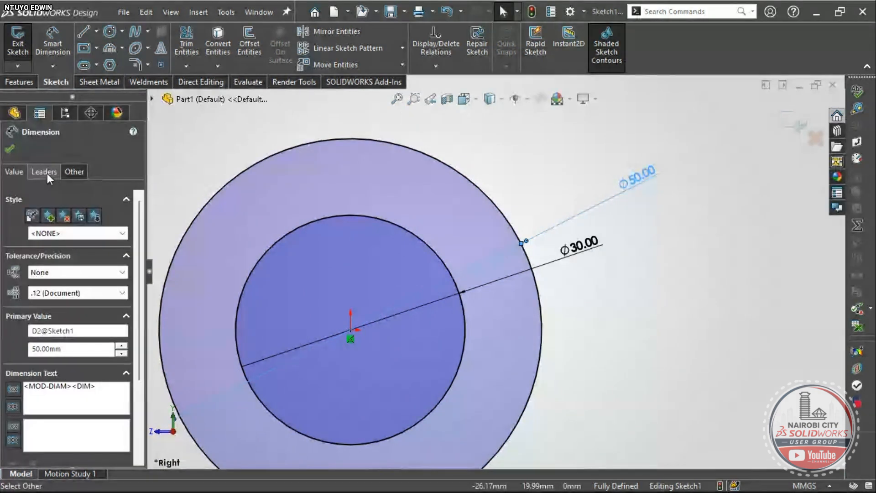
pyautogui.click(46, 172)
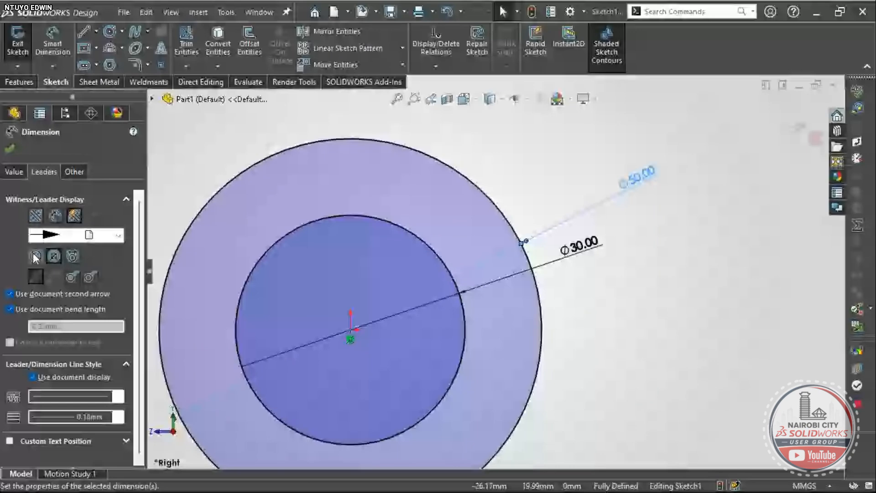
pyautogui.click(35, 257)
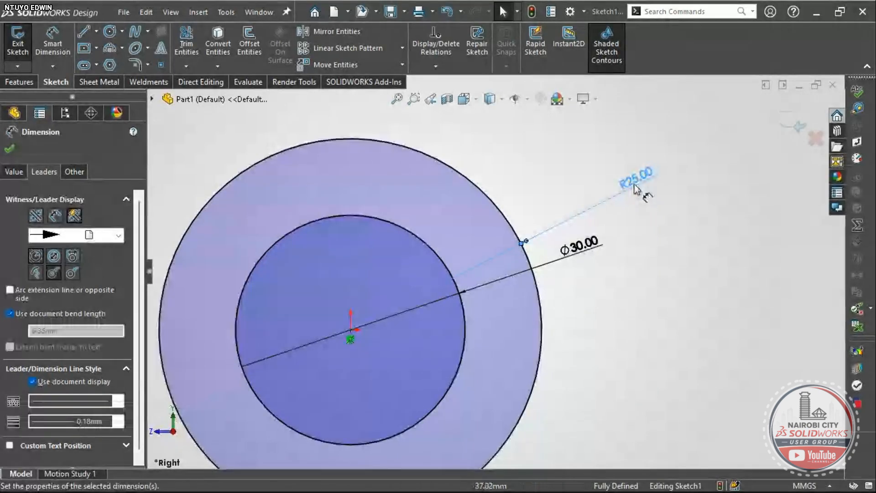
pyautogui.click(72, 272)
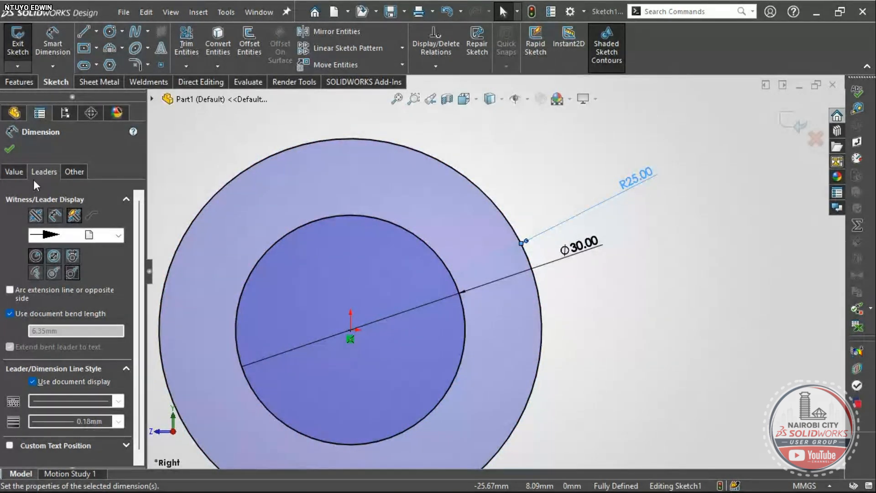
pyautogui.click(9, 149)
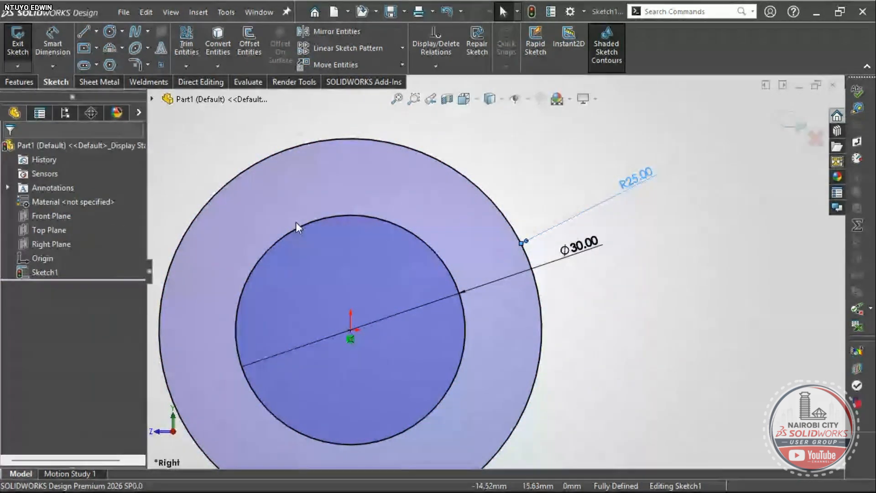
# - Switch the R25.00 dimension back to diameter display as Ø50.00
pyautogui.scroll(-1, 583, 290)
pyautogui.scroll(-2, 624, 188)
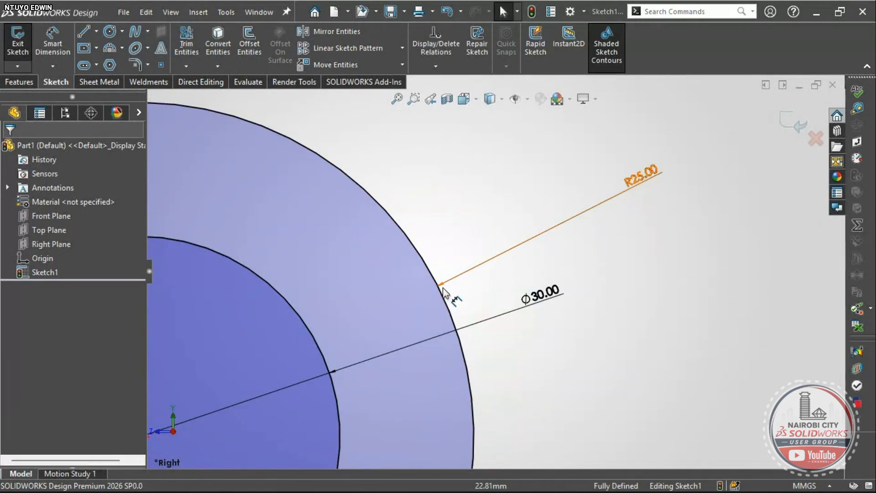
pyautogui.scroll(3, 462, 307)
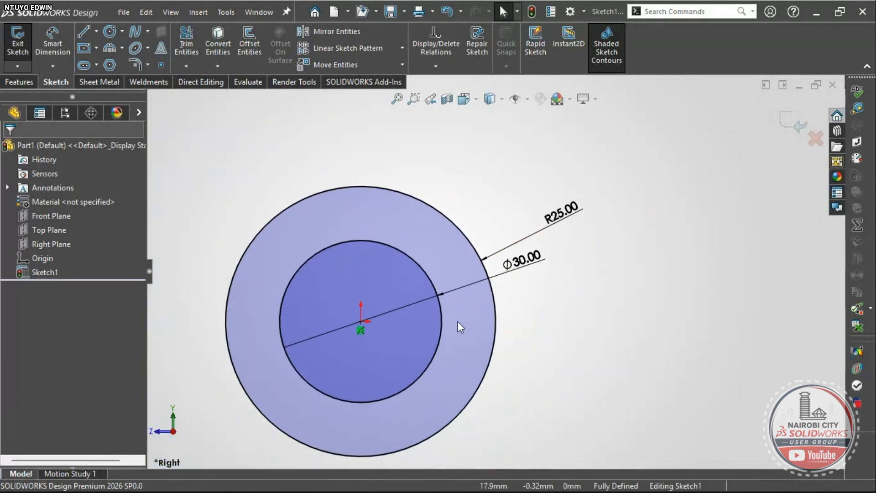
pyautogui.scroll(-2, 458, 321)
pyautogui.scroll(3, 493, 294)
pyautogui.scroll(-3, 405, 296)
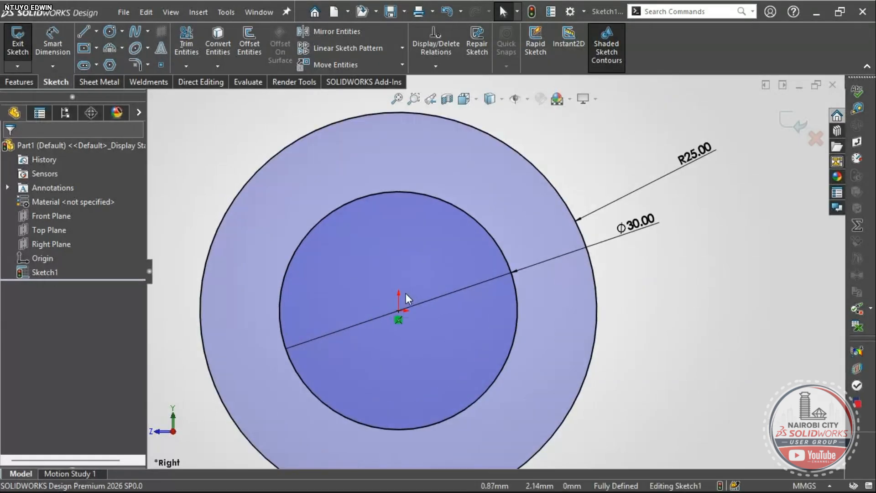
pyautogui.scroll(2, 491, 301)
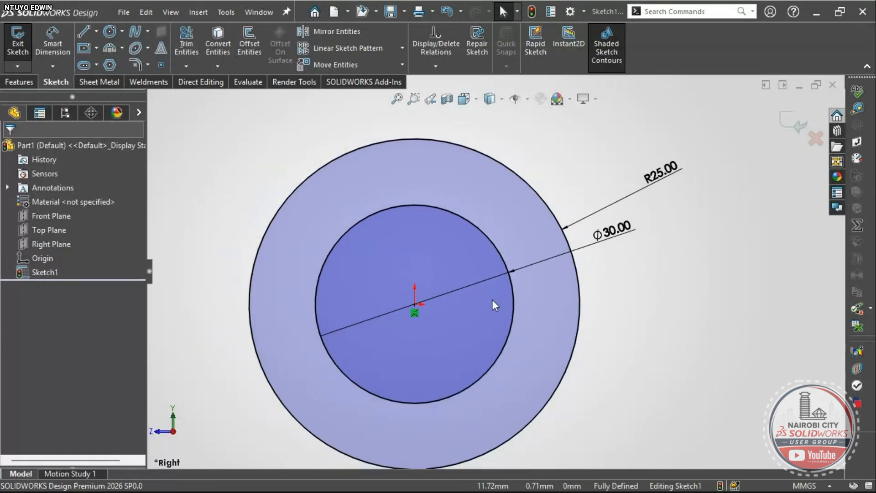
pyautogui.click(664, 175)
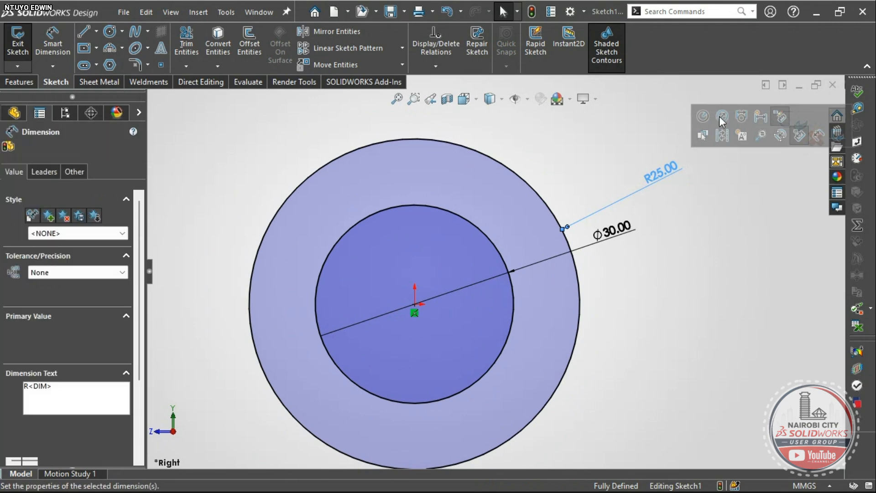
pyautogui.click(720, 116)
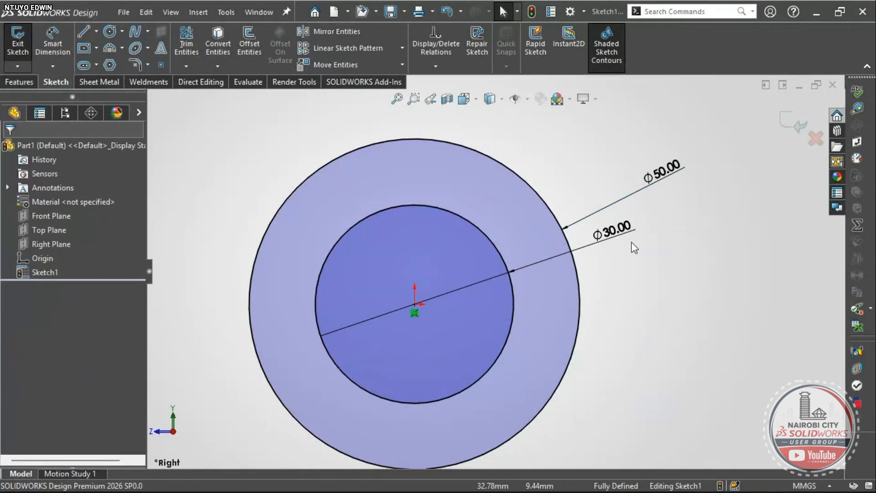
pyautogui.click(710, 224)
# - Check the Ø50/Ø30 circle sketch up close and switch the CommandManager to Features
pyautogui.scroll(5, 659, 187)
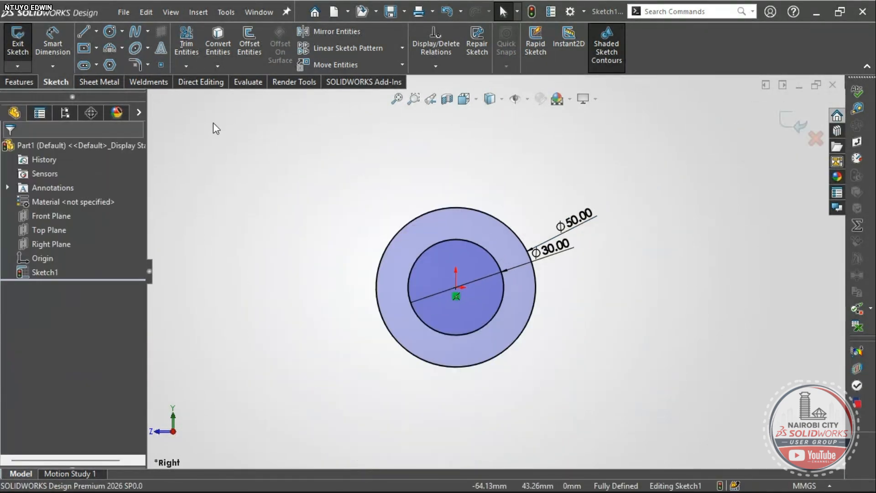
pyautogui.scroll(-3, 524, 242)
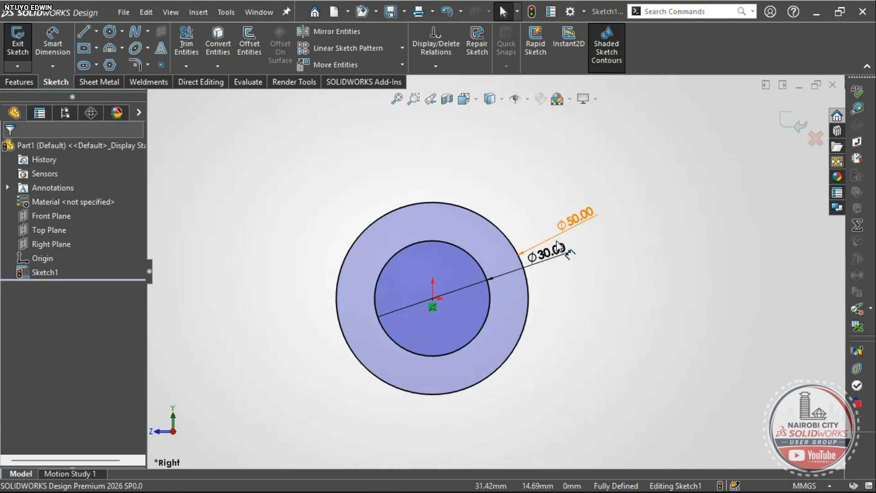
pyautogui.scroll(3, 522, 240)
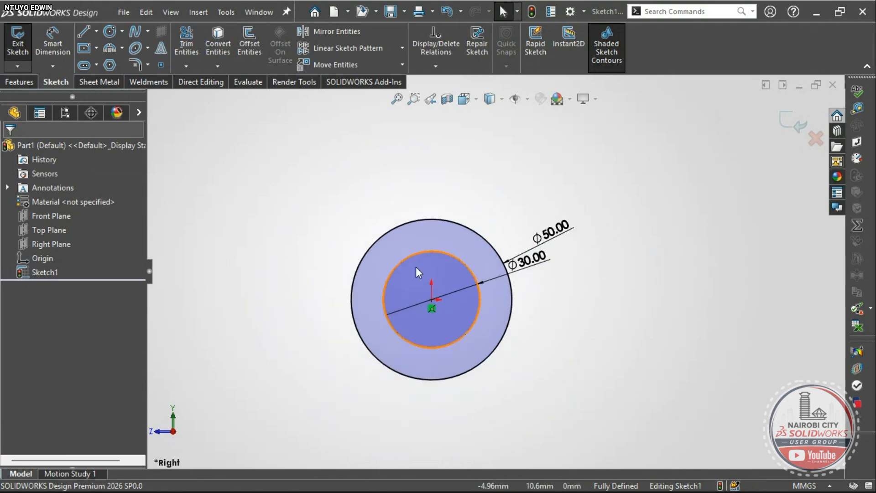
pyautogui.scroll(1, 429, 288)
pyautogui.scroll(-3, 456, 297)
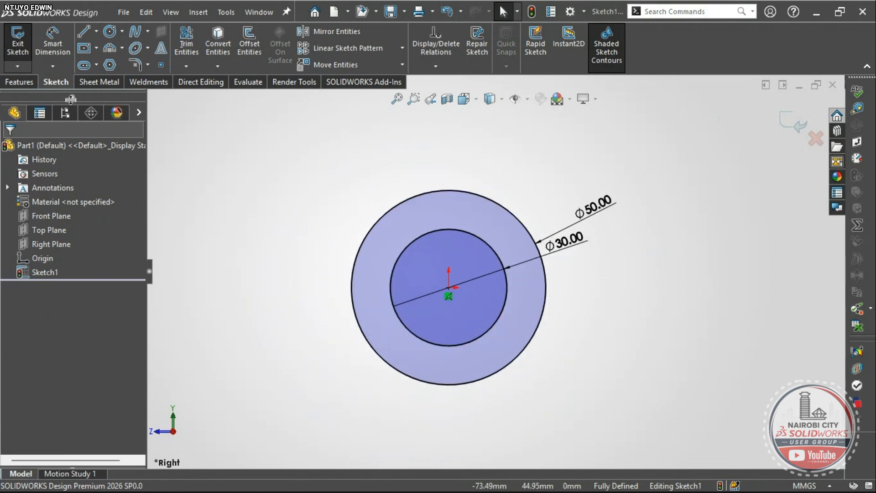
pyautogui.click(19, 81)
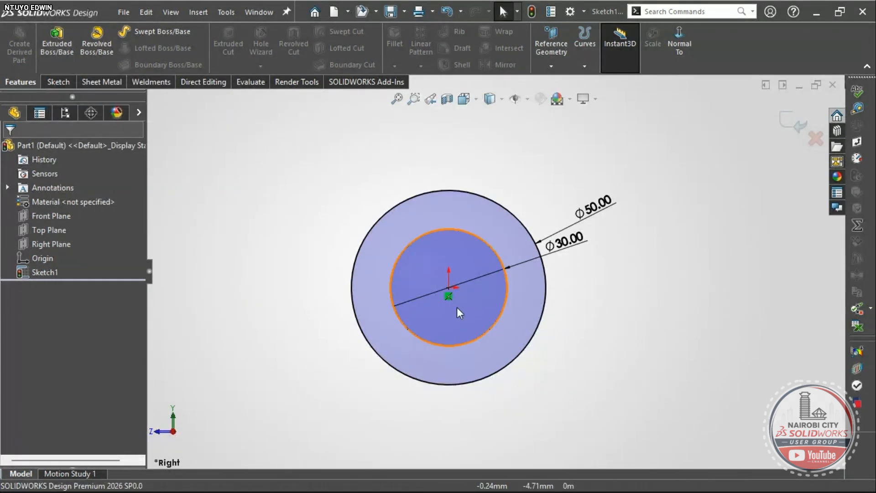
pyautogui.scroll(1, 521, 297)
pyautogui.scroll(-1, 517, 308)
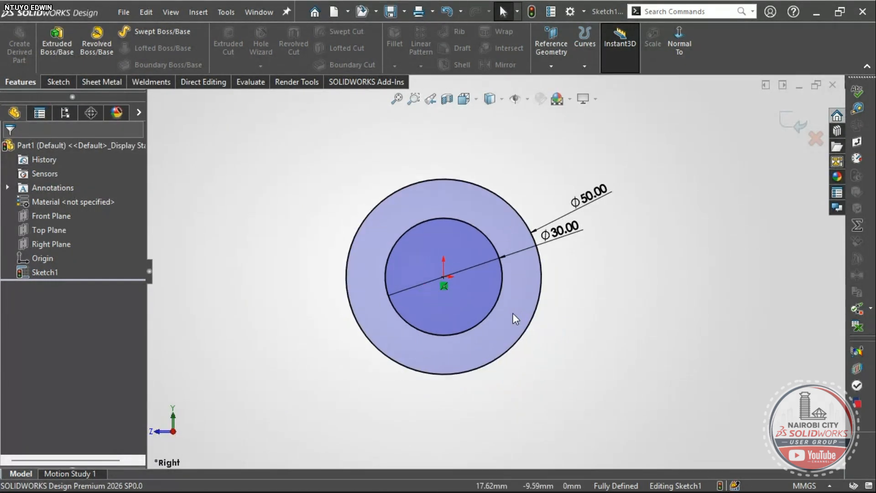
pyautogui.scroll(-2, 457, 255)
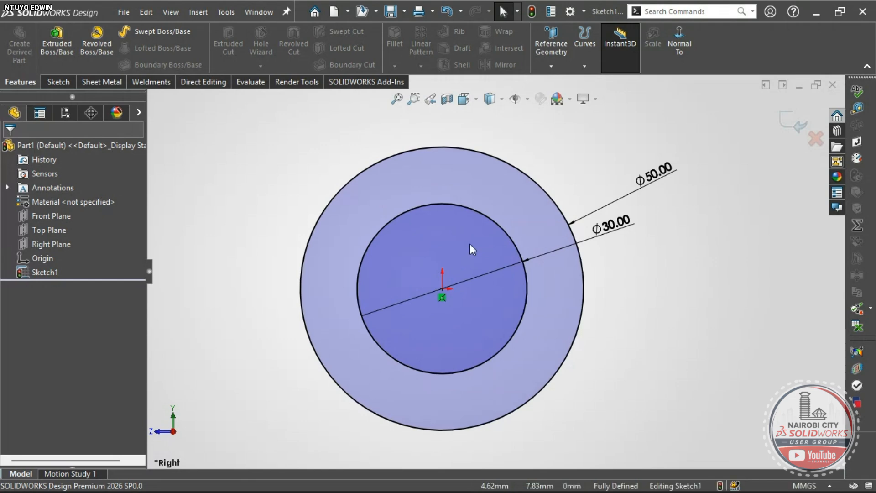
pyautogui.scroll(1, 529, 271)
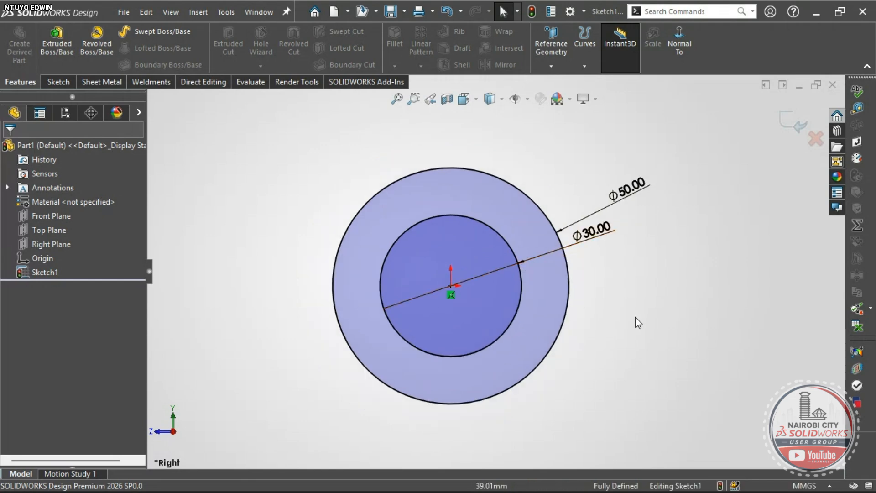
# - Search 'rev' and add Revolved Boss/Base to the S-key shortcut toolbar
pyautogui.press('s')
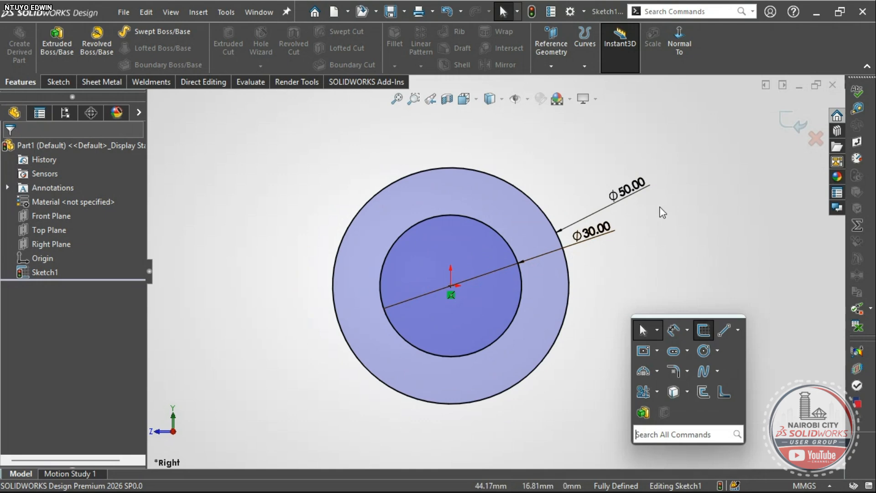
pyautogui.press('s')
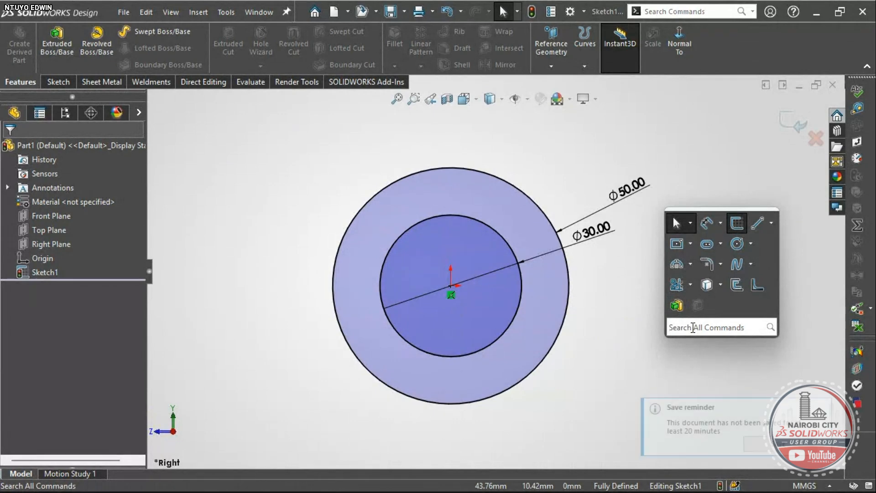
pyautogui.write('e')
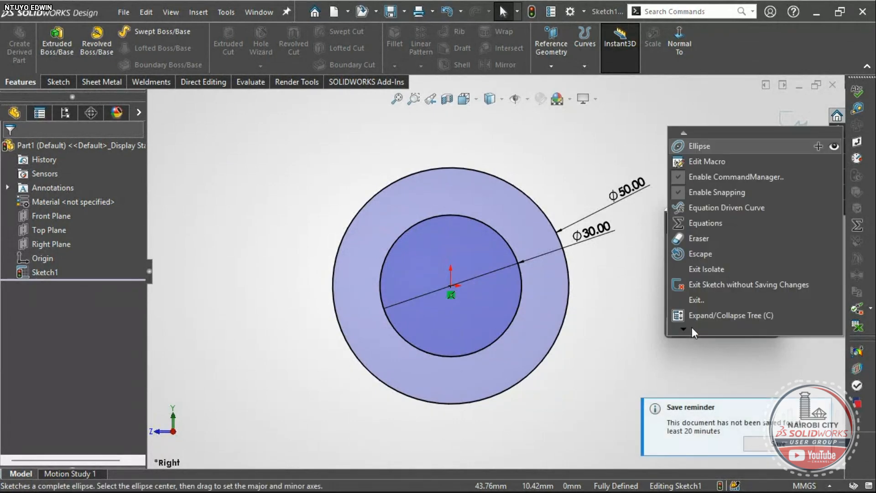
pyautogui.press('BackSpace')
pyautogui.write('re')
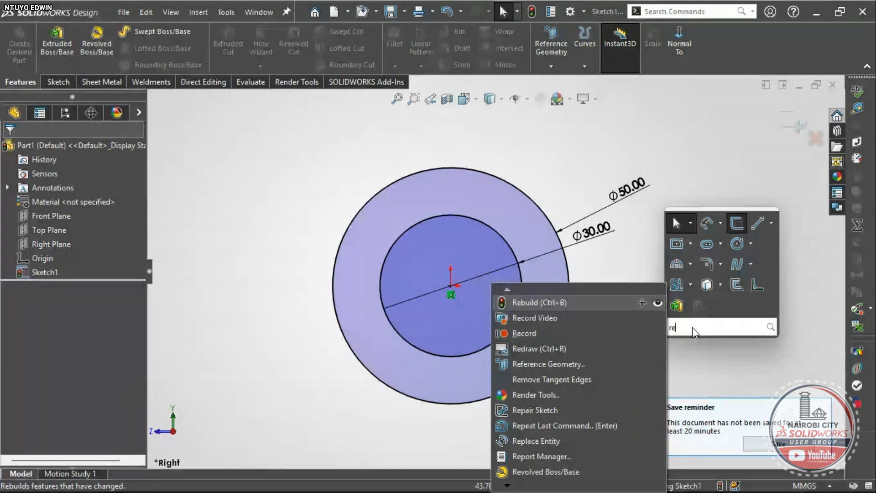
pyautogui.write('v')
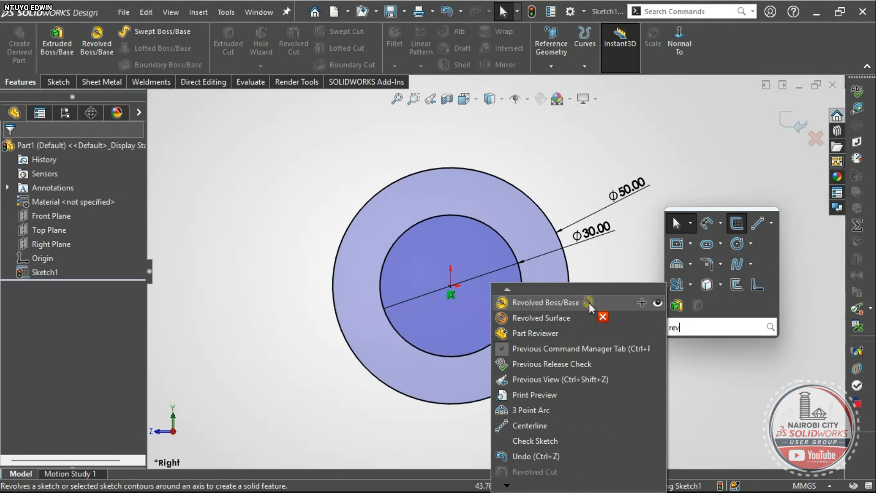
pyautogui.moveTo(589, 302); pyautogui.dragTo(718, 305)
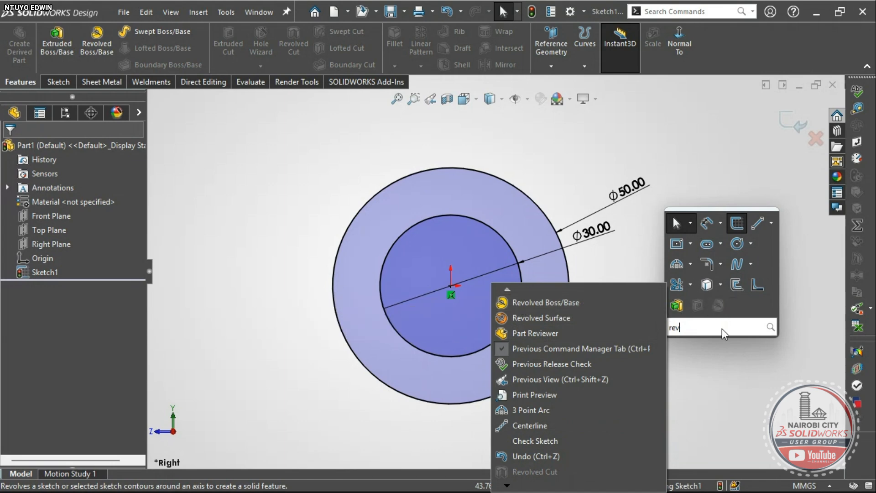
pyautogui.click(721, 393)
pyautogui.click(717, 376)
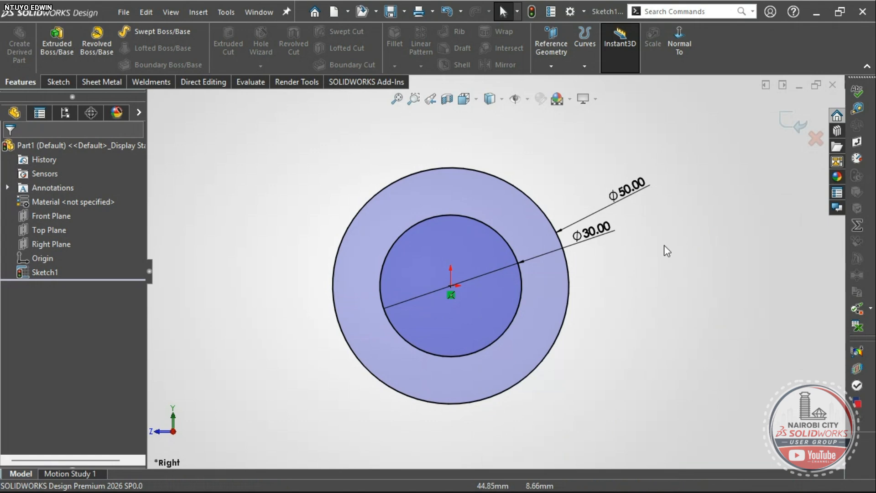
pyautogui.press('s')
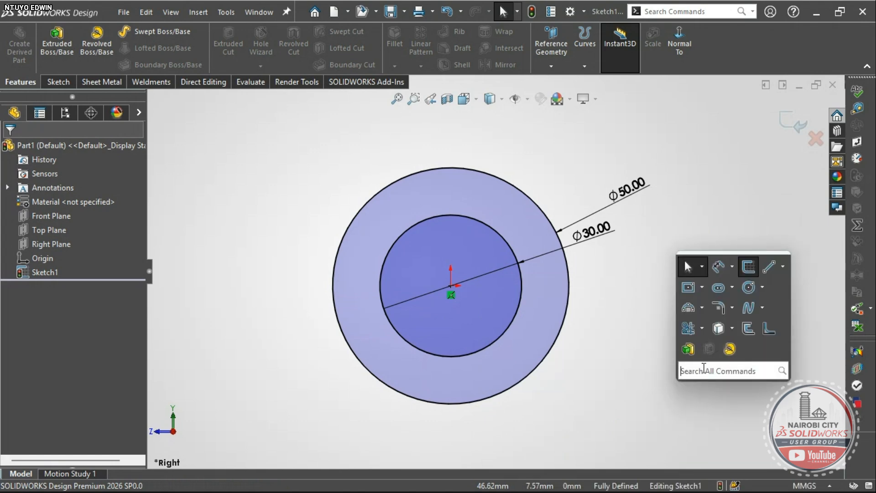
# - Start an Extruded Boss/Base on the ring sketch, briefly comparing it with the PDF drawing
pyautogui.click(687, 350)
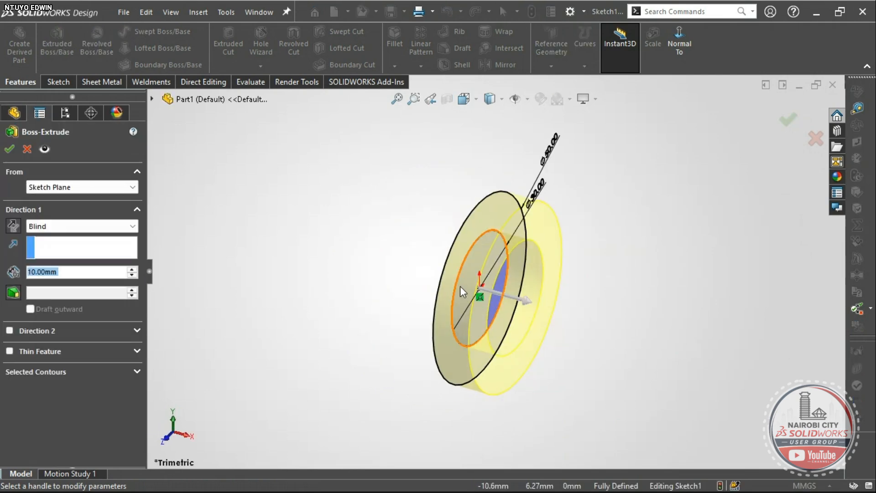
pyautogui.hotkey('alt', 'Tab')
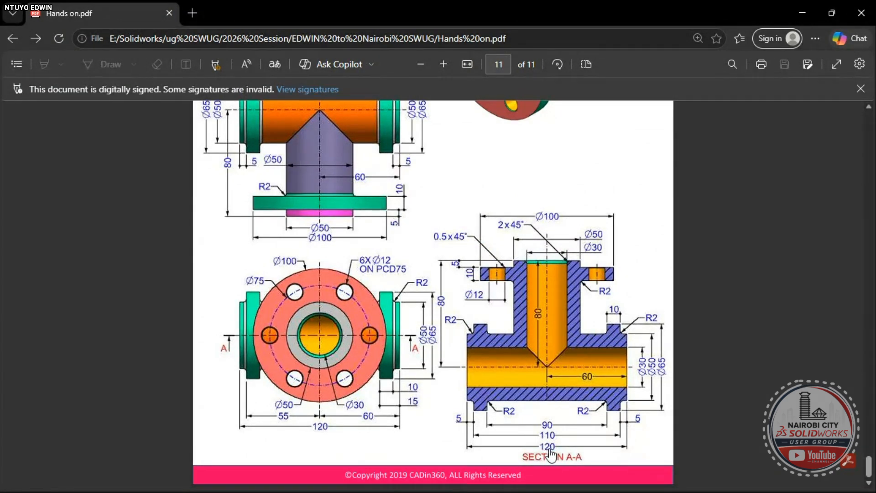
pyautogui.hotkey('alt', 'Tab')
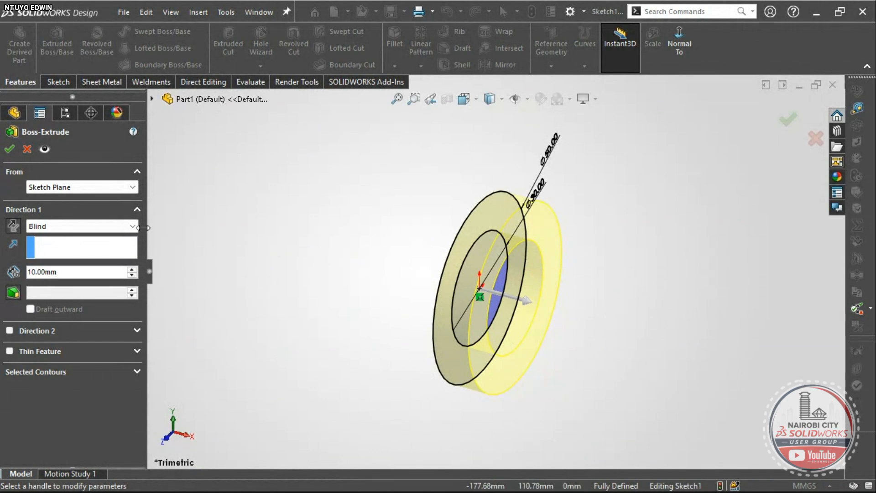
# - Set the extrusion depth to 120 mm and inspect the tube's length
pyautogui.doubleClick(63, 272)
pyautogui.write('120')
pyautogui.click(242, 230)
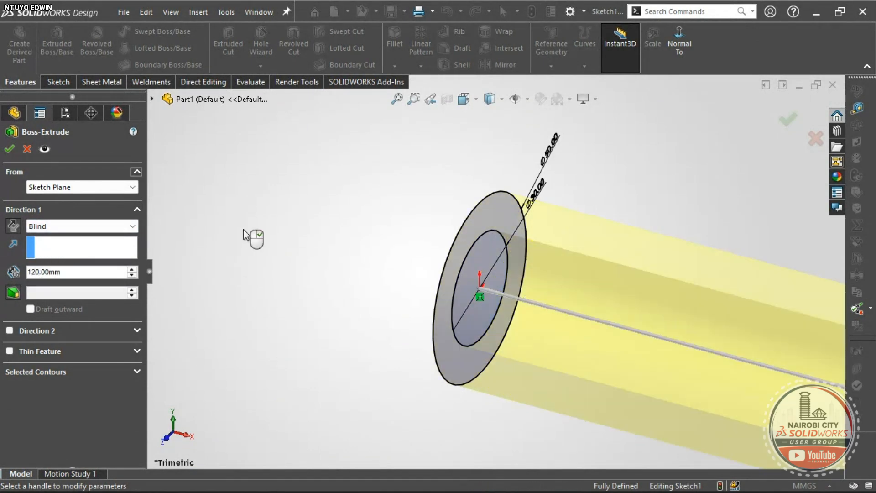
pyautogui.scroll(5, 555, 308)
pyautogui.scroll(-2, 590, 314)
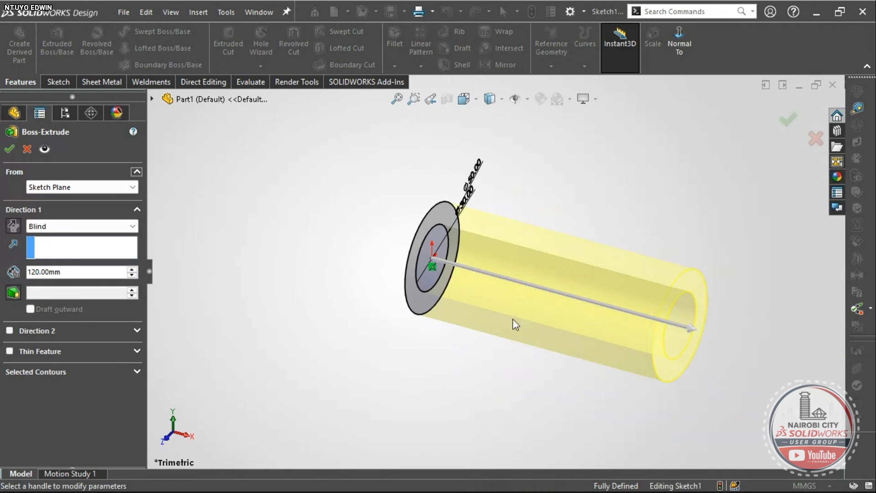
pyautogui.moveTo(514, 318); pyautogui.dragTo(490, 344, button='middle')
pyautogui.moveTo(373, 392); pyautogui.dragTo(364, 354, button='right')
pyautogui.scroll(1, 406, 330)
pyautogui.scroll(-3, 365, 286)
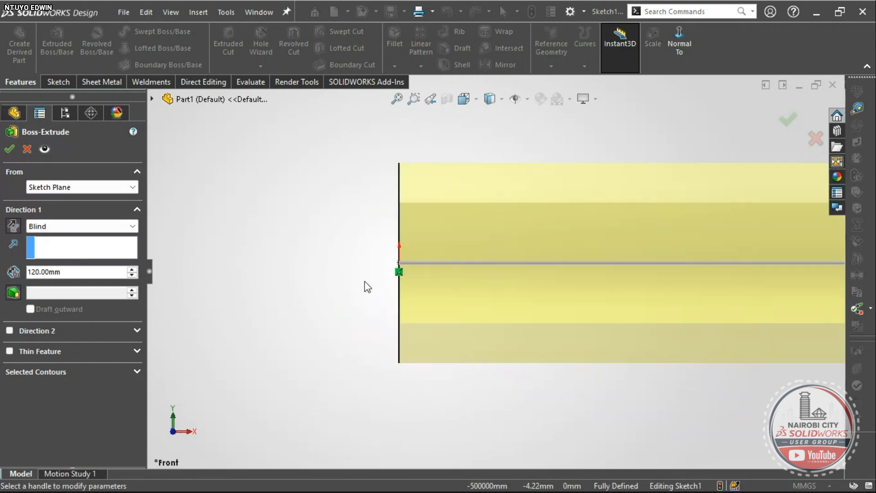
pyautogui.scroll(4, 493, 269)
pyautogui.scroll(1, 508, 267)
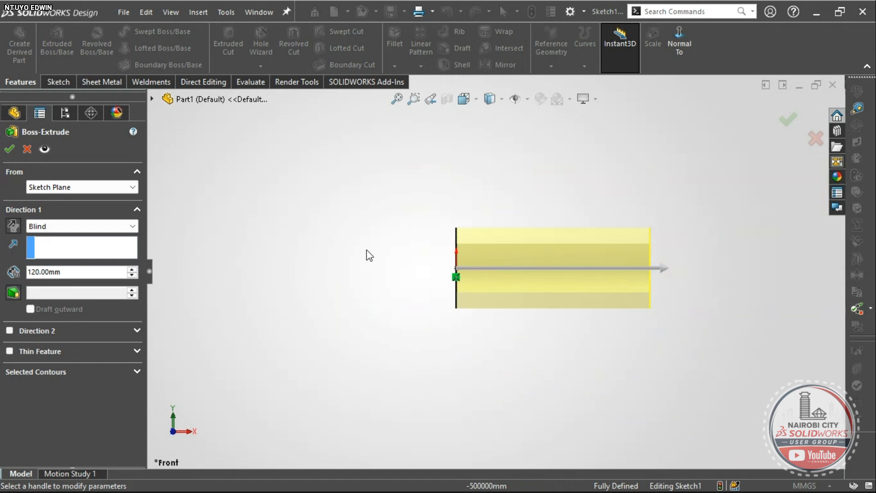
# - Change the end condition to Mid Plane so the tube extends equally both ways
pyautogui.click(13, 225)
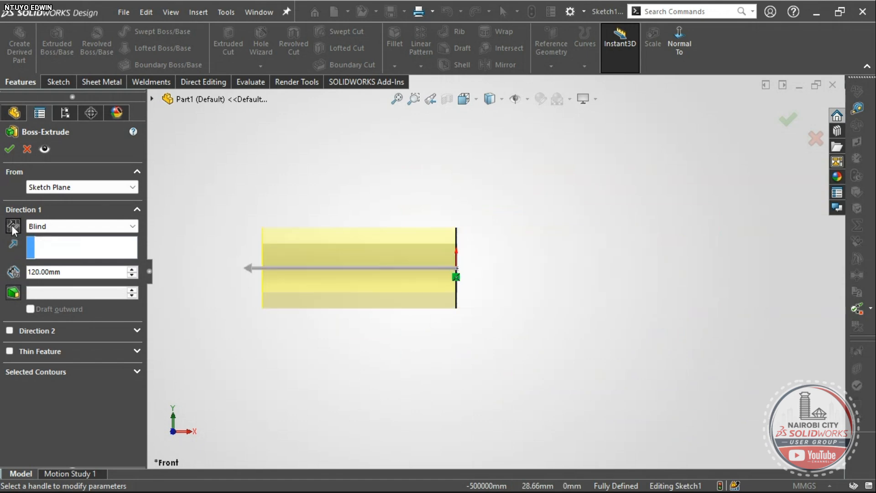
pyautogui.click(45, 226)
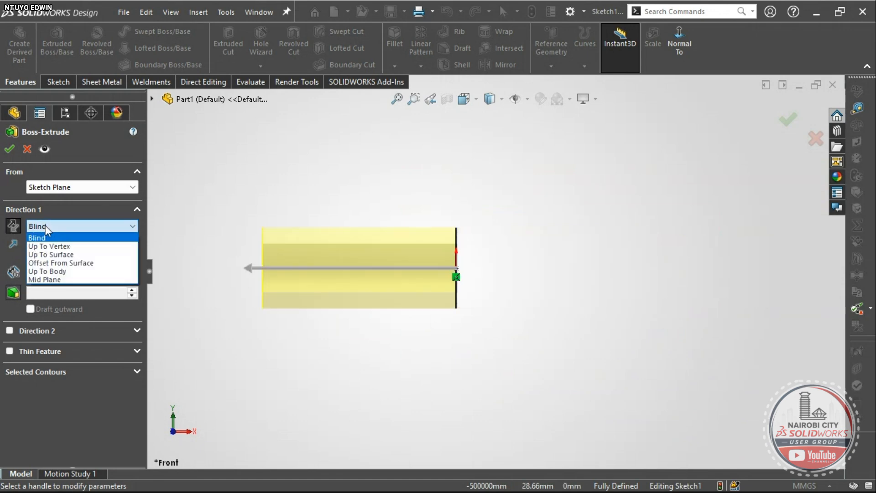
pyautogui.click(55, 281)
pyautogui.scroll(-3, 477, 294)
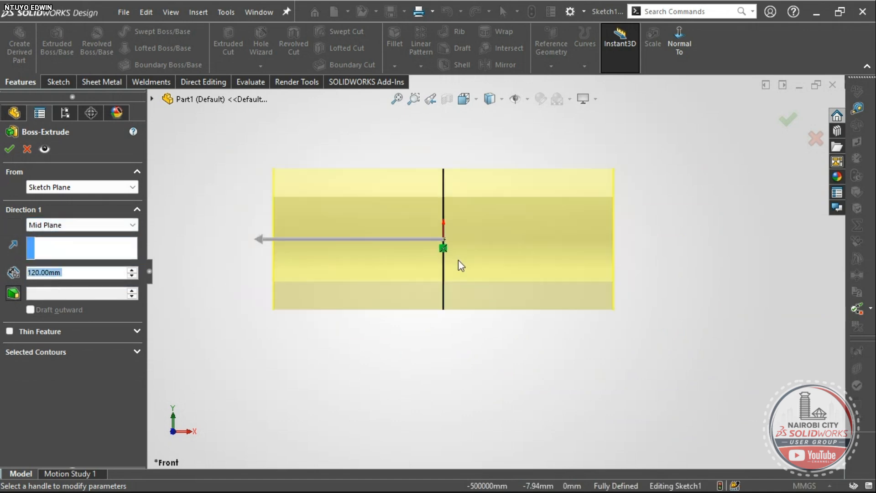
pyautogui.scroll(-1, 456, 255)
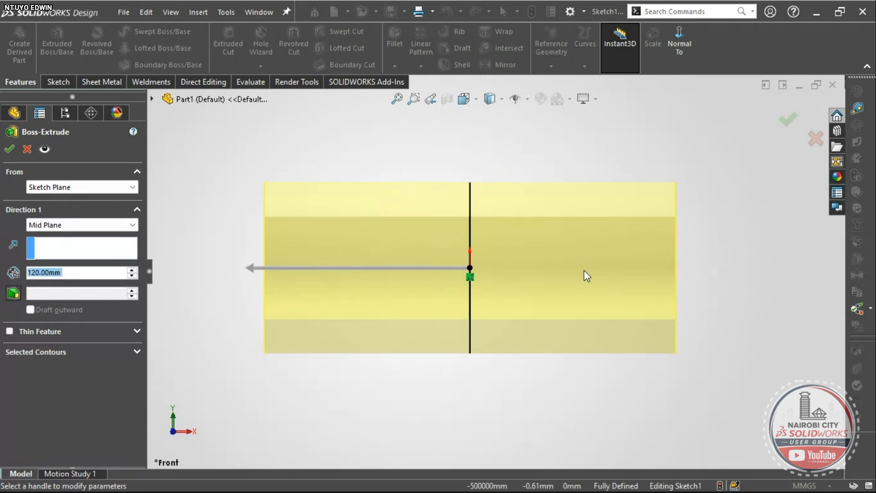
pyautogui.scroll(3, 641, 274)
pyautogui.moveTo(639, 278); pyautogui.dragTo(547, 292, button='middle')
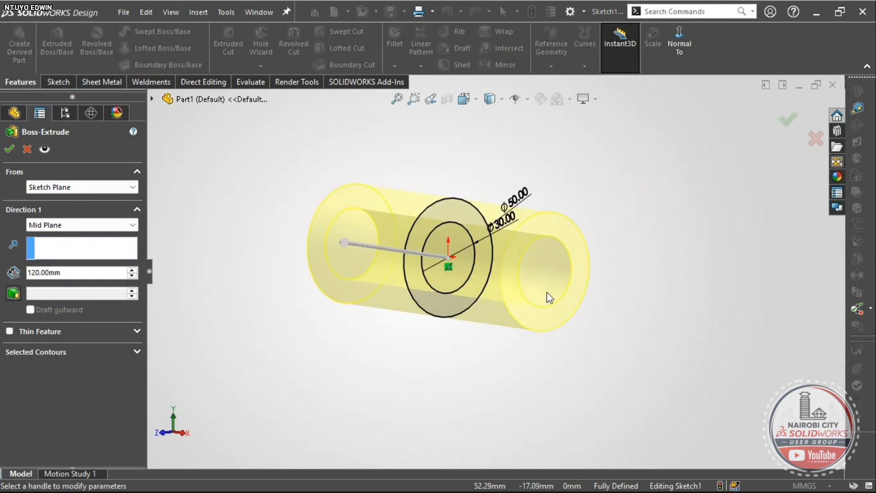
pyautogui.scroll(-5, 497, 231)
pyautogui.scroll(3, 499, 214)
pyautogui.scroll(-1, 497, 239)
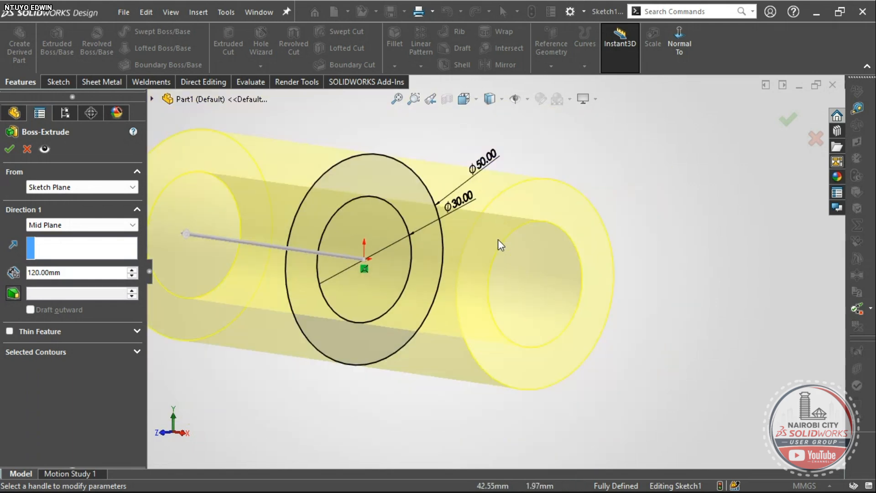
# - Confirm Boss-Extrude1, dismiss the warning, and switch to the reference PDF
pyautogui.click(9, 149)
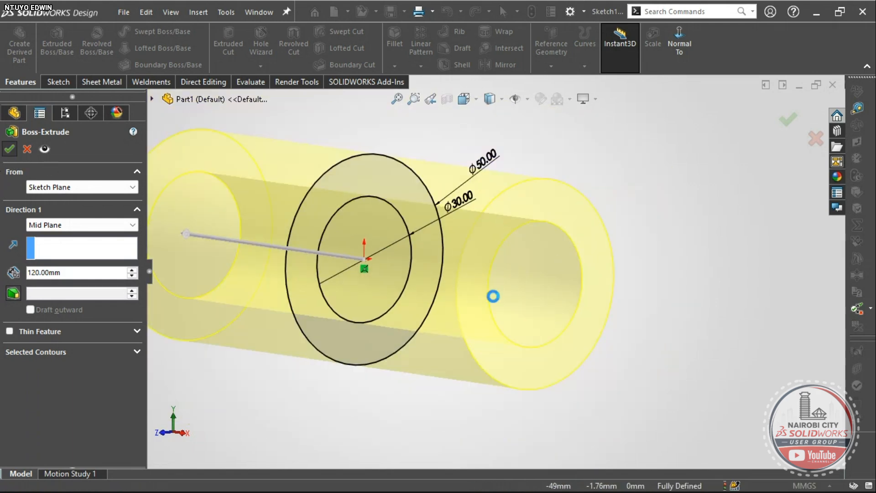
pyautogui.click(628, 311)
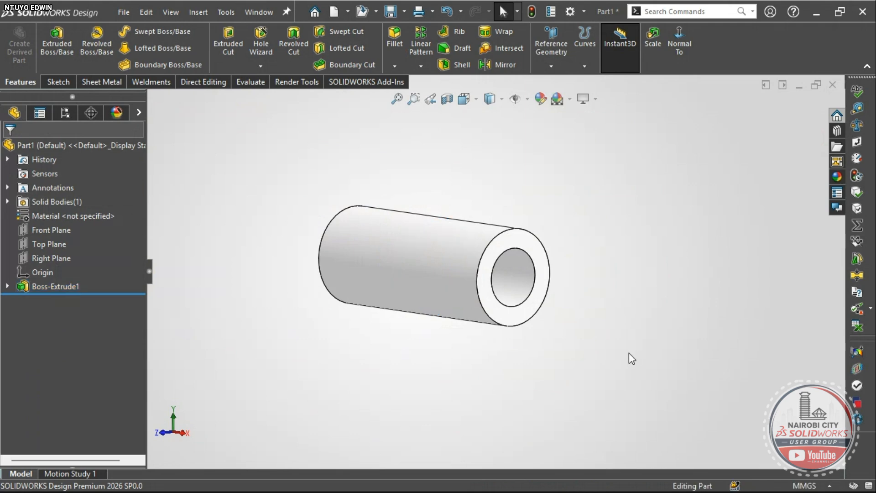
pyautogui.moveTo(645, 326); pyautogui.dragTo(668, 299, button='right')
pyautogui.moveTo(452, 285); pyautogui.dragTo(449, 308)
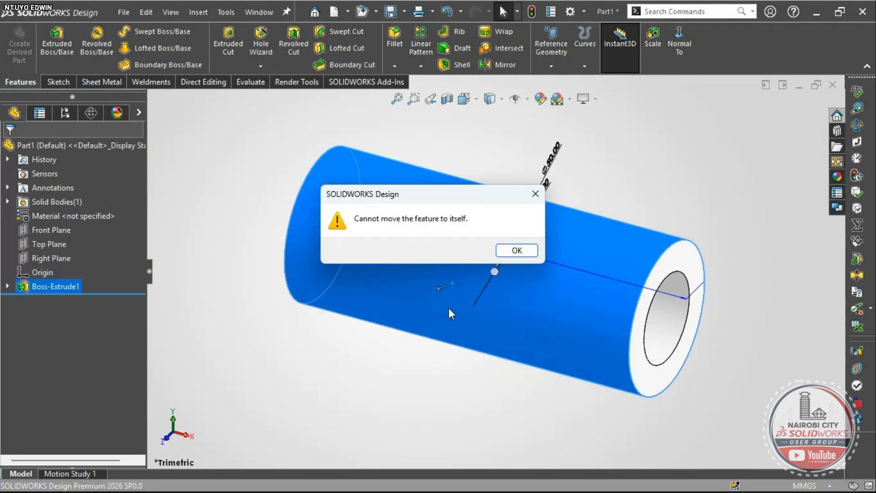
pyautogui.click(510, 251)
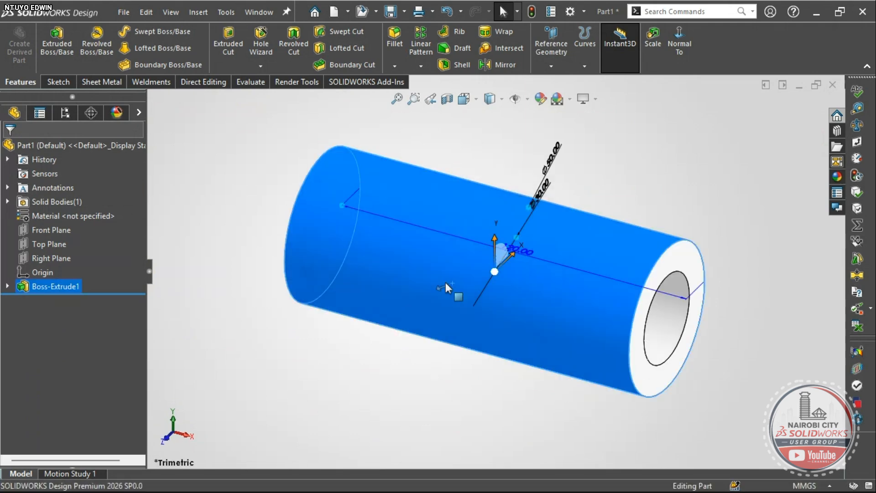
pyautogui.click(336, 393)
pyautogui.hotkey('alt', 'Tab')
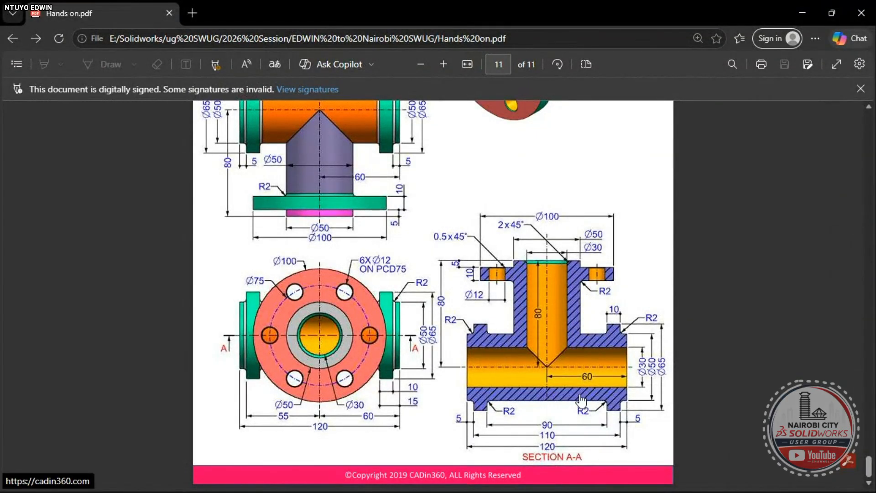
# - Scroll page 11 of Hands on.pdf to check the section and isometric dimensions
pyautogui.scroll(3, 559, 387)
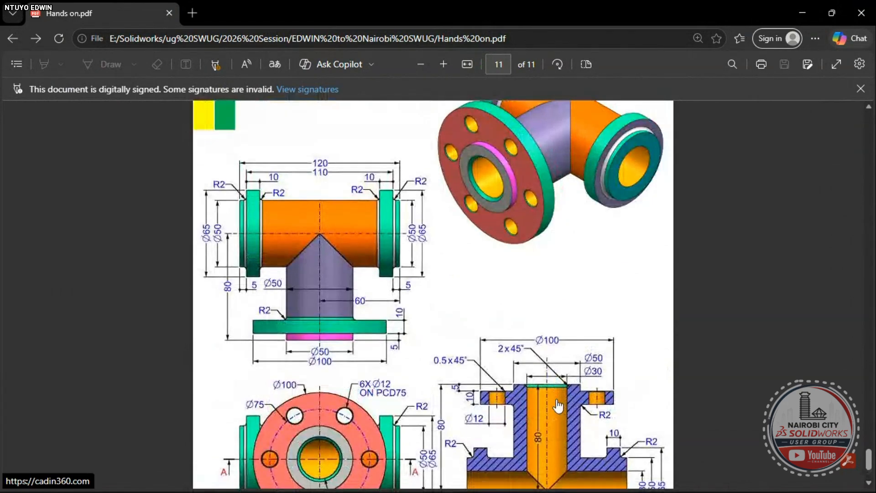
pyautogui.scroll(-3, 560, 406)
pyautogui.scroll(3, 566, 404)
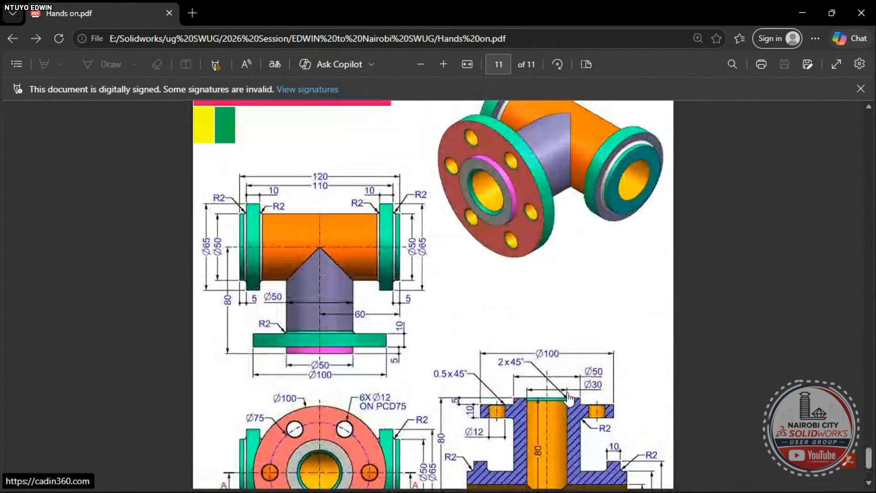
pyautogui.scroll(-3, 560, 426)
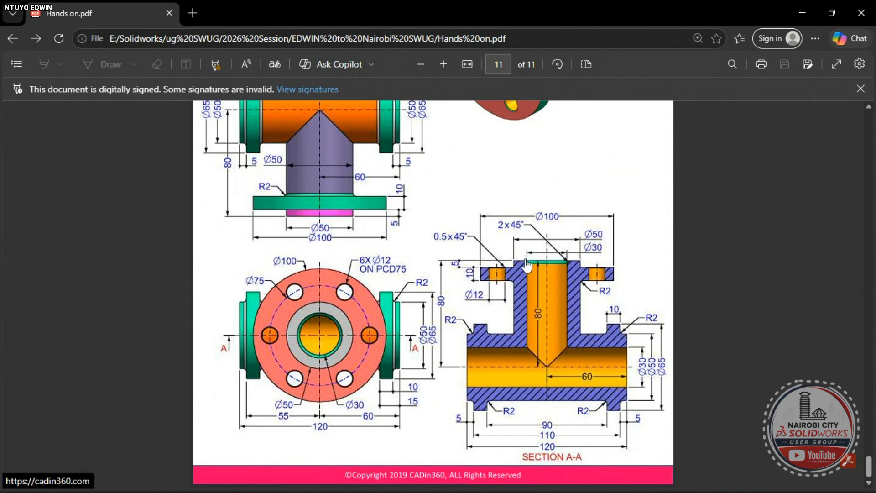
pyautogui.scroll(2, 536, 287)
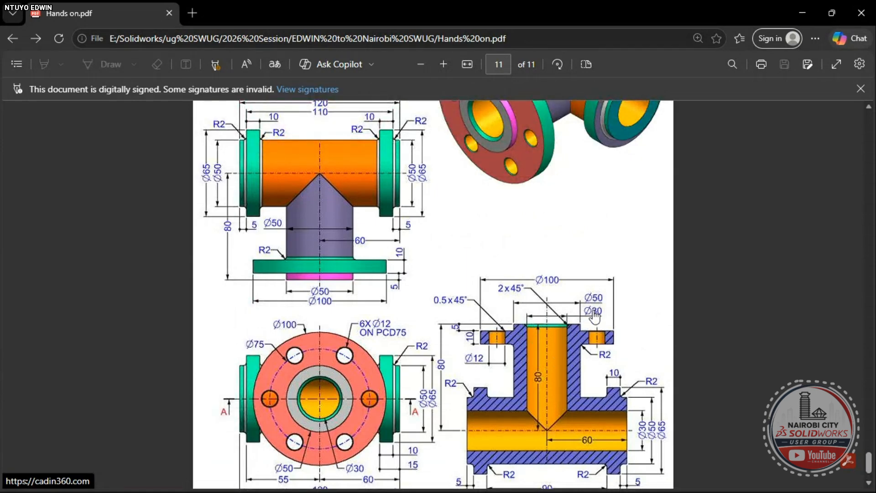
pyautogui.scroll(-2, 529, 409)
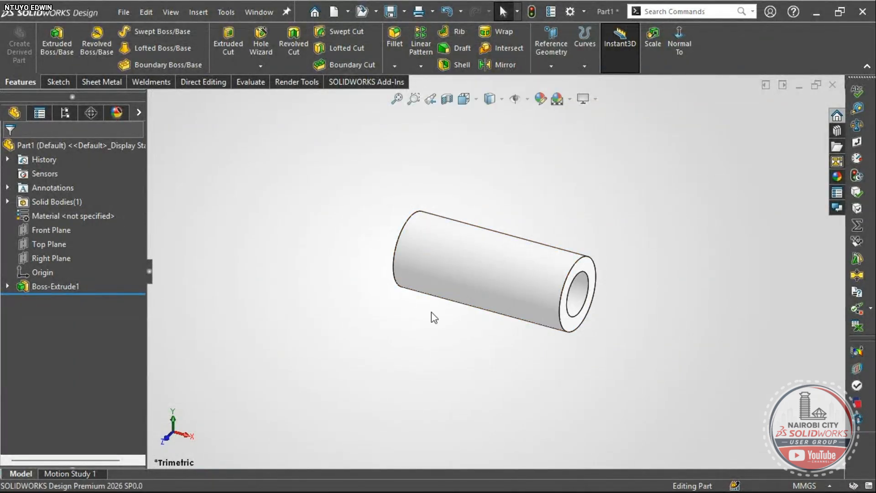
# - Inspect the Front Plane's position on the tube, then return to a trimetric view
pyautogui.moveTo(400, 380); pyautogui.dragTo(461, 329, button='right')
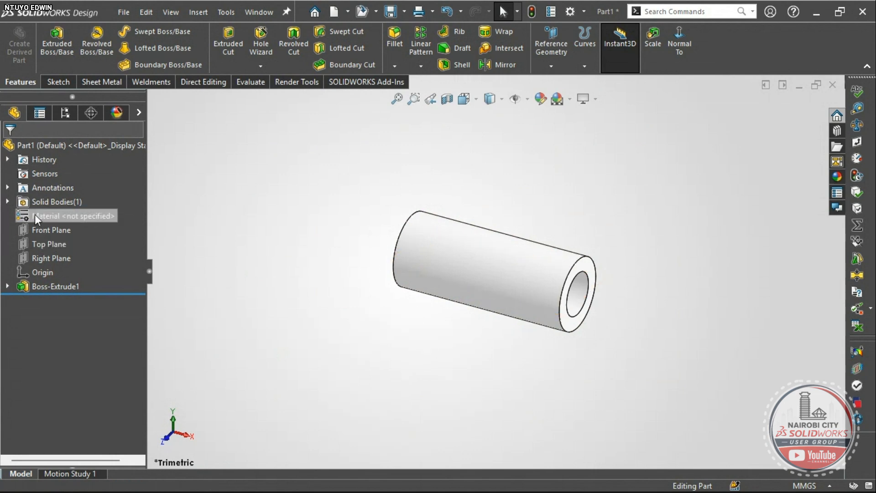
pyautogui.click(45, 230)
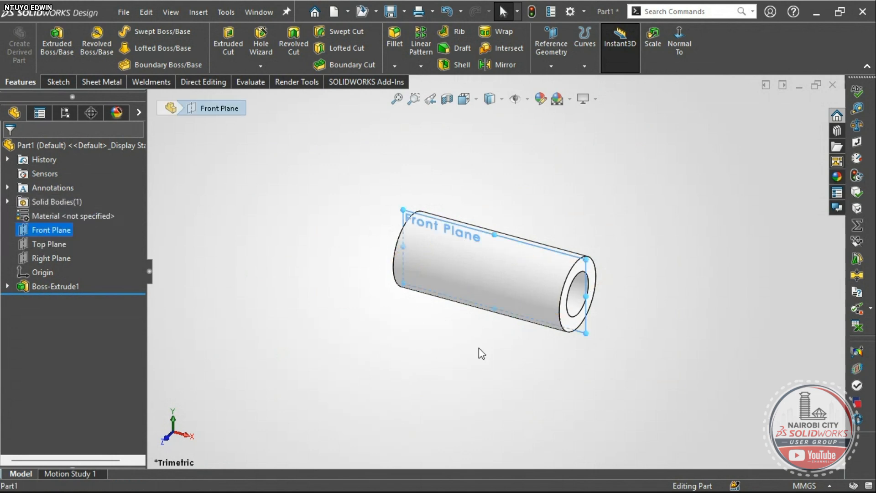
pyautogui.moveTo(494, 354); pyautogui.dragTo(461, 303, button='middle')
pyautogui.moveTo(361, 348); pyautogui.dragTo(392, 376, button='middle')
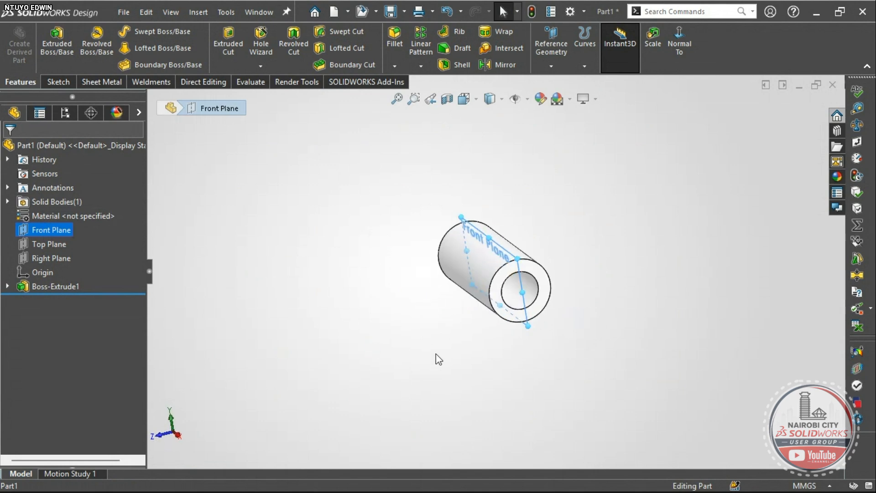
pyautogui.scroll(-1, 495, 294)
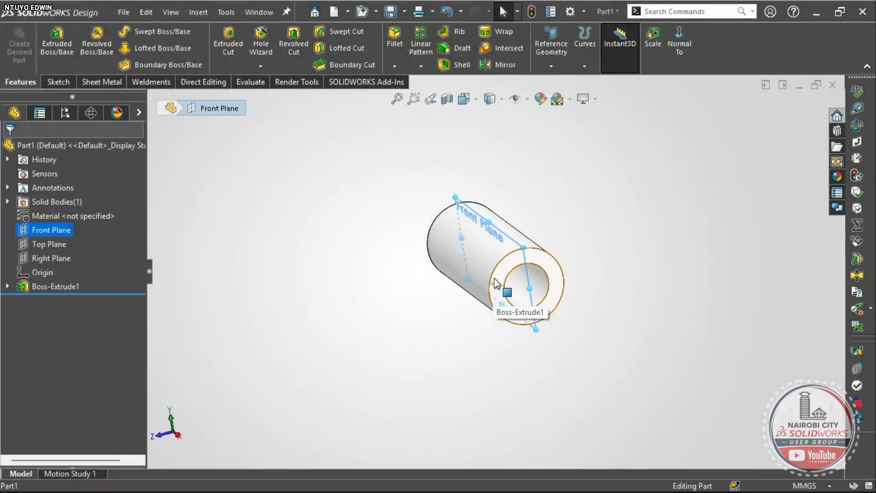
pyautogui.scroll(-2, 497, 287)
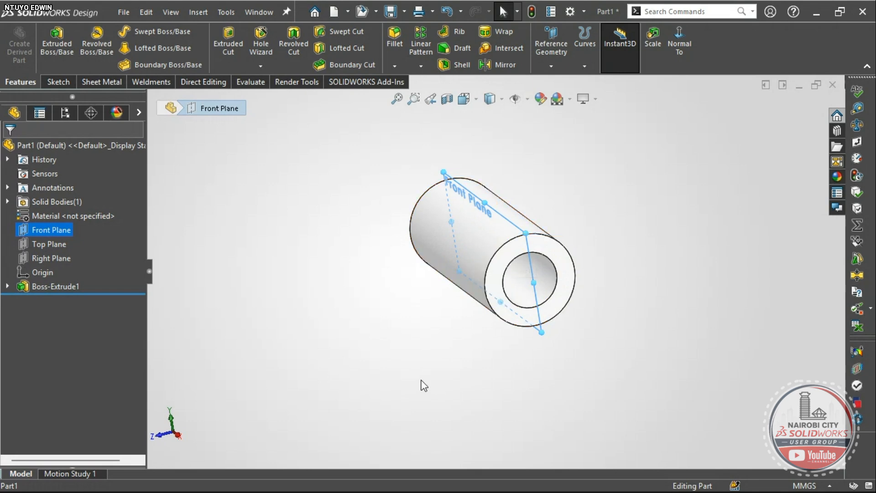
pyautogui.moveTo(460, 375)
pyautogui.mouseDown(button='middle')
pyautogui.moveTo(432, 329)
pyautogui.moveTo(460, 370)
pyautogui.mouseUp(button='middle')
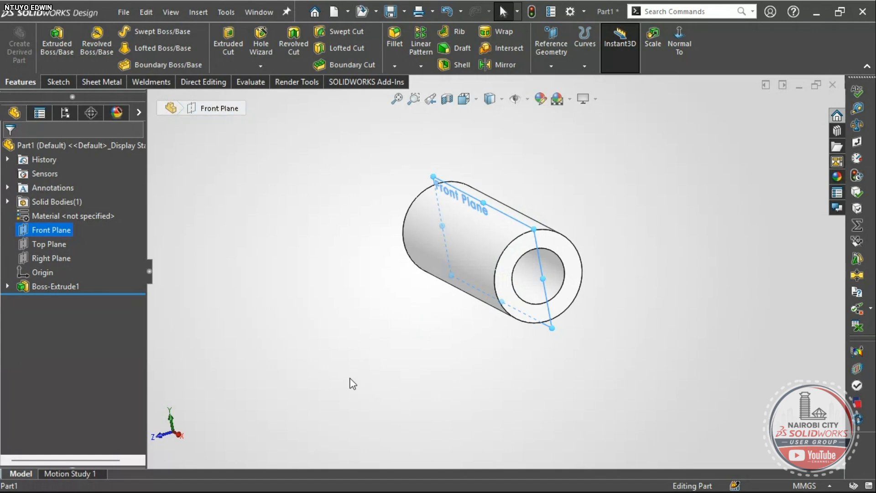
pyautogui.moveTo(371, 352); pyautogui.dragTo(435, 298, button='right')
pyautogui.click(395, 376)
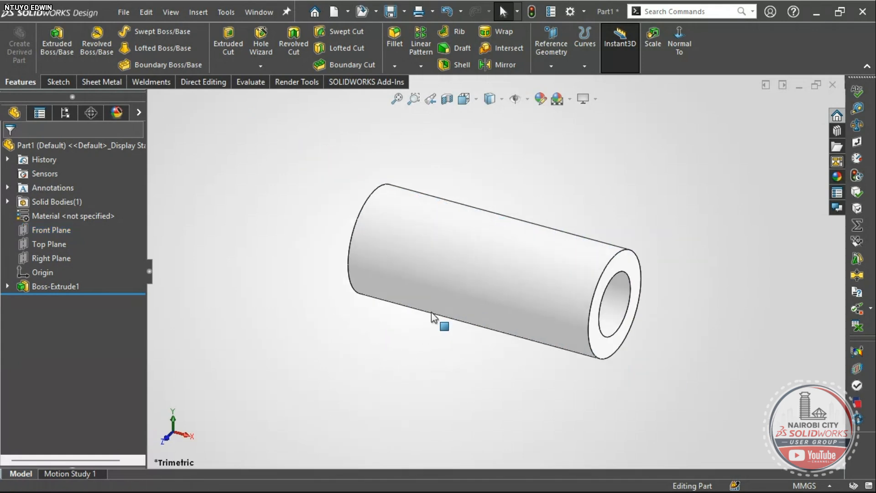
# - Start a new reference plane with the Front Plane as its first reference
pyautogui.click(552, 73)
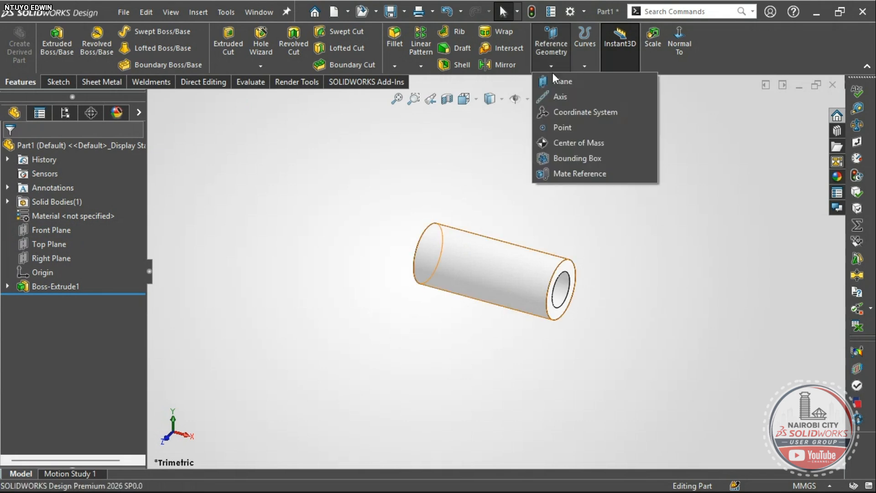
pyautogui.click(560, 84)
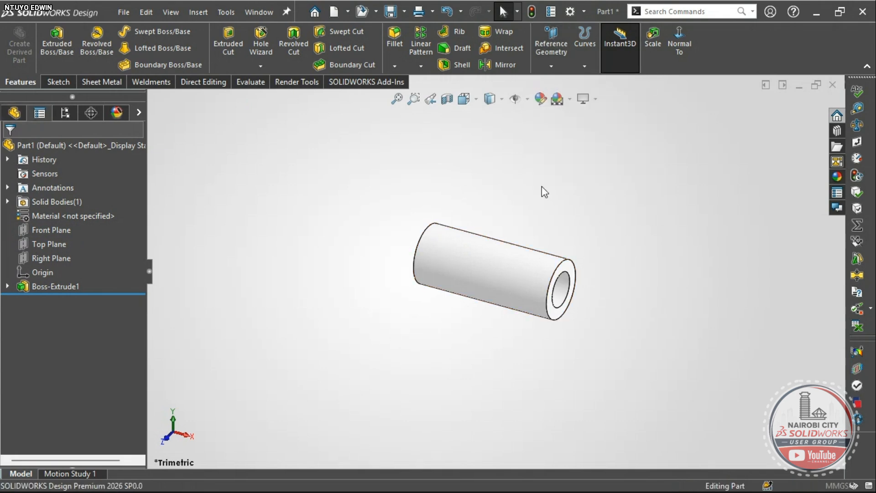
pyautogui.moveTo(512, 288); pyautogui.dragTo(480, 321, button='middle')
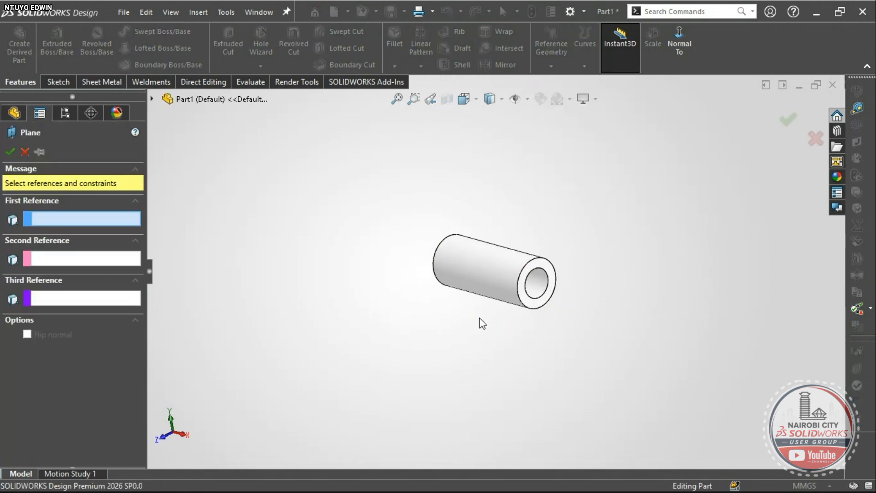
pyautogui.click(153, 98)
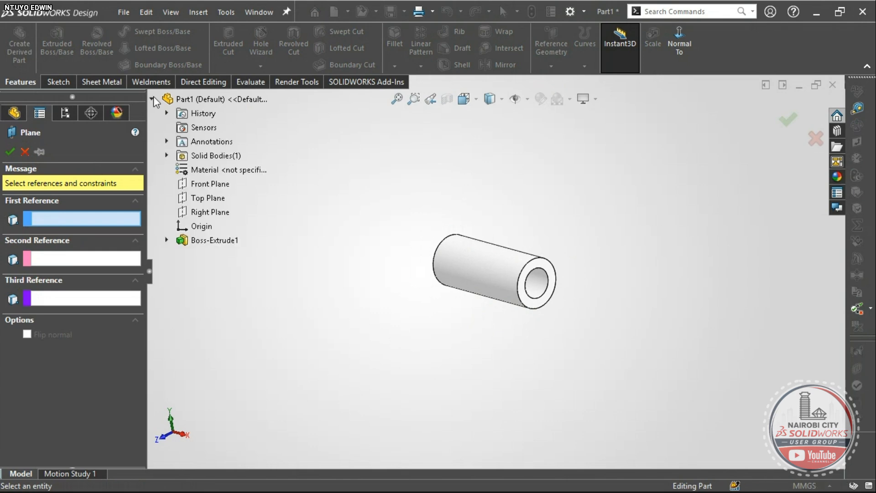
pyautogui.click(207, 185)
pyautogui.moveTo(477, 361); pyautogui.dragTo(441, 328, button='middle')
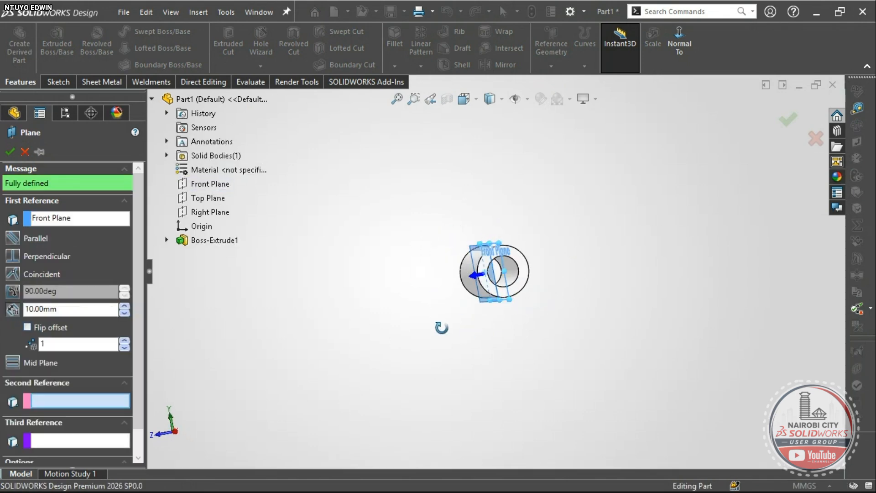
pyautogui.scroll(-6, 488, 290)
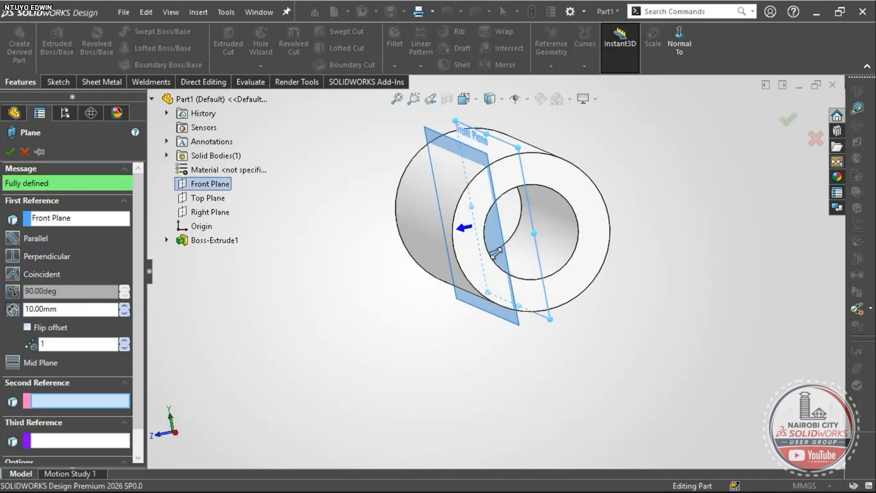
# - Raise the plane offset to 80 mm and create Plane1
pyautogui.click(125, 305)
pyautogui.click(124, 305)
pyautogui.click(125, 307)
pyautogui.click(125, 307)
pyautogui.scroll(5, 459, 279)
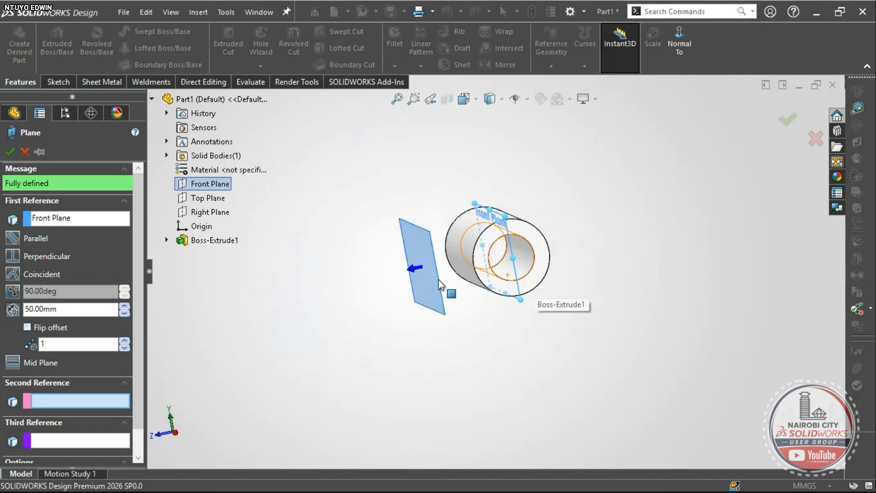
pyautogui.click(125, 305)
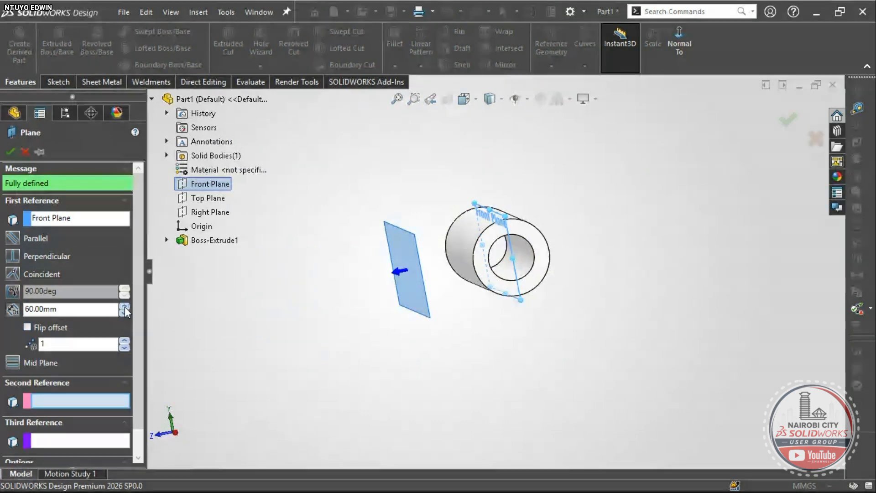
pyautogui.click(124, 305)
pyautogui.click(125, 306)
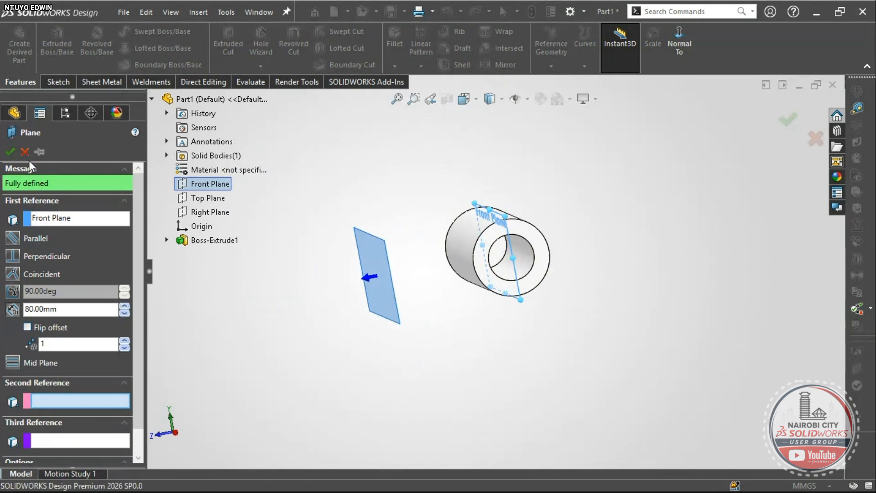
pyautogui.click(11, 154)
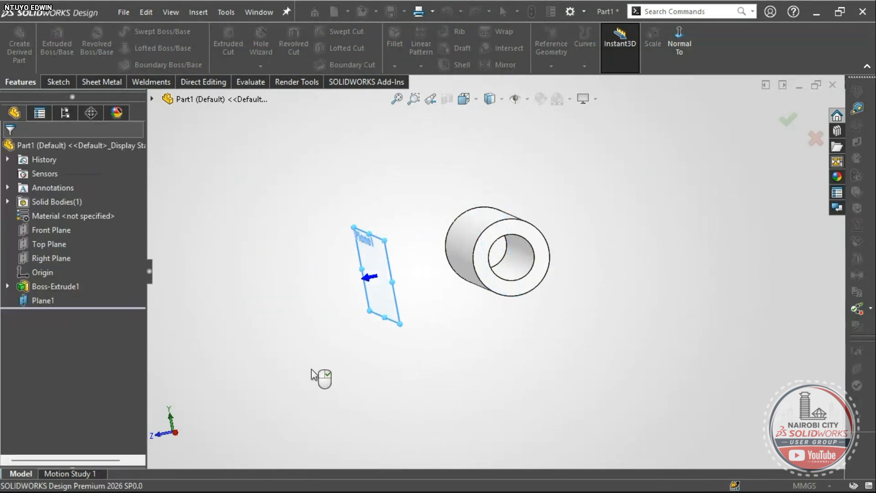
# - Sketch a circle on Plane1 centred on the origin
pyautogui.moveTo(350, 340); pyautogui.dragTo(381, 345, button='middle')
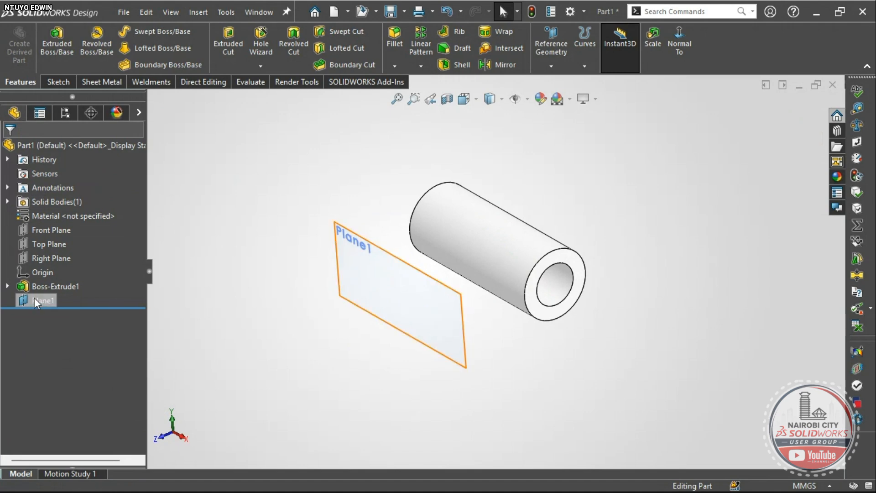
pyautogui.click(365, 305)
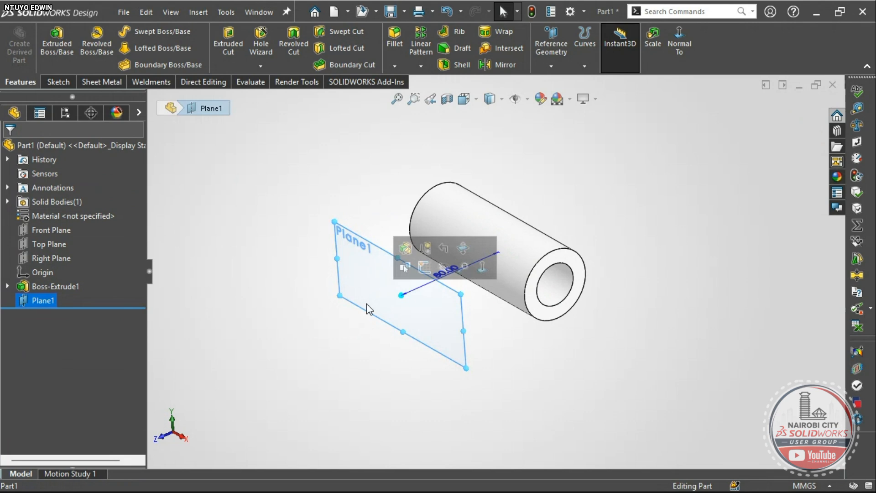
pyautogui.click(403, 273)
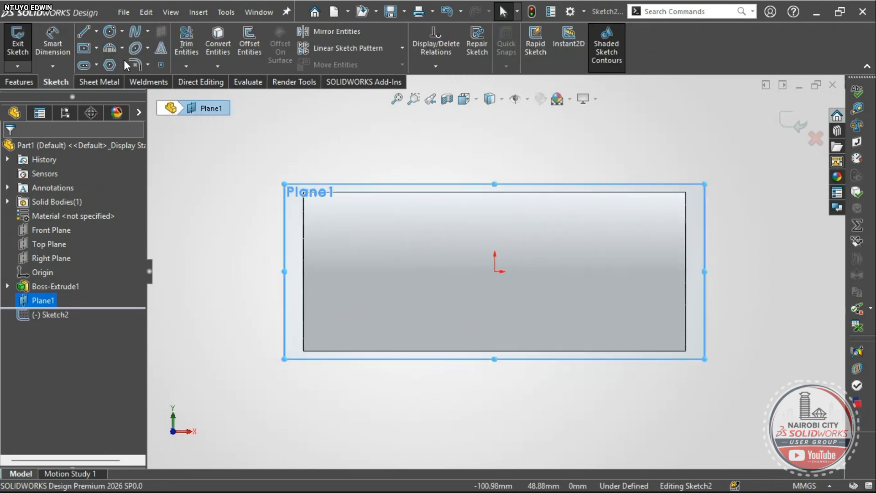
pyautogui.click(111, 36)
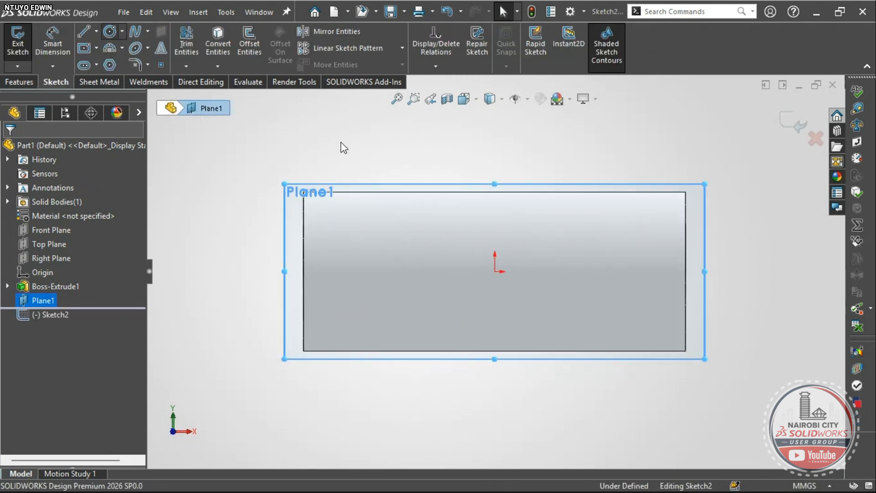
pyautogui.click(495, 271)
pyautogui.click(525, 248)
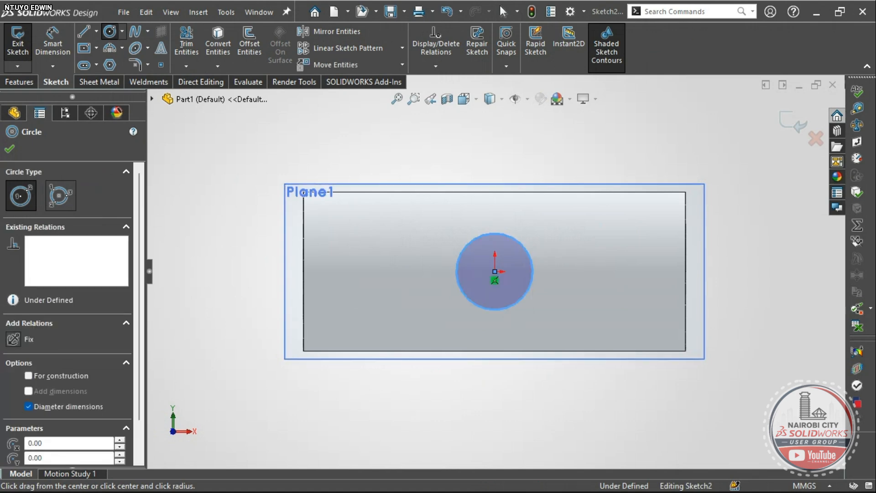
pyautogui.press('Escape')
pyautogui.scroll(2, 496, 264)
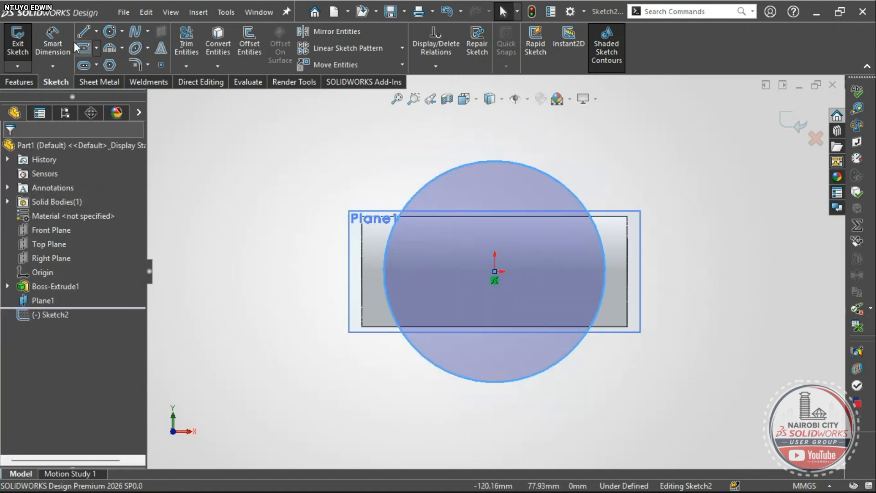
# - Dimension the circle as Ø50 mm to fully define Sketch2
pyautogui.click(64, 43)
pyautogui.click(548, 175)
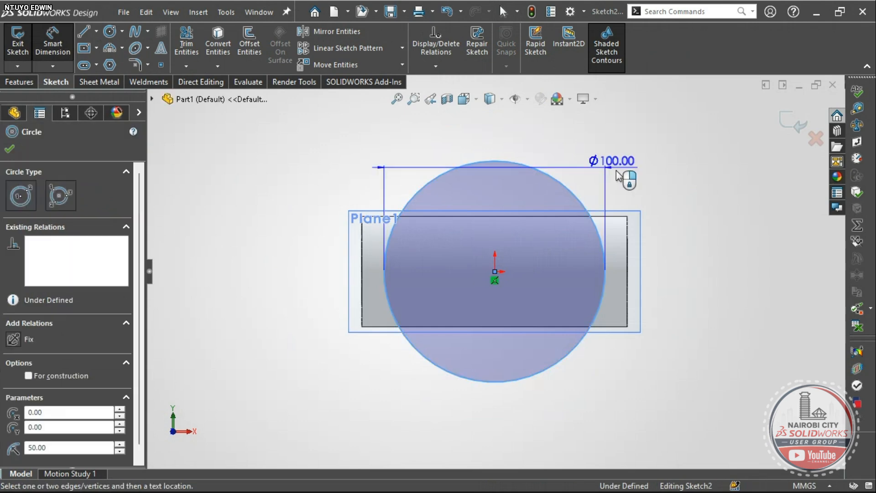
pyautogui.click(658, 143)
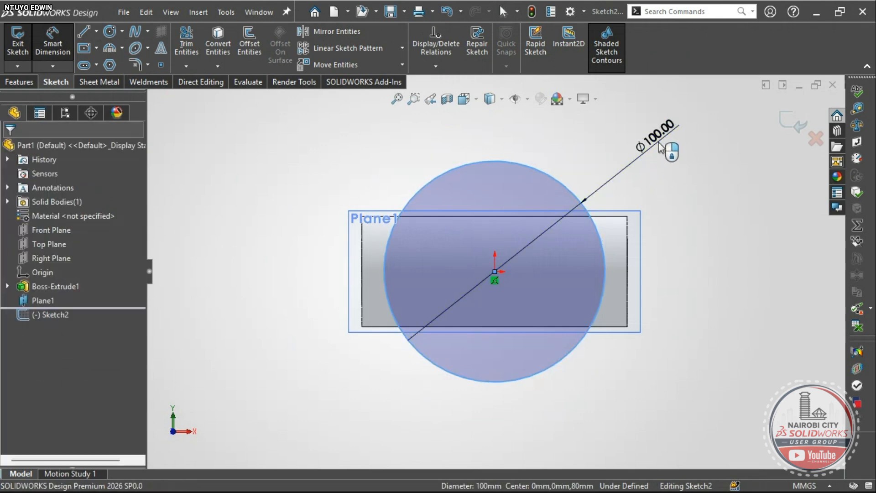
pyautogui.write('50')
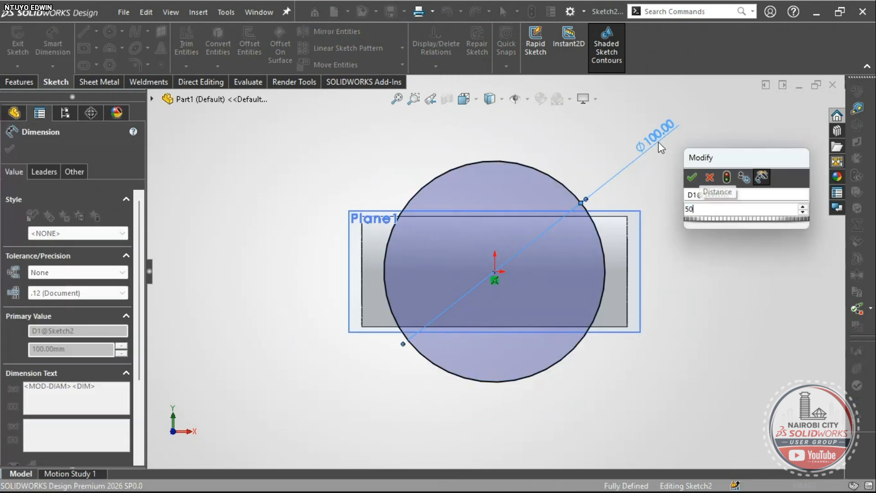
pyautogui.press('Return')
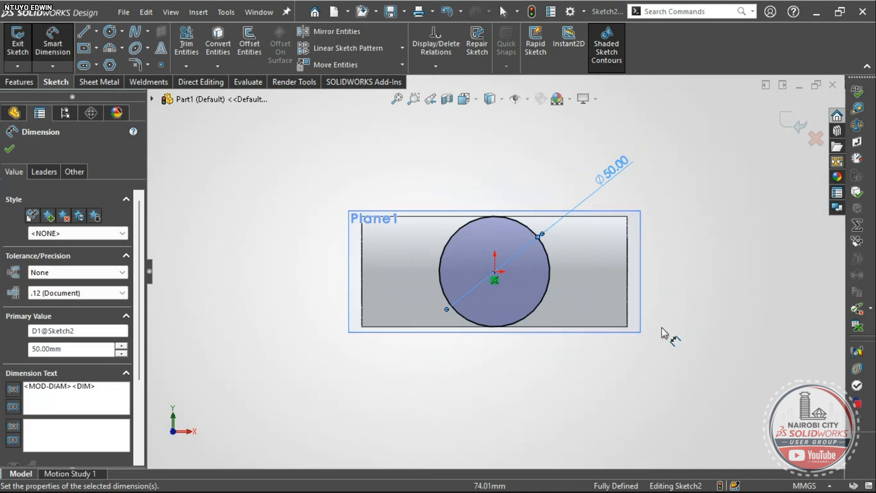
pyautogui.rightClick(416, 149)
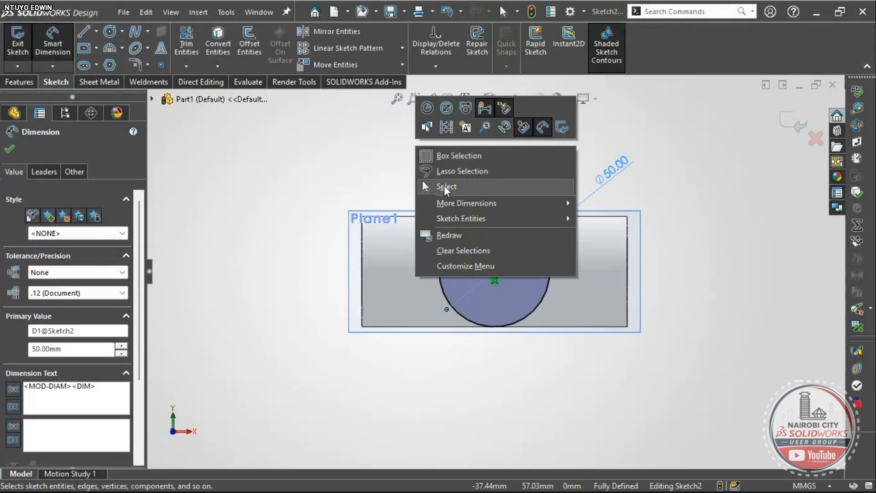
pyautogui.click(445, 187)
pyautogui.moveTo(564, 186); pyautogui.dragTo(500, 259, button='middle')
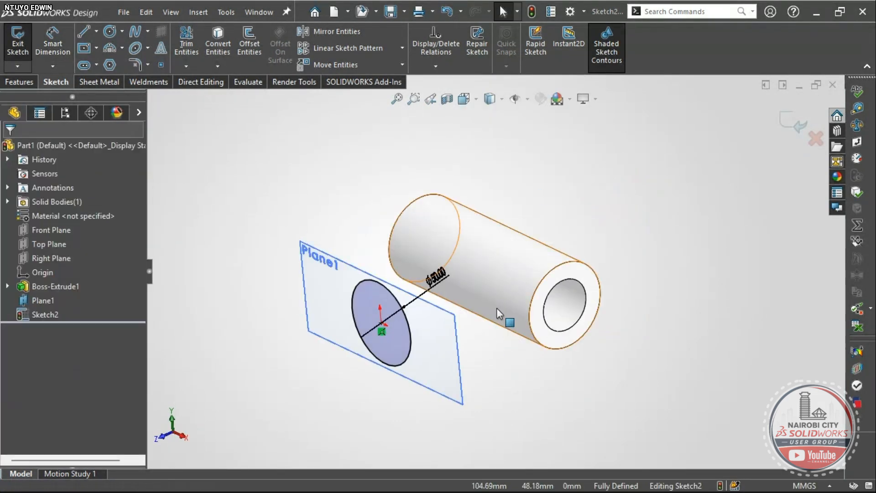
pyautogui.scroll(-2, 497, 336)
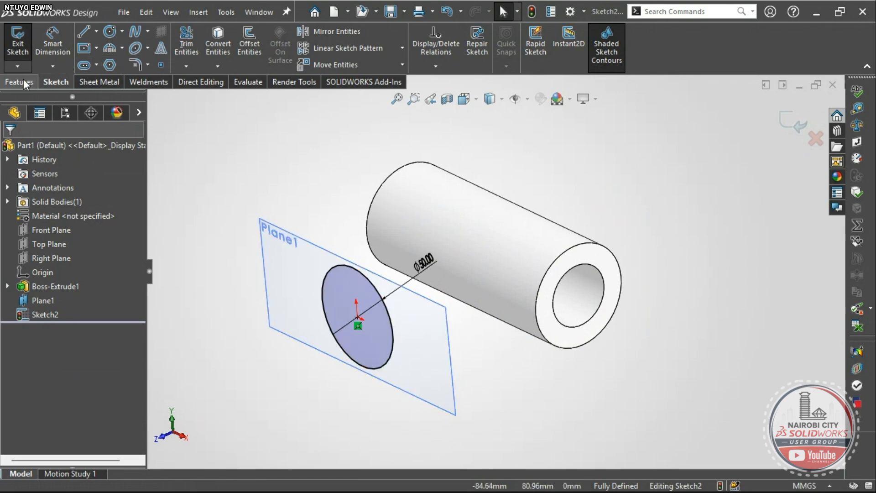
pyautogui.press('s')
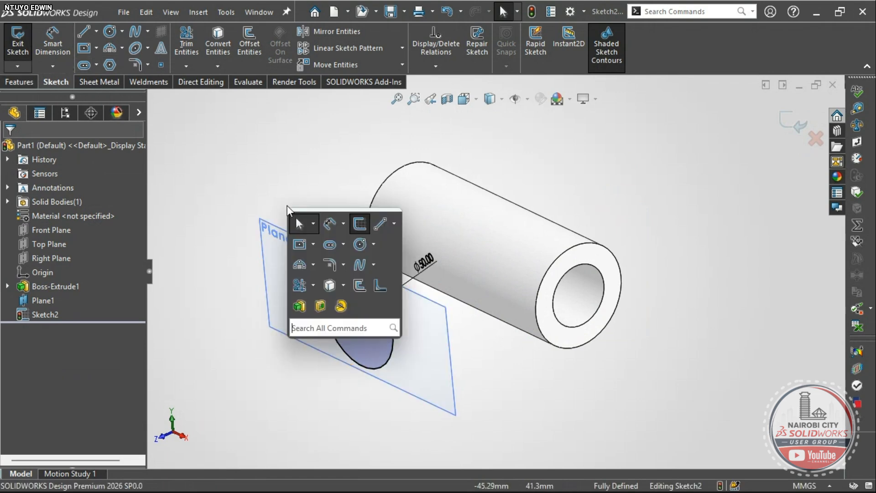
# - Start an Extruded Boss/Base on the Ø50 circle and view its preview
pyautogui.click(302, 312)
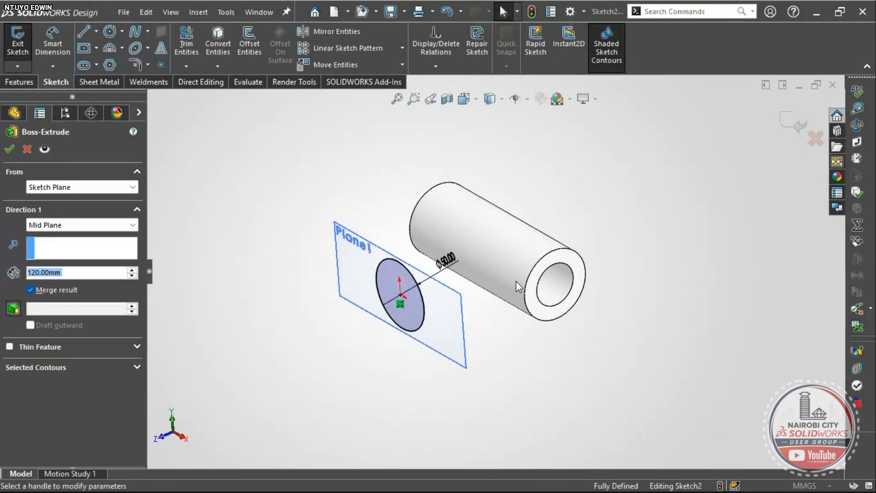
pyautogui.scroll(-2, 425, 288)
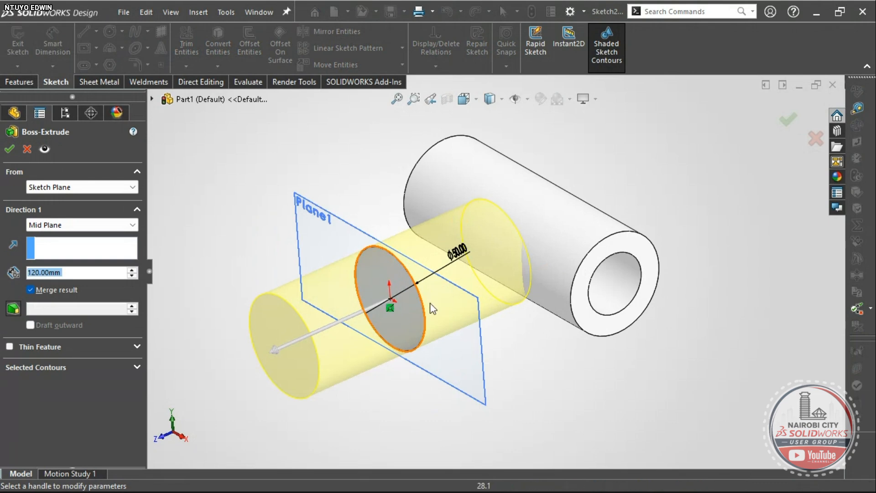
pyautogui.moveTo(442, 346); pyautogui.dragTo(409, 302, button='middle')
pyautogui.moveTo(518, 385); pyautogui.dragTo(491, 328, button='right')
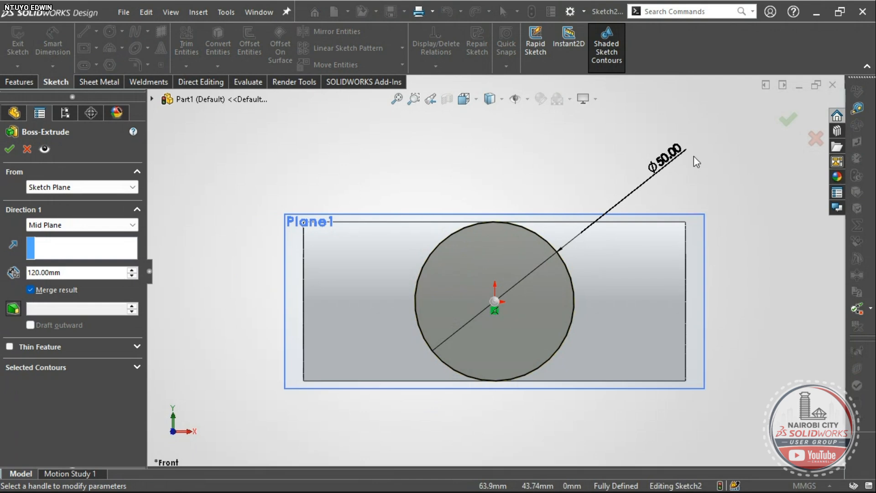
pyautogui.moveTo(688, 148); pyautogui.dragTo(656, 112, button='right')
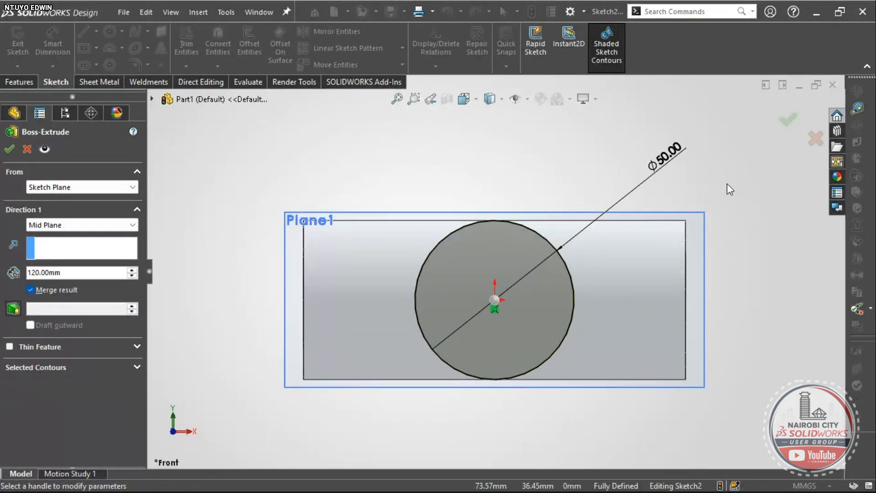
pyautogui.moveTo(727, 183); pyautogui.dragTo(669, 187, button='right')
pyautogui.scroll(-8, 438, 251)
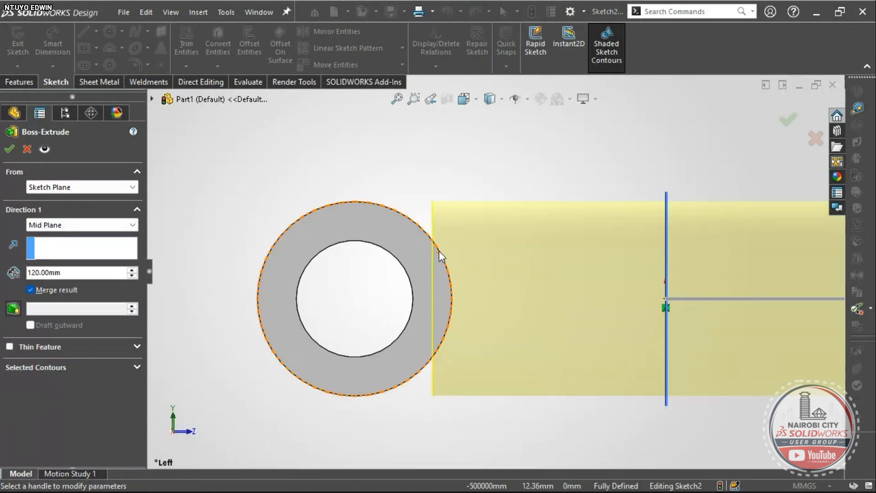
pyautogui.scroll(6, 445, 188)
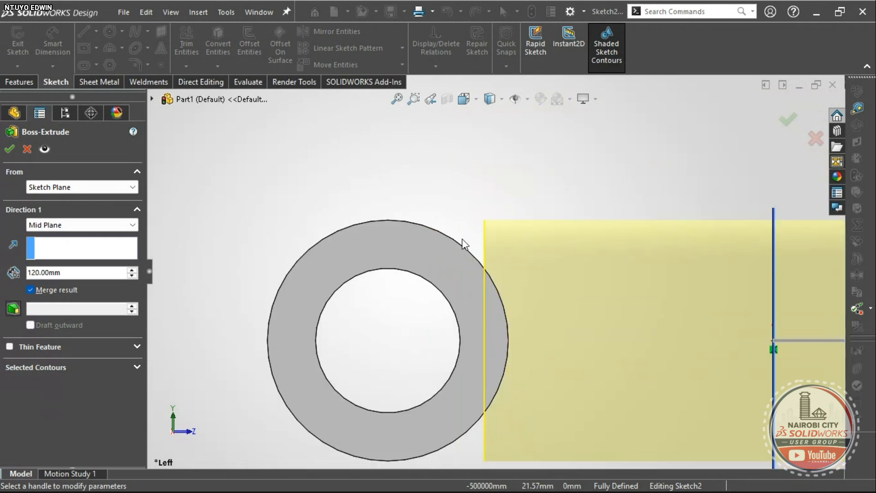
pyautogui.scroll(4, 489, 264)
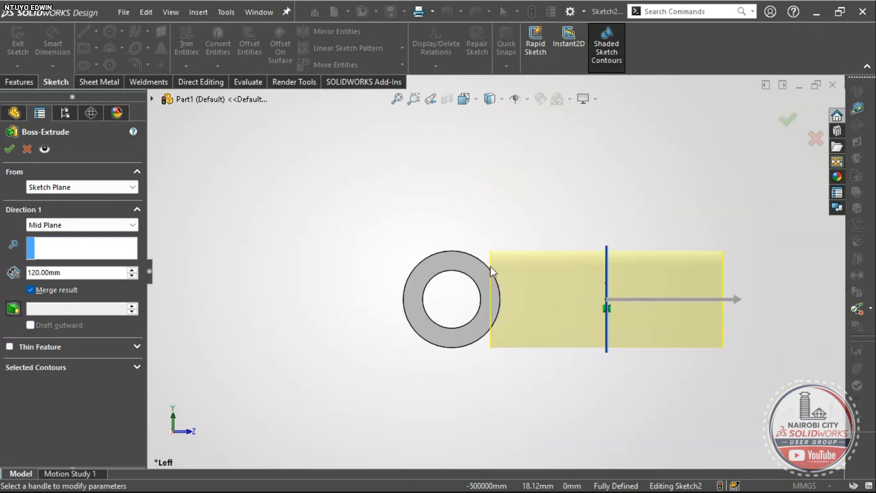
# - Make the extrusion Blind, reversed toward the pipe, at 55 mm depth
pyautogui.click(113, 225)
pyautogui.click(81, 237)
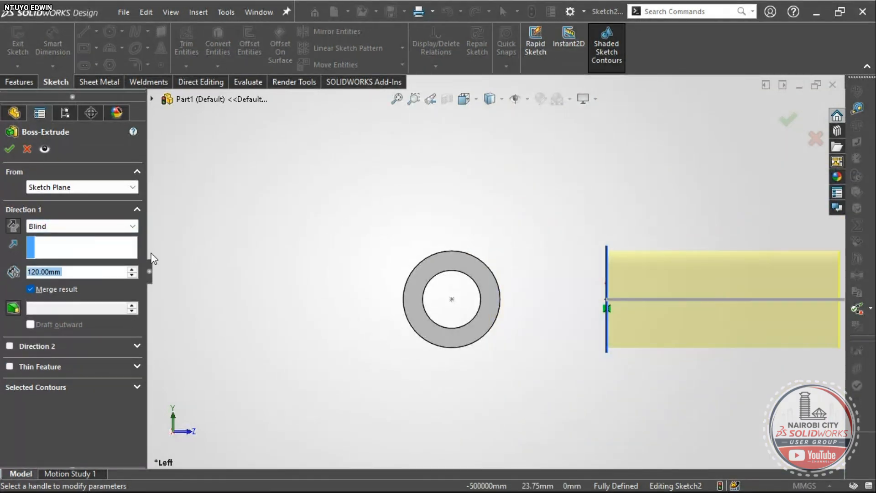
pyautogui.click(14, 225)
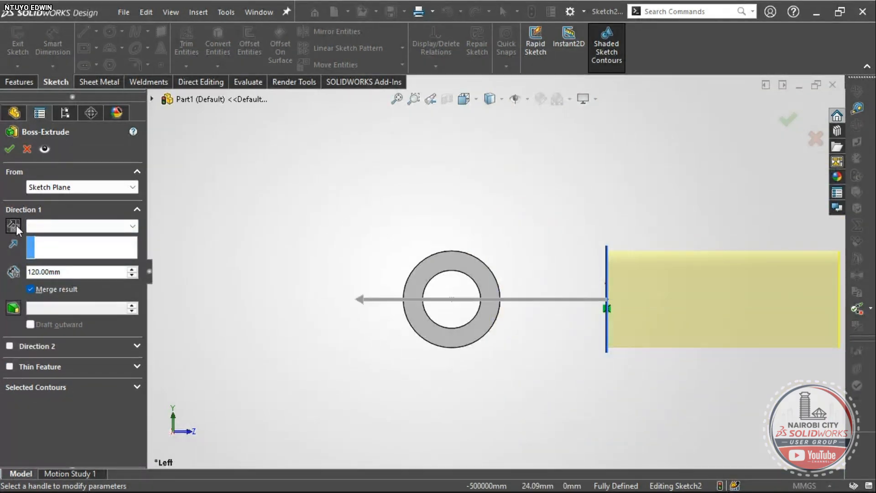
pyautogui.click(358, 300)
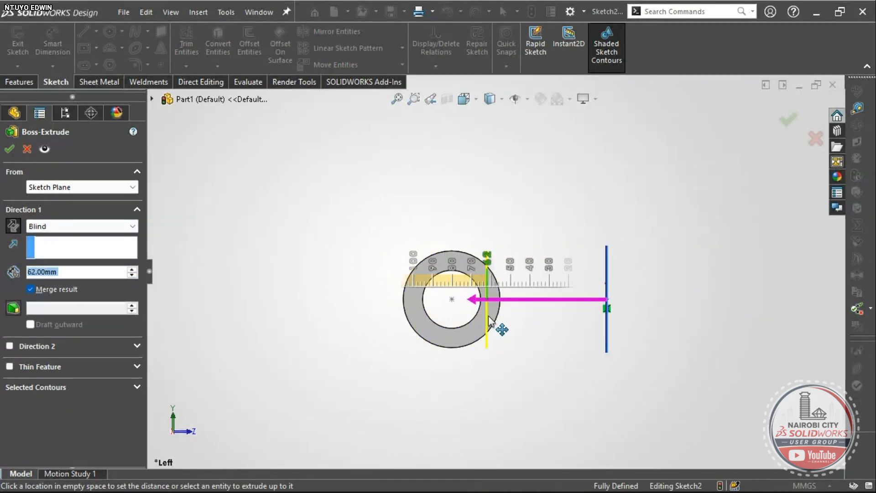
pyautogui.click(496, 305)
pyautogui.scroll(-6, 497, 305)
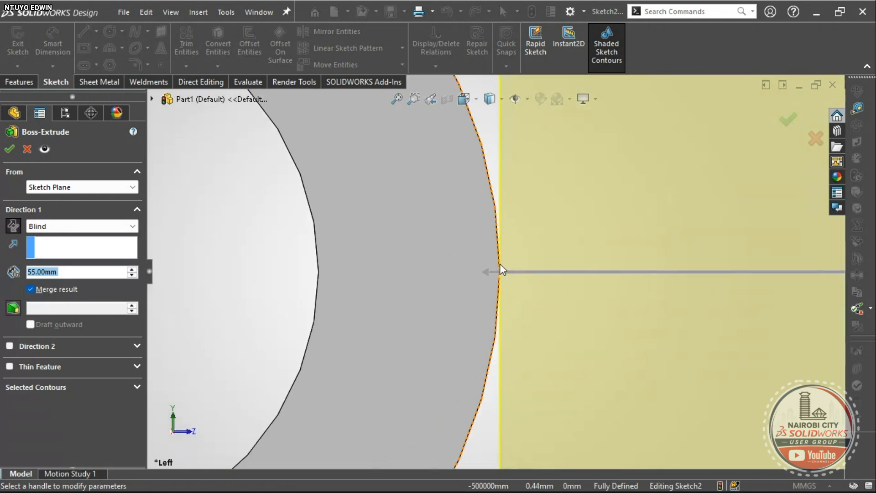
pyautogui.scroll(3, 500, 285)
pyautogui.scroll(5, 500, 285)
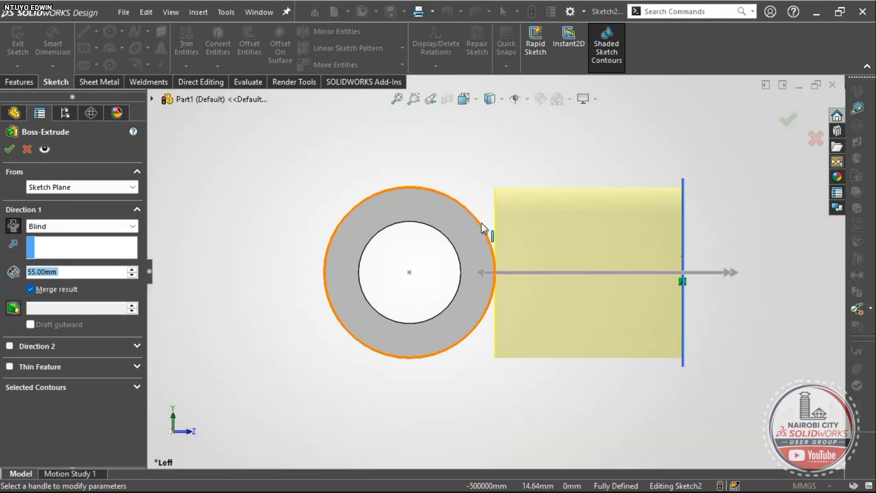
pyautogui.moveTo(381, 239); pyautogui.dragTo(385, 371, button='middle')
pyautogui.scroll(-3, 529, 301)
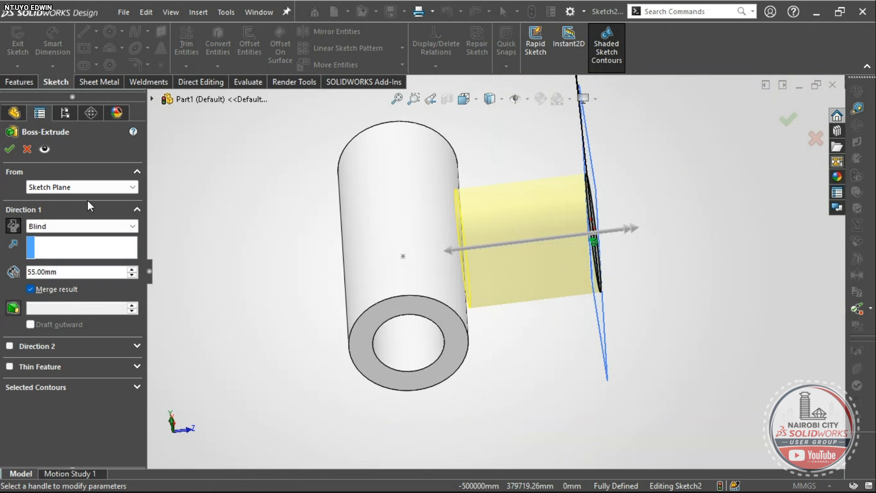
# - Set the branch end condition to Up To Next and check the preview
pyautogui.click(66, 227)
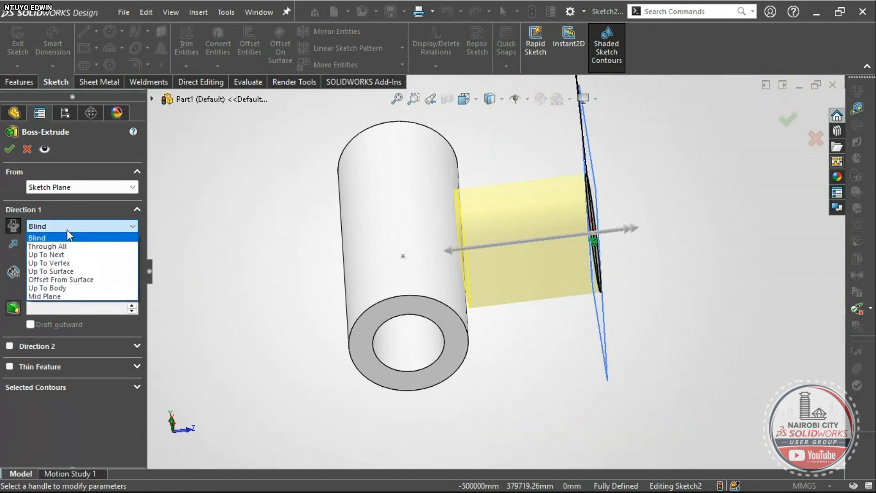
pyautogui.click(67, 254)
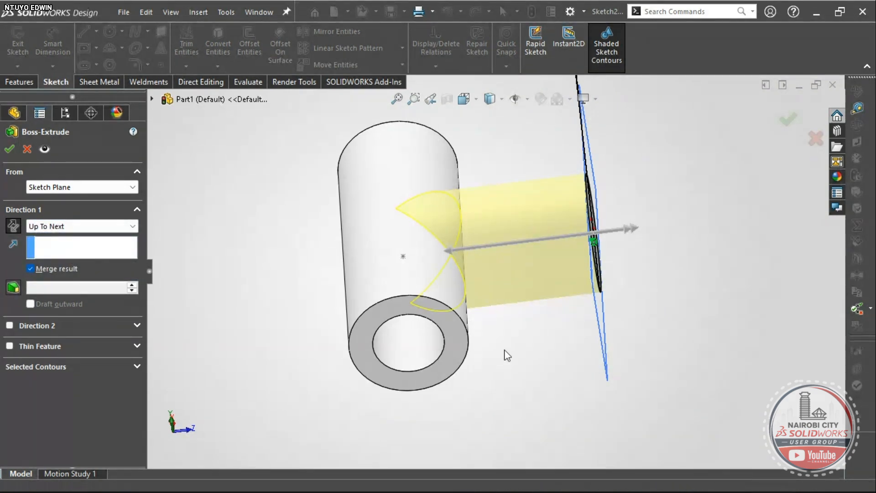
pyautogui.moveTo(561, 348)
pyautogui.mouseDown(button='middle')
pyautogui.moveTo(547, 285)
pyautogui.moveTo(565, 249)
pyautogui.moveTo(524, 289)
pyautogui.moveTo(531, 310)
pyautogui.mouseUp(button='middle')
pyautogui.scroll(-3, 451, 246)
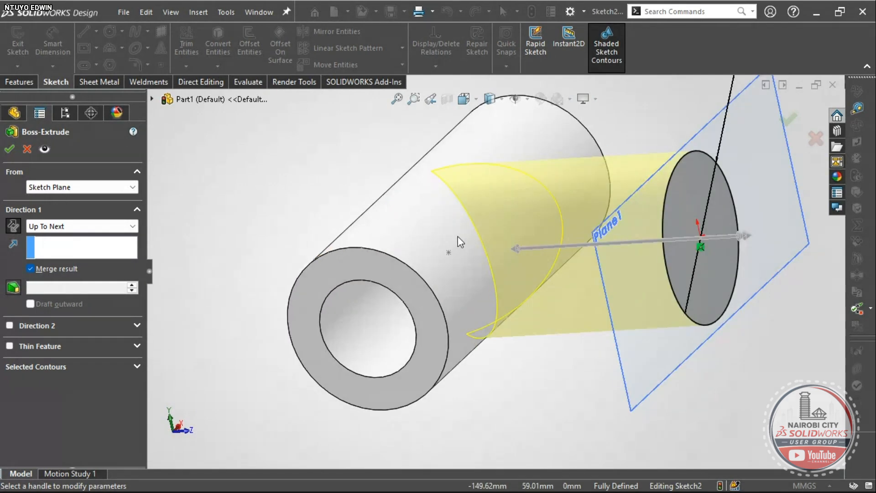
pyautogui.moveTo(458, 241); pyautogui.dragTo(487, 247, button='middle')
pyautogui.scroll(-2, 465, 203)
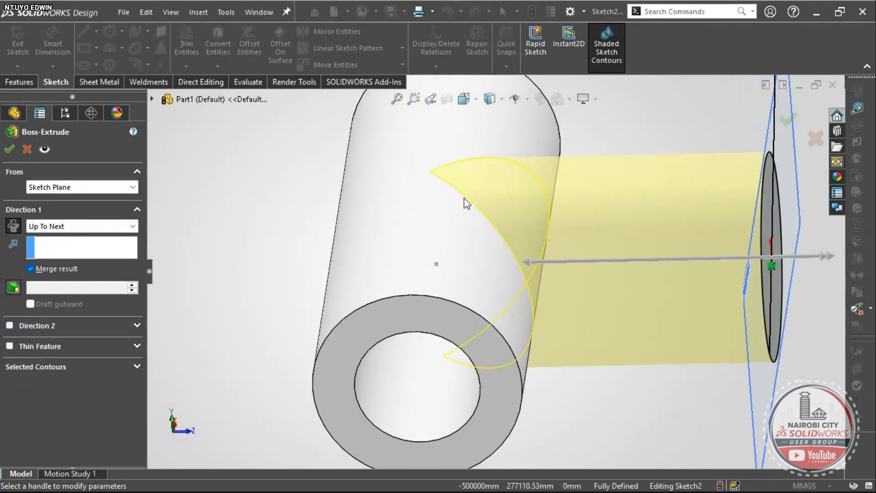
pyautogui.scroll(2, 466, 203)
pyautogui.scroll(3, 507, 279)
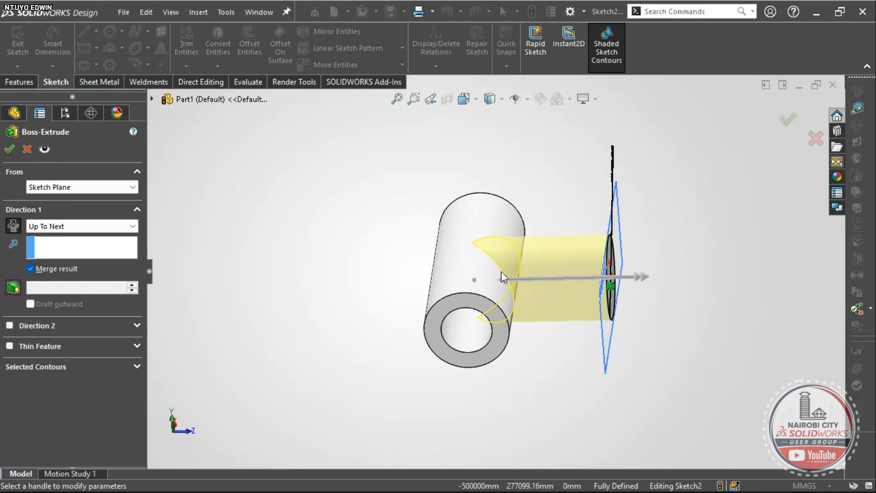
# - Try Up To Surface on the pipe's outer face, then revert to Up To Next
pyautogui.click(114, 227)
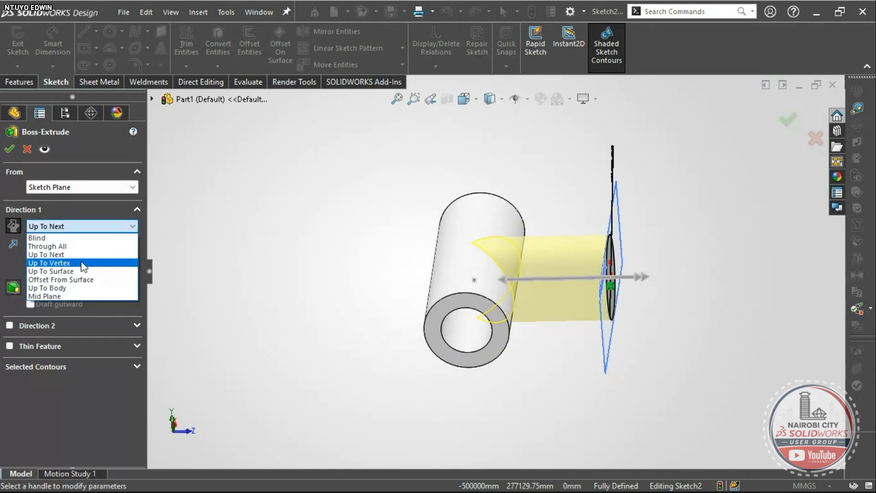
pyautogui.click(75, 270)
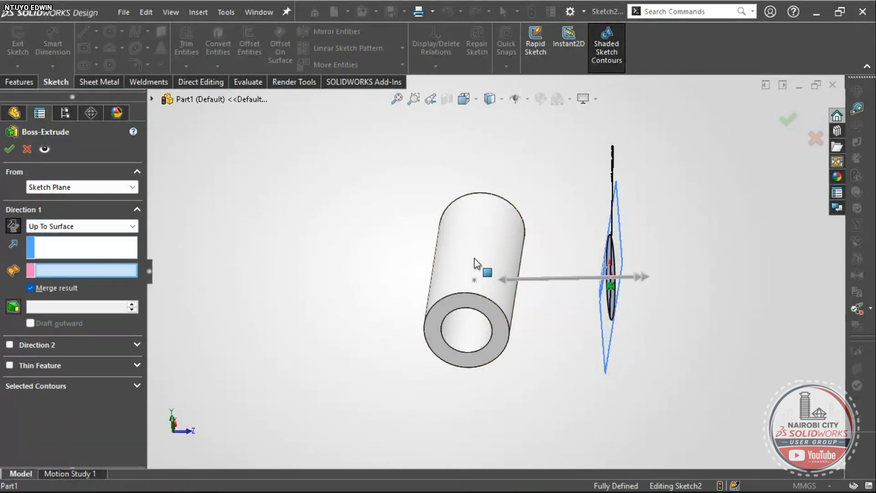
pyautogui.click(473, 267)
pyautogui.moveTo(502, 303)
pyautogui.mouseDown(button='middle')
pyautogui.moveTo(504, 218)
pyautogui.moveTo(494, 290)
pyautogui.moveTo(504, 297)
pyautogui.mouseUp(button='middle')
pyautogui.click(60, 227)
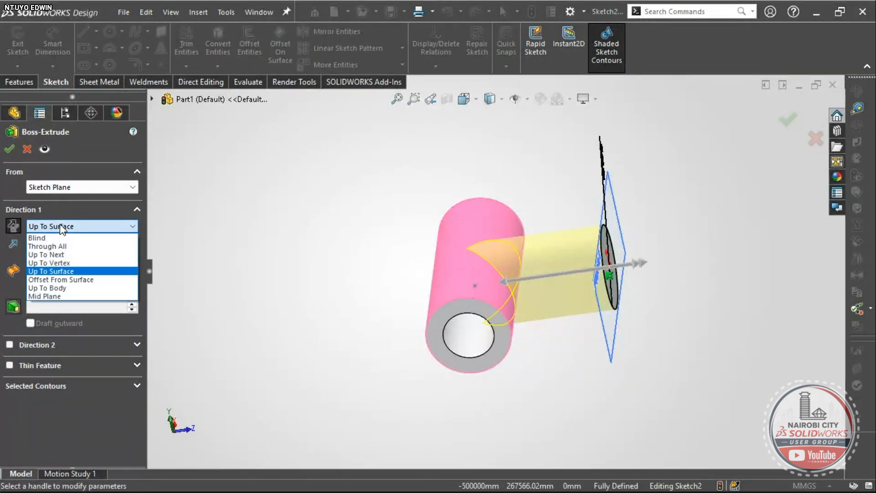
pyautogui.click(66, 252)
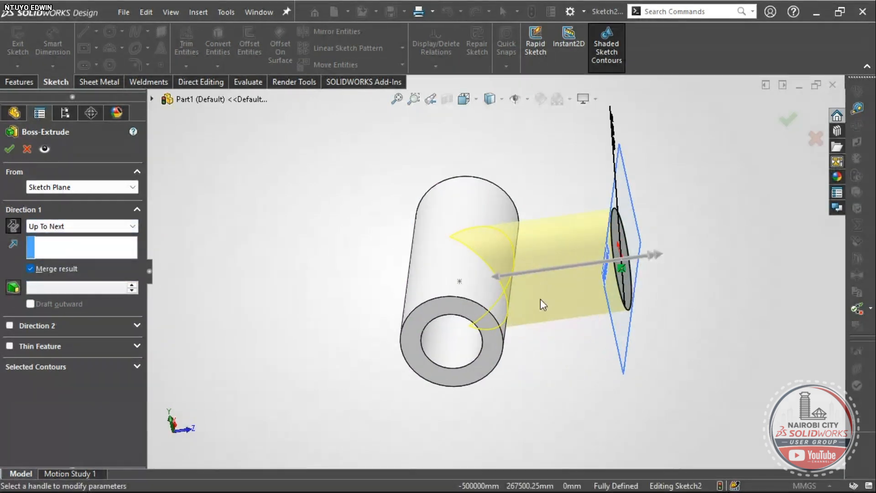
pyautogui.scroll(2, 540, 299)
pyautogui.scroll(-5, 484, 268)
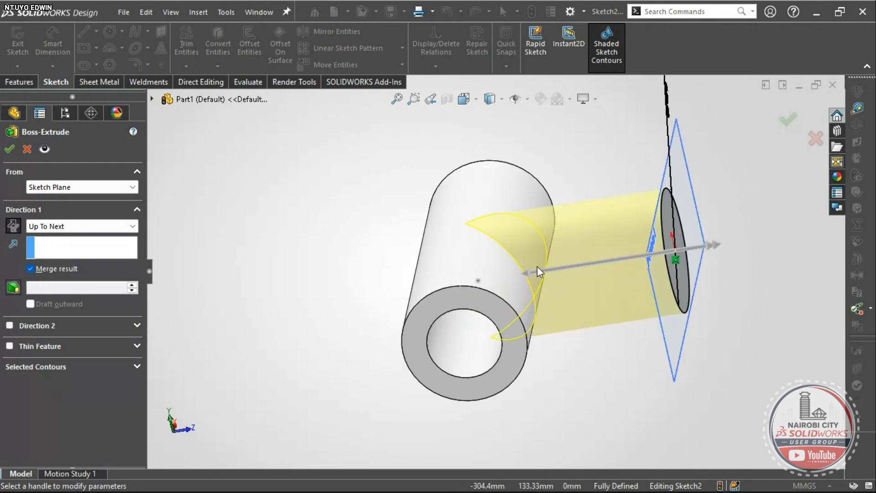
# - Accept the branch Boss-Extrude2 and hide Plane1
pyautogui.click(11, 148)
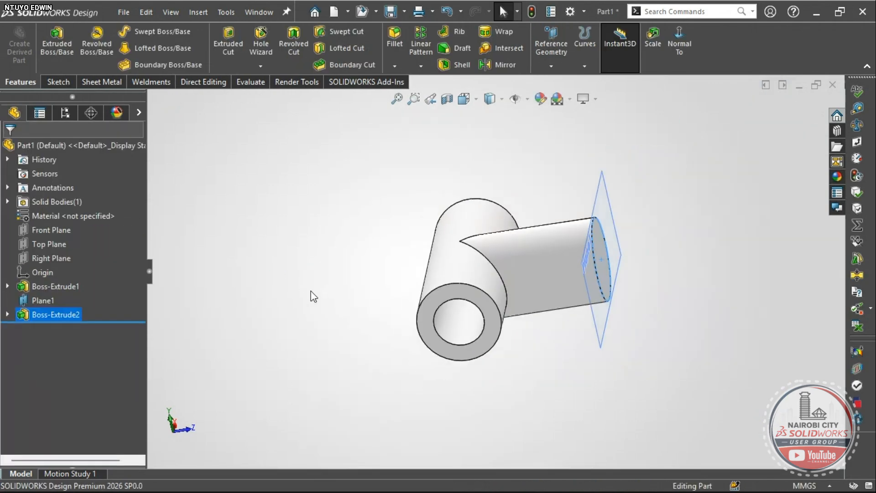
pyautogui.moveTo(310, 296); pyautogui.dragTo(336, 253, button='right')
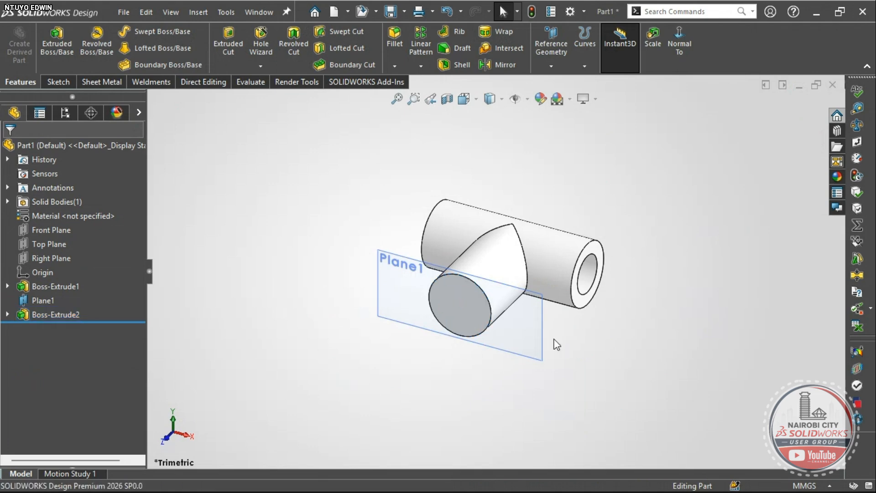
pyautogui.click(541, 333)
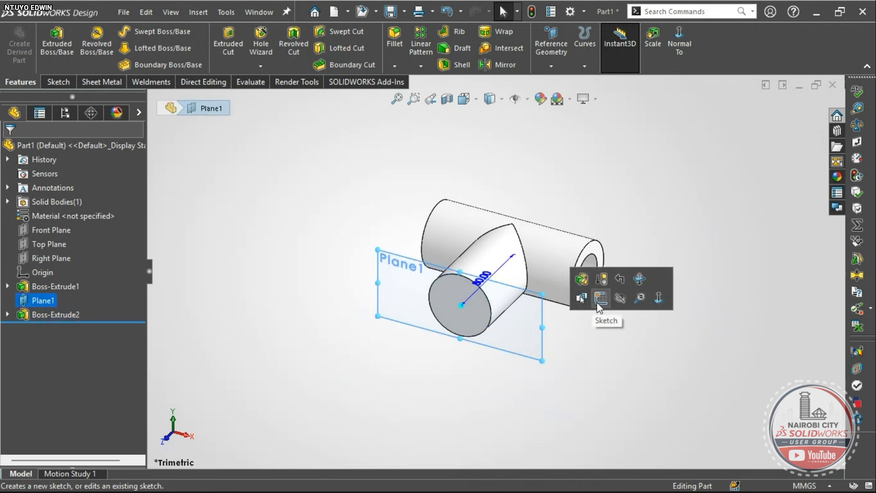
pyautogui.click(621, 299)
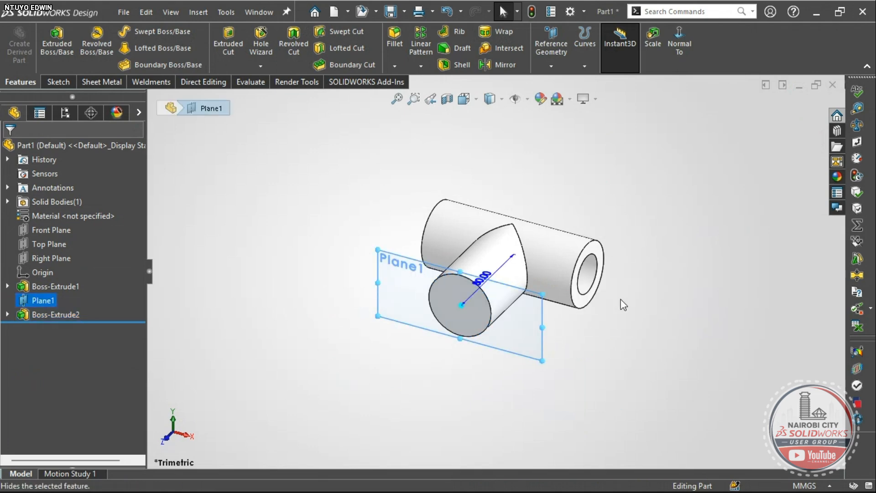
# - Select the branch's circular end face and start Sketch3 on it
pyautogui.scroll(-3, 513, 332)
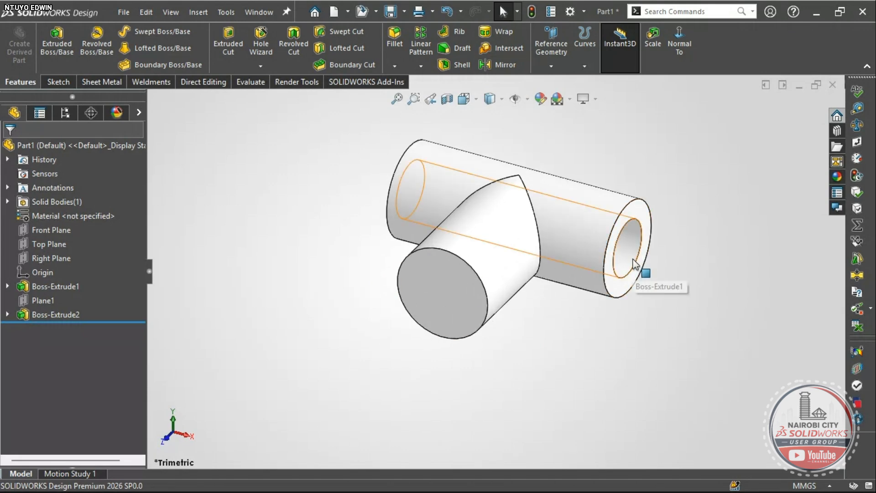
pyautogui.click(442, 303)
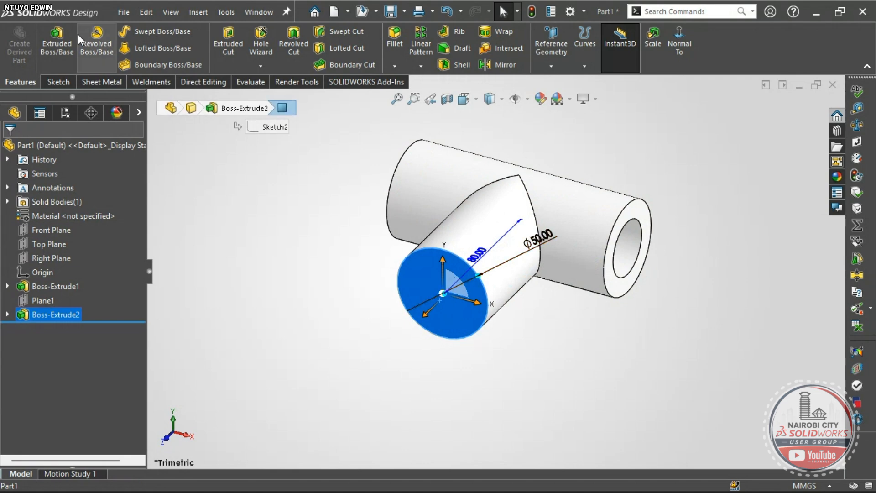
pyautogui.click(49, 78)
pyautogui.click(23, 40)
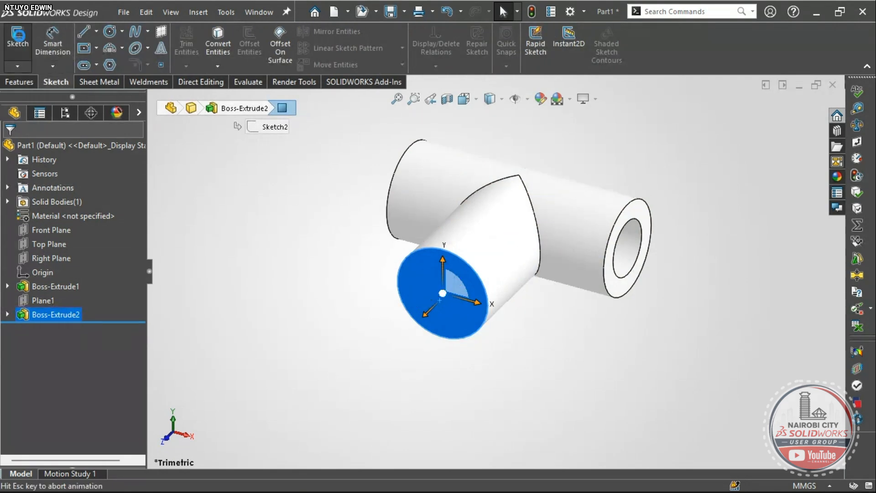
# - Draw a Ø30 circle centred on the origin of the branch end
pyautogui.click(110, 32)
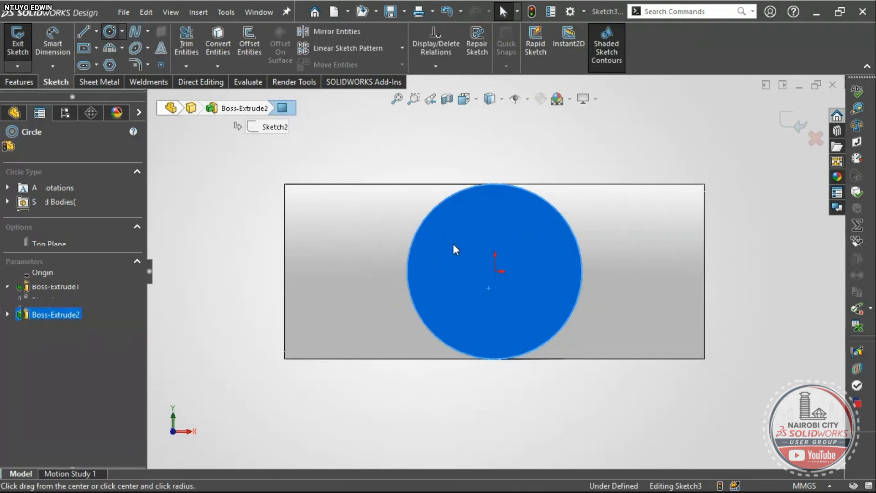
pyautogui.click(495, 271)
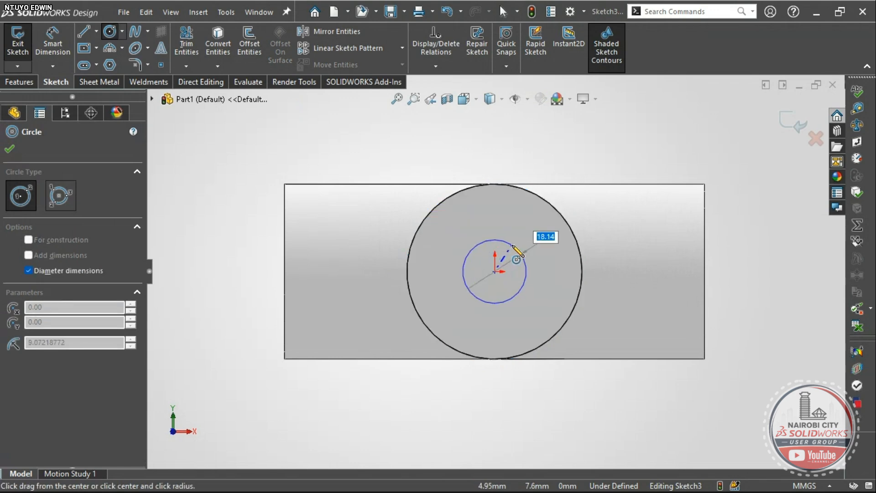
pyautogui.write('30')
pyautogui.press('Return')
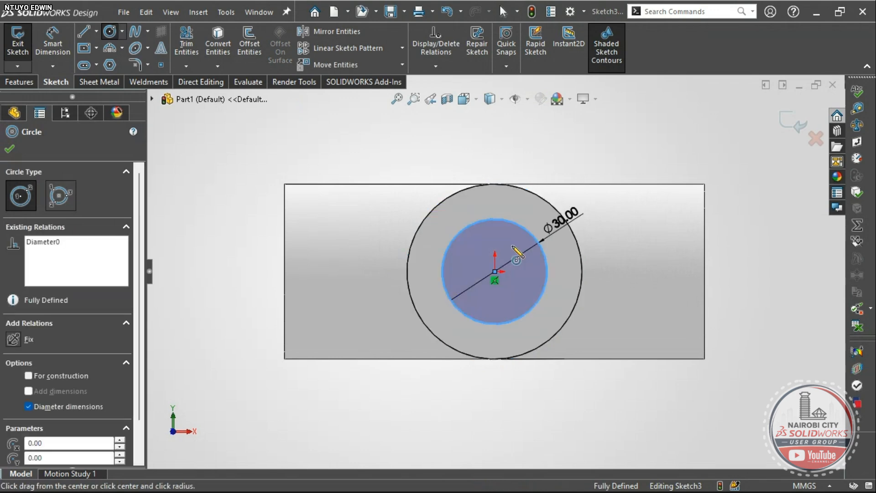
pyautogui.scroll(4, 511, 291)
pyautogui.moveTo(515, 301)
pyautogui.mouseDown(button='middle')
pyautogui.moveTo(444, 302)
pyautogui.moveTo(454, 348)
pyautogui.mouseUp(button='middle')
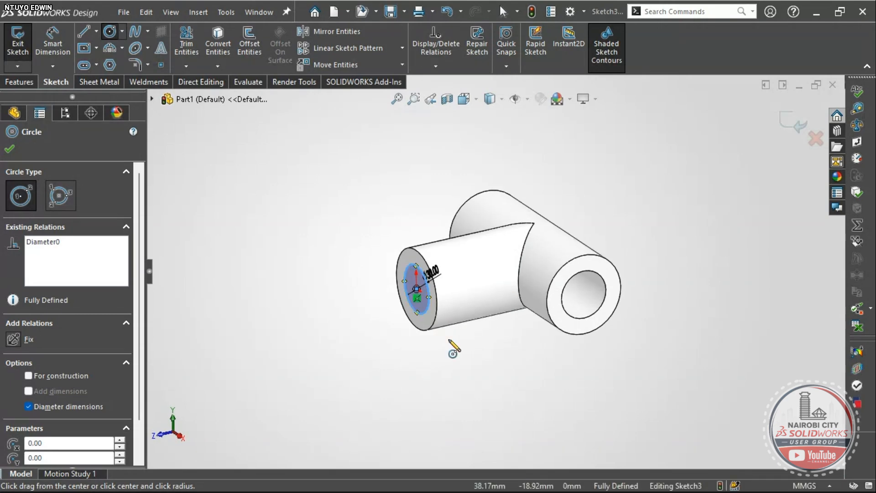
# - Start an Extruded Cut from the circle with end condition Up To Next
pyautogui.press('s')
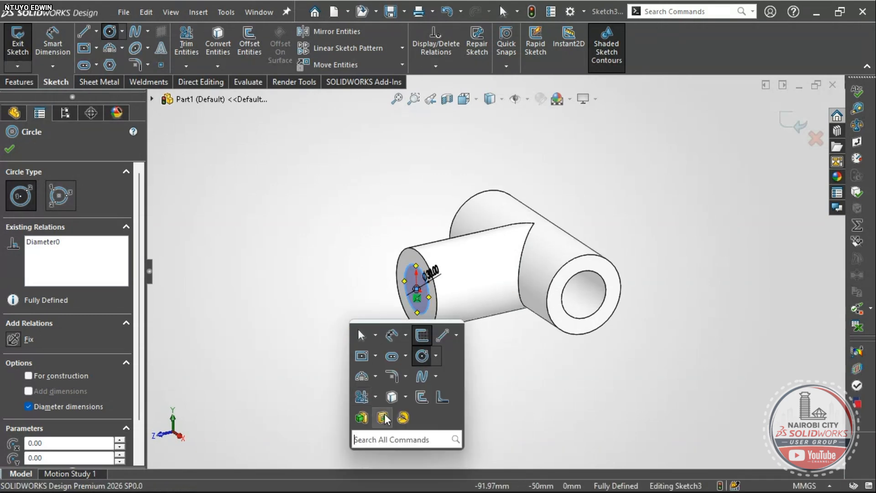
pyautogui.click(383, 417)
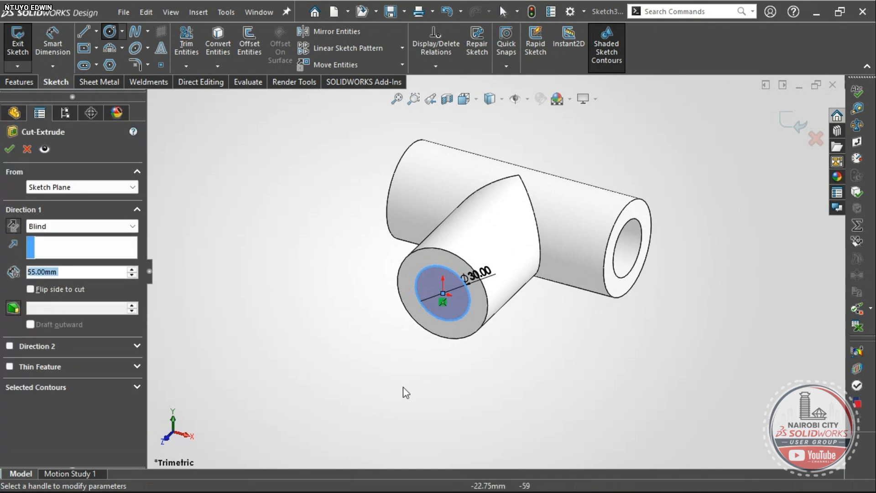
pyautogui.moveTo(494, 289); pyautogui.dragTo(440, 299, button='middle')
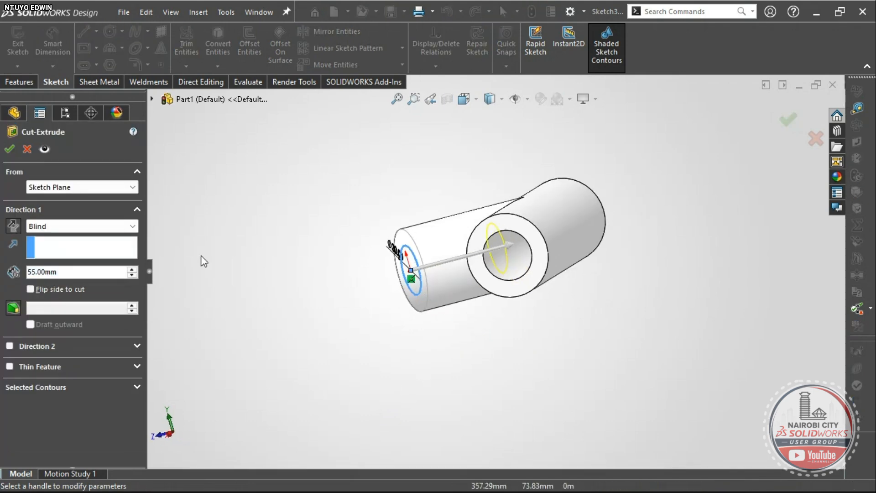
pyautogui.click(90, 226)
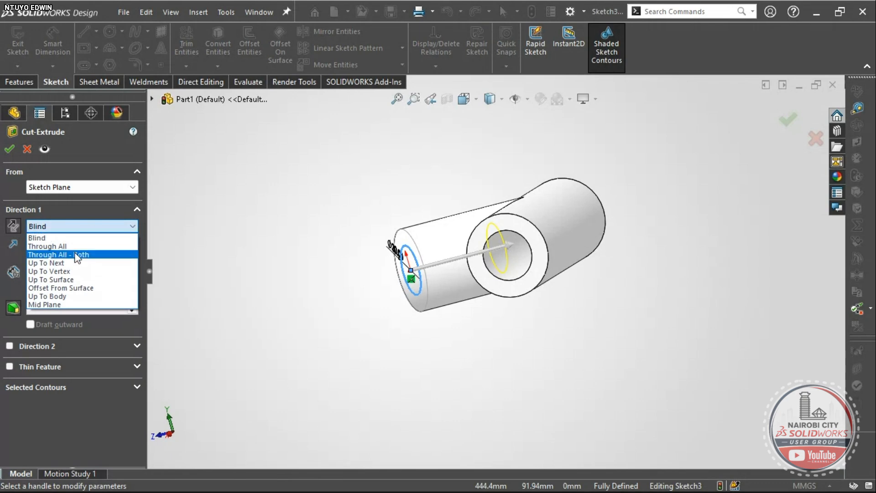
pyautogui.click(75, 262)
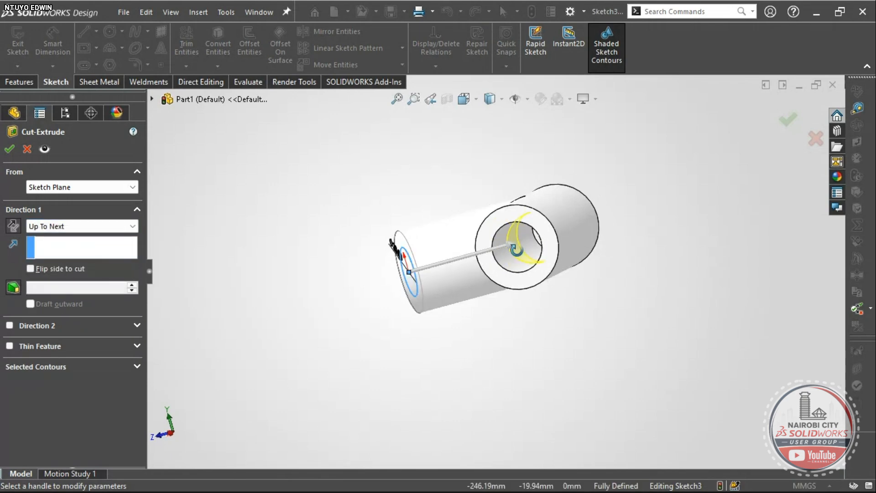
# - Try Up To Surface, picking the pipe's inner bore, then its outer face instead
pyautogui.moveTo(516, 249); pyautogui.dragTo(500, 258, button='middle')
pyautogui.scroll(-5, 518, 256)
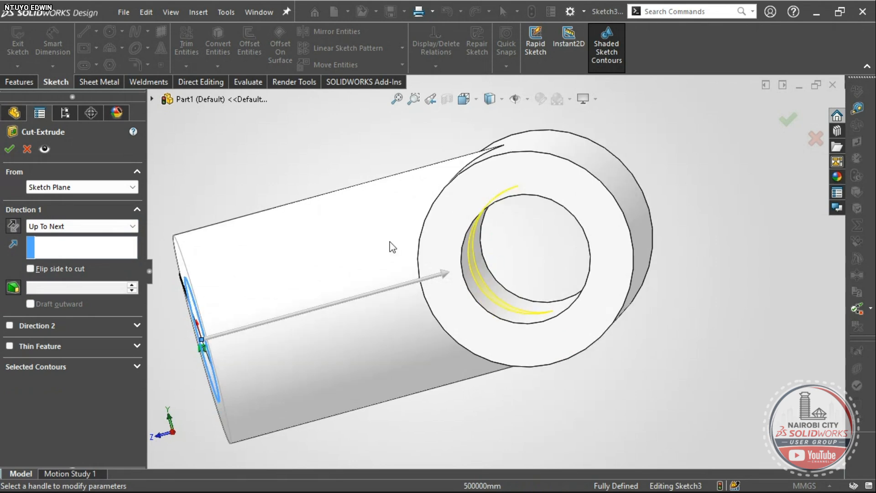
pyautogui.click(113, 229)
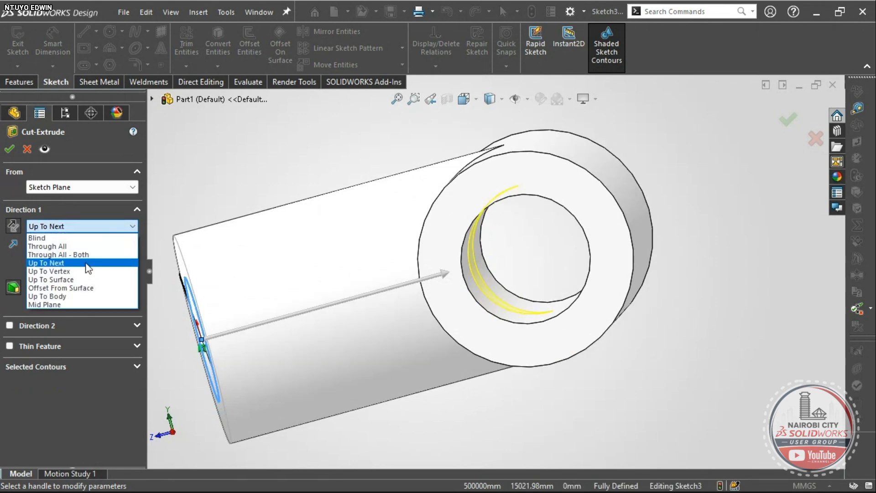
pyautogui.click(87, 279)
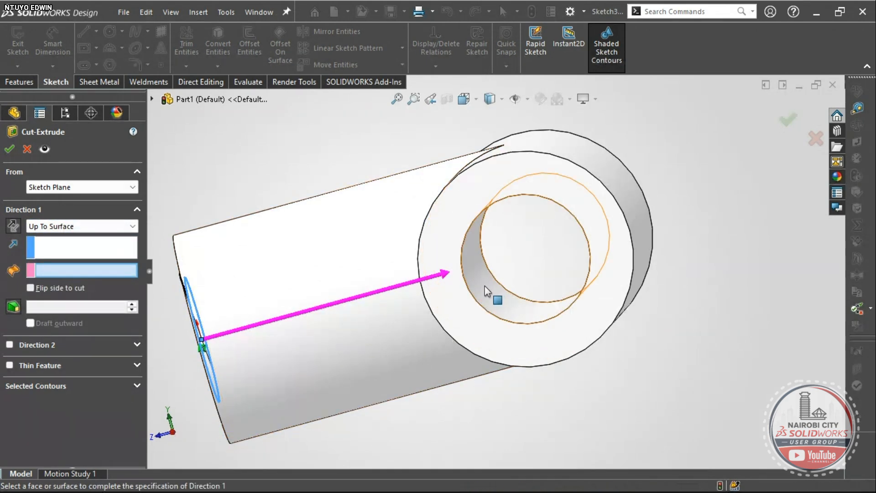
pyautogui.moveTo(484, 286)
pyautogui.mouseDown(button='middle')
pyautogui.moveTo(454, 262)
pyautogui.moveTo(473, 262)
pyautogui.moveTo(492, 288)
pyautogui.moveTo(485, 275)
pyautogui.mouseUp(button='middle')
pyautogui.click(466, 259)
pyautogui.scroll(4, 466, 259)
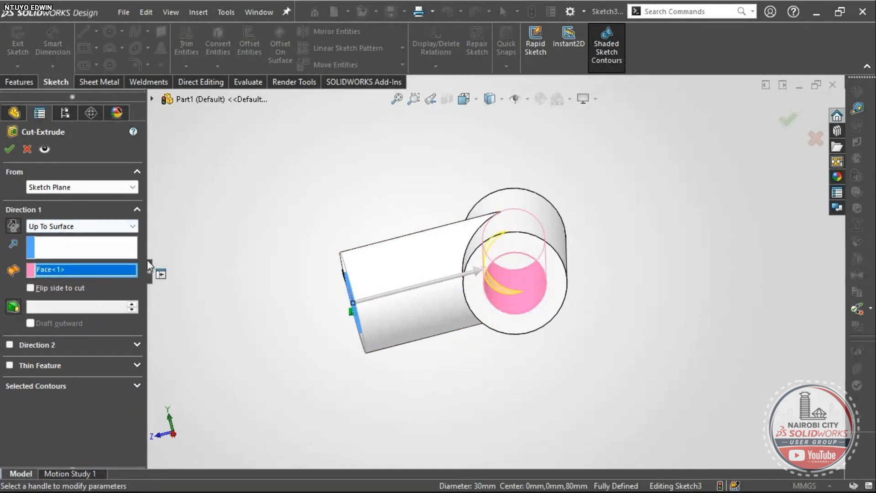
pyautogui.rightClick(102, 270)
pyautogui.click(164, 275)
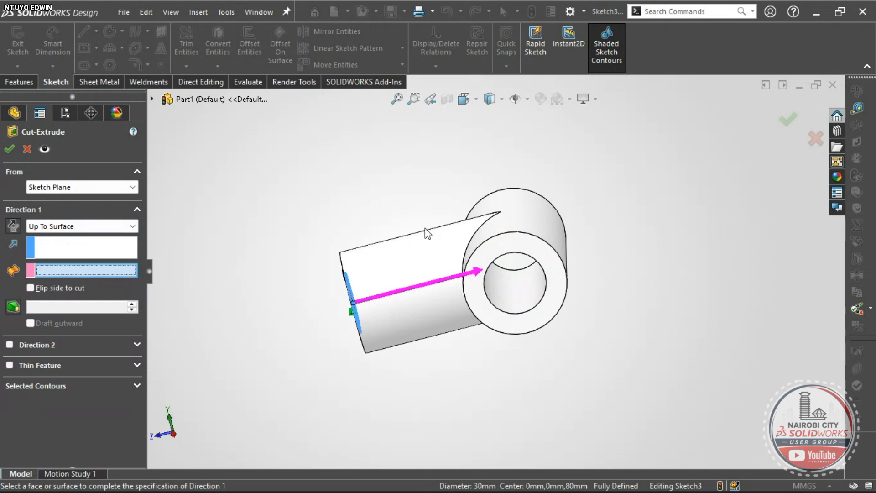
pyautogui.click(529, 221)
pyautogui.moveTo(546, 254)
pyautogui.mouseDown(button='middle')
pyautogui.moveTo(485, 281)
pyautogui.moveTo(546, 331)
pyautogui.mouseUp(button='middle')
# - Clear the outer face and reselect the inner bore as the cut's end surface
pyautogui.scroll(-5, 537, 292)
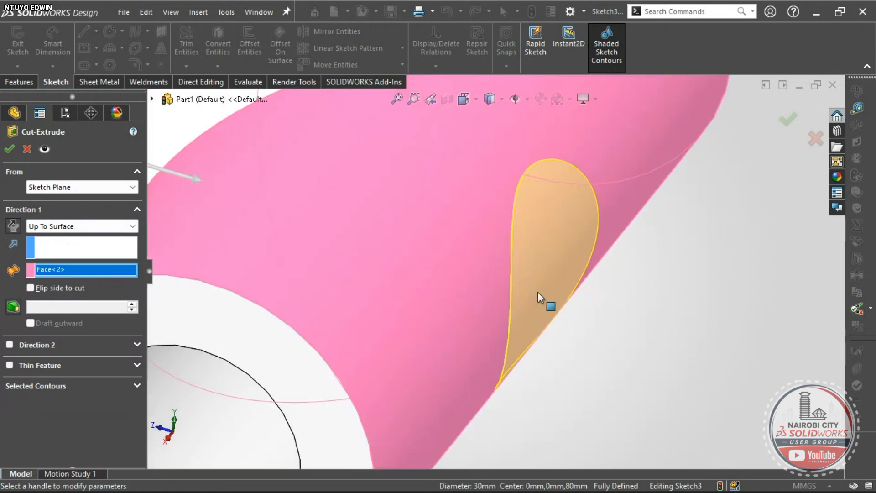
pyautogui.scroll(8, 516, 225)
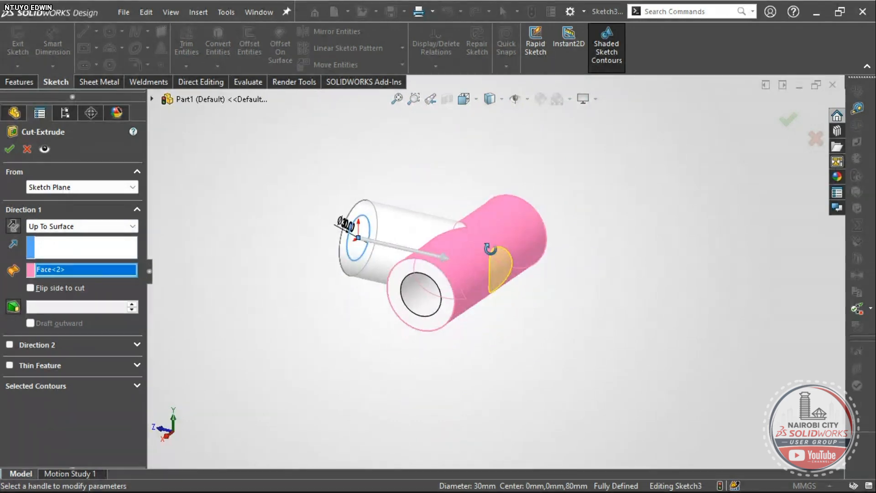
pyautogui.scroll(-3, 469, 259)
pyautogui.scroll(2, 470, 258)
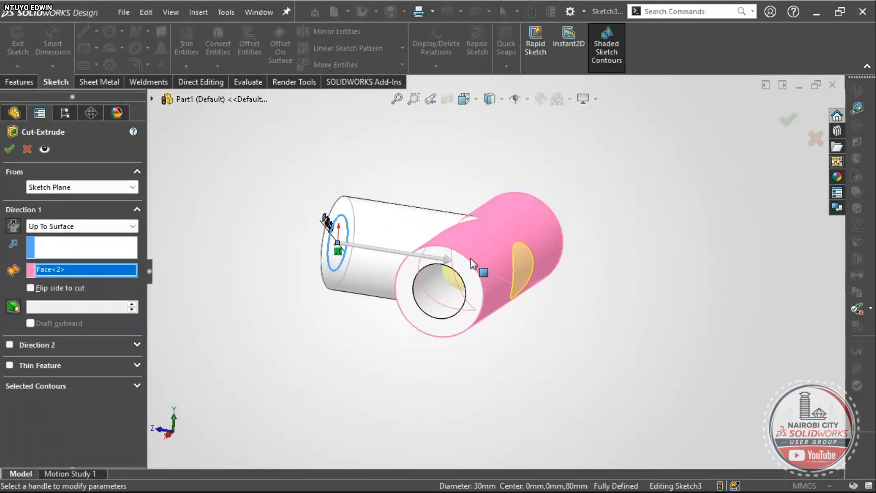
pyautogui.rightClick(52, 270)
pyautogui.click(64, 275)
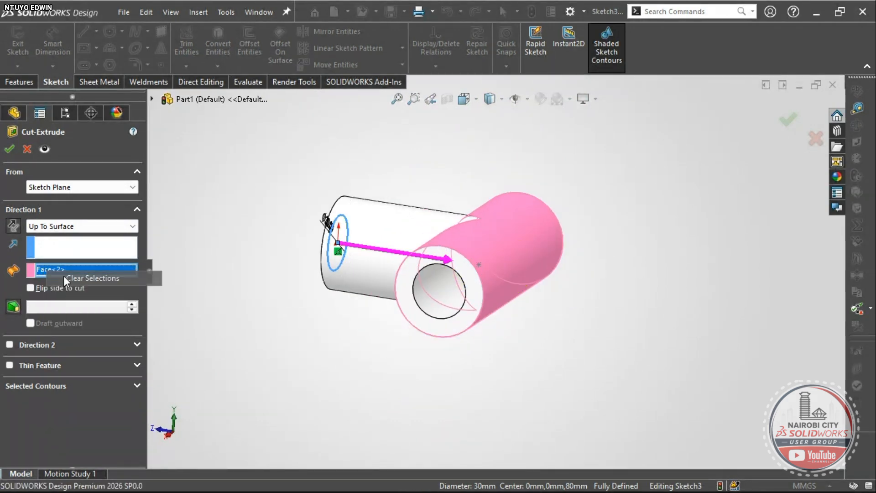
pyautogui.scroll(-5, 448, 283)
pyautogui.click(447, 286)
pyautogui.scroll(5, 447, 285)
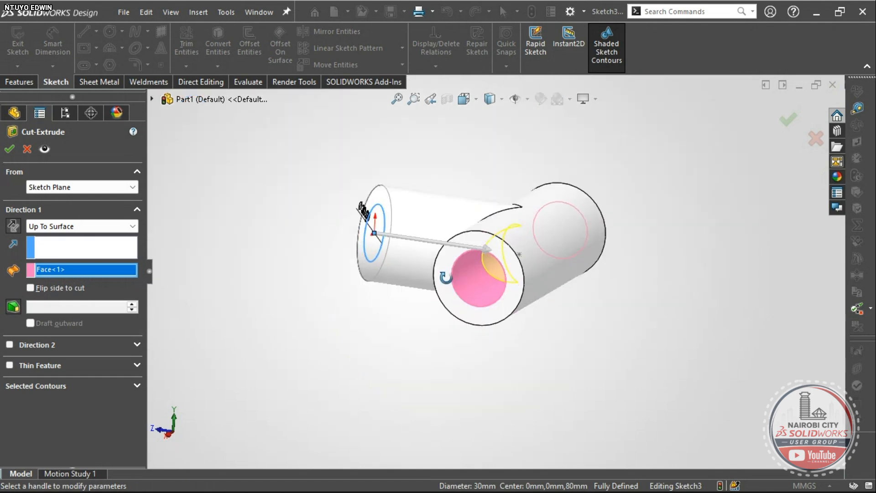
pyautogui.moveTo(447, 286); pyautogui.dragTo(464, 240, button='middle')
pyautogui.scroll(-6, 467, 246)
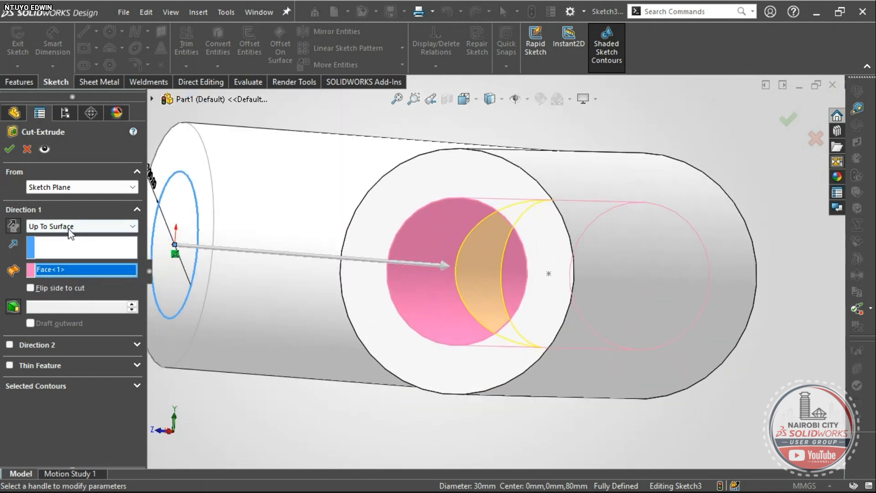
# - Switch the cut's end condition back to Up To Next
pyautogui.click(68, 226)
pyautogui.click(67, 263)
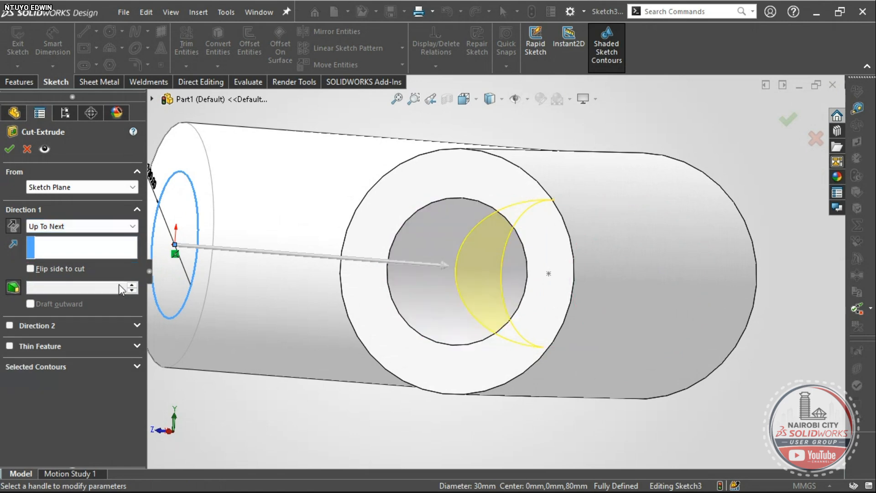
pyautogui.scroll(5, 410, 295)
pyautogui.moveTo(453, 283); pyautogui.dragTo(491, 274, button='middle')
pyautogui.scroll(-4, 485, 269)
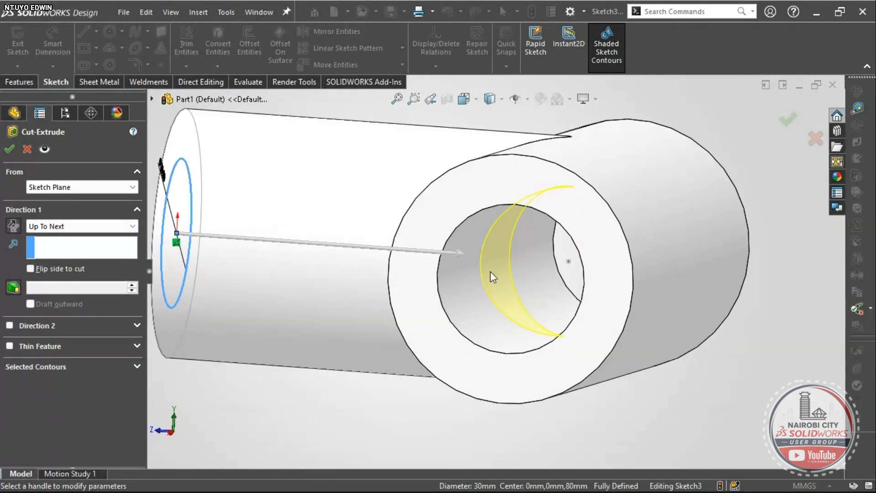
# - Accept the Ø30 bore cut, creating Cut-Extrude1
pyautogui.click(9, 148)
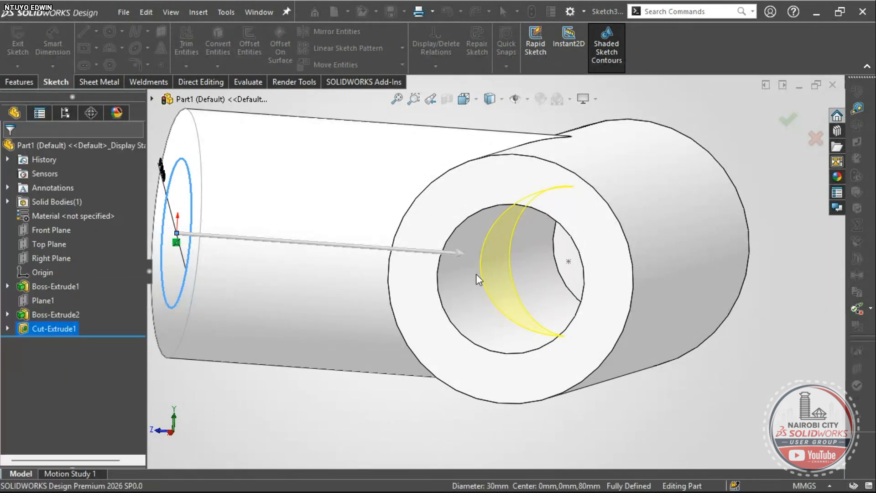
pyautogui.scroll(5, 479, 281)
pyautogui.moveTo(479, 294); pyautogui.dragTo(481, 253, button='middle')
pyautogui.middleClick(481, 253)
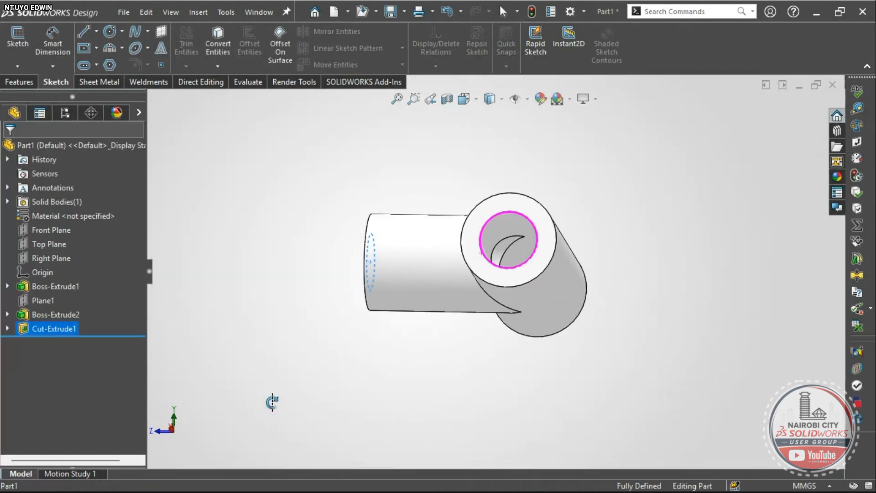
pyautogui.moveTo(272, 402); pyautogui.dragTo(301, 354, button='right')
pyautogui.rightClick(292, 252)
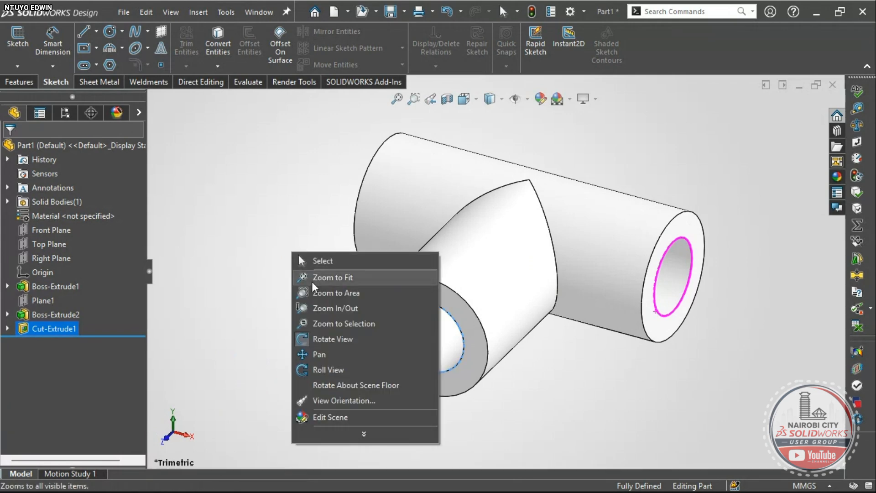
pyautogui.click(309, 336)
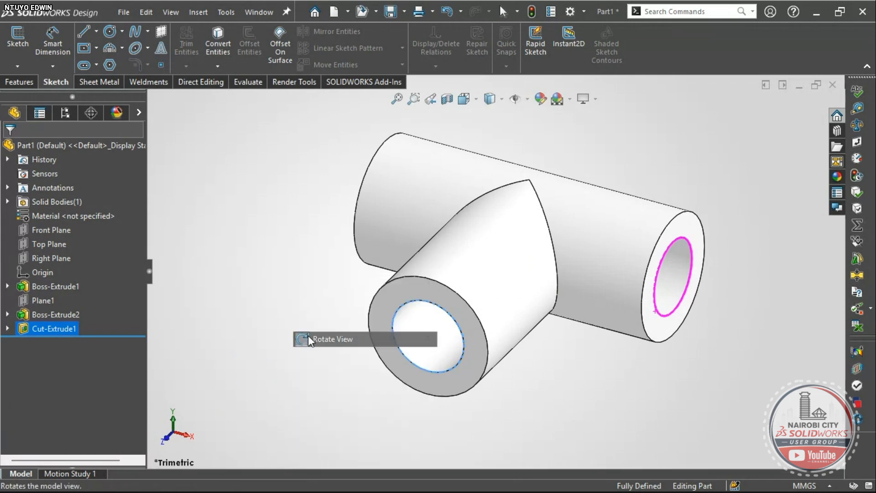
# - Show a section view of the tee cut along the Top Plane
pyautogui.click(448, 101)
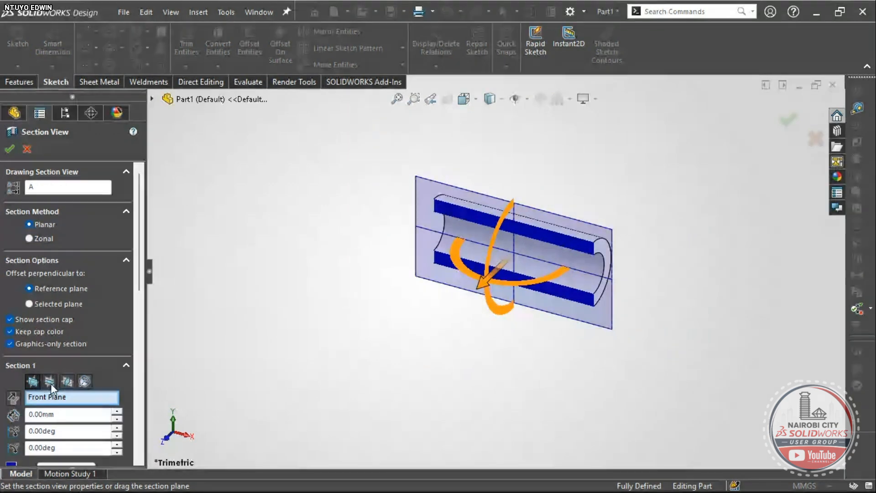
pyautogui.click(49, 381)
pyautogui.click(9, 149)
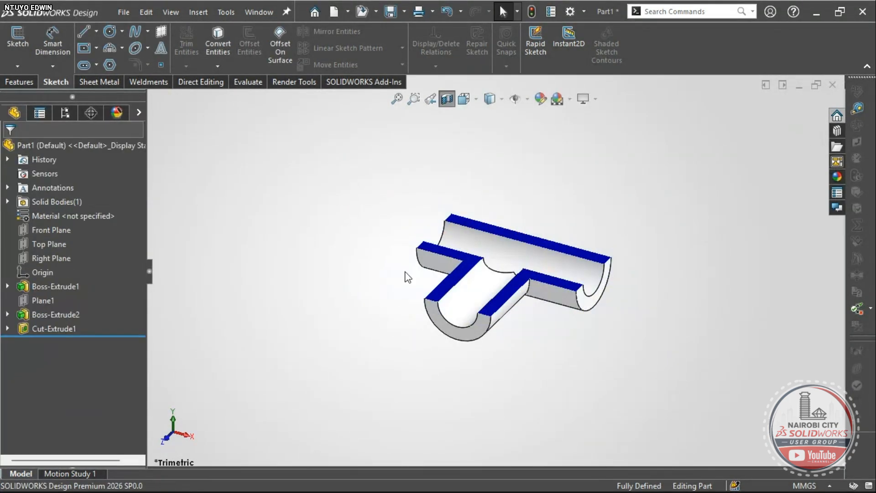
pyautogui.moveTo(461, 316); pyautogui.dragTo(471, 244, button='middle')
# - Turn off the section view and snap the model to trimetric
pyautogui.click(443, 93)
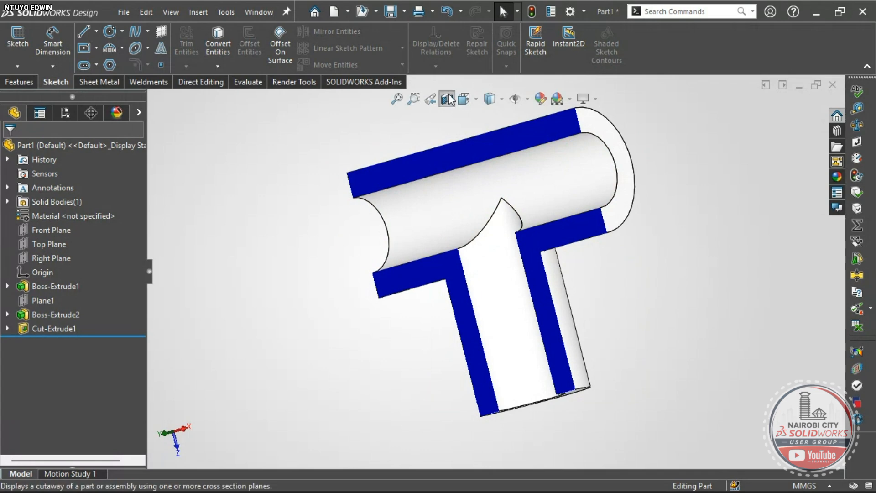
pyautogui.moveTo(265, 228); pyautogui.dragTo(301, 177, button='right')
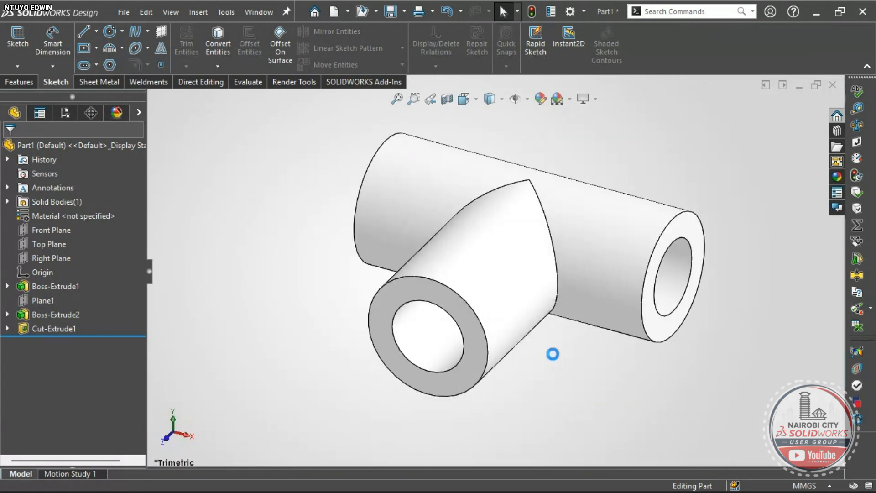
pyautogui.moveTo(469, 491)
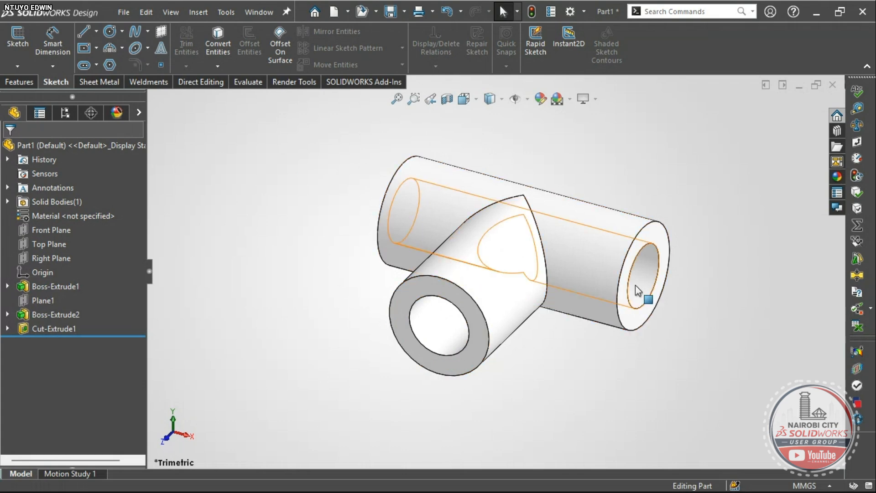
pyautogui.hotkey('alt', 'Tab')
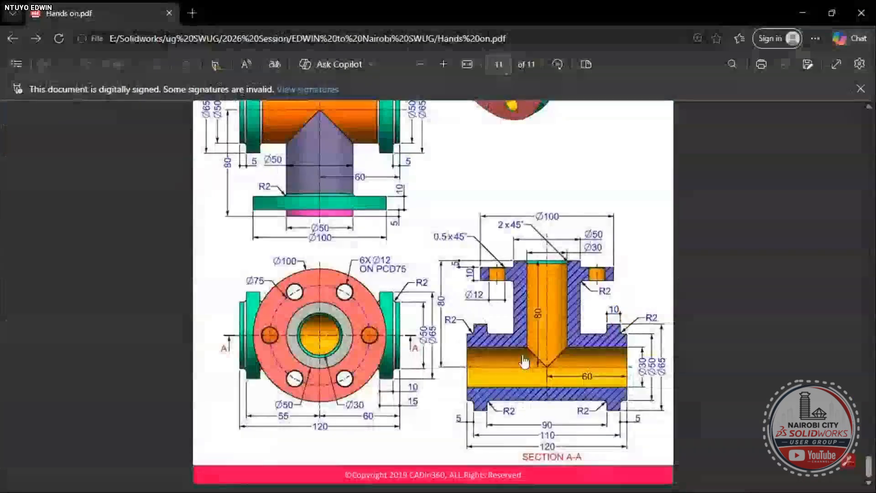
pyautogui.scroll(3, 524, 362)
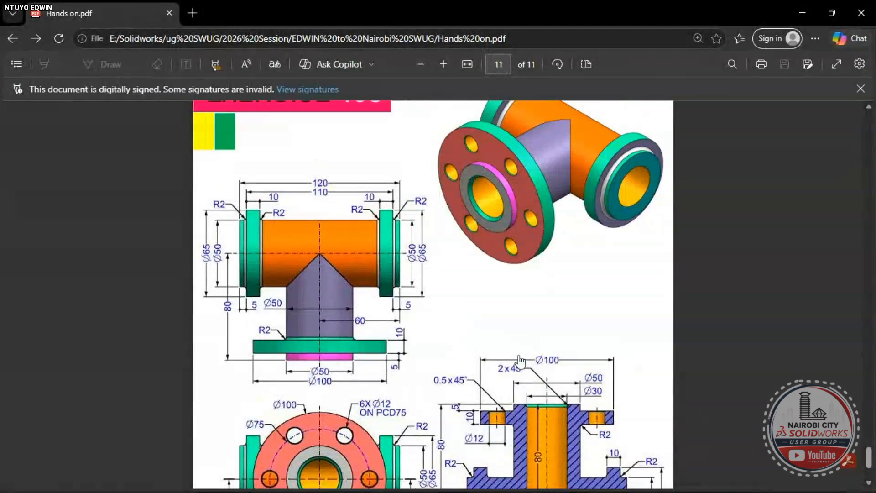
pyautogui.scroll(2, 520, 361)
pyautogui.scroll(-3, 539, 319)
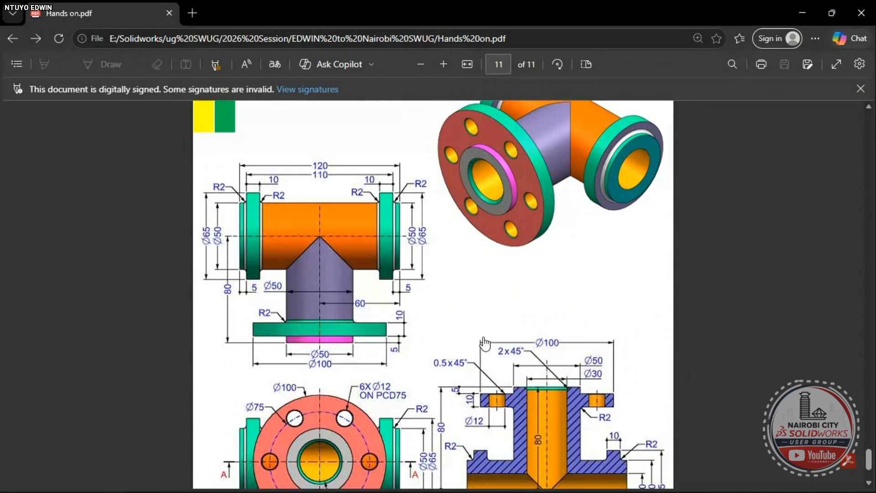
pyautogui.scroll(-2, 485, 343)
pyautogui.scroll(4, 486, 343)
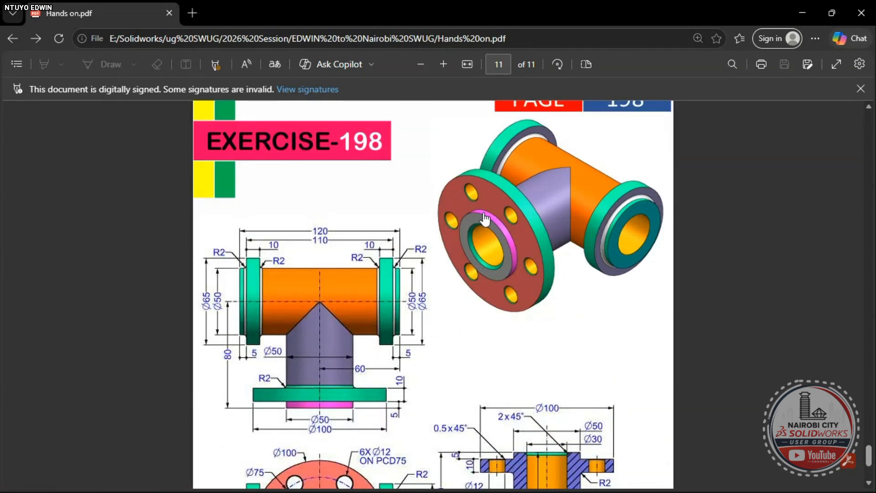
pyautogui.scroll(-4, 491, 211)
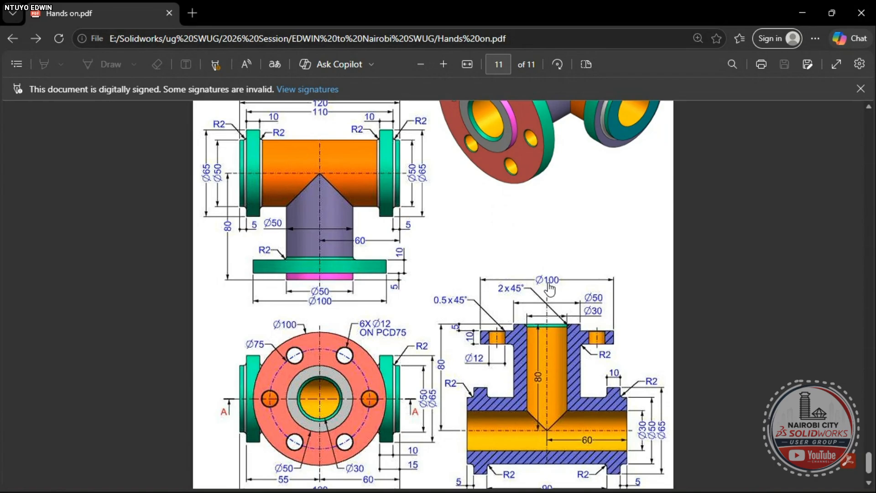
# - Start a new sketch on the branch's ring-shaped end face
pyautogui.hotkey('alt', 'Tab')
pyautogui.scroll(-3, 493, 345)
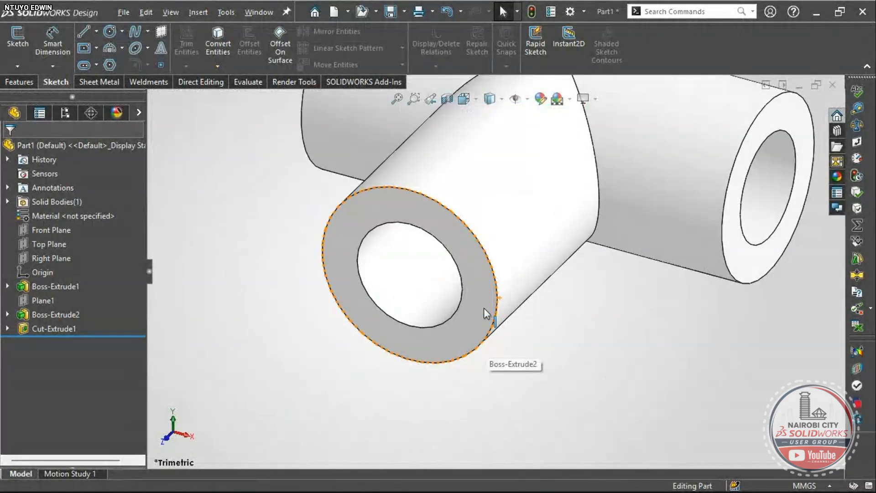
pyautogui.click(485, 309)
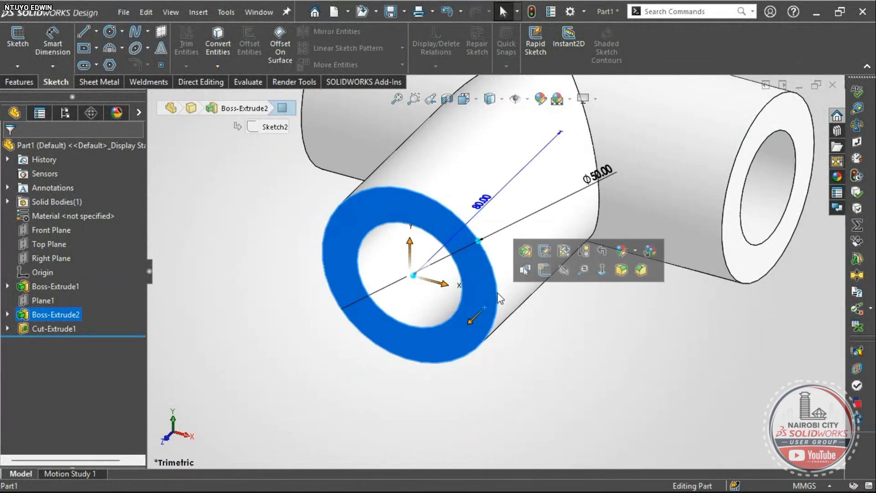
pyautogui.click(543, 275)
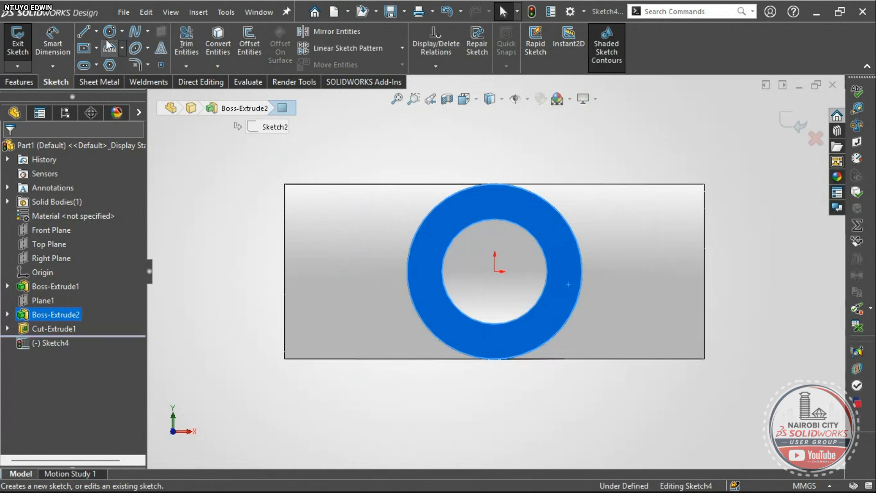
# - Draw a Ø100 circle centred on the sketch origin
pyautogui.click(114, 32)
pyautogui.click(495, 271)
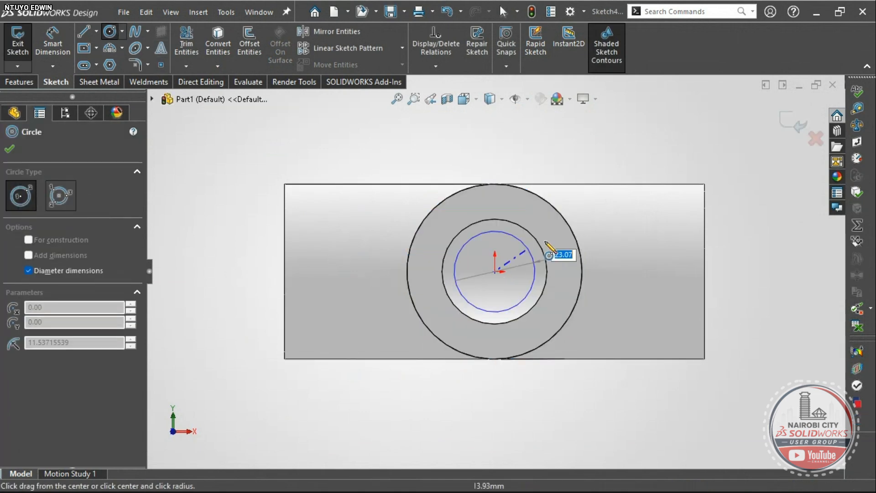
pyautogui.write('1')
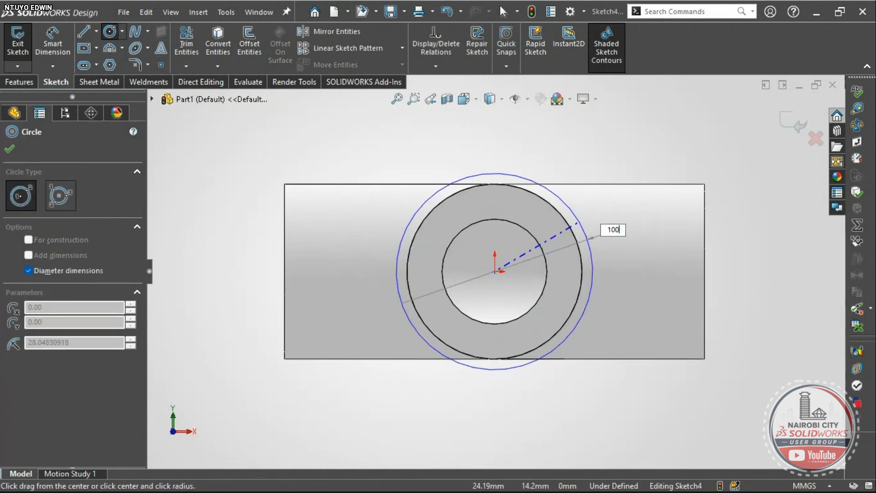
pyautogui.write('00')
pyautogui.press('Return')
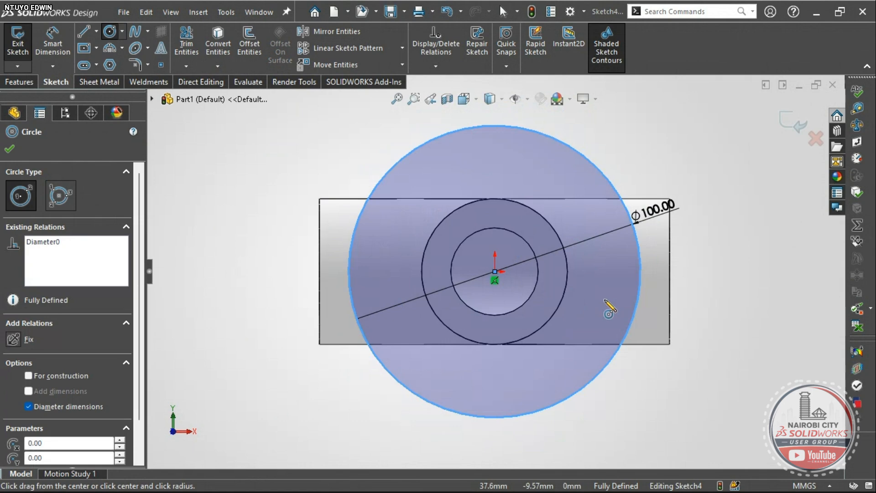
pyautogui.scroll(1, 593, 302)
pyautogui.moveTo(593, 302)
pyautogui.mouseDown(button='middle')
pyautogui.moveTo(578, 303)
pyautogui.moveTo(586, 307)
pyautogui.mouseUp(button='middle')
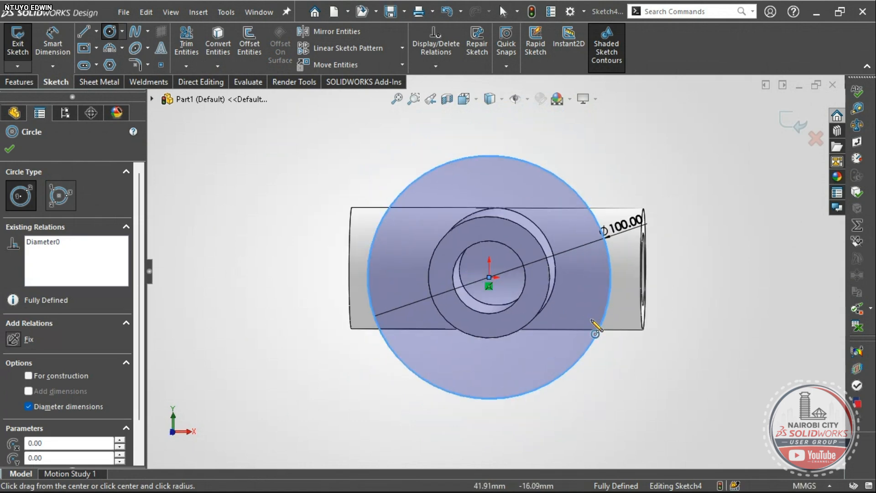
# - Exit the circle tool and view the sketch from the Front
pyautogui.press('Escape')
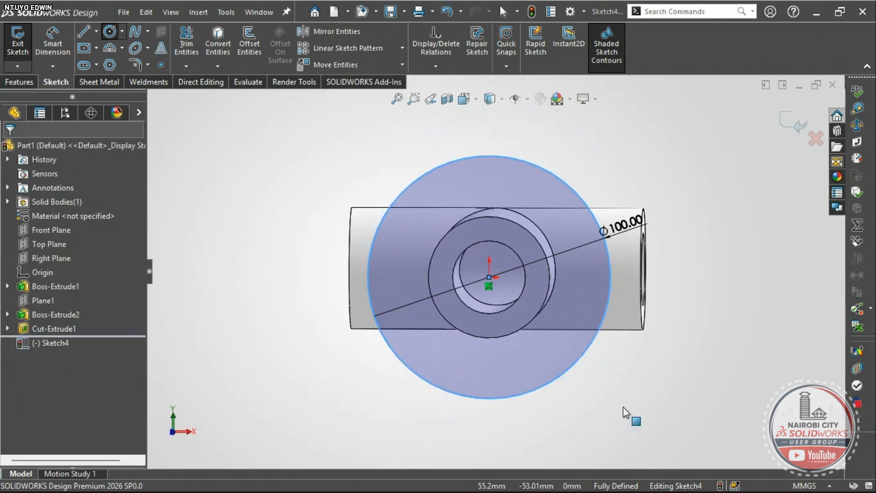
pyautogui.press('Escape')
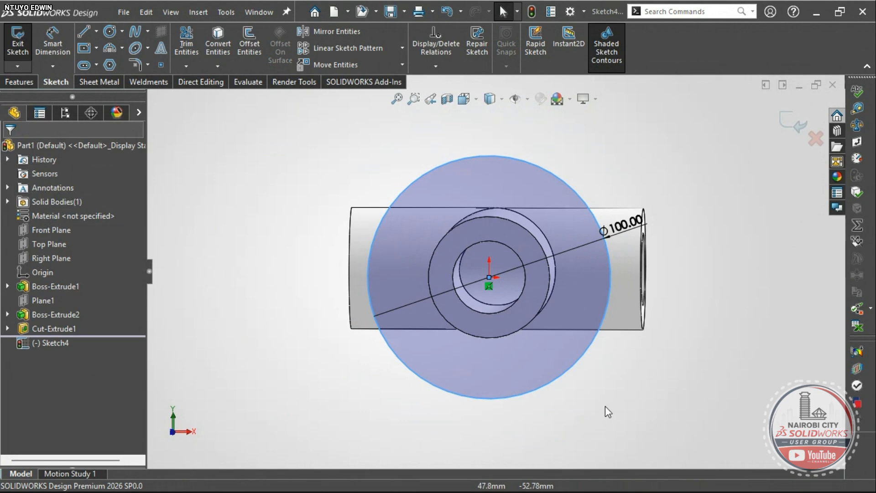
pyautogui.press('space')
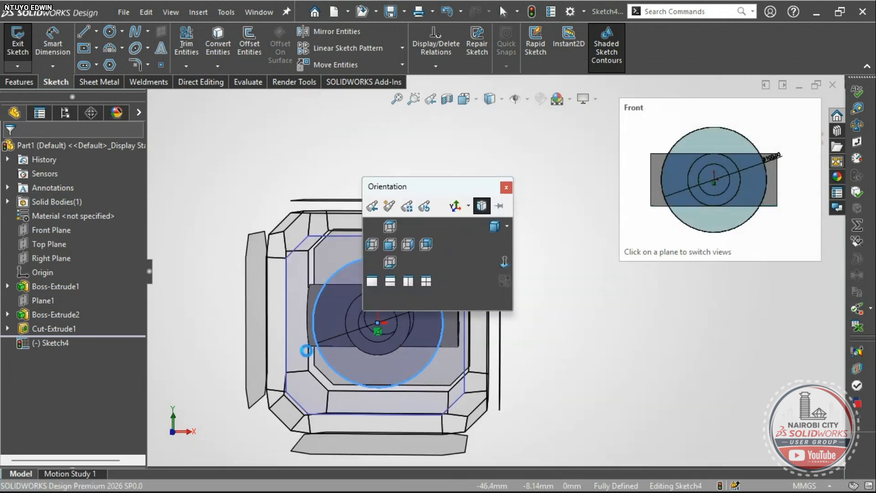
pyautogui.click(360, 354)
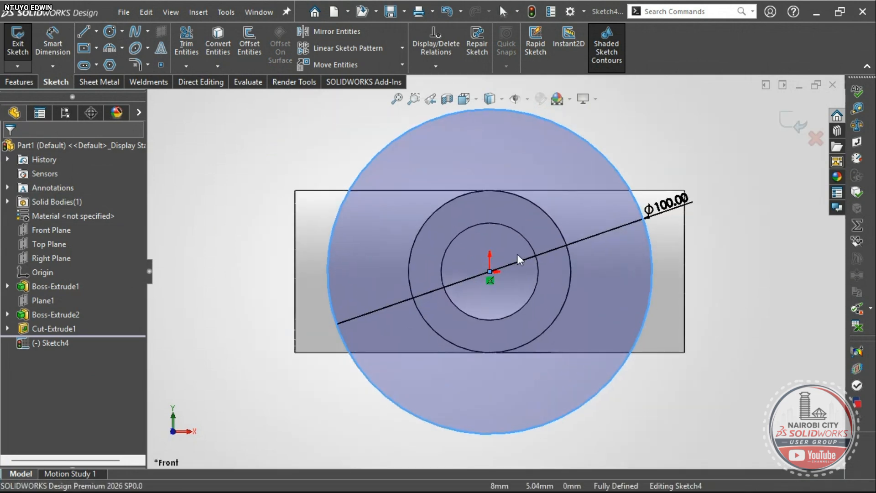
pyautogui.hotkey('alt', 'Tab')
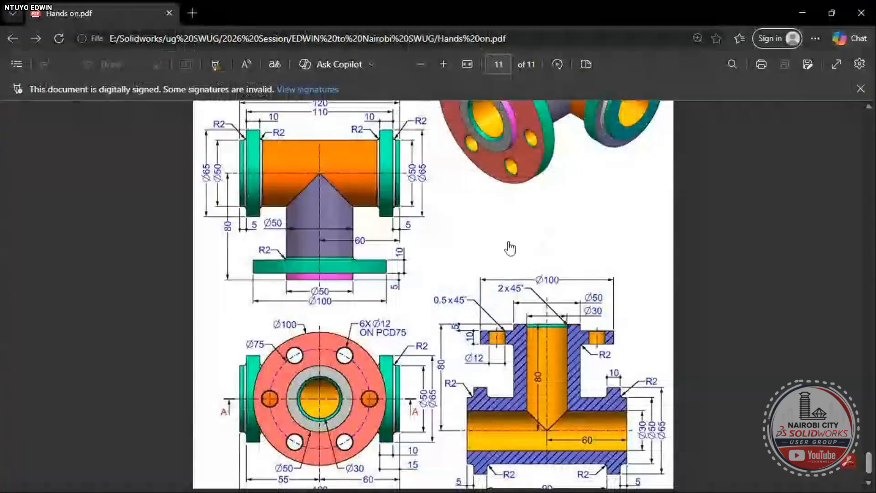
pyautogui.scroll(2, 506, 250)
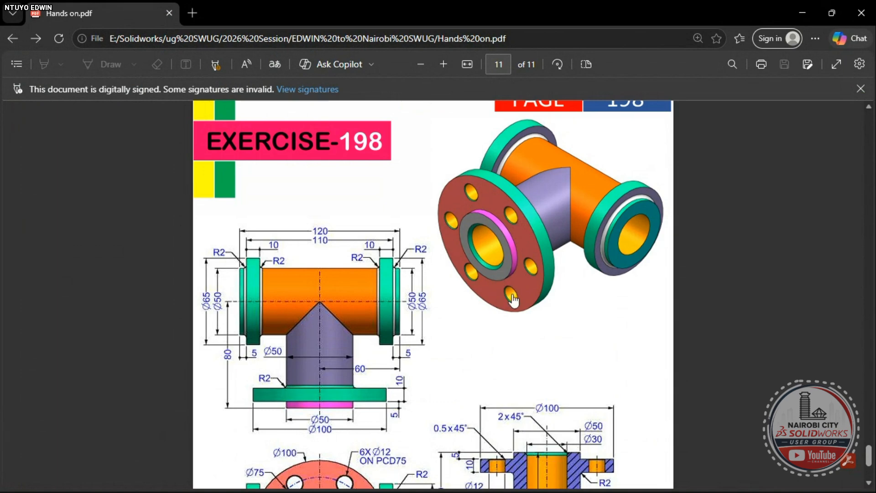
pyautogui.scroll(-1, 515, 296)
pyautogui.scroll(-2, 517, 294)
pyautogui.scroll(3, 516, 290)
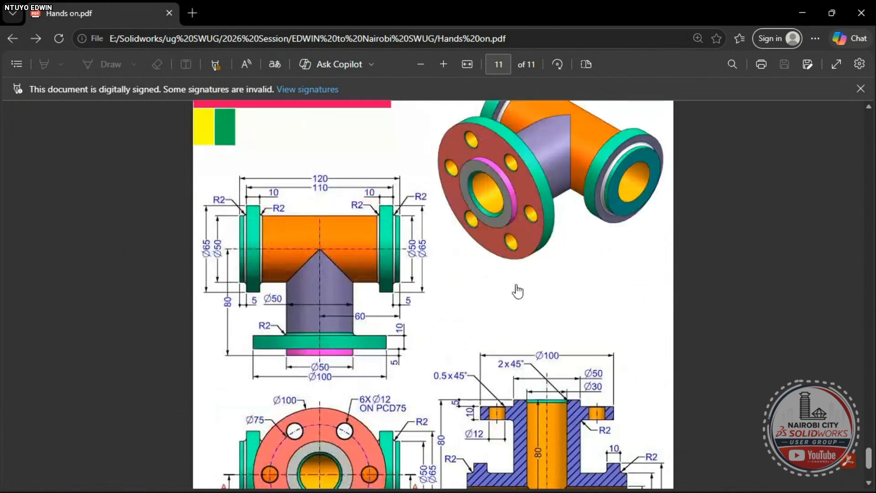
pyautogui.scroll(-1, 501, 219)
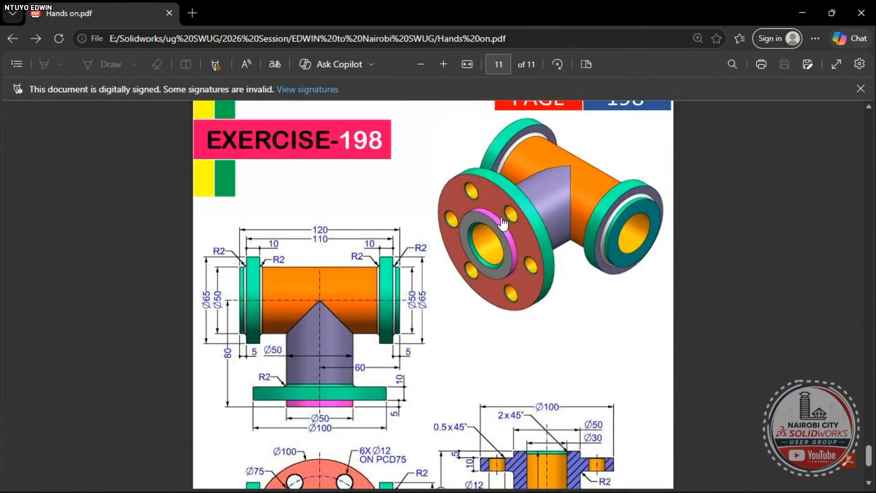
pyautogui.scroll(-4, 503, 224)
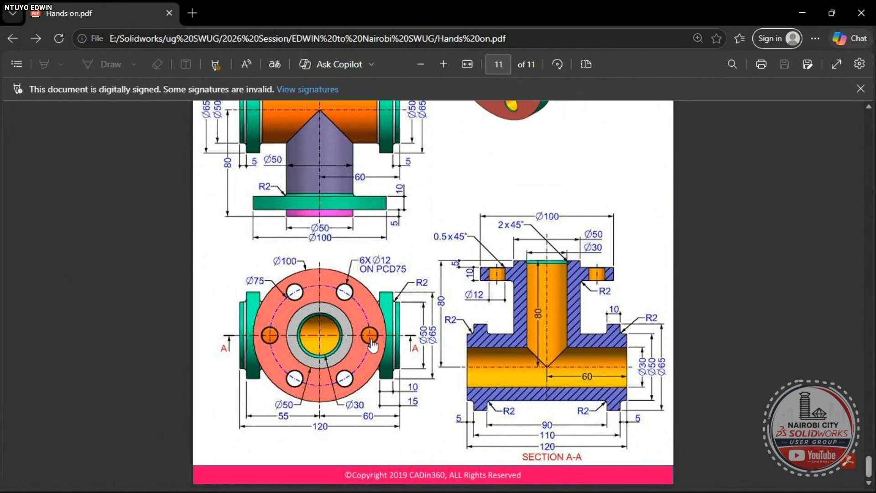
# - Switch from the PDF back to SOLIDWORKS and Sketch4 with its Ø100 circle
pyautogui.hotkey('alt', 'Tab')
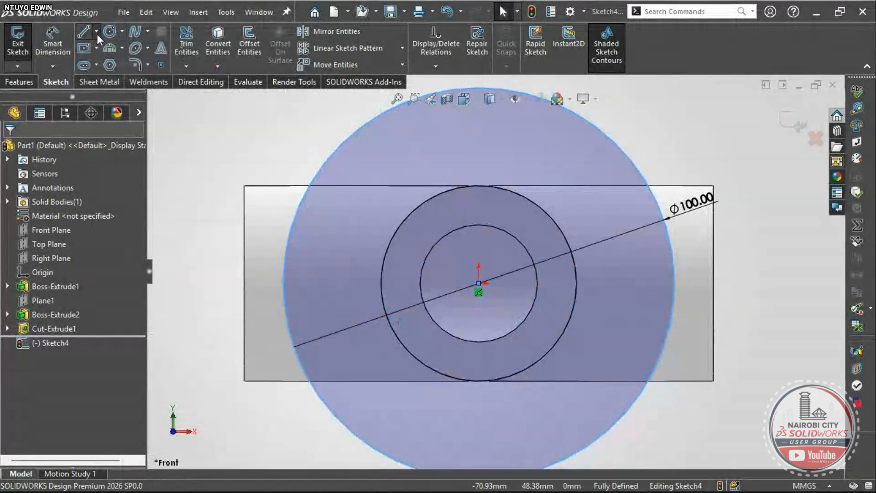
# - Draw a horizontal construction centerline from the sketch origin out to the right
pyautogui.click(96, 31)
pyautogui.click(105, 64)
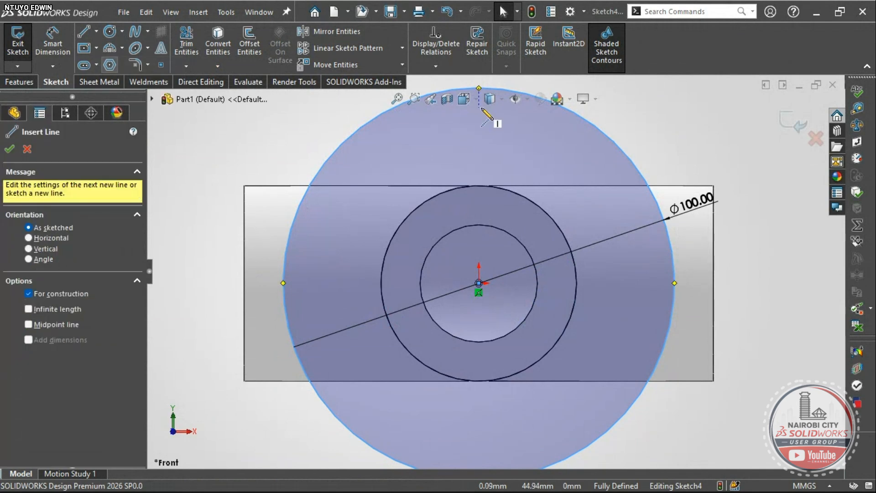
pyautogui.click(478, 282)
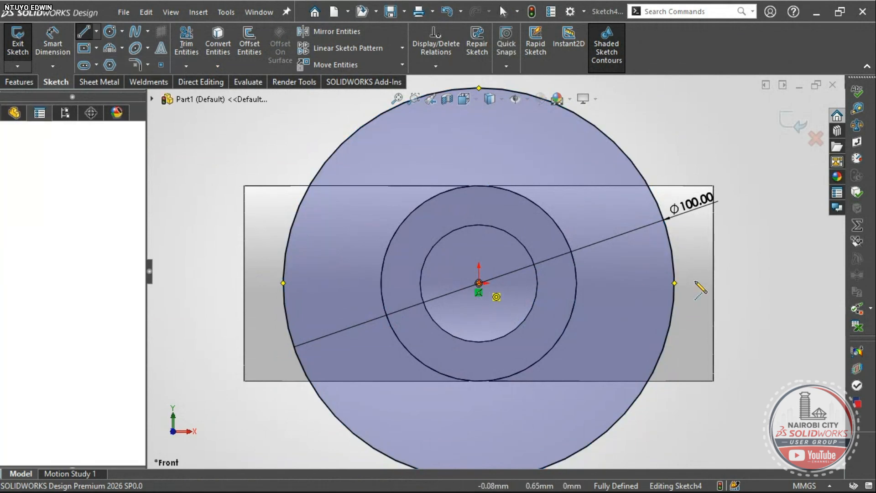
pyautogui.click(774, 284)
pyautogui.scroll(2, 774, 285)
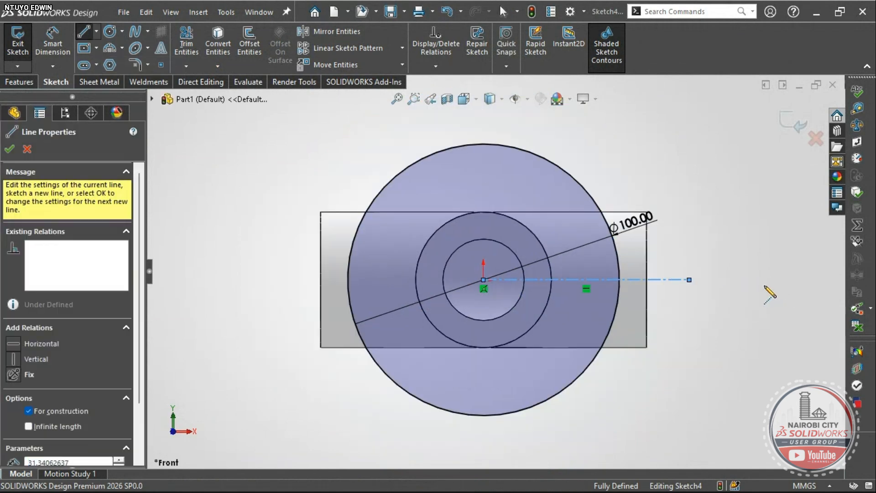
pyautogui.press('Escape')
pyautogui.press('Escape')
pyautogui.scroll(-1, 559, 276)
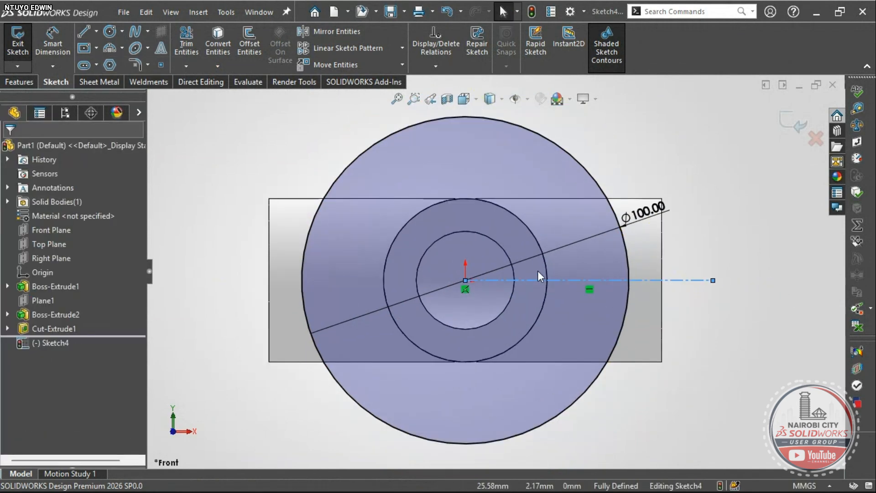
# - Place a Ø12 circle on the centerline and move its diameter dimension to the right
pyautogui.click(108, 31)
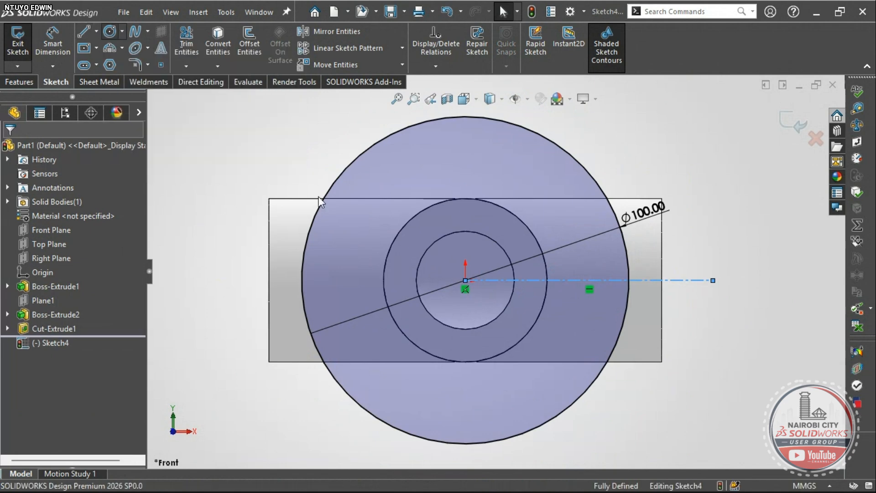
pyautogui.click(601, 280)
pyautogui.write('12')
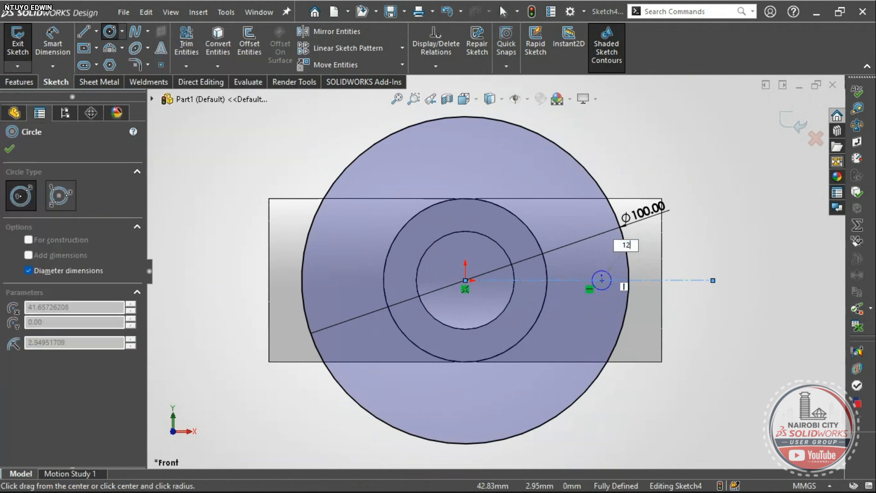
pyautogui.press('Return')
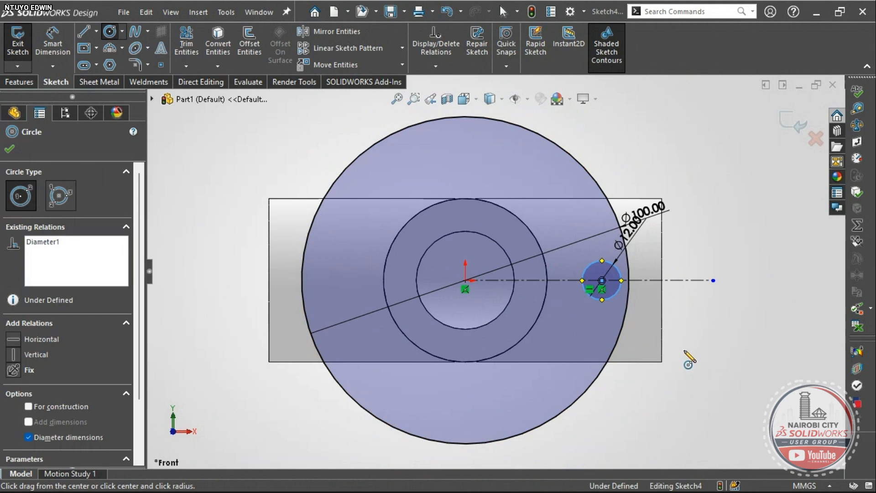
pyautogui.press('Escape')
pyautogui.scroll(5, 615, 291)
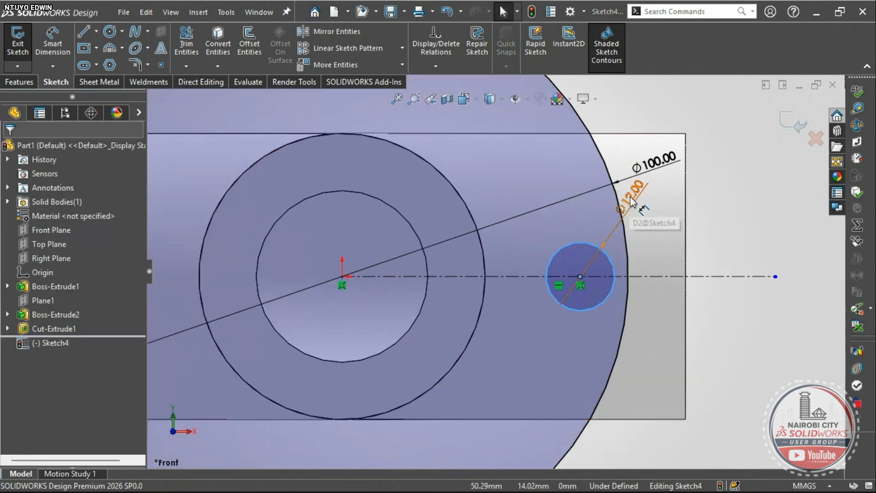
pyautogui.moveTo(636, 203); pyautogui.dragTo(721, 232)
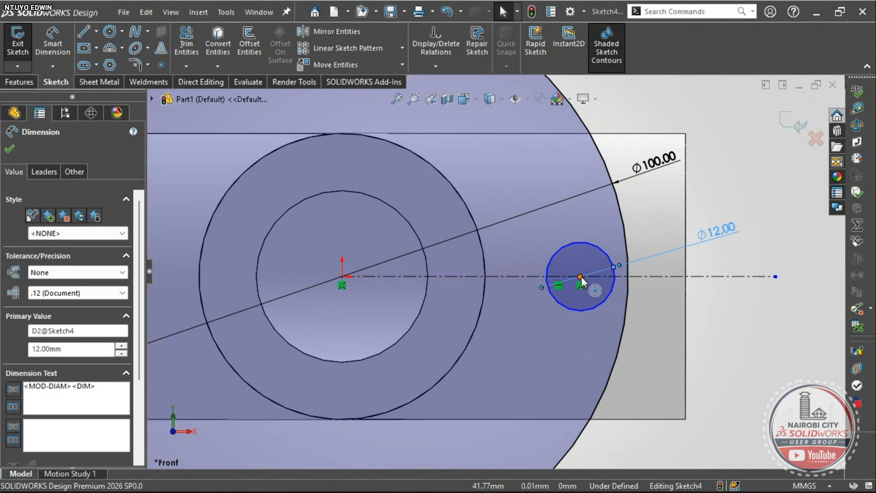
# - Consult the reference drawing PDF, then come back to the sketch with Circle selected
pyautogui.hotkey('alt', 'Tab')
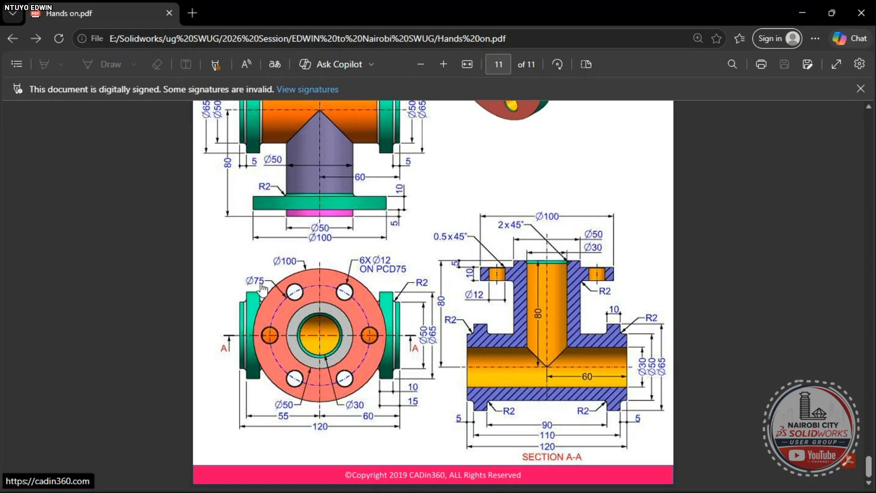
pyautogui.hotkey('alt', 'Tab')
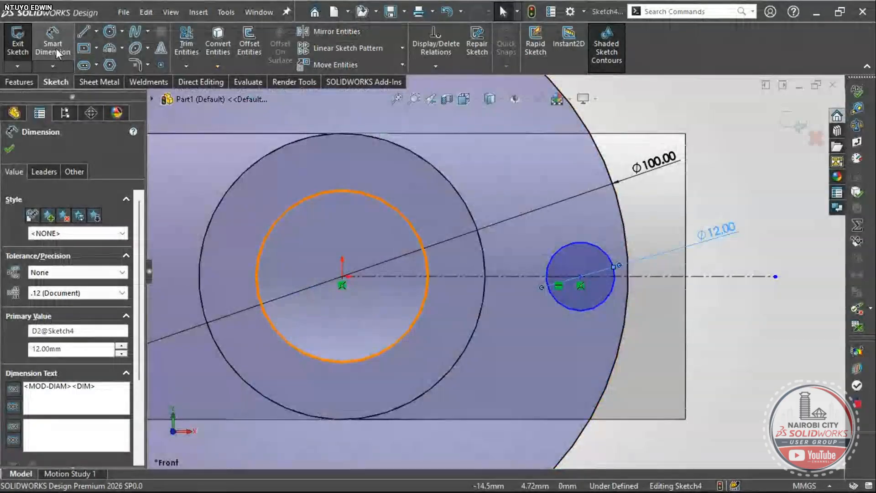
pyautogui.click(110, 32)
pyautogui.scroll(3, 452, 272)
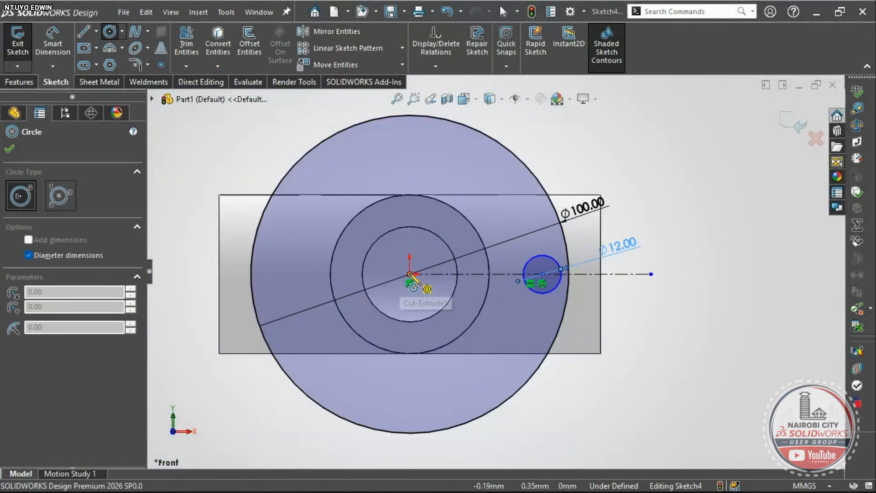
# - Draw a Ø75 circle centred on the origin and make it construction geometry
pyautogui.click(342, 276)
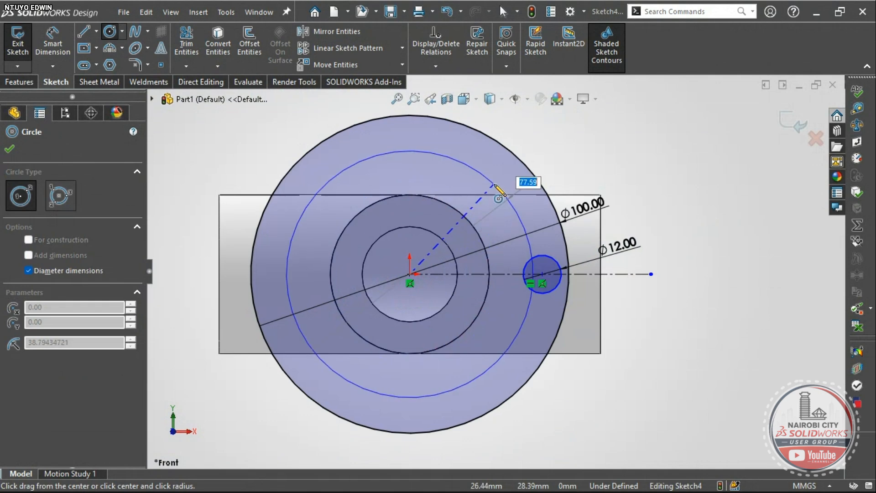
pyautogui.write('75')
pyautogui.press('Return')
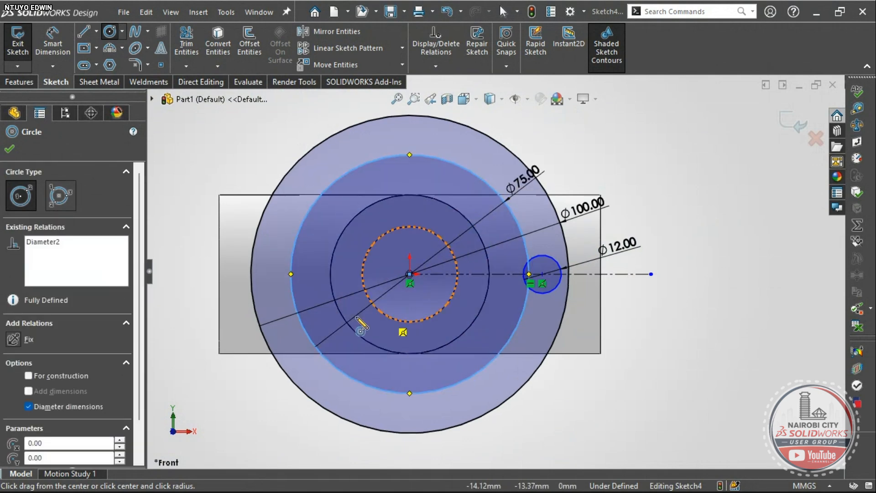
pyautogui.press('Escape')
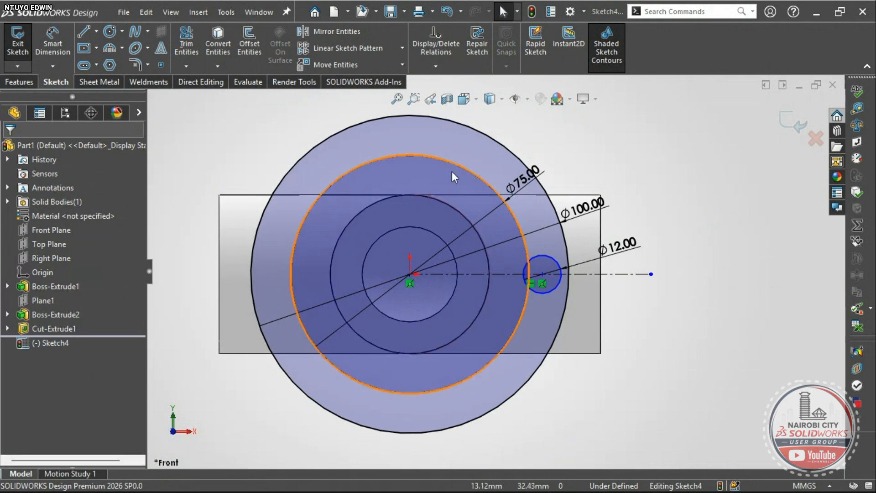
pyautogui.click(455, 164)
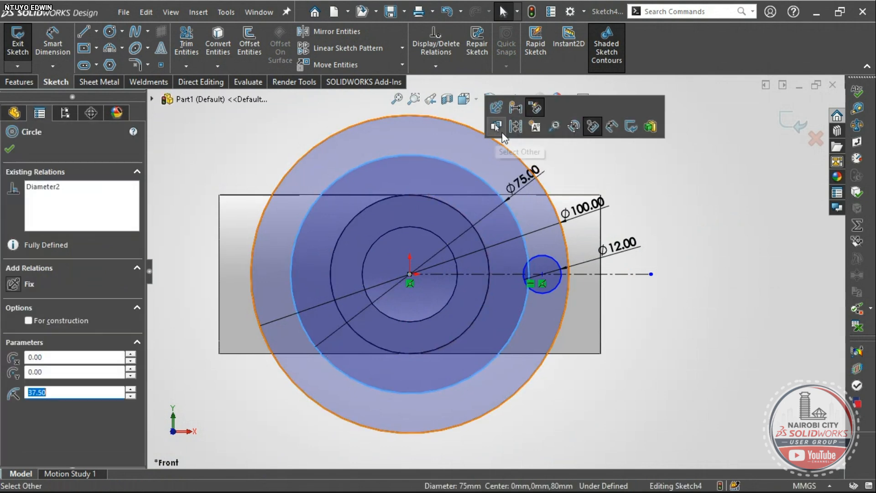
pyautogui.click(515, 126)
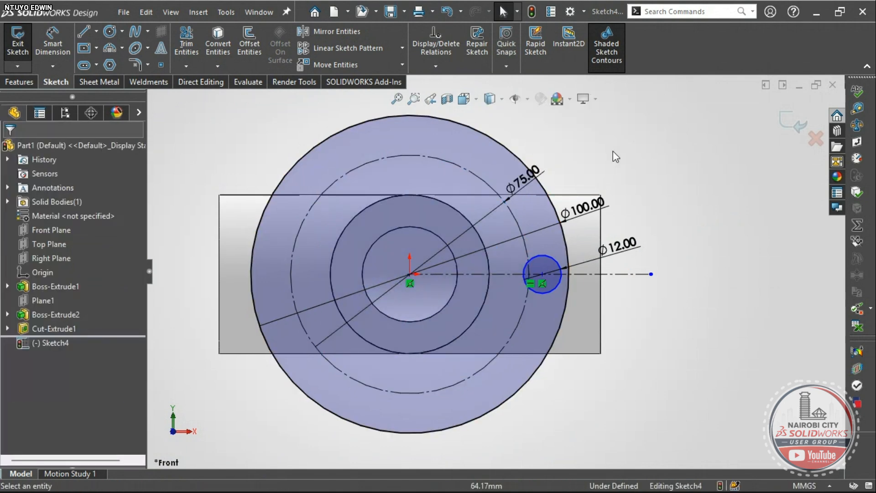
pyautogui.scroll(5, 534, 294)
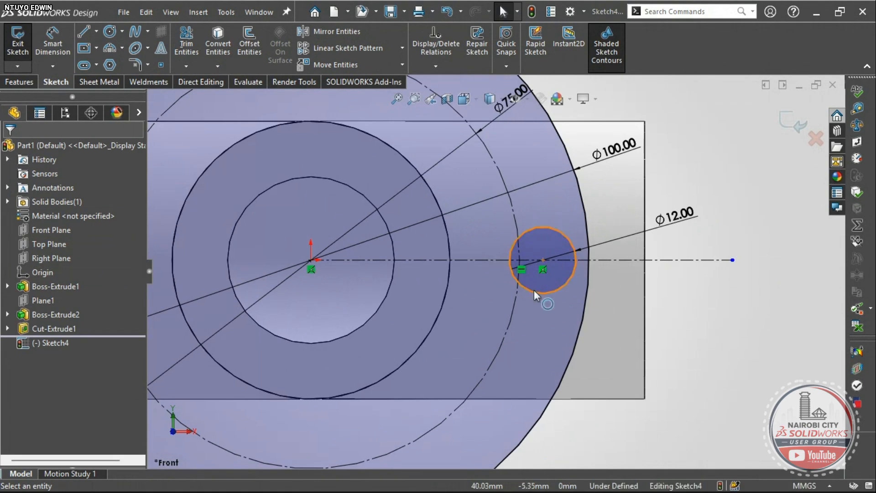
# - Make the Ø12 circle's centre coincident with the Ø75 construction circle
pyautogui.click(543, 260)
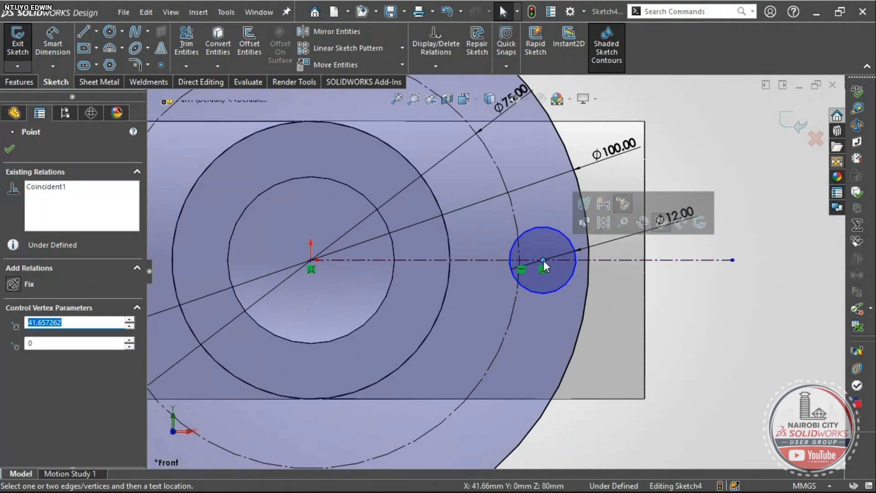
pyautogui.keyDown('ctrl'); pyautogui.click(518, 226); pyautogui.keyUp('ctrl')
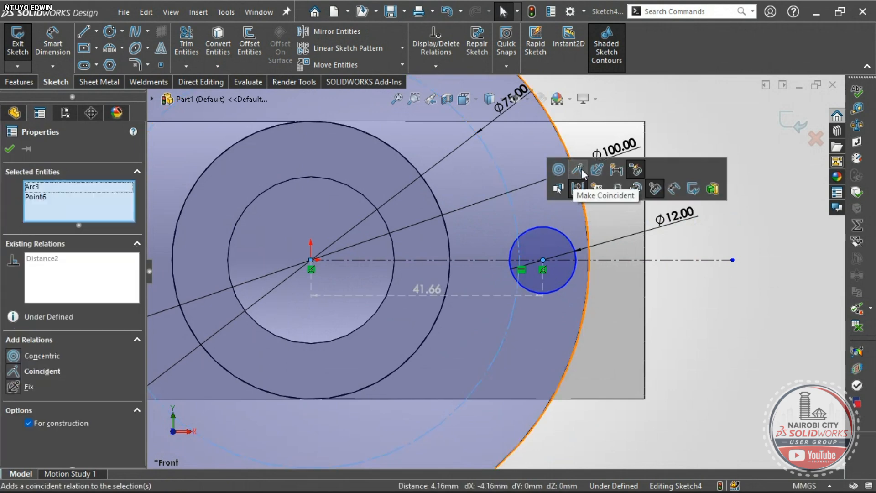
pyautogui.click(578, 171)
pyautogui.press('Escape')
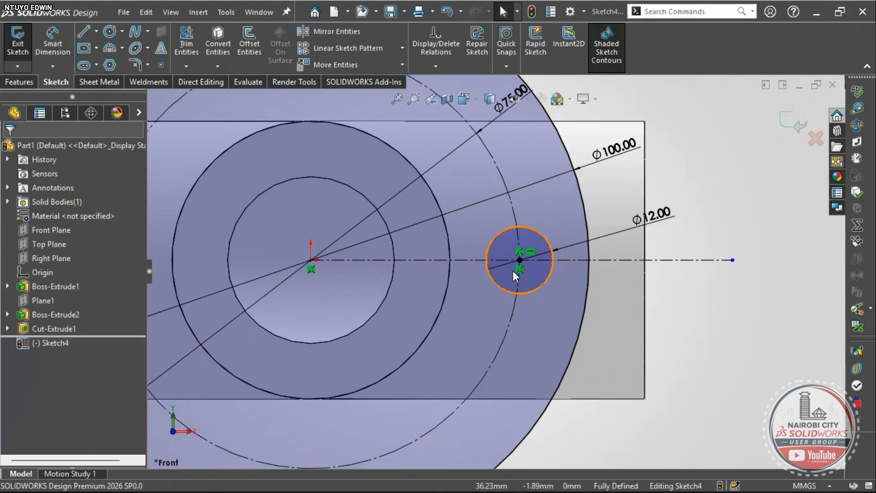
pyautogui.scroll(3, 513, 270)
pyautogui.scroll(-1, 508, 273)
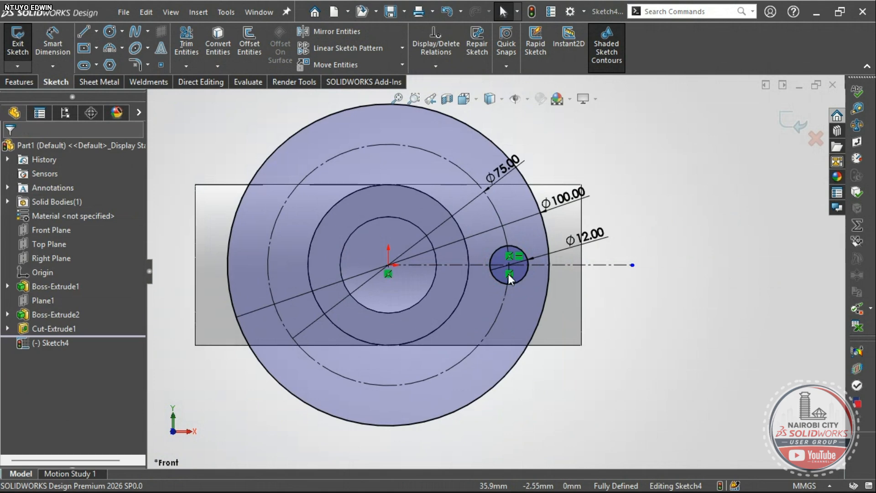
pyautogui.scroll(-2, 508, 273)
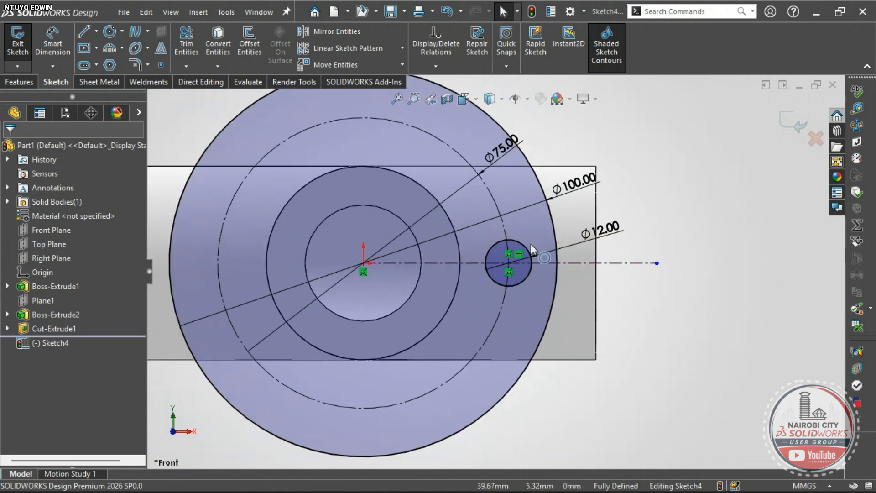
pyautogui.scroll(2, 510, 267)
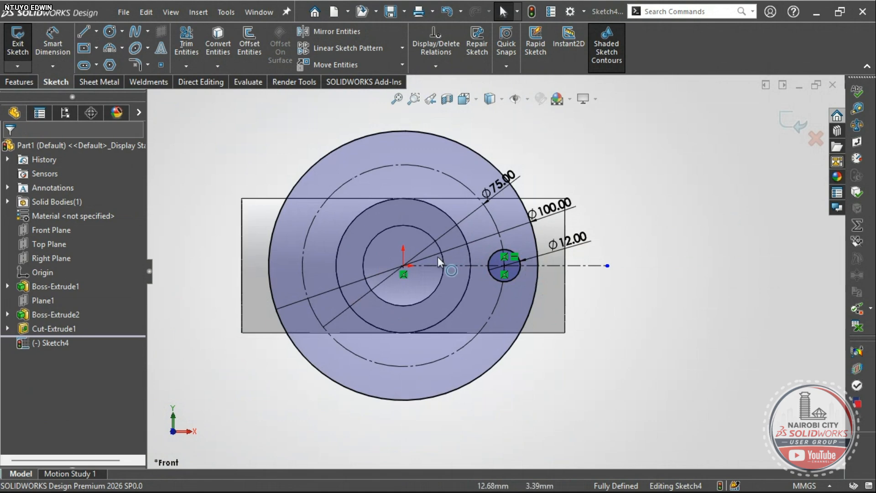
pyautogui.scroll(-1, 395, 232)
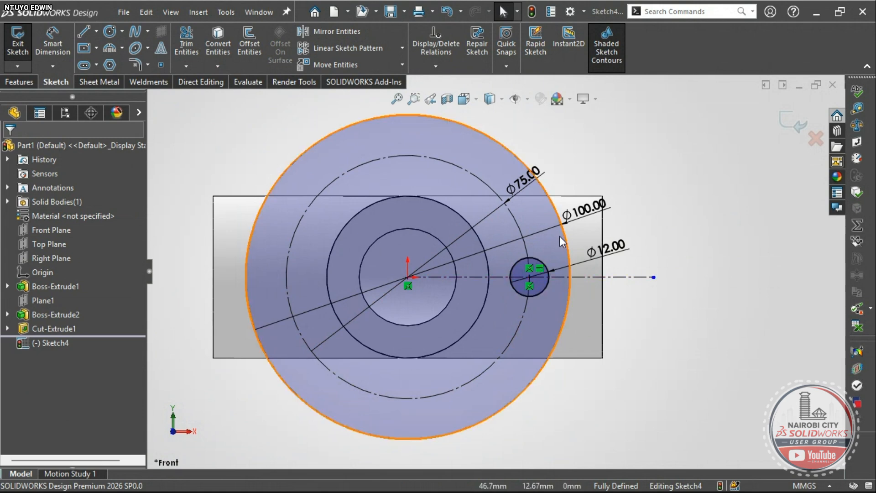
pyautogui.click(402, 48)
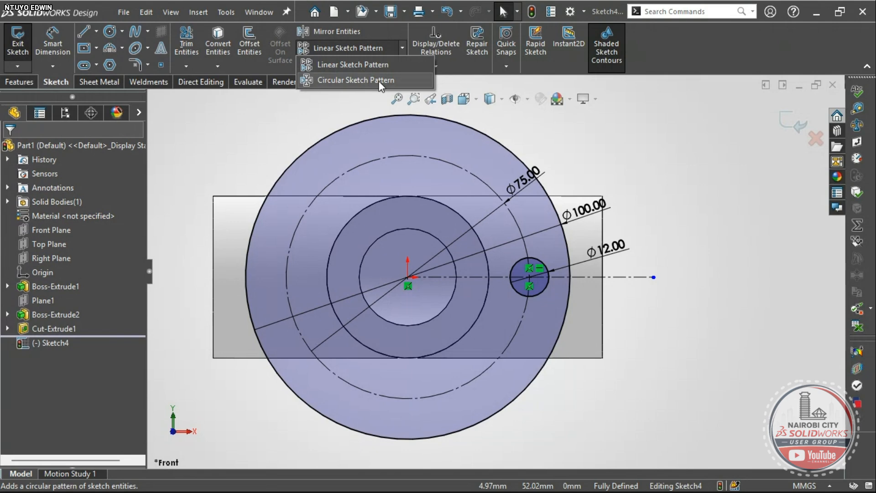
# - Start a circular sketch pattern centred on the origin with 6 instances
pyautogui.click(269, 125)
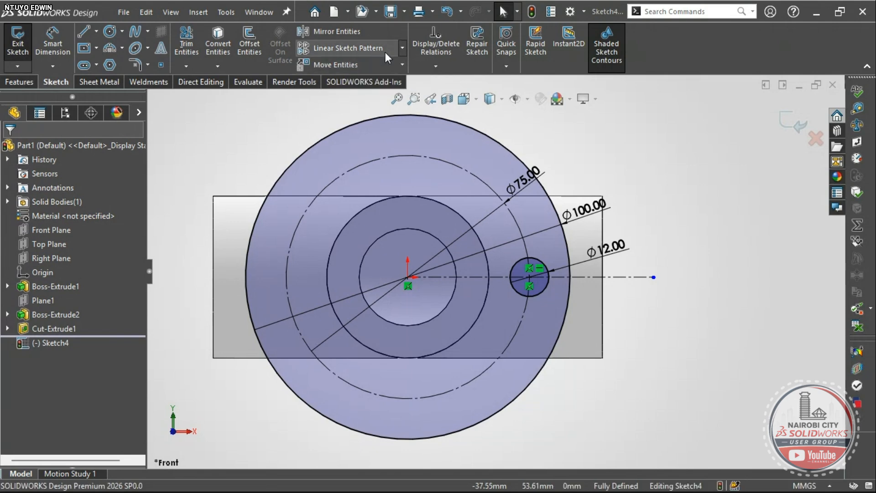
pyautogui.click(401, 46)
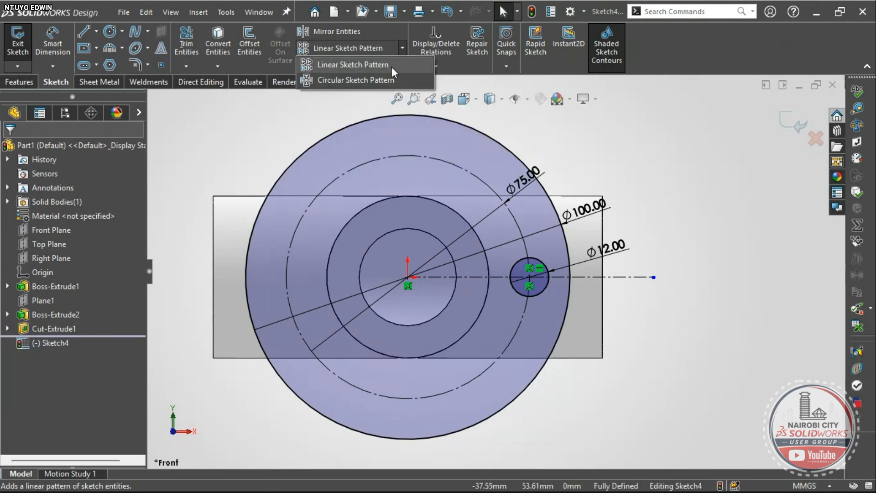
pyautogui.click(357, 79)
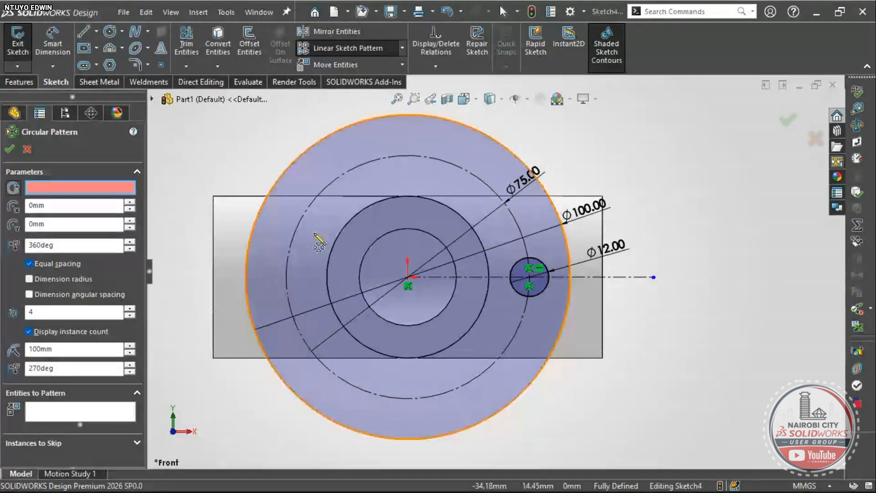
pyautogui.click(407, 276)
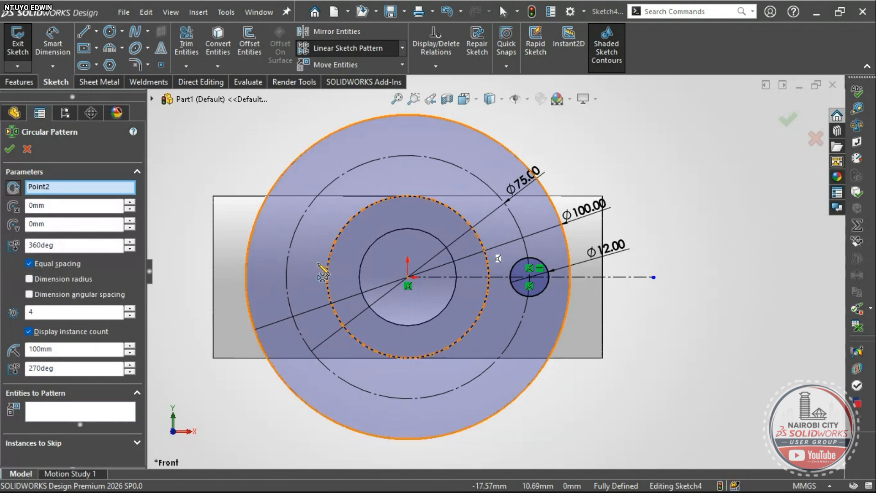
pyautogui.scroll(2, 378, 271)
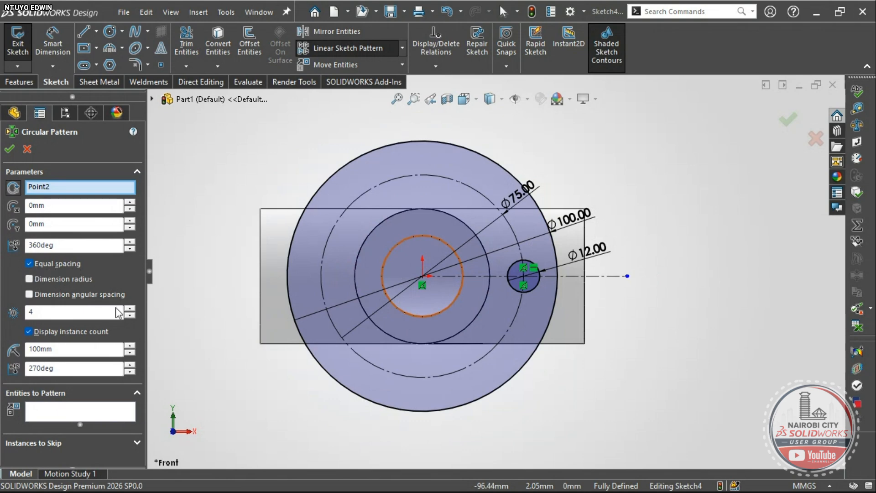
pyautogui.click(130, 309)
pyautogui.click(130, 309)
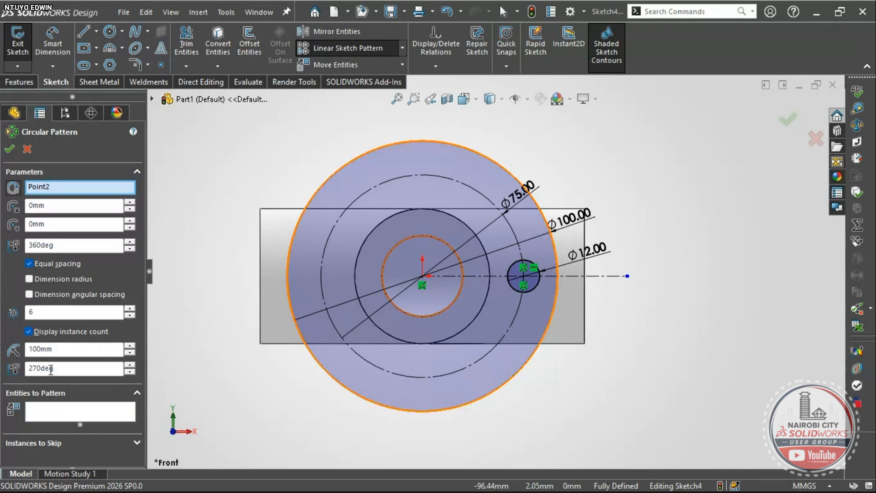
# - Choose the Ø12 circle as the entity to pattern and accept the six-hole pattern
pyautogui.click(44, 409)
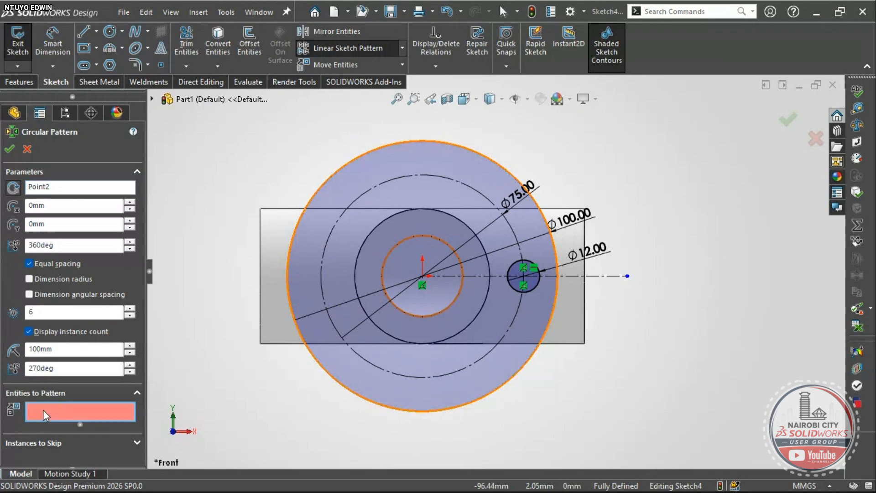
pyautogui.click(536, 293)
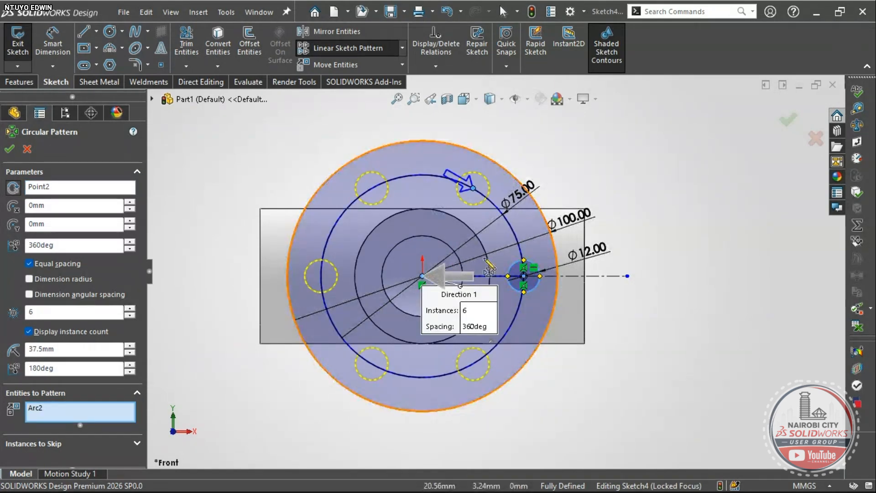
pyautogui.scroll(-2, 486, 253)
pyautogui.scroll(-2, 486, 252)
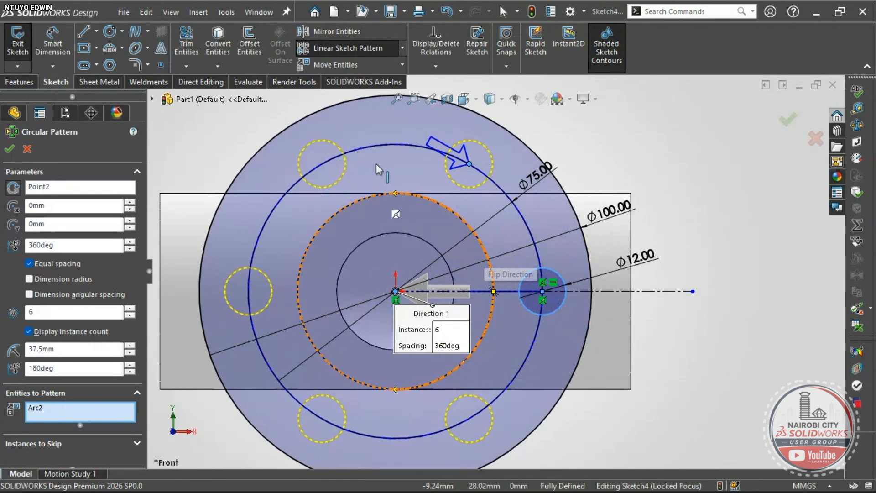
pyautogui.scroll(2, 493, 270)
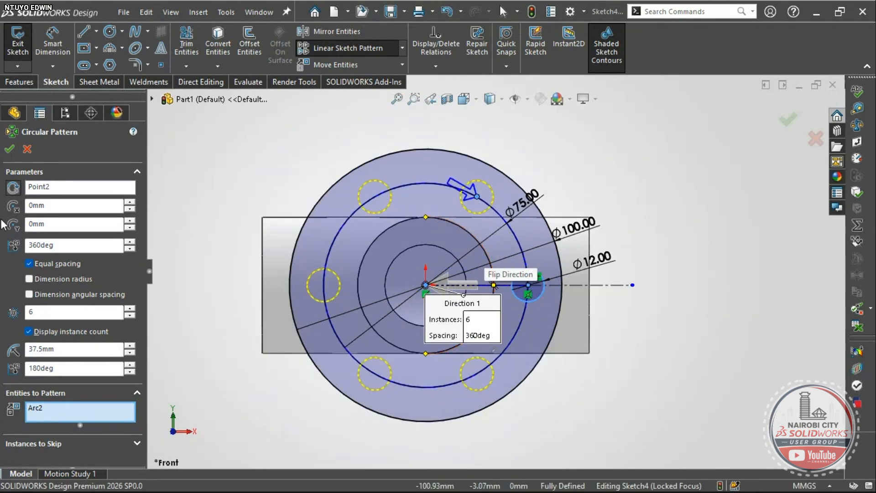
pyautogui.click(9, 149)
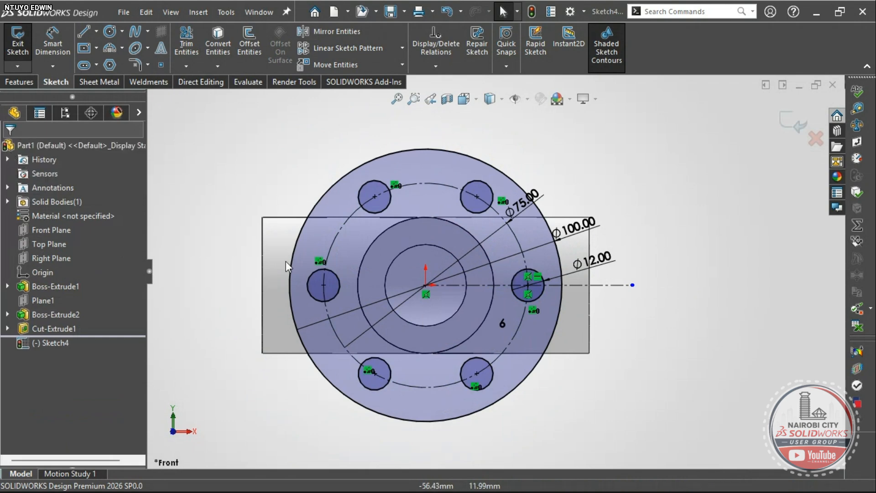
# - Dismiss the view orientation choices and switch to the reference drawing PDF
pyautogui.press('space')
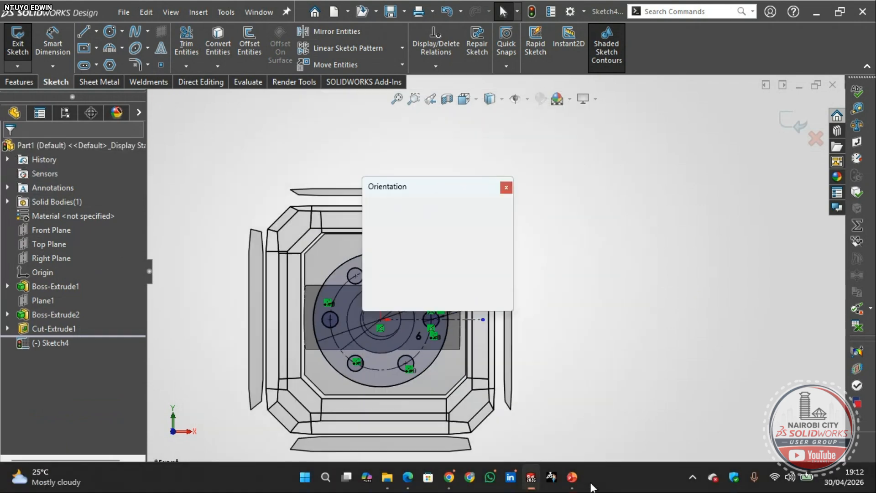
pyautogui.click(523, 308)
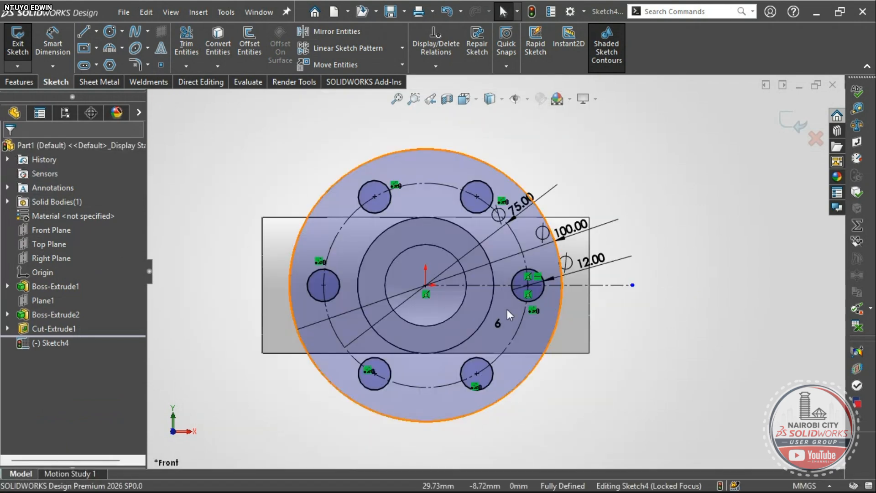
pyautogui.hotkey('alt', 'Tab')
pyautogui.scroll(3, 548, 283)
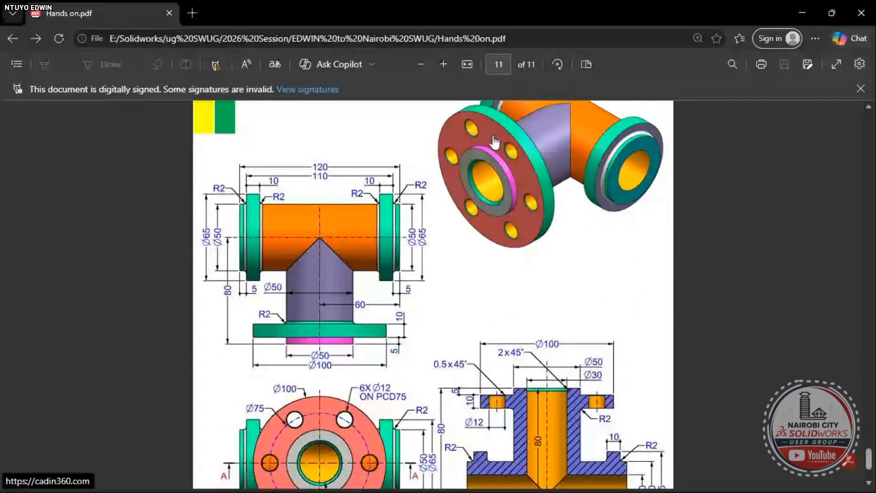
# - Scroll down the pipe tee drawing's dimensions, then go back to SOLIDWORKS
pyautogui.scroll(-1, 494, 143)
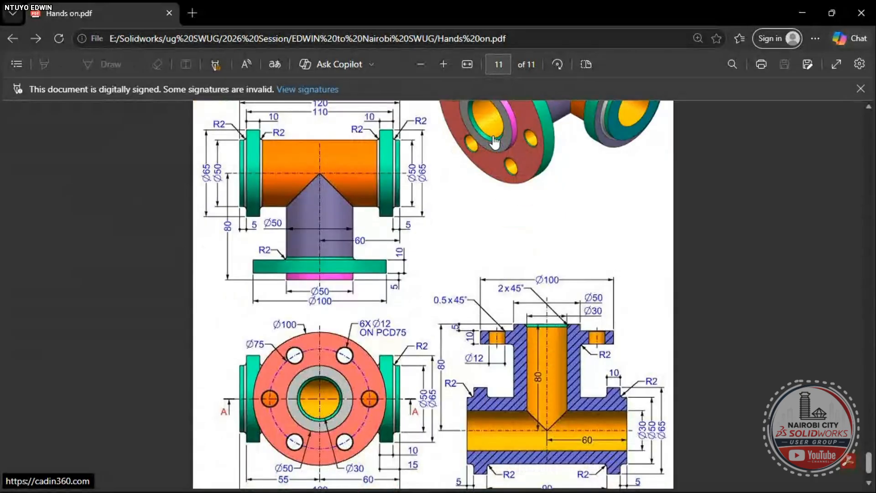
pyautogui.hotkey('alt', 'Tab')
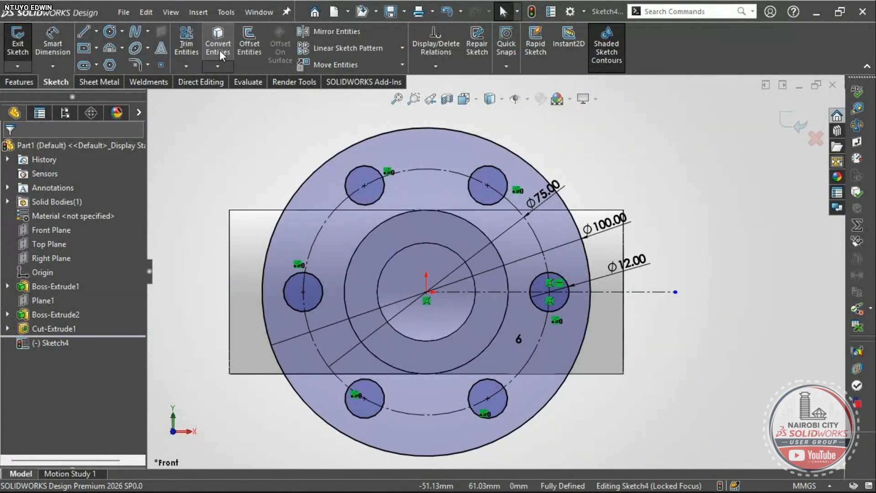
# - Convert the Ø50 pipe edge into Sketch4 geometry
pyautogui.scroll(1, 415, 230)
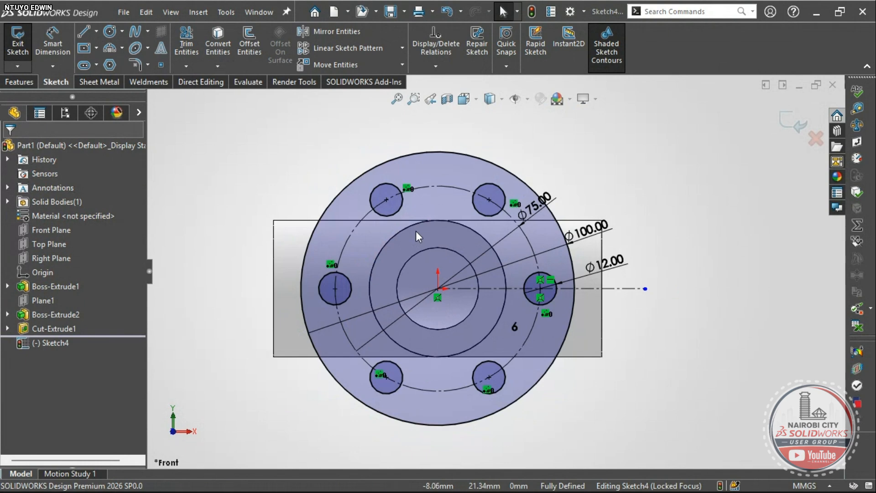
pyautogui.scroll(-1, 420, 249)
pyautogui.scroll(1, 421, 249)
pyautogui.scroll(-1, 422, 250)
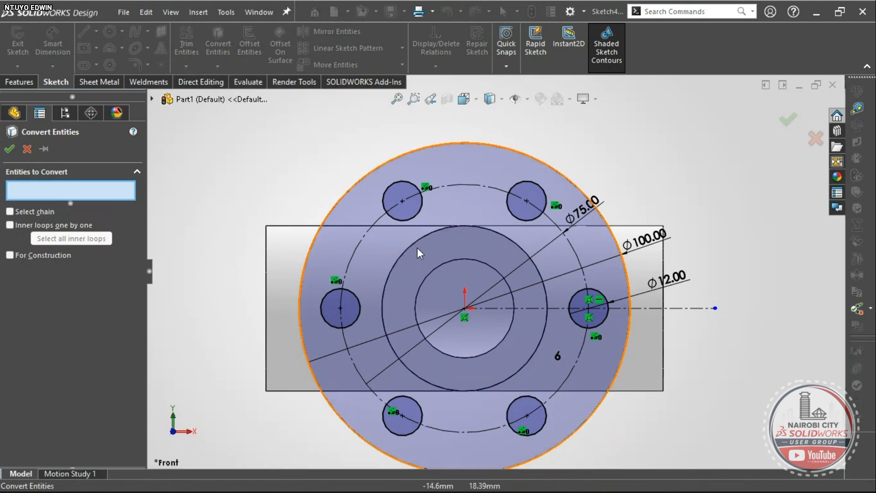
pyautogui.click(503, 240)
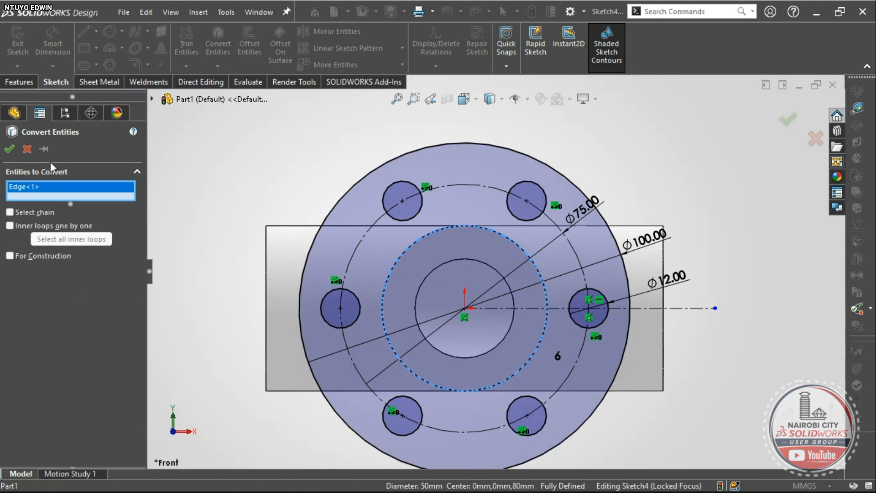
pyautogui.click(10, 149)
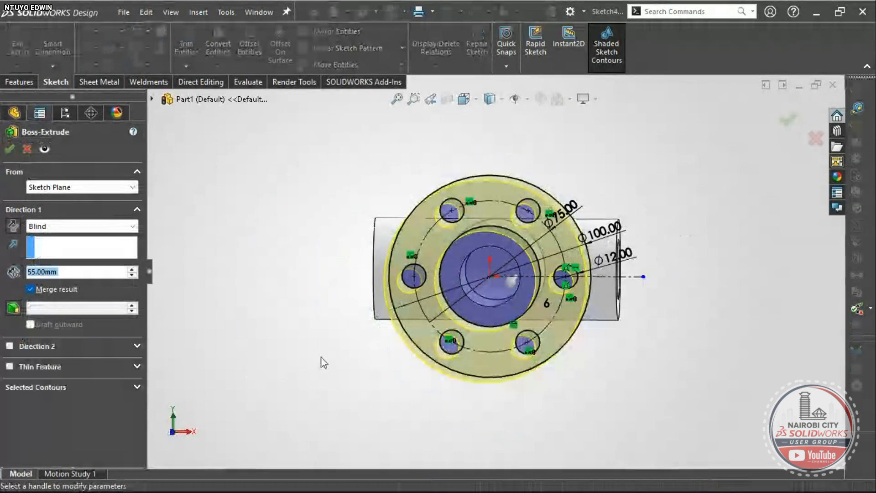
# - View the extrusion preview from the Left side, zoom, and compare with the reference PDF
pyautogui.moveTo(324, 358); pyautogui.dragTo(295, 310, button='right')
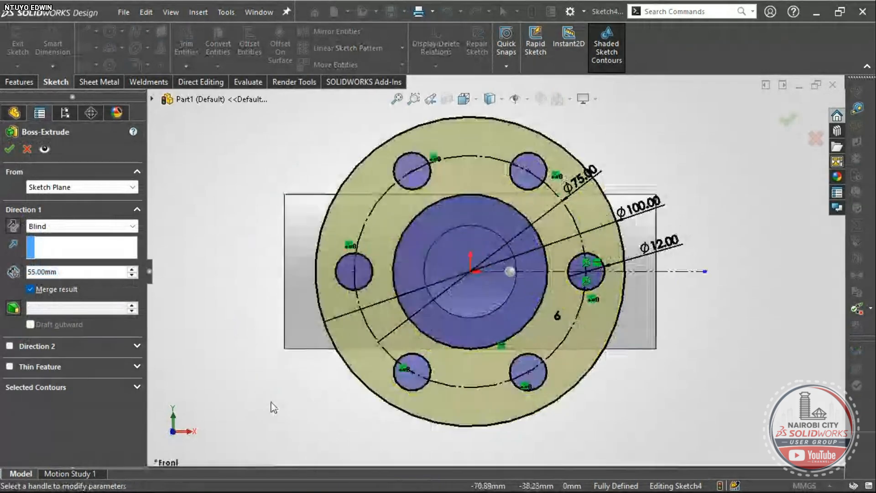
pyautogui.moveTo(272, 405); pyautogui.dragTo(224, 402, button='right')
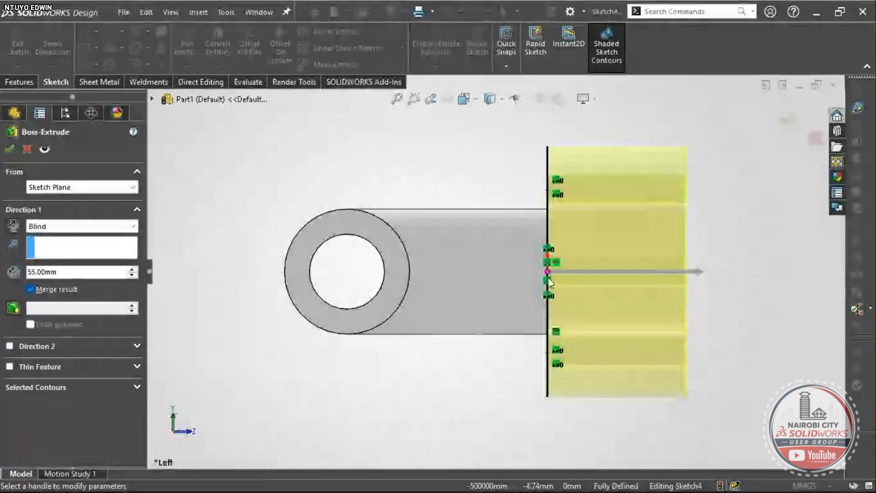
pyautogui.scroll(-1, 557, 234)
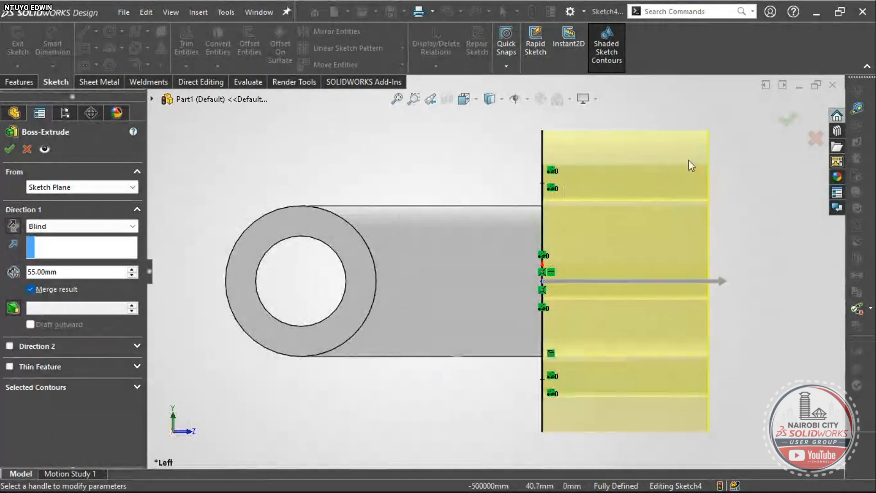
pyautogui.hotkey('alt', 'Tab')
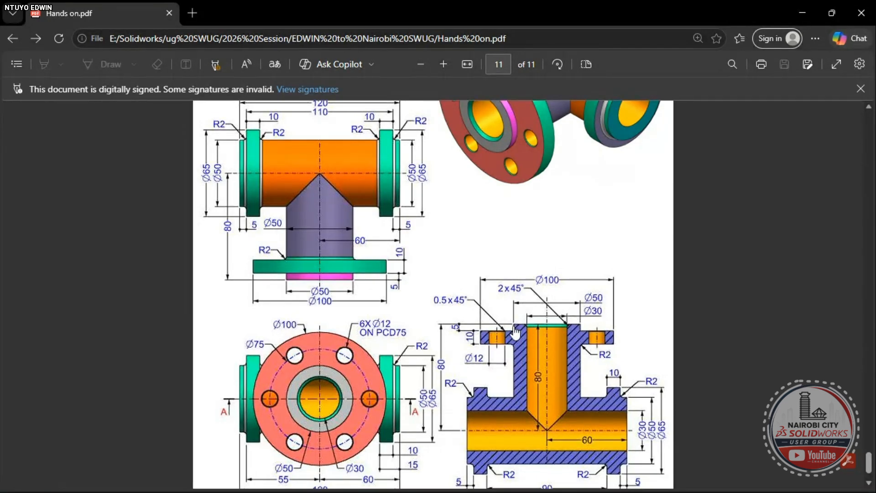
pyautogui.hotkey('alt', 'Tab')
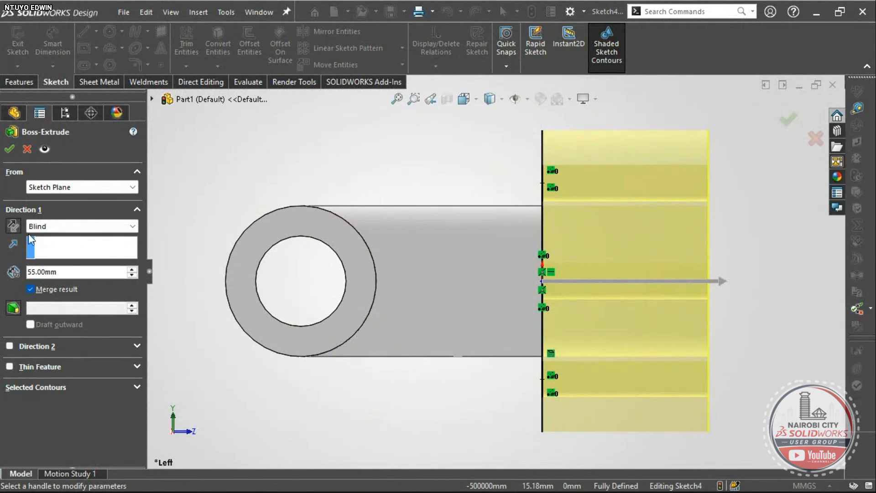
# - Reverse the extrusion toward the pipe and change the Blind depth from 55 to 10 mm
pyautogui.click(12, 227)
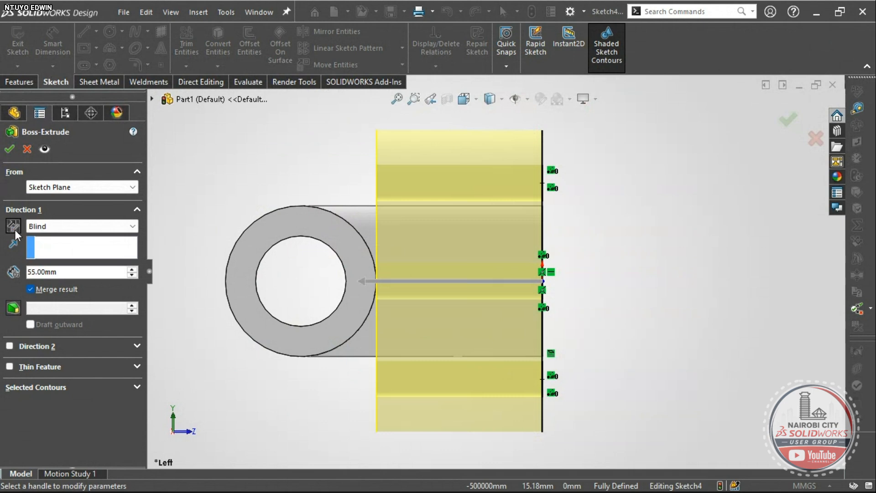
pyautogui.moveTo(58, 272); pyautogui.dragTo(11, 274)
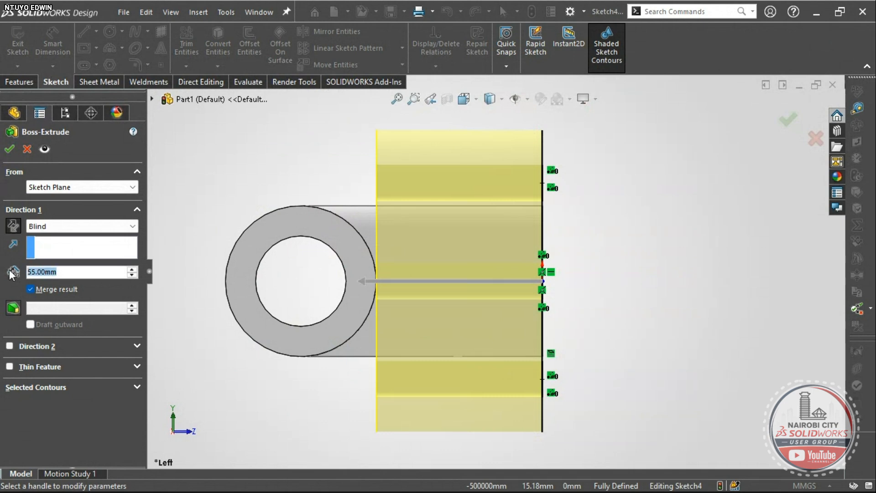
pyautogui.write('10')
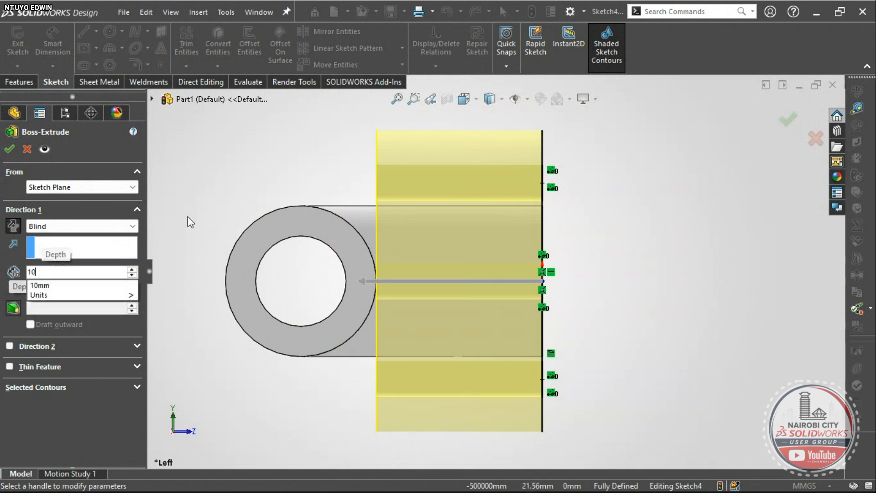
pyautogui.press('Return')
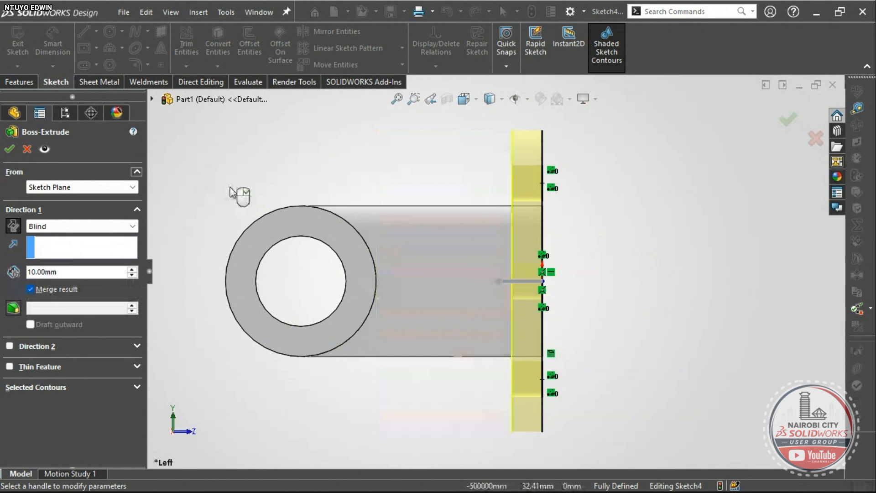
pyautogui.scroll(-3, 543, 297)
pyautogui.scroll(2, 543, 298)
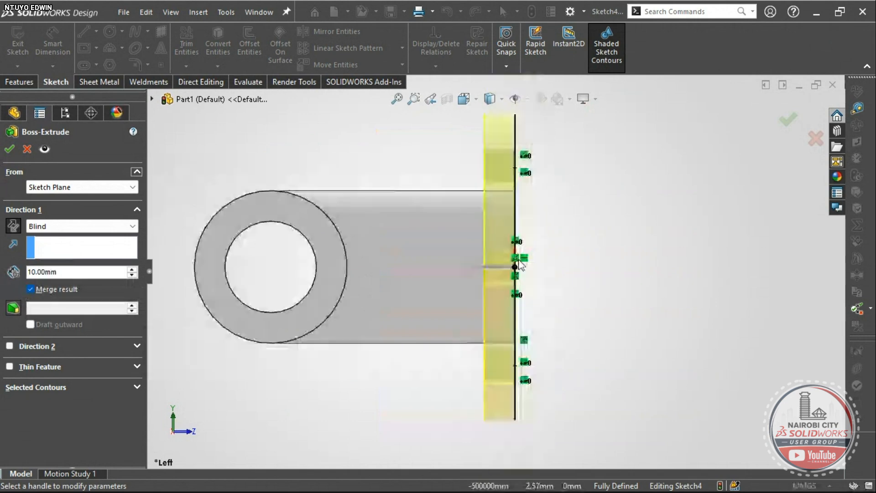
pyautogui.scroll(-4, 511, 260)
pyautogui.scroll(2, 510, 256)
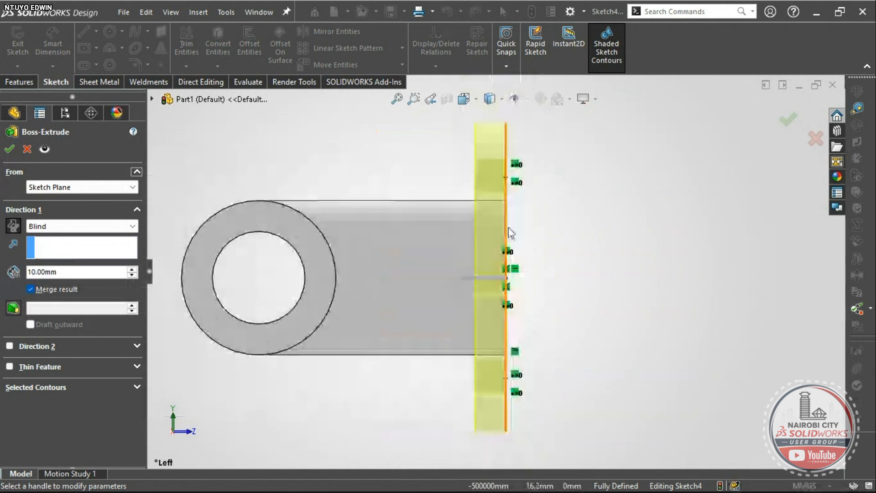
pyautogui.scroll(-2, 510, 232)
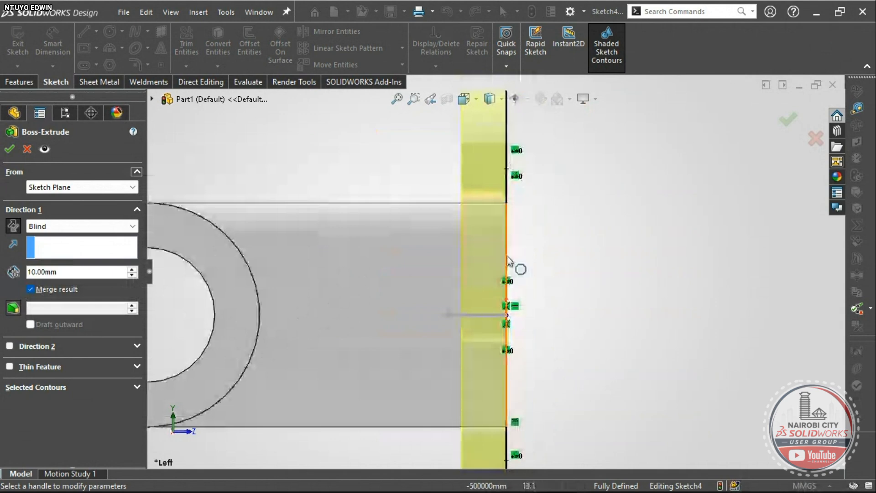
pyautogui.scroll(2, 513, 294)
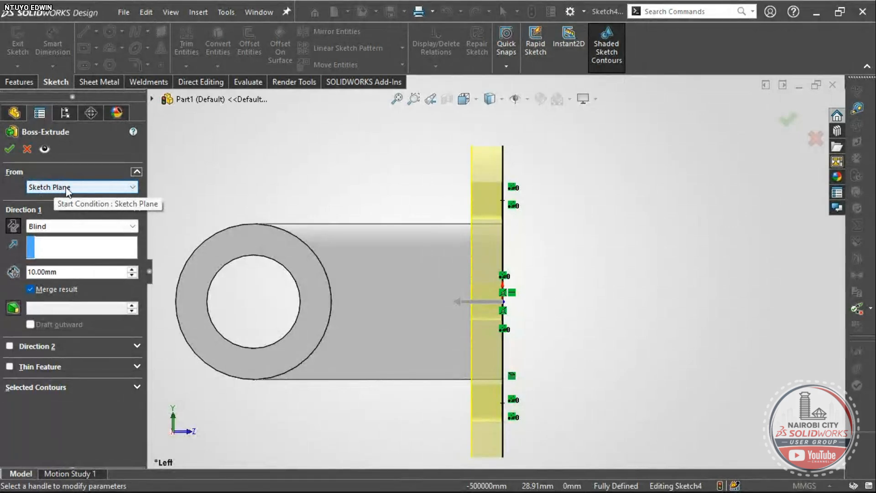
# - Make the extrusion start from a 5 mm offset
pyautogui.click(93, 188)
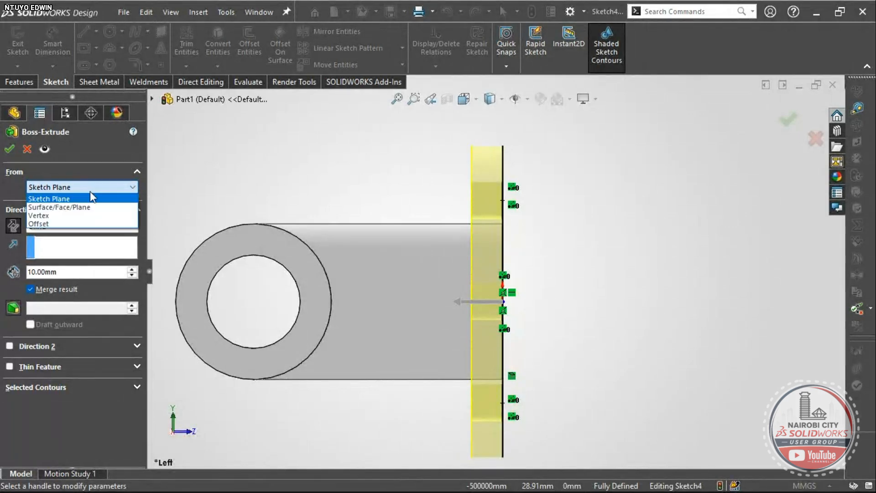
pyautogui.click(60, 222)
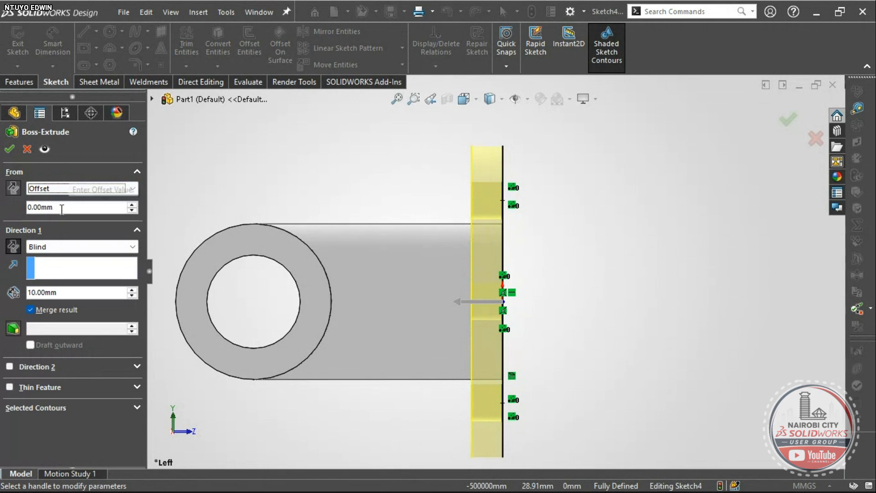
pyautogui.moveTo(61, 208); pyautogui.dragTo(32, 207)
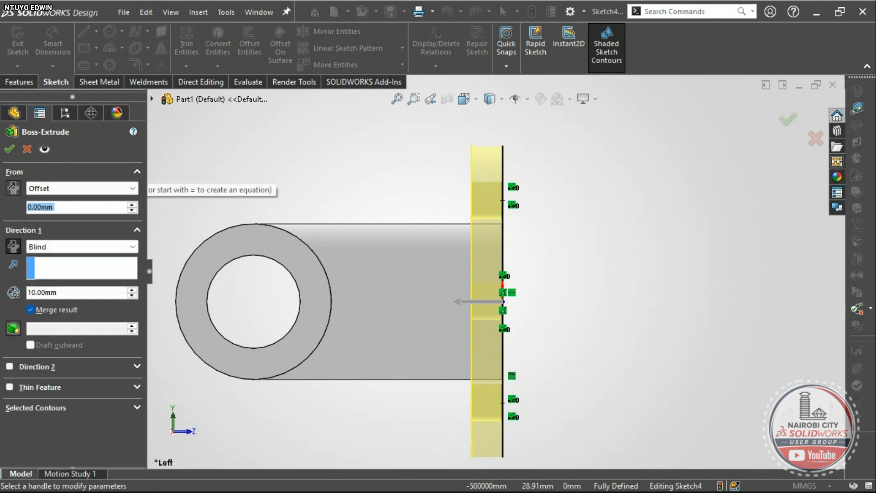
pyautogui.write('5')
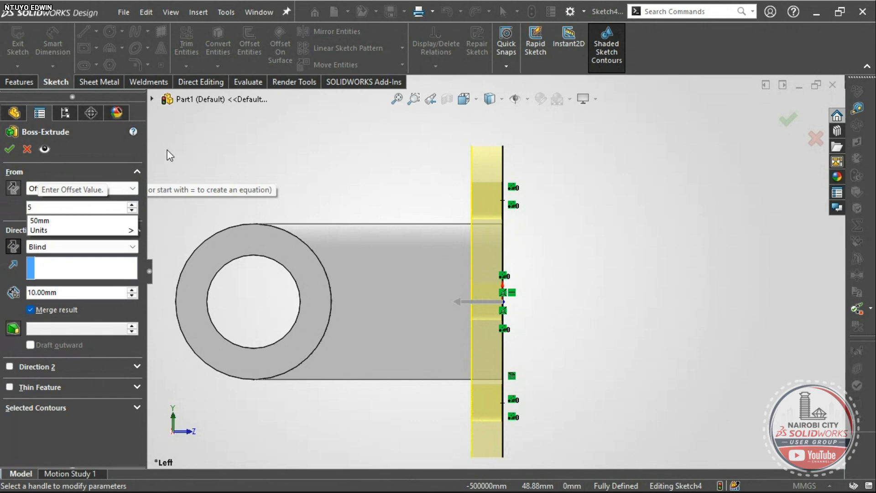
pyautogui.moveTo(118, 230)
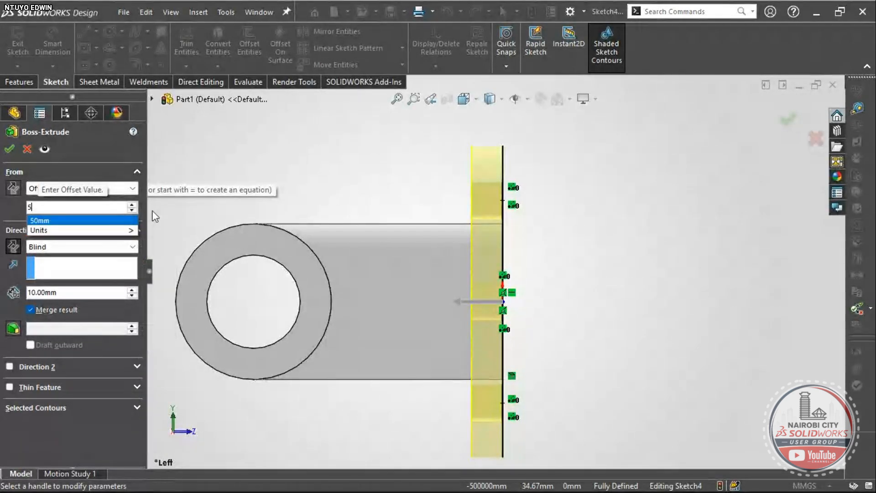
pyautogui.click(306, 157)
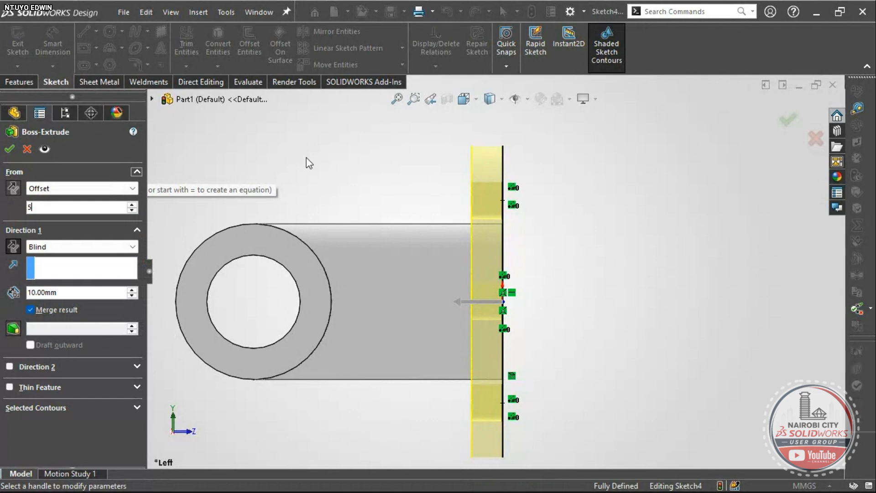
# - Check the 10 mm flange preview and confirm the Boss-Extrude
pyautogui.scroll(-4, 504, 302)
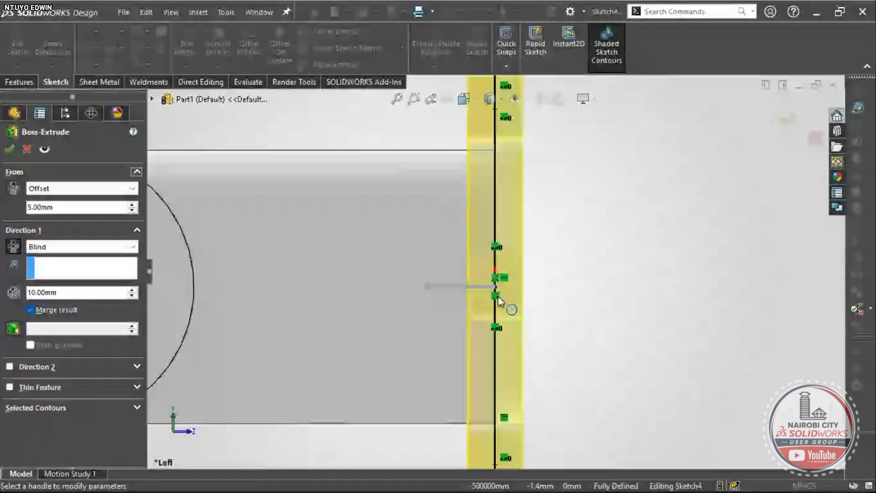
pyautogui.scroll(-2, 498, 300)
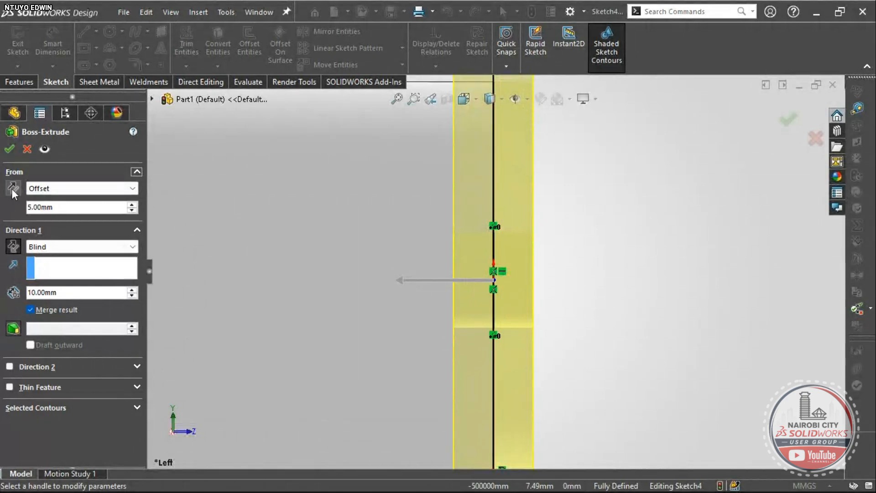
pyautogui.scroll(4, 506, 287)
pyautogui.scroll(2, 507, 284)
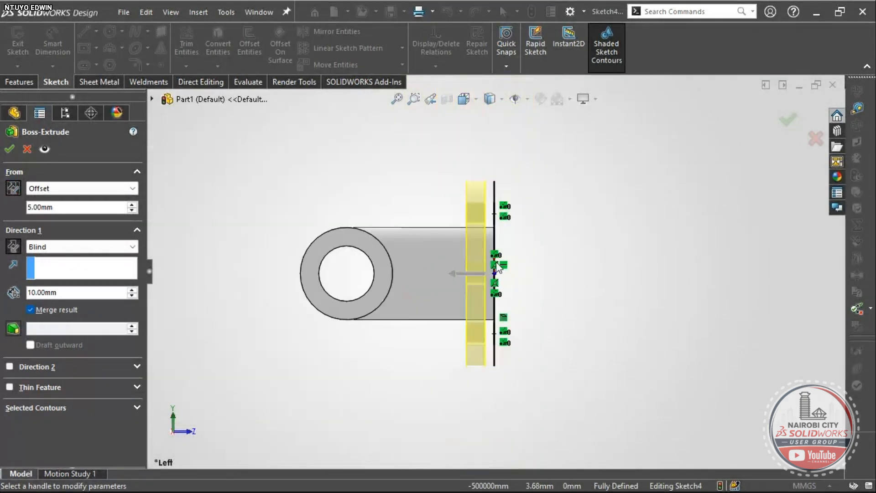
pyautogui.scroll(-6, 497, 211)
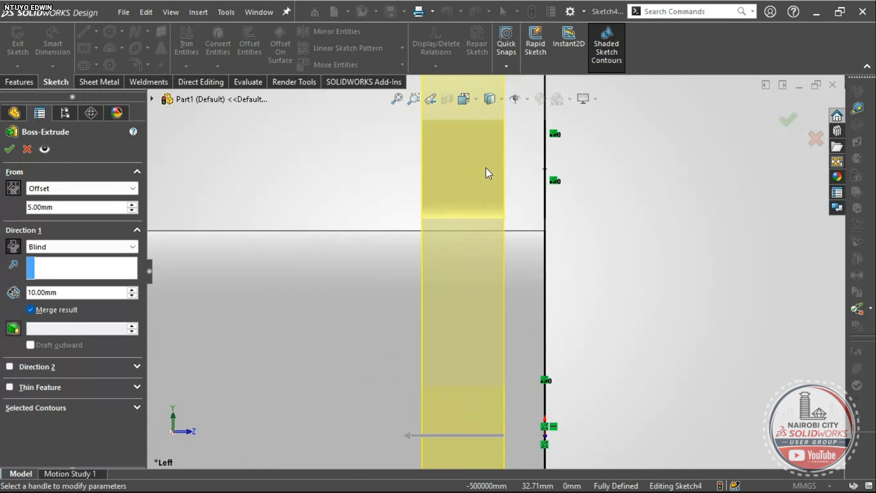
pyautogui.scroll(2, 500, 195)
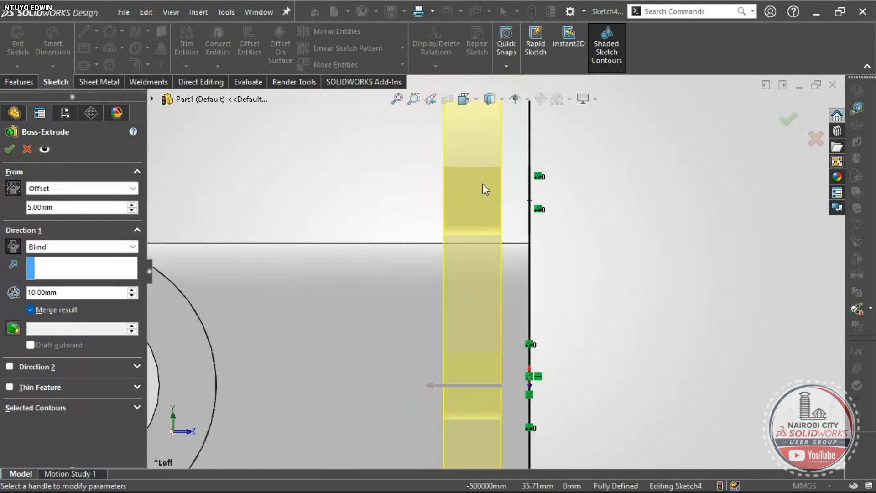
pyautogui.scroll(2, 493, 314)
pyautogui.scroll(-2, 501, 379)
pyautogui.scroll(-1, 501, 379)
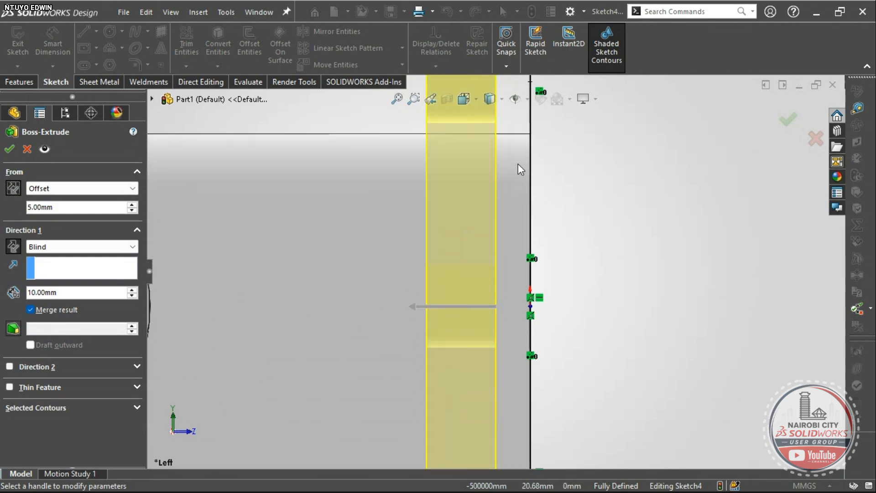
pyautogui.click(6, 152)
# - Rotate and zoom the model to inspect the new flange face
pyautogui.scroll(7, 433, 347)
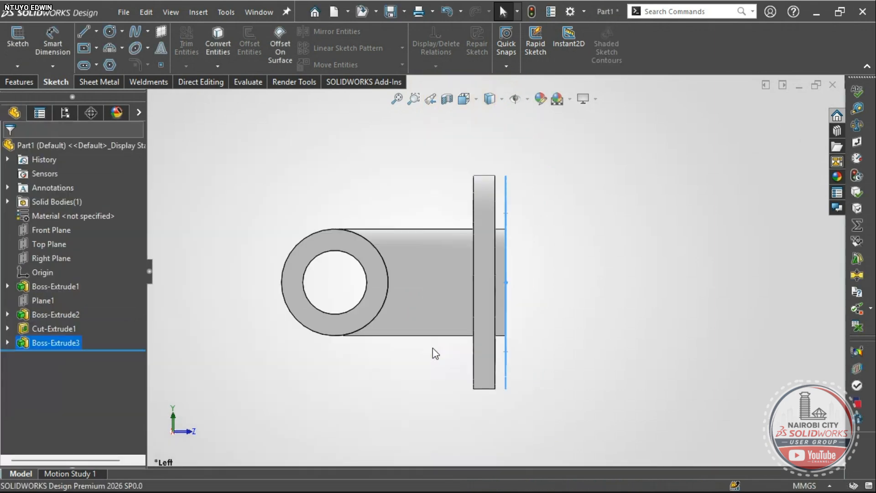
pyautogui.scroll(-4, 508, 239)
pyautogui.scroll(-5, 482, 225)
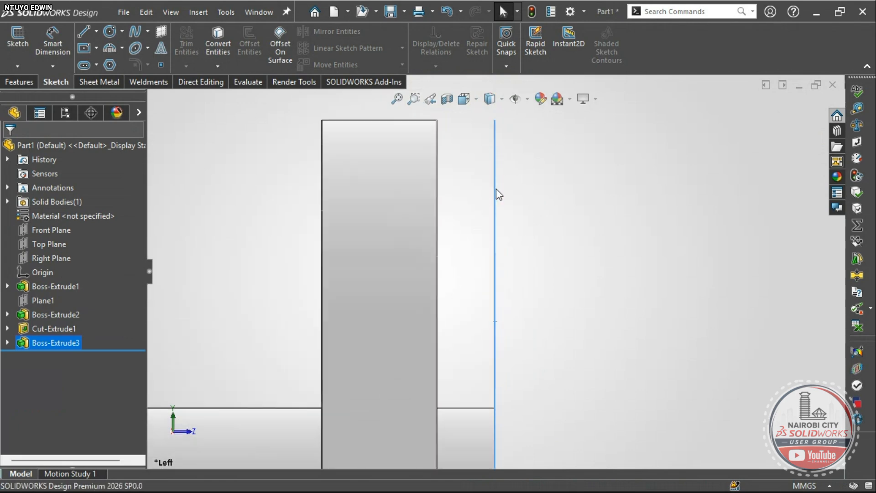
pyautogui.scroll(5, 398, 212)
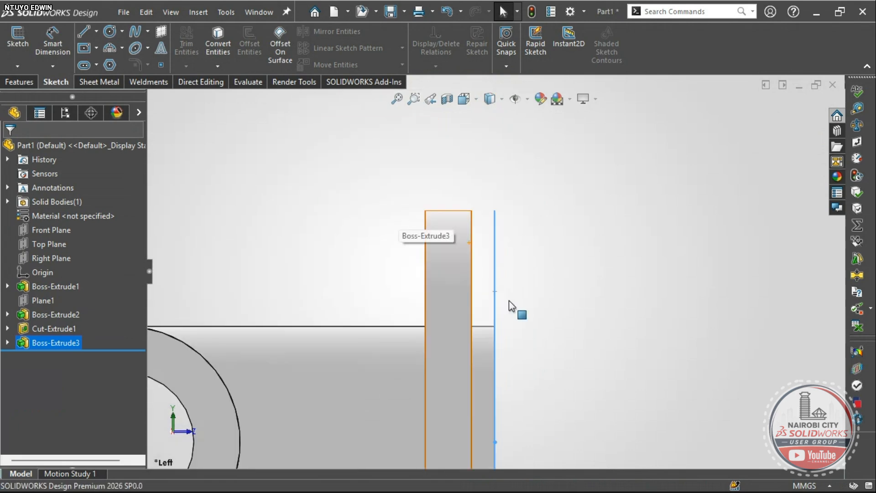
pyautogui.moveTo(508, 300)
pyautogui.mouseDown(button='middle')
pyautogui.moveTo(493, 295)
pyautogui.moveTo(513, 315)
pyautogui.moveTo(486, 312)
pyautogui.mouseUp(button='middle')
pyautogui.scroll(7, 494, 296)
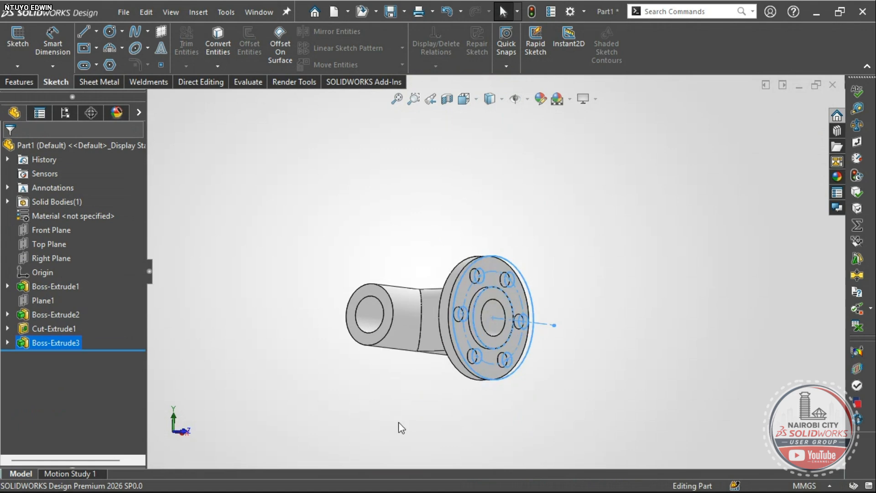
pyautogui.click(292, 364)
pyautogui.moveTo(303, 328); pyautogui.dragTo(309, 307, button='right')
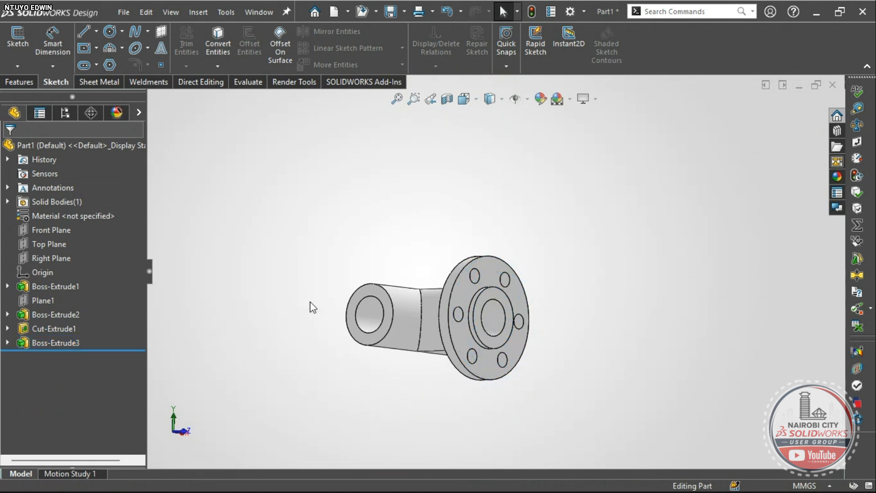
pyautogui.scroll(-2, 507, 320)
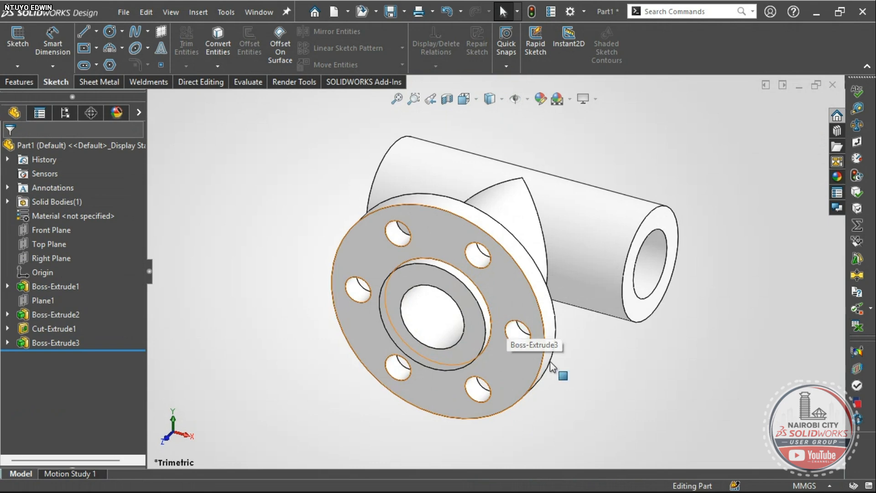
# - Cycle through Front, Back, Left, Right, Top, Bottom, Isometric, then Front views
pyautogui.hotkey('ctrl', '1')
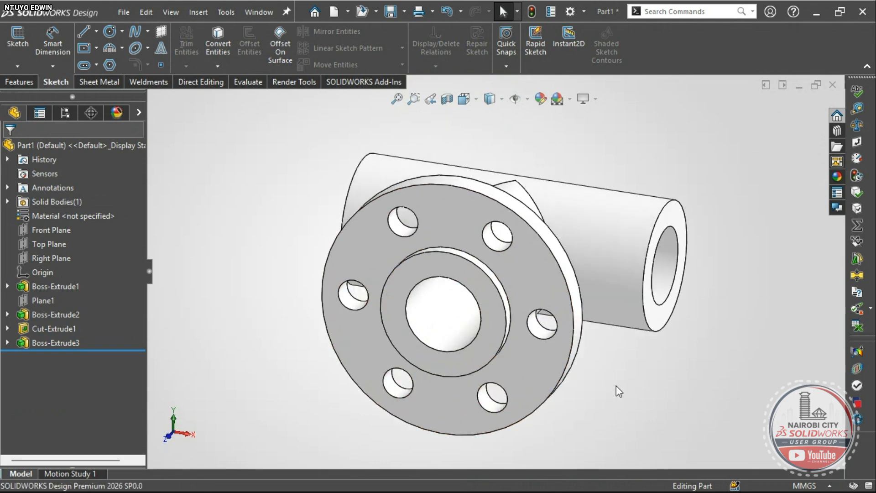
pyautogui.hotkey('ctrl', '2')
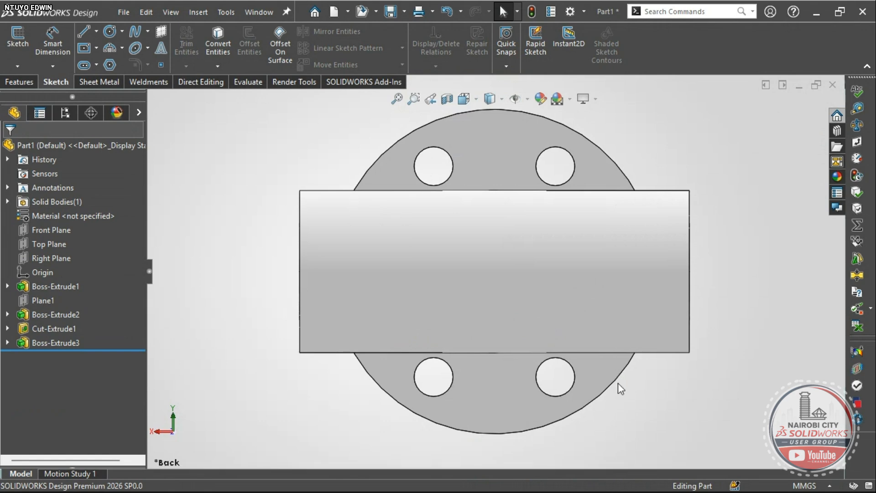
pyautogui.hotkey('ctrl', '3')
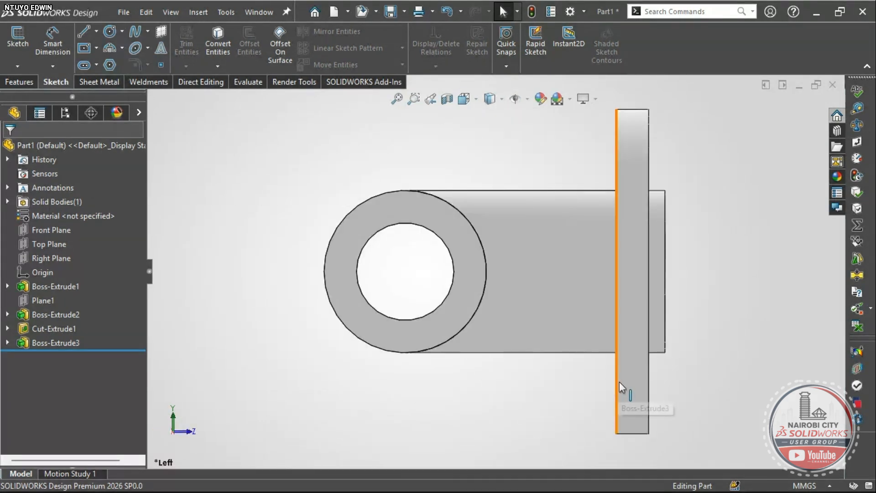
pyautogui.hotkey('ctrl', '4')
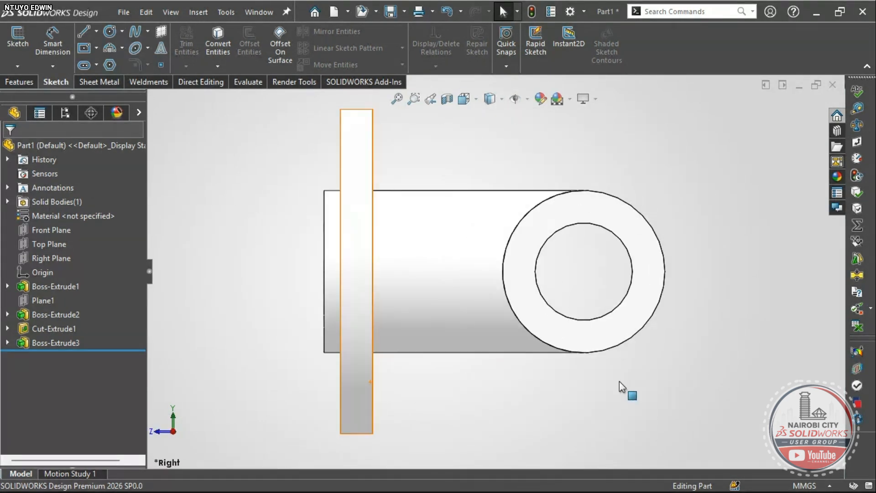
pyautogui.hotkey('ctrl', '5')
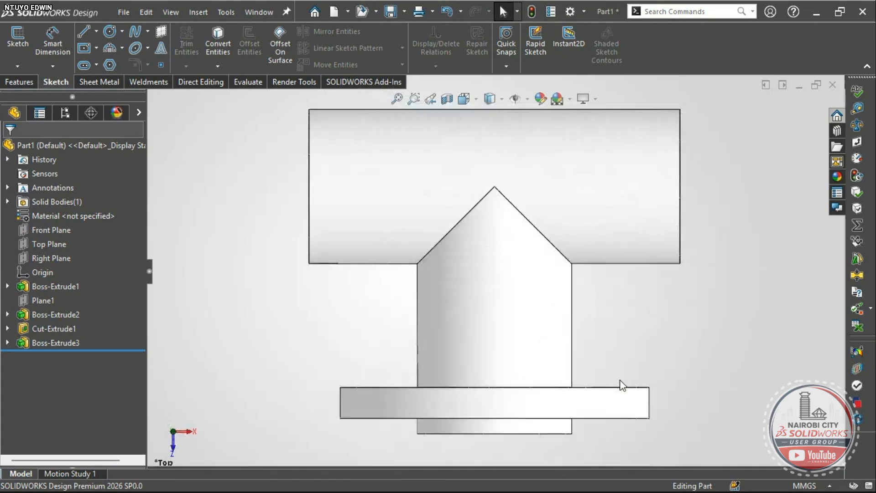
pyautogui.hotkey('ctrl', '6')
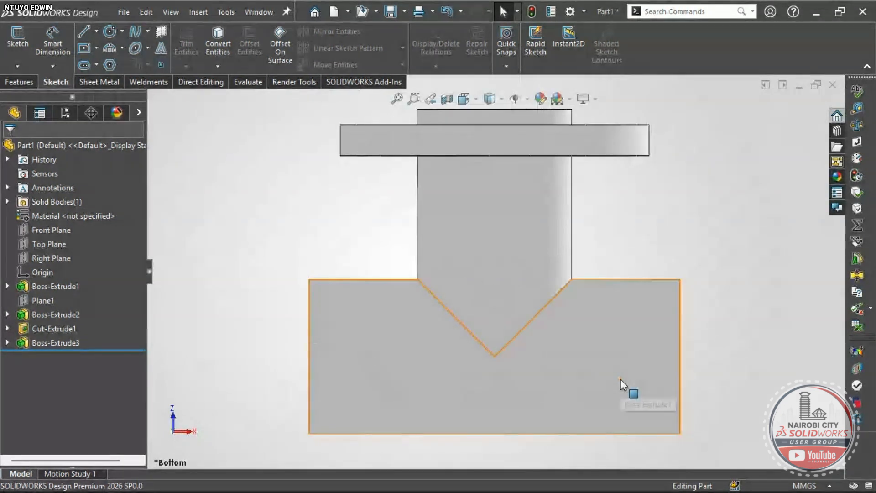
pyautogui.hotkey('ctrl', '7')
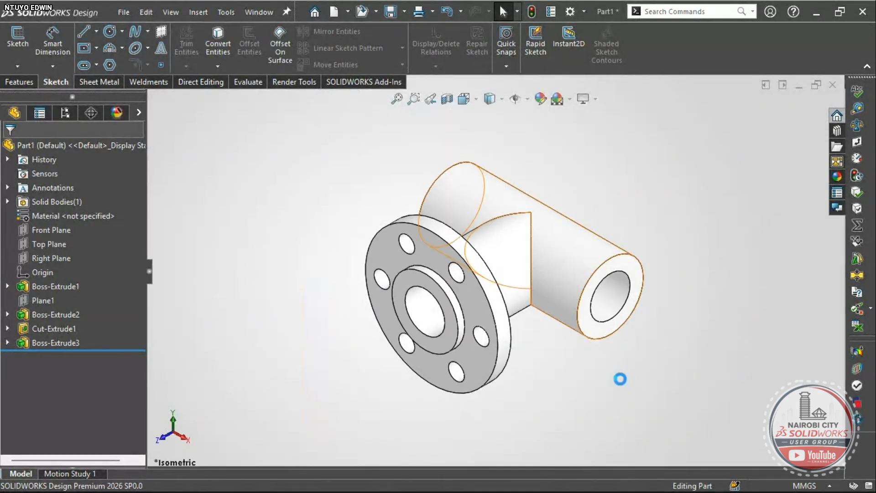
pyautogui.hotkey('ctrl', '1')
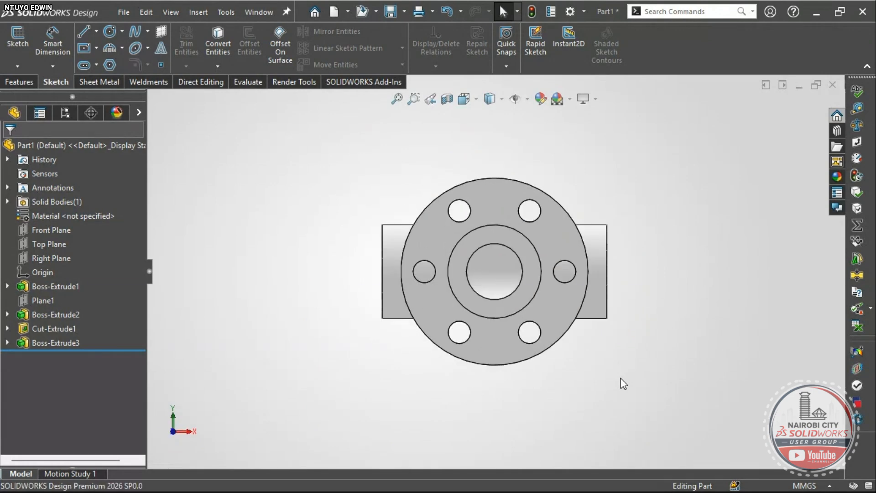
# - Tilt the model back to a trimetric angle and switch to the reference drawing PDF
pyautogui.moveTo(618, 394); pyautogui.dragTo(641, 349, button='right')
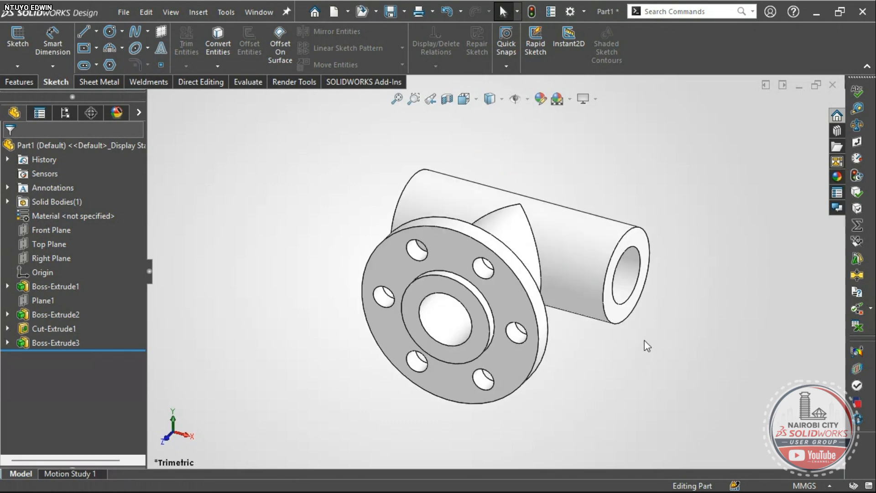
pyautogui.scroll(-2, 574, 251)
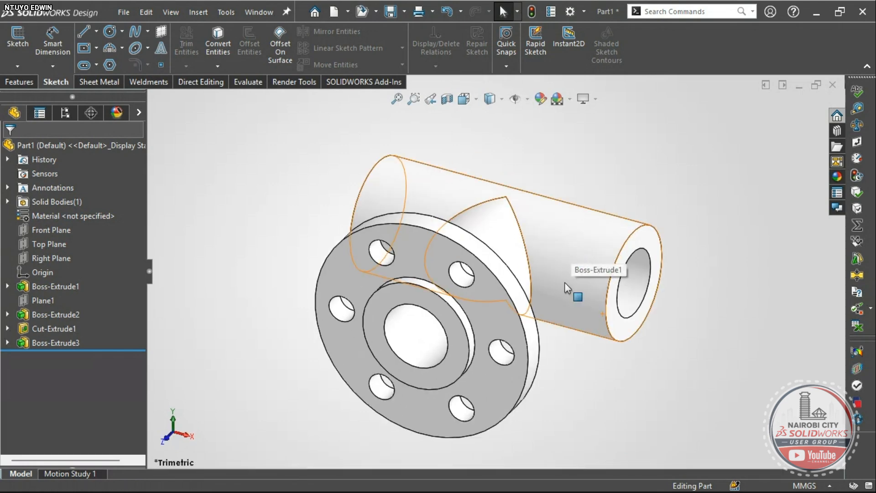
pyautogui.scroll(2, 564, 283)
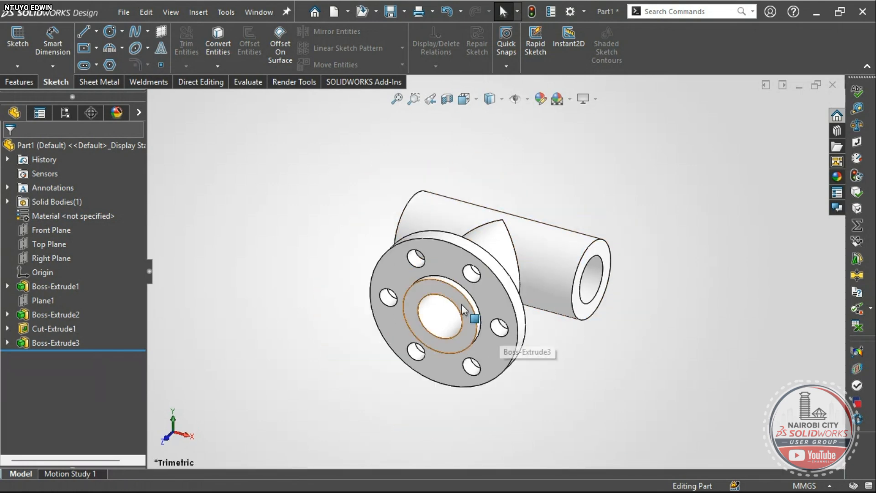
pyautogui.hotkey('alt', 'Tab')
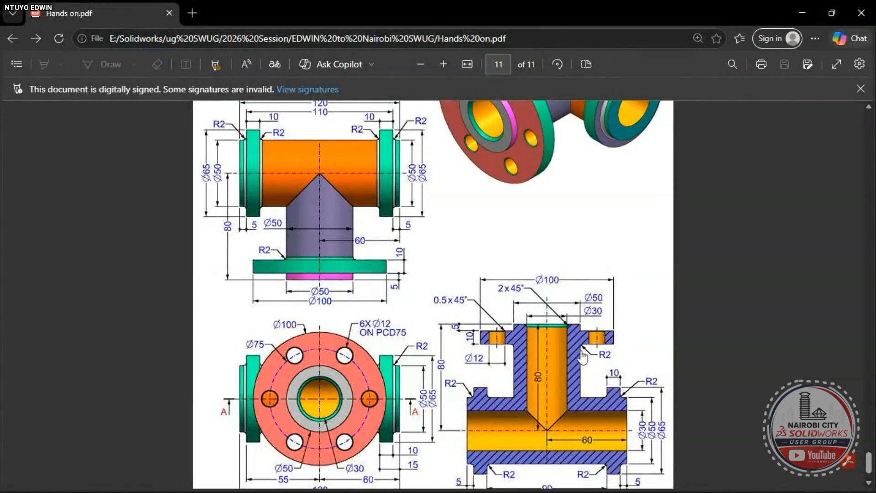
# - Scroll page 11 of Hands on.pdf to read the tee's Ø65, Ø50 and Ø30 diameters
pyautogui.scroll(-2, 549, 360)
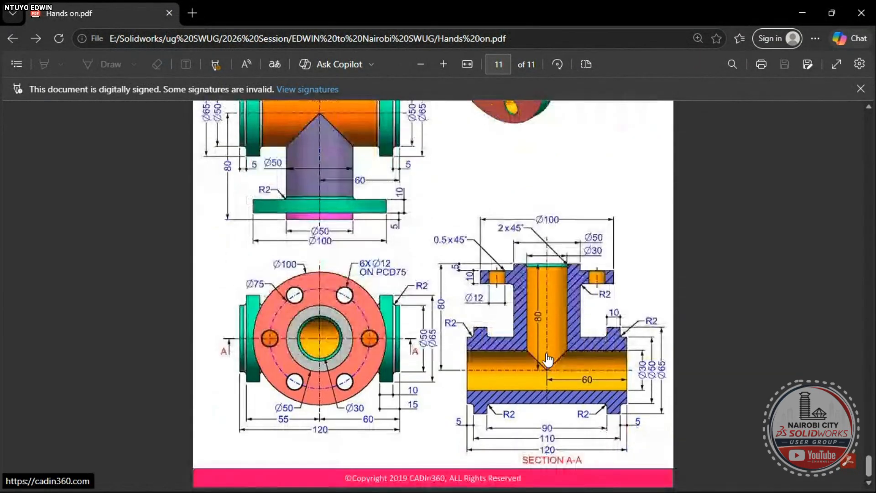
pyautogui.scroll(4, 383, 231)
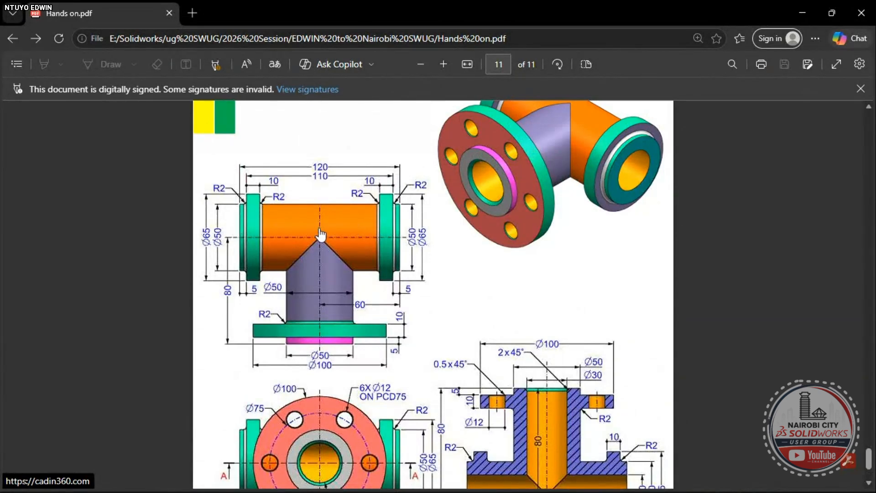
pyautogui.scroll(-3, 554, 360)
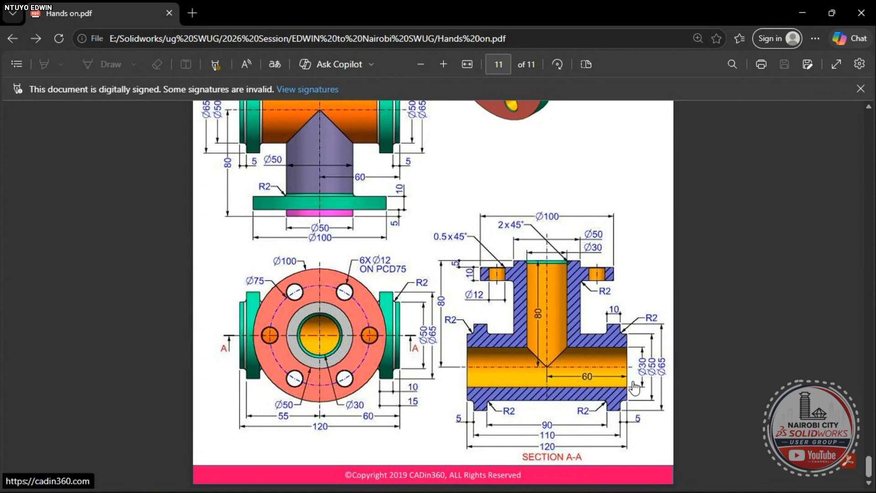
# - Back in SOLIDWORKS, select the pipe's end face and view it normal-to
pyautogui.hotkey('alt', 'Tab')
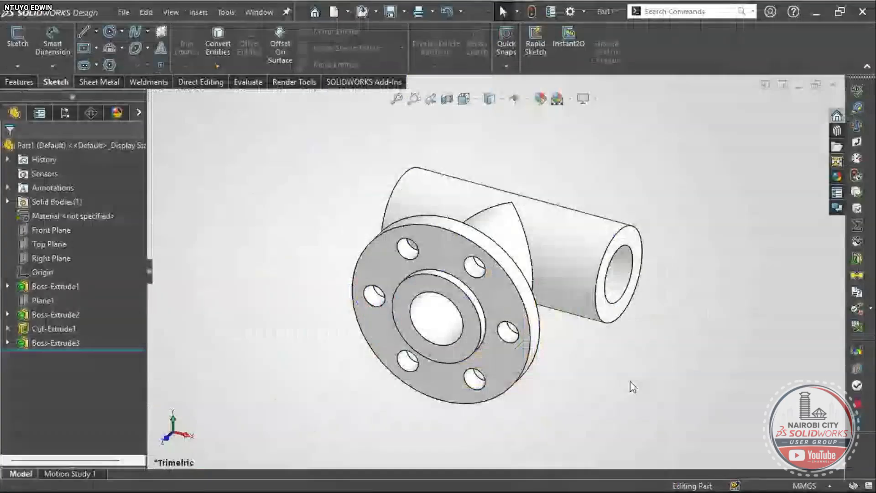
pyautogui.scroll(-3, 632, 387)
pyautogui.scroll(5, 537, 285)
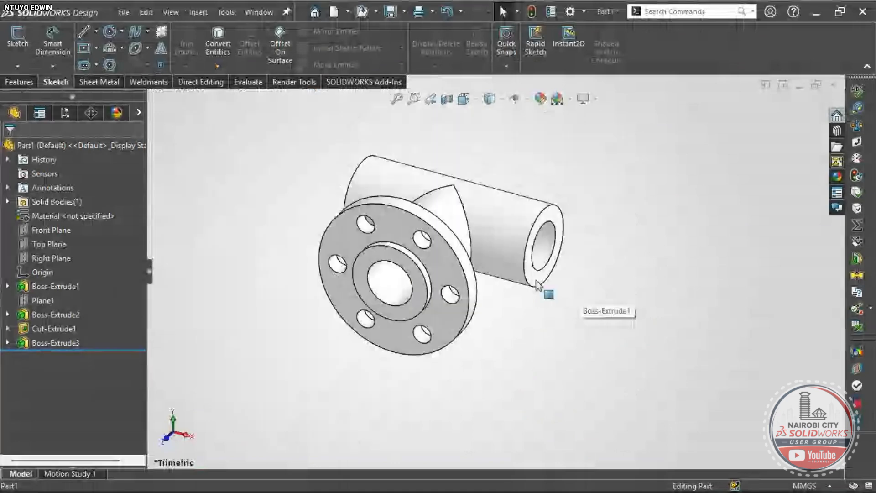
pyautogui.click(537, 285)
pyautogui.hotkey('ctrl', '8')
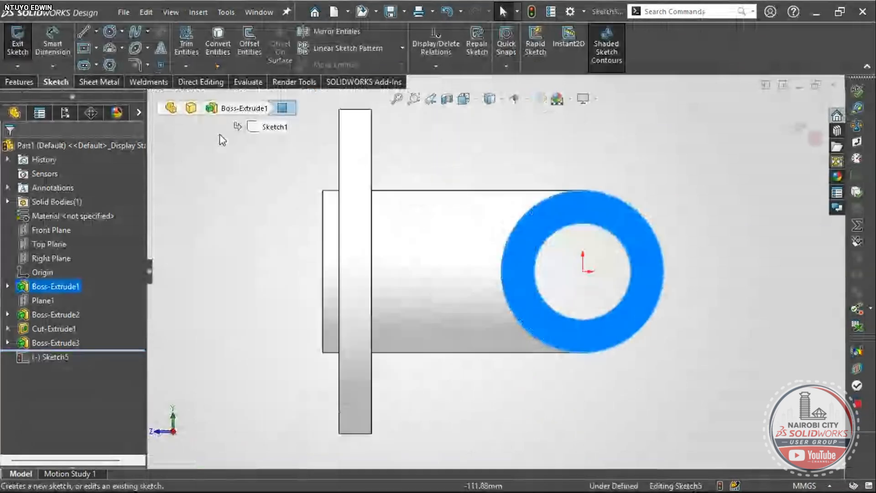
# - Draw a Ø65 circle centred on the origin and begin an Extruded Boss/Base
pyautogui.click(109, 31)
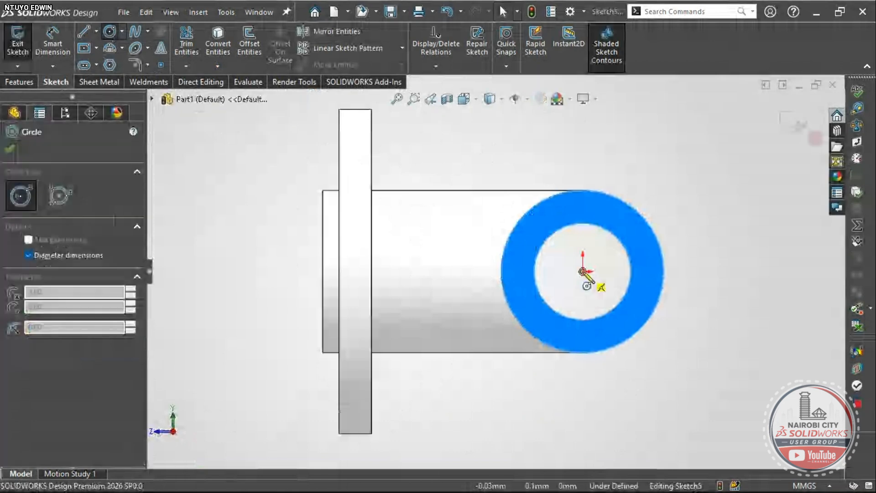
pyautogui.click(582, 271)
pyautogui.write('65')
pyautogui.press('Return')
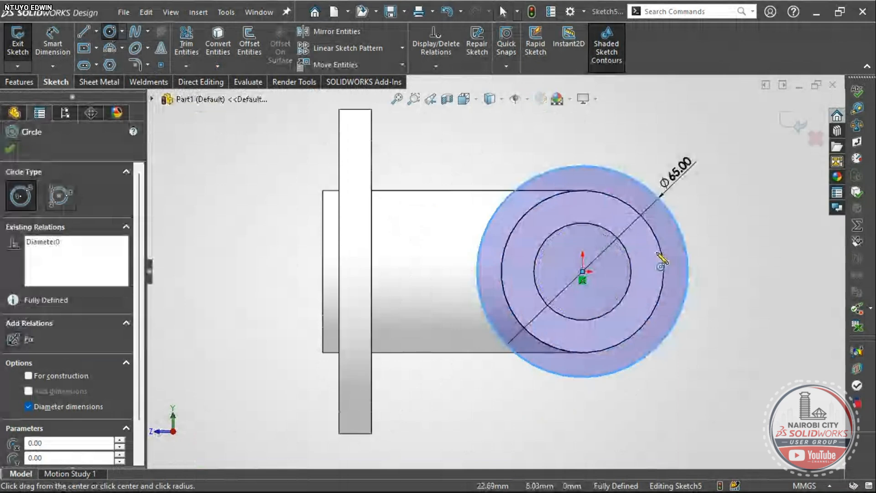
pyautogui.press('Escape')
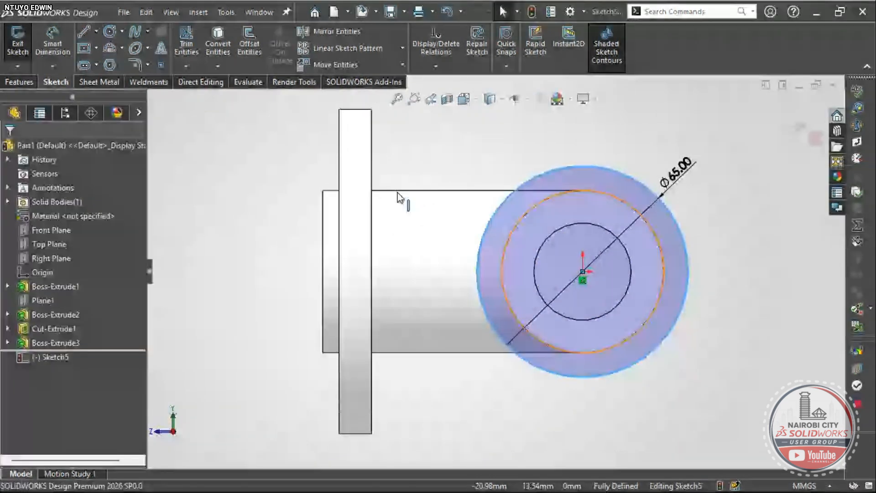
pyautogui.click(19, 81)
pyautogui.click(59, 44)
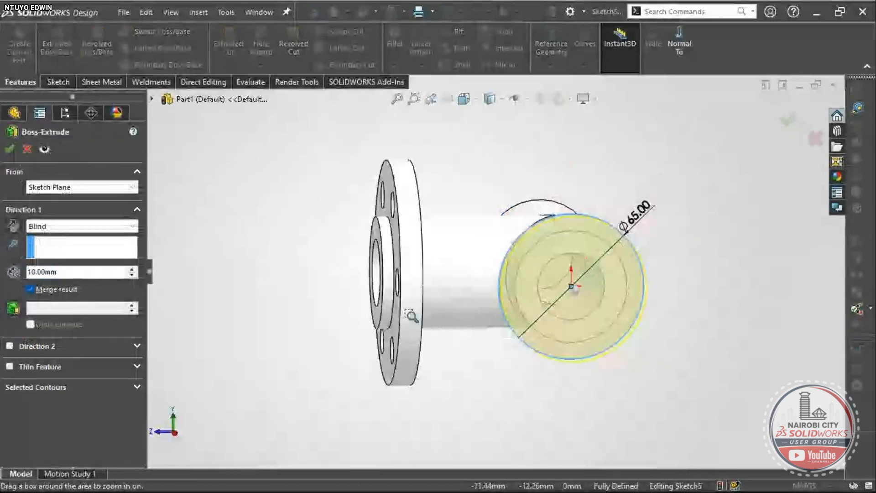
# - Reverse the boss toward the tee, start it from a 5 mm offset, and accept 10 mm blind
pyautogui.moveTo(410, 315); pyautogui.dragTo(647, 301, button='middle')
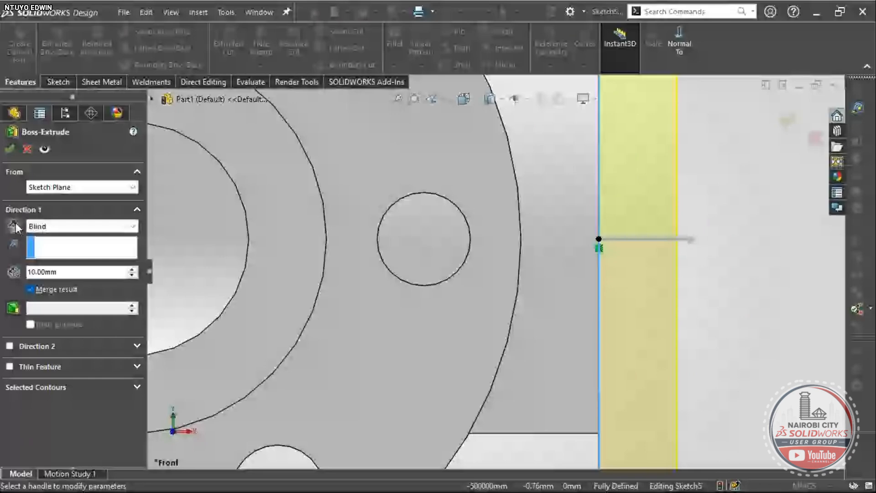
pyautogui.click(14, 226)
pyautogui.scroll(-2, 583, 229)
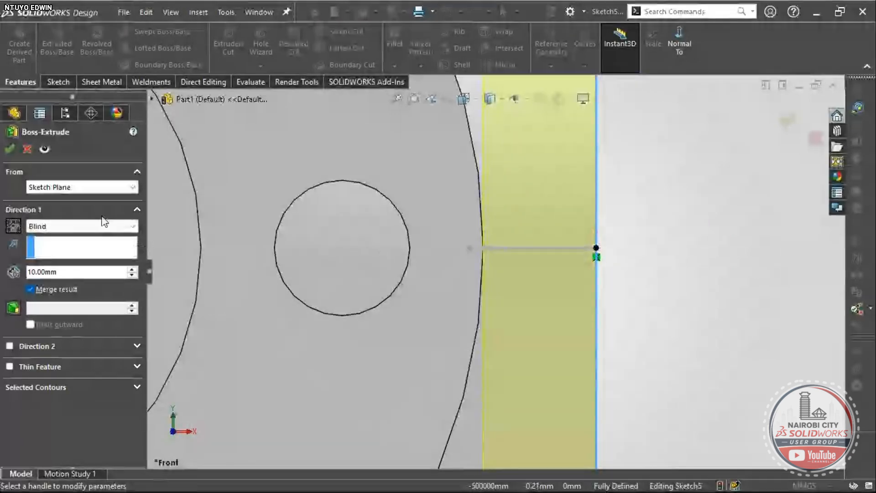
pyautogui.click(64, 187)
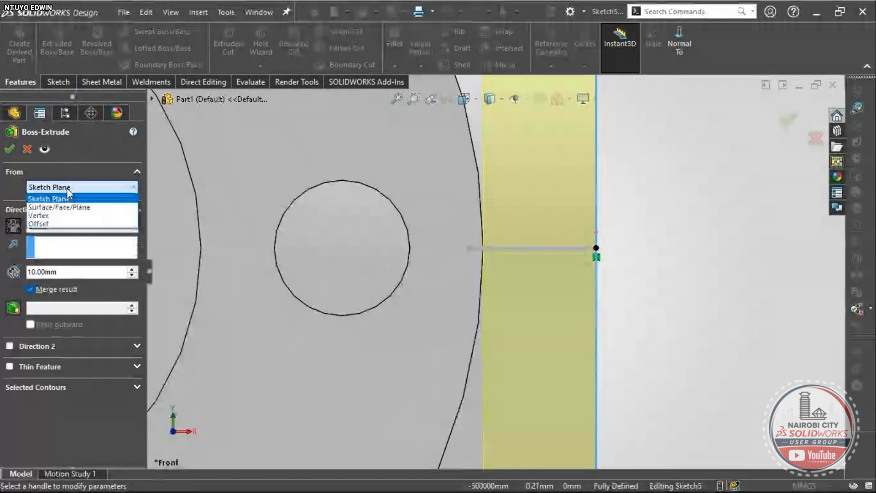
pyautogui.click(56, 222)
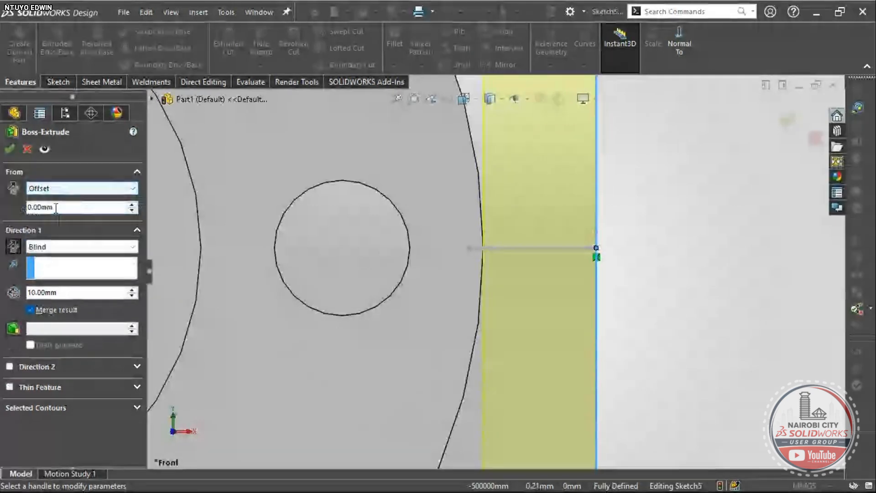
pyautogui.doubleClick(55, 207)
pyautogui.write('5')
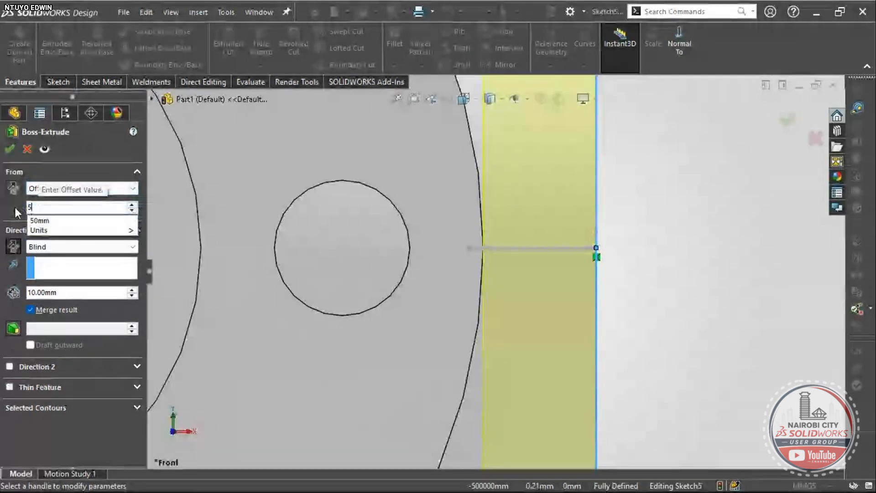
pyautogui.press('Return')
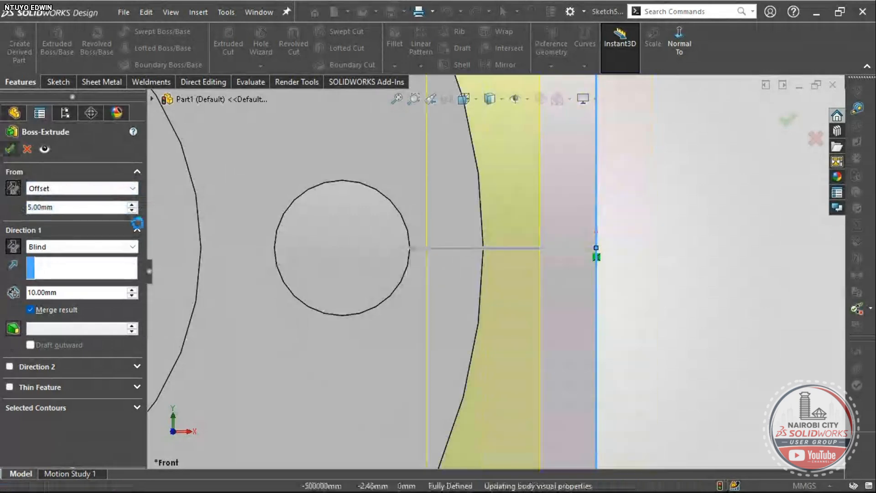
pyautogui.press('Return')
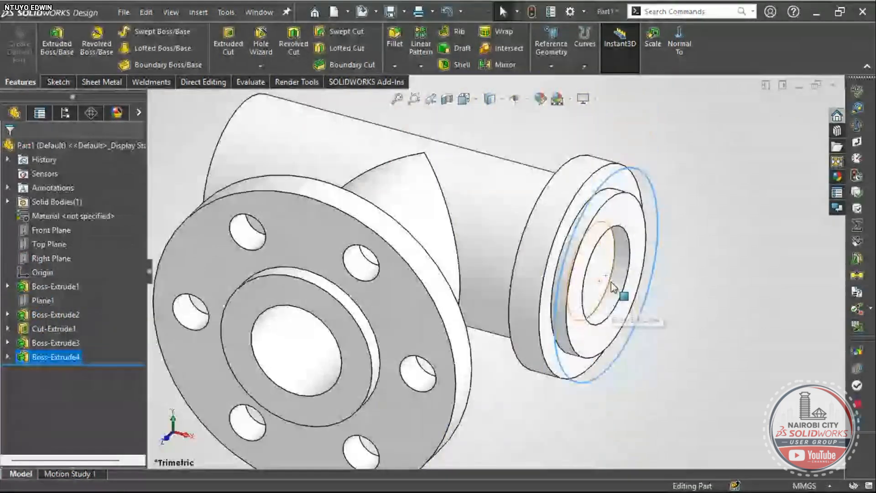
# - Cut the tee open with a section view through the new flange
pyautogui.moveTo(611, 287); pyautogui.dragTo(725, 365, button='middle')
pyautogui.scroll(-3, 600, 276)
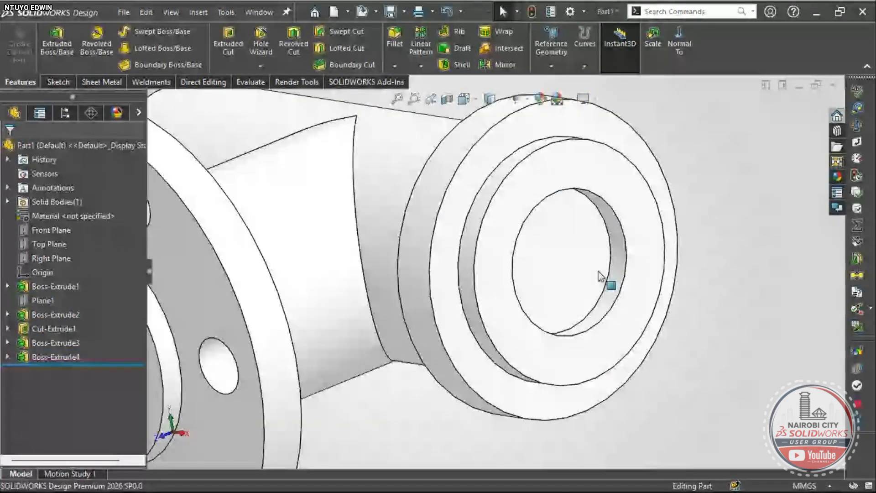
pyautogui.click(599, 276)
pyautogui.scroll(5, 609, 328)
pyautogui.moveTo(612, 346); pyautogui.dragTo(611, 254, button='right')
pyautogui.click(446, 100)
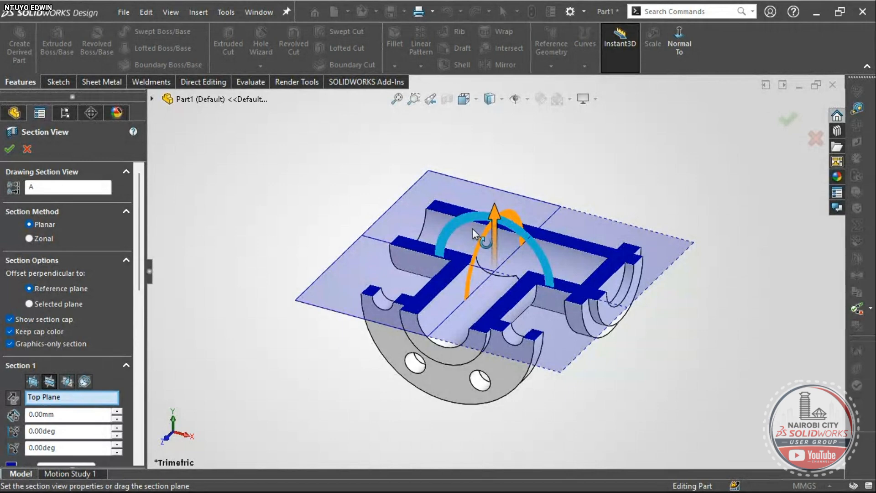
pyautogui.press('Return')
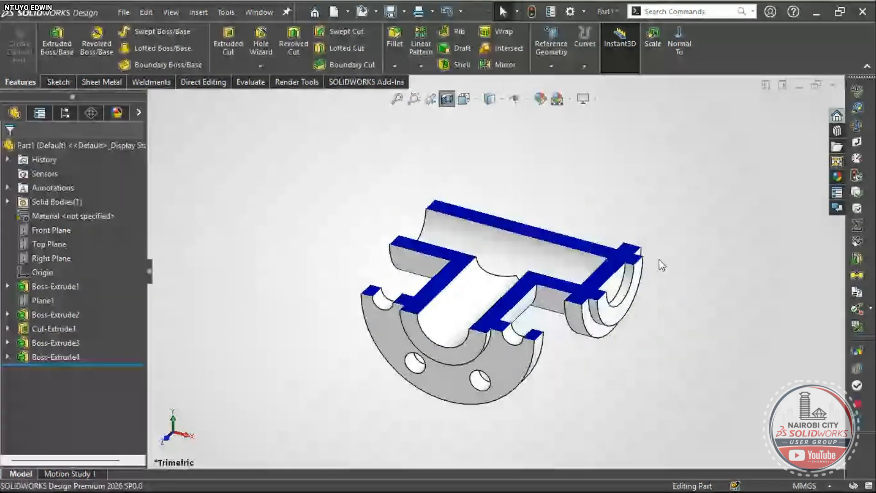
# - Orbit the sectioned tee to examine the pipe end and the flange's circular face
pyautogui.scroll(-3, 514, 239)
pyautogui.moveTo(659, 259); pyautogui.dragTo(614, 293, button='middle')
pyautogui.scroll(-3, 617, 233)
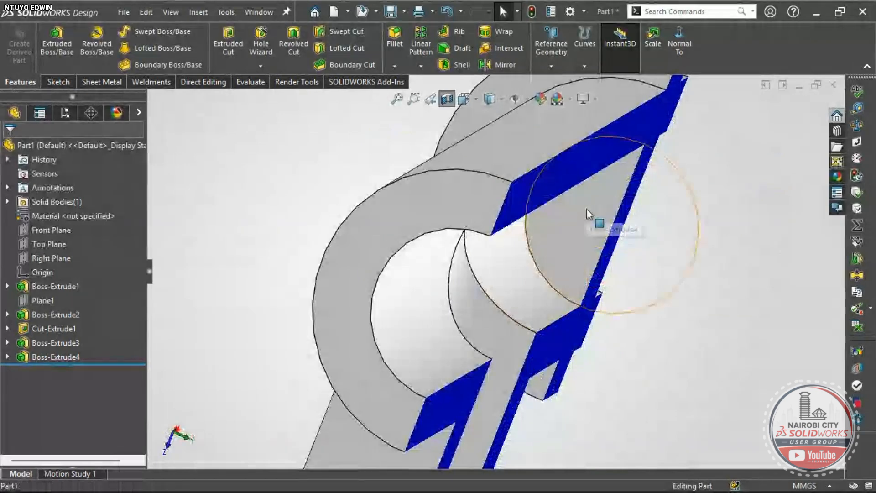
pyautogui.scroll(3, 587, 209)
pyautogui.moveTo(617, 260); pyautogui.dragTo(487, 221, button='middle')
pyautogui.scroll(5, 565, 231)
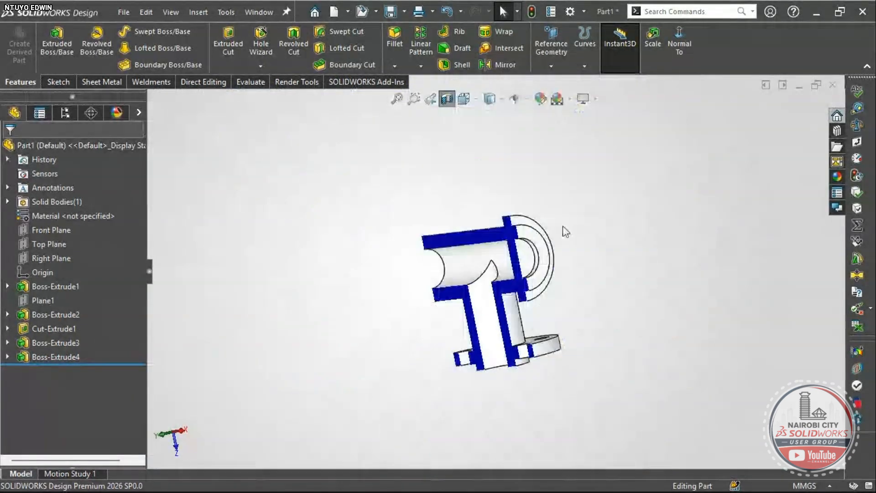
pyautogui.moveTo(566, 232); pyautogui.dragTo(491, 301, button='middle')
pyautogui.scroll(-4, 484, 296)
pyautogui.click(470, 287)
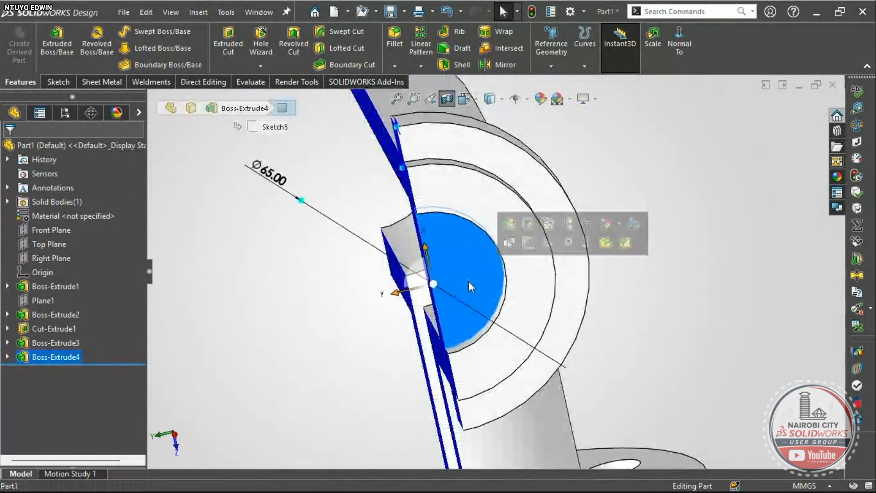
pyautogui.scroll(5, 470, 280)
# - Inspect the flange's front face, return to trimetric, and expand Boss-Extrude4 to show Sketch5
pyautogui.moveTo(299, 325); pyautogui.dragTo(326, 272, button='right')
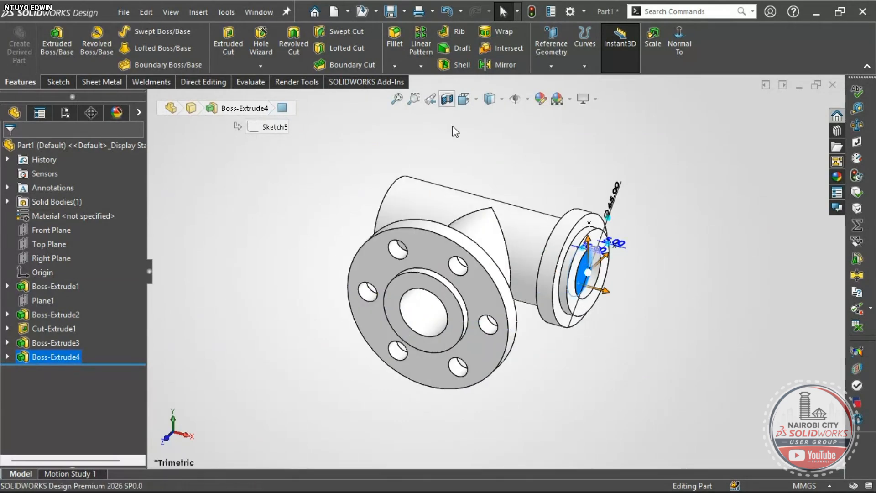
pyautogui.scroll(-5, 622, 286)
pyautogui.click(657, 275)
pyautogui.moveTo(549, 283); pyautogui.dragTo(516, 216, button='middle')
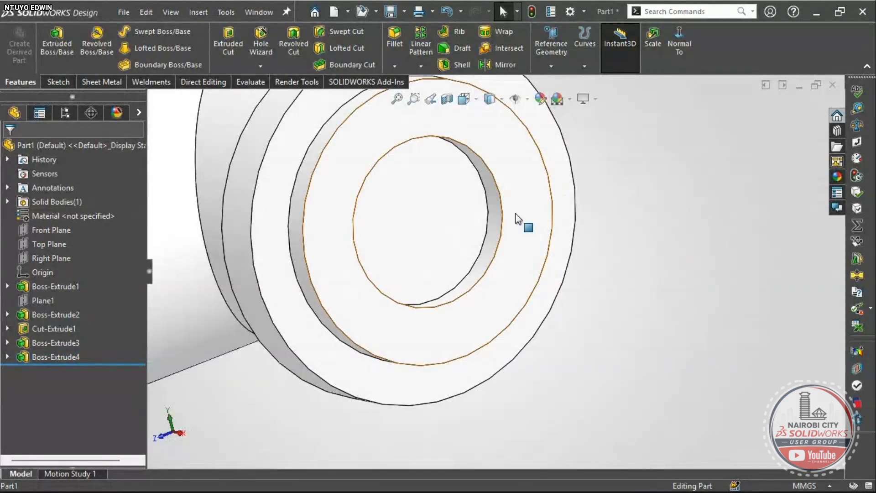
pyautogui.click(516, 213)
pyautogui.scroll(5, 458, 223)
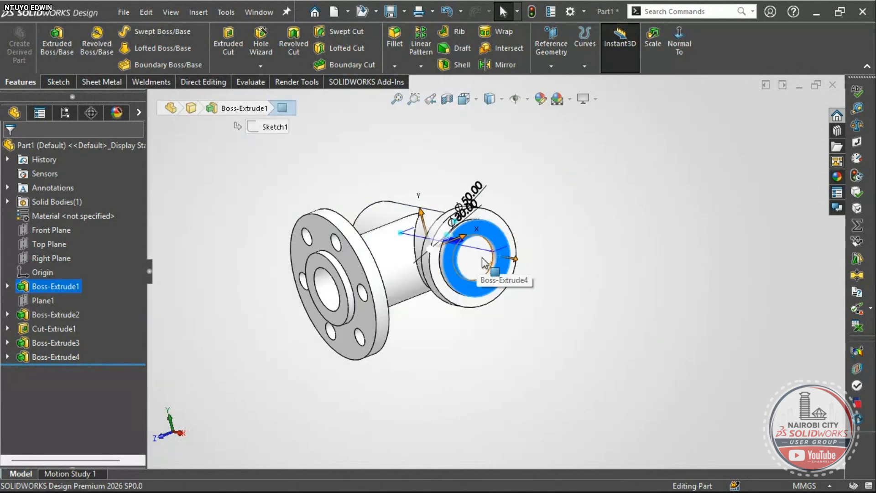
pyautogui.click(623, 351)
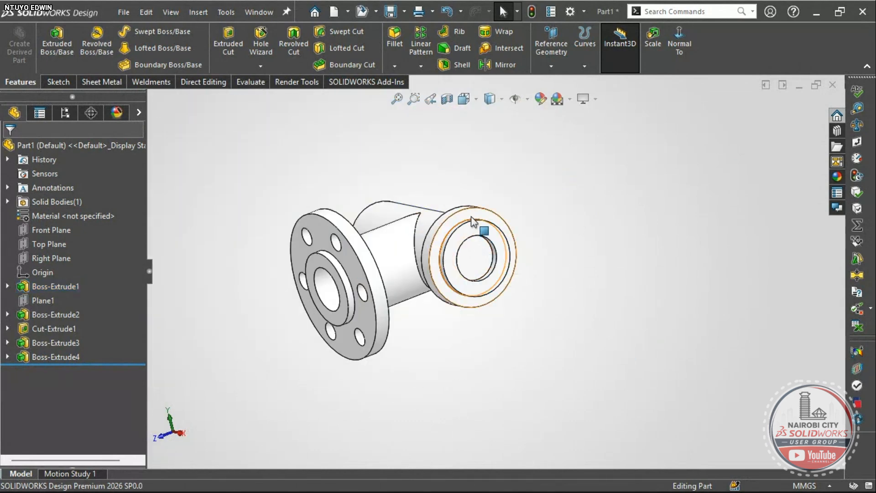
pyautogui.moveTo(622, 316); pyautogui.dragTo(658, 284, button='right')
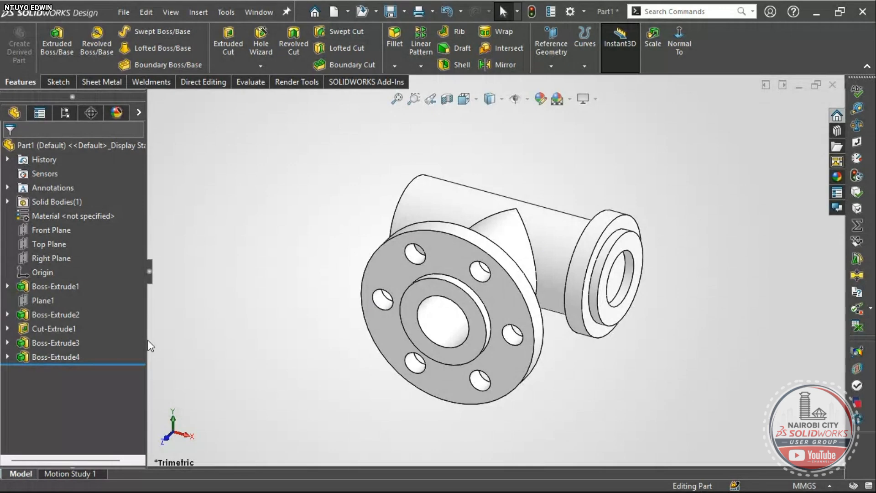
pyautogui.click(8, 357)
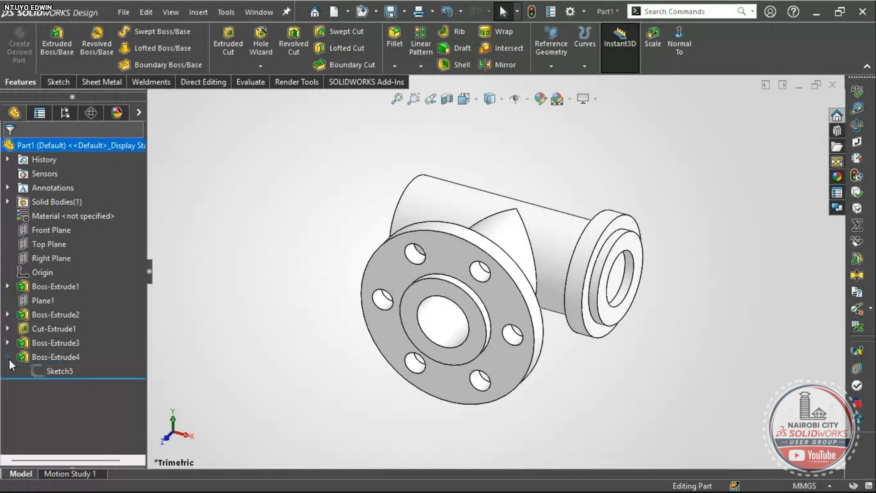
# - Edit Sketch5, convert the Ø50 pipe edge into it, and exit so Boss-Extrude4 rebuilds as a ring
pyautogui.rightClick(58, 371)
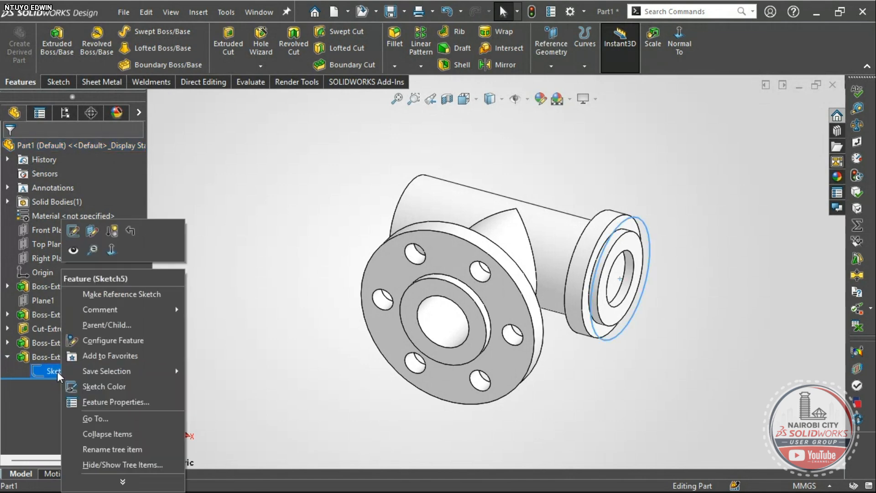
pyautogui.click(73, 230)
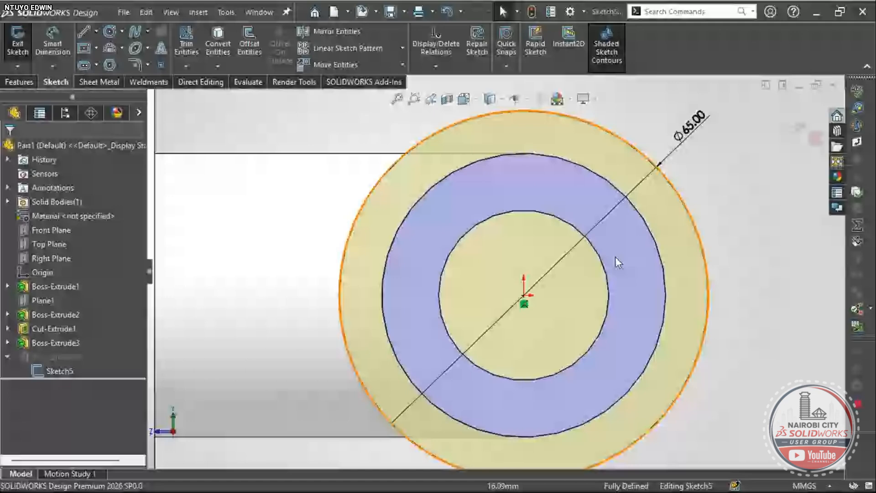
pyautogui.click(220, 48)
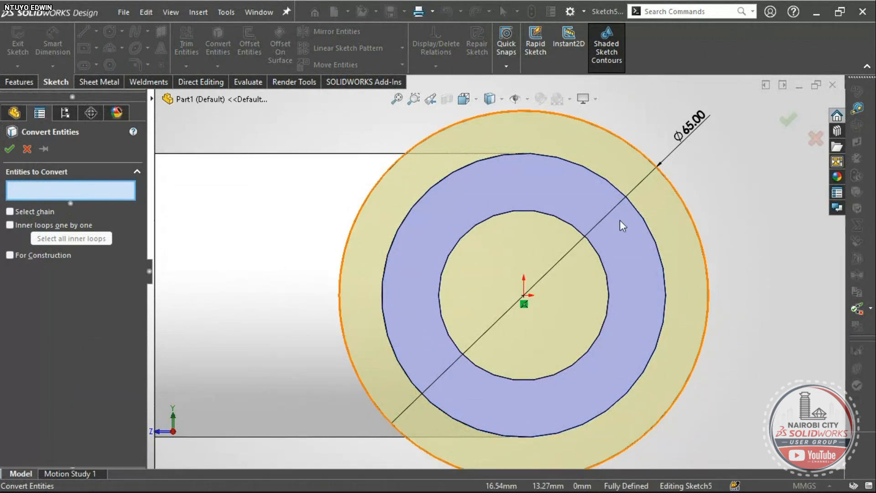
pyautogui.click(644, 224)
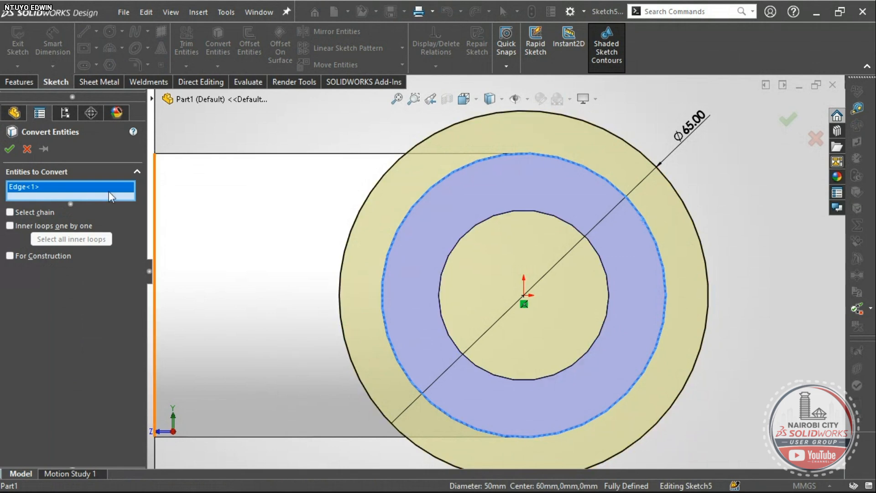
pyautogui.click(8, 153)
pyautogui.scroll(3, 517, 273)
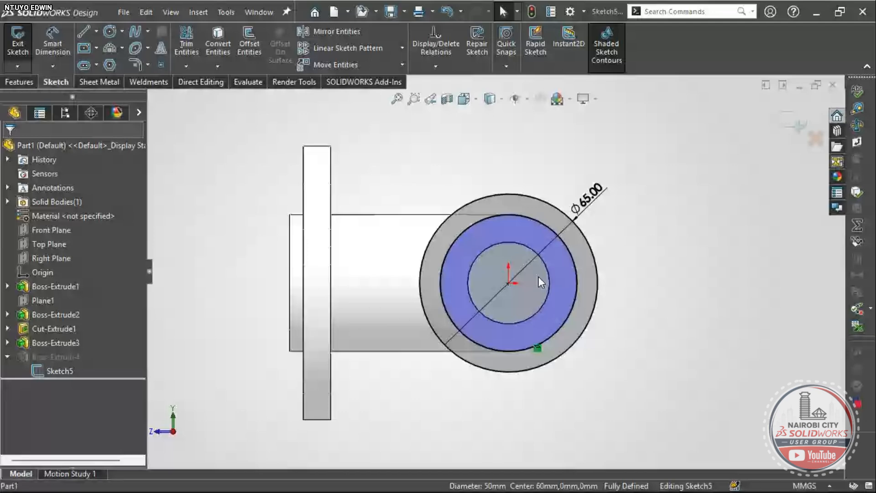
pyautogui.click(793, 126)
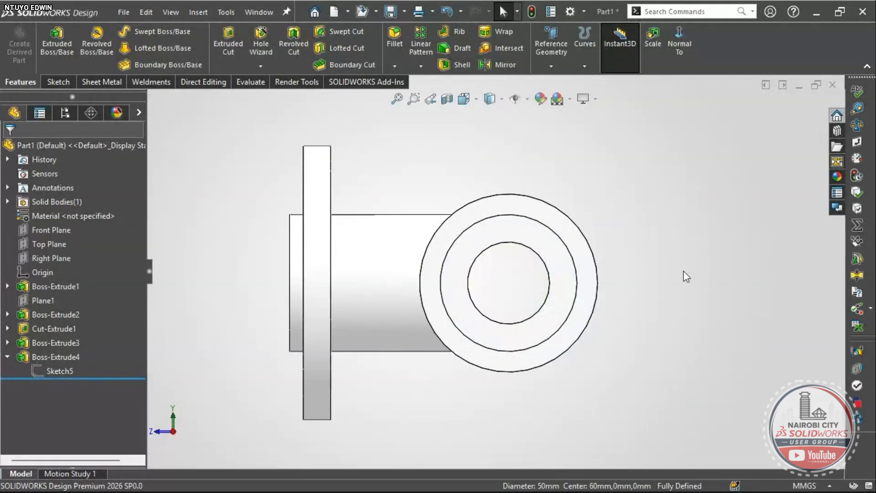
pyautogui.scroll(-1, 502, 274)
pyautogui.moveTo(488, 269); pyautogui.dragTo(574, 231, button='middle')
# - Orbit around the pipe end to inspect the ring's inner bore
pyautogui.click(660, 267)
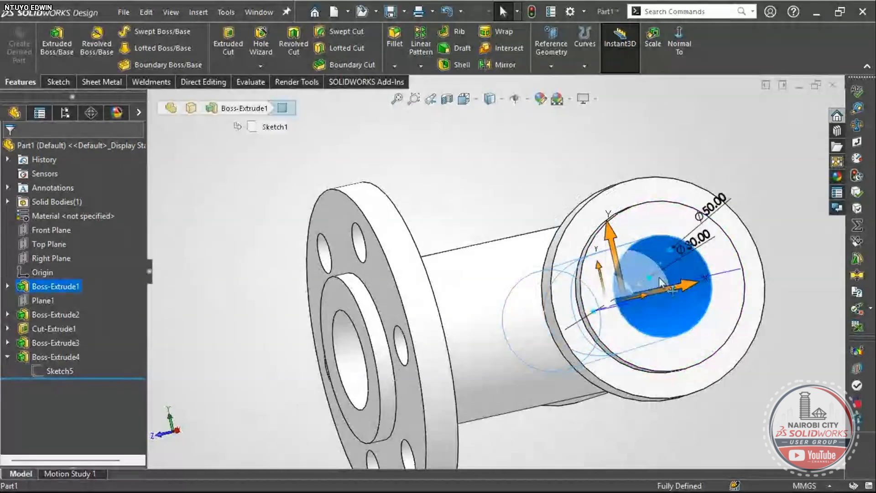
pyautogui.scroll(2, 659, 277)
pyautogui.moveTo(659, 277); pyautogui.dragTo(590, 309, button='middle')
pyautogui.moveTo(523, 326); pyautogui.dragTo(544, 273, button='middle')
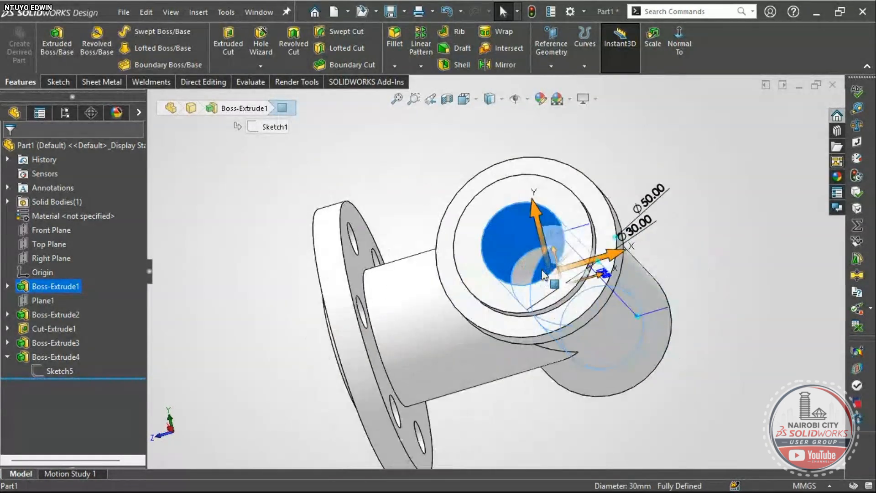
pyautogui.click(237, 274)
pyautogui.moveTo(246, 326); pyautogui.dragTo(320, 283, button='right')
# - Edit Boss-Extrude4, confirm the 5 mm offset start and 10 mm blind depth, and accept
pyautogui.rightClick(64, 356)
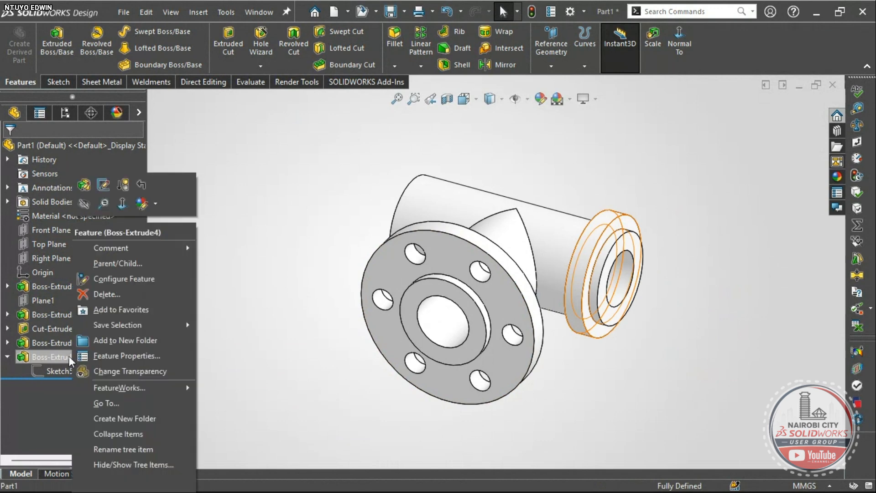
pyautogui.click(103, 185)
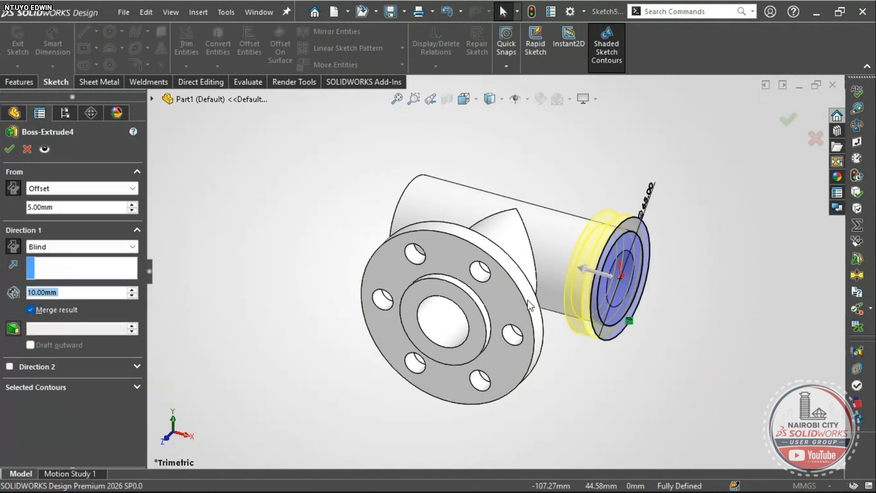
pyautogui.scroll(-3, 596, 261)
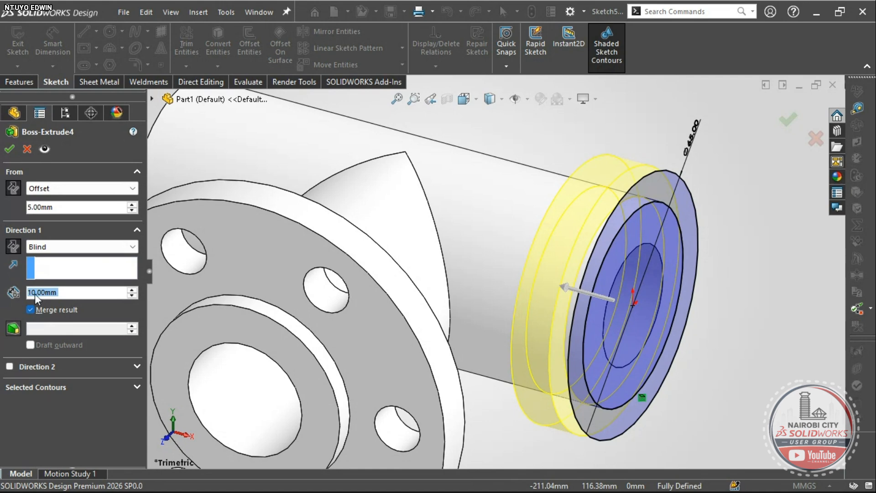
pyautogui.click(9, 152)
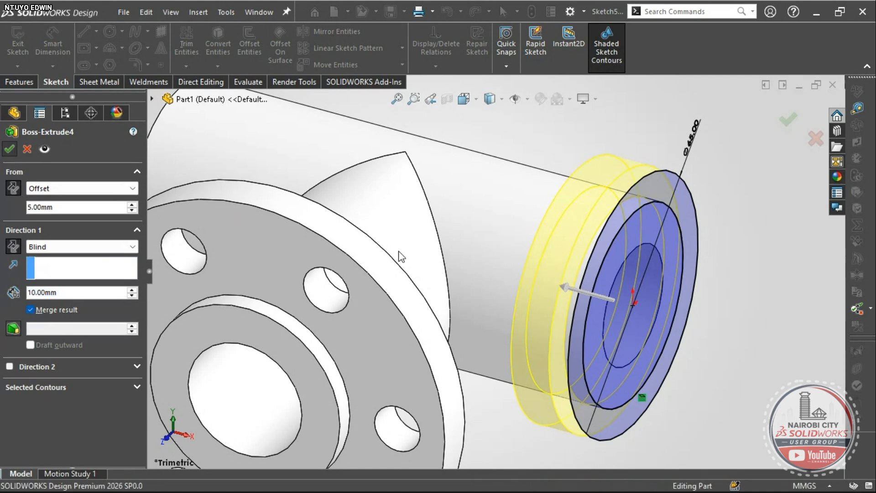
pyautogui.scroll(6, 492, 271)
pyautogui.moveTo(617, 379); pyautogui.dragTo(640, 333, button='right')
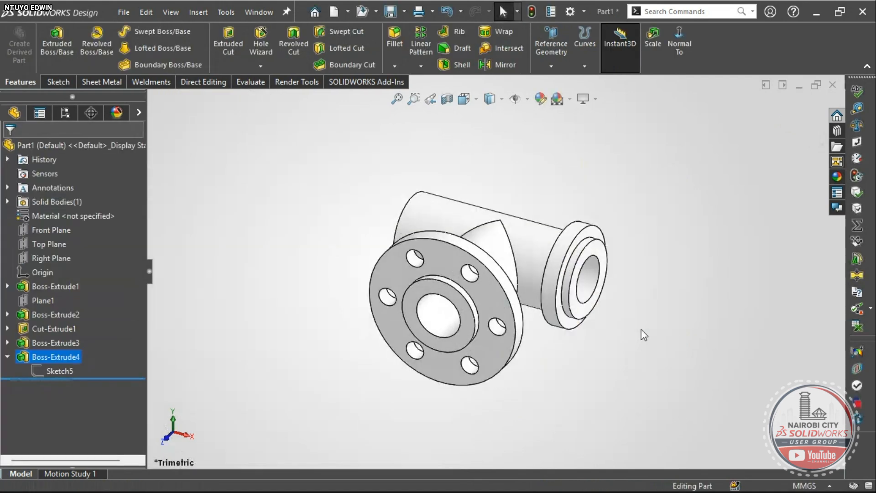
pyautogui.moveTo(442, 245)
pyautogui.mouseDown(button='middle')
pyautogui.moveTo(450, 195)
pyautogui.moveTo(449, 242)
pyautogui.mouseUp(button='middle')
pyautogui.scroll(-5, 447, 239)
pyautogui.click(445, 236)
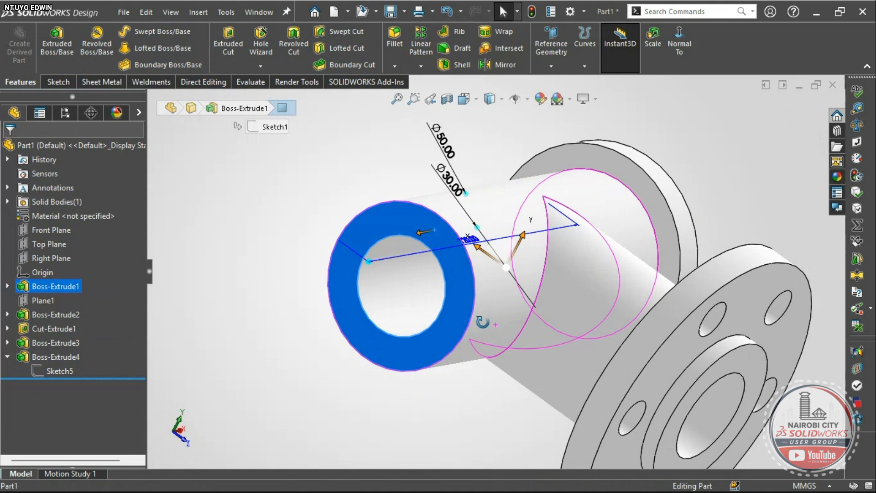
pyautogui.press('Escape')
pyautogui.press('f')
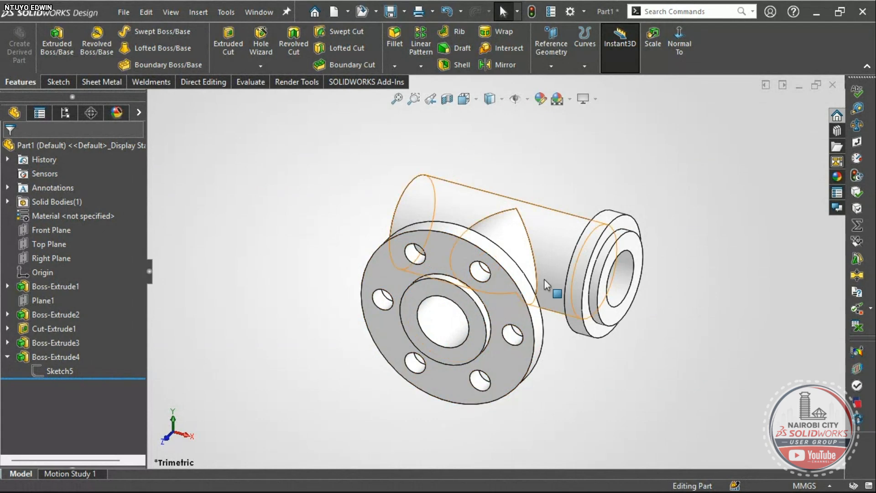
pyautogui.scroll(-2, 599, 251)
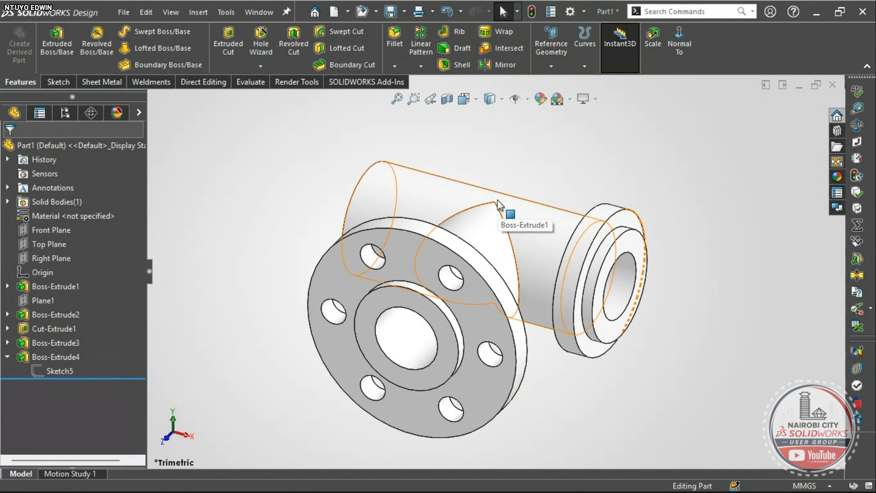
pyautogui.click(35, 286)
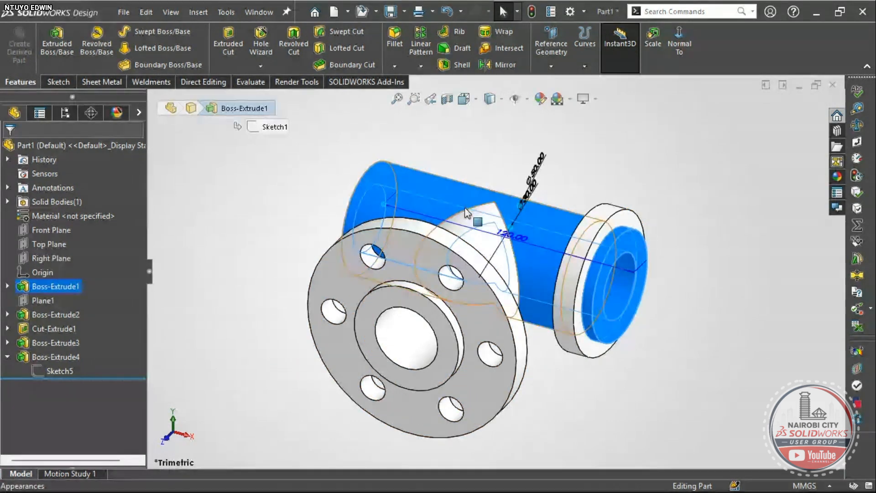
pyautogui.scroll(-3, 456, 187)
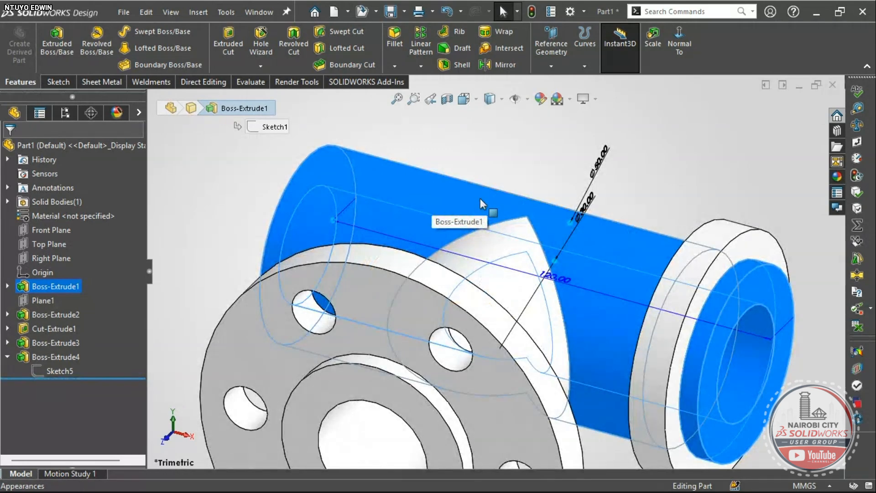
pyautogui.scroll(2, 518, 175)
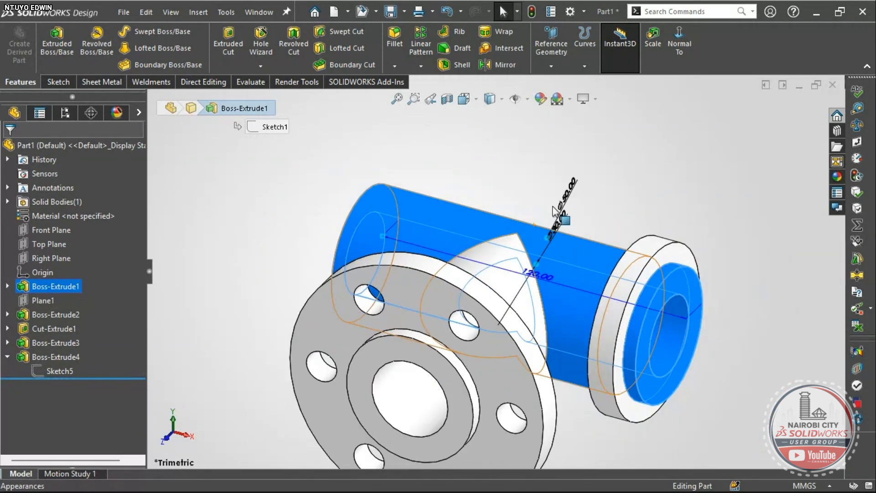
pyautogui.click(594, 179)
pyautogui.scroll(2, 557, 224)
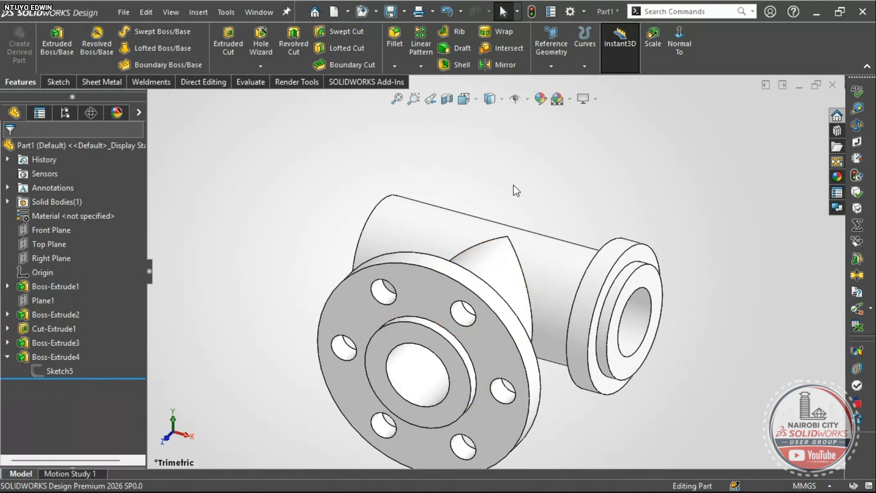
# - Start a Mirror with the Right Plane as mirror plane, replacing the mistaken Front Plane
pyautogui.click(495, 67)
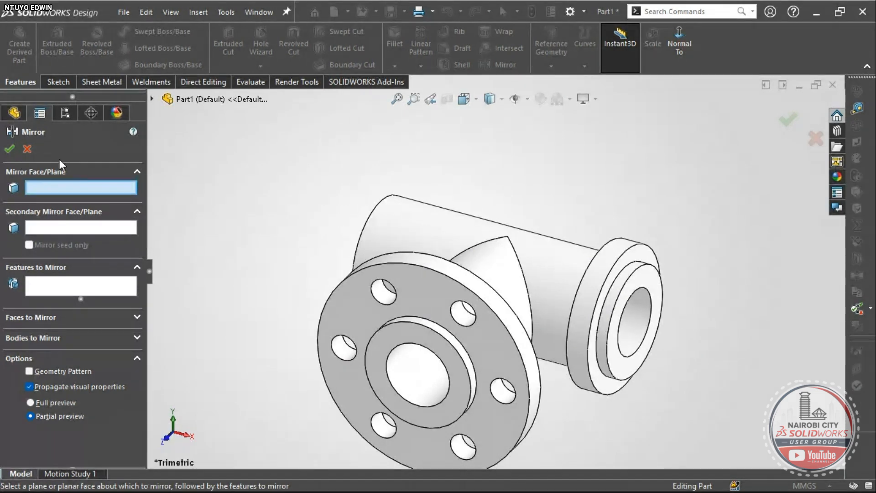
pyautogui.click(152, 99)
pyautogui.click(203, 187)
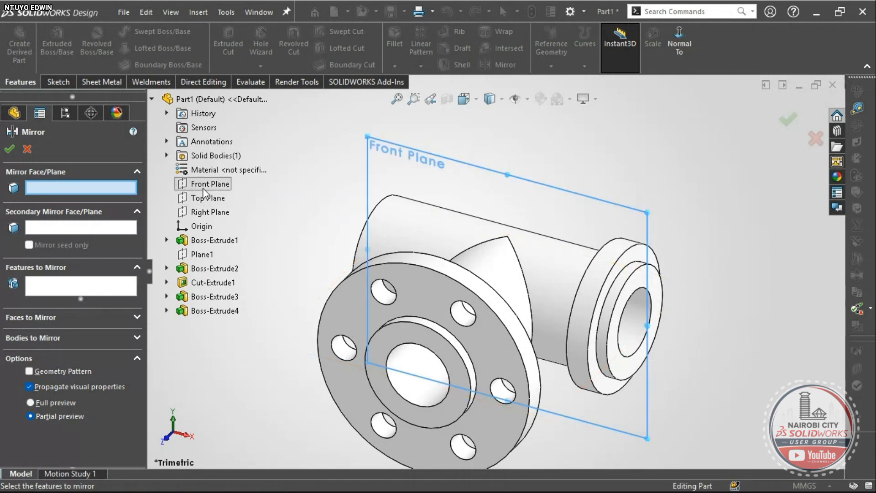
pyautogui.rightClick(92, 185)
pyautogui.click(120, 192)
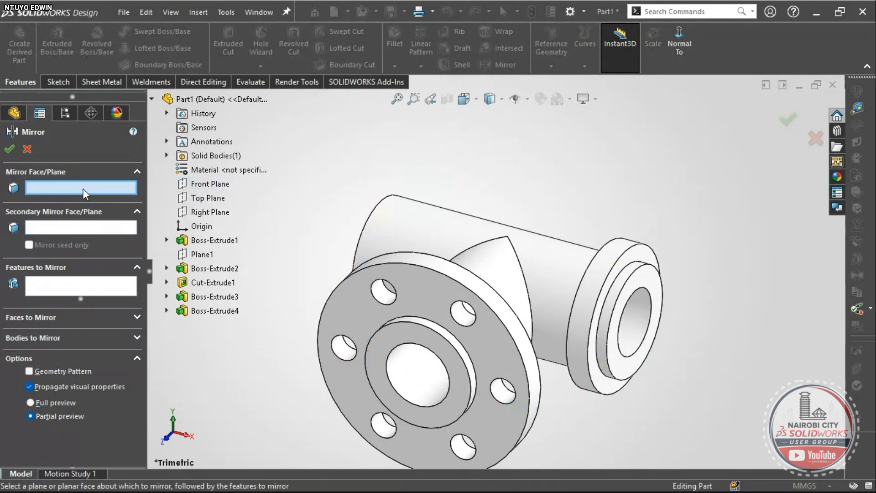
pyautogui.click(208, 211)
pyautogui.scroll(2, 539, 306)
pyautogui.scroll(2, 540, 307)
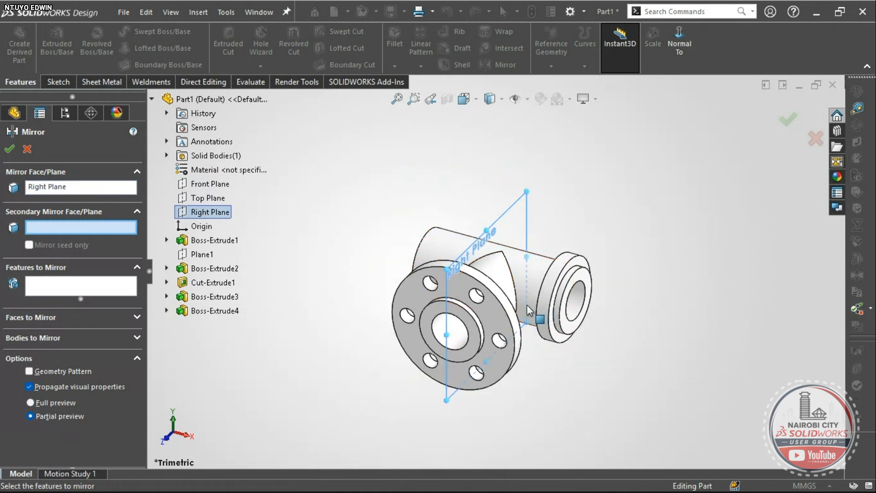
pyautogui.hotkey('ctrl', '5')
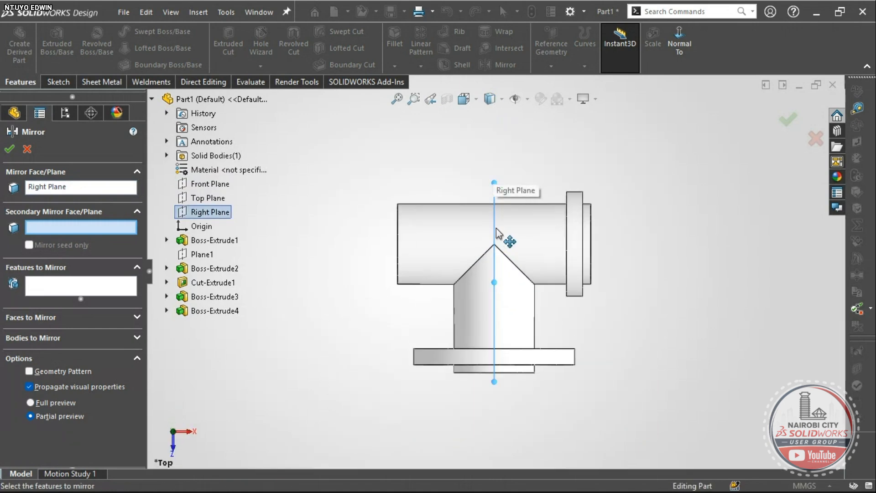
pyautogui.scroll(-3, 502, 226)
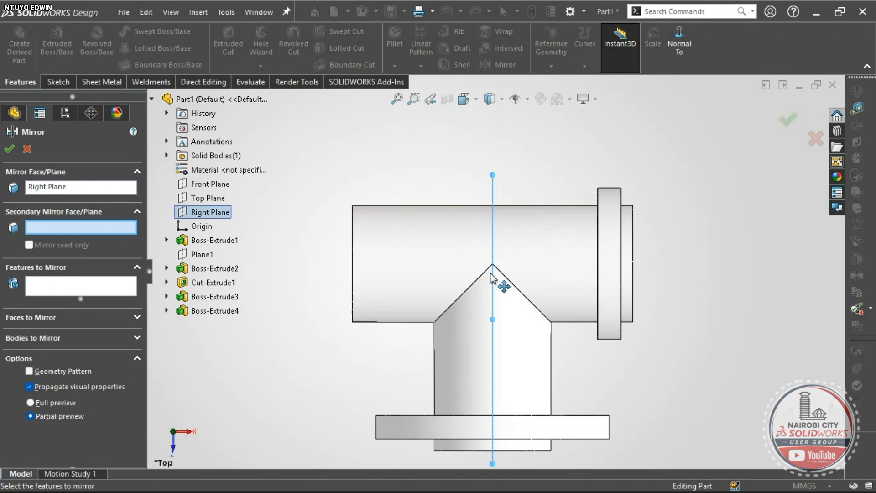
# - Mirror Boss-Extrude4 to the opposite pipe end, then switch to Hands on.pdf
pyautogui.click(51, 289)
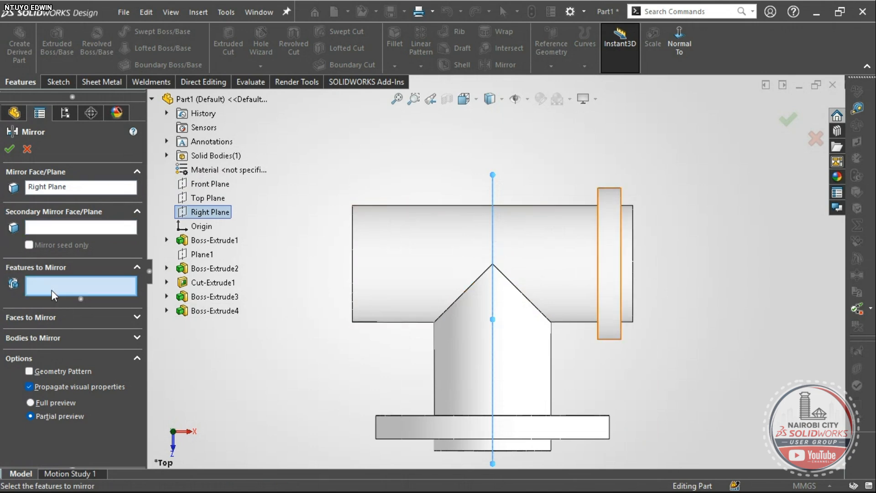
pyautogui.click(199, 310)
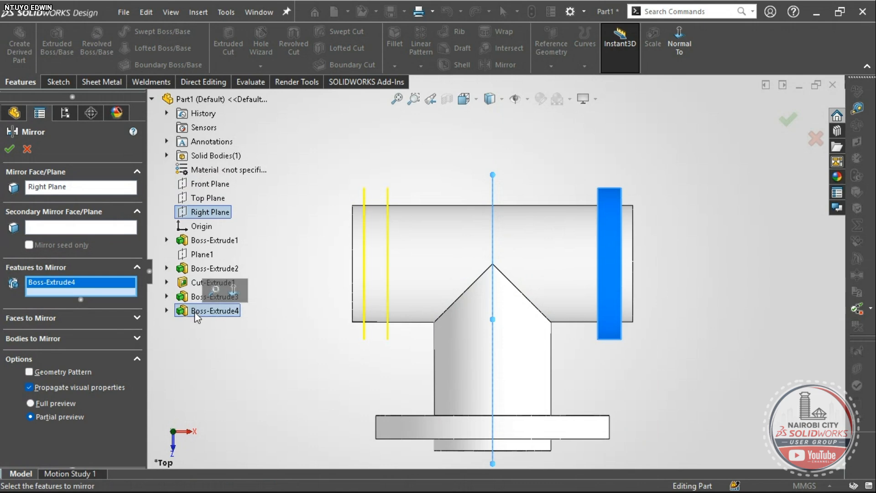
pyautogui.scroll(1, 350, 319)
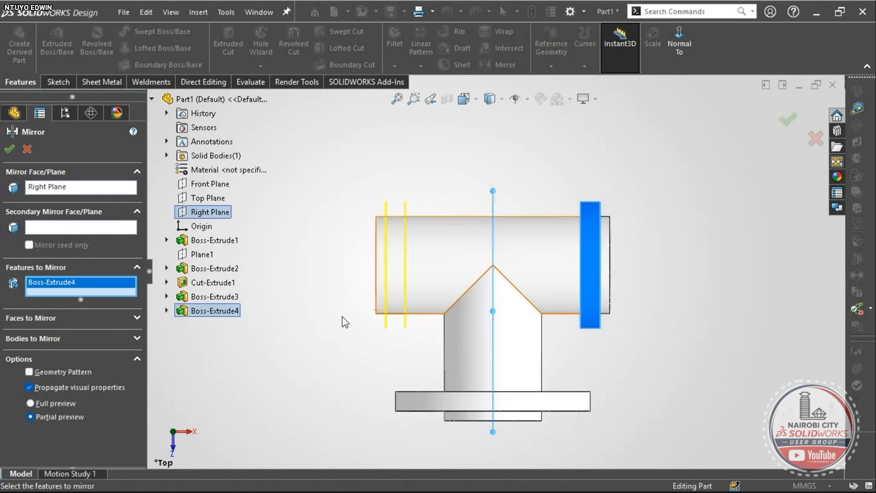
pyautogui.click(9, 148)
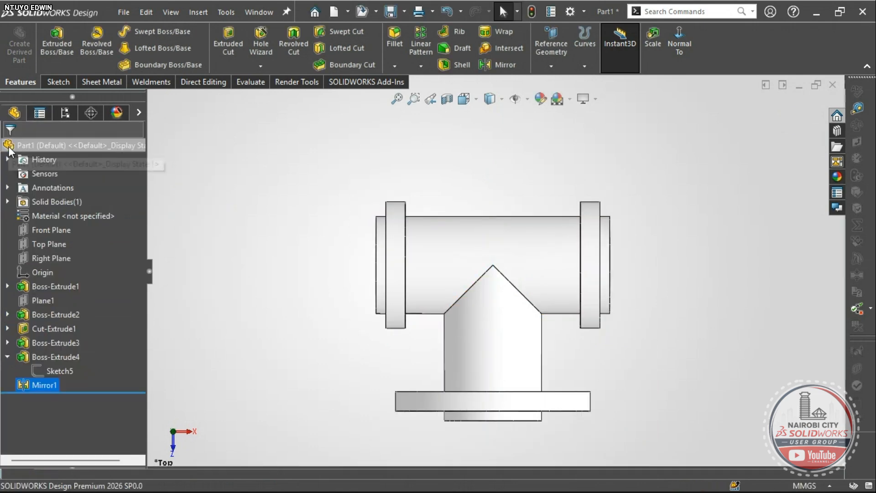
pyautogui.moveTo(411, 253)
pyautogui.mouseDown(button='middle')
pyautogui.moveTo(391, 221)
pyautogui.moveTo(462, 180)
pyautogui.moveTo(409, 268)
pyautogui.mouseUp(button='middle')
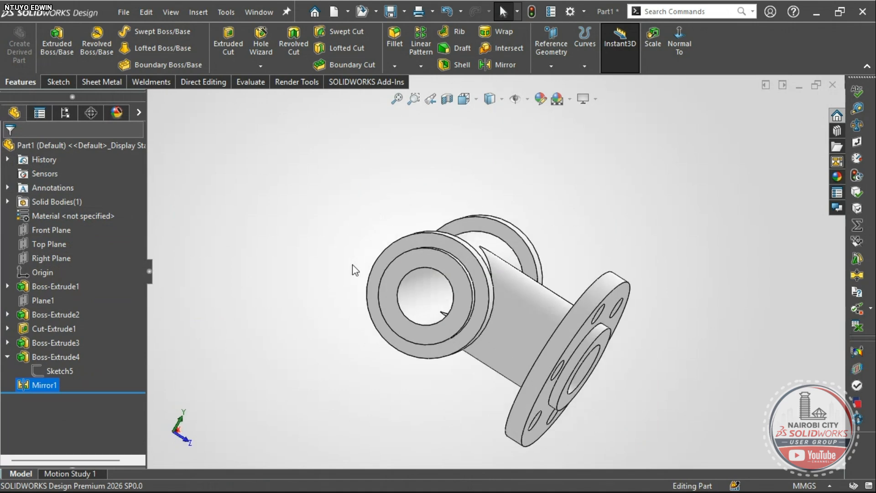
pyautogui.moveTo(261, 284); pyautogui.dragTo(300, 231, button='right')
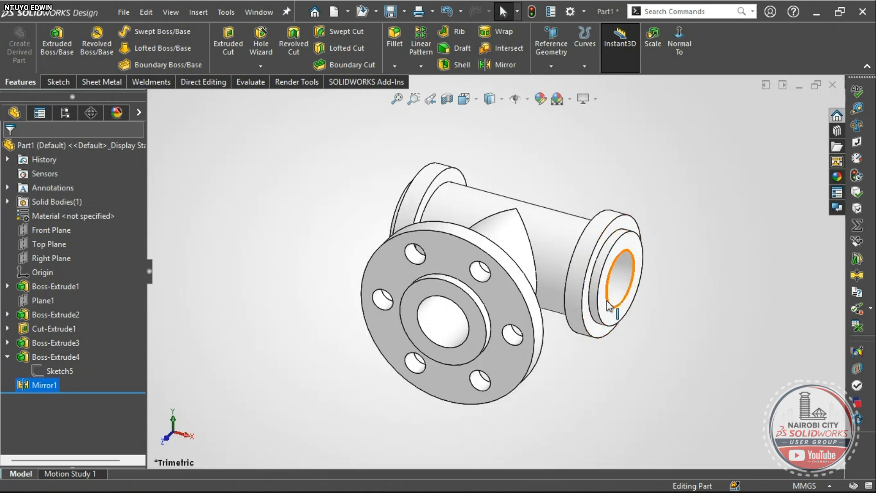
pyautogui.moveTo(583, 237)
pyautogui.mouseDown(button='middle')
pyautogui.moveTo(562, 260)
pyautogui.moveTo(585, 299)
pyautogui.mouseUp(button='middle')
pyautogui.hotkey('alt', 'Tab')
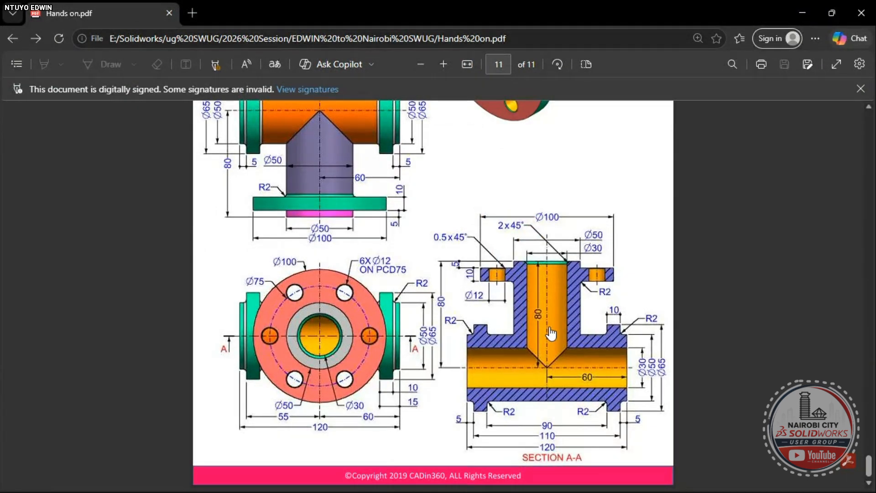
# - Scroll through the Exercise-198 pipe tee drawing in Hands on.pdf, then return to SOLIDWORKS
pyautogui.scroll(3, 550, 334)
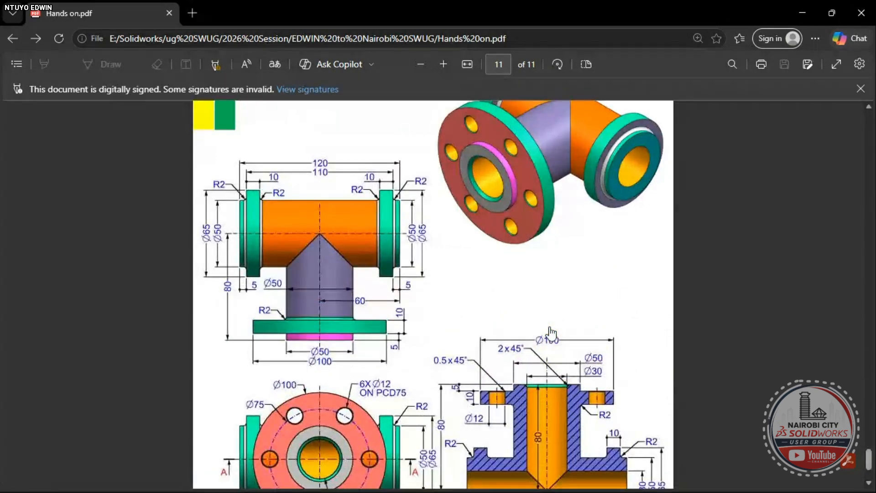
pyautogui.scroll(-2, 550, 334)
pyautogui.scroll(-2, 551, 334)
pyautogui.scroll(2, 556, 332)
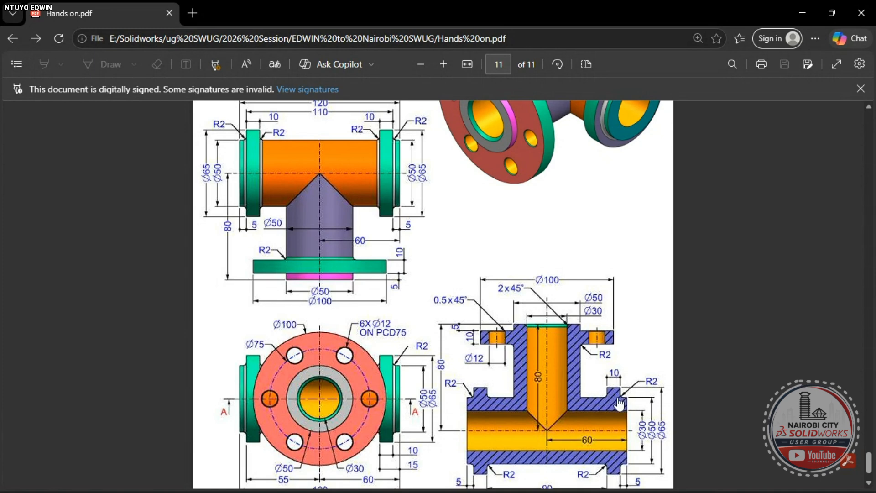
pyautogui.scroll(3, 621, 401)
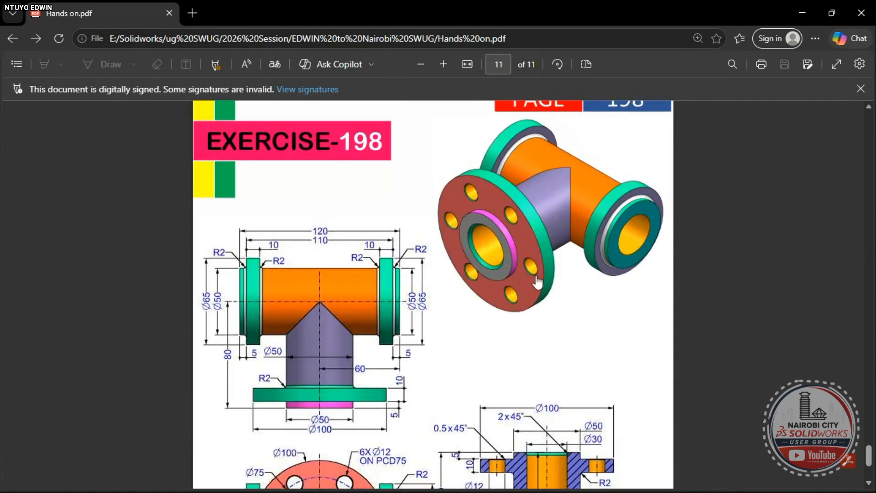
pyautogui.scroll(2, 522, 260)
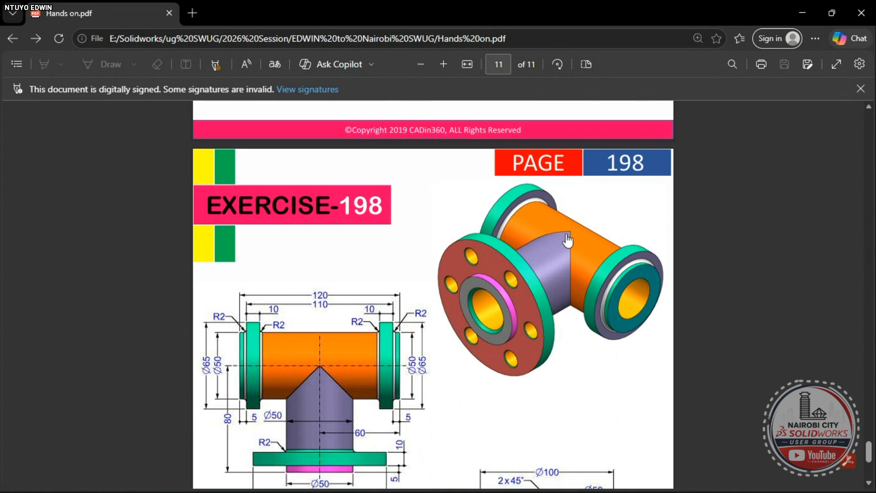
pyautogui.scroll(-2, 381, 347)
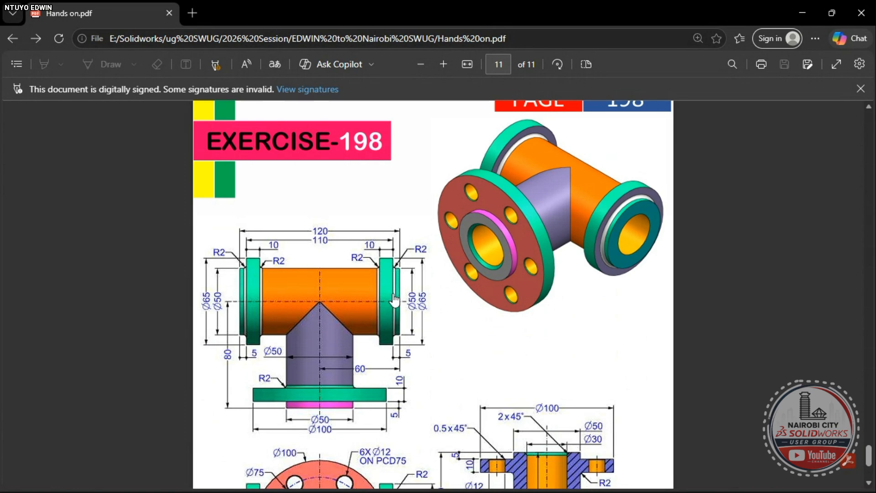
pyautogui.hotkey('alt', 'Tab')
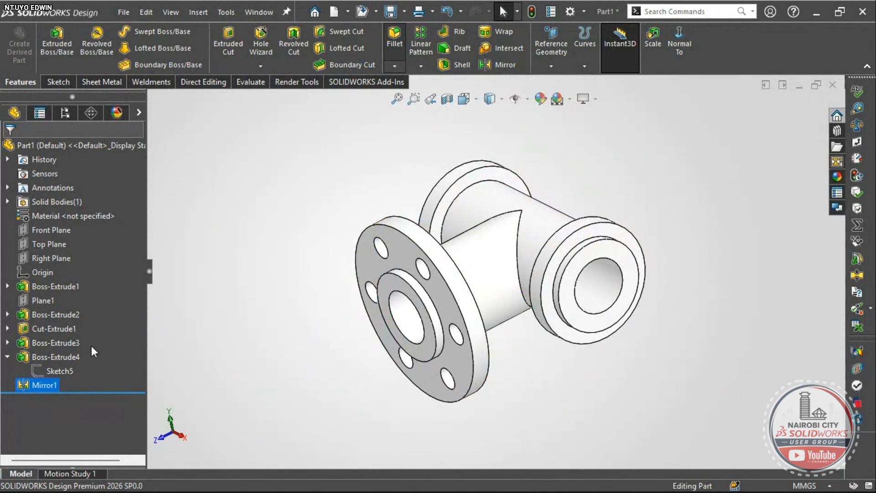
# - Start a constant-size, symmetric fillet with a 2 mm radius
pyautogui.click(394, 38)
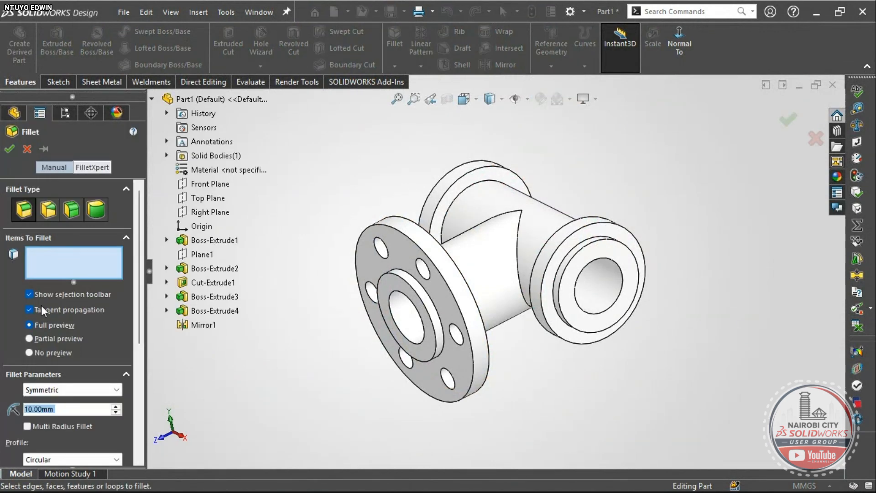
pyautogui.click(25, 213)
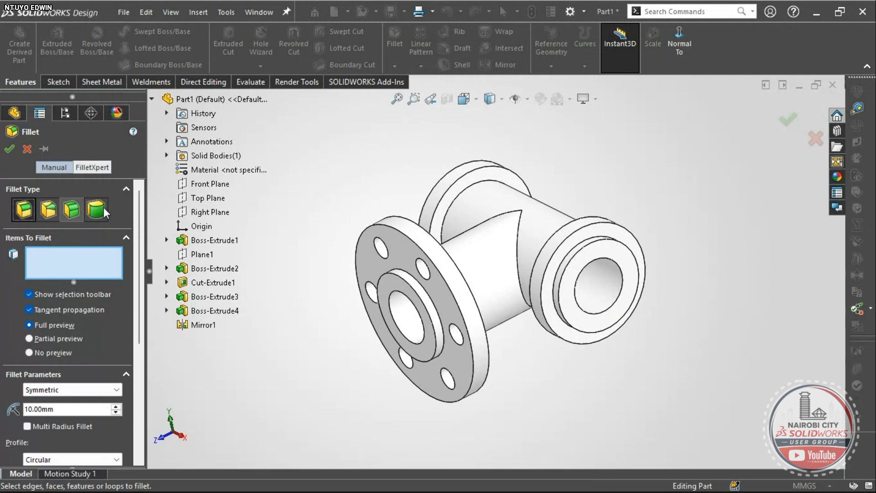
pyautogui.click(52, 390)
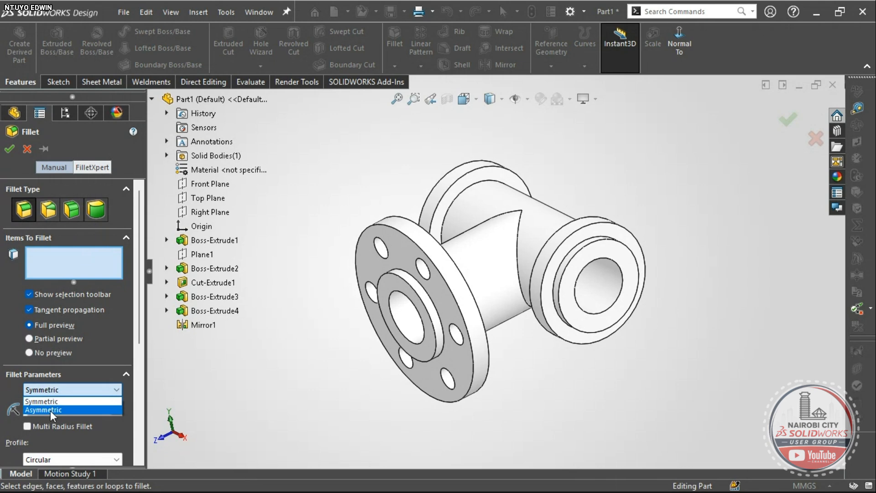
pyautogui.click(60, 391)
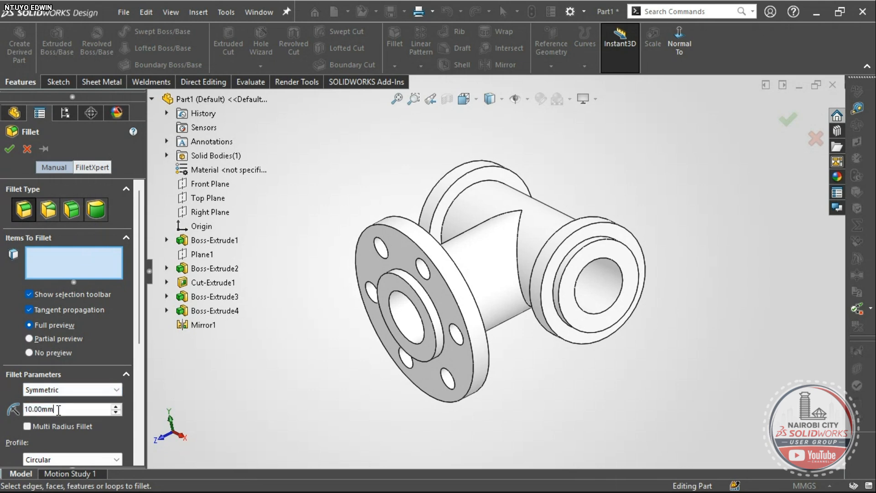
pyautogui.doubleClick(59, 409)
pyautogui.write('2')
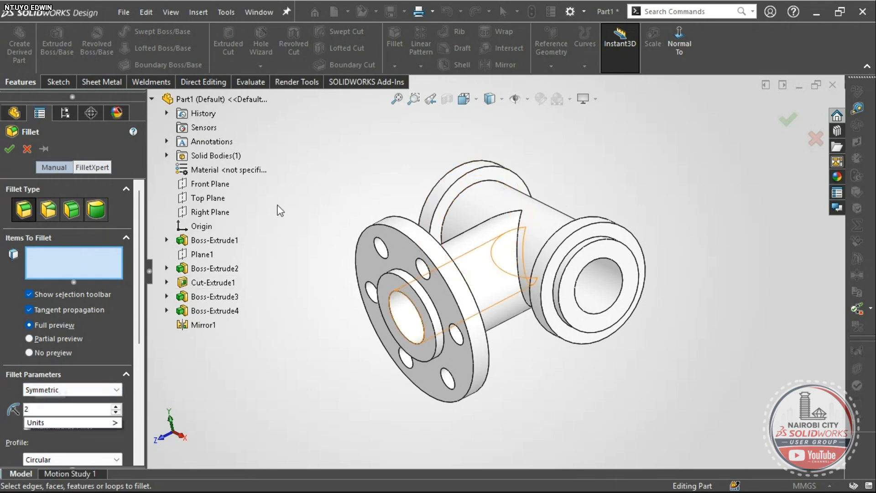
pyautogui.press('Return')
# - Add the first two flange edges to the 2 mm fillet
pyautogui.moveTo(341, 237); pyautogui.dragTo(322, 313, button='middle')
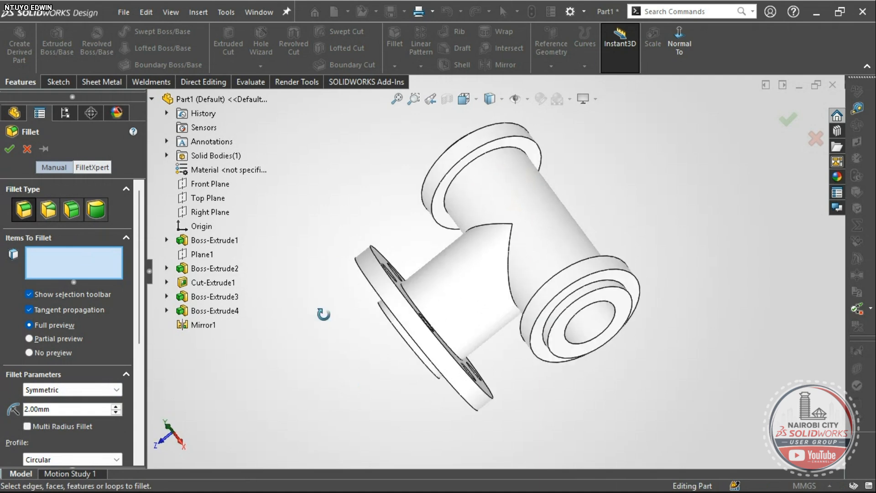
pyautogui.scroll(-10, 499, 176)
pyautogui.scroll(5, 469, 230)
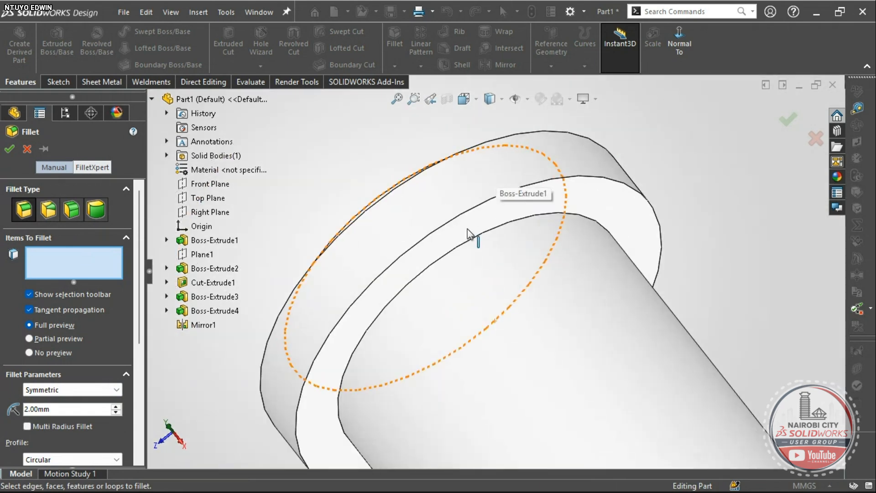
pyautogui.click(471, 246)
pyautogui.scroll(5, 471, 246)
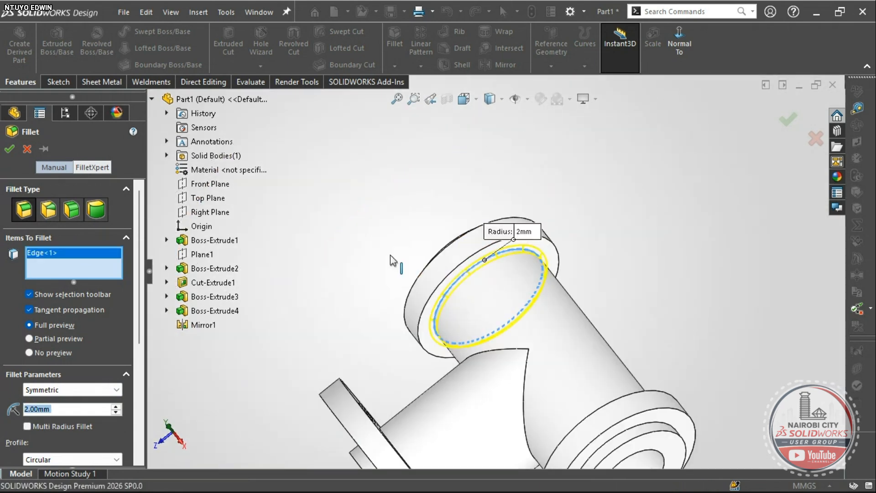
pyautogui.moveTo(471, 246); pyautogui.dragTo(459, 265, button='middle')
pyautogui.scroll(-5, 460, 265)
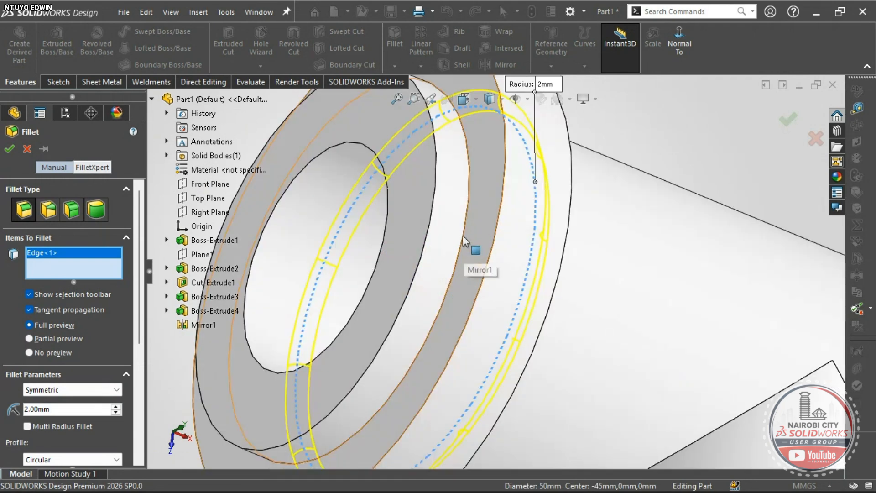
pyautogui.click(473, 241)
pyautogui.scroll(2, 465, 240)
pyautogui.scroll(3, 803, 326)
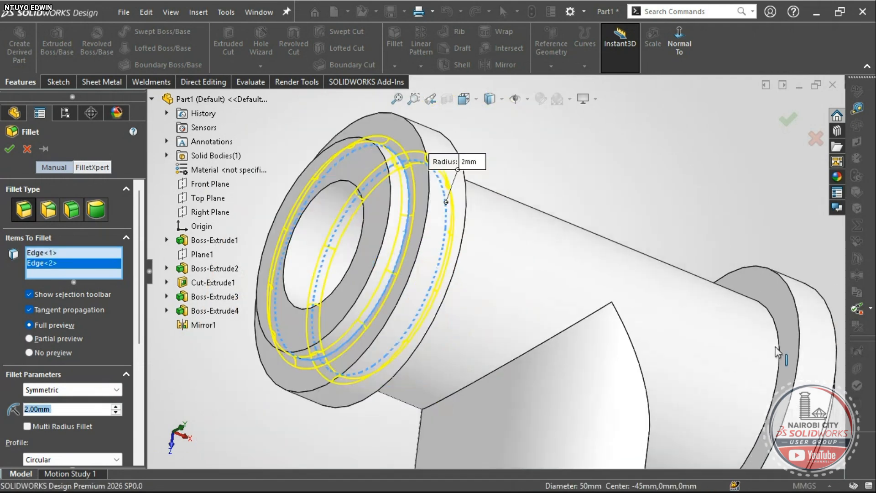
pyautogui.scroll(-6, 757, 342)
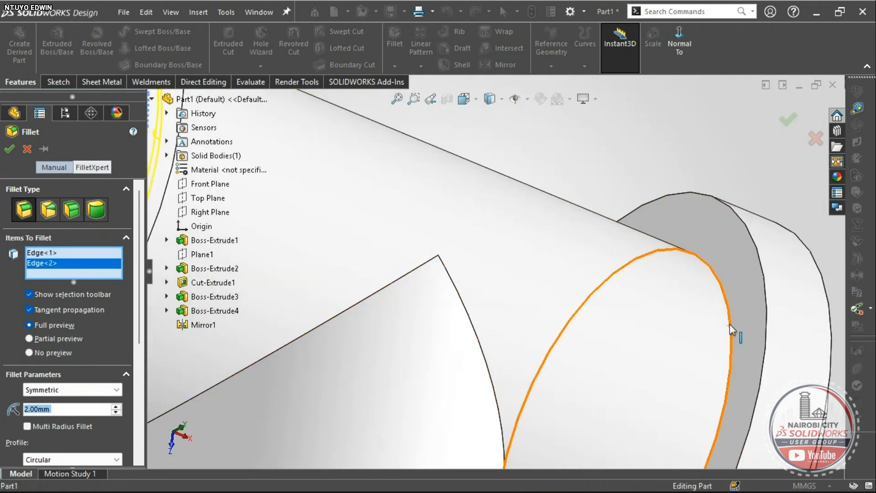
# - Add the right flange's pipe and inner edges and the branch-to-flange edge, then finish Fillet1
pyautogui.click(730, 331)
pyautogui.scroll(6, 703, 344)
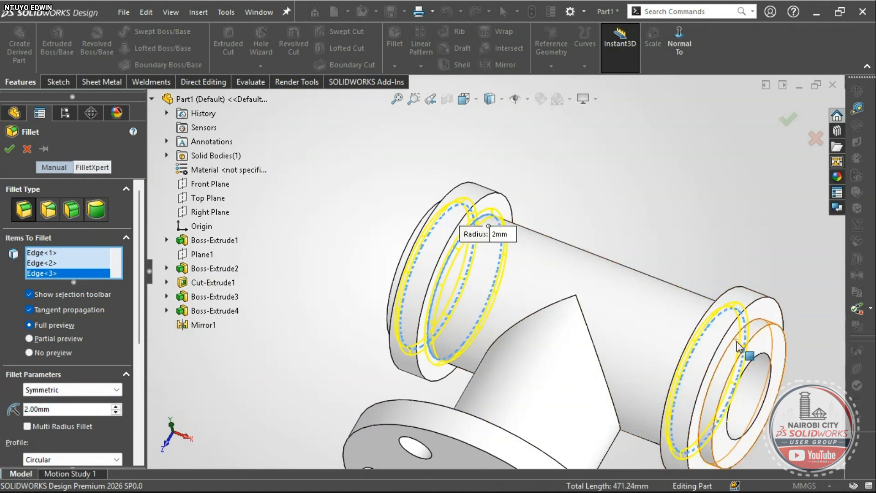
pyautogui.scroll(-5, 733, 299)
pyautogui.click(715, 280)
pyautogui.scroll(5, 714, 283)
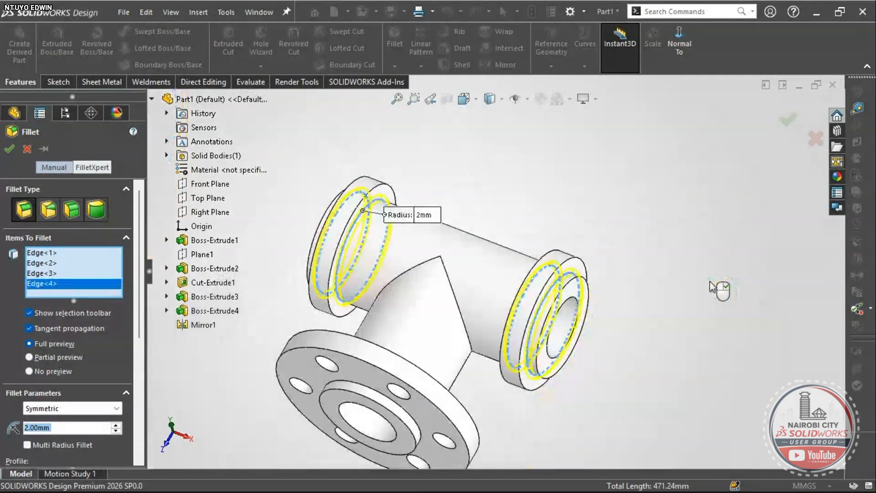
pyautogui.moveTo(710, 286); pyautogui.dragTo(460, 375, button='middle')
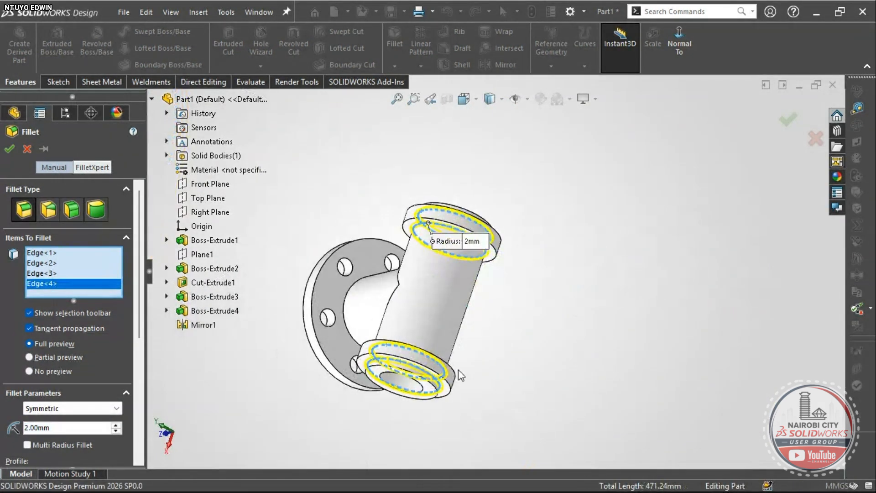
pyautogui.scroll(-3, 375, 310)
pyautogui.click(371, 301)
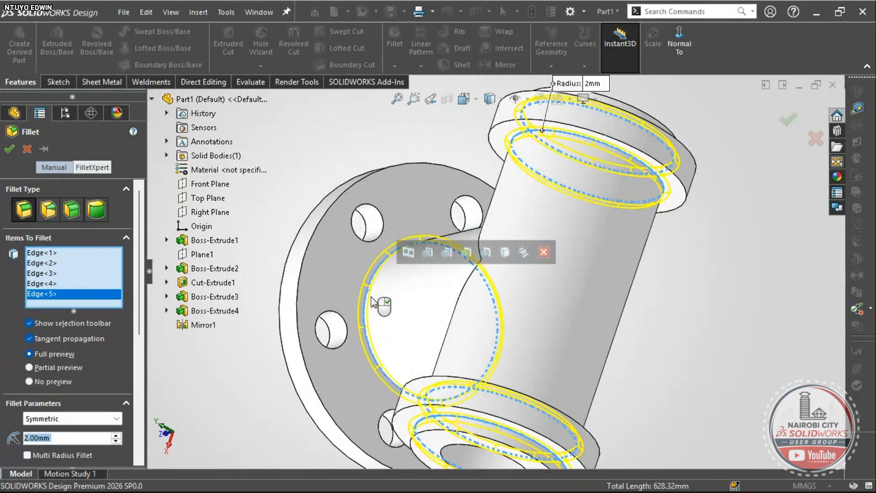
pyautogui.rightClick(377, 272)
pyautogui.scroll(3, 328, 280)
pyautogui.moveTo(262, 284); pyautogui.dragTo(292, 238, button='right')
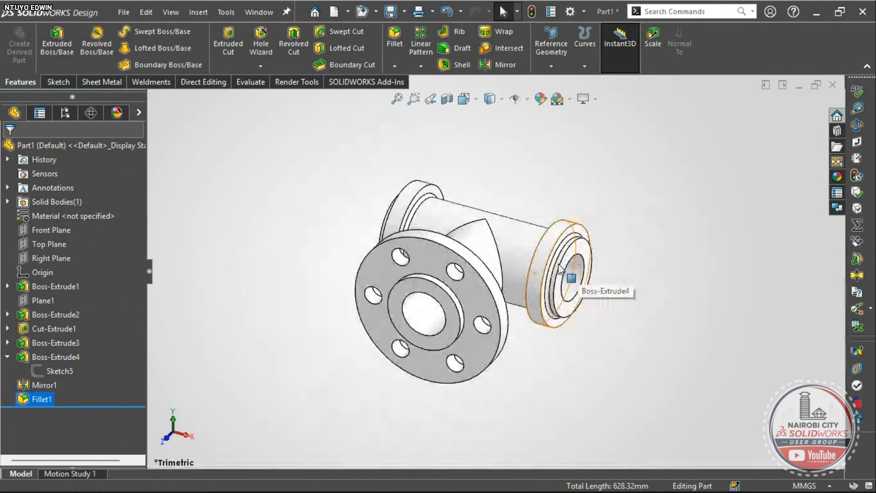
# - Glance at the Exercise-198 Section A-A and top views, then reorient the filleted tee
pyautogui.scroll(-2, 511, 269)
pyautogui.hotkey('alt', 'Tab')
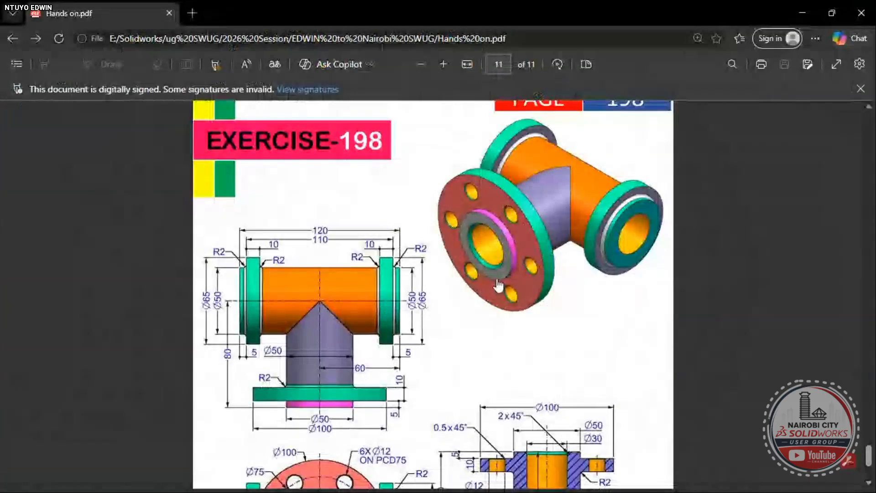
pyautogui.scroll(-5, 511, 342)
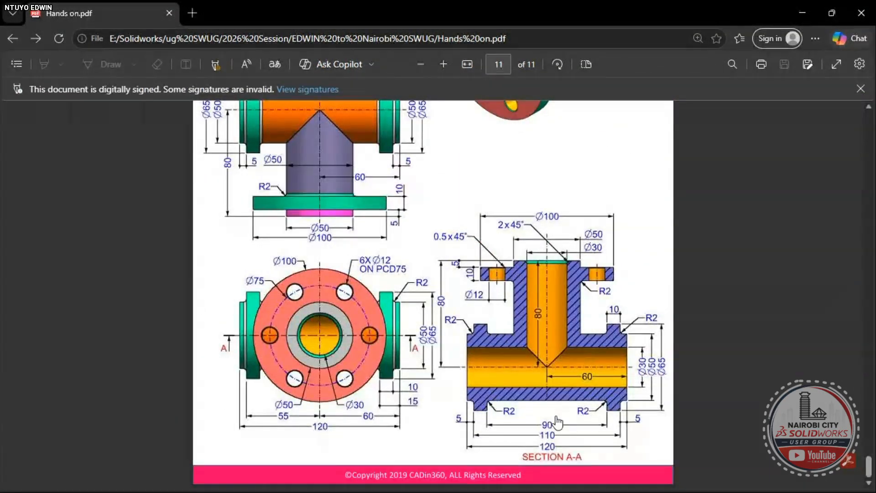
pyautogui.scroll(3, 558, 419)
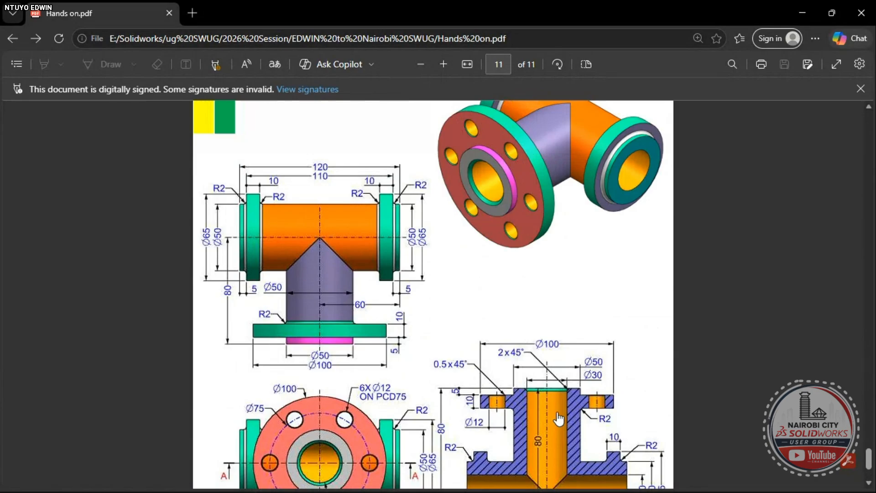
pyautogui.hotkey('alt', 'Tab')
pyautogui.moveTo(623, 396); pyautogui.dragTo(656, 351, button='right')
pyautogui.moveTo(518, 245); pyautogui.dragTo(604, 344, button='middle')
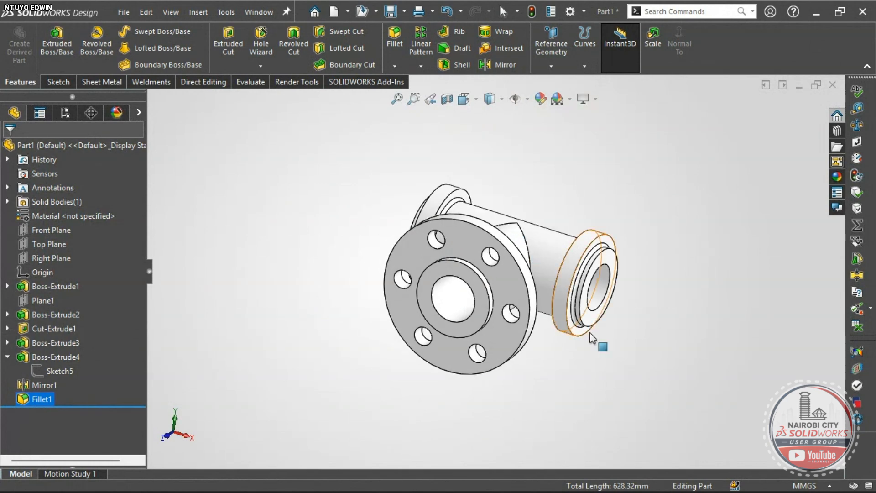
pyautogui.moveTo(674, 413); pyautogui.dragTo(702, 366, button='right')
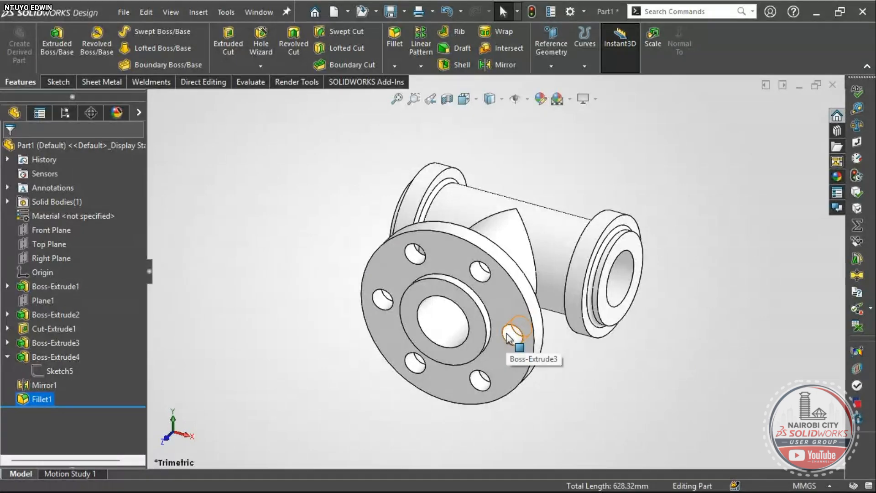
pyautogui.scroll(-3, 422, 267)
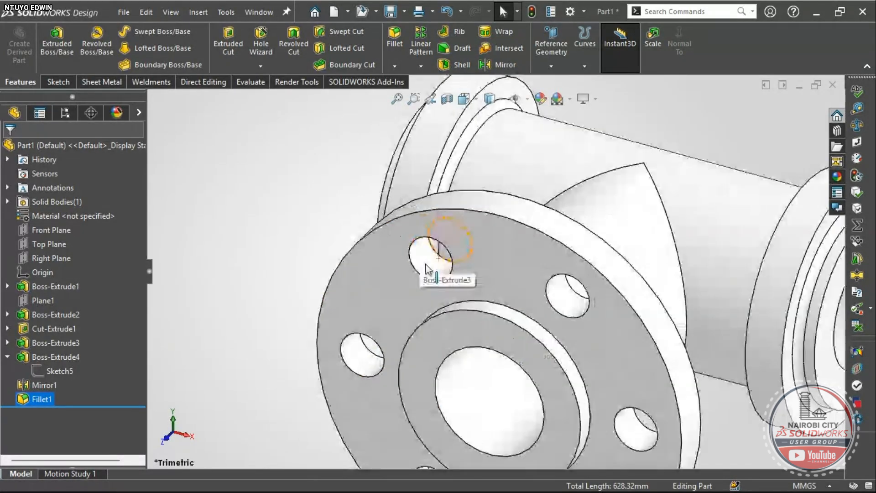
pyautogui.scroll(-2, 426, 265)
pyautogui.click(439, 249)
pyautogui.scroll(-2, 453, 301)
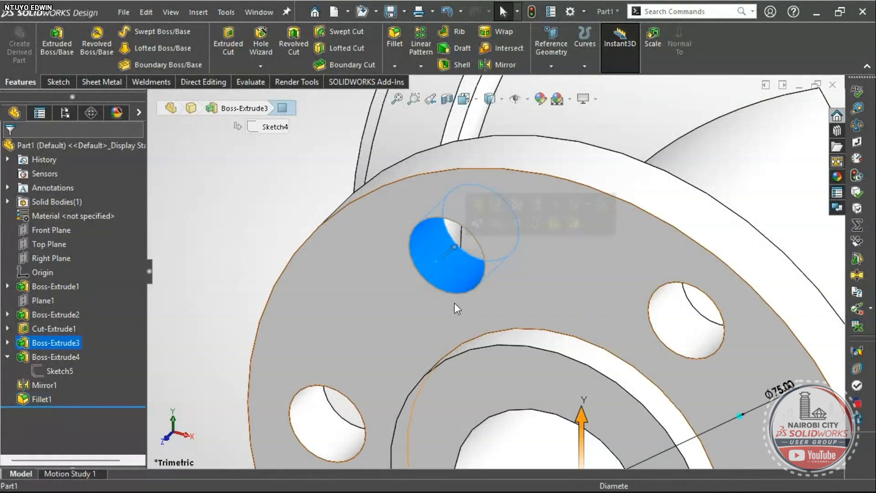
pyautogui.scroll(5, 456, 310)
pyautogui.press('Escape')
pyautogui.scroll(-5, 529, 296)
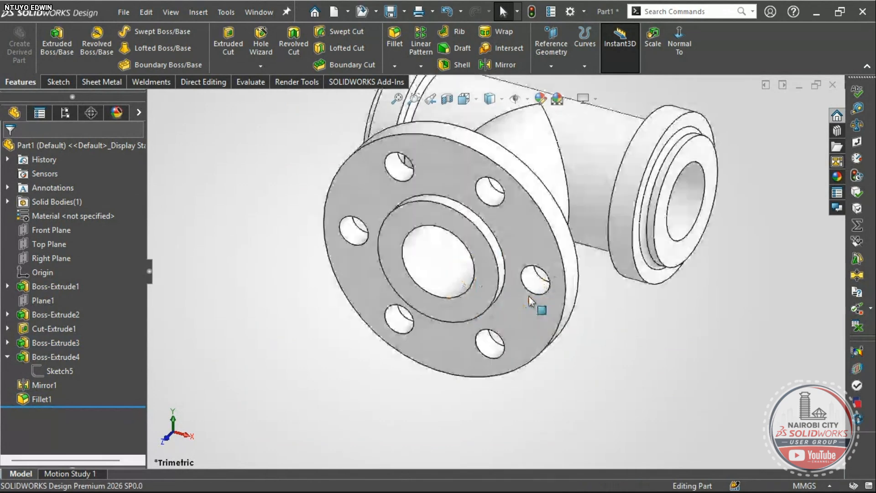
pyautogui.scroll(-3, 529, 296)
pyautogui.scroll(8, 530, 281)
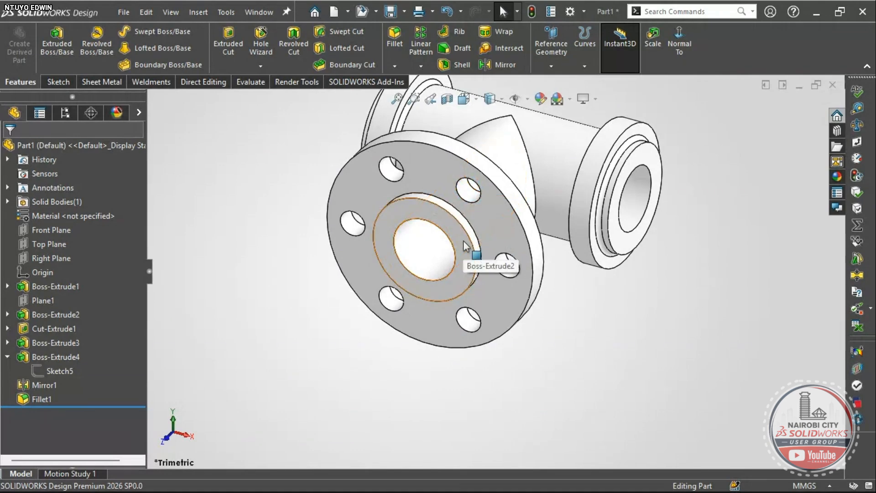
pyautogui.moveTo(620, 388); pyautogui.dragTo(649, 340, button='right')
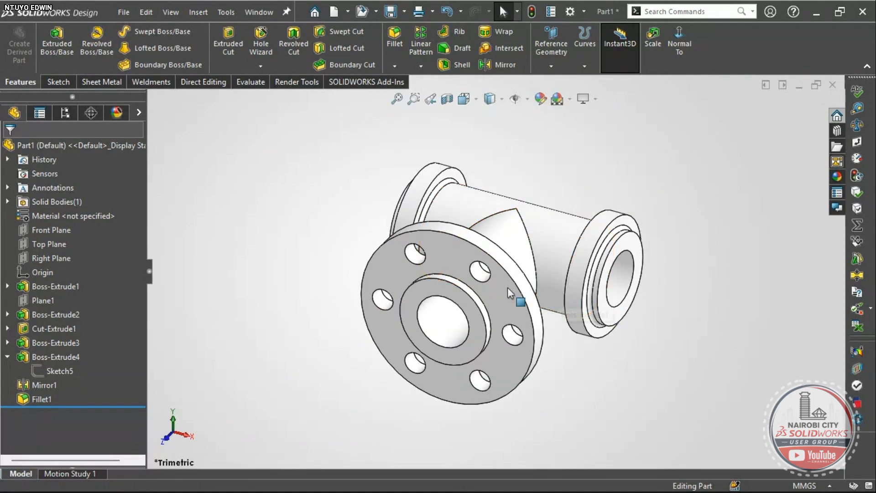
# - Assign Galvanized Steel from the SOLIDWORKS Steel materials to the pipe tee
pyautogui.rightClick(30, 217)
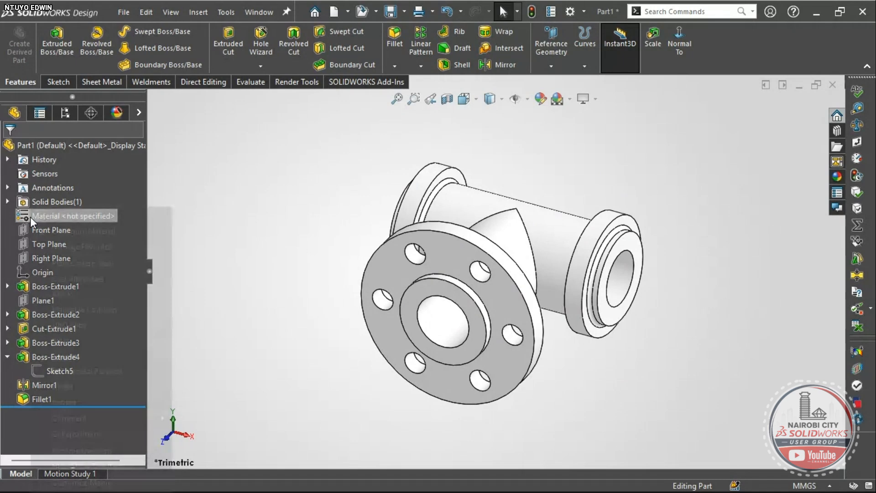
pyautogui.click(225, 189)
pyautogui.rightClick(54, 213)
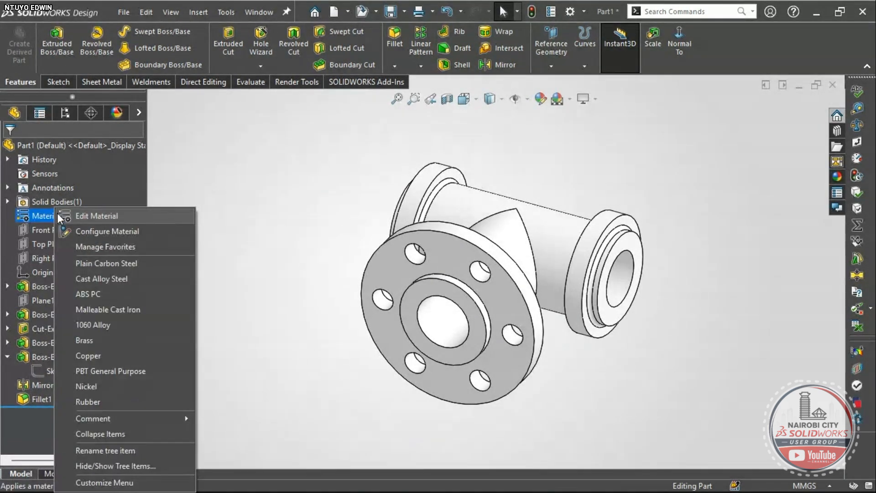
pyautogui.click(81, 214)
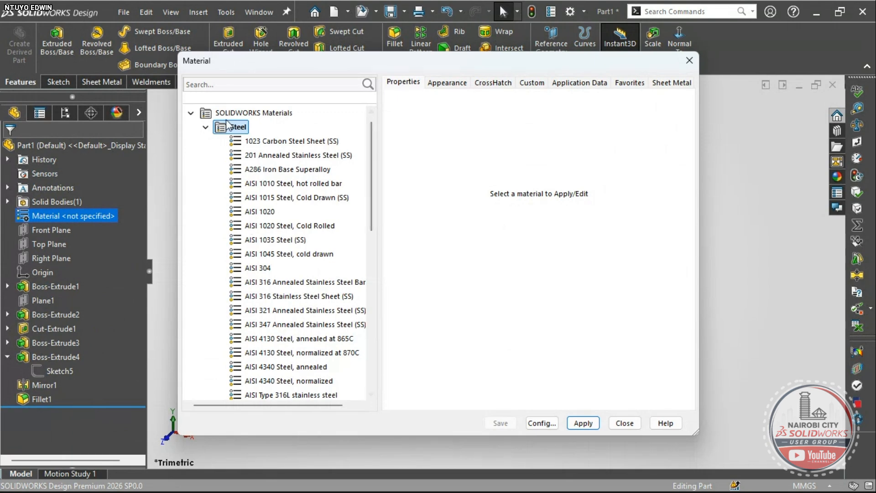
pyautogui.doubleClick(217, 132)
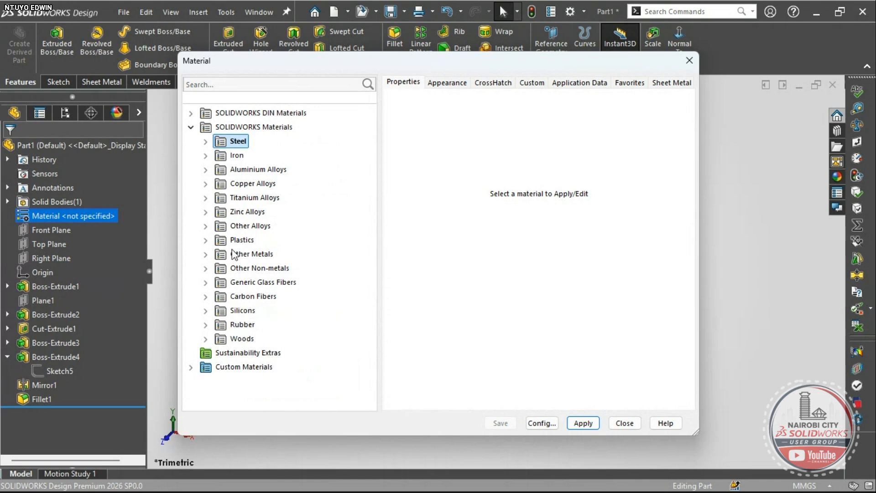
pyautogui.click(206, 142)
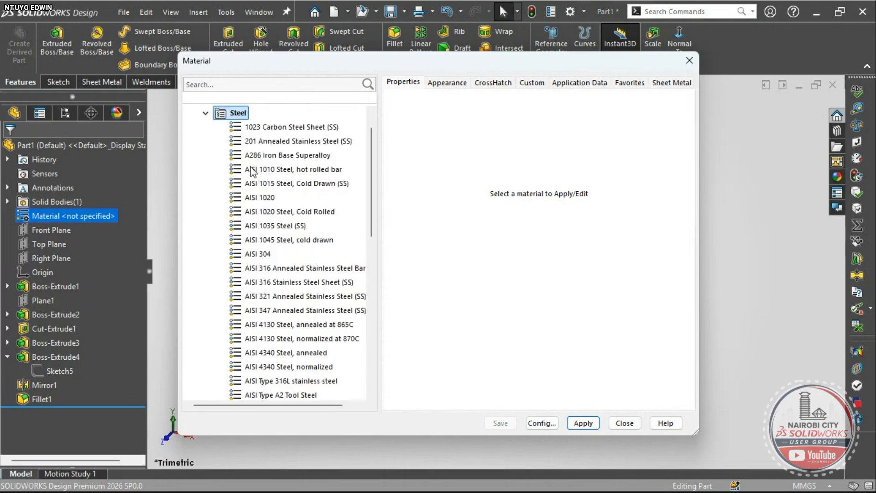
pyautogui.scroll(-4, 307, 310)
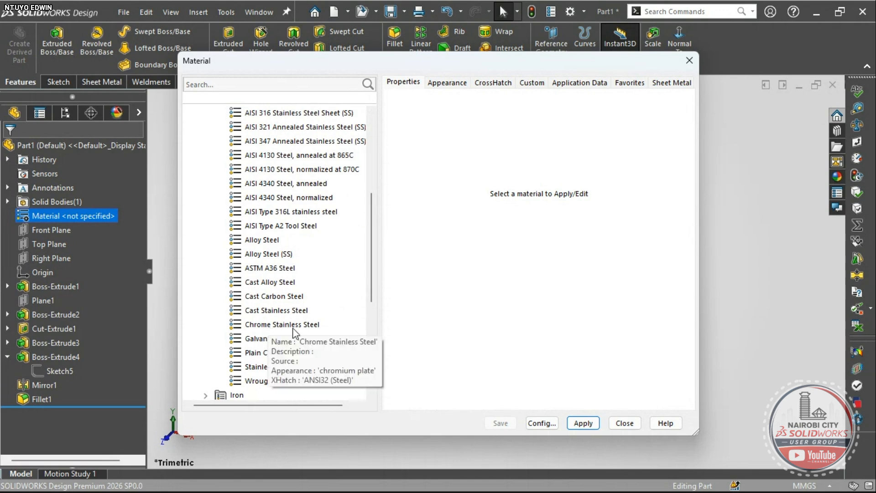
pyautogui.click(265, 369)
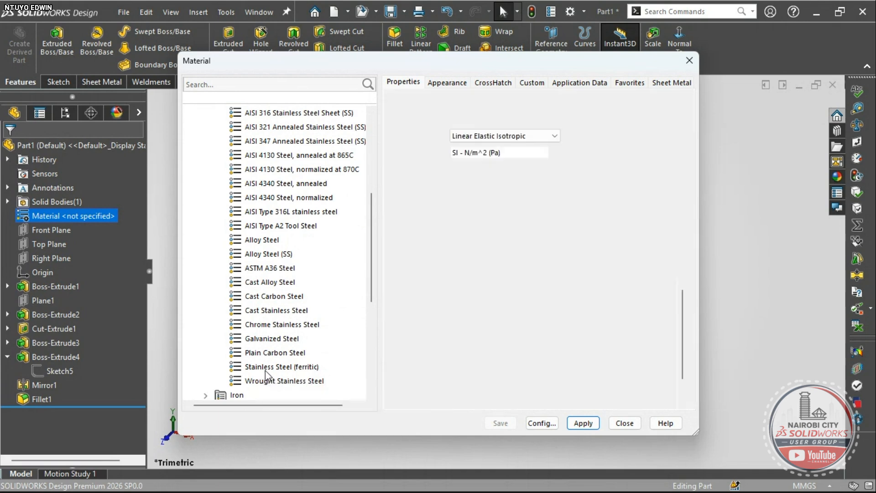
pyautogui.click(275, 339)
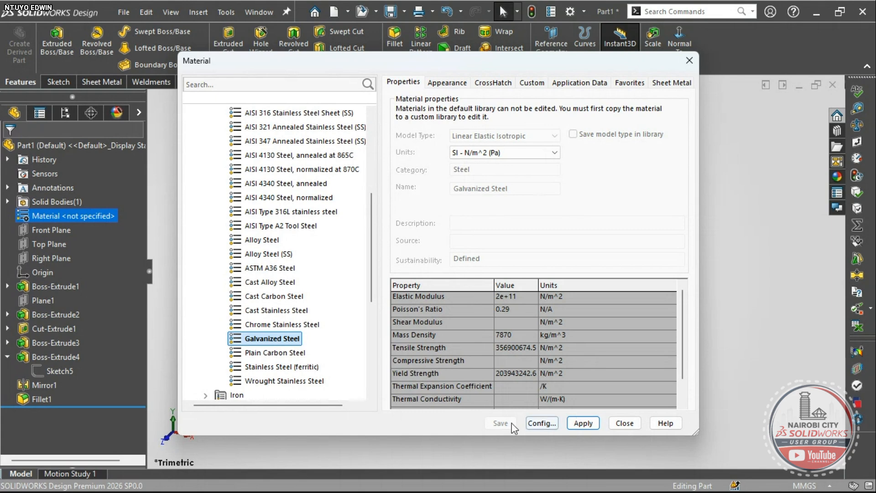
pyautogui.click(580, 423)
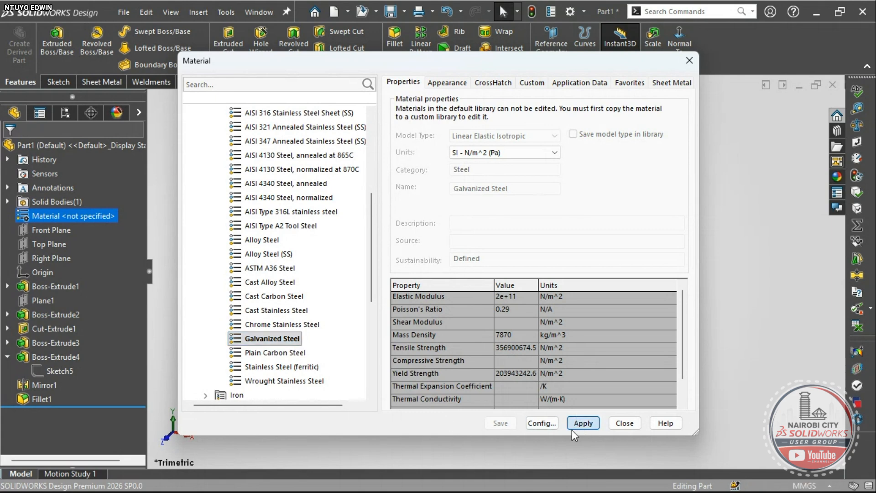
pyautogui.click(623, 423)
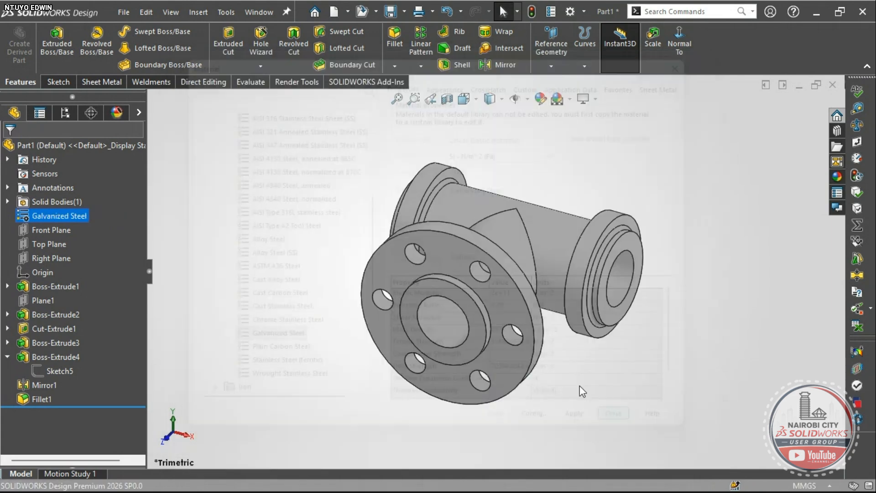
# - Orbit the tee to a three-quarter view, then return to the exercise PDF
pyautogui.moveTo(620, 374); pyautogui.dragTo(649, 325, button='right')
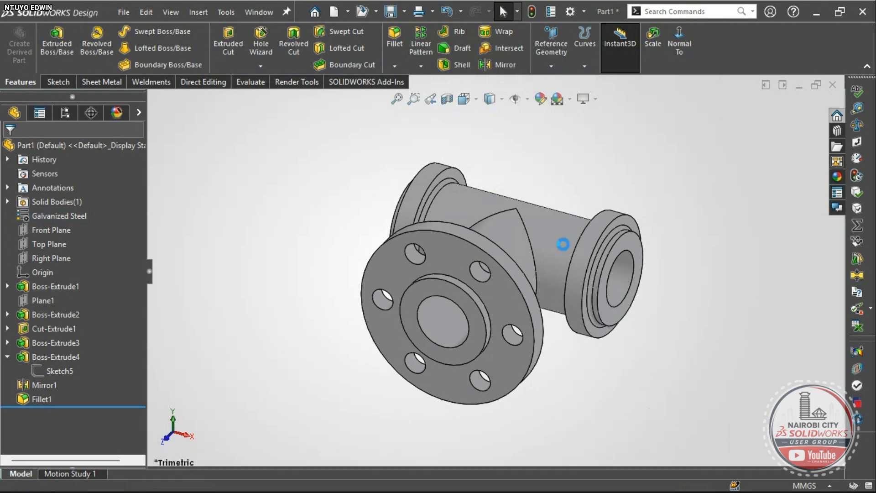
pyautogui.moveTo(546, 297); pyautogui.dragTo(525, 327, button='middle')
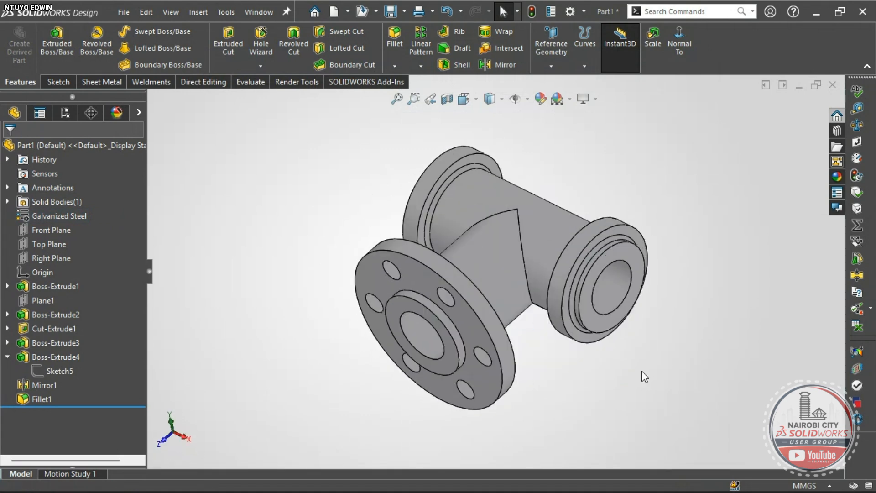
pyautogui.moveTo(648, 375); pyautogui.dragTo(675, 315, button='right')
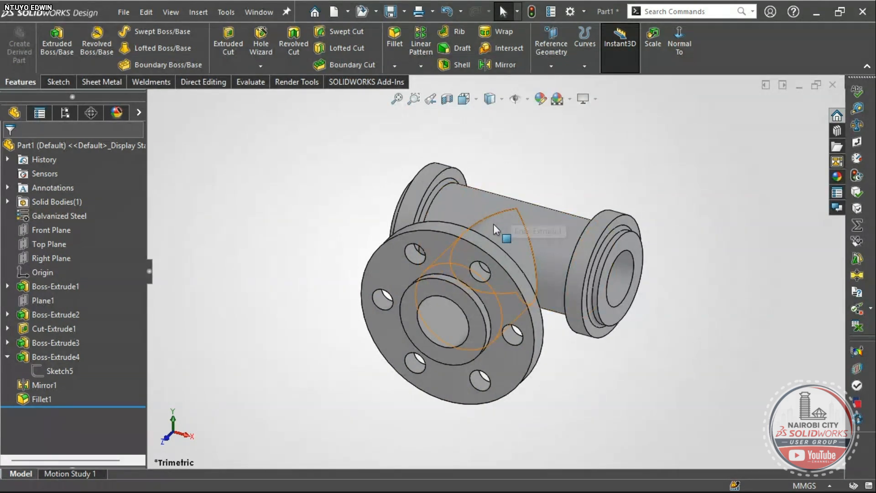
pyautogui.scroll(-3, 415, 265)
pyautogui.scroll(3, 424, 260)
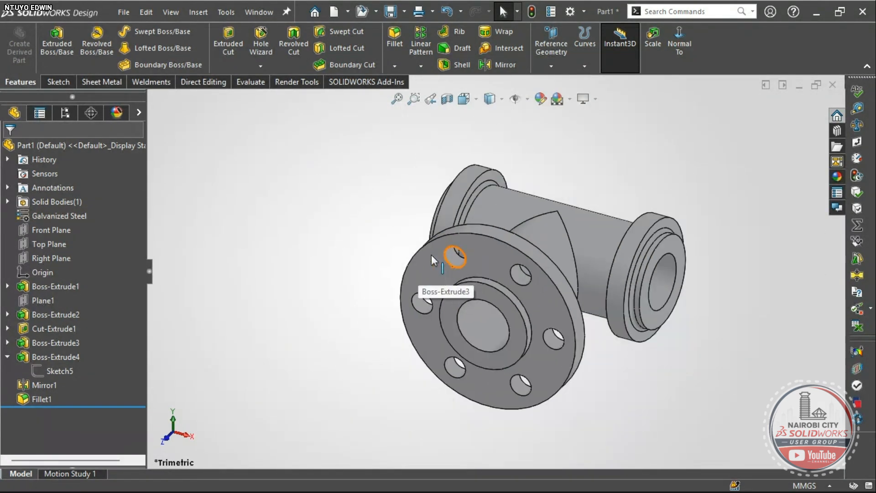
pyautogui.scroll(-3, 443, 256)
pyautogui.scroll(3, 470, 269)
pyautogui.scroll(2, 481, 275)
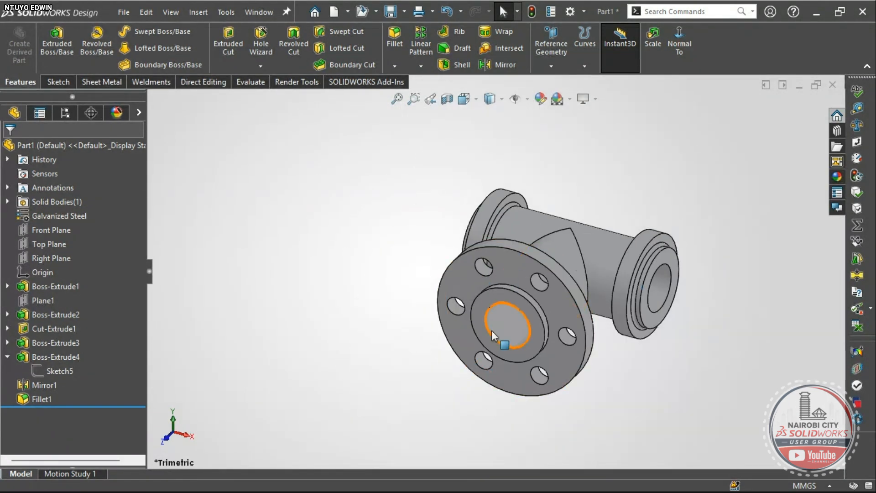
pyautogui.hotkey('alt', 'Tab')
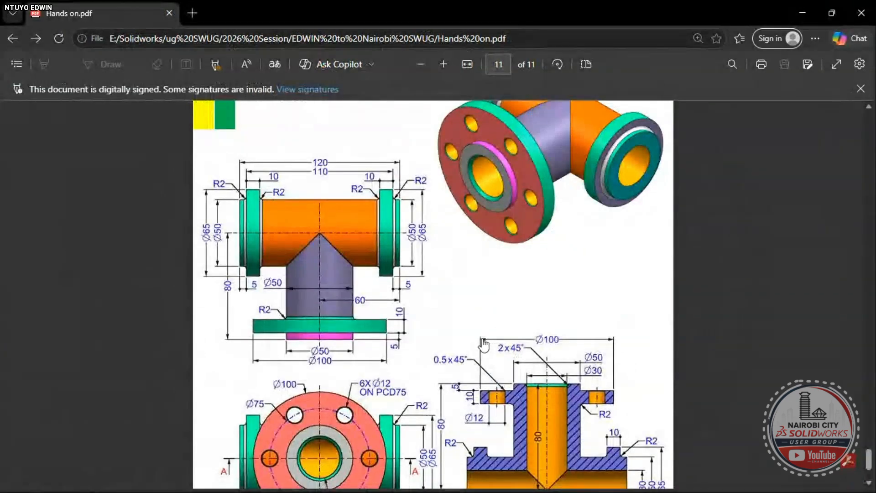
# - Scroll the PDF to the Exercise 137 spoked ring on page 7, then rotate the tee in SOLIDWORKS
pyautogui.scroll(-10, 484, 343)
pyautogui.scroll(20, 485, 343)
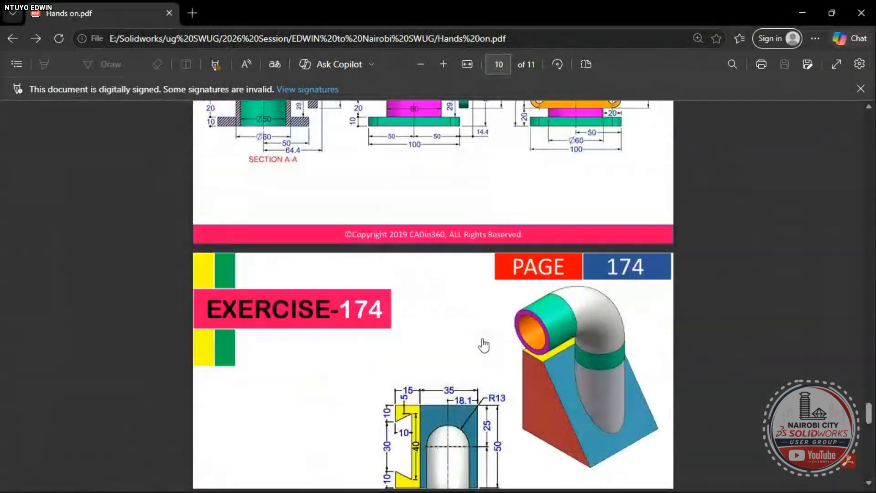
pyautogui.scroll(20, 484, 346)
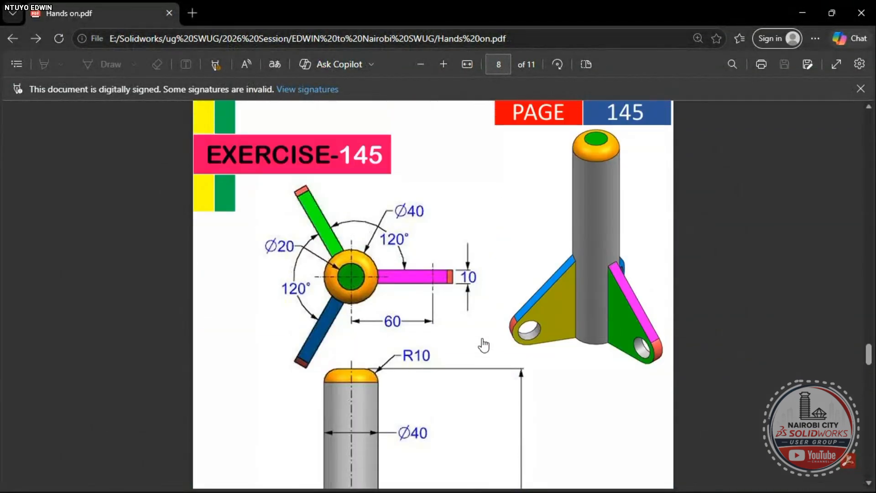
pyautogui.scroll(1, 483, 345)
pyautogui.scroll(-3, 483, 345)
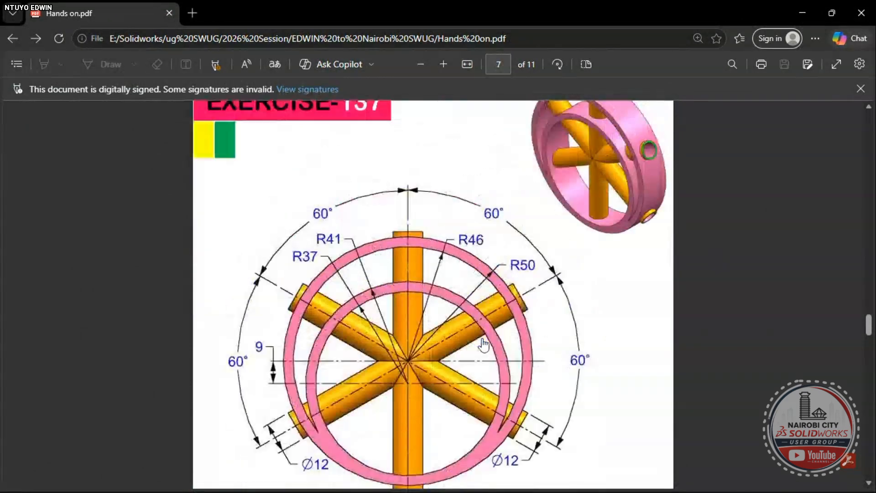
pyautogui.scroll(6, 484, 345)
pyautogui.scroll(-10, 484, 343)
pyautogui.scroll(2, 483, 315)
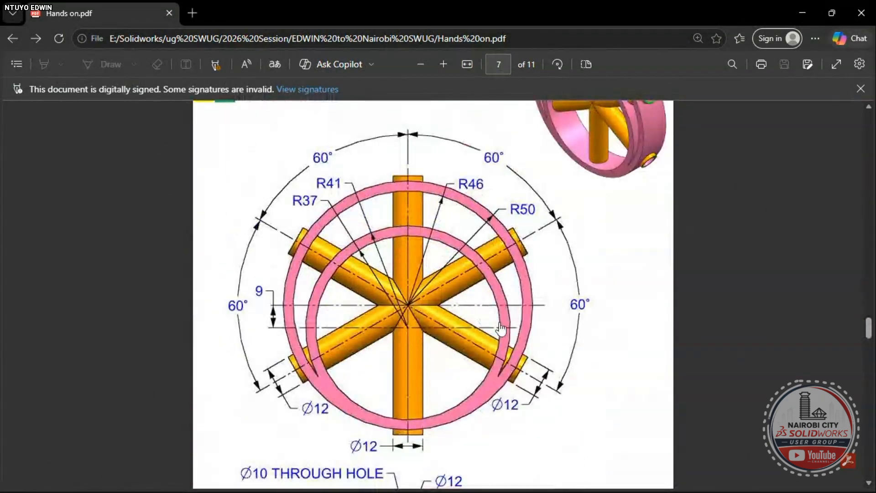
pyautogui.scroll(-5, 411, 342)
pyautogui.scroll(-1, 417, 352)
pyautogui.scroll(9, 484, 319)
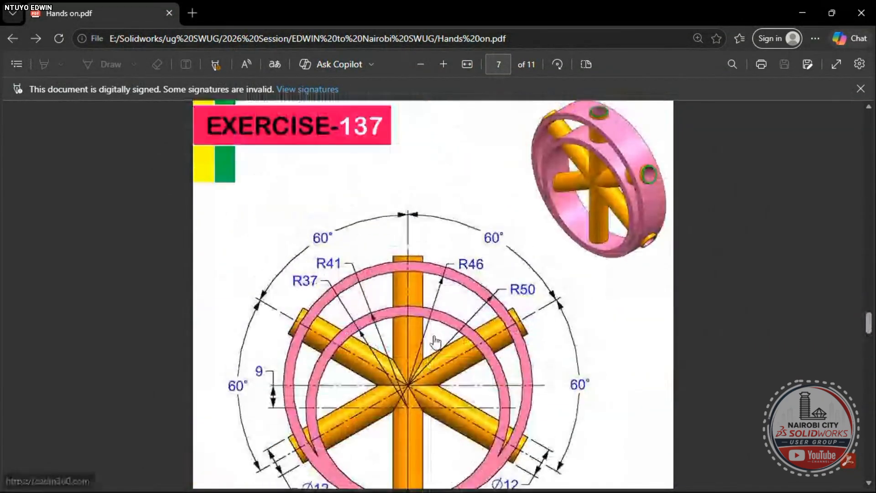
pyautogui.scroll(-3, 580, 292)
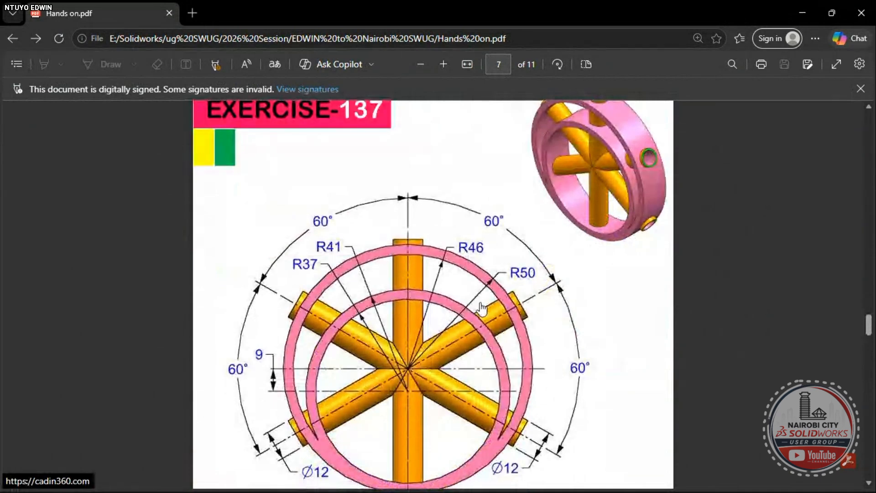
pyautogui.scroll(-2, 379, 326)
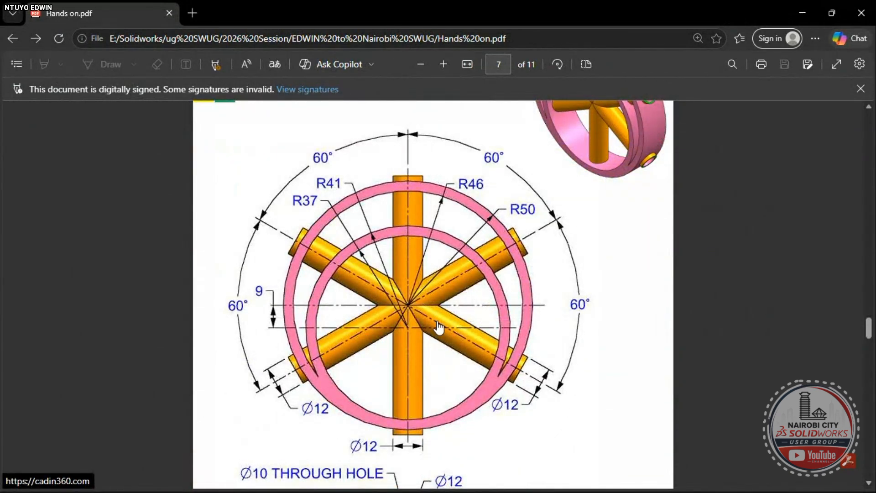
pyautogui.scroll(1, 440, 329)
pyautogui.scroll(4, 442, 329)
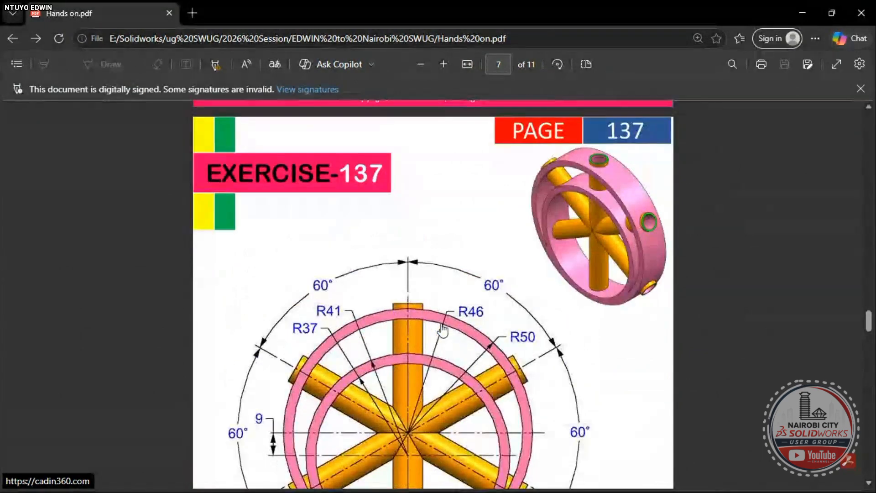
pyautogui.scroll(-4, 442, 330)
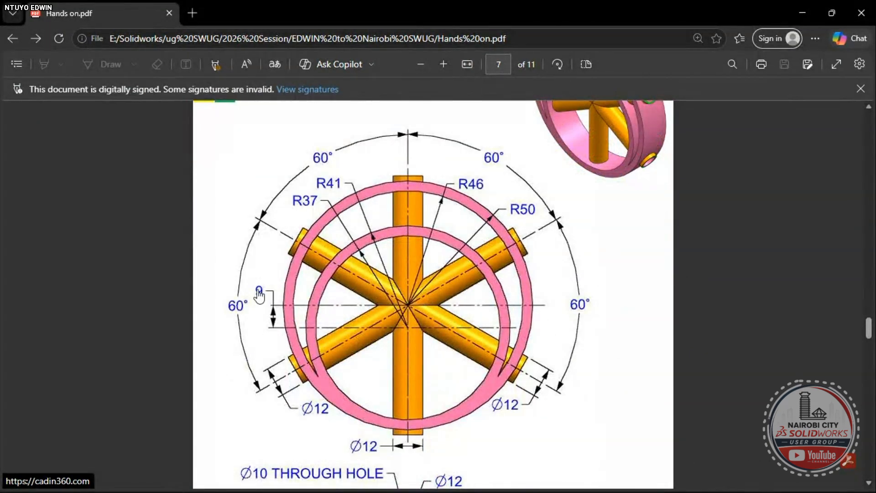
pyautogui.scroll(5, 492, 316)
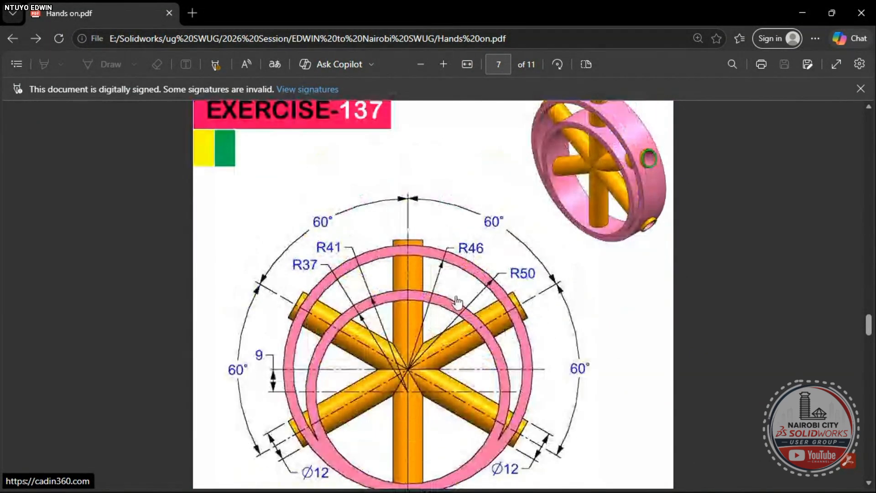
pyautogui.scroll(-5, 483, 320)
pyautogui.scroll(3, 481, 319)
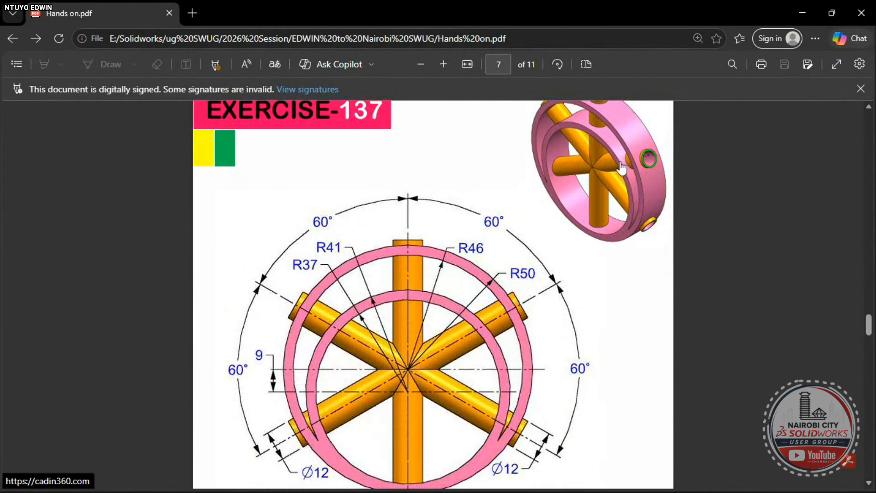
pyautogui.scroll(3, 615, 171)
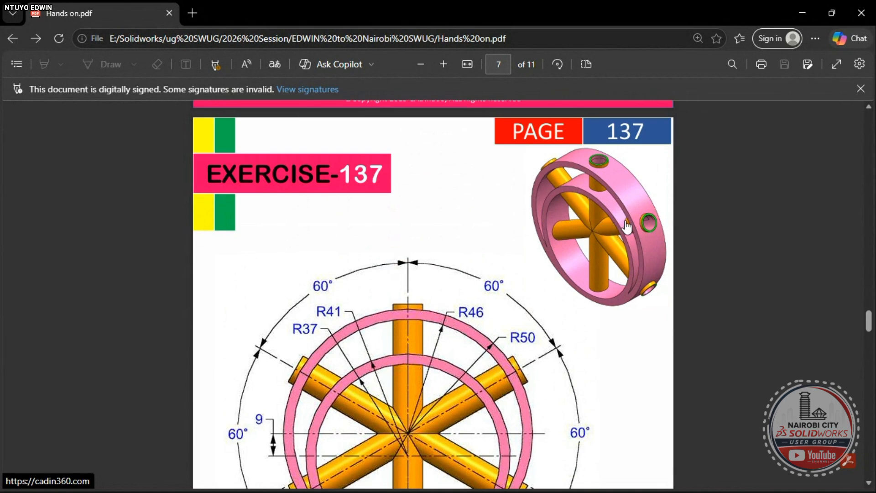
pyautogui.scroll(-3, 588, 249)
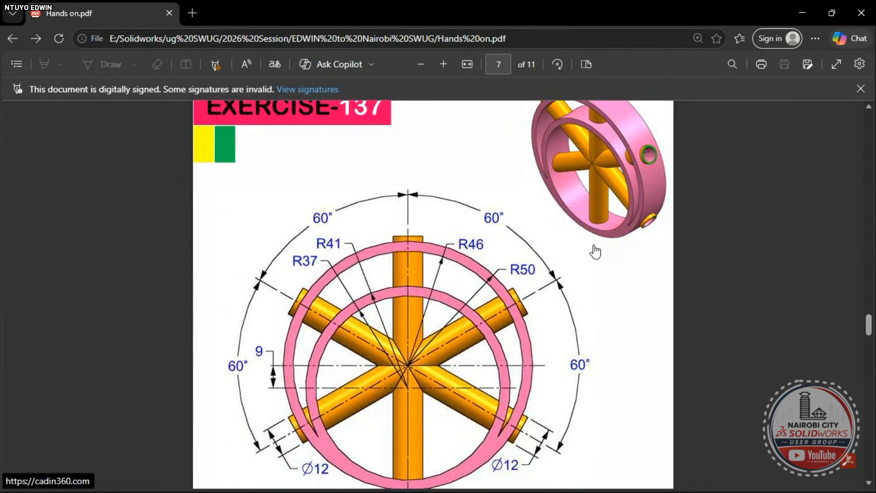
pyautogui.scroll(-3, 592, 248)
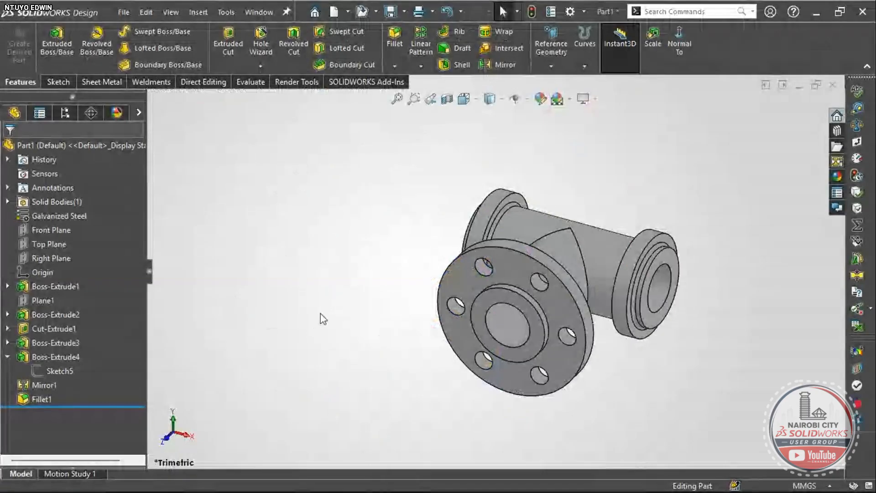
pyautogui.moveTo(321, 318); pyautogui.dragTo(340, 335, button='right')
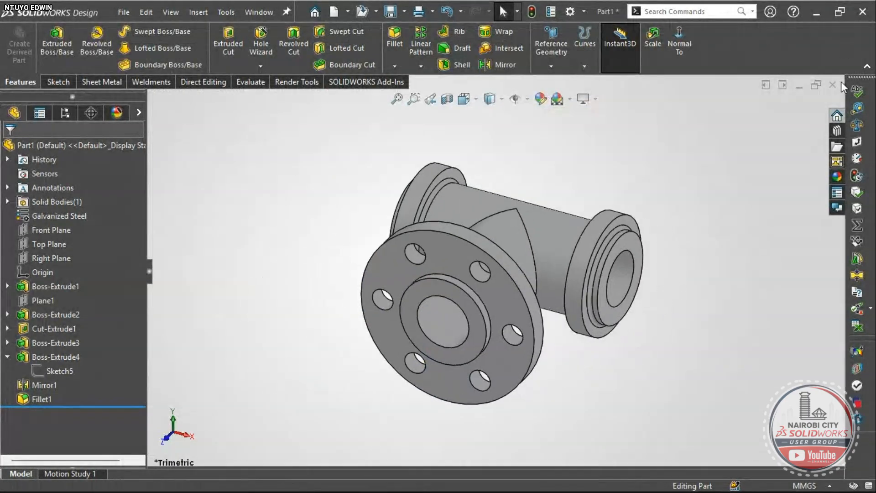
# - Close the pipe tee part, saving its changes
pyautogui.click(836, 83)
pyautogui.click(393, 226)
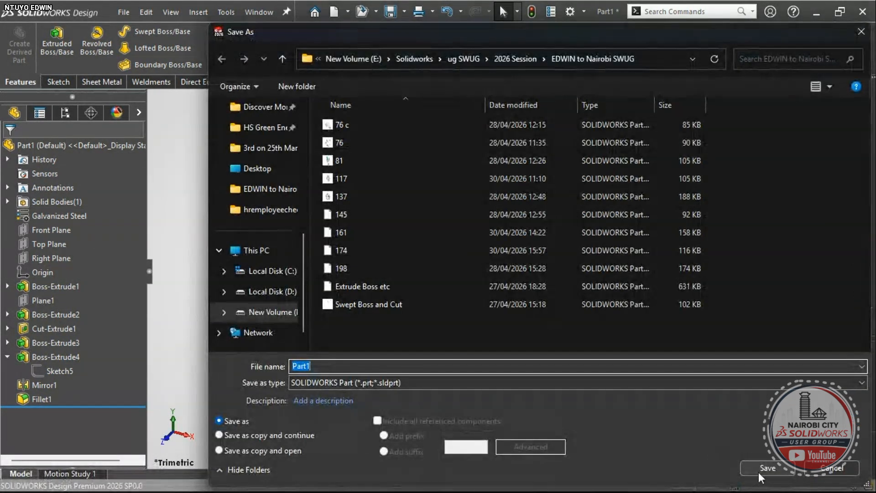
pyautogui.click(758, 469)
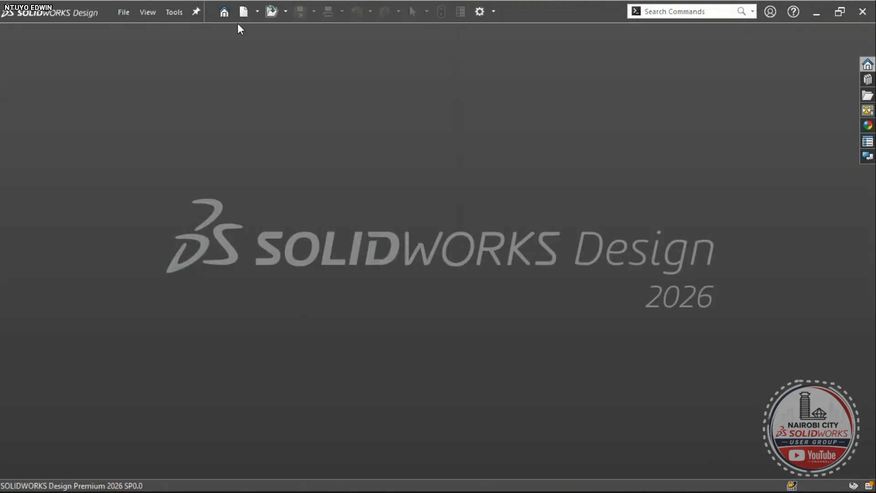
# - Create a new Part document and select its Front Plane
pyautogui.click(242, 17)
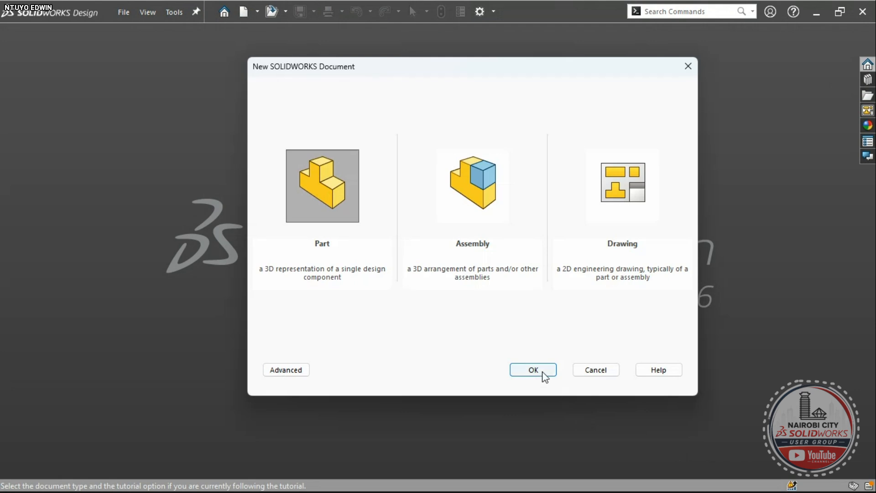
pyautogui.click(542, 371)
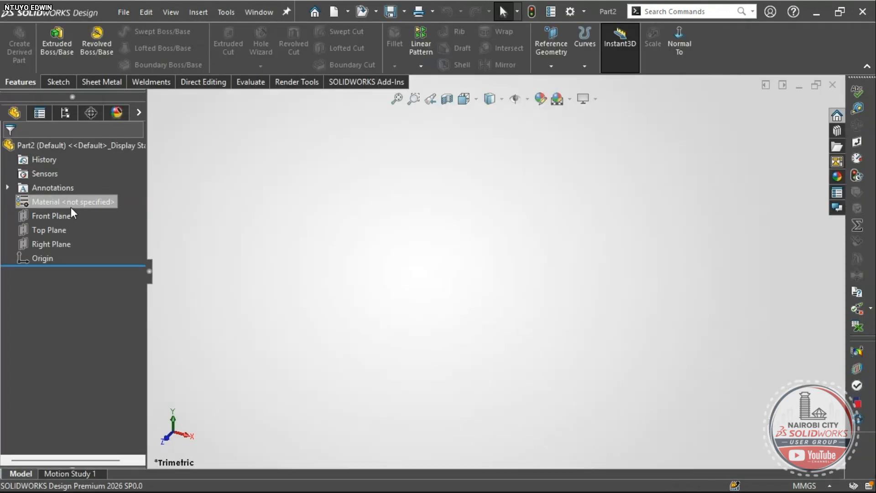
pyautogui.click(64, 215)
# - Open a sketch on the Front Plane and start a midpoint line at the origin
pyautogui.click(78, 197)
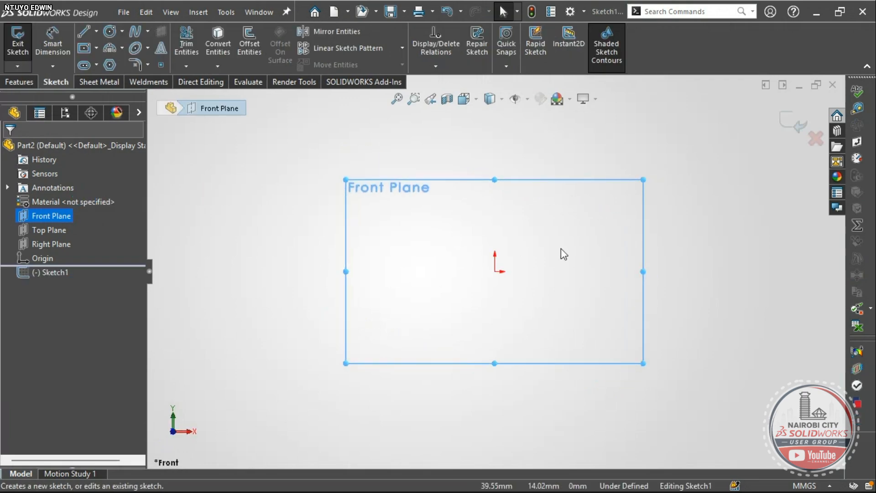
pyautogui.hotkey('alt', 'Tab')
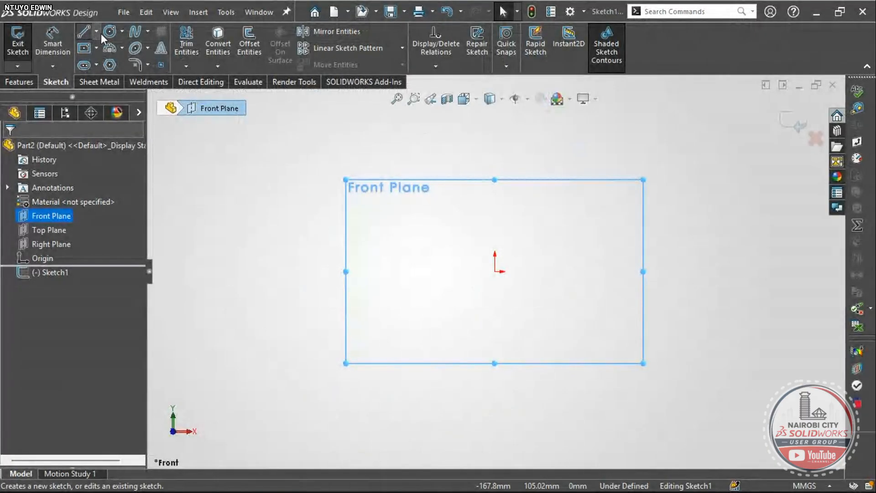
pyautogui.click(97, 32)
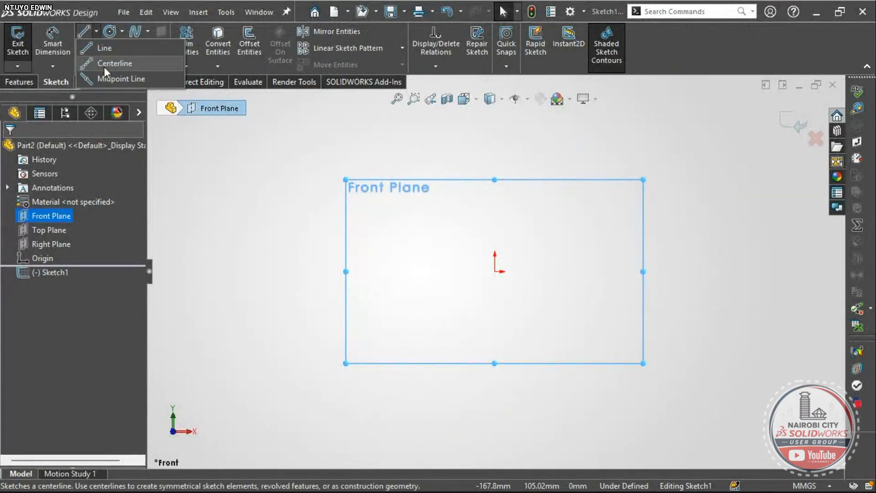
pyautogui.click(109, 77)
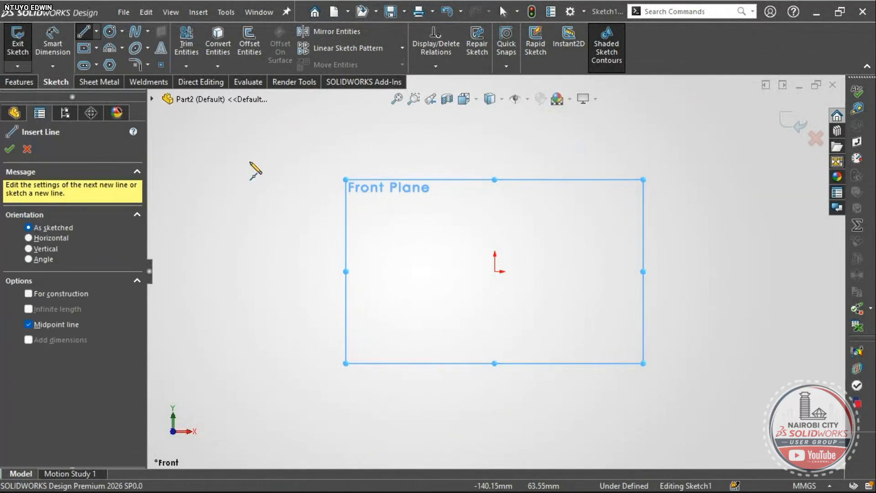
pyautogui.click(96, 31)
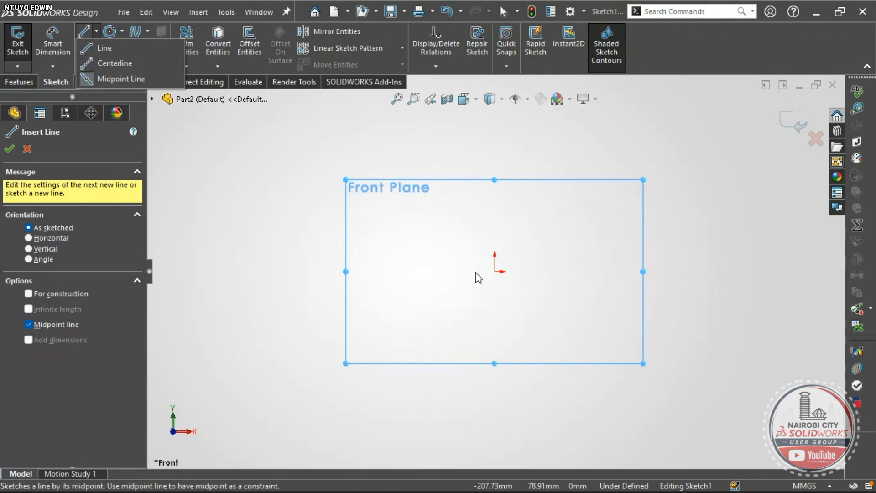
pyautogui.click(137, 79)
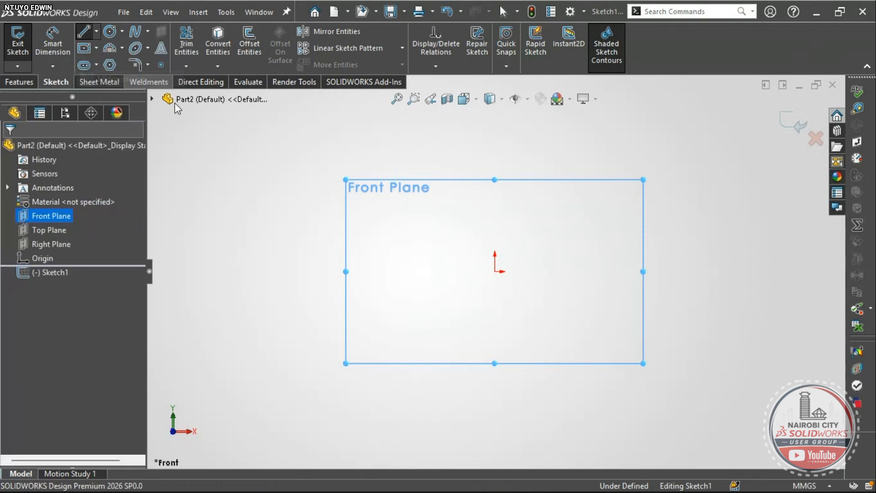
pyautogui.click(96, 31)
pyautogui.click(96, 51)
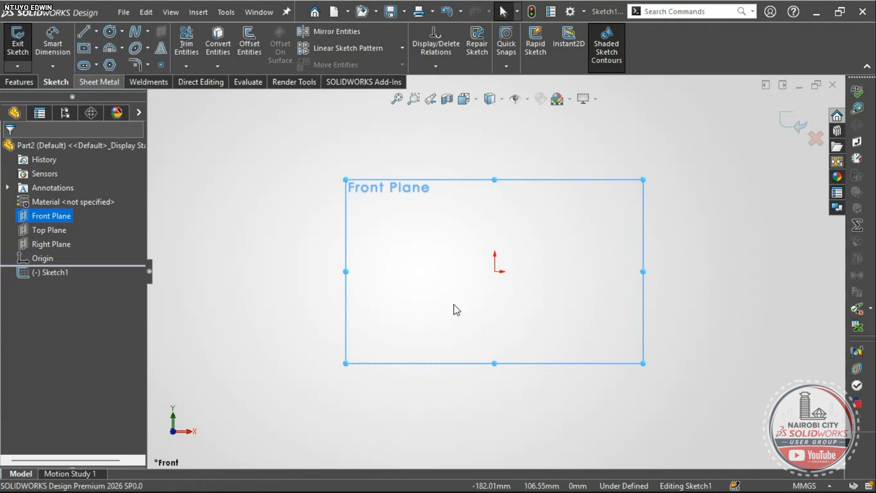
pyautogui.click(495, 272)
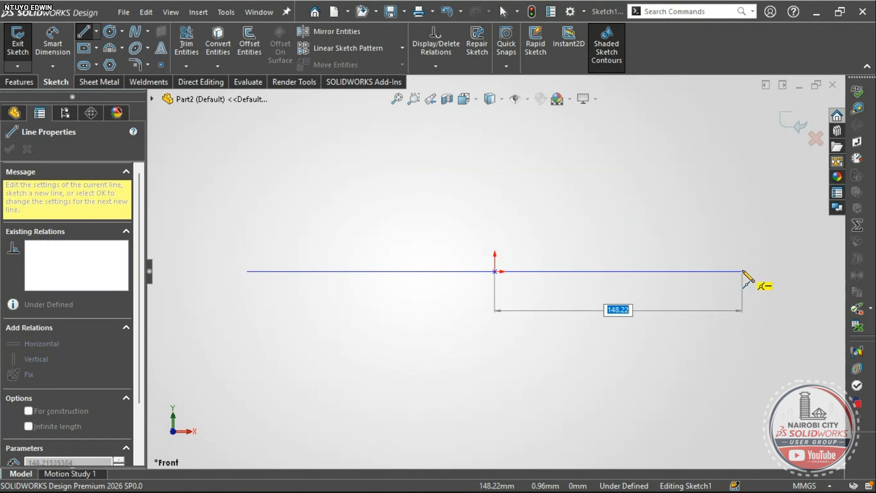
# - Draw the horizontal line through the origin, a parallel one below it, and a vertical line
pyautogui.click(741, 271)
pyautogui.press('Escape')
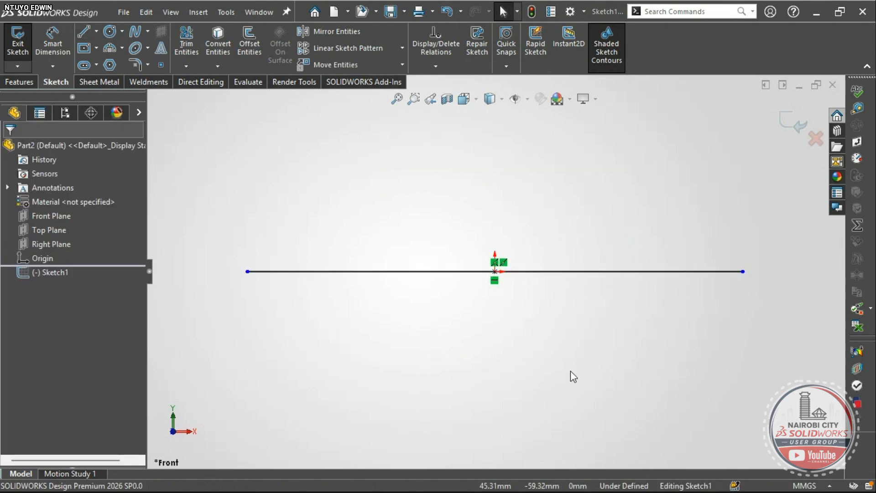
pyautogui.press('l')
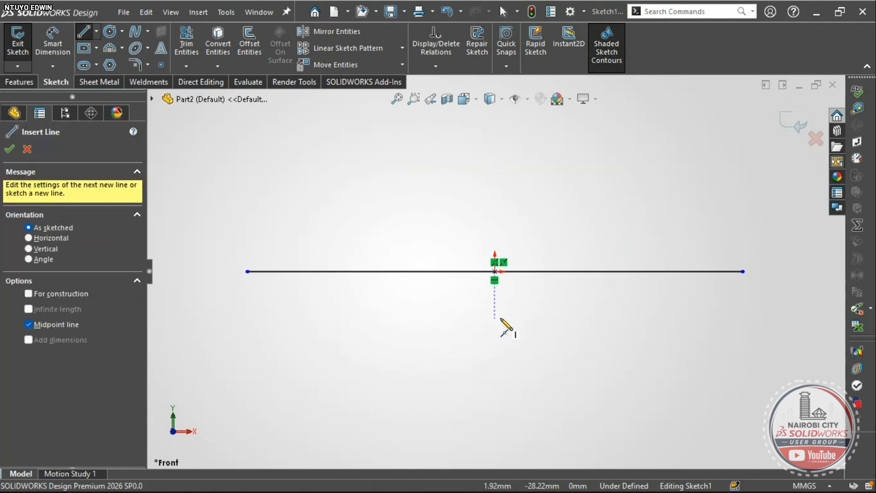
pyautogui.click(494, 318)
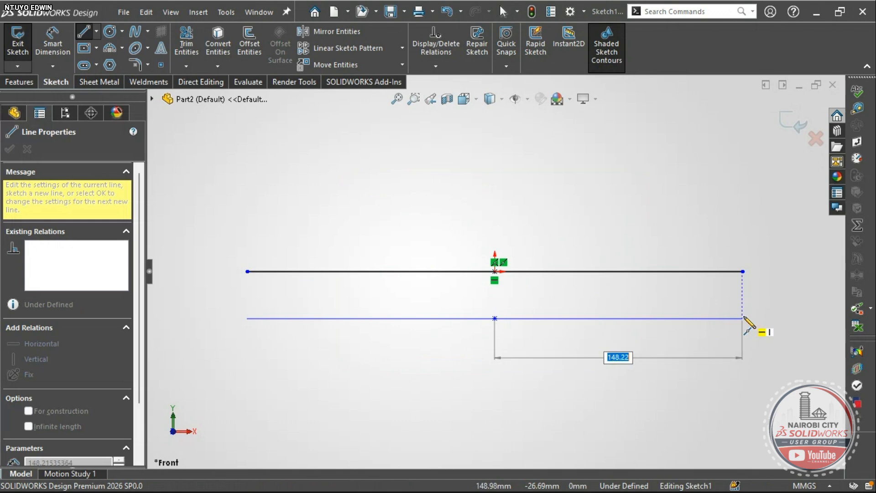
pyautogui.click(743, 318)
pyautogui.press('Escape')
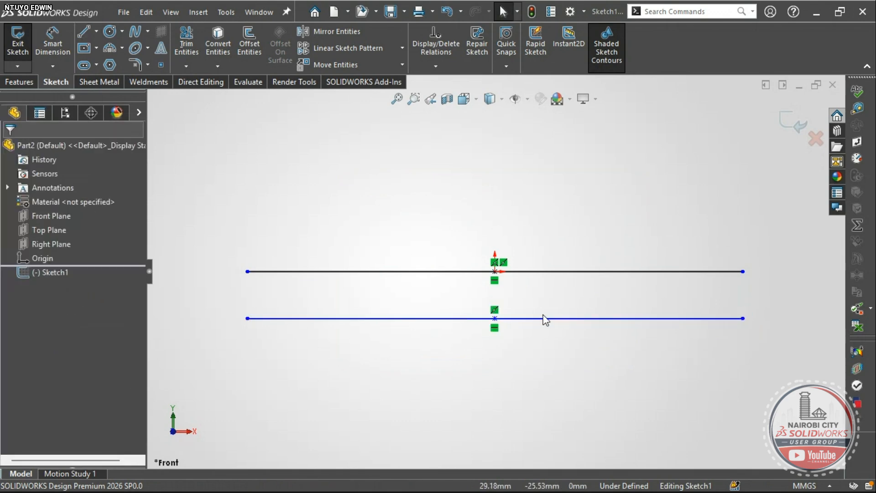
pyautogui.press('l')
pyautogui.scroll(2, 493, 272)
pyautogui.click(494, 272)
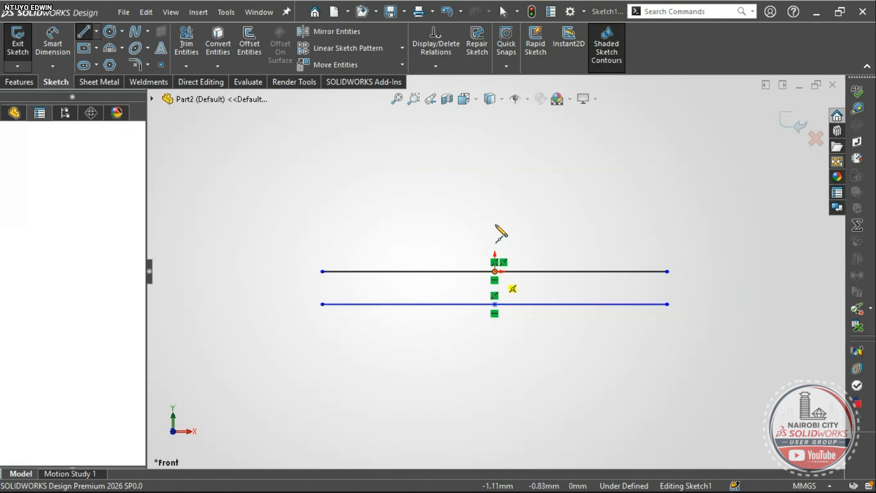
pyautogui.click(494, 122)
pyautogui.press('Escape')
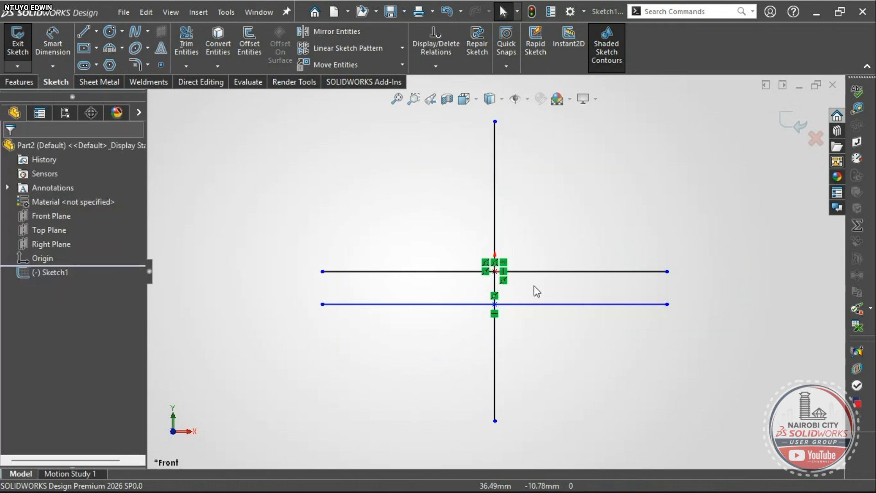
# - Convert the vertical and both horizontal lines into construction lines
pyautogui.click(495, 238)
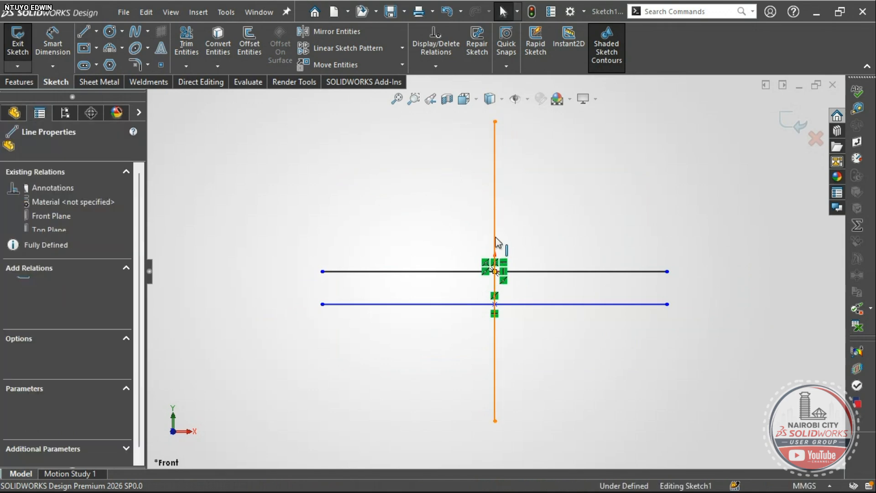
pyautogui.keyDown('ctrl'); pyautogui.click(557, 272); pyautogui.keyUp('ctrl')
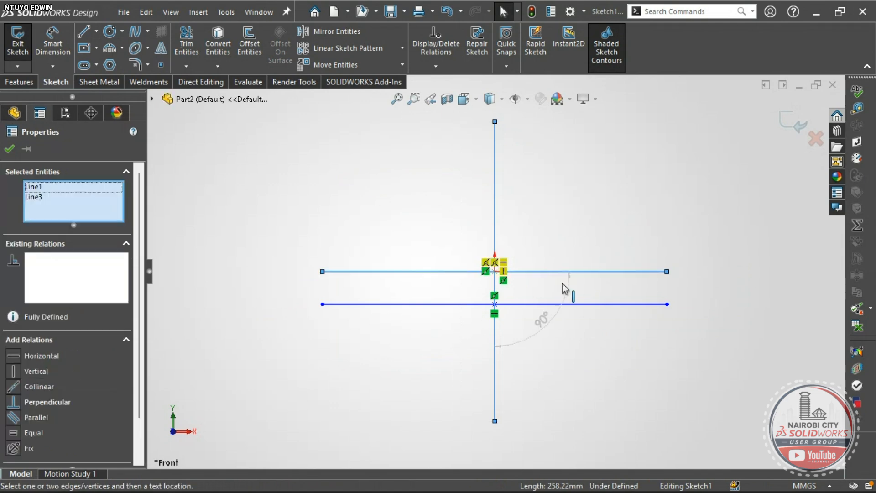
pyautogui.keyDown('ctrl'); pyautogui.click(576, 304); pyautogui.keyUp('ctrl')
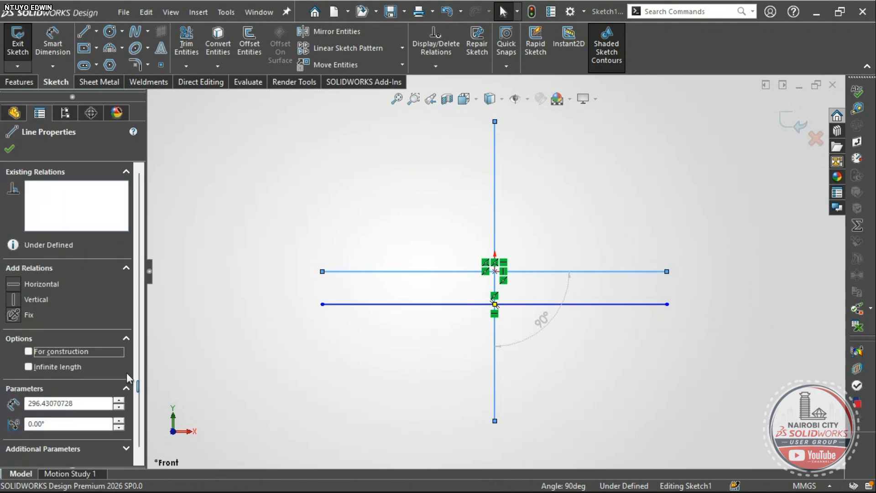
pyautogui.scroll(-1, 110, 342)
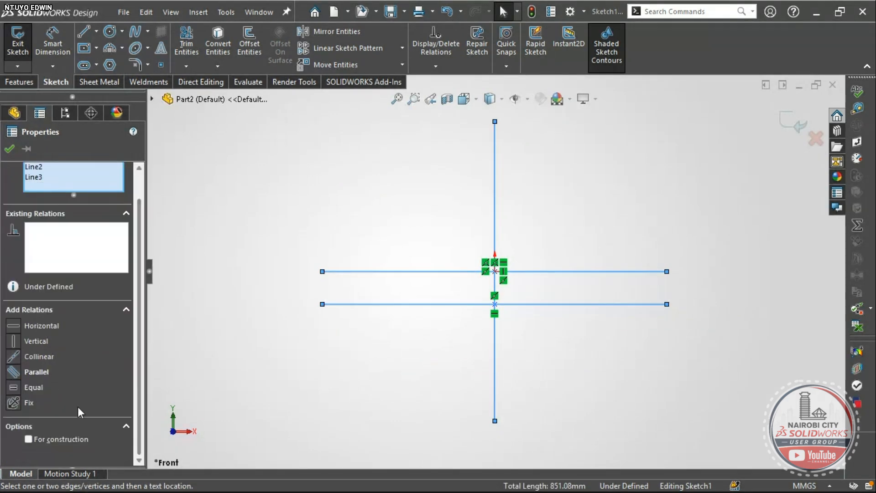
pyautogui.click(29, 439)
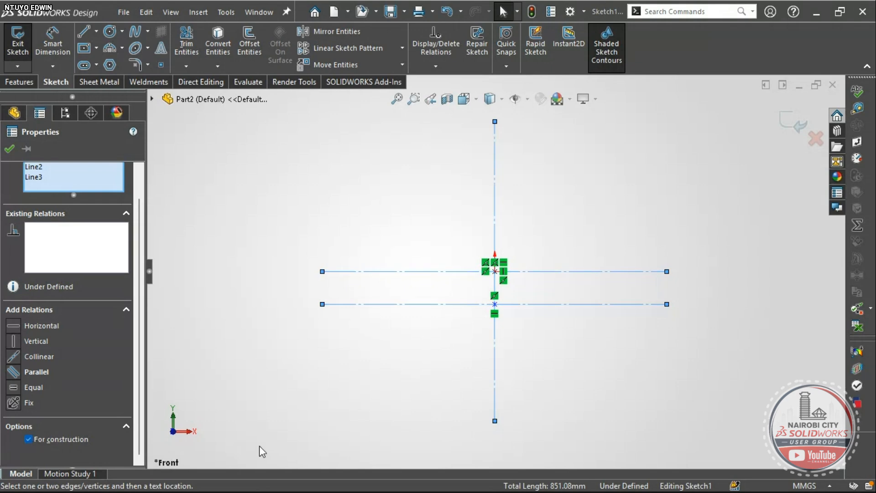
pyautogui.click(544, 327)
pyautogui.scroll(-2, 513, 250)
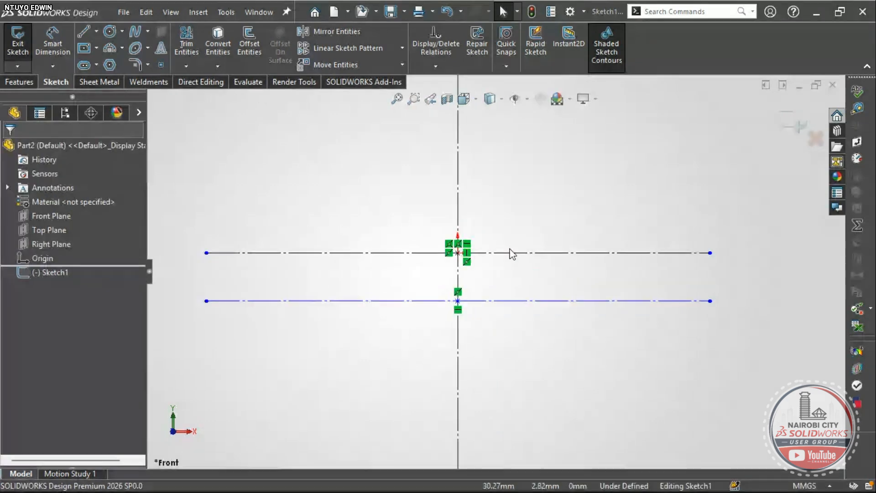
# - Check the drawing, then dimension the gap between the horizontal centerlines at 9 mm
pyautogui.hotkey('alt', 'Tab')
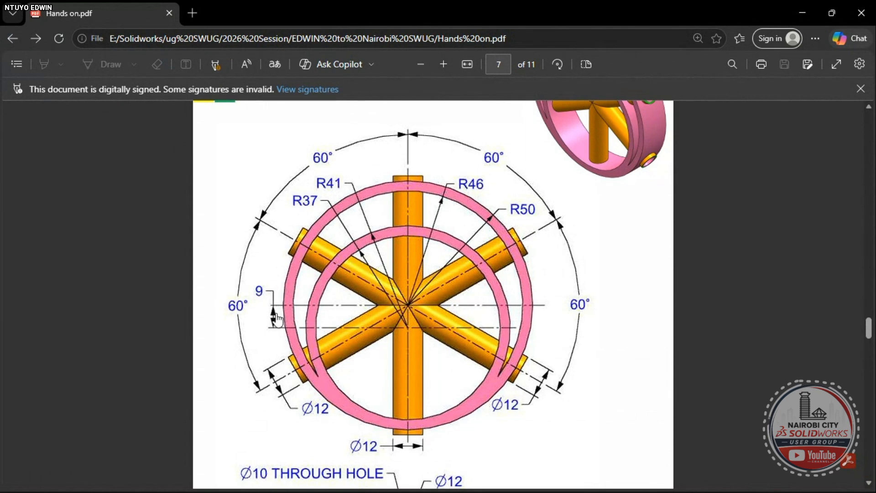
pyautogui.hotkey('alt', 'Tab')
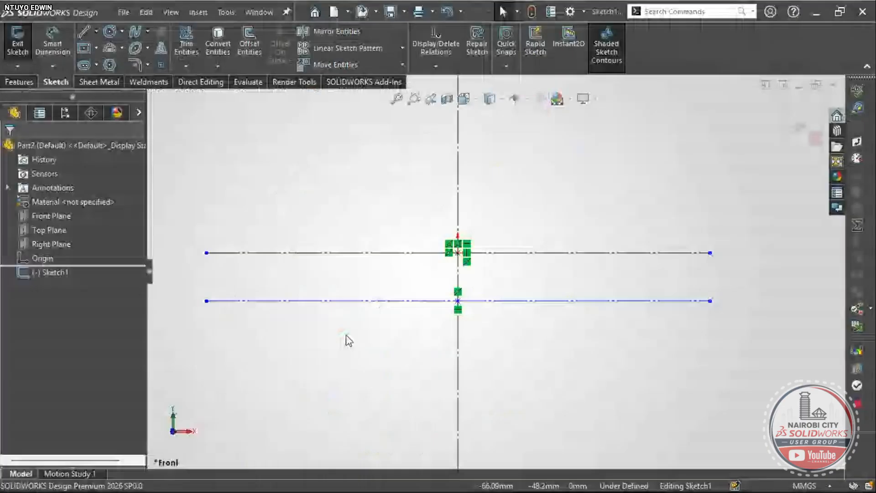
pyautogui.click(517, 253)
pyautogui.click(530, 301)
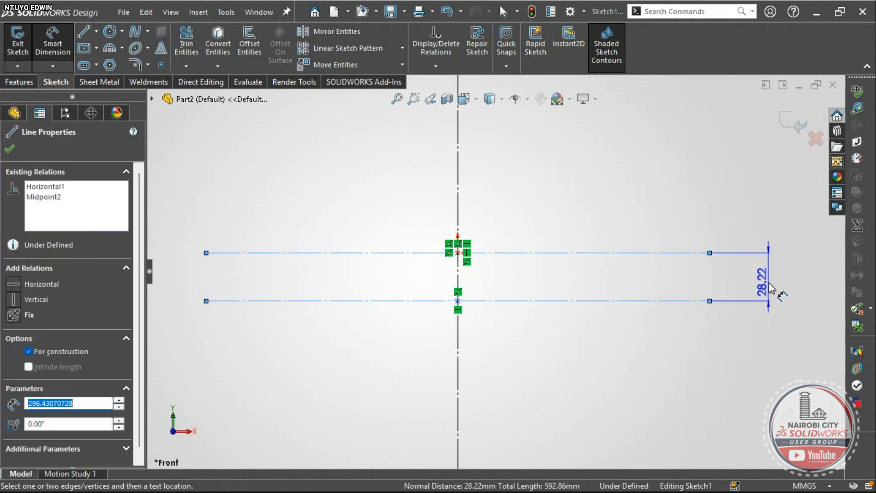
pyautogui.click(776, 284)
pyautogui.doubleClick(774, 280)
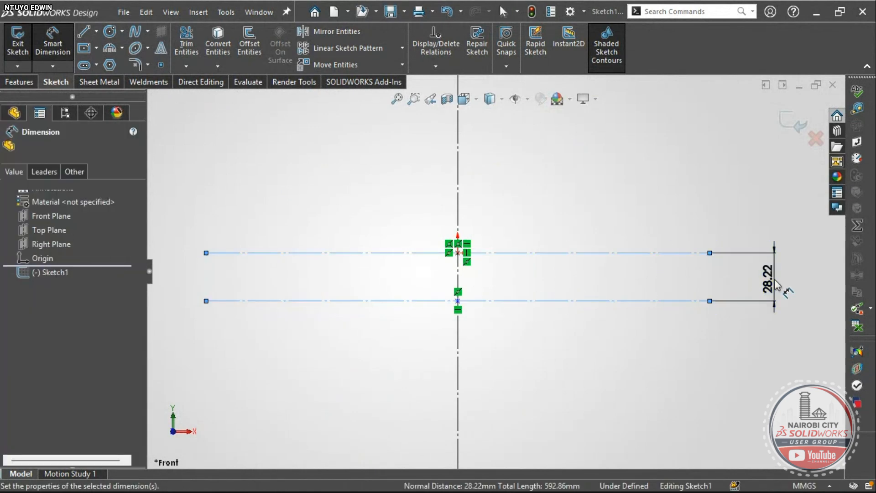
pyautogui.write('8.22235361mm')
pyautogui.press('Return')
pyautogui.scroll(1, 619, 371)
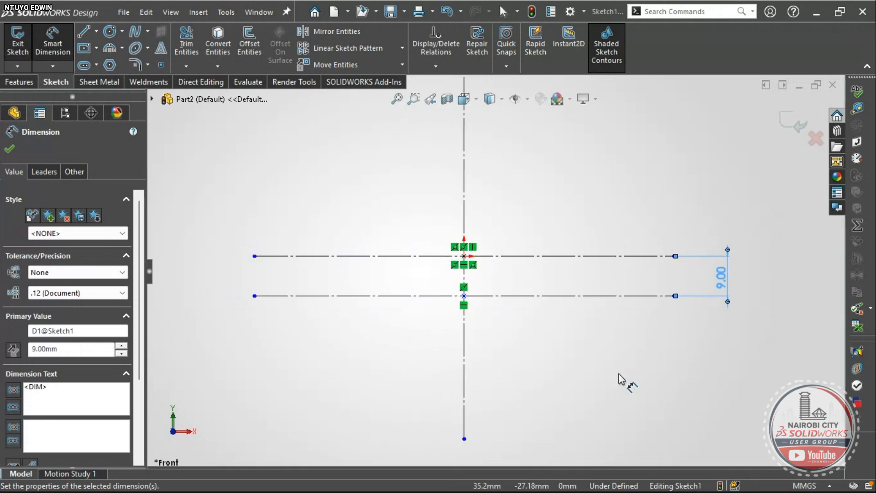
pyautogui.click(569, 369)
pyautogui.scroll(4, 507, 291)
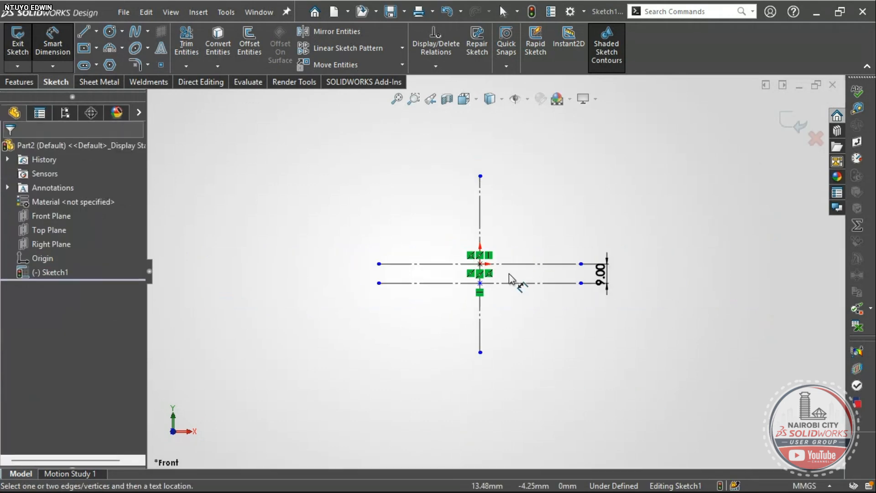
pyautogui.scroll(-2, 509, 273)
pyautogui.hotkey('alt', 'Tab')
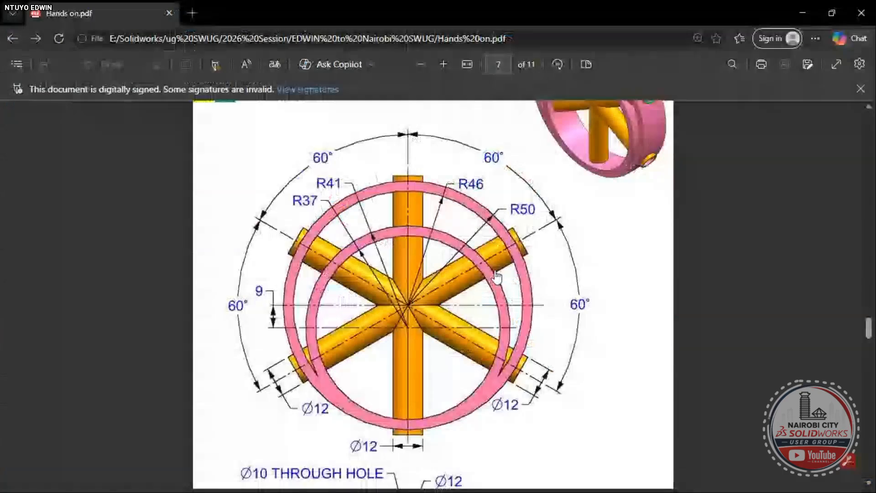
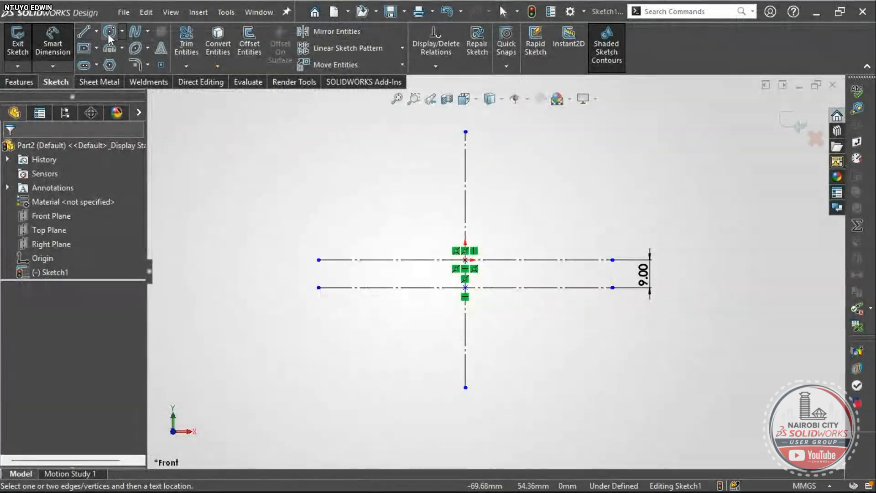
# - Pick the Circle tool and check the drawing's ring radii R37, R41, R46 and R50
pyautogui.click(109, 32)
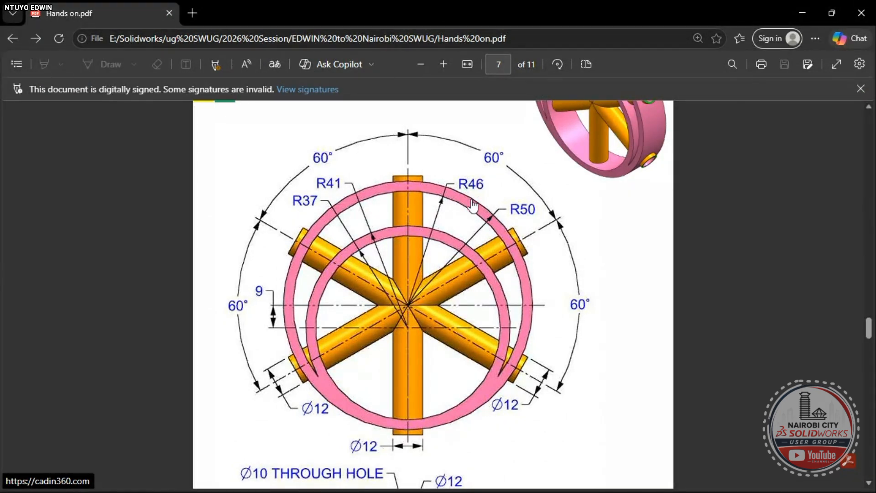
# - Draw two concentric circles centred on the origin
pyautogui.hotkey('alt', 'Tab')
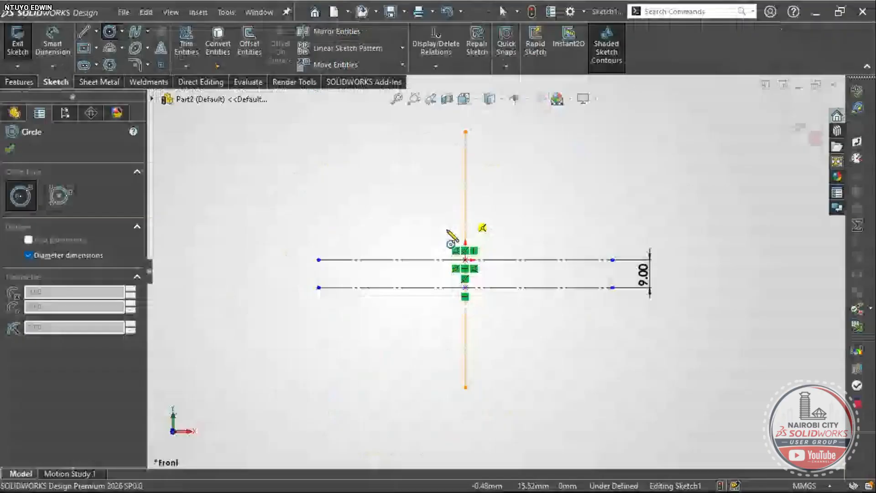
pyautogui.click(465, 260)
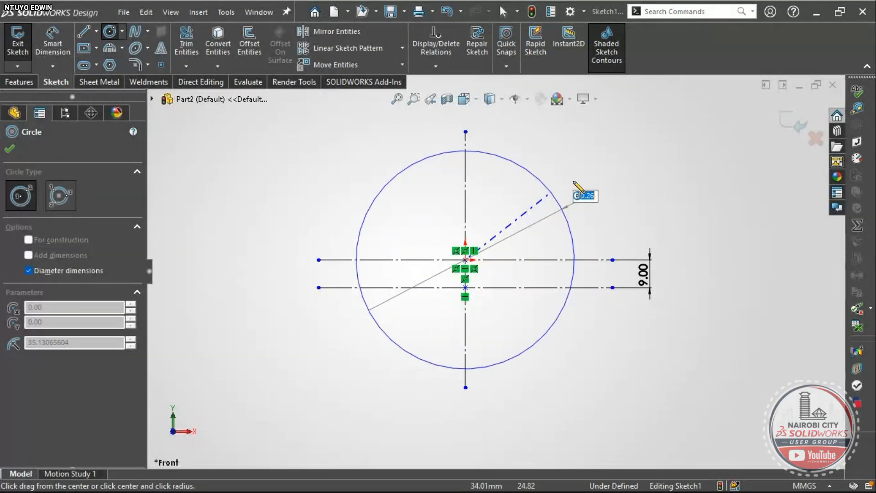
pyautogui.click(598, 177)
pyautogui.click(465, 260)
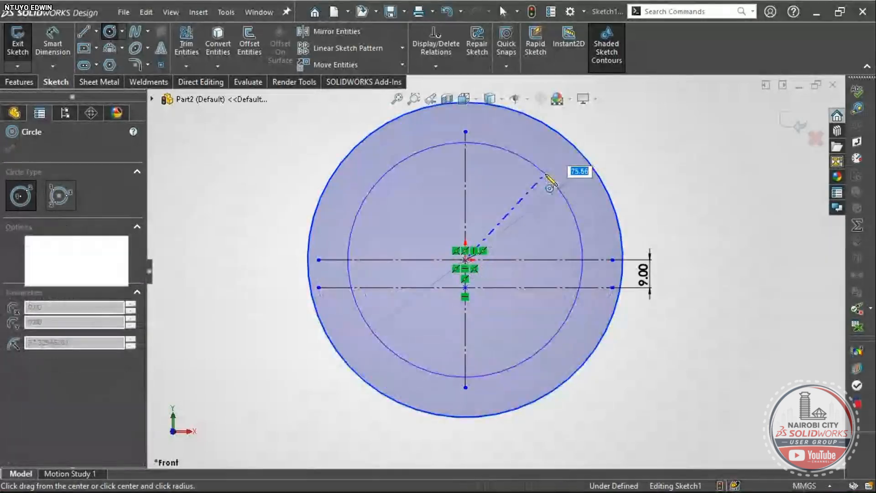
pyautogui.click(552, 181)
pyautogui.press('Escape')
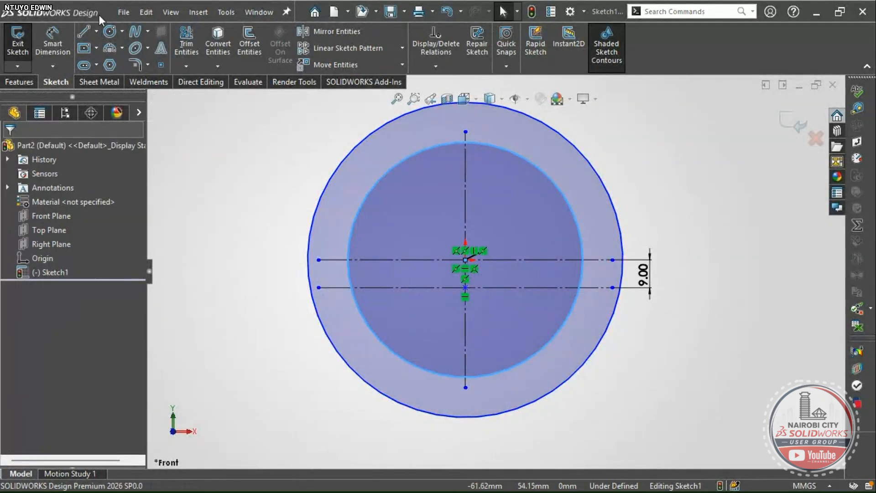
# - Dimension the outer circle at Ø100 and the inner circle at 46*2 (Ø92)
pyautogui.click(49, 42)
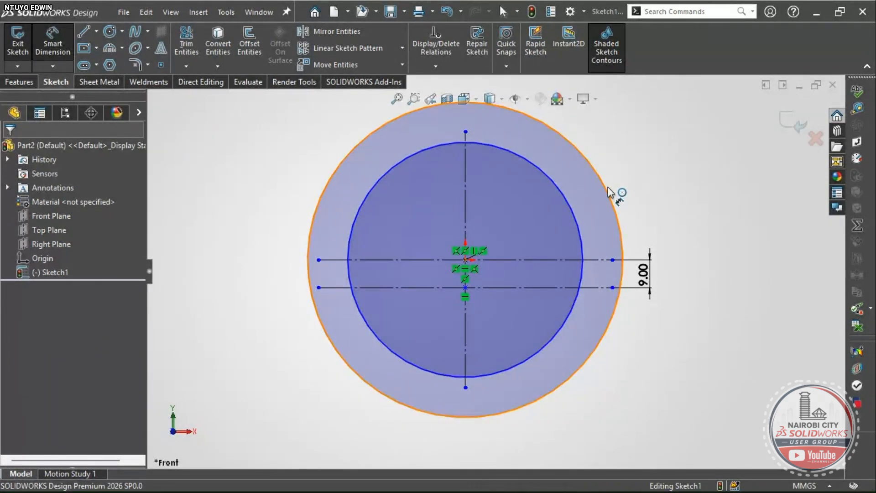
pyautogui.click(640, 147)
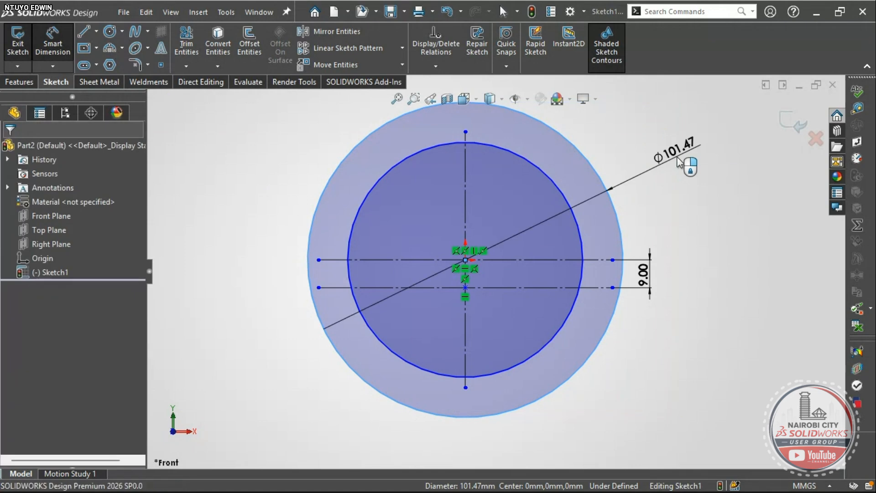
pyautogui.click(678, 163)
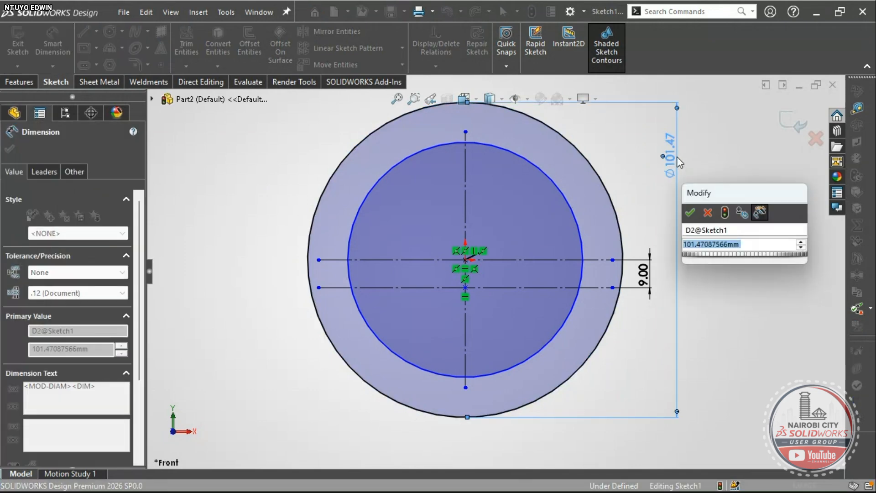
pyautogui.write('100')
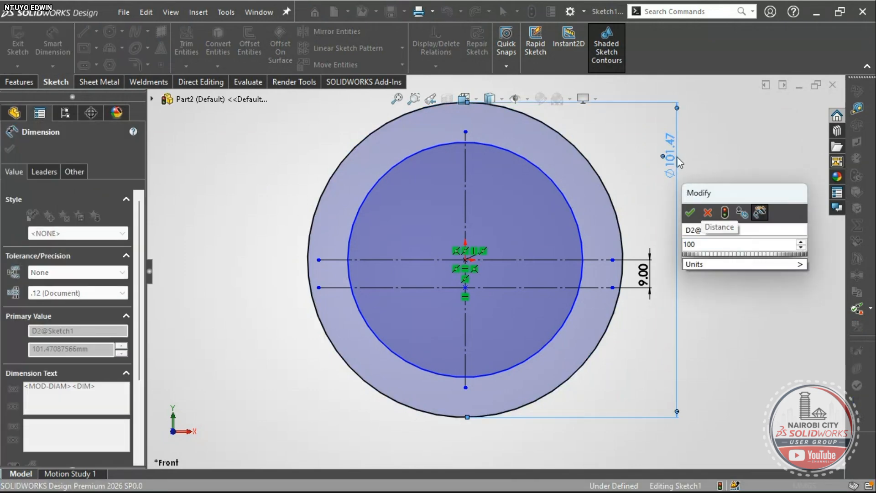
pyautogui.press('Return')
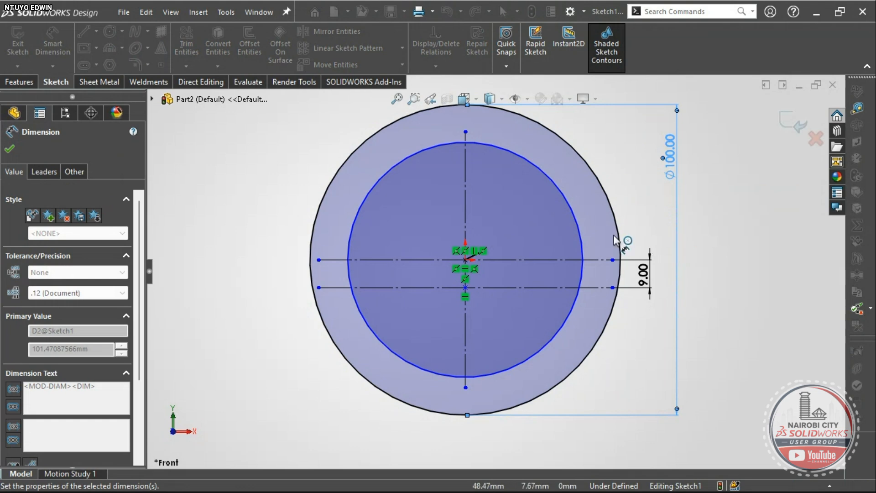
pyautogui.click(577, 225)
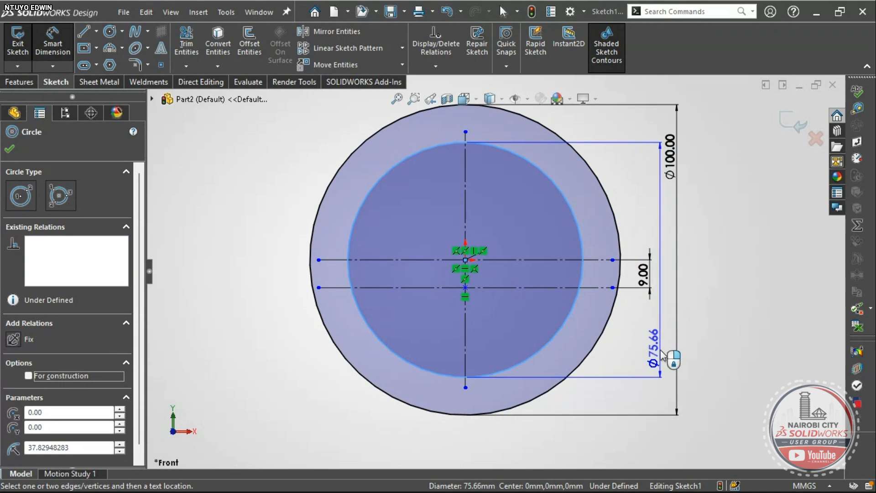
pyautogui.click(662, 354)
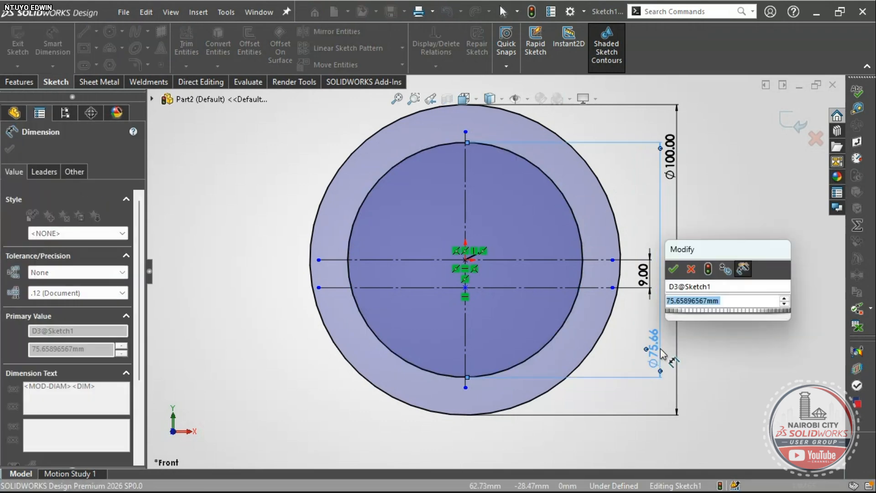
pyautogui.write('46')
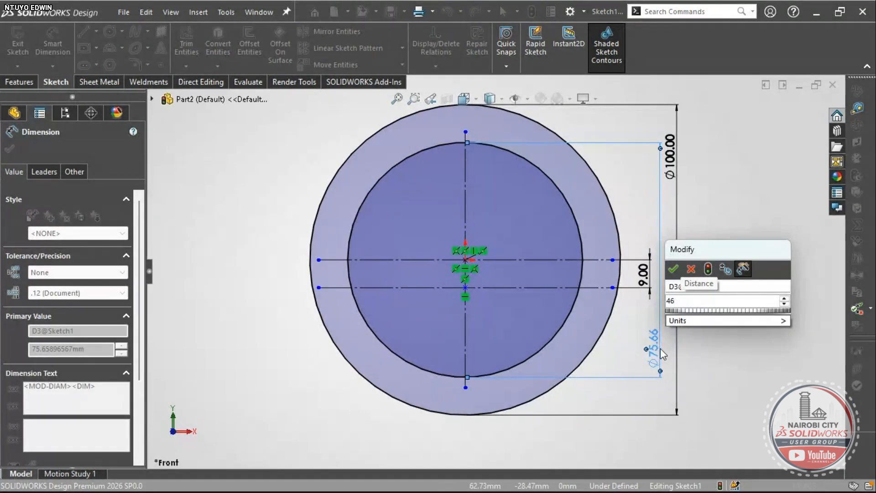
pyautogui.write('*2')
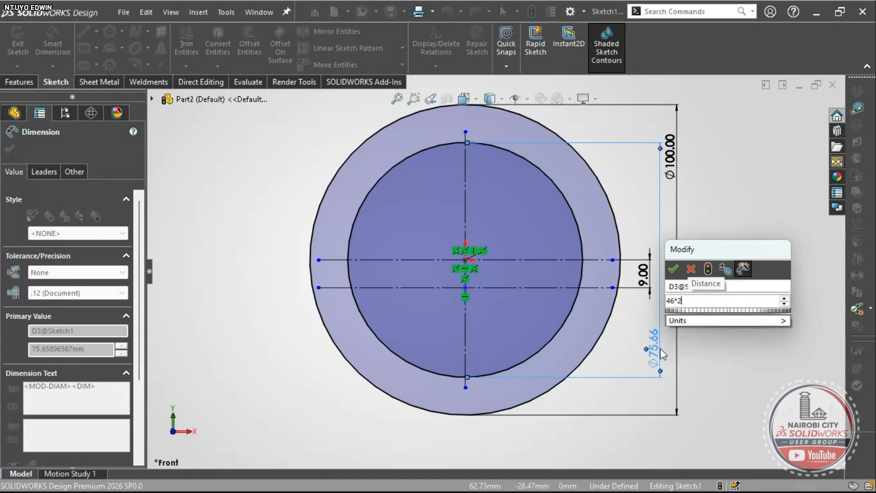
pyautogui.press('Return')
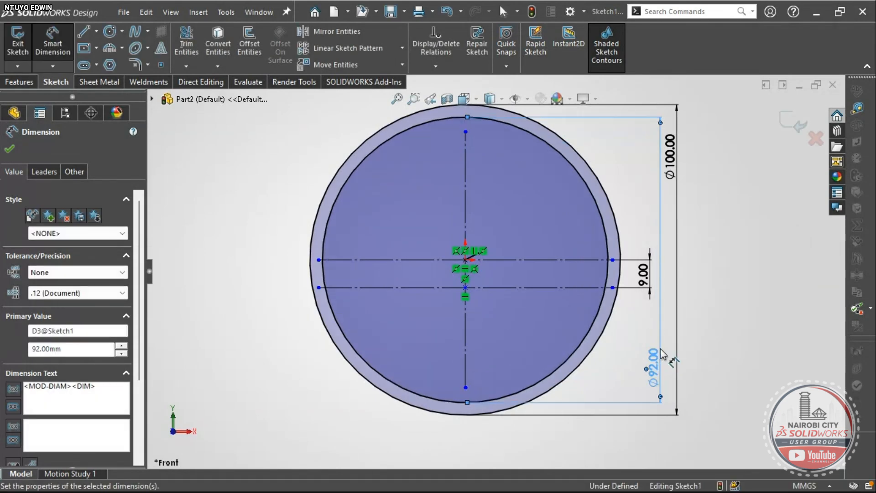
pyautogui.scroll(-2, 661, 383)
pyautogui.scroll(2, 650, 351)
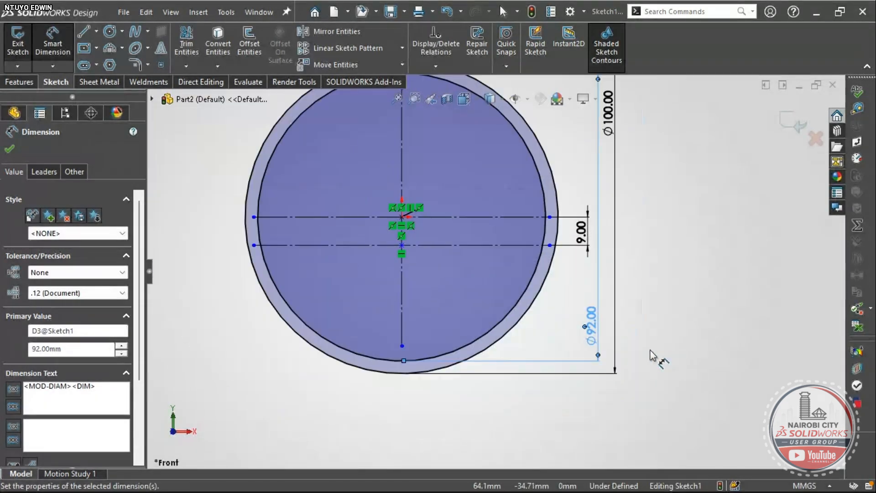
pyautogui.scroll(1, 650, 350)
pyautogui.scroll(1, 574, 242)
pyautogui.scroll(-2, 576, 269)
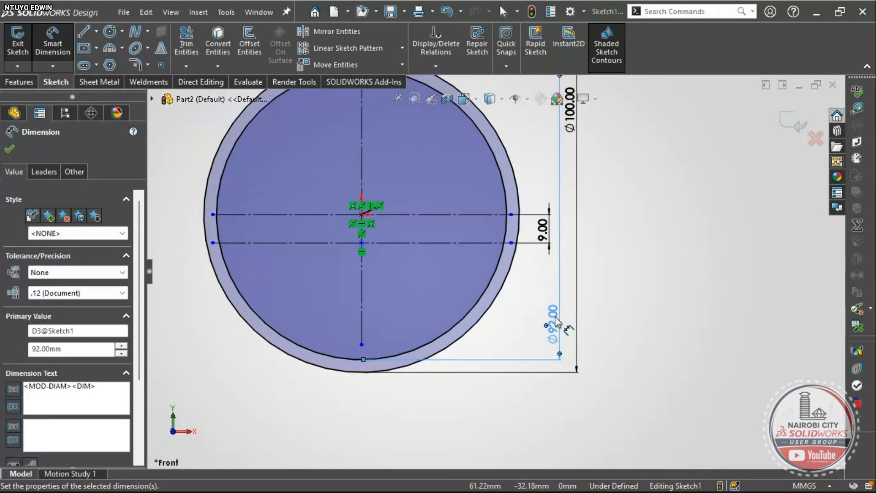
pyautogui.scroll(-2, 487, 201)
pyautogui.scroll(3, 531, 283)
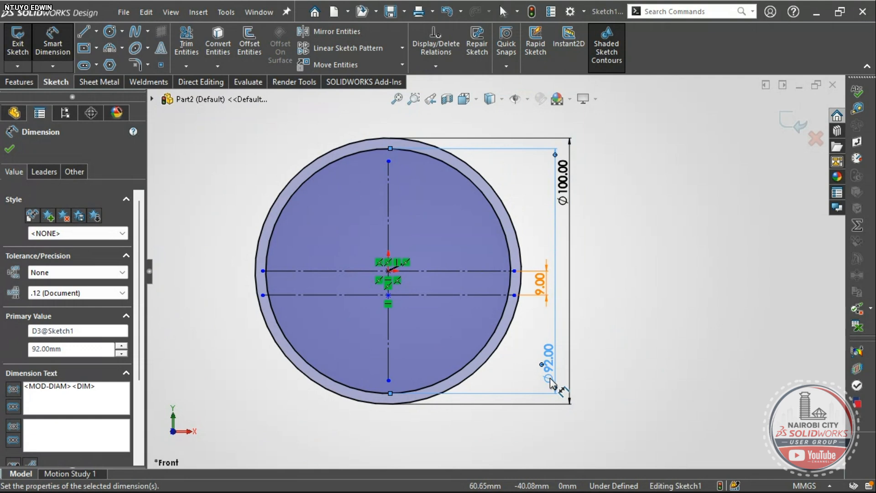
pyautogui.press('Escape')
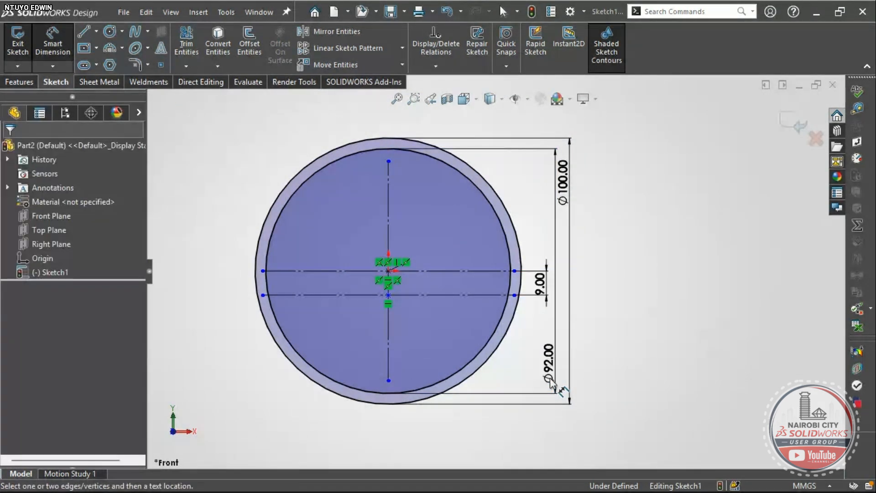
# - Re-enter the inner diameter as the equation =46*2, keeping Ø92.00
pyautogui.doubleClick(550, 371)
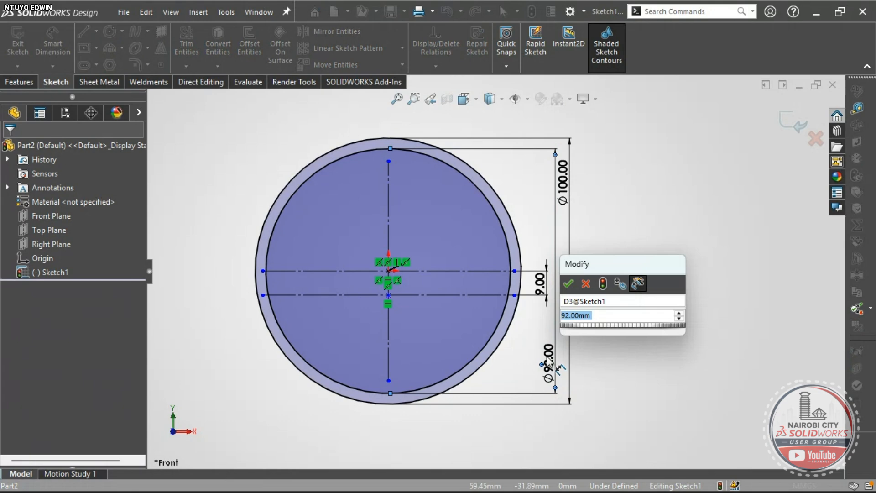
pyautogui.write('=46')
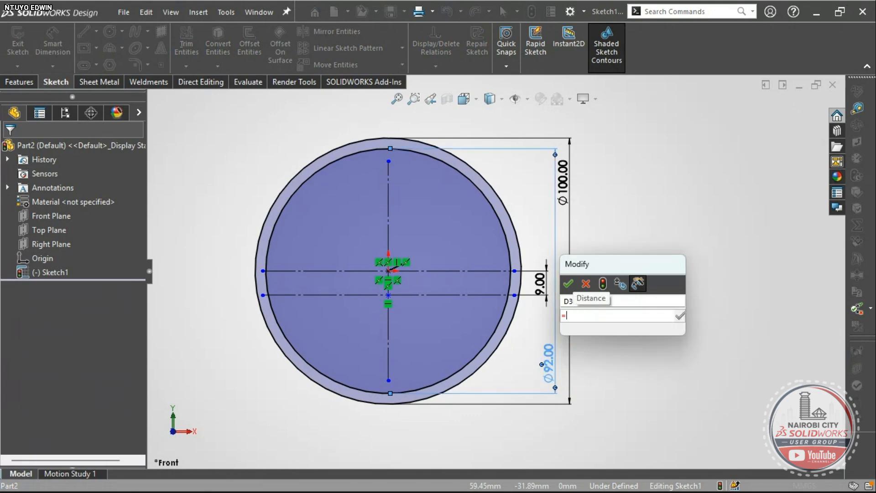
pyautogui.write('*2')
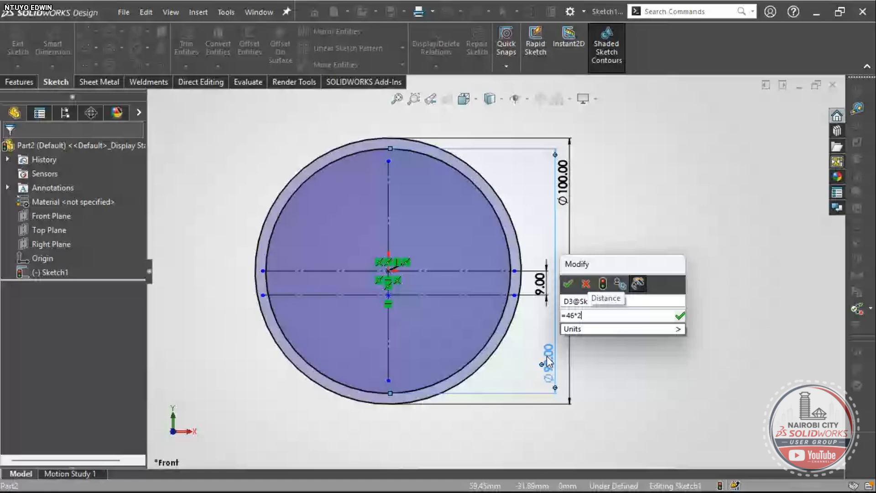
pyautogui.press('Return')
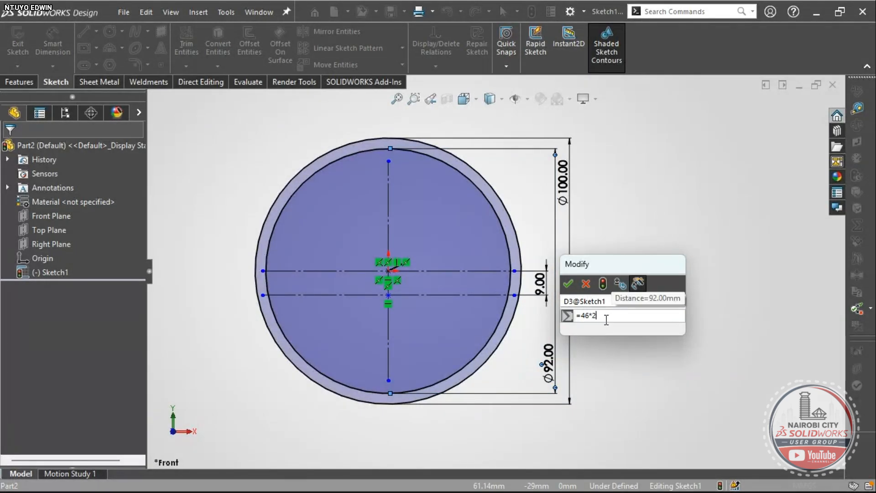
pyautogui.click(564, 284)
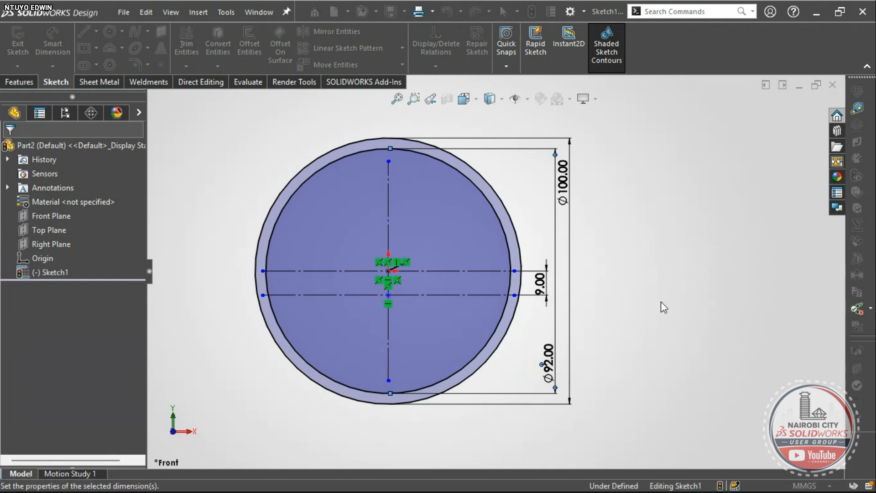
pyautogui.click(659, 379)
pyautogui.scroll(-3, 551, 392)
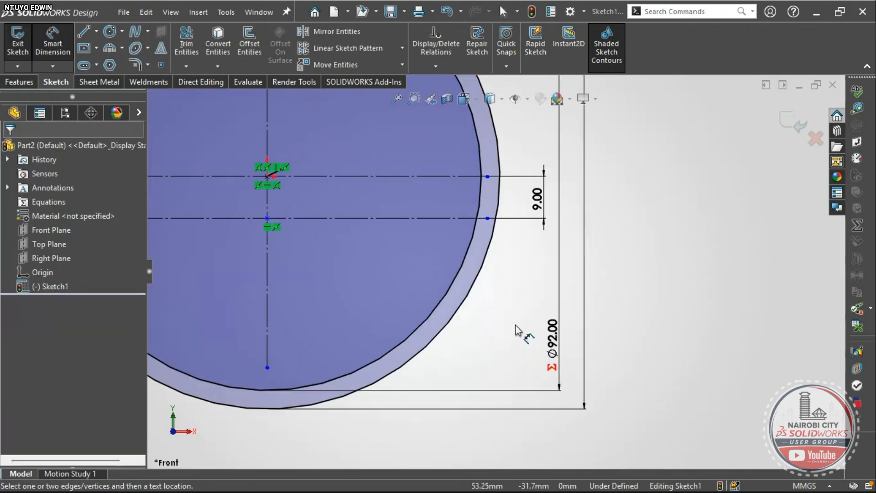
pyautogui.doubleClick(554, 347)
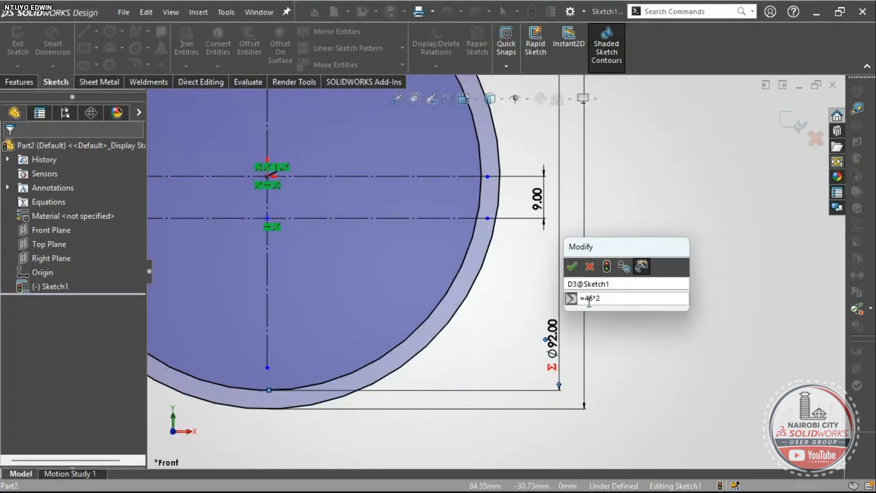
pyautogui.click(571, 265)
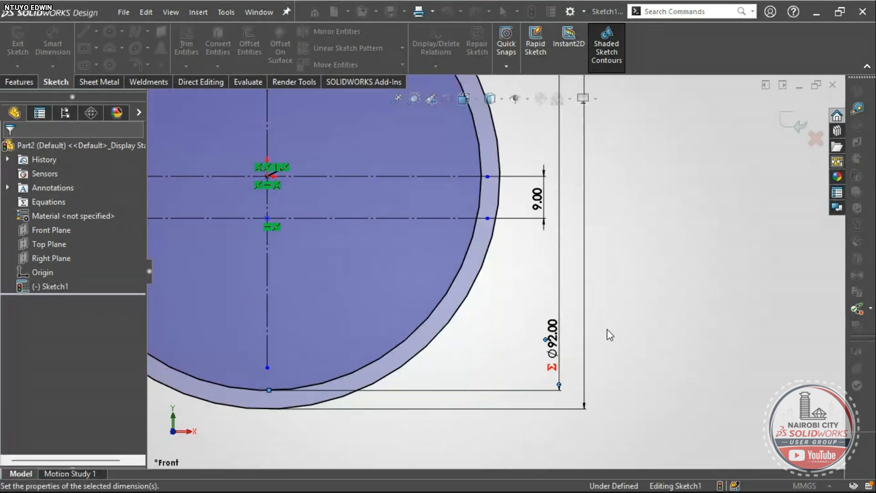
pyautogui.scroll(3, 547, 319)
pyautogui.scroll(-2, 478, 244)
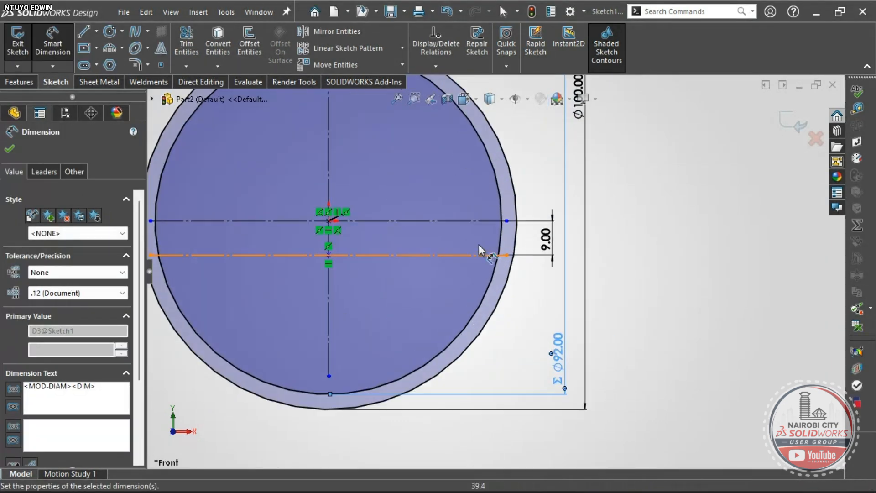
pyautogui.press('f')
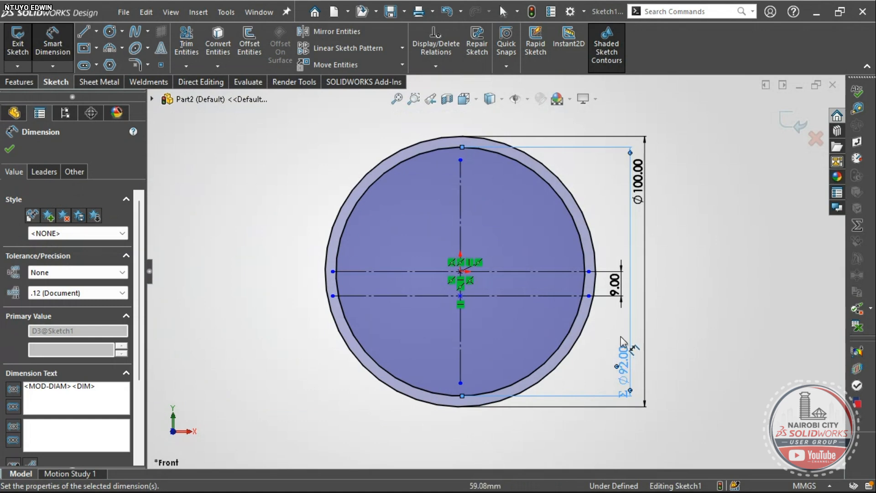
pyautogui.press('Escape')
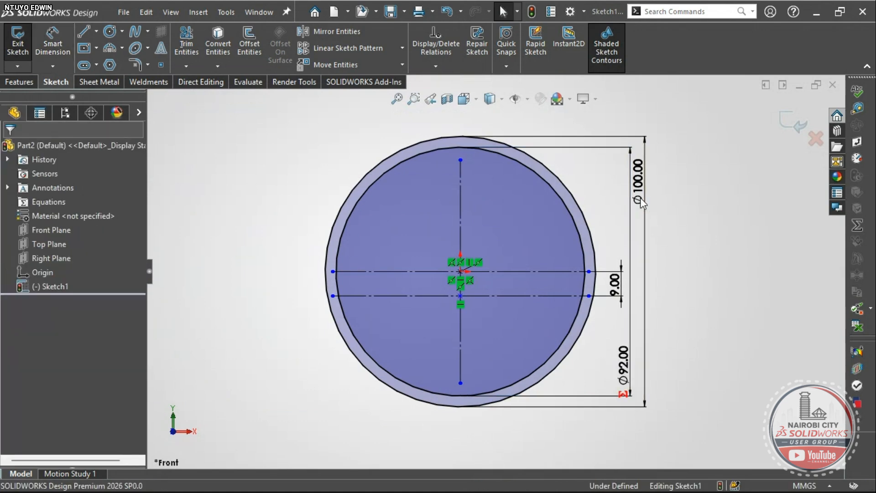
# - Display the Ø100 and Ø92 dimensions as radii R50 and R46
pyautogui.click(639, 192)
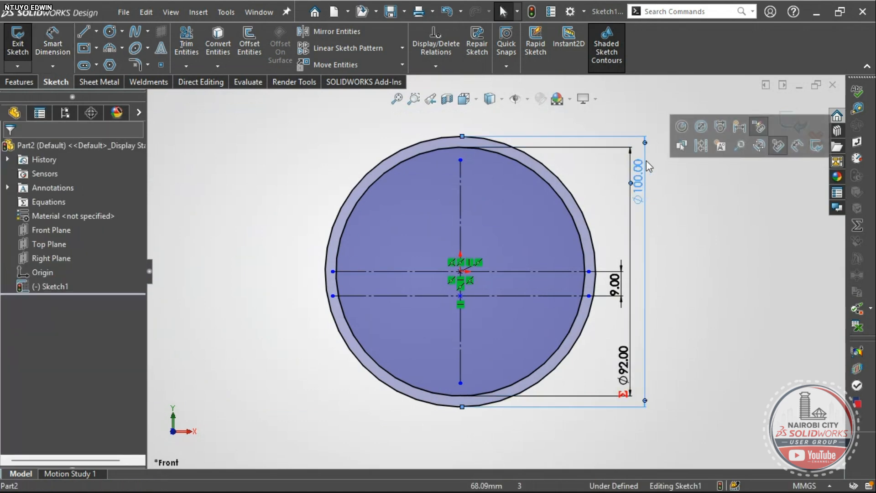
pyautogui.click(680, 128)
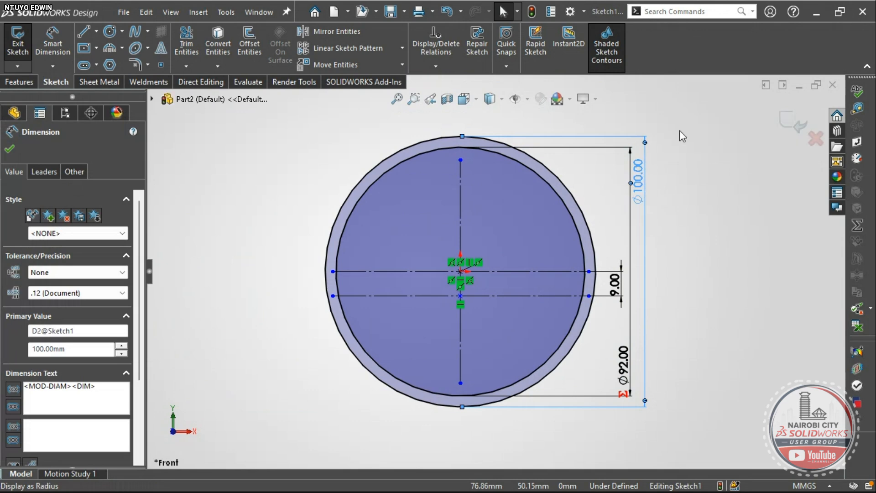
pyautogui.click(690, 269)
pyautogui.click(625, 372)
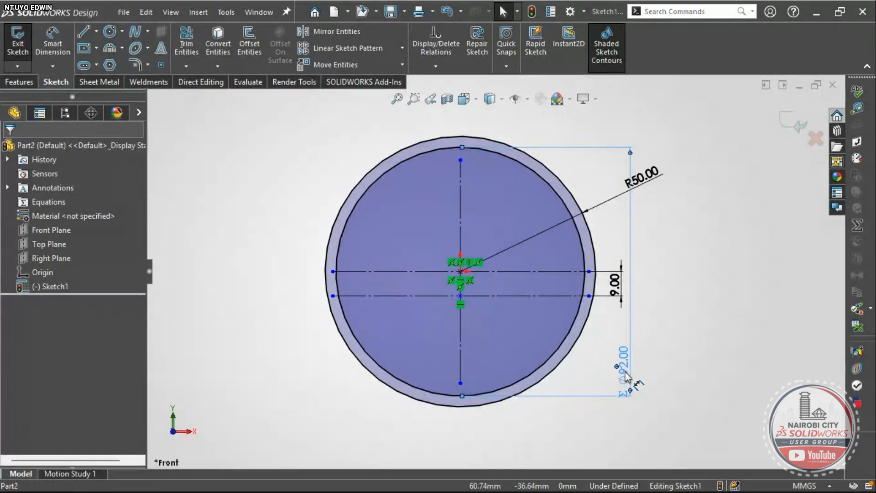
pyautogui.click(669, 314)
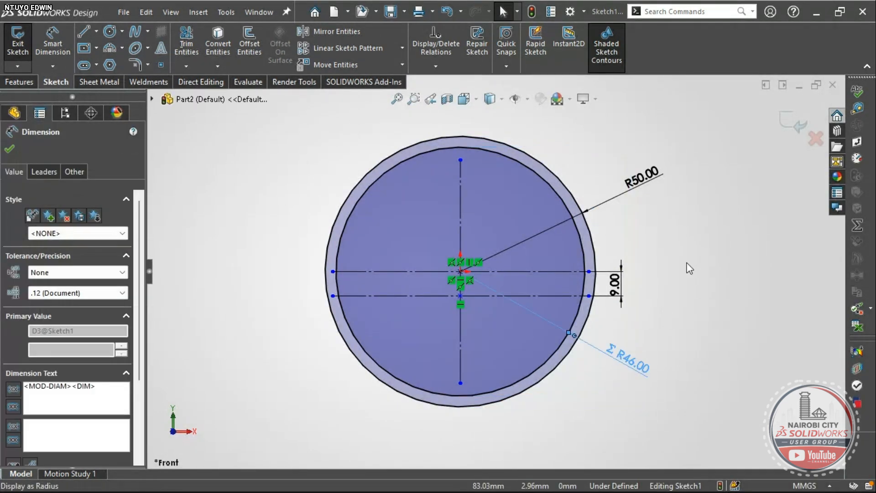
pyautogui.click(700, 277)
pyautogui.scroll(-1, 586, 349)
pyautogui.scroll(1, 584, 332)
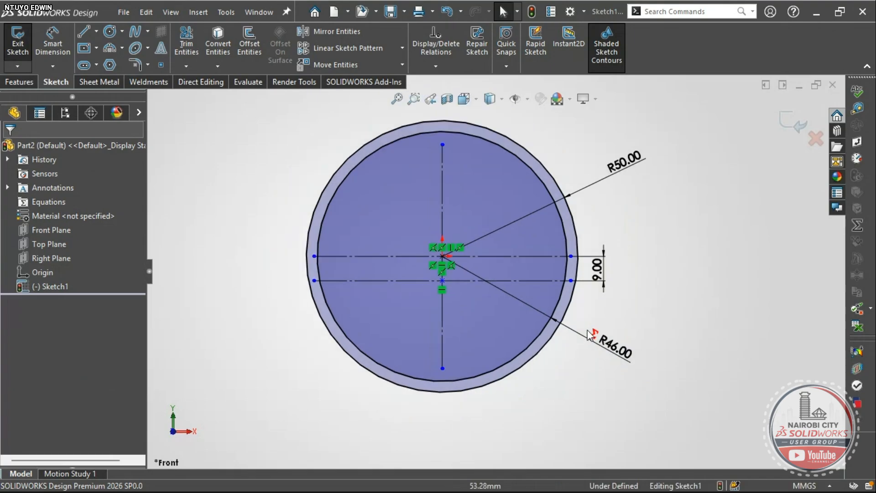
pyautogui.hotkey('alt', 'Tab')
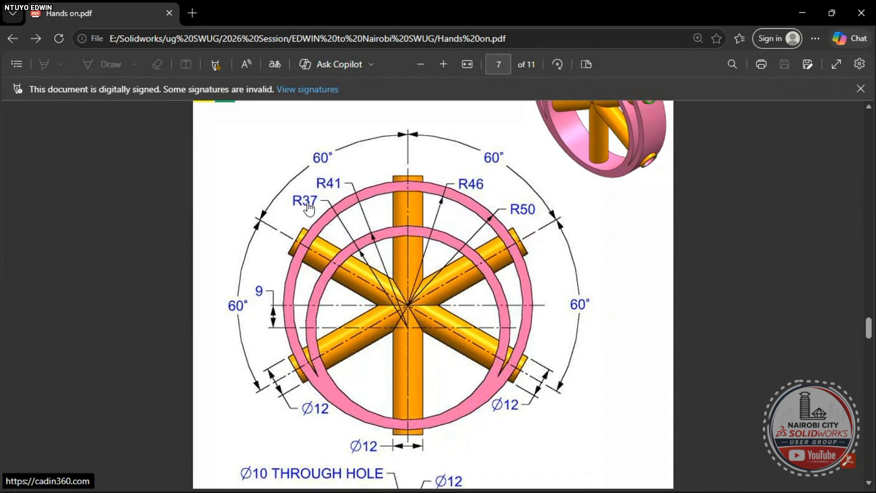
# - Draw two more concentric circles centred on the lower centreline point
pyautogui.hotkey('alt', 'Tab')
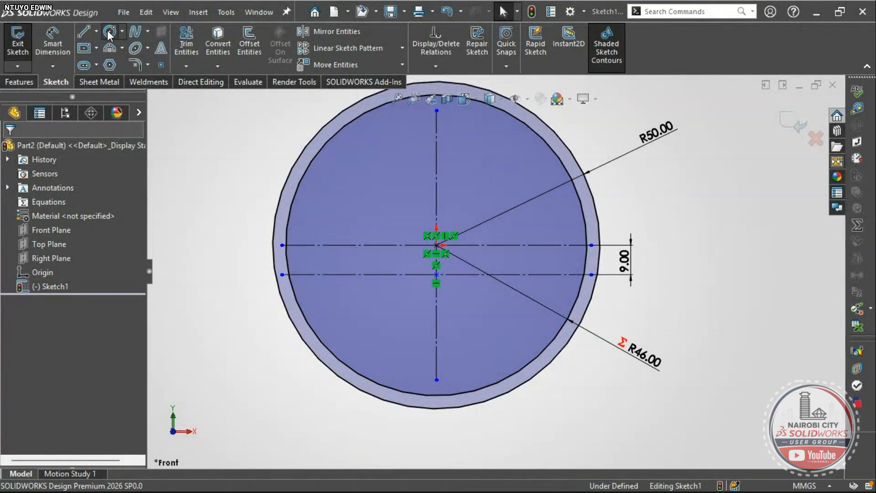
pyautogui.click(110, 32)
pyautogui.scroll(-3, 371, 241)
pyautogui.click(490, 301)
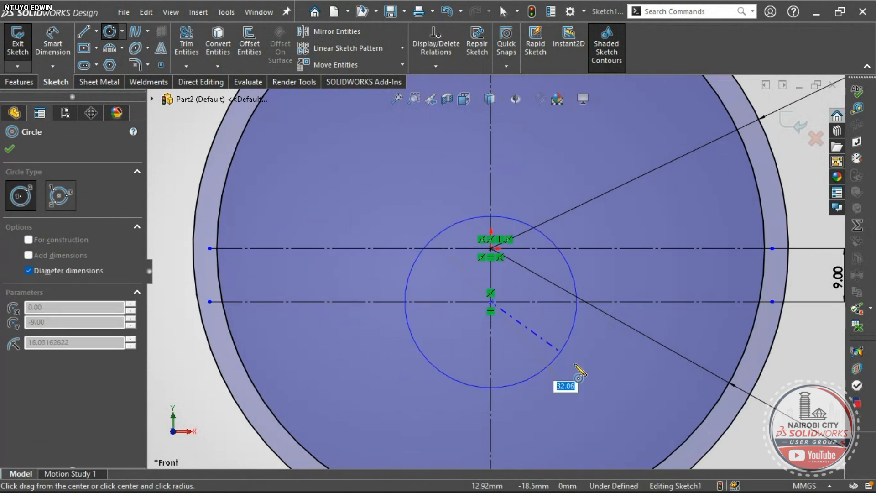
pyautogui.click(586, 383)
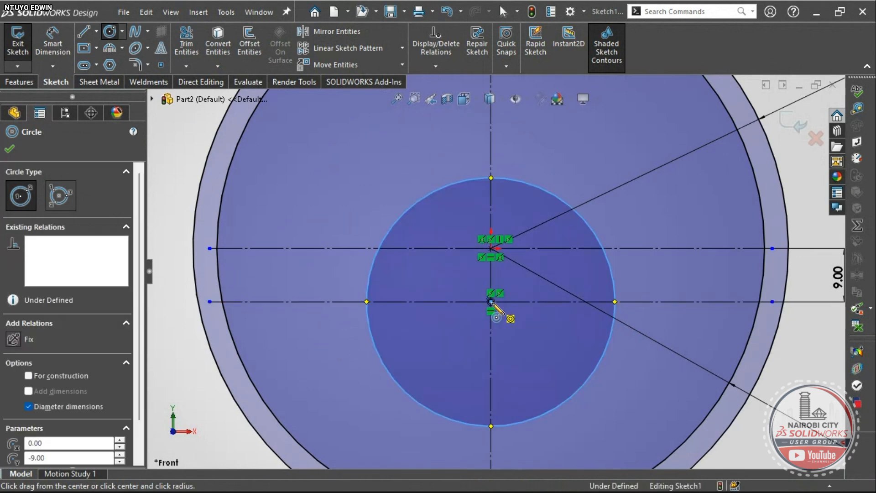
pyautogui.click(491, 302)
pyautogui.click(555, 349)
pyautogui.scroll(2, 555, 350)
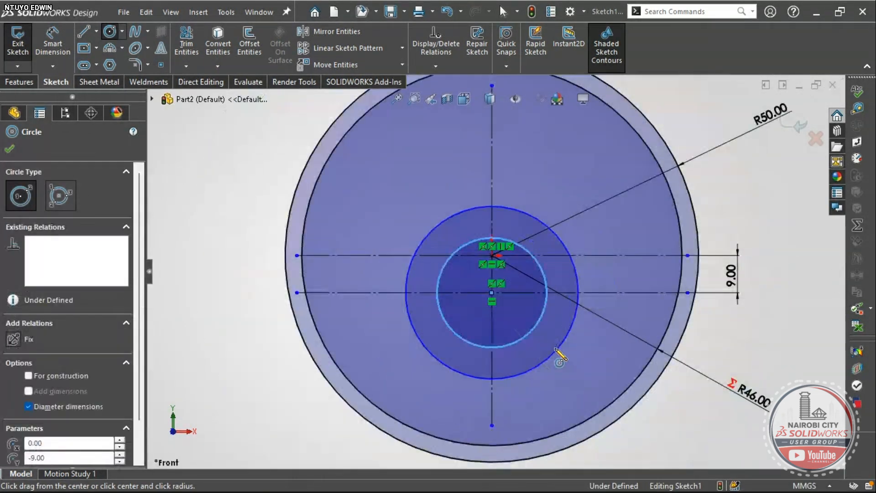
pyautogui.scroll(1, 555, 350)
pyautogui.press('Escape')
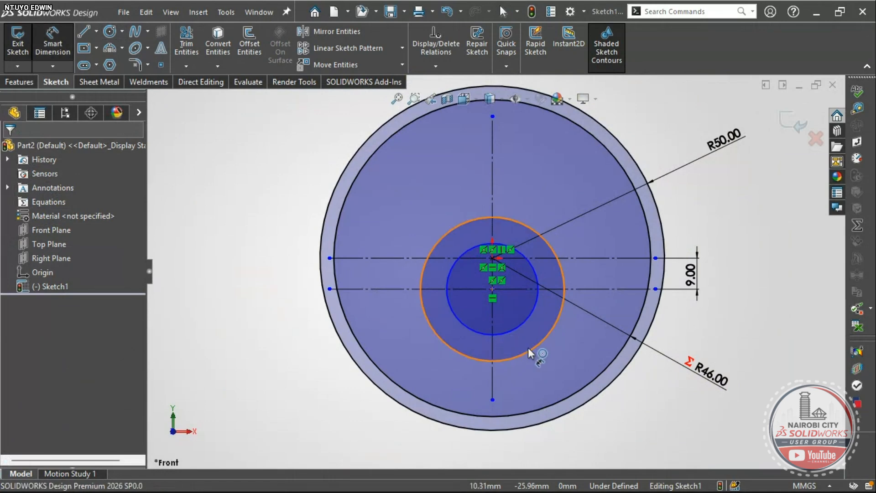
# - Dimension the new circles with equations =41*2 (Ø82) and =37*2 (Ø74)
pyautogui.click(528, 349)
pyautogui.click(651, 418)
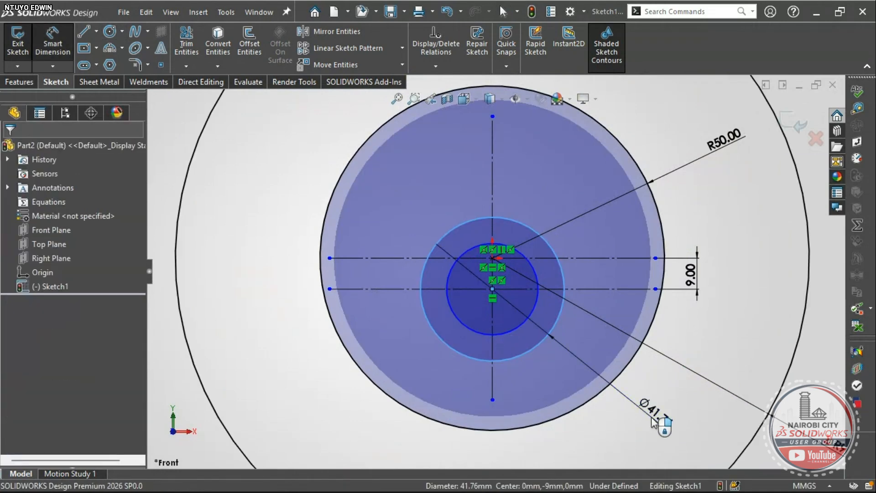
pyautogui.hotkey('alt', 'Tab')
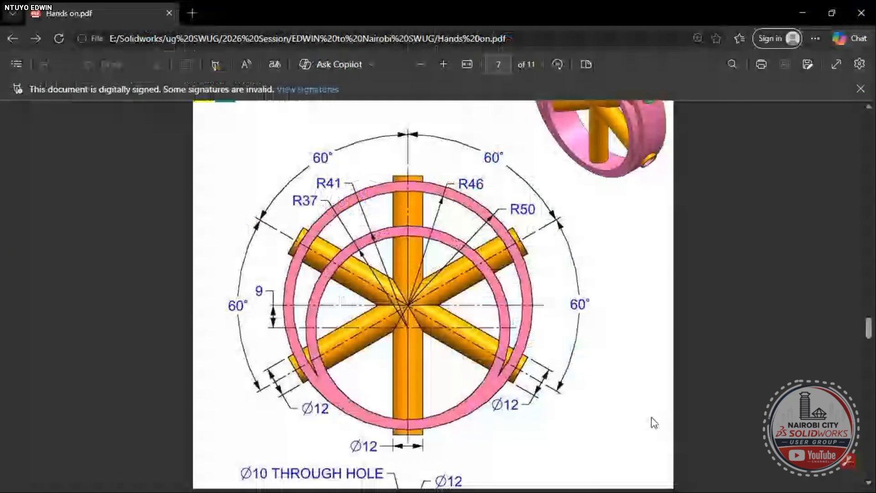
pyautogui.hotkey('alt', 'Tab')
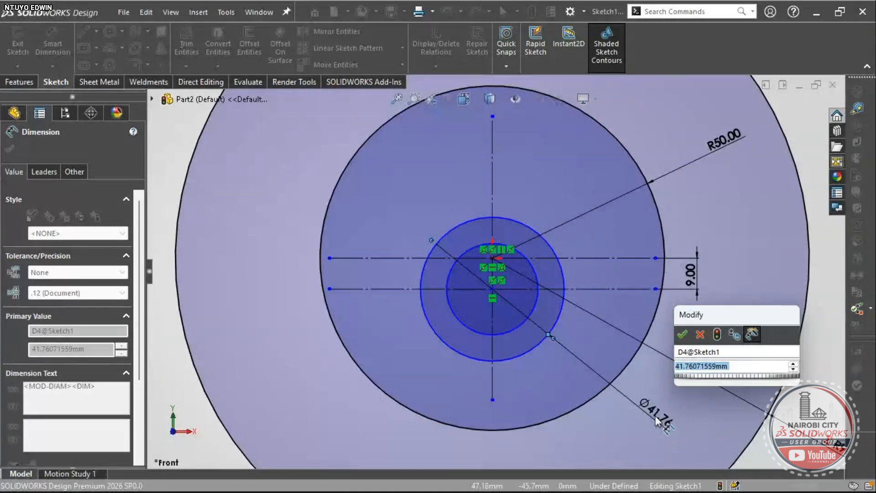
pyautogui.write('=')
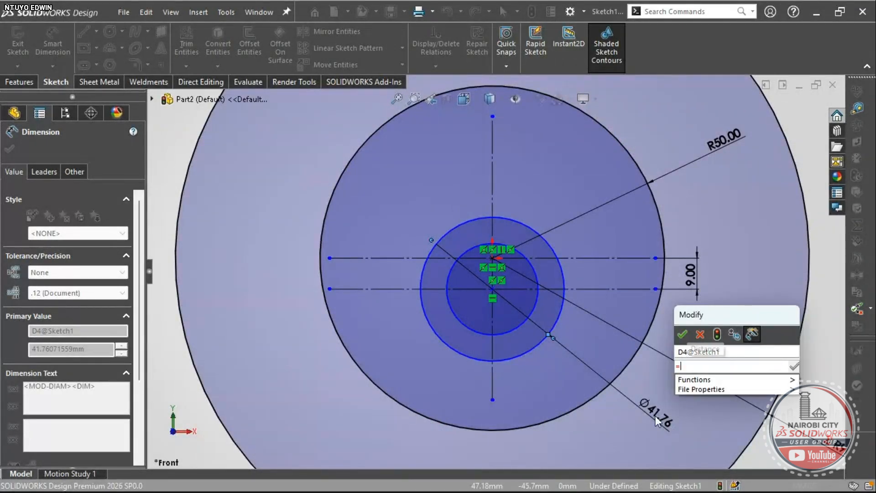
pyautogui.write('41')
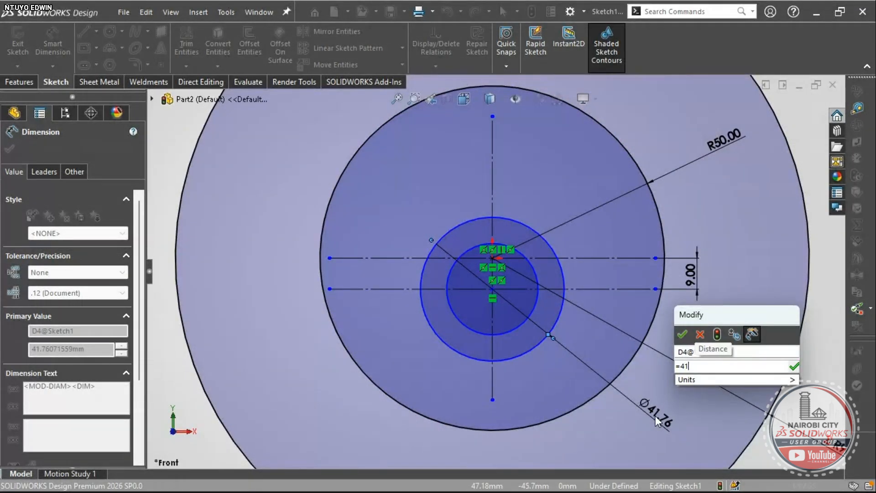
pyautogui.write('*')
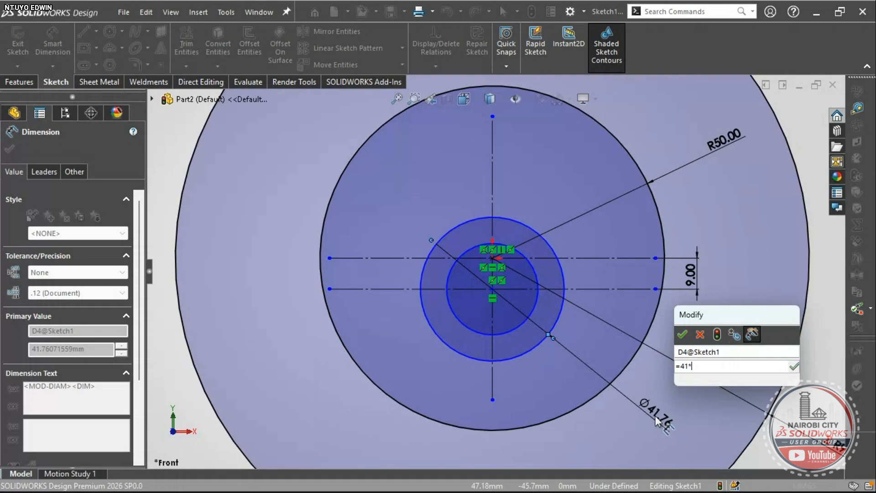
pyautogui.write('2')
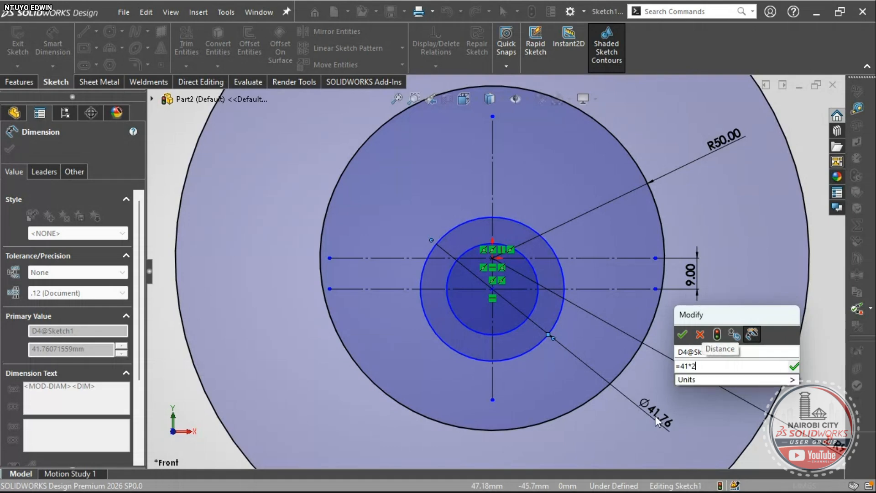
pyautogui.press('Return')
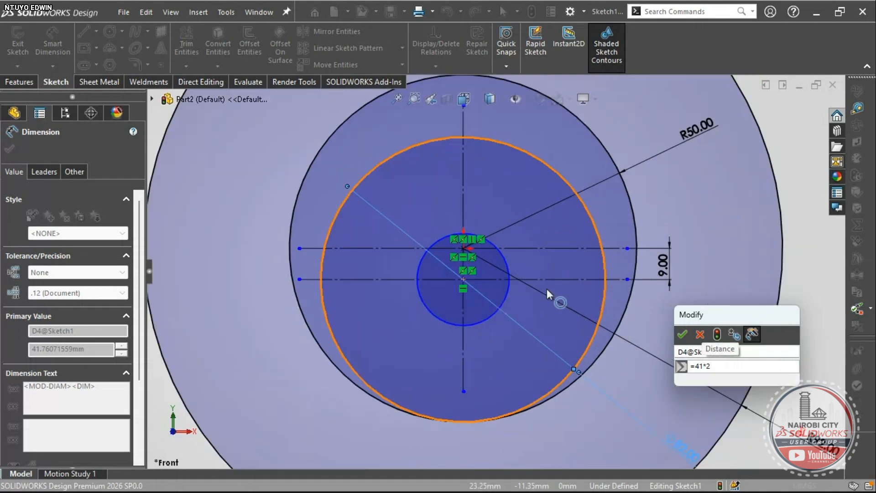
pyautogui.scroll(-2, 546, 289)
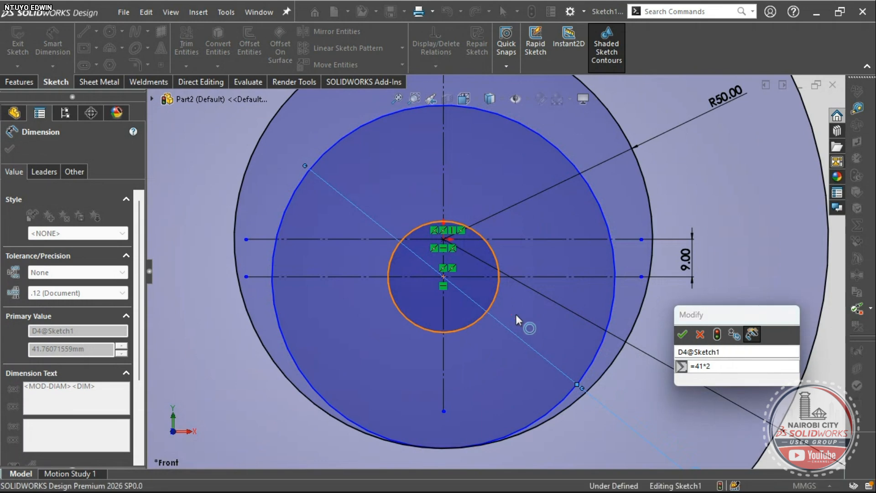
pyautogui.click(681, 335)
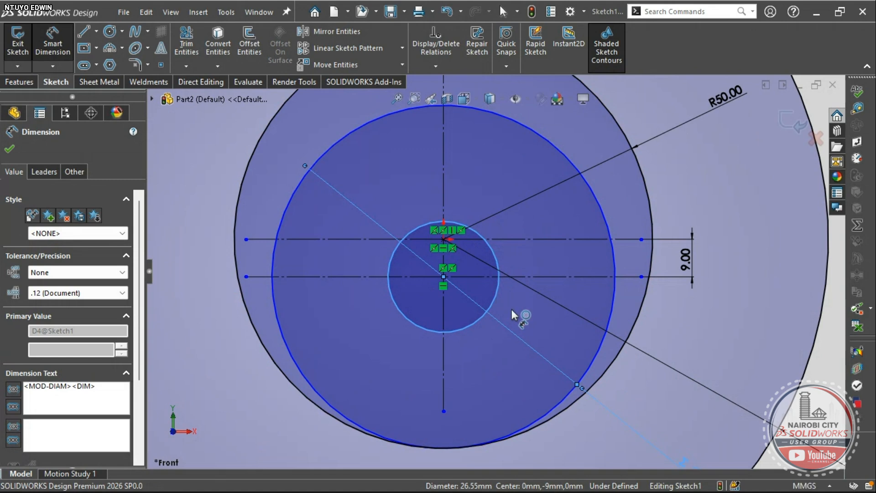
pyautogui.click(497, 294)
pyautogui.scroll(3, 726, 348)
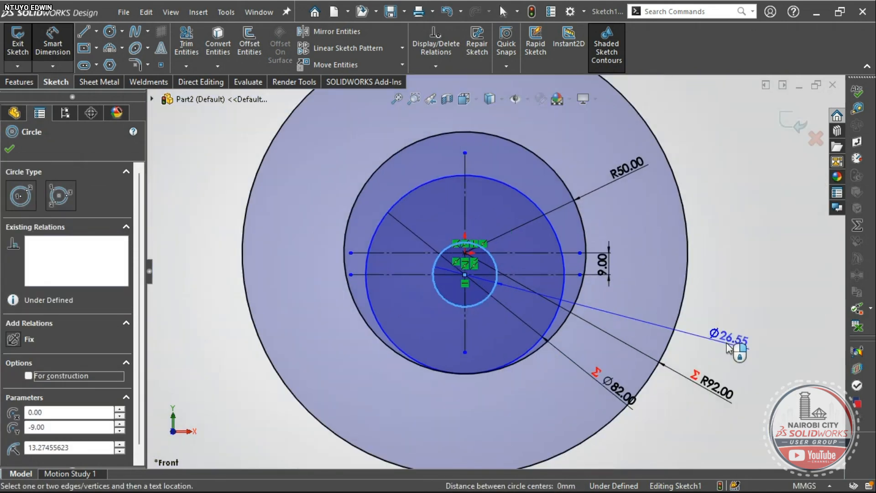
pyautogui.click(724, 331)
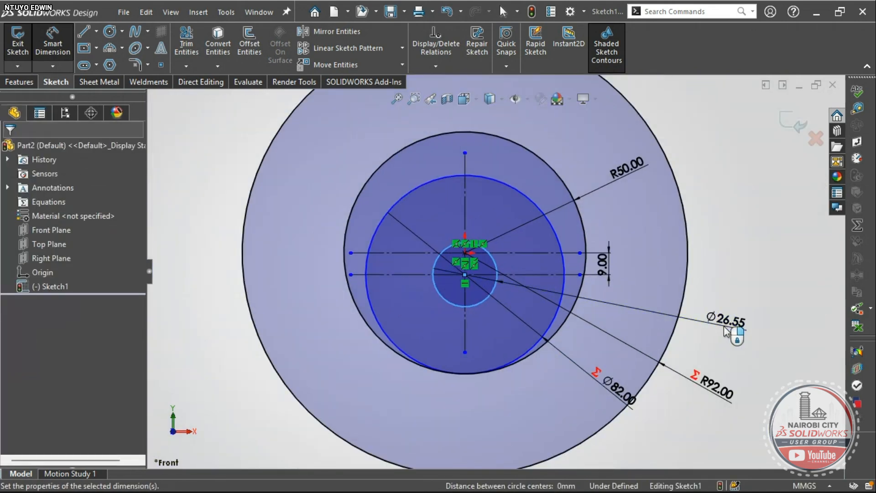
pyautogui.write('=3')
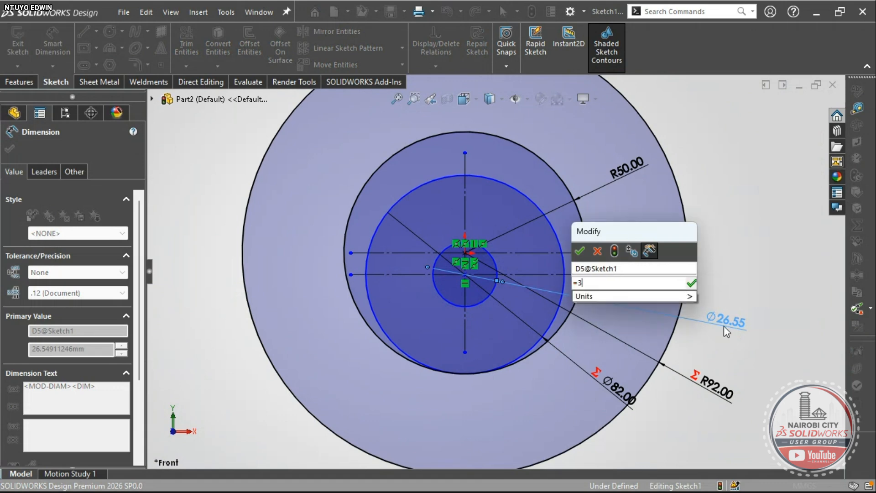
pyautogui.write('7*2')
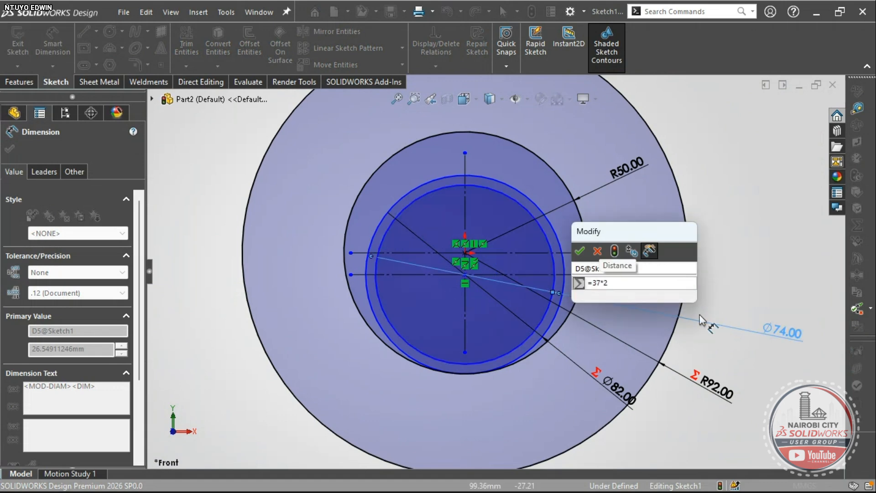
pyautogui.click(580, 250)
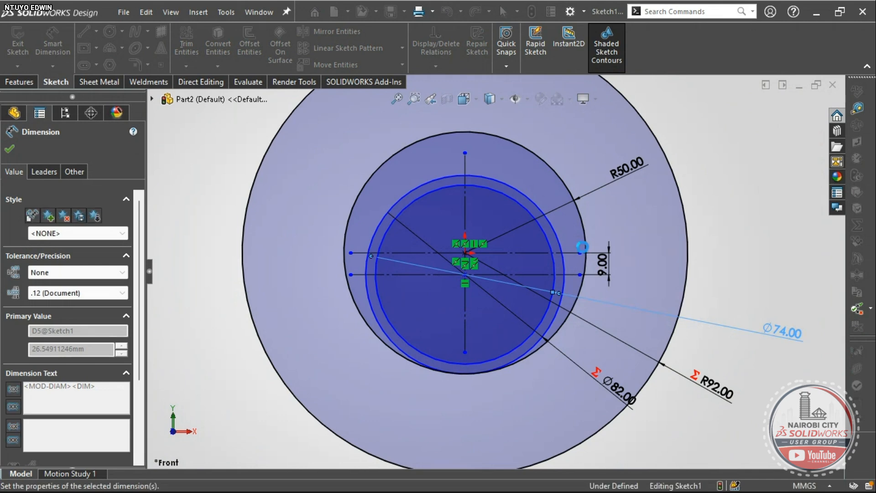
pyautogui.press('Escape')
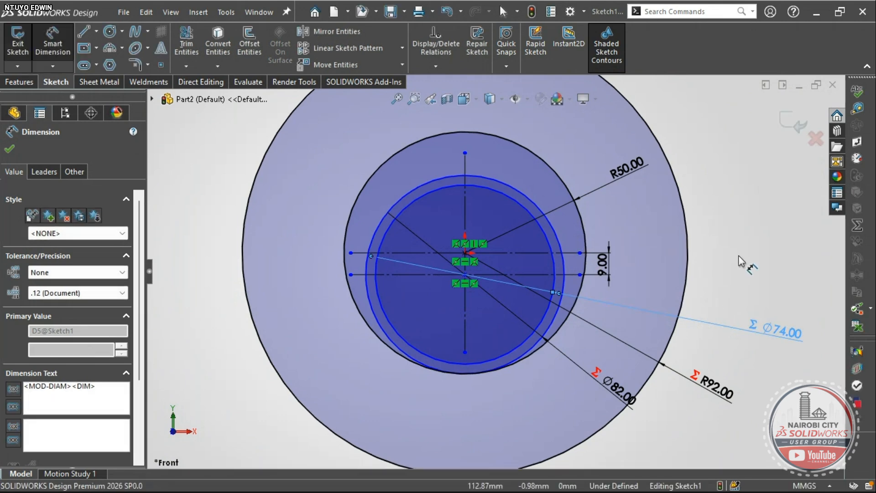
pyautogui.scroll(1, 754, 339)
pyautogui.scroll(-2, 534, 324)
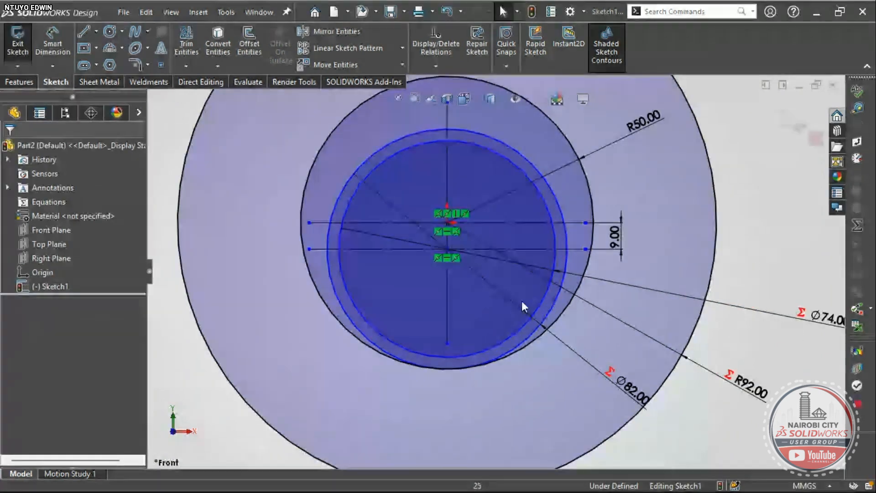
pyautogui.scroll(2, 522, 300)
pyautogui.scroll(1, 584, 316)
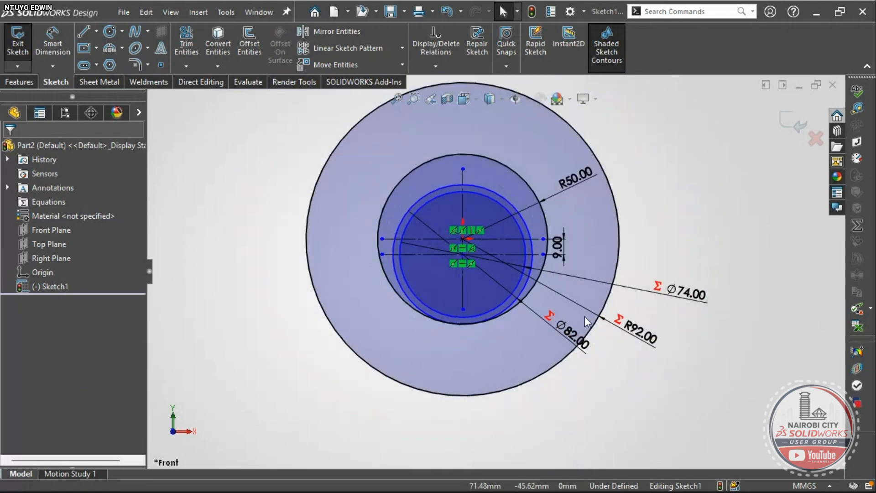
pyautogui.scroll(-1, 564, 220)
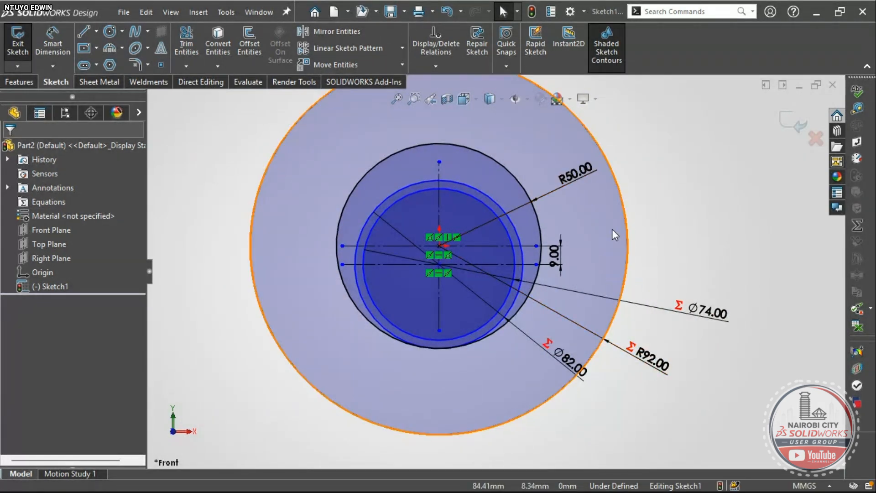
pyautogui.hotkey('alt', 'Tab')
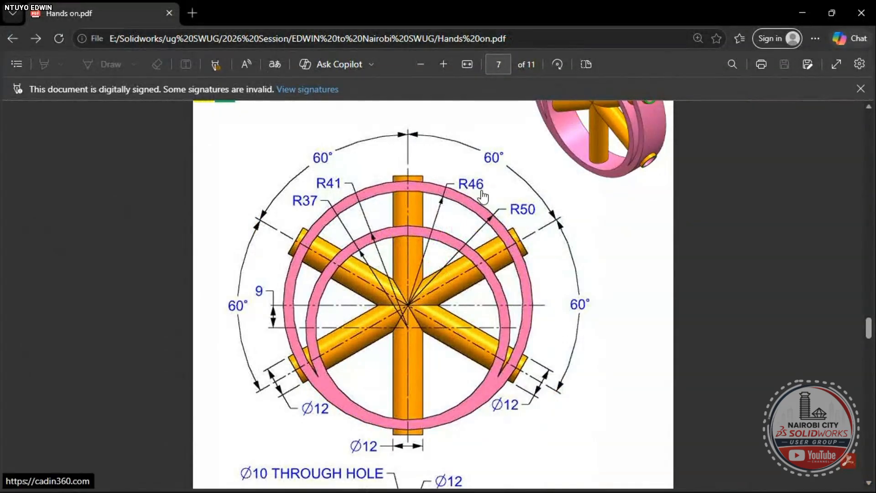
# - Change the outer circle's R92 dimension to the equation =46
pyautogui.hotkey('alt', 'Tab')
pyautogui.scroll(2, 568, 232)
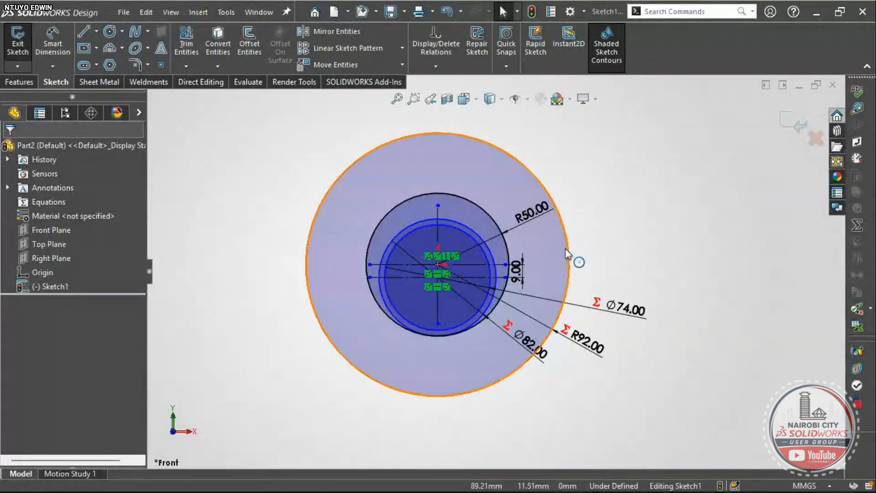
pyautogui.click(568, 253)
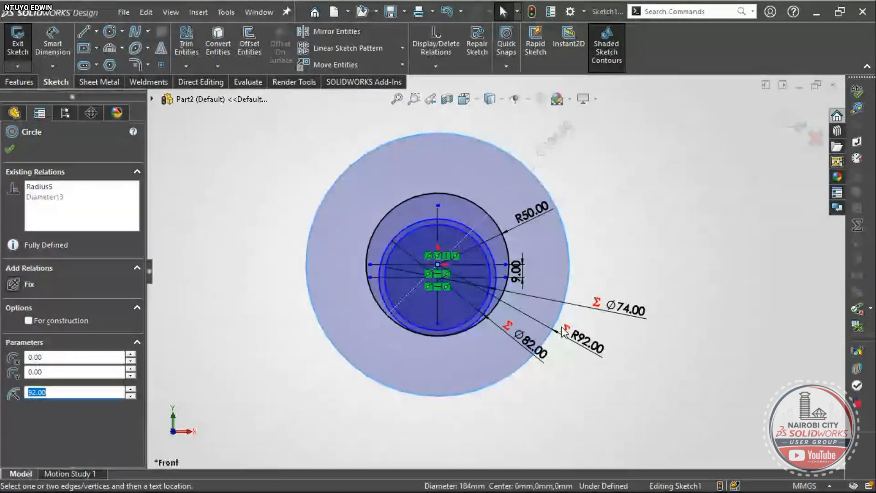
pyautogui.click(626, 243)
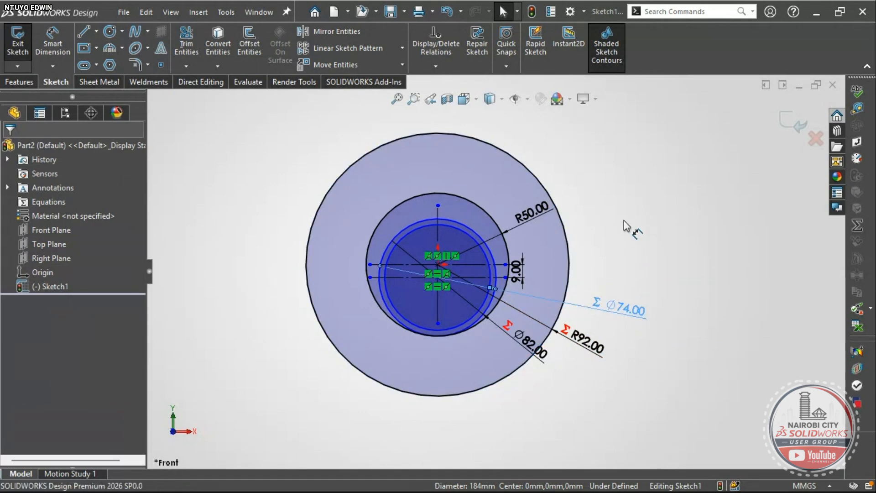
pyautogui.doubleClick(603, 354)
pyautogui.scroll(-2, 593, 354)
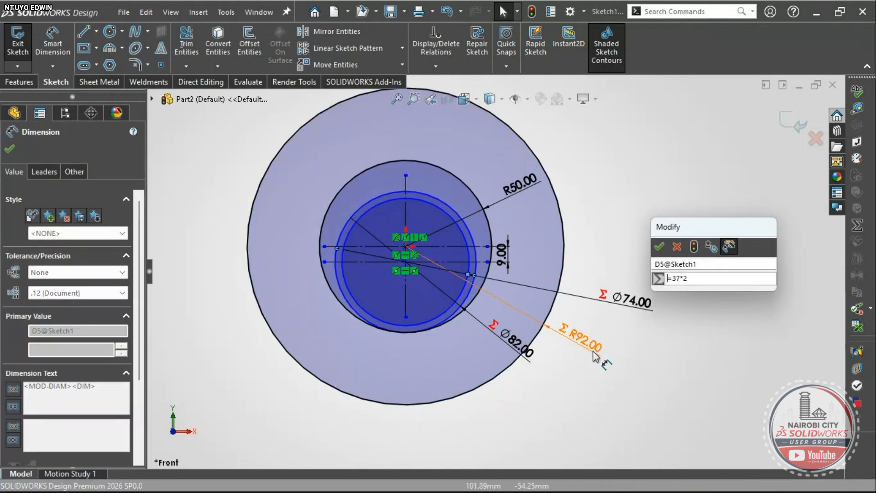
pyautogui.press('Return')
pyautogui.click(571, 365)
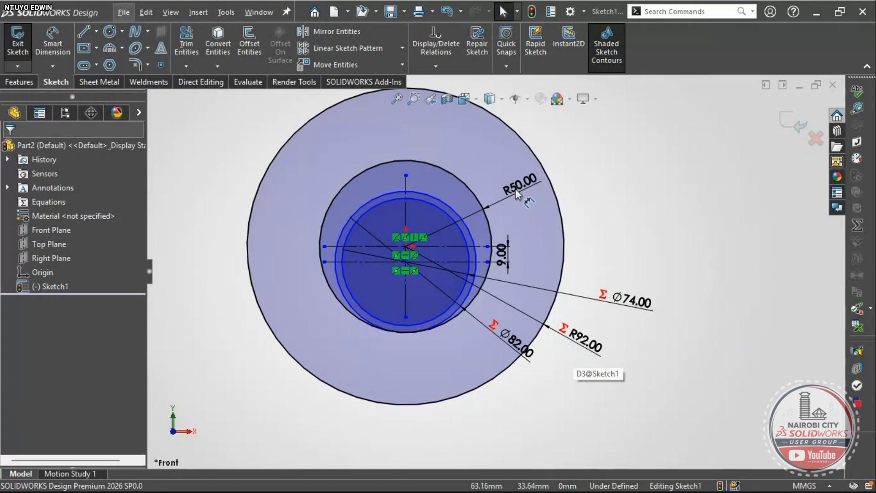
pyautogui.hotkey('alt', 'Tab')
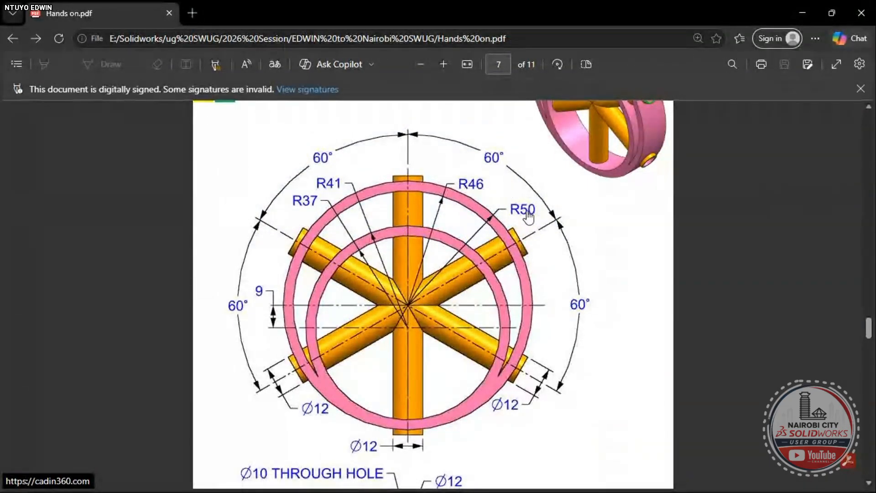
pyautogui.hotkey('alt', 'Tab')
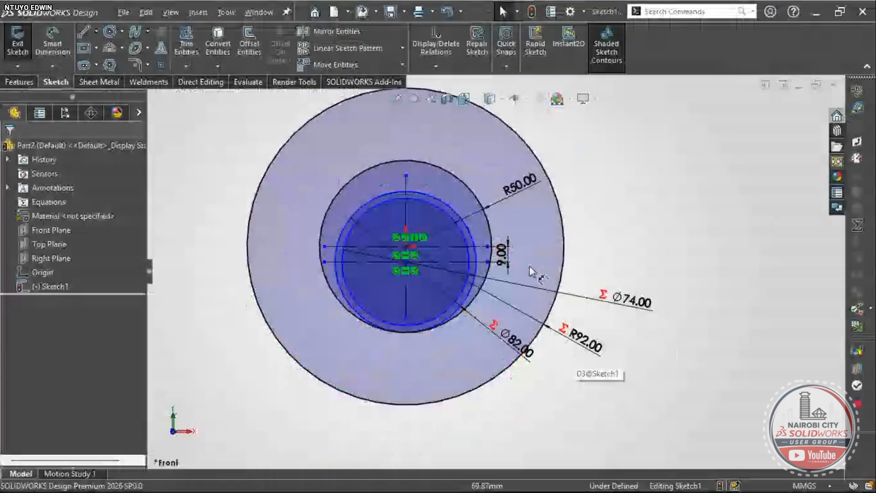
pyautogui.scroll(1, 578, 329)
pyautogui.doubleClick(570, 325)
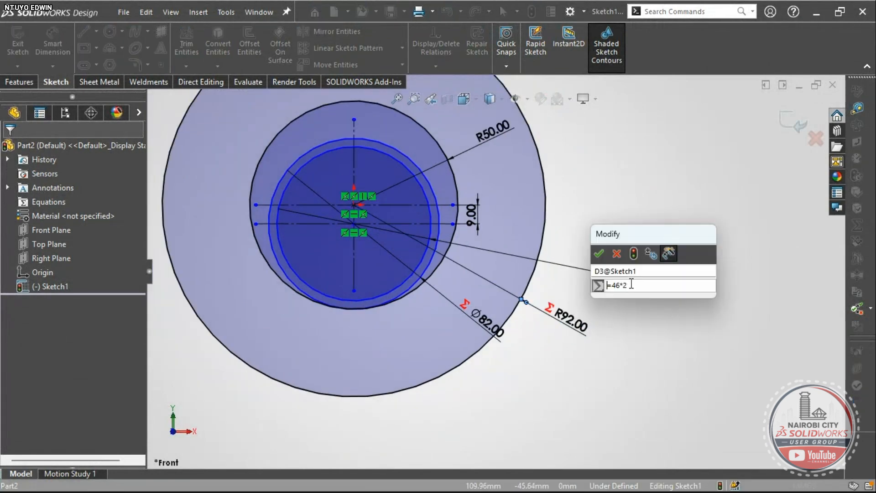
pyautogui.press('BackSpace')
pyautogui.press('BackSpace')
pyautogui.press('BackSpace')
pyautogui.press('BackSpace')
pyautogui.press('BackSpace')
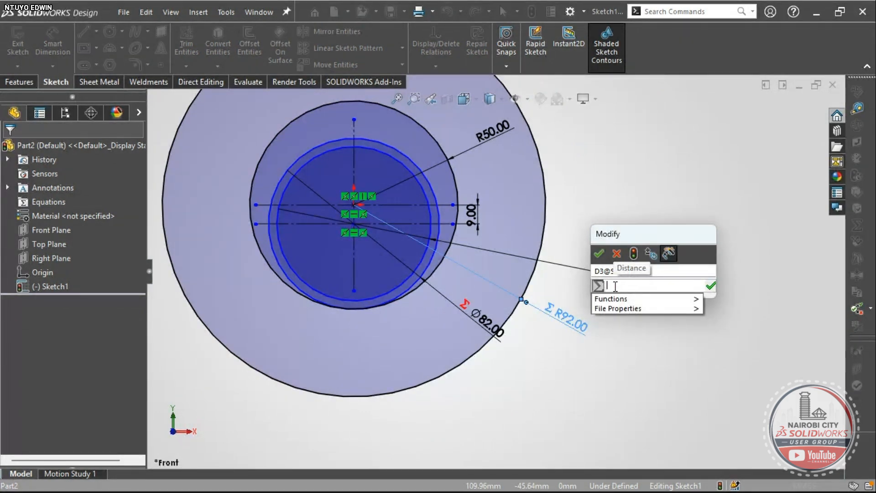
pyautogui.write('=46')
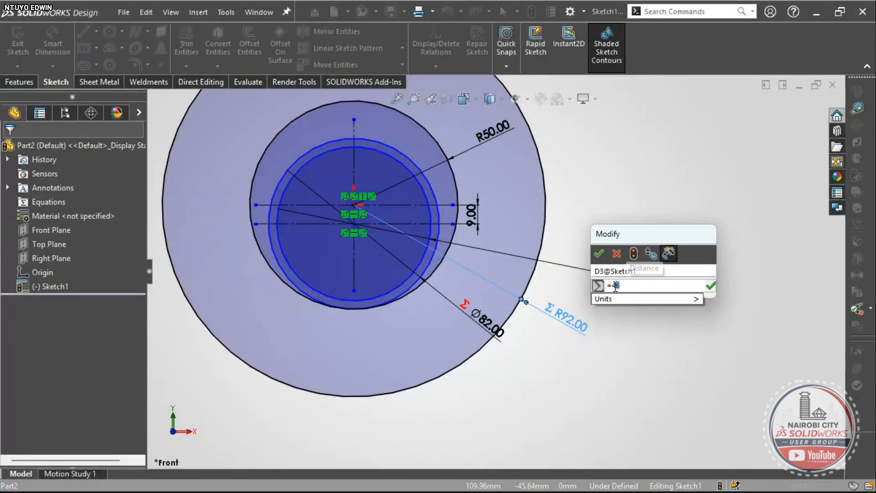
pyautogui.press('Return')
pyautogui.click(599, 252)
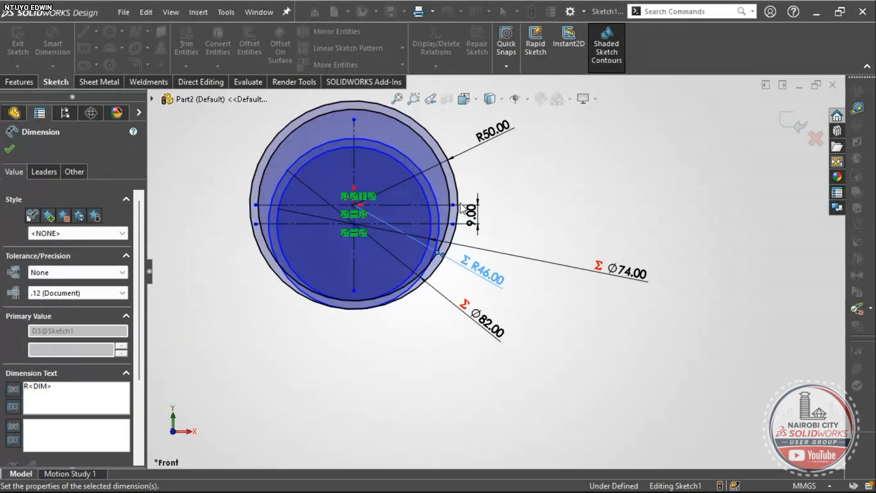
pyautogui.press('Escape')
pyautogui.scroll(-2, 463, 208)
# - Show the Ø74 dimension as radius R37 and compare with the drawing
pyautogui.click(706, 315)
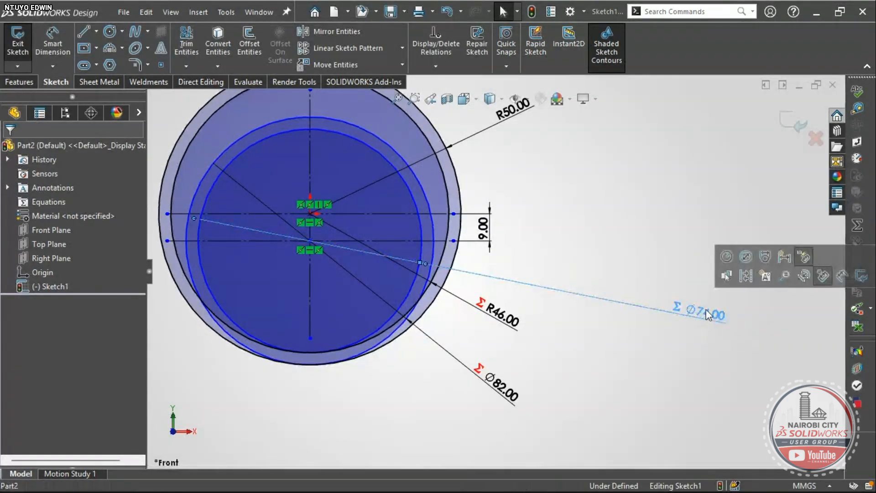
pyautogui.click(726, 257)
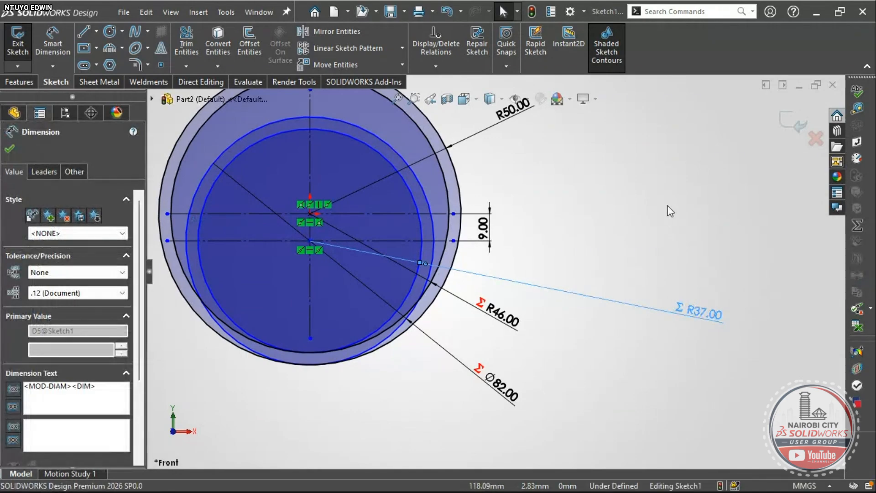
pyautogui.click(667, 206)
pyautogui.scroll(3, 510, 271)
pyautogui.scroll(-4, 482, 222)
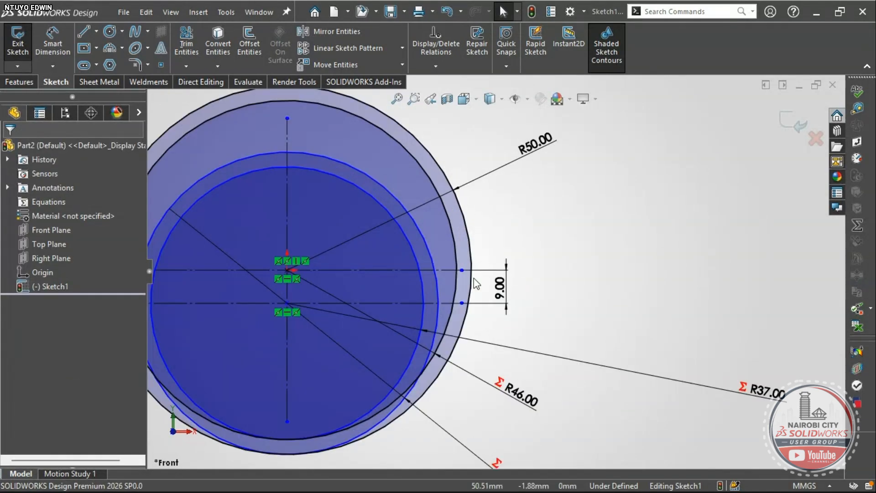
pyautogui.scroll(3, 493, 292)
pyautogui.scroll(-3, 440, 385)
pyautogui.scroll(2, 403, 251)
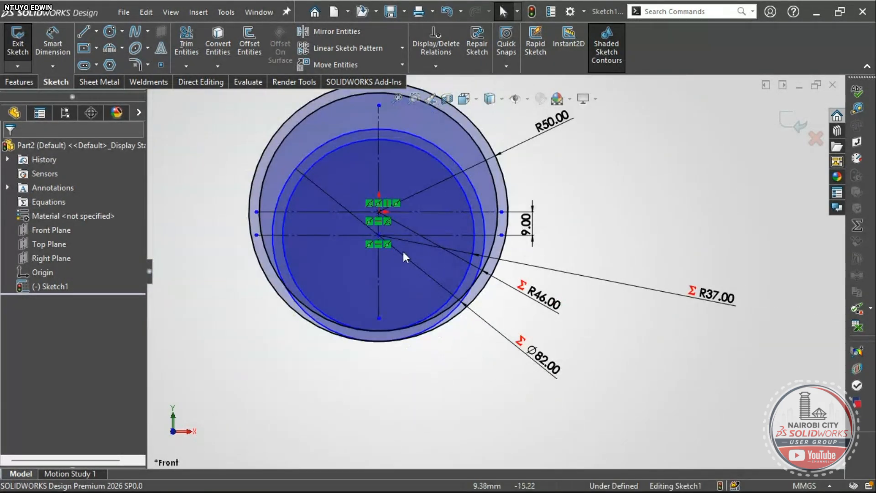
pyautogui.scroll(-3, 403, 257)
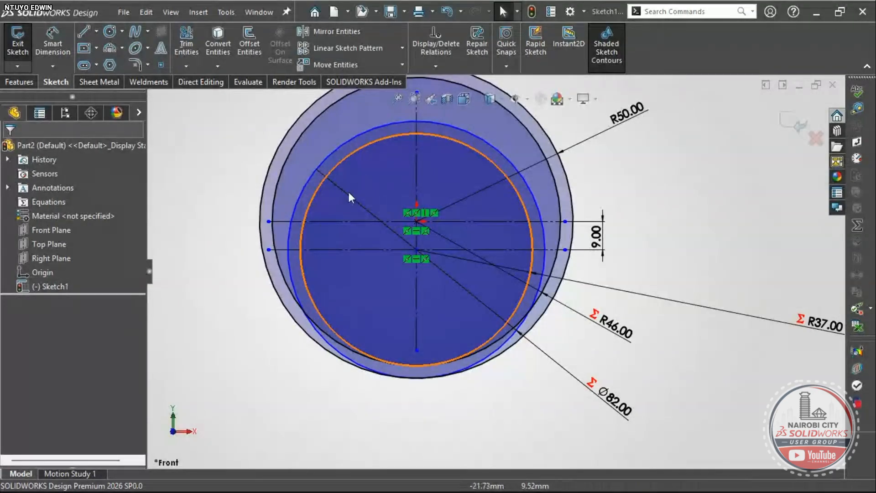
pyautogui.hotkey('alt', 'Tab')
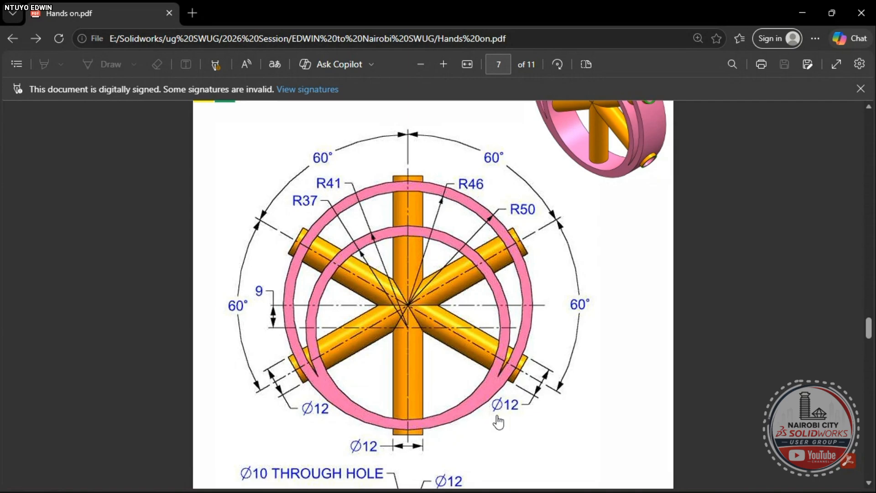
pyautogui.hotkey('alt', 'Tab')
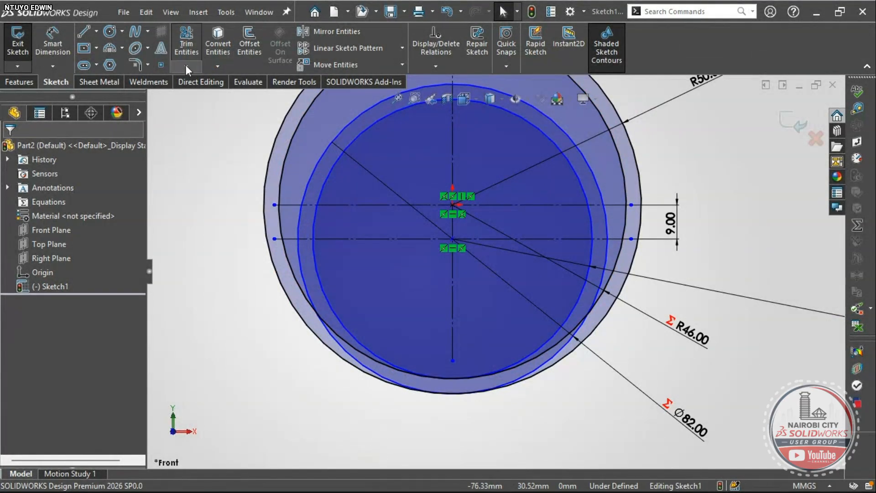
# - Power-trim the upper-left ring arc segments
pyautogui.click(185, 65)
pyautogui.click(198, 80)
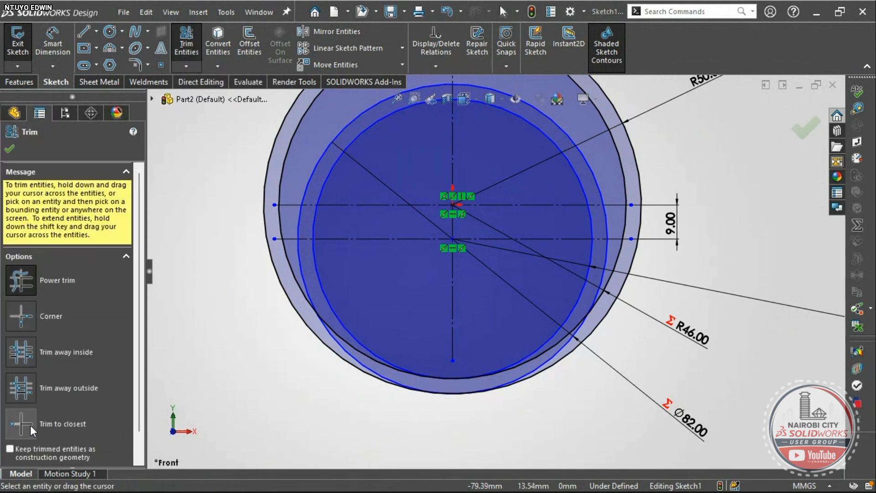
pyautogui.click(20, 285)
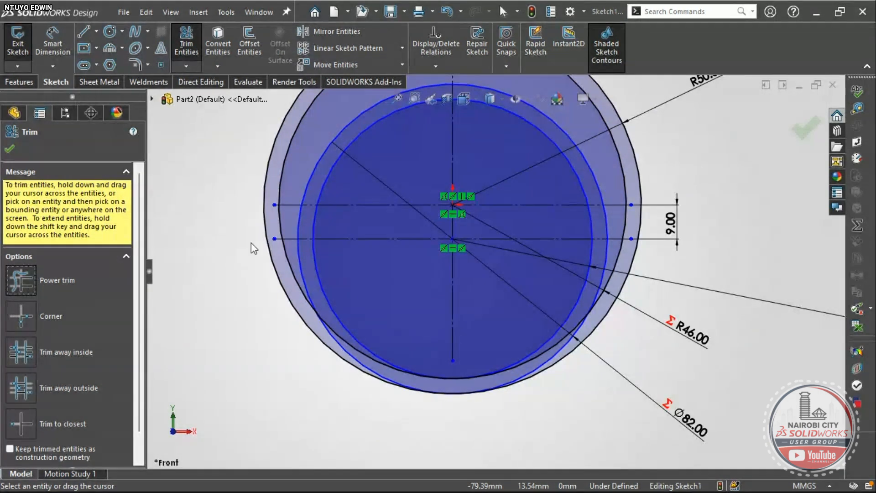
pyautogui.scroll(2, 444, 171)
pyautogui.scroll(-4, 413, 146)
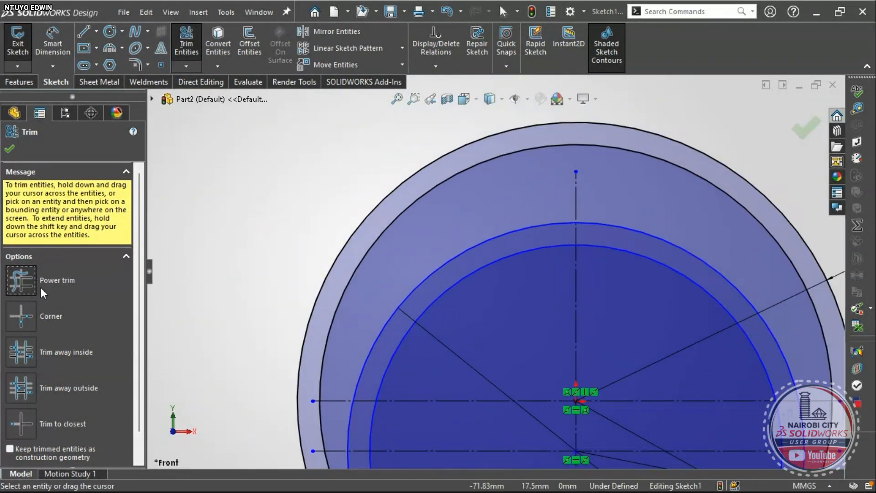
pyautogui.scroll(-1, 471, 218)
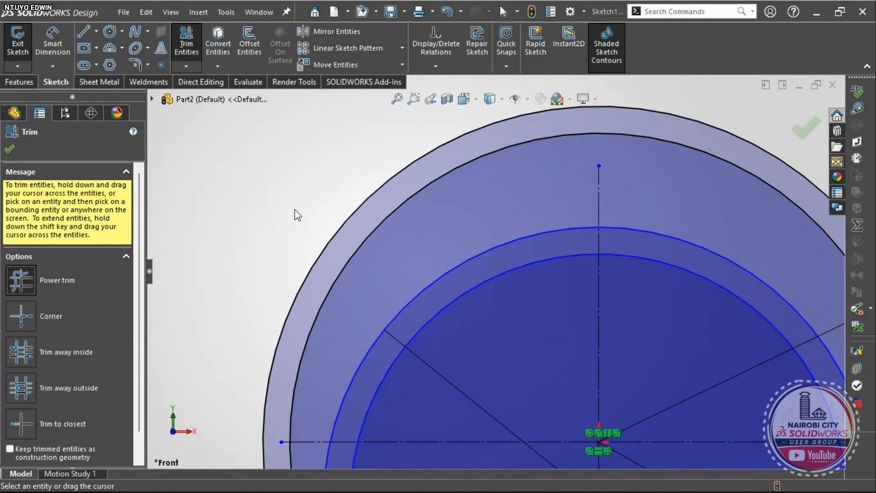
pyautogui.moveTo(322, 219); pyautogui.dragTo(384, 258)
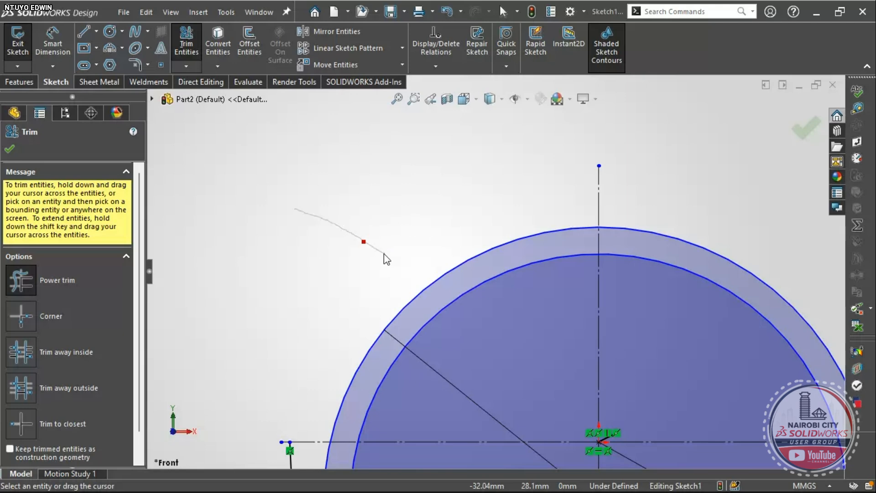
pyautogui.moveTo(384, 254); pyautogui.dragTo(370, 248)
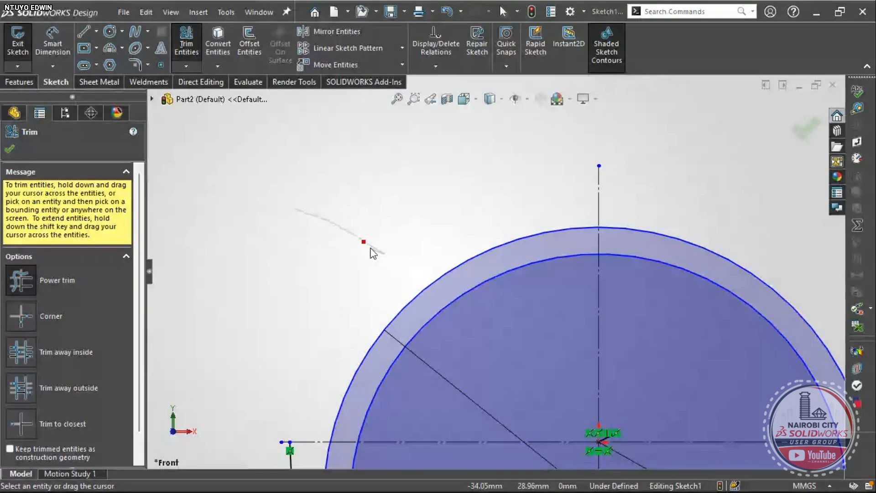
pyautogui.moveTo(368, 247); pyautogui.dragTo(363, 242)
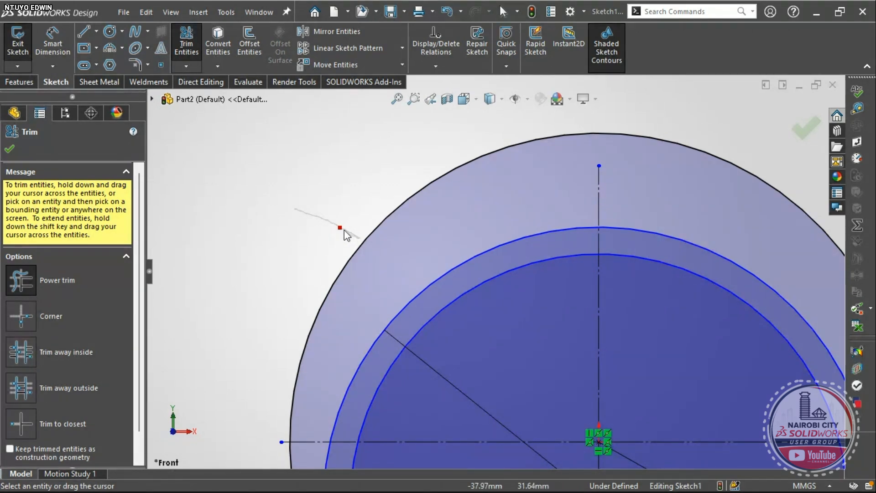
pyautogui.moveTo(344, 230); pyautogui.dragTo(294, 210)
pyautogui.scroll(5, 310, 219)
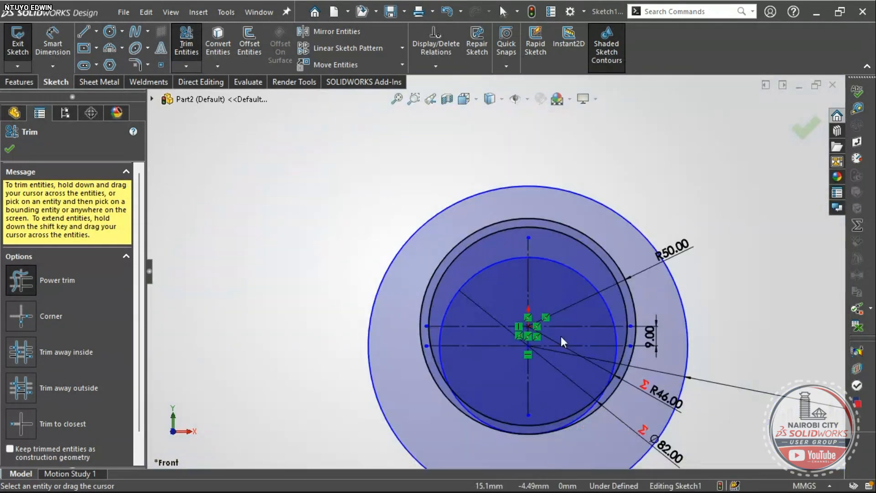
pyautogui.press('Escape')
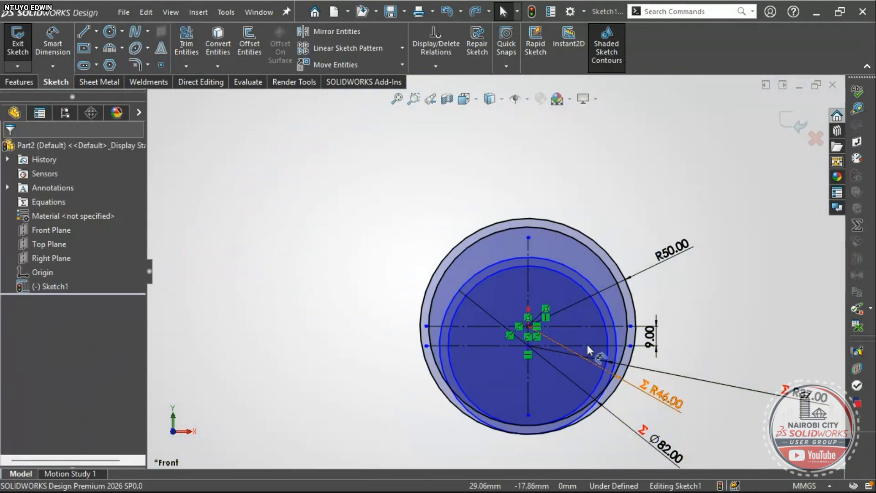
pyautogui.scroll(-2, 583, 288)
pyautogui.scroll(1, 515, 242)
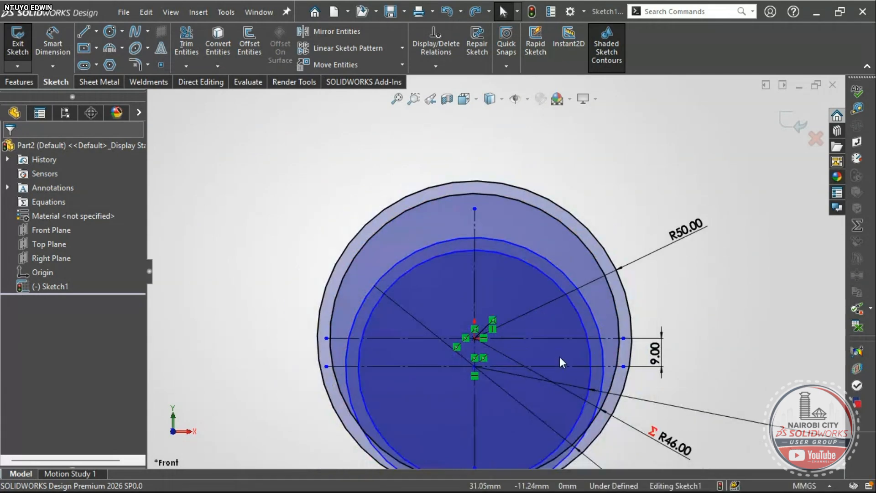
pyautogui.scroll(-3, 438, 456)
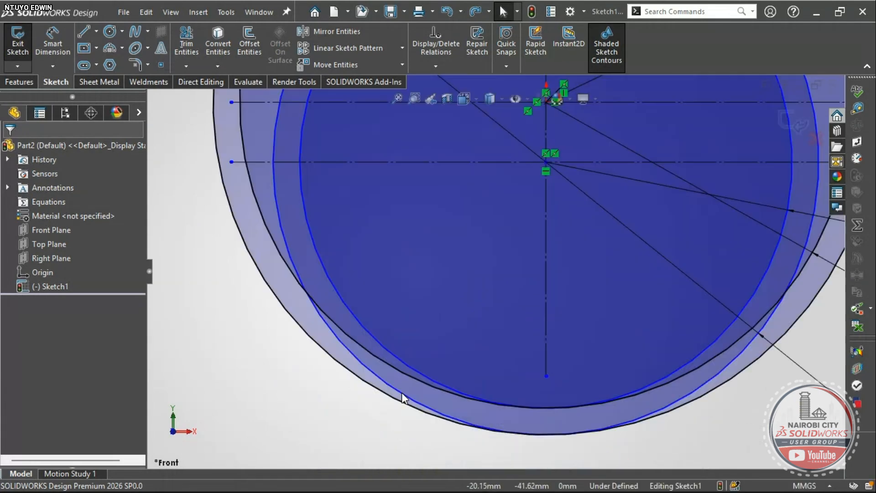
# - Trim away the lower-left arc and the R74 outer circle, then recheck the drawing
pyautogui.click(186, 43)
pyautogui.scroll(2, 461, 299)
pyautogui.scroll(-2, 460, 298)
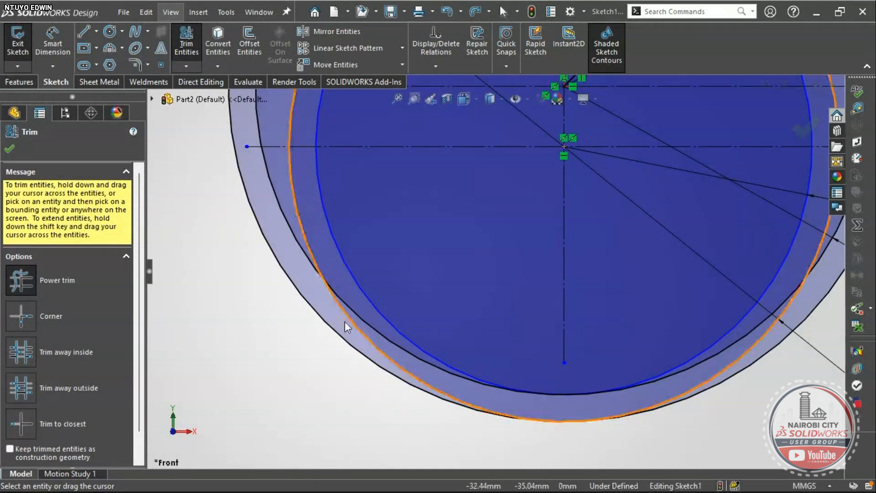
pyautogui.moveTo(357, 331); pyautogui.dragTo(365, 335)
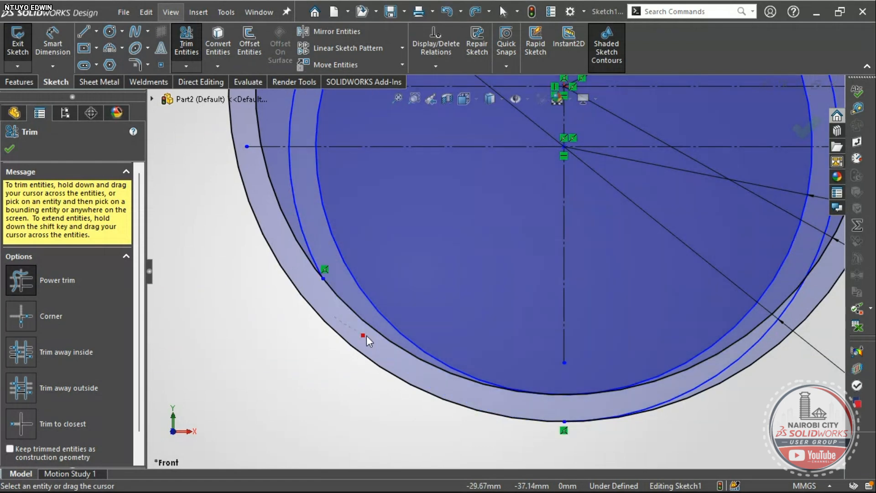
pyautogui.scroll(5, 365, 329)
pyautogui.scroll(2, 450, 340)
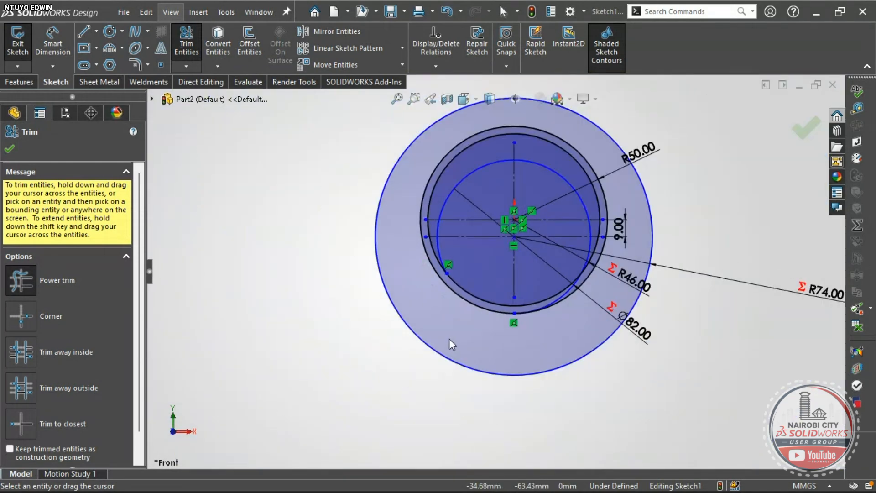
pyautogui.moveTo(352, 175); pyautogui.dragTo(406, 222)
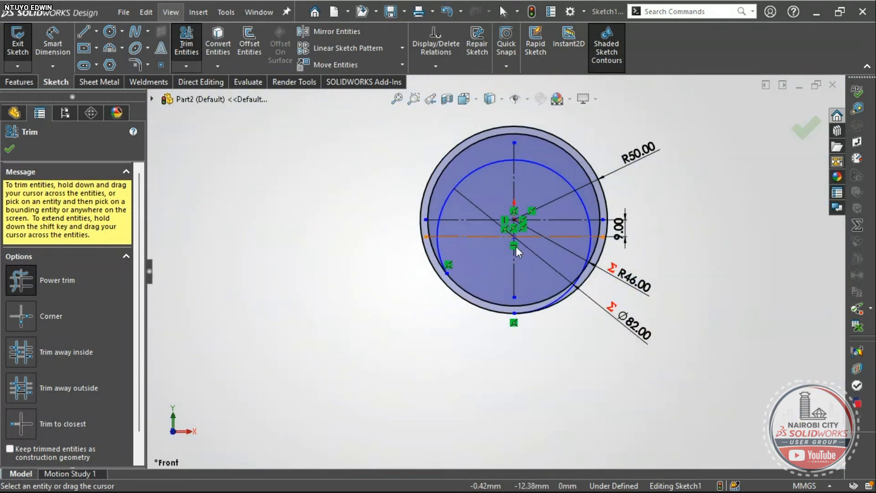
pyautogui.scroll(-2, 522, 272)
pyautogui.scroll(1, 441, 174)
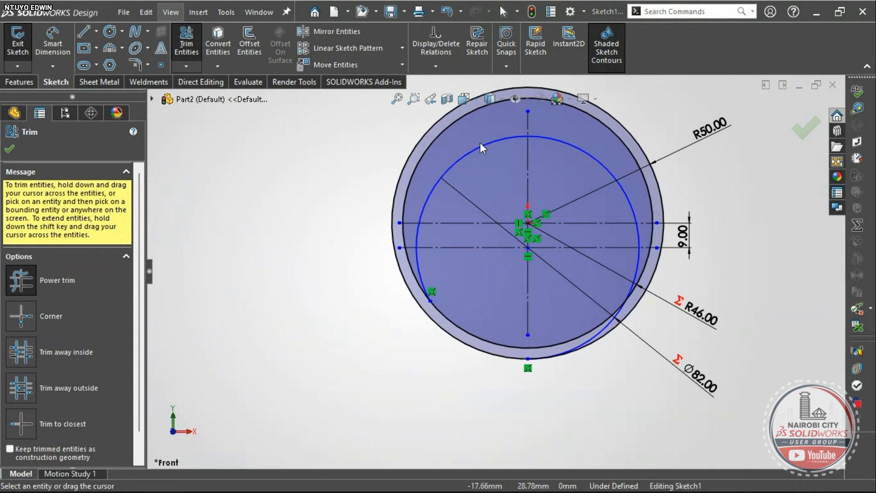
pyautogui.scroll(1, 505, 210)
pyautogui.scroll(-1, 527, 163)
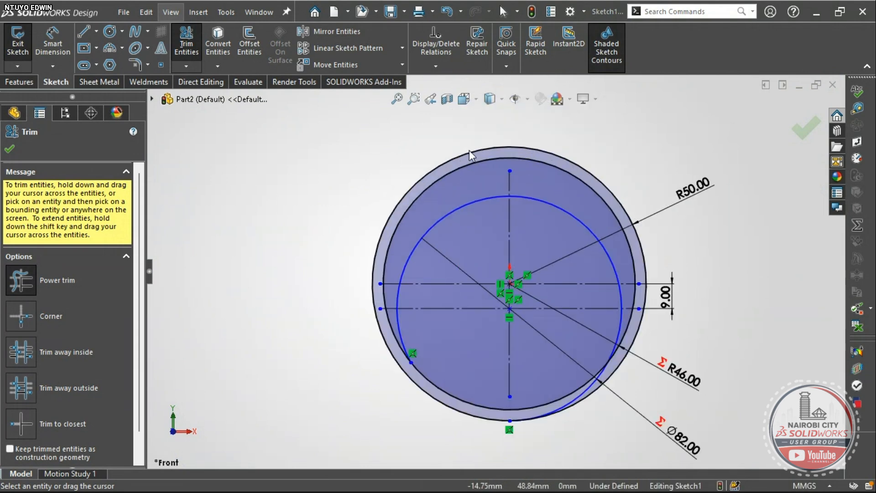
pyautogui.scroll(-1, 467, 270)
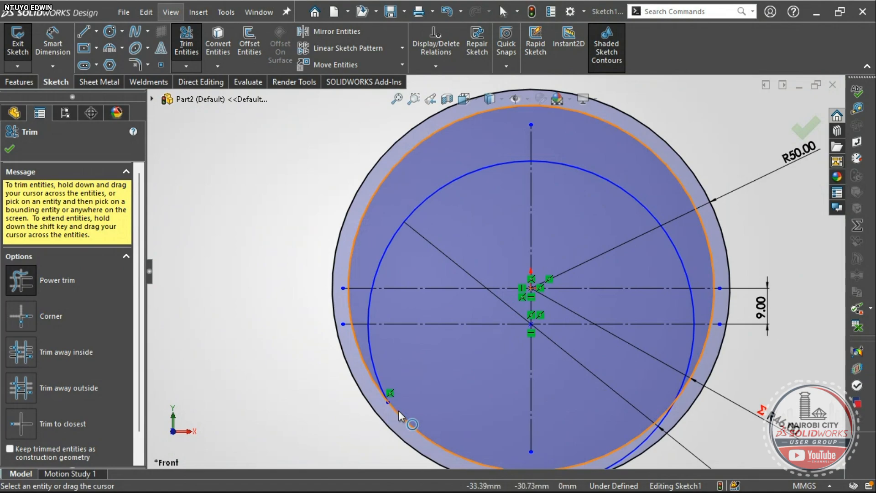
pyautogui.hotkey('alt', 'Tab')
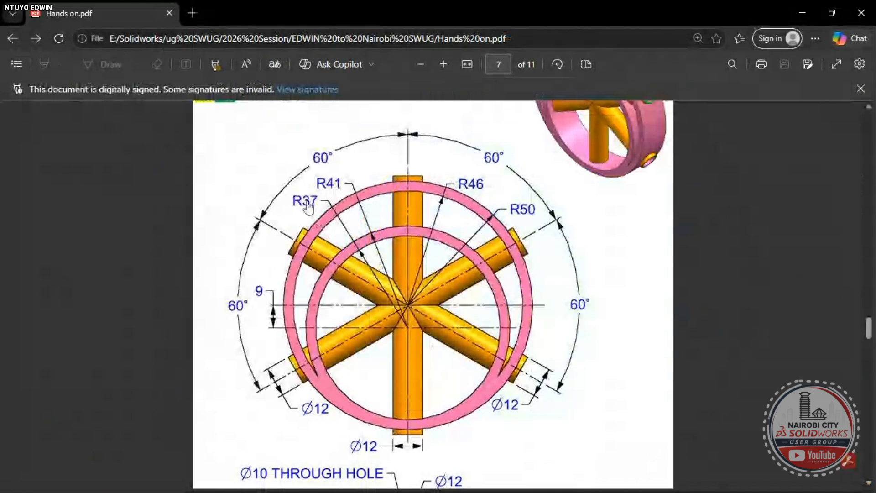
pyautogui.hotkey('alt', 'Tab')
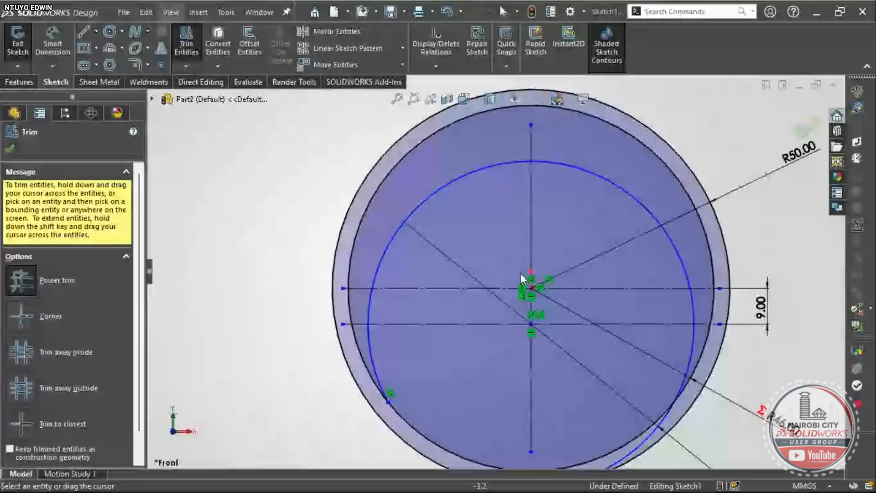
# - Draw a new circle centred on the lower centre point and add its Ø47.45 diameter dimension
pyautogui.press('Escape')
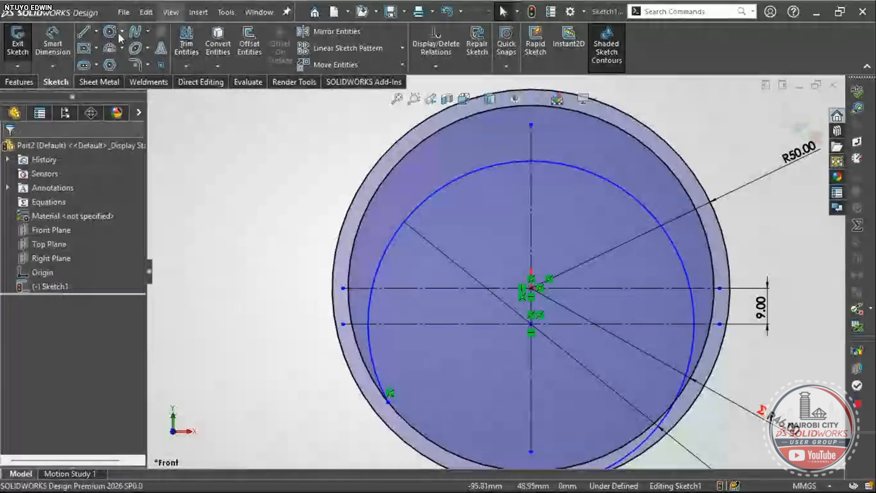
pyautogui.click(111, 32)
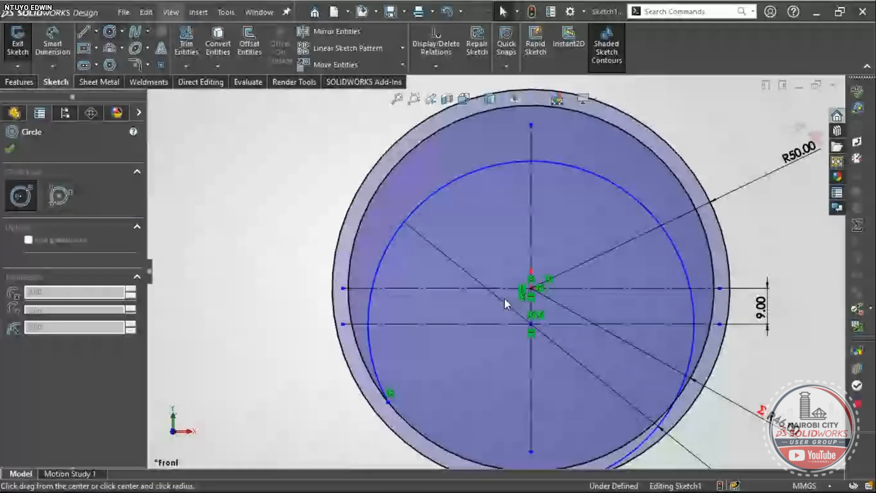
pyautogui.click(530, 324)
pyautogui.click(493, 238)
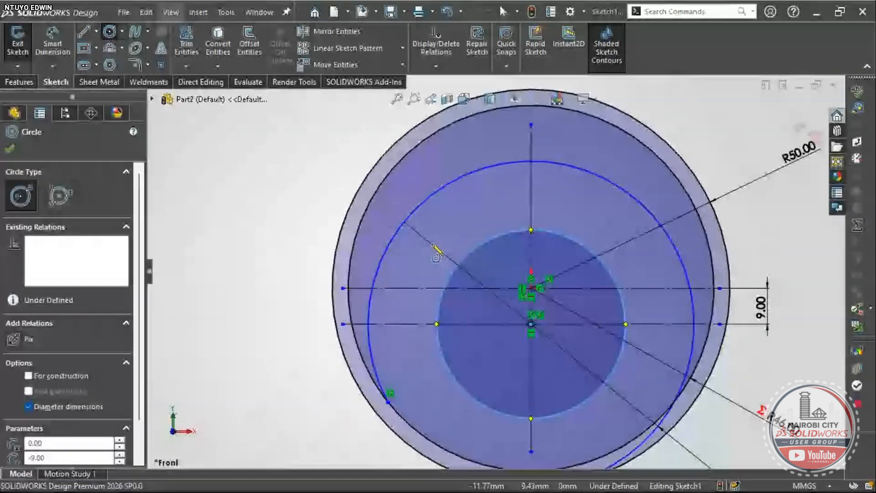
pyautogui.press('d')
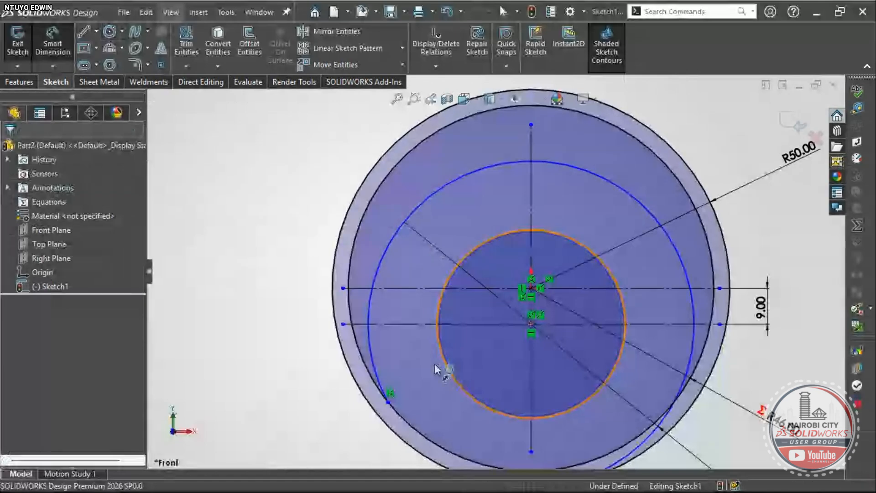
pyautogui.click(438, 364)
pyautogui.click(247, 246)
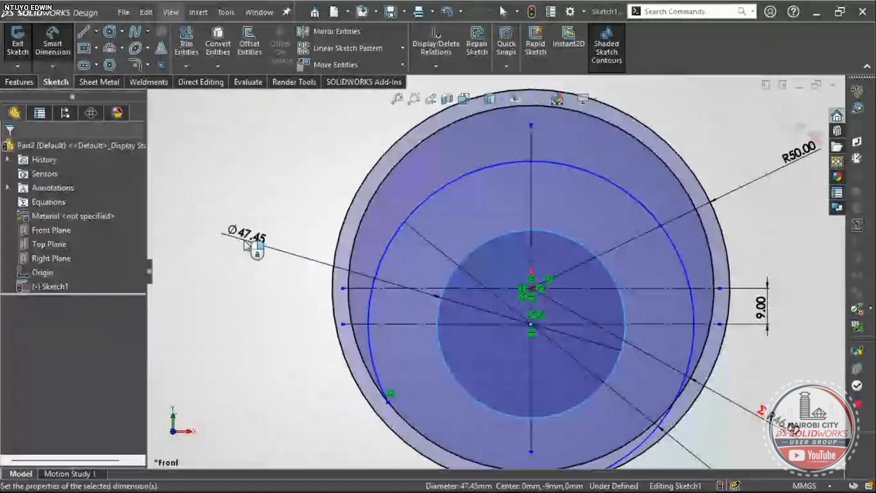
# - Display the new circle's dimension as a radius and set it to R36
pyautogui.click(243, 237)
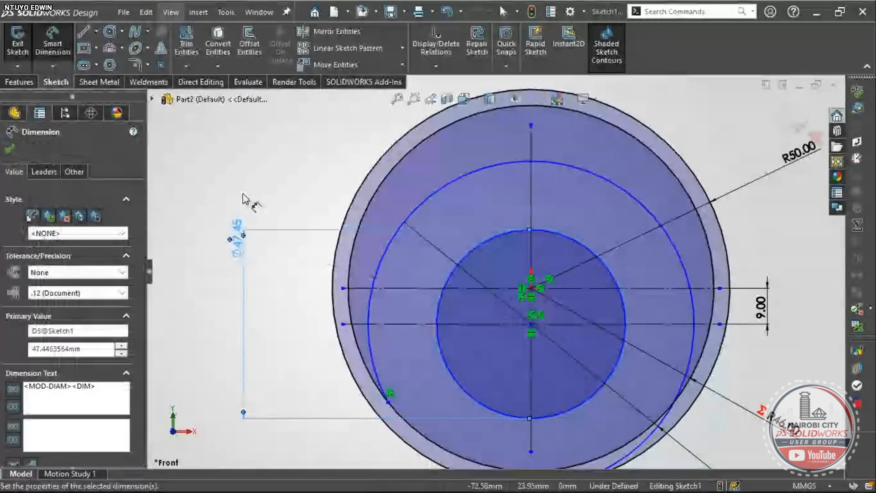
pyautogui.doubleClick(243, 245)
pyautogui.click(236, 237)
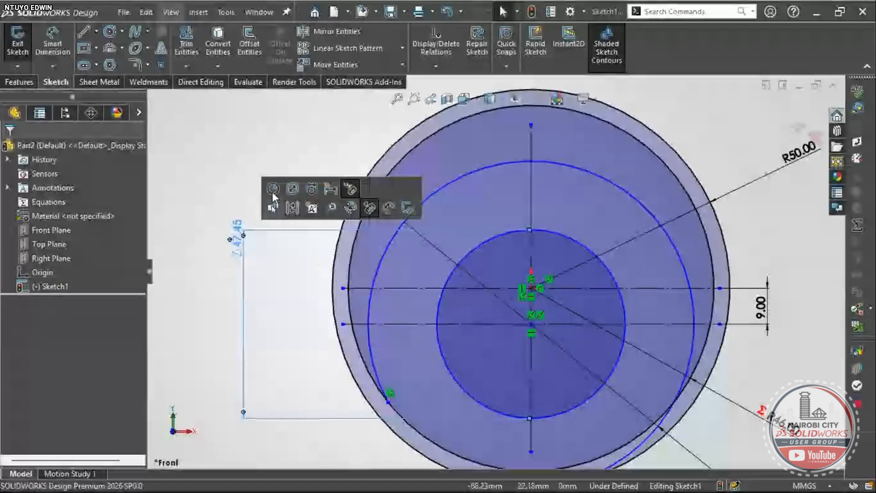
pyautogui.click(272, 189)
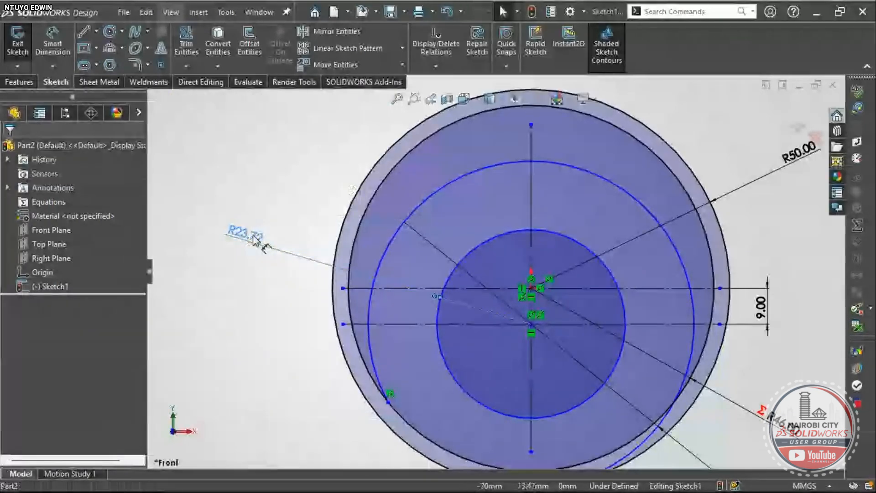
pyautogui.doubleClick(253, 238)
pyautogui.write('36')
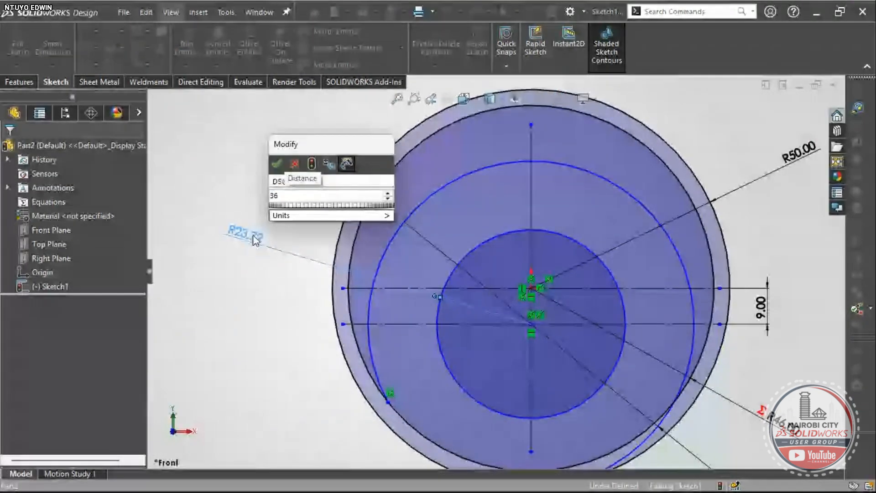
pyautogui.press('Return')
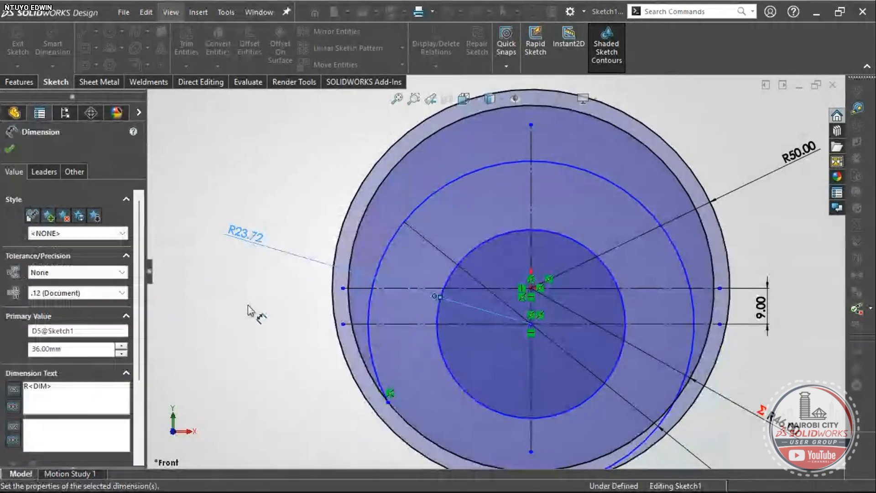
# - Compare the wheel sketch against the reference drawing
pyautogui.scroll(1, 397, 398)
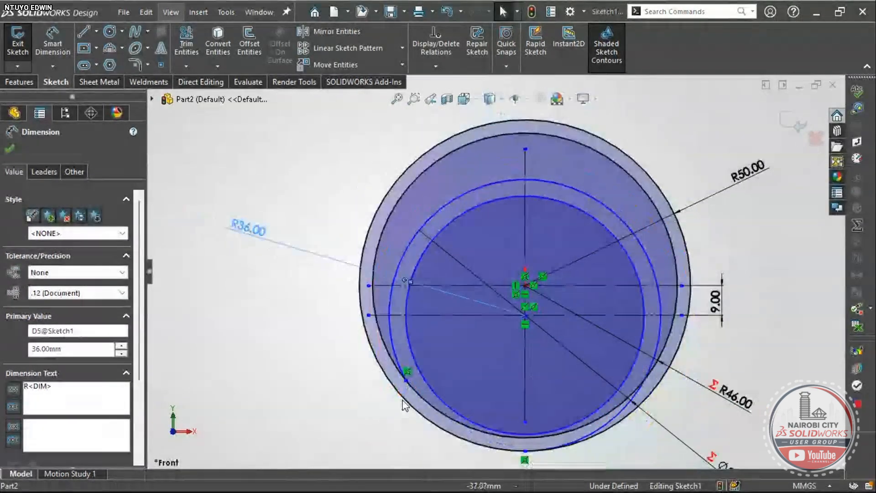
pyautogui.scroll(-2, 581, 436)
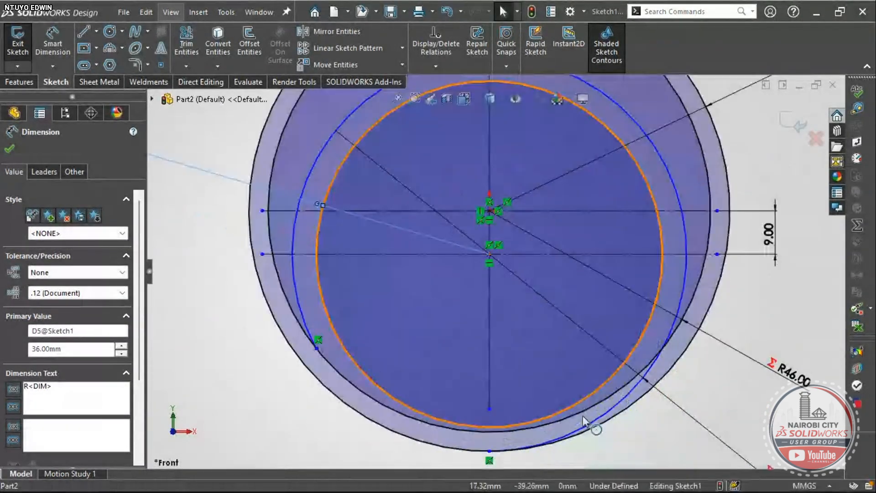
pyautogui.scroll(1, 582, 416)
pyautogui.hotkey('alt', 'Tab')
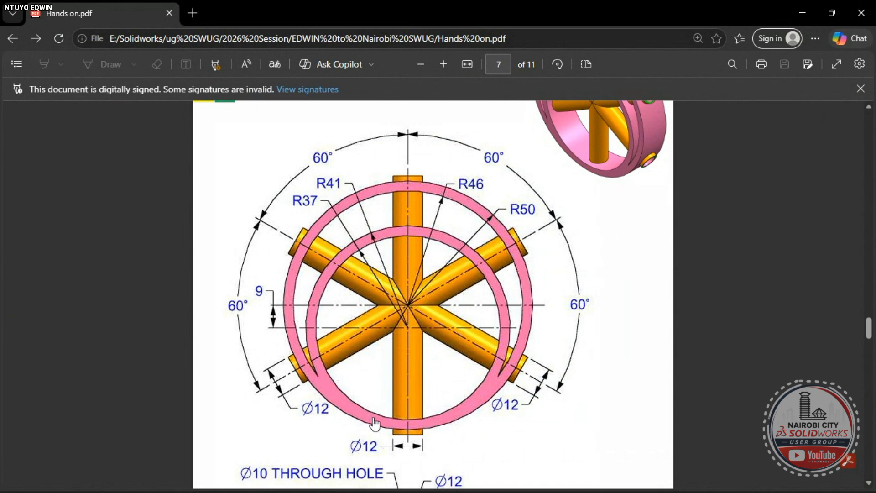
pyautogui.hotkey('alt', 'Tab')
pyautogui.scroll(-2, 476, 355)
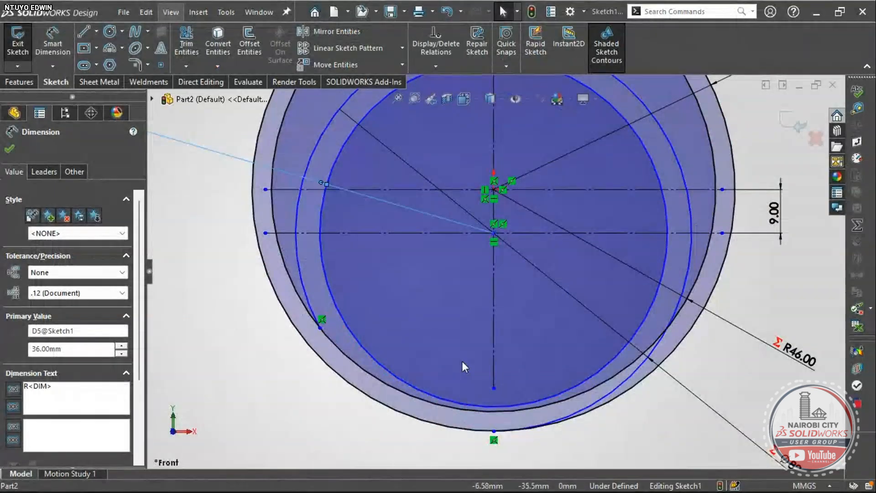
pyautogui.scroll(2, 462, 361)
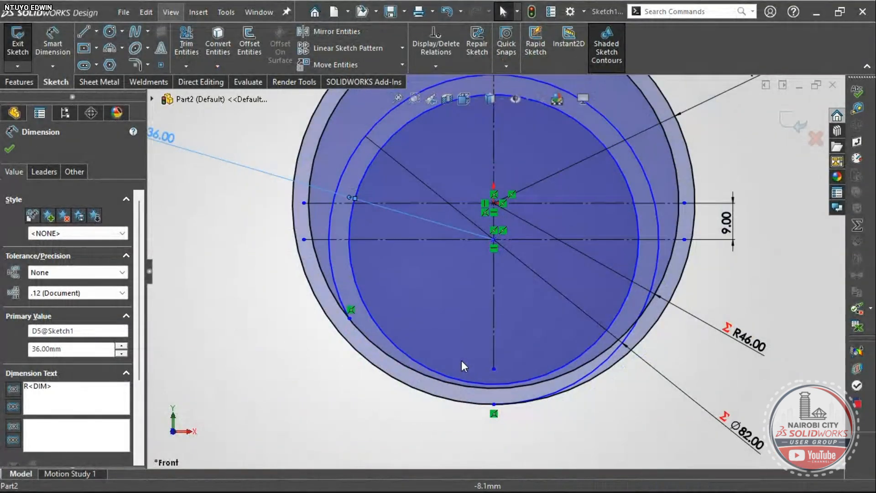
pyautogui.scroll(2, 462, 361)
pyautogui.scroll(-2, 550, 172)
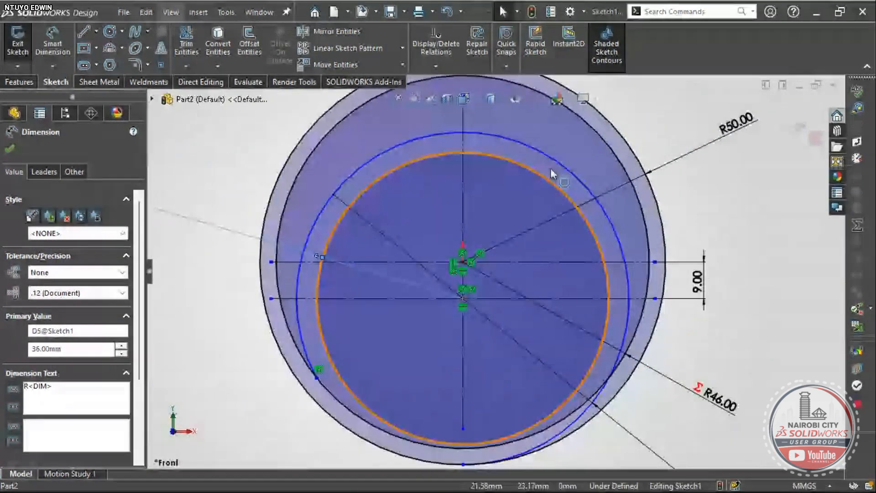
pyautogui.scroll(4, 484, 176)
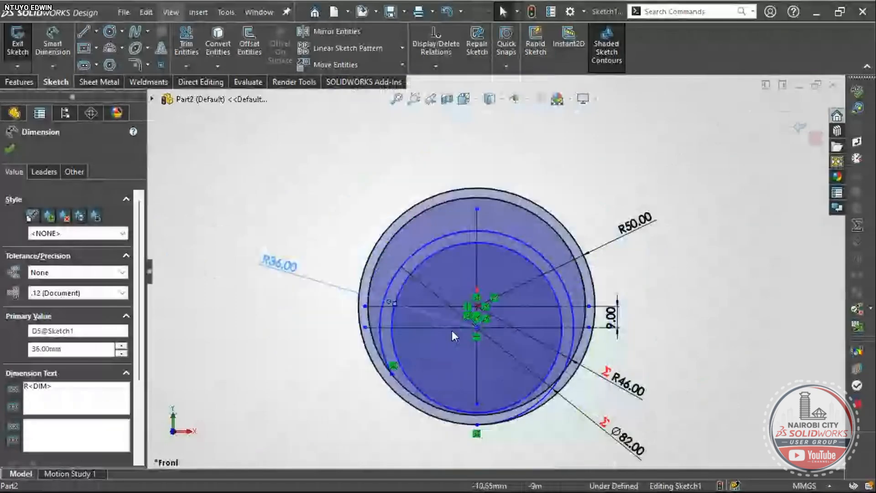
pyautogui.scroll(-3, 483, 401)
pyautogui.scroll(-1, 492, 371)
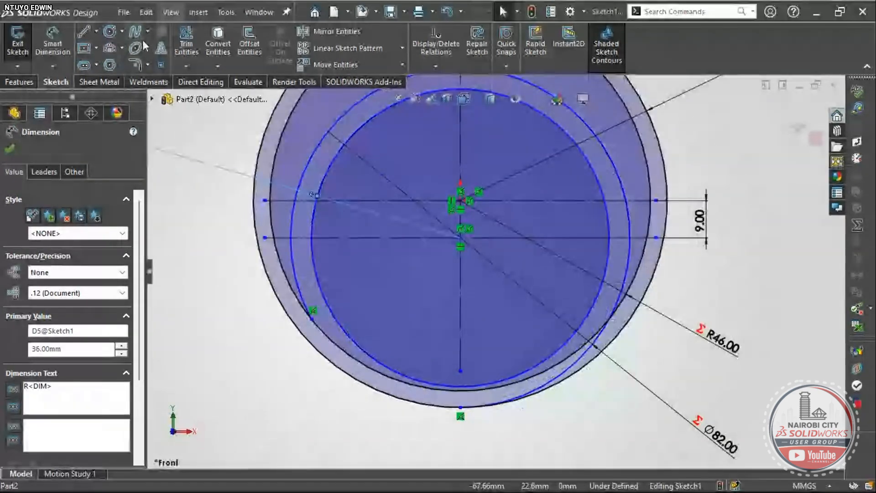
# - Trim away the circle's lower arc with Trim Entities
pyautogui.click(188, 42)
pyautogui.scroll(-2, 579, 360)
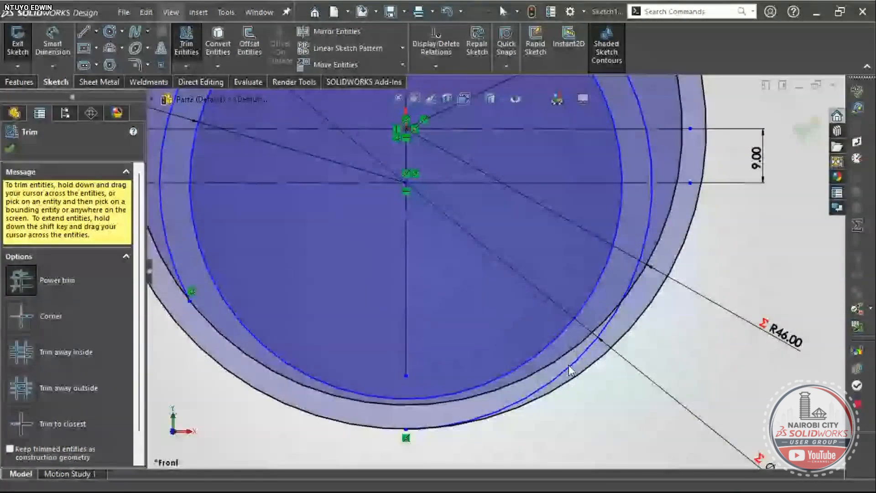
pyautogui.click(585, 364)
pyautogui.scroll(1, 579, 361)
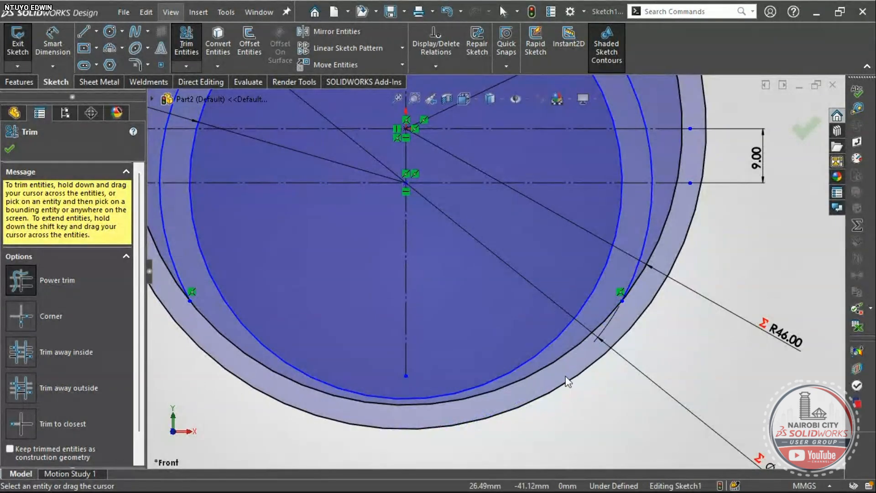
pyautogui.scroll(-1, 484, 295)
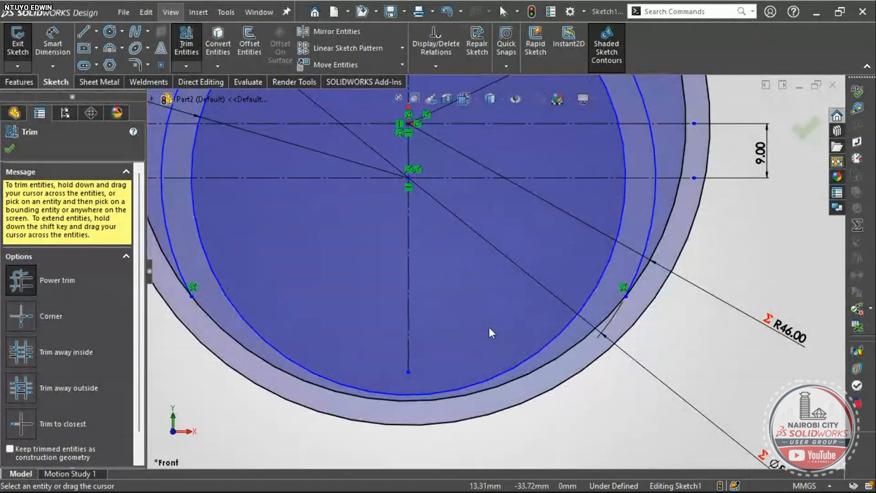
pyautogui.scroll(1, 492, 340)
pyautogui.scroll(1, 492, 344)
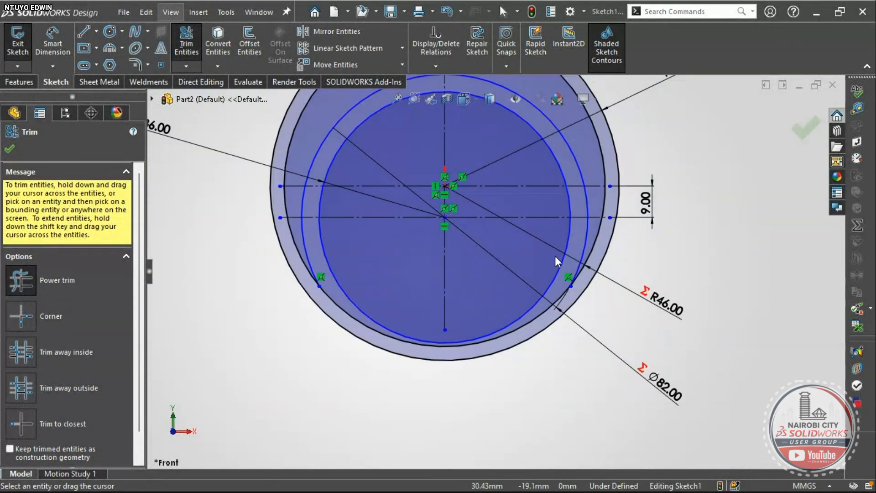
pyautogui.scroll(2, 564, 279)
pyautogui.scroll(-3, 521, 133)
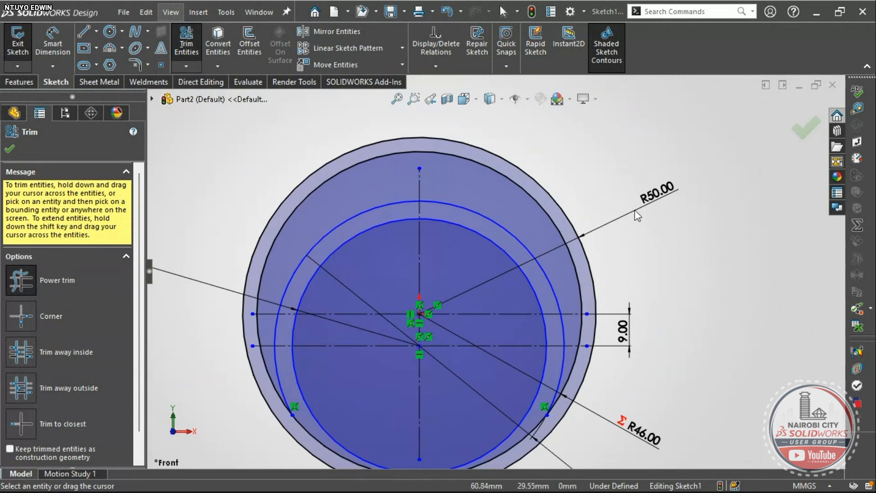
pyautogui.scroll(2, 636, 214)
pyautogui.scroll(1, 618, 401)
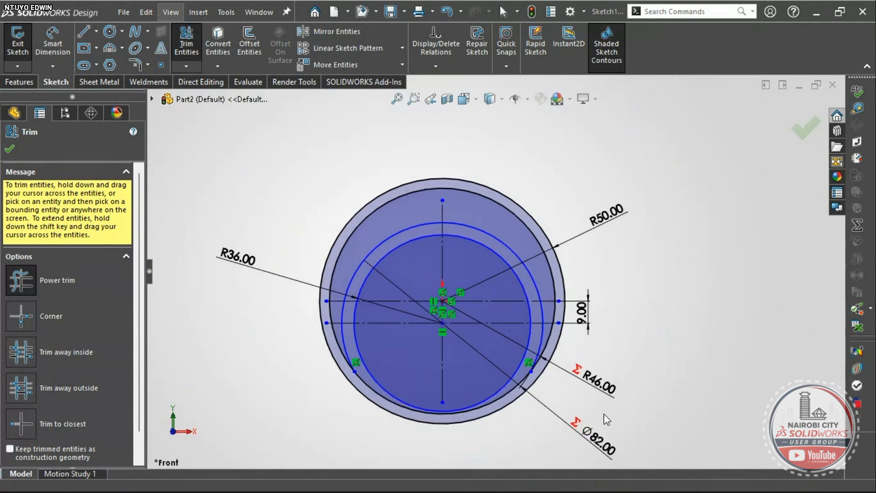
pyautogui.press('Escape')
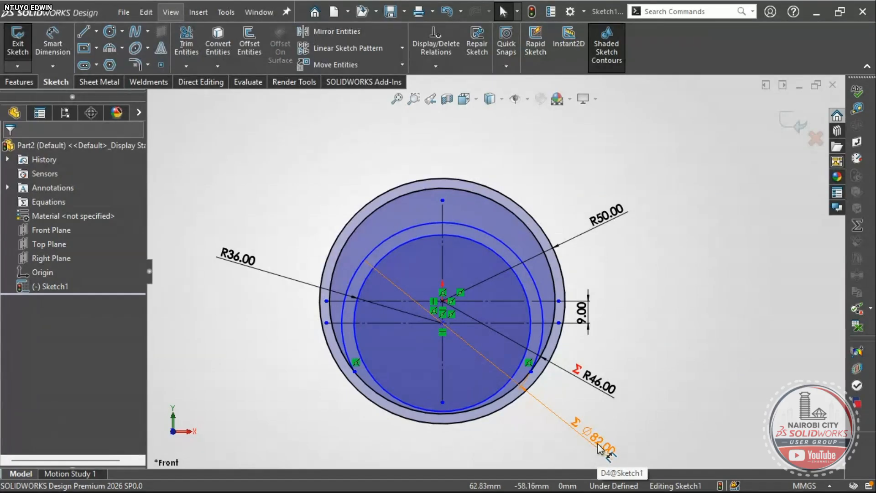
# - Display the Ø82 dimension as a radius, R41, and check it against the reference drawing
pyautogui.click(604, 447)
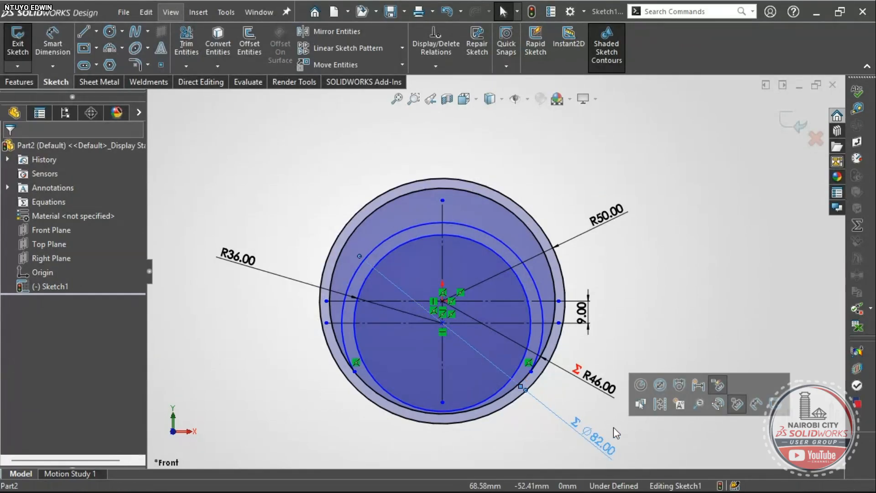
pyautogui.click(651, 293)
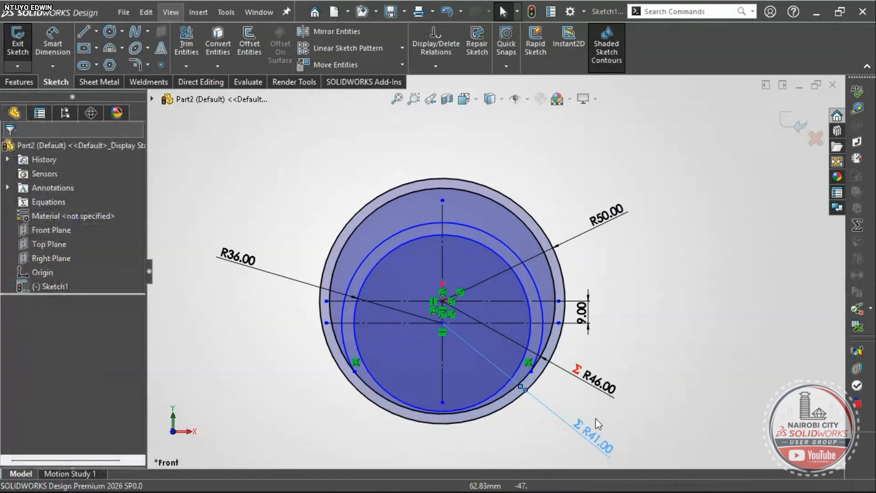
pyautogui.hotkey('alt', 'Tab')
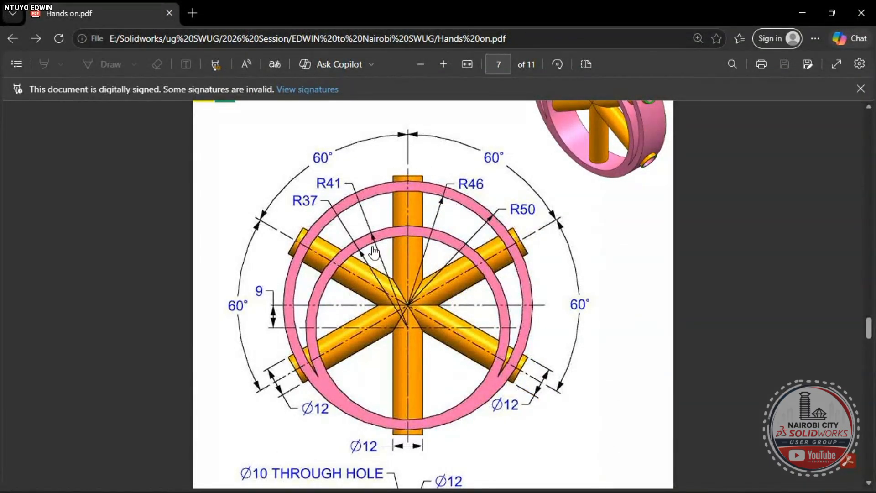
pyautogui.hotkey('alt', 'Tab')
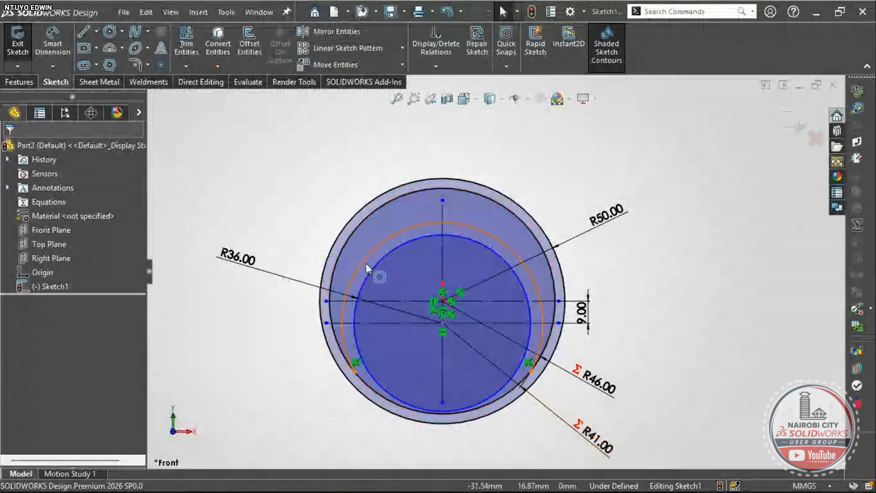
# - Re-enter 36 for the R36 dimension, undo it, and move the R36 label up and right
pyautogui.doubleClick(240, 261)
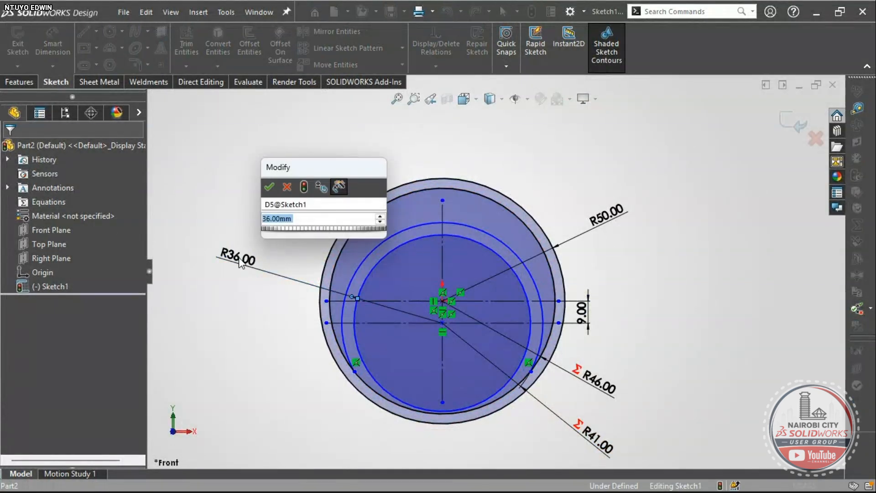
pyautogui.write('36')
pyautogui.press('Return')
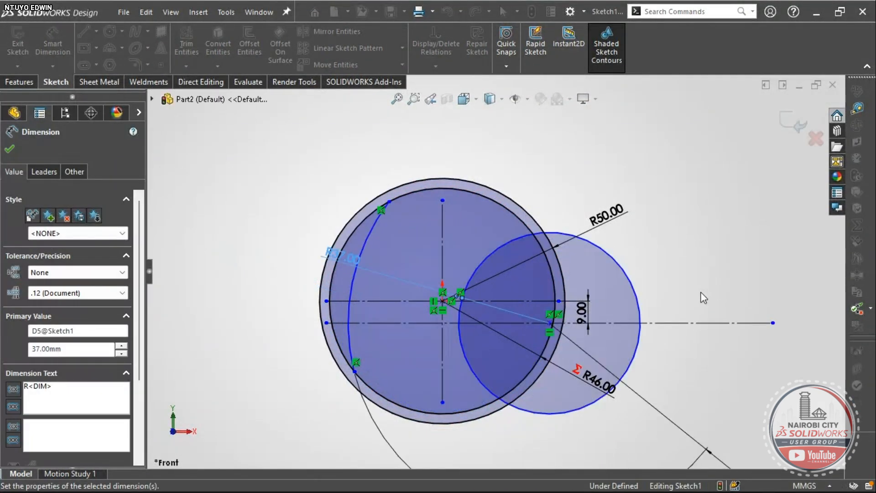
pyautogui.press('Escape')
pyautogui.scroll(-2, 557, 341)
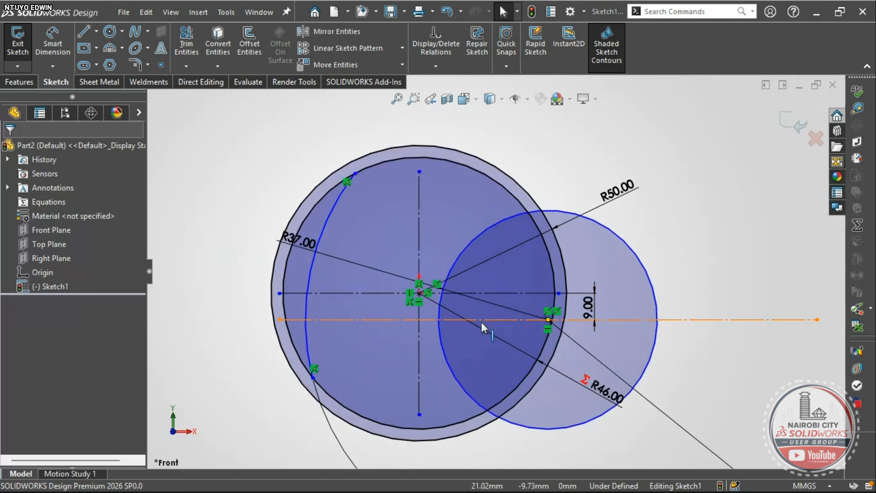
pyautogui.hotkey('ctrl', 'z')
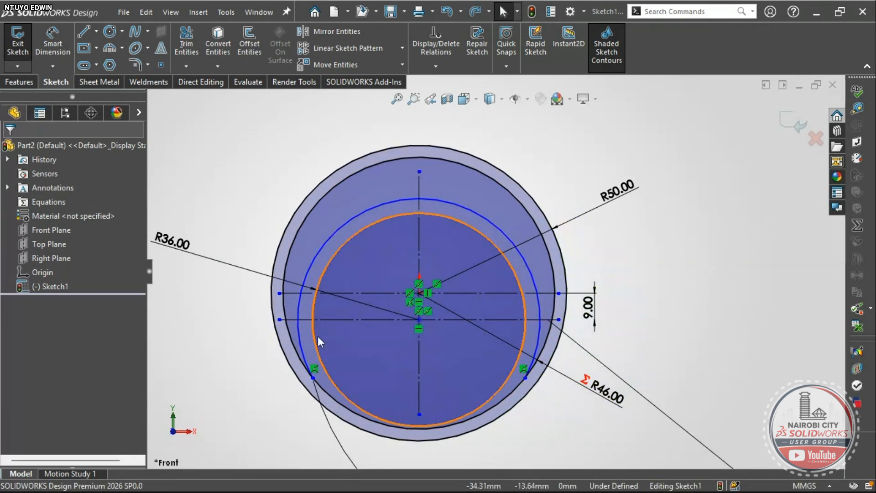
pyautogui.scroll(2, 315, 336)
pyautogui.moveTo(268, 228); pyautogui.dragTo(337, 197)
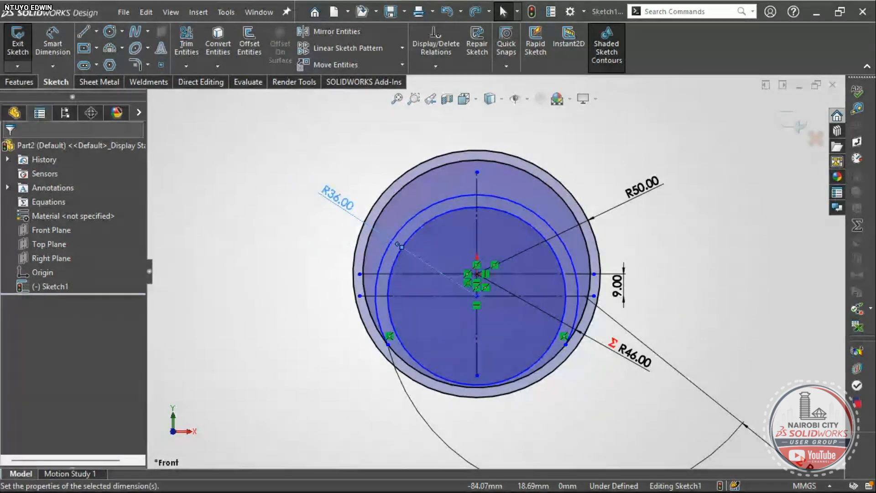
pyautogui.scroll(-2, 460, 231)
pyautogui.scroll(2, 495, 271)
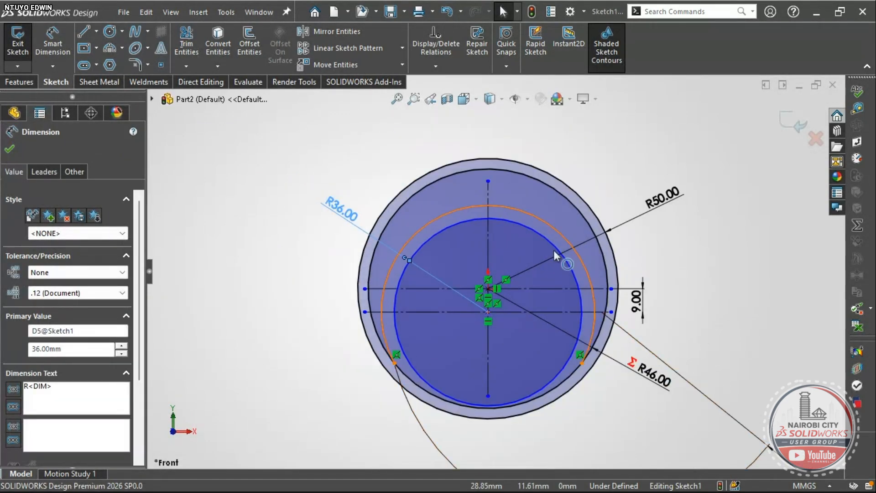
pyautogui.press('Escape')
# - Add a Concentric relation between the two inner arcs
pyautogui.click(540, 221)
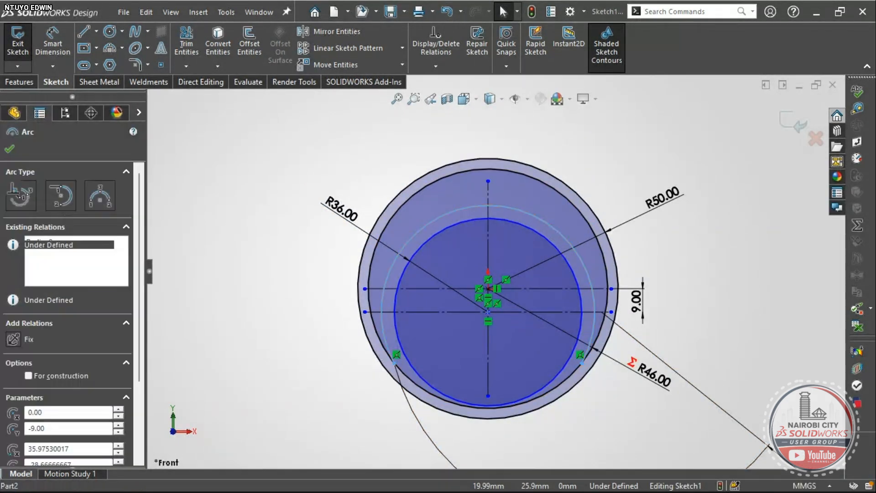
pyautogui.scroll(-1, 536, 240)
pyautogui.keyDown('ctrl'); pyautogui.click(537, 240); pyautogui.keyUp('ctrl')
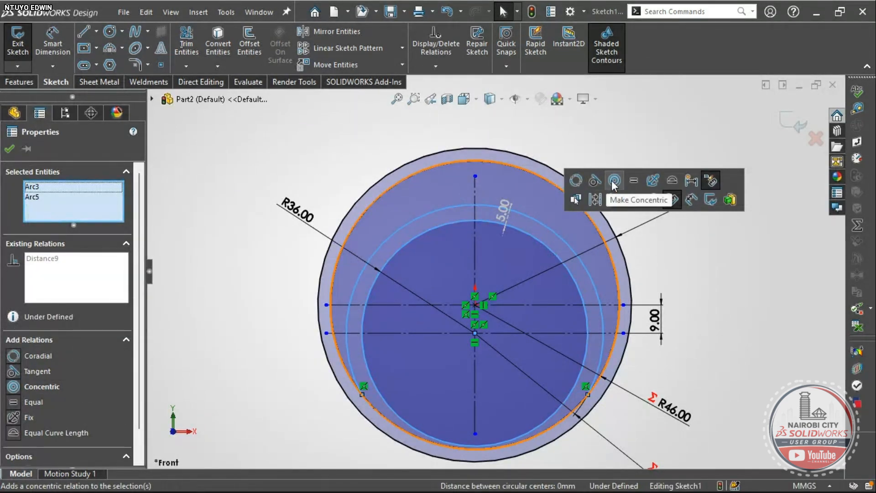
pyautogui.click(613, 181)
pyautogui.scroll(2, 458, 274)
pyautogui.scroll(-1, 459, 280)
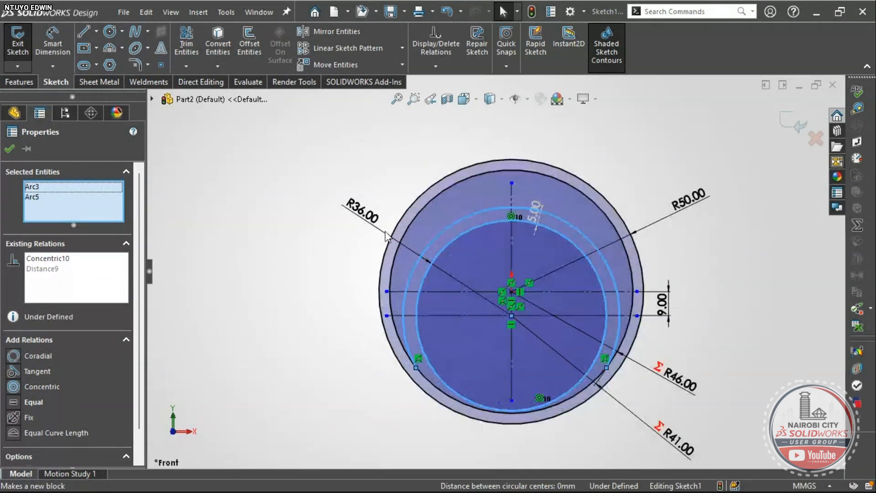
pyautogui.press('Escape')
# - Re-enter 36 for the R36 dimension, then undo the edit
pyautogui.doubleClick(385, 236)
pyautogui.write('3')
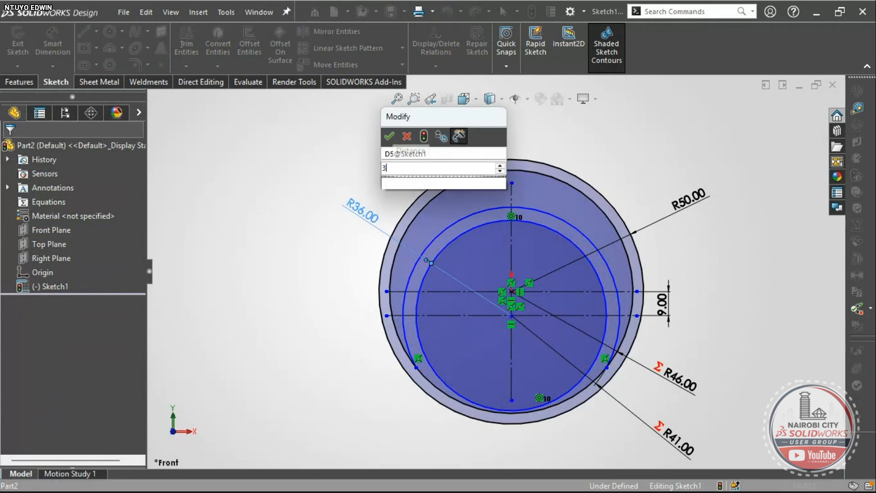
pyautogui.write('6')
pyautogui.press('Return')
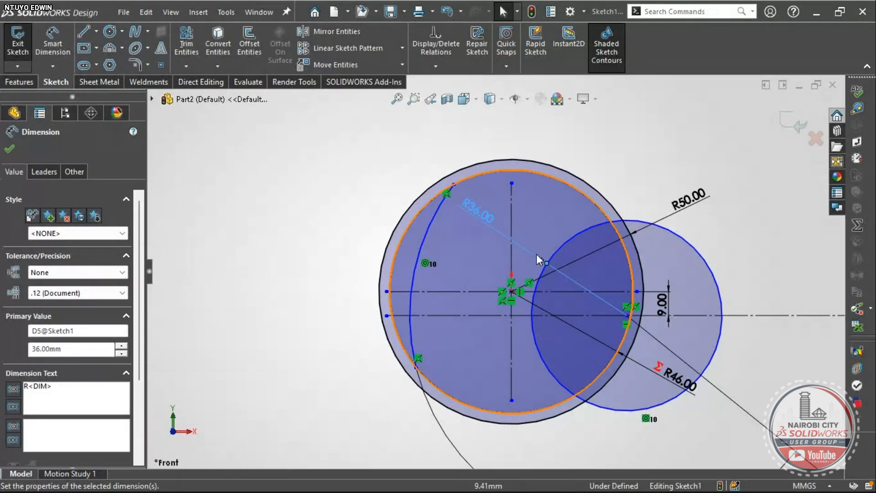
pyautogui.scroll(1, 556, 284)
pyautogui.scroll(-2, 555, 283)
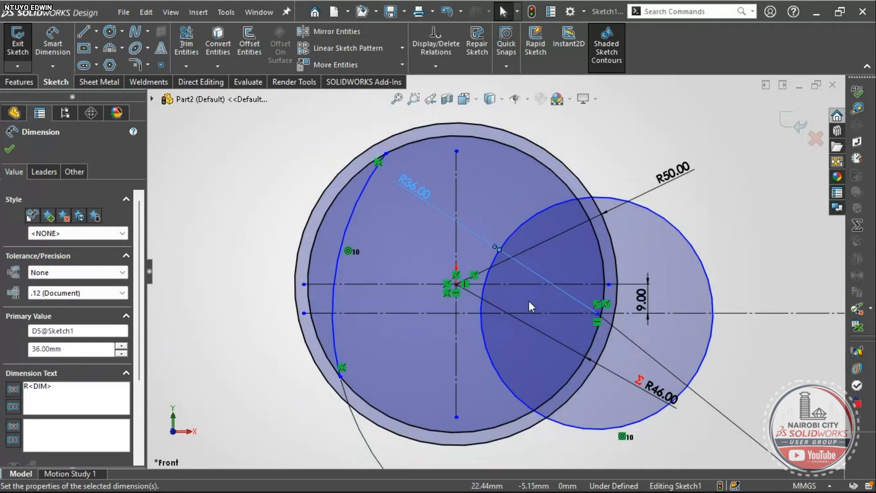
pyautogui.scroll(-1, 529, 301)
pyautogui.hotkey('ctrl', 'z')
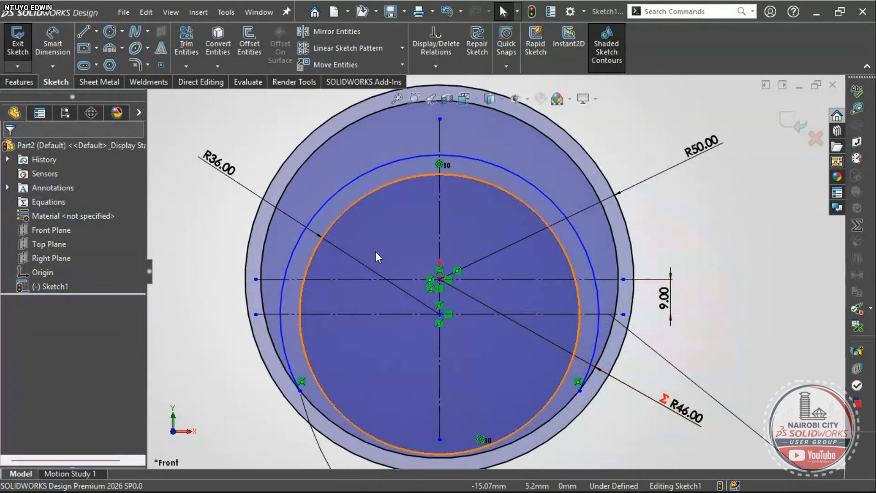
pyautogui.scroll(1, 317, 338)
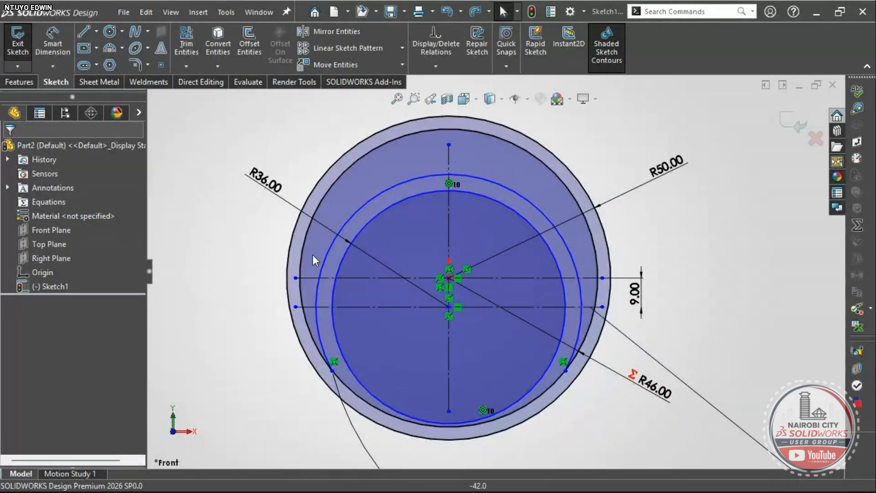
# - Delete the outer arc and the R36 inner circle with its dimension
pyautogui.click(355, 209)
pyautogui.press('Delete')
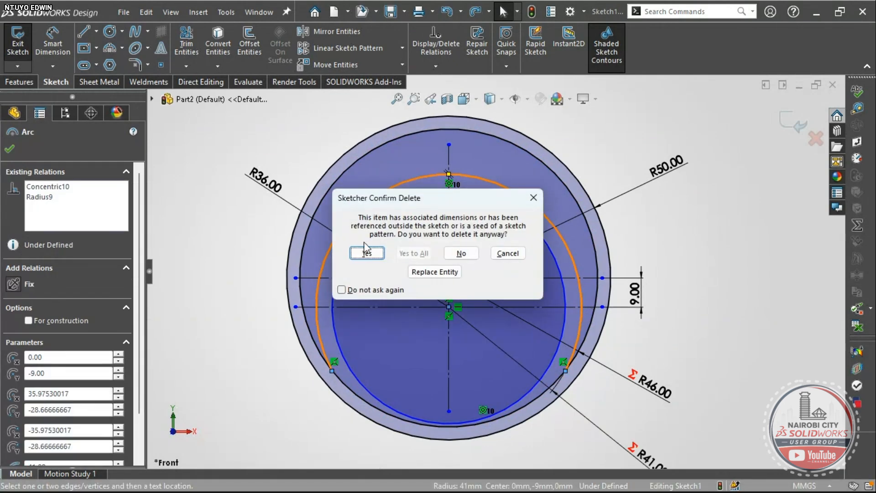
pyautogui.click(365, 254)
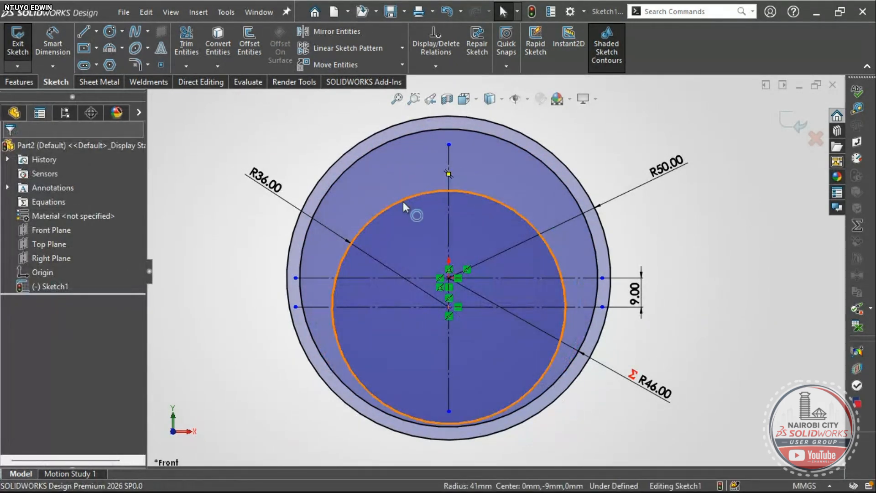
pyautogui.click(403, 201)
pyautogui.press('Delete')
pyautogui.click(365, 252)
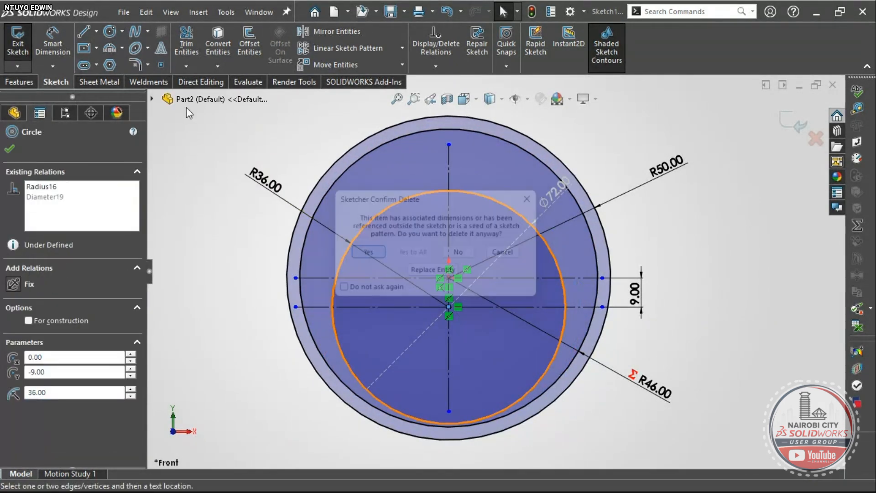
pyautogui.scroll(-3, 490, 305)
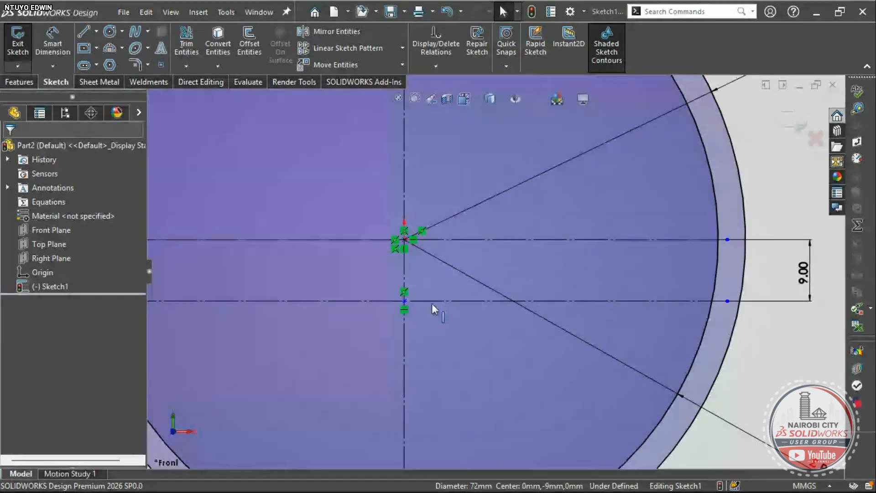
# - Draw two circles centred on the lower centre point
pyautogui.click(110, 32)
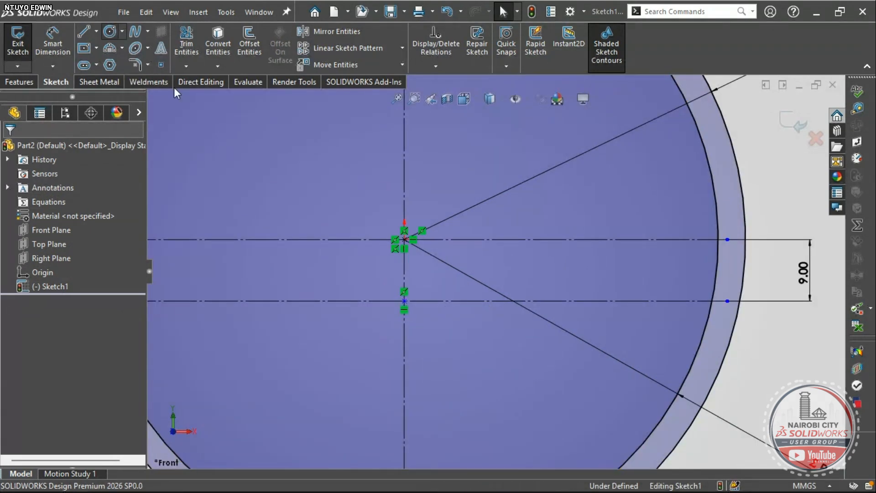
pyautogui.click(404, 301)
pyautogui.scroll(2, 442, 301)
pyautogui.scroll(1, 483, 287)
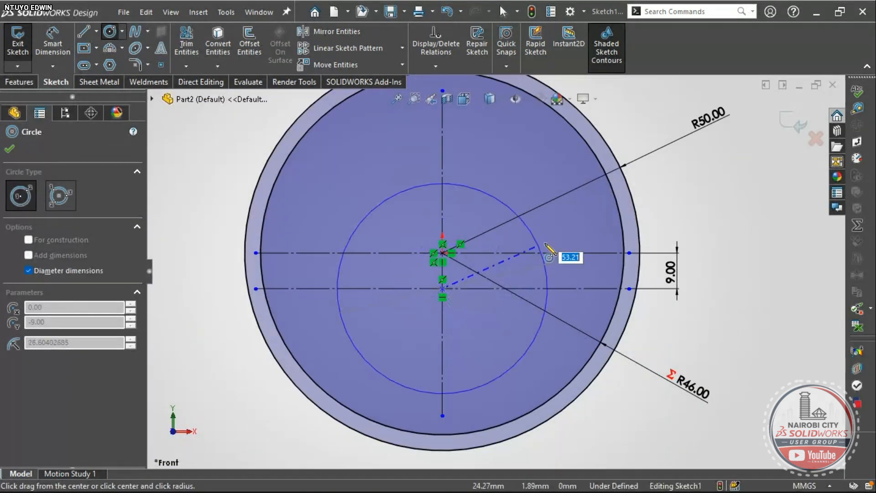
pyautogui.click(572, 246)
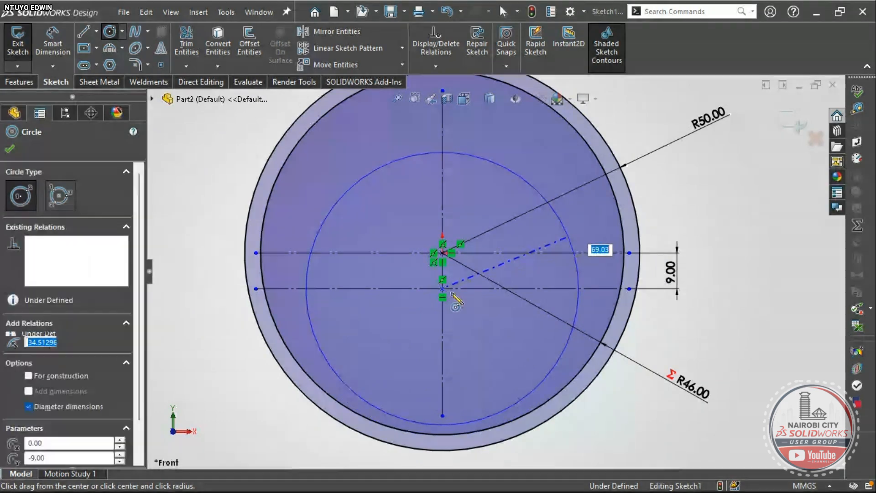
pyautogui.click(442, 288)
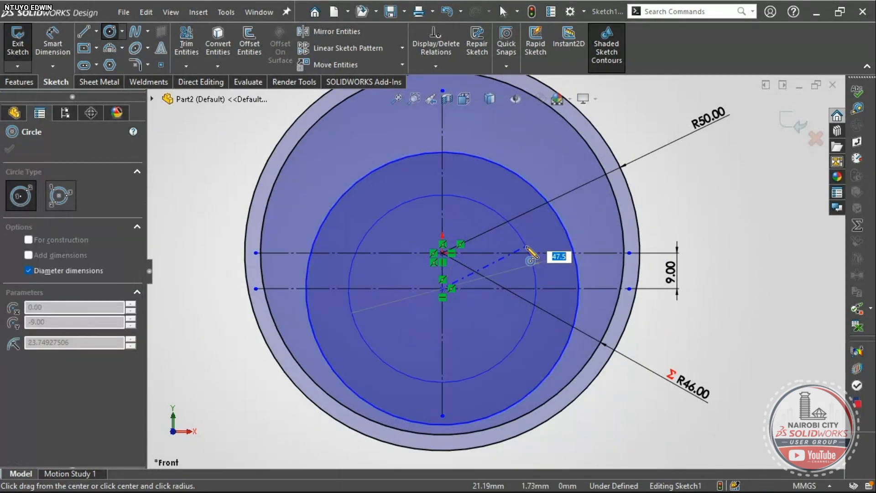
pyautogui.click(532, 252)
pyautogui.press('Escape')
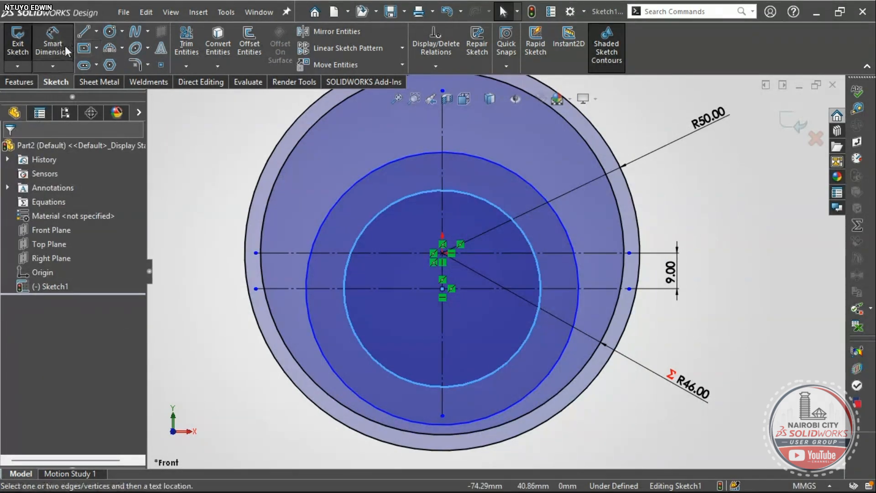
# - Dimension the two inner circles with diameters Ø69.03 and Ø49.82
pyautogui.click(562, 225)
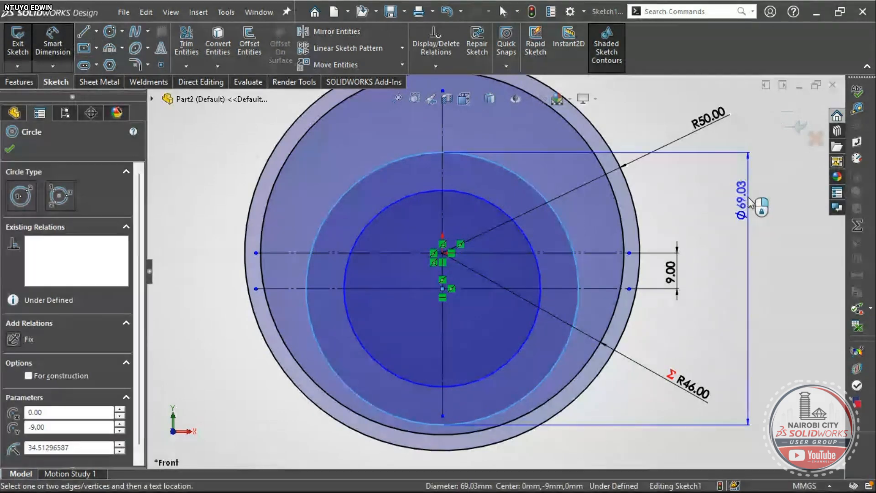
pyautogui.click(672, 436)
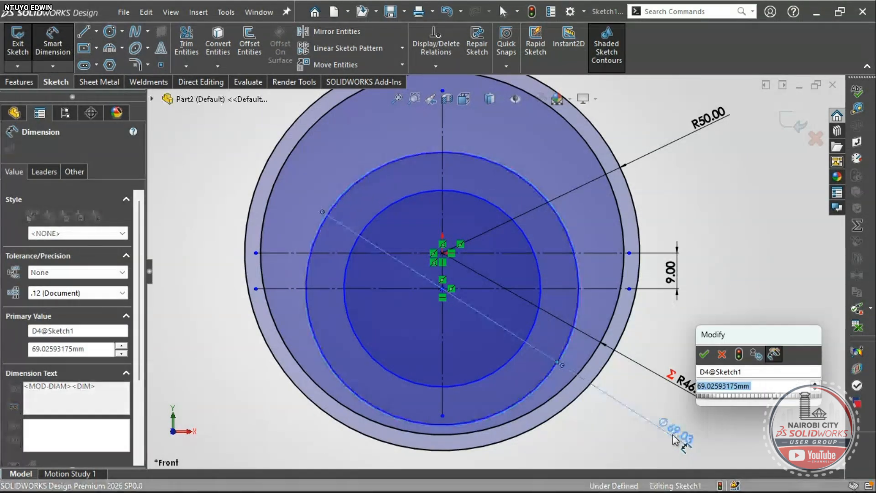
pyautogui.press('Return')
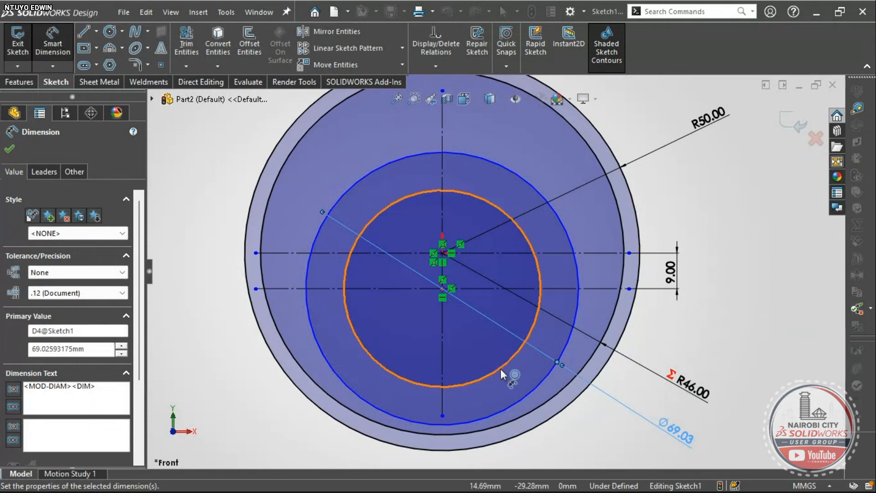
pyautogui.click(499, 368)
pyautogui.click(605, 449)
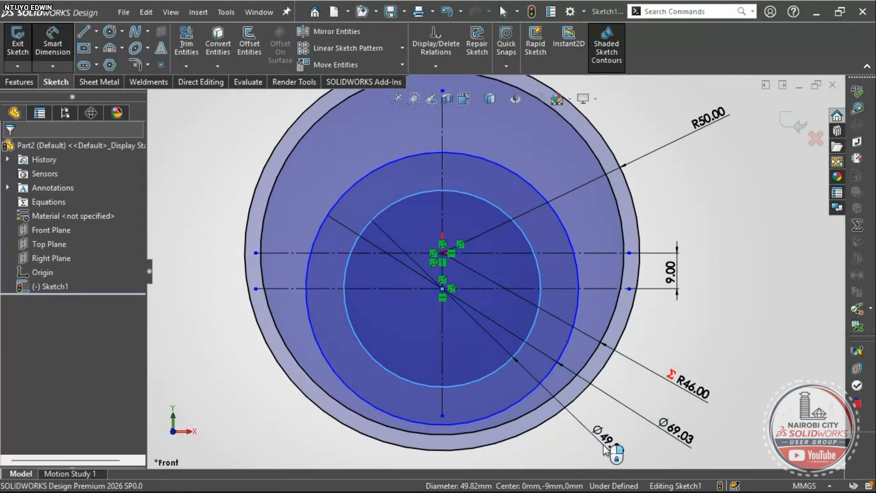
pyautogui.press('Return')
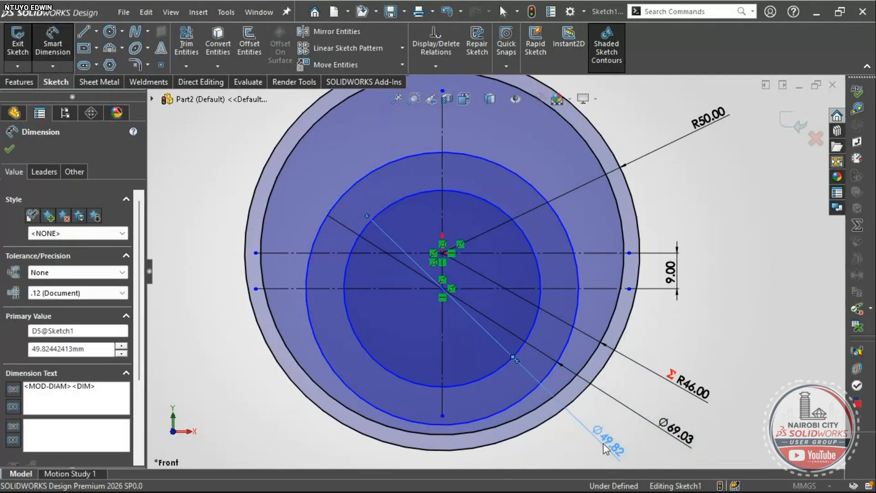
pyautogui.click(682, 434)
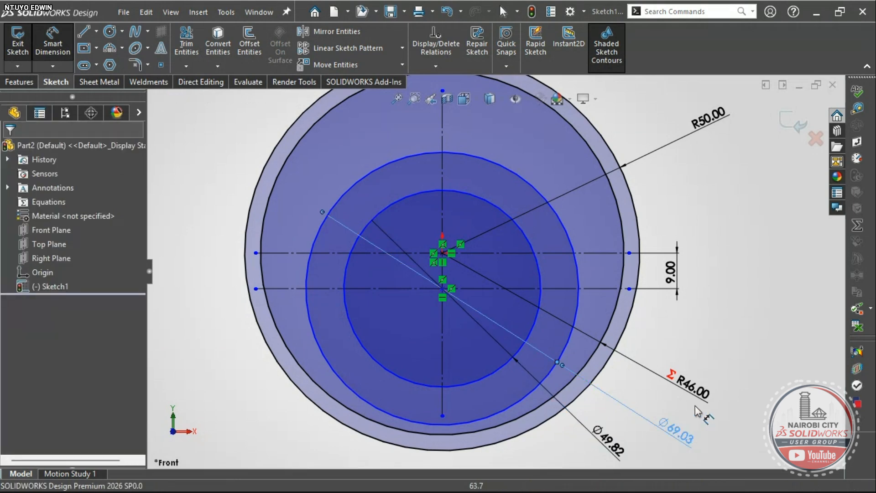
pyautogui.click(671, 418)
# - Display the Ø69.03 and Ø49.82 dimensions as radii
pyautogui.scroll(3, 671, 419)
pyautogui.press('Escape')
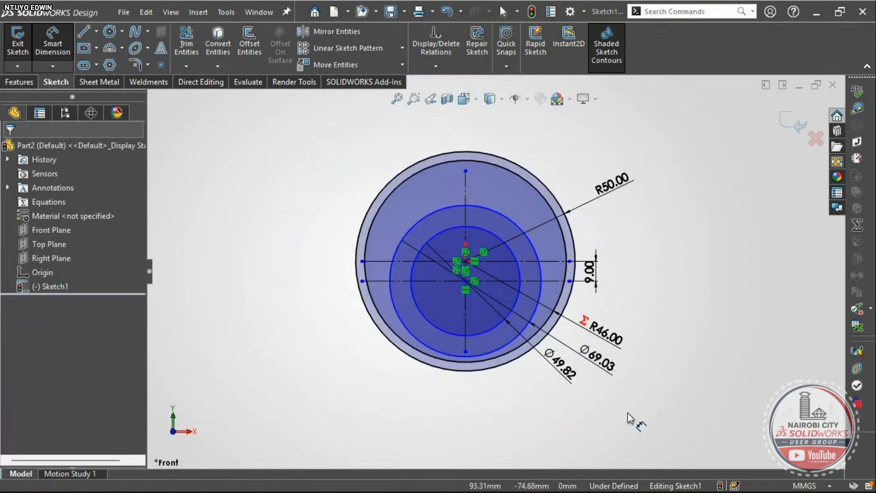
pyautogui.press('Escape')
pyautogui.click(602, 361)
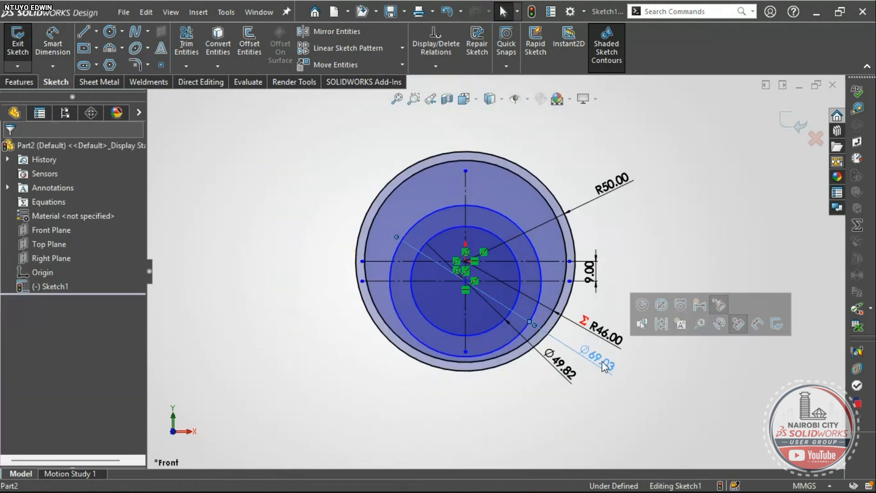
pyautogui.click(641, 304)
pyautogui.click(565, 375)
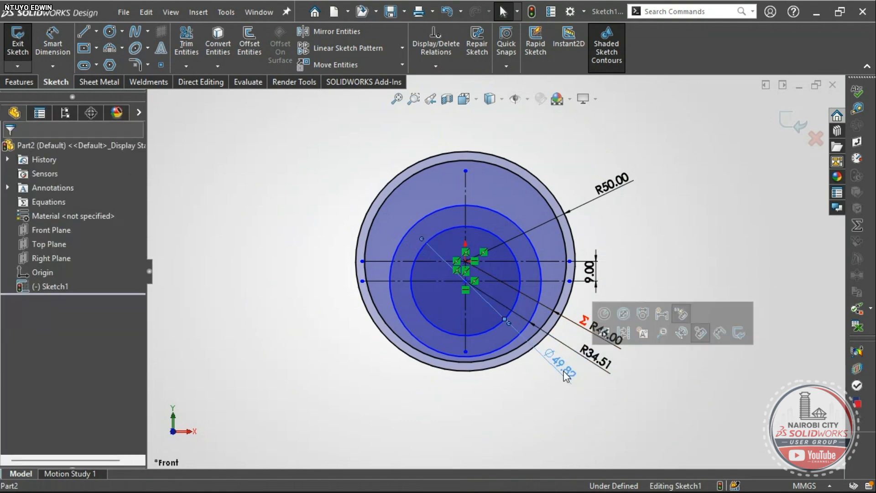
pyautogui.click(601, 315)
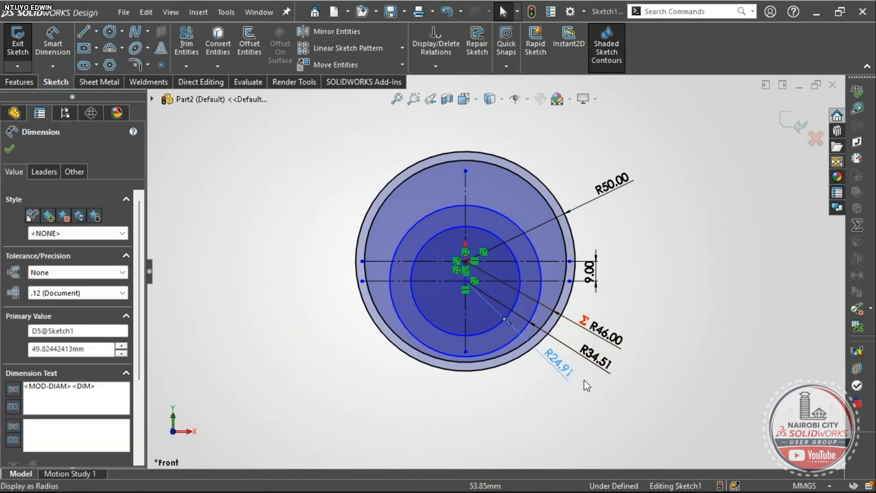
pyautogui.scroll(-2, 585, 384)
# - Change the R34.51 radius to 41 and the R24.91 radius to 37
pyautogui.click(583, 339)
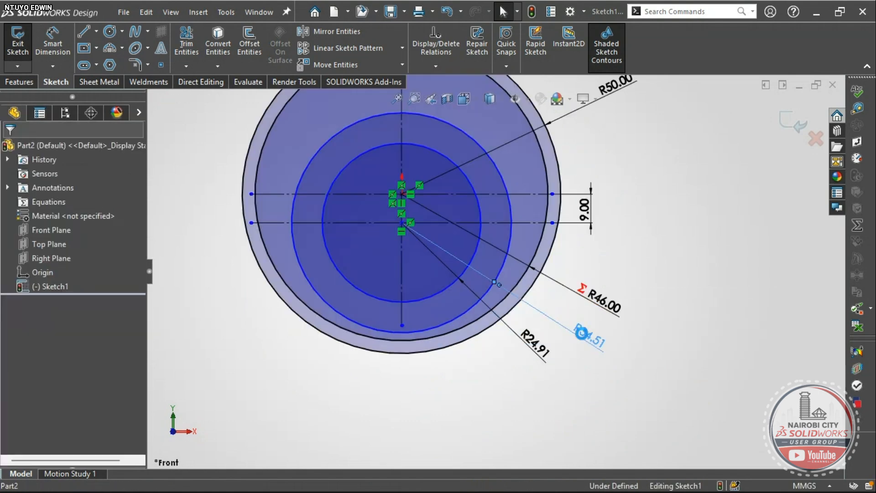
pyautogui.doubleClick(581, 333)
pyautogui.write('4')
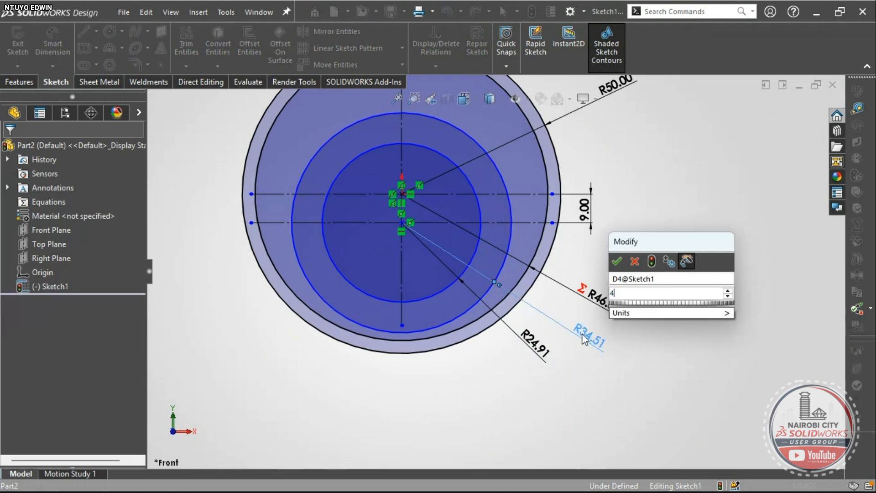
pyautogui.write('1')
pyautogui.press('Return')
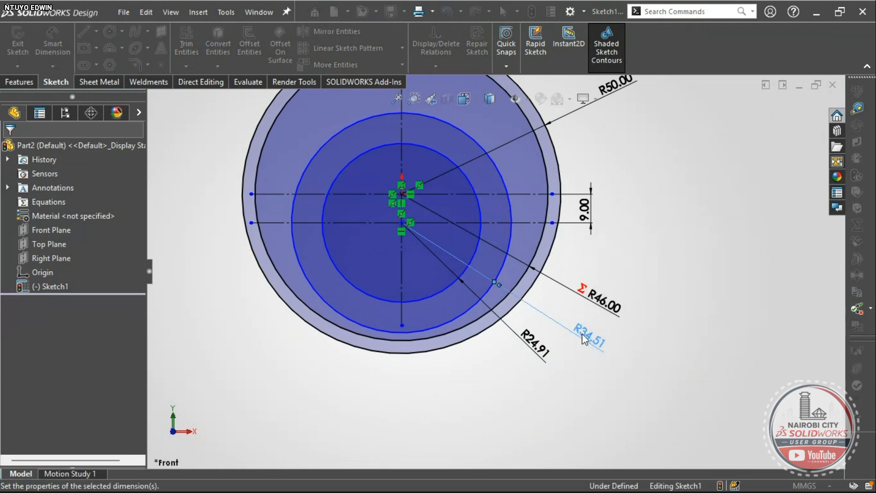
pyautogui.scroll(-3, 577, 340)
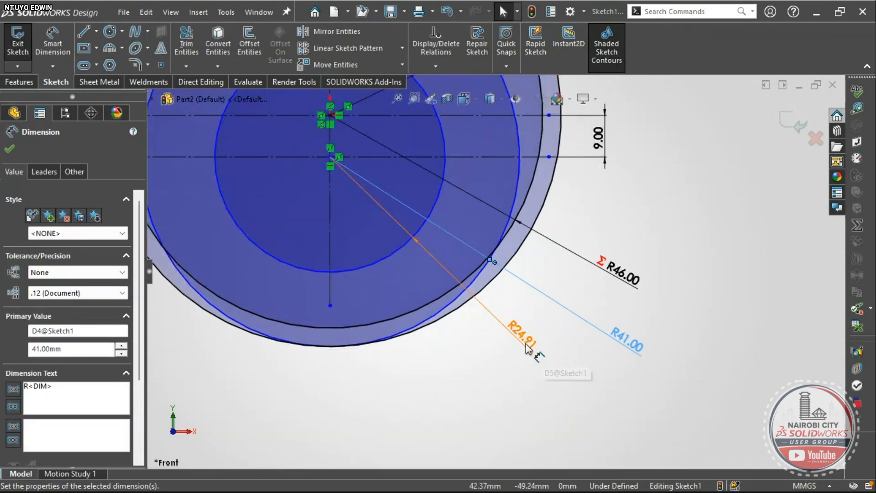
pyautogui.doubleClick(527, 348)
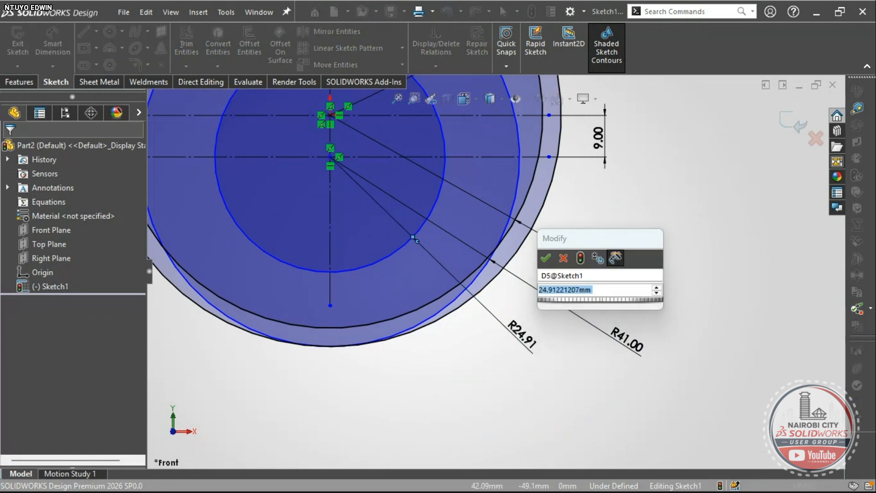
pyautogui.write('37')
pyautogui.press('Return')
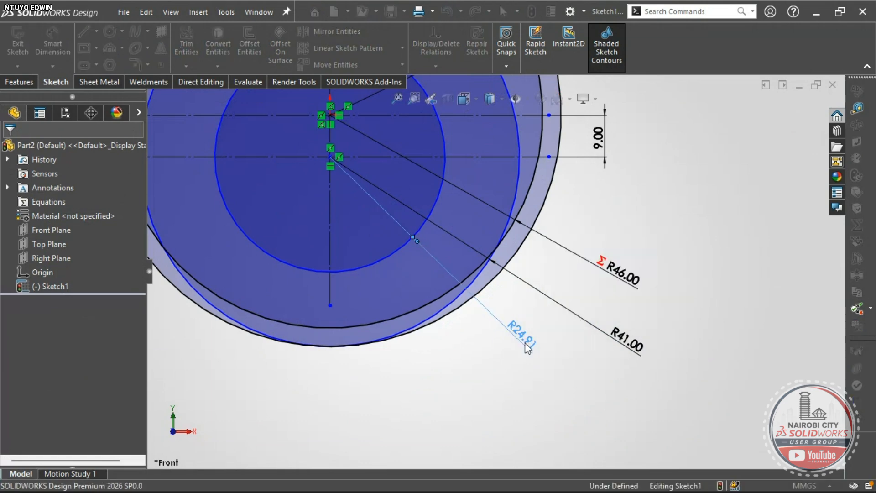
pyautogui.click(480, 350)
# - Power-trim away the R46 circle's lower arc between its R41 crossings
pyautogui.click(186, 43)
pyautogui.scroll(3, 309, 201)
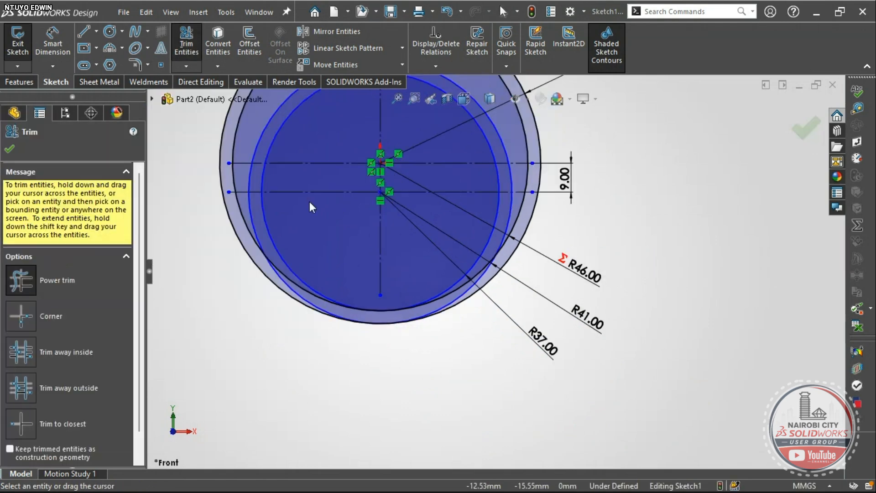
pyautogui.scroll(-4, 315, 233)
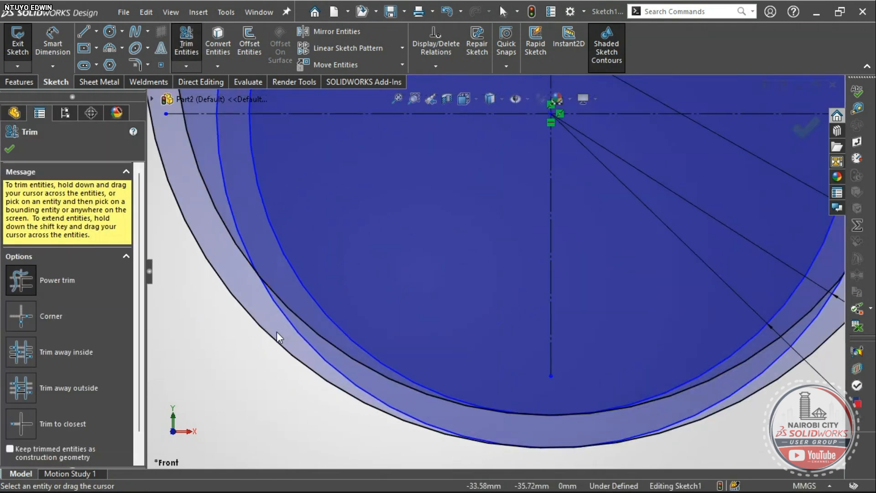
pyautogui.moveTo(300, 341); pyautogui.dragTo(315, 349)
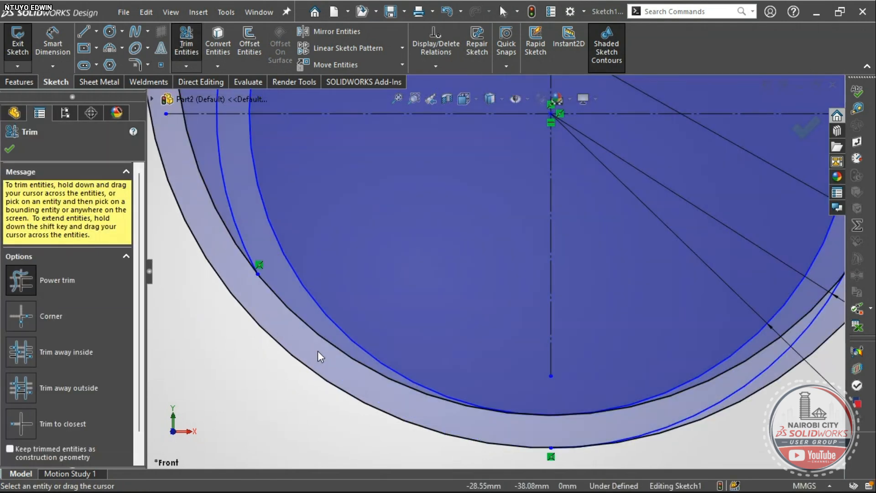
pyautogui.scroll(1, 473, 343)
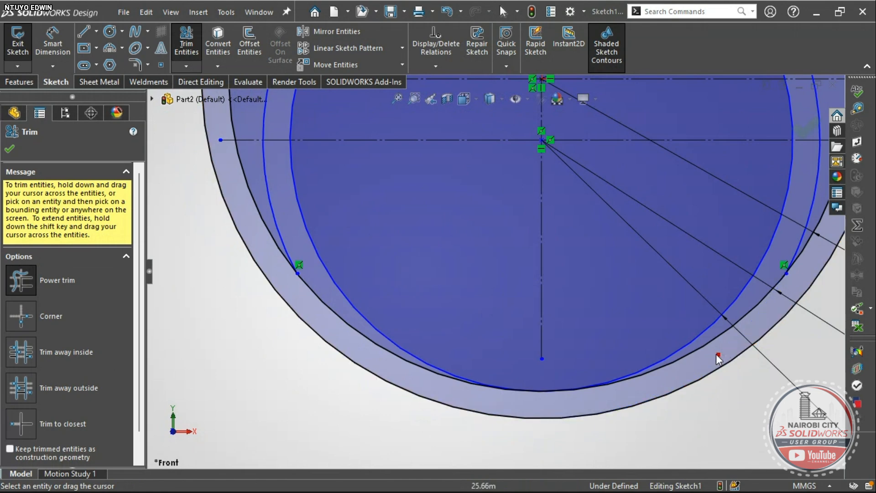
pyautogui.scroll(2, 461, 303)
pyautogui.scroll(-2, 412, 301)
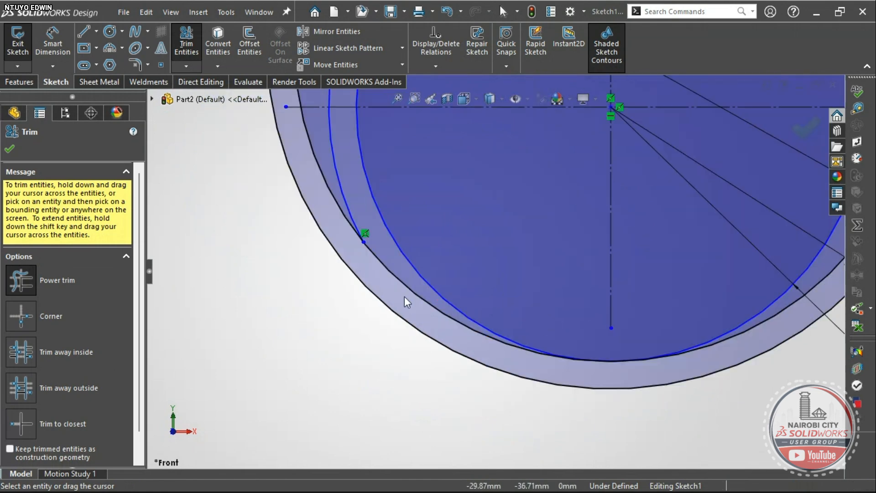
pyautogui.scroll(2, 395, 275)
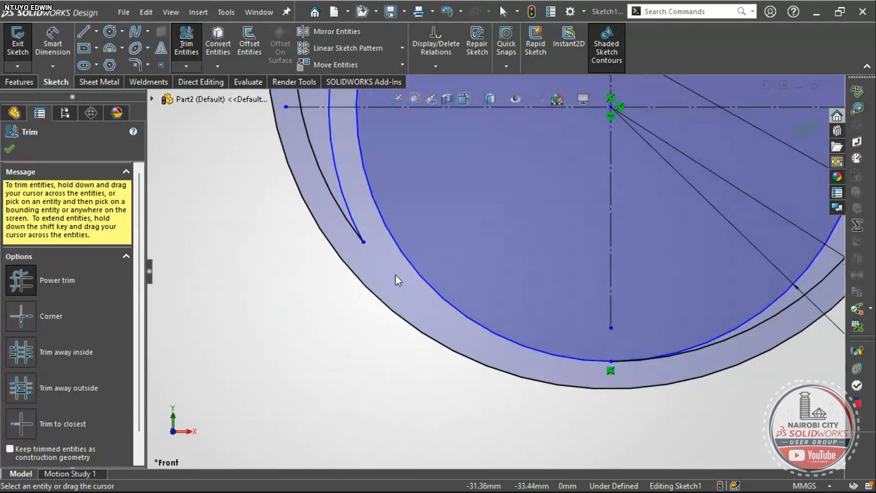
pyautogui.scroll(-2, 636, 236)
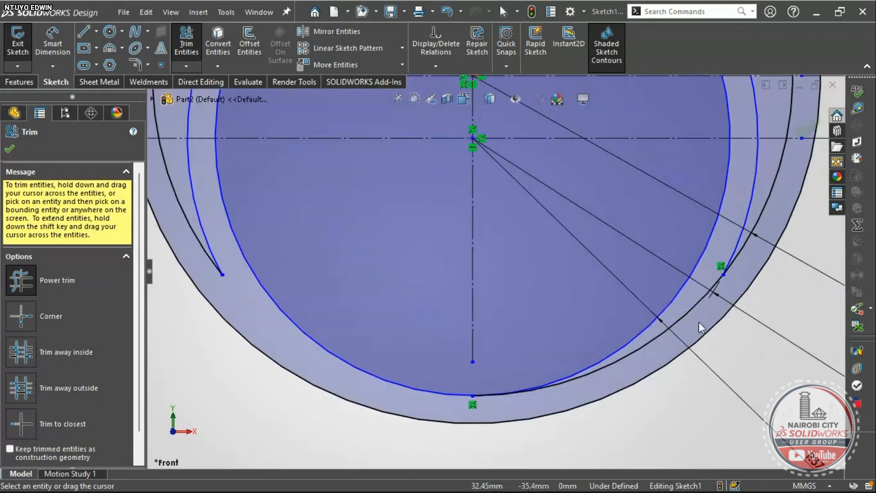
pyautogui.scroll(3, 699, 321)
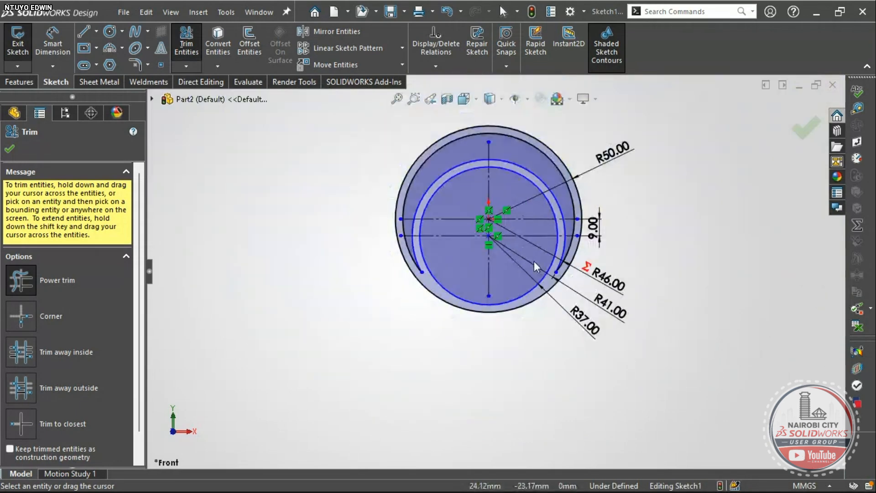
# - Orbit the sketch slightly and switch to the exercise drawing PDF
pyautogui.moveTo(604, 316)
pyautogui.mouseDown(button='middle')
pyautogui.moveTo(587, 307)
pyautogui.moveTo(576, 329)
pyautogui.mouseUp(button='middle')
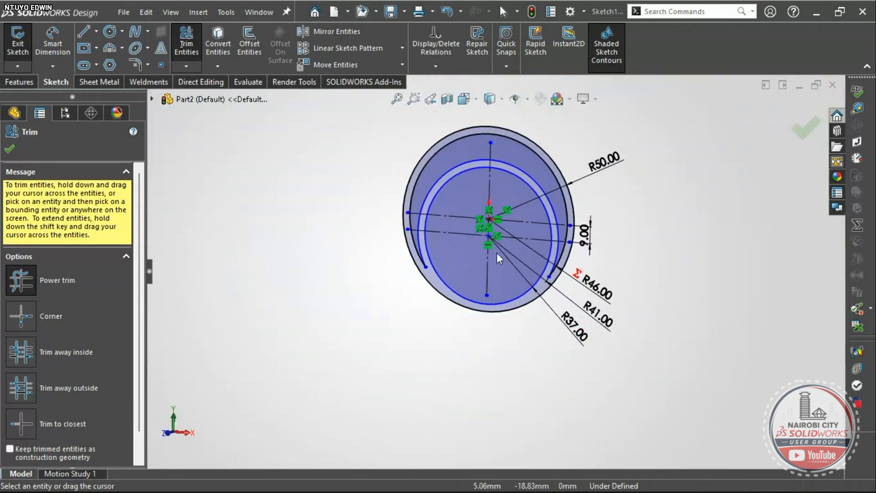
pyautogui.scroll(-2, 505, 217)
pyautogui.scroll(-1, 505, 217)
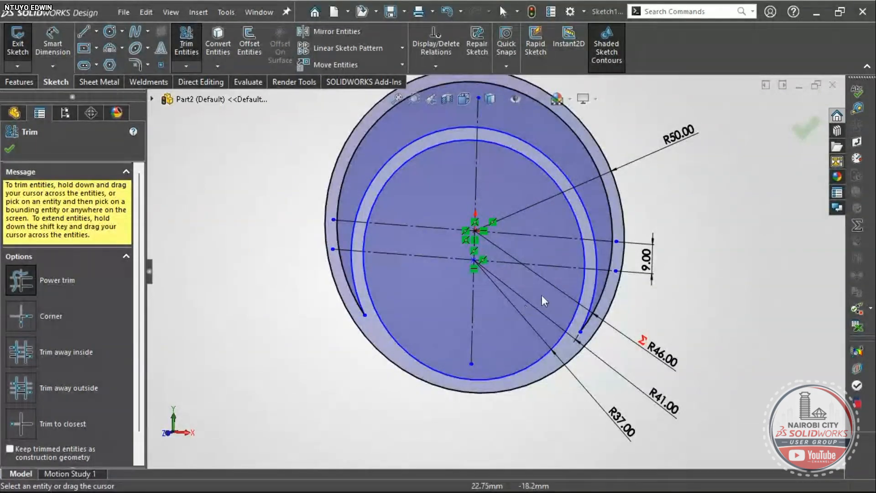
pyautogui.hotkey('alt', 'Tab')
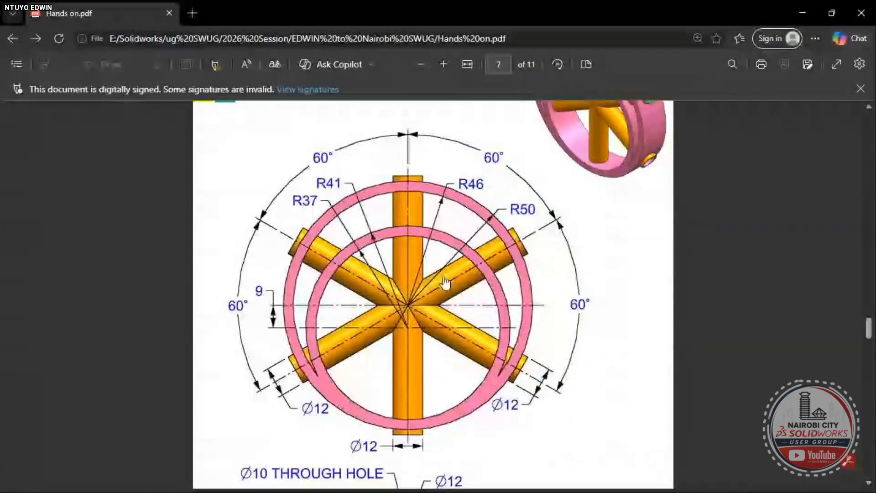
# - Read the Exercise 137 drawing down to the 20 mm side view, then return to SOLIDWORKS
pyautogui.scroll(4, 498, 336)
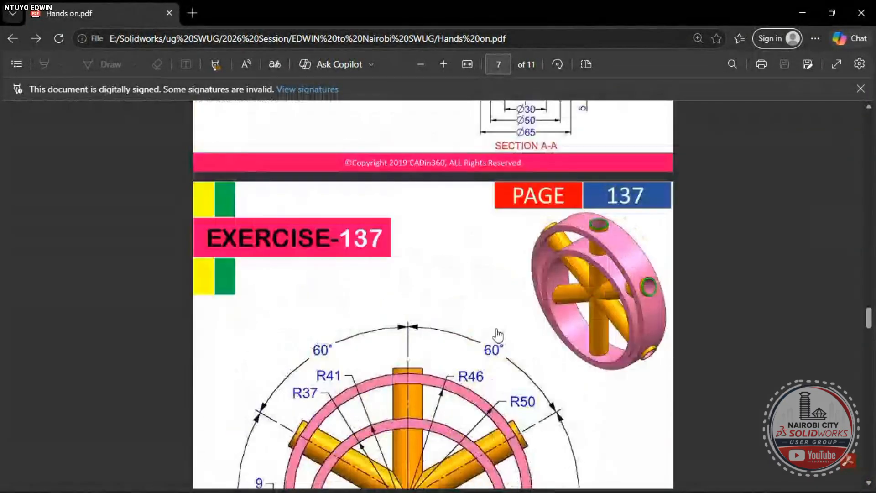
pyautogui.scroll(-4, 488, 335)
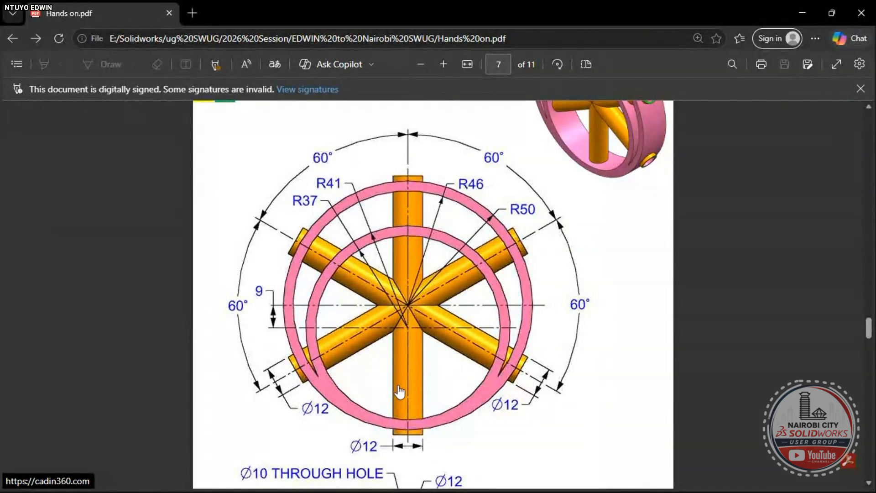
pyautogui.scroll(3, 456, 389)
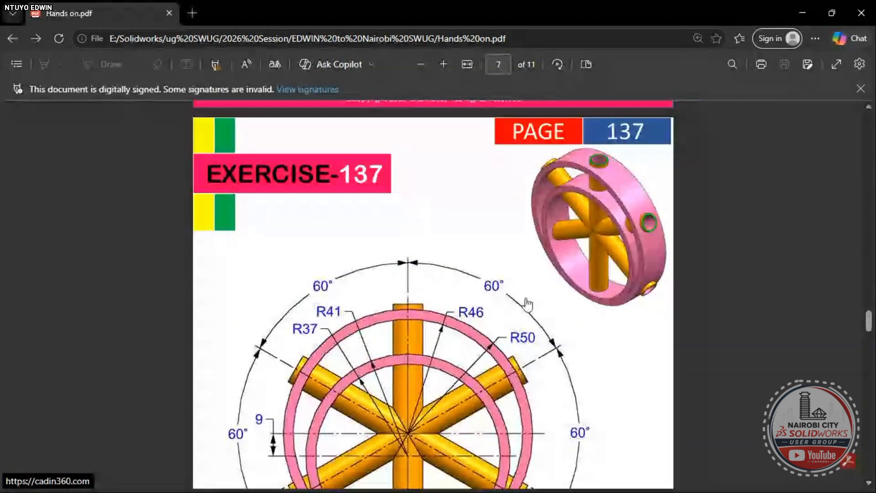
pyautogui.scroll(-4, 528, 305)
pyautogui.scroll(-3, 528, 304)
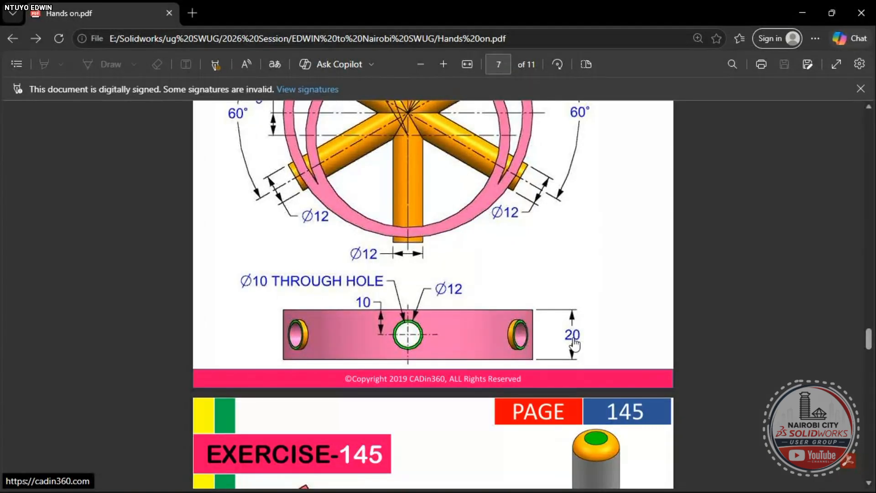
pyautogui.hotkey('alt', 'Tab')
# - Extrude the ring sketch 20 mm with a Mid Plane end condition as Boss-Extrude1
pyautogui.press('s')
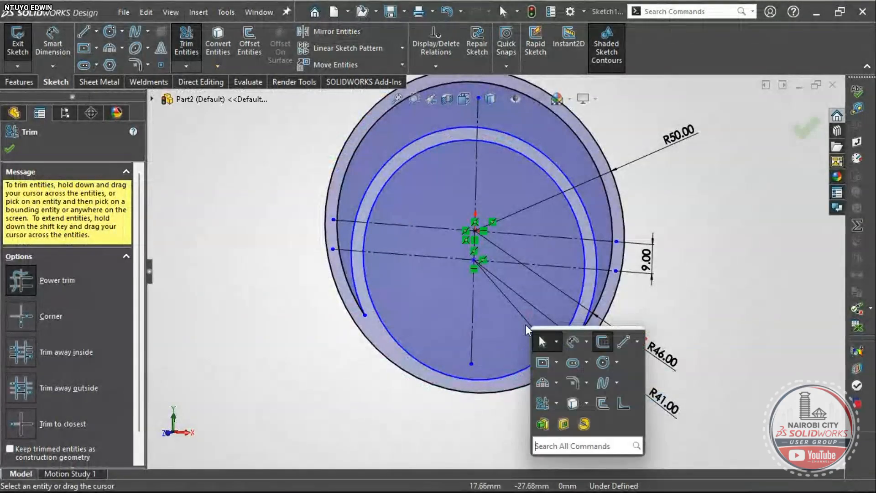
pyautogui.click(542, 424)
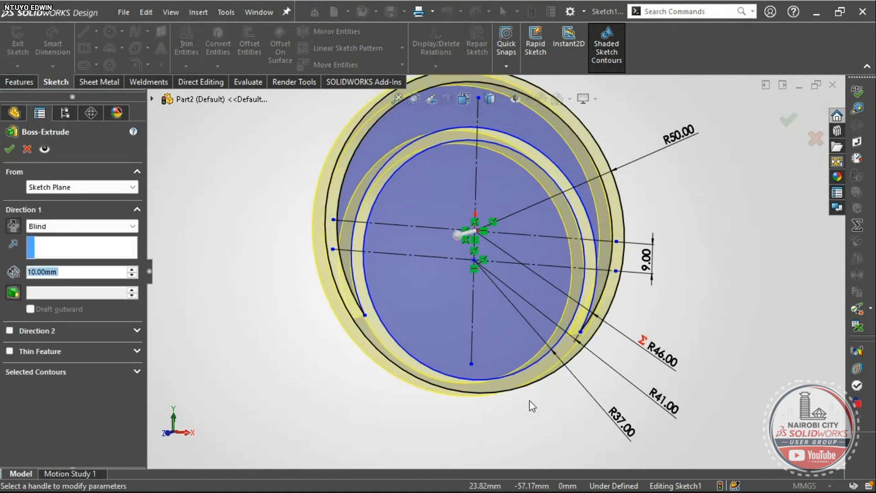
pyautogui.moveTo(532, 281); pyautogui.dragTo(292, 294, button='middle')
pyautogui.click(132, 270)
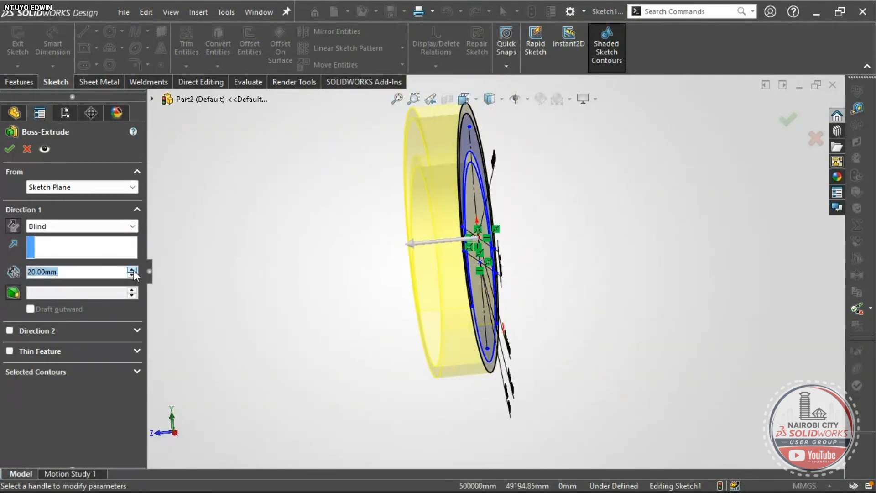
pyautogui.click(97, 227)
pyautogui.click(55, 279)
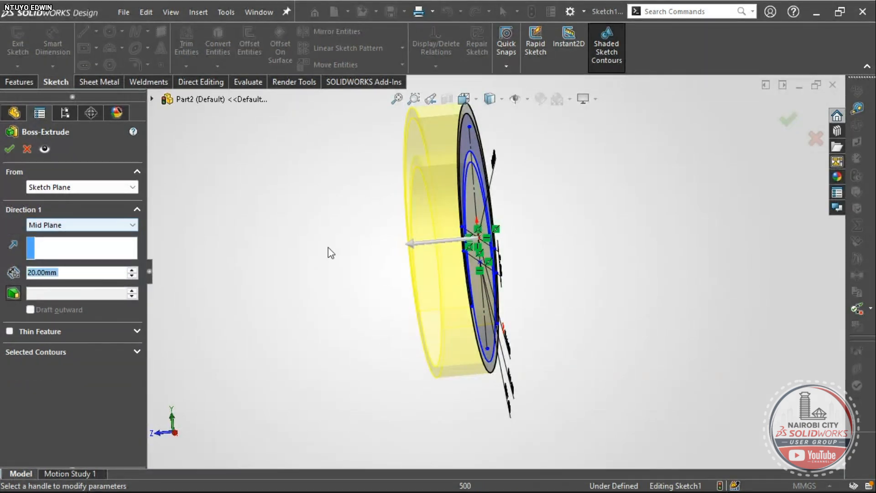
pyautogui.scroll(-4, 471, 177)
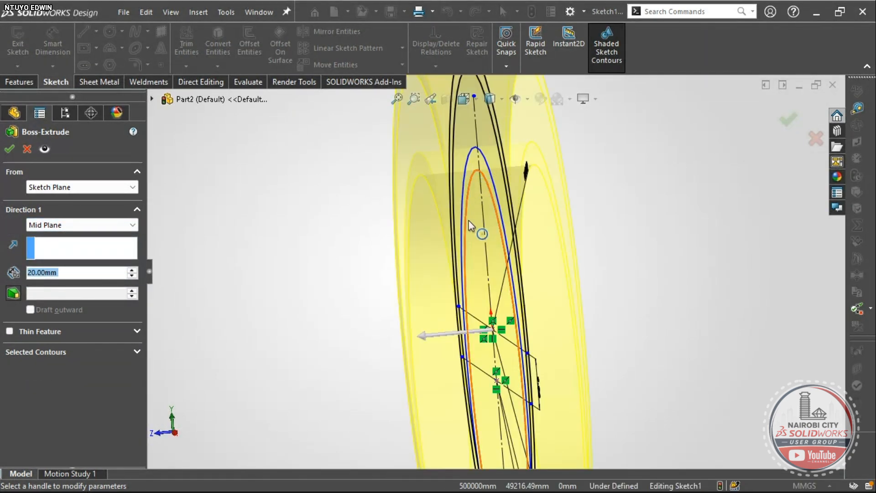
pyautogui.moveTo(469, 220); pyautogui.dragTo(492, 230, button='middle')
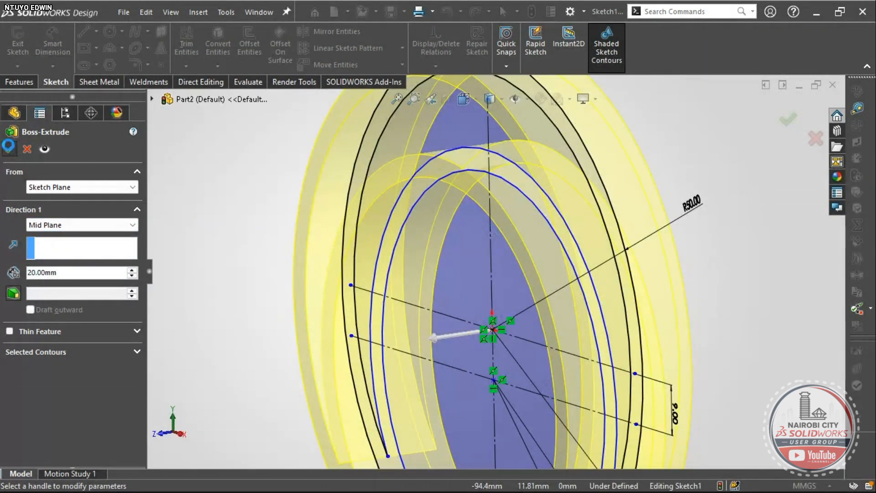
pyautogui.press('Return')
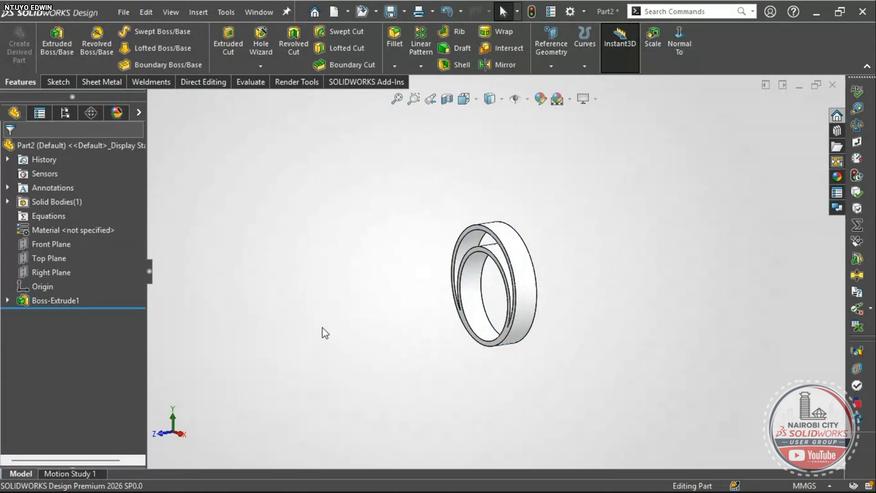
pyautogui.moveTo(322, 327); pyautogui.dragTo(352, 271, button='right')
pyautogui.moveTo(524, 259); pyautogui.dragTo(554, 264, button='middle')
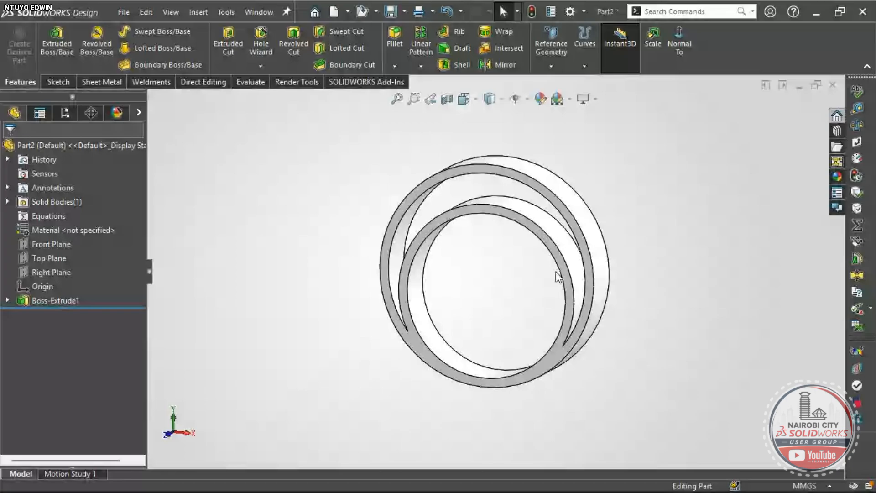
pyautogui.hotkey('alt', 'Tab')
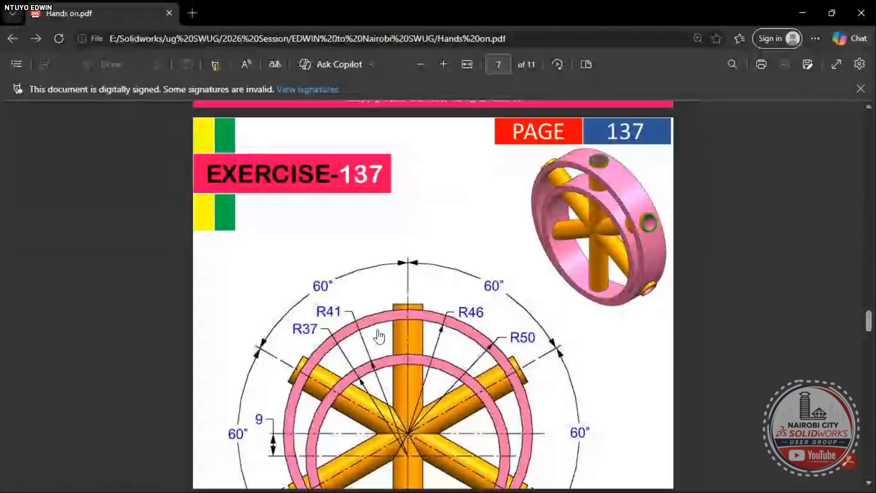
# - Read the Ø12 spoke and Ø10 through-hole sizes on the Exercise 137 drawing, then return to SOLIDWORKS
pyautogui.scroll(-3, 406, 301)
pyautogui.scroll(3, 423, 279)
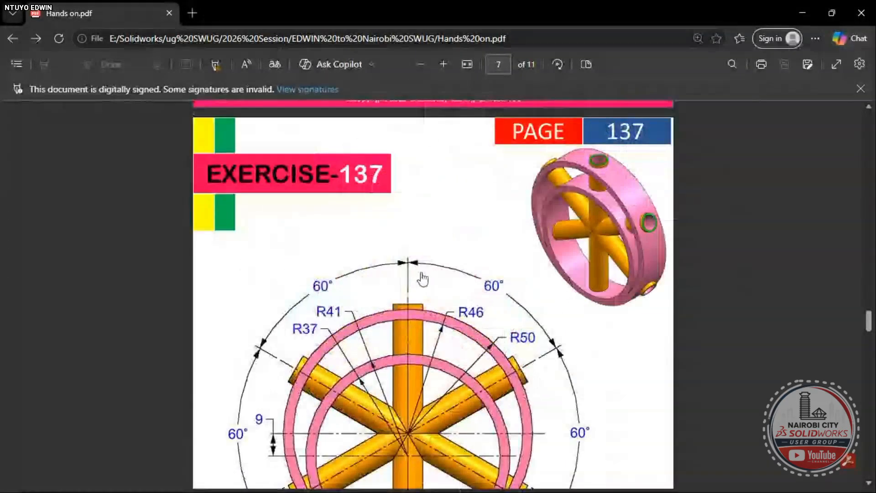
pyautogui.scroll(-3, 423, 279)
pyautogui.scroll(3, 420, 296)
pyautogui.scroll(-3, 413, 319)
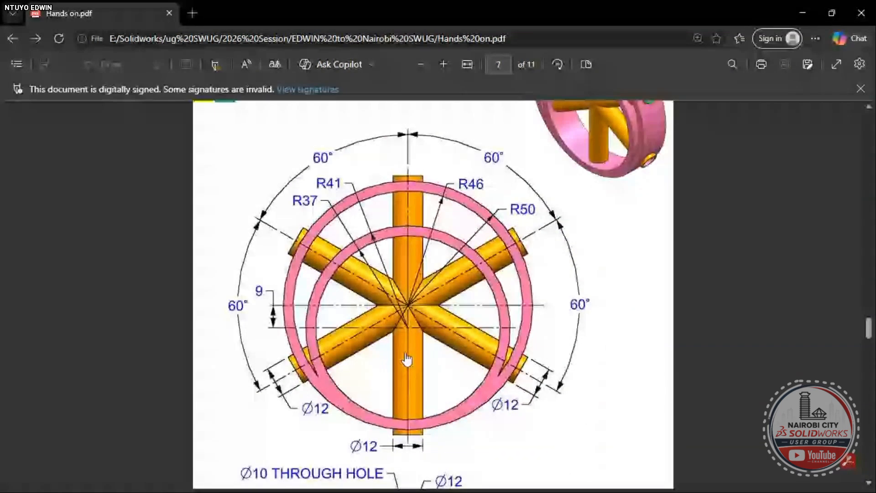
pyautogui.scroll(-2, 407, 359)
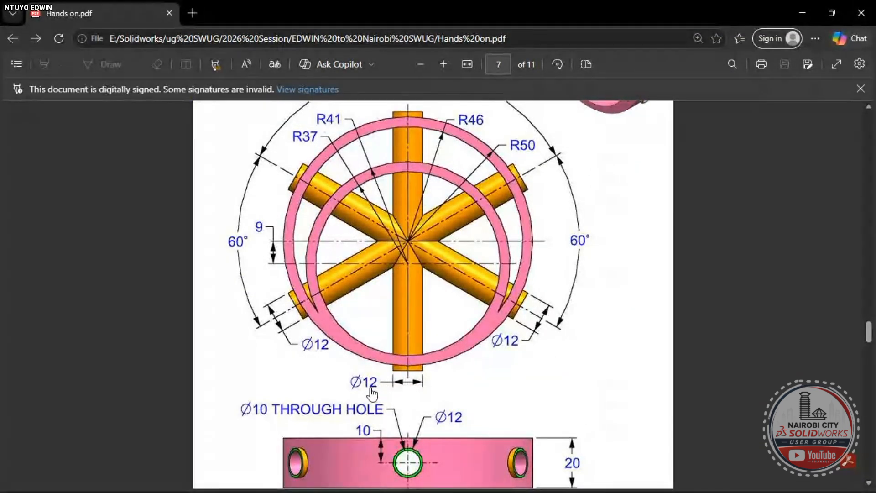
pyautogui.hotkey('alt', 'Tab')
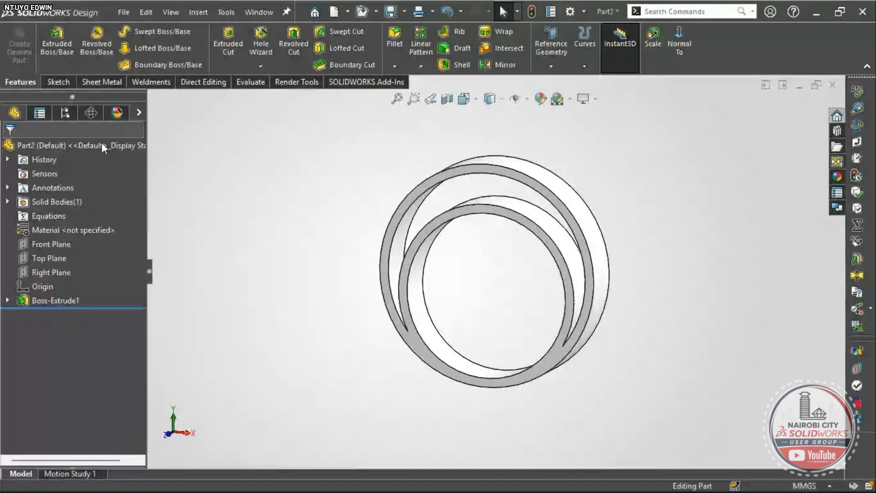
# - On the Top Plane, sketch a Ø12 circle centred on the origin for the spoke
pyautogui.moveTo(249, 312); pyautogui.dragTo(271, 278, button='right')
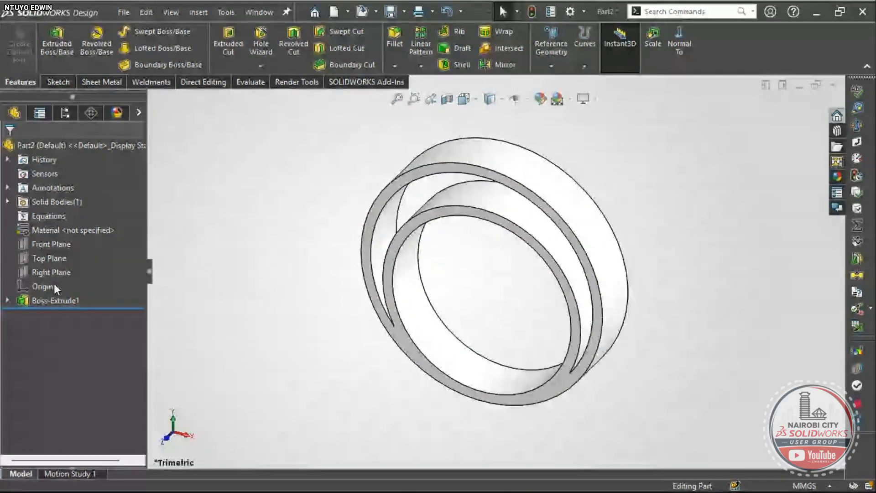
pyautogui.click(42, 256)
pyautogui.click(56, 238)
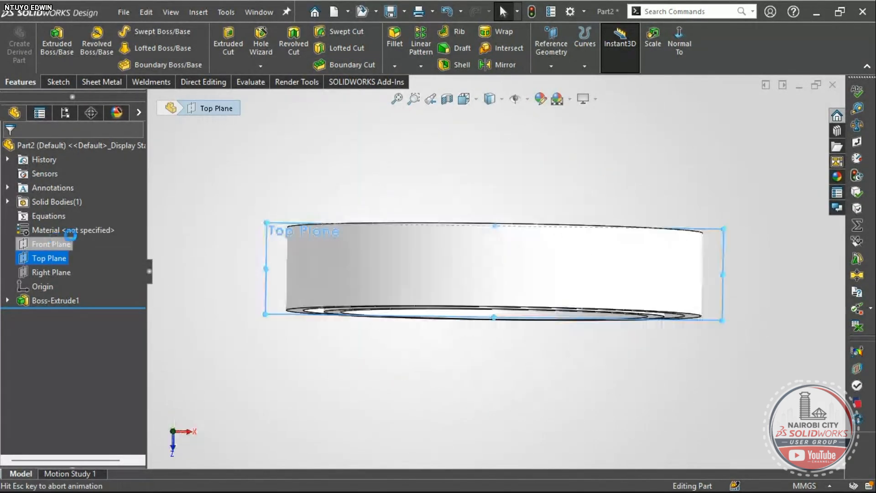
pyautogui.click(109, 32)
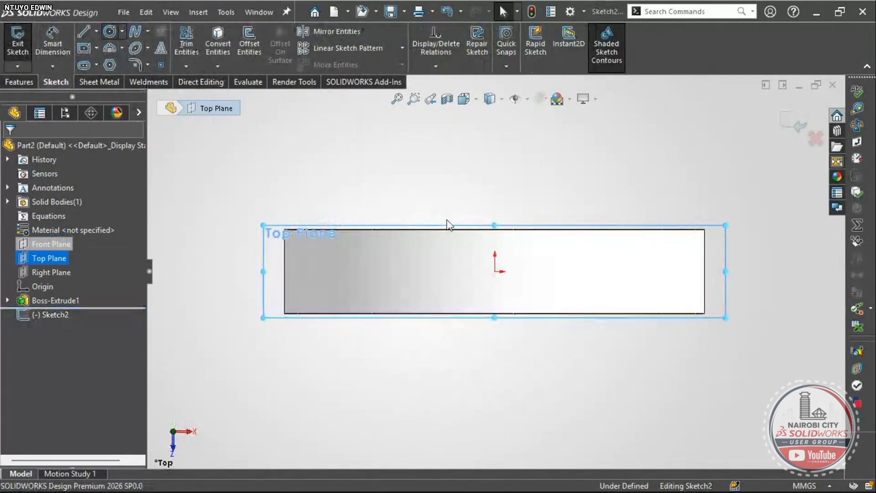
pyautogui.click(495, 271)
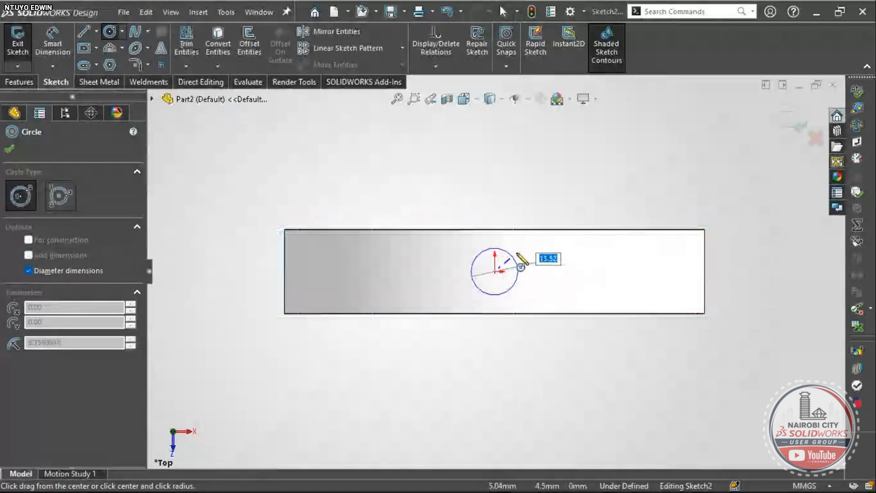
pyautogui.write('12')
pyautogui.press('Return')
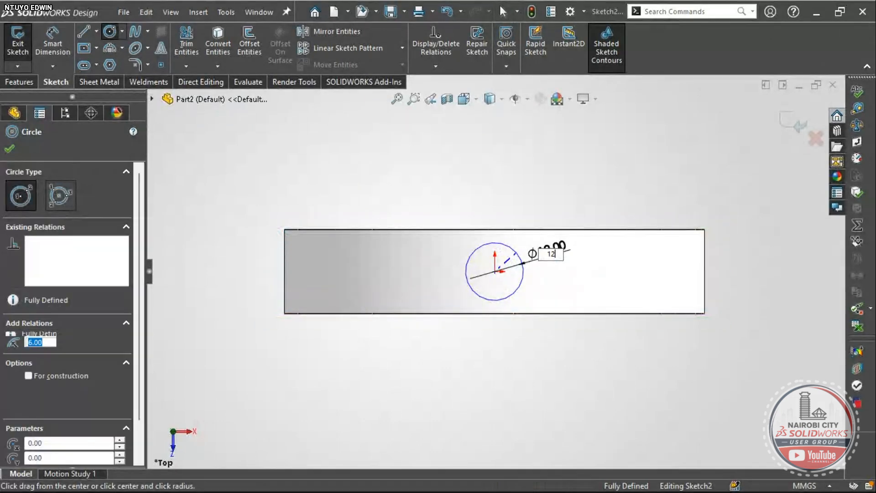
pyautogui.press('Escape')
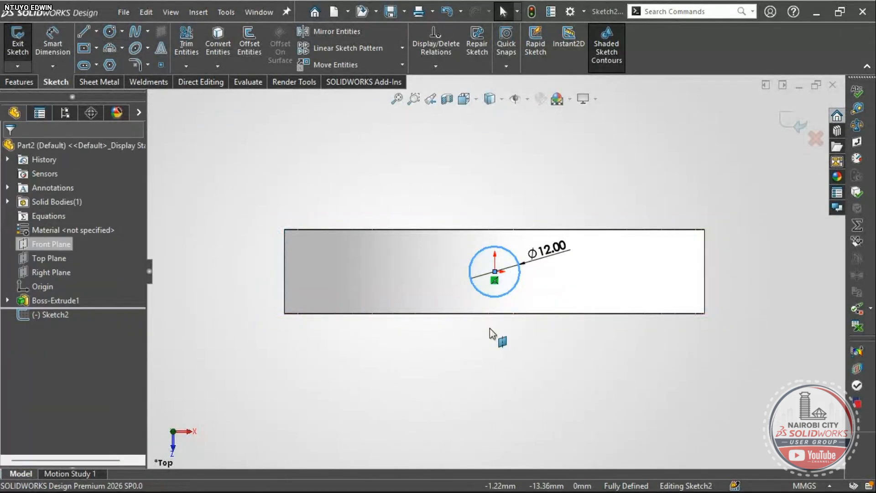
pyautogui.hotkey('alt', 'Tab')
# - Scroll past Exercise 145 and back to the Exercise 137 wheel drawing, then return to the sketch
pyautogui.scroll(-3, 440, 338)
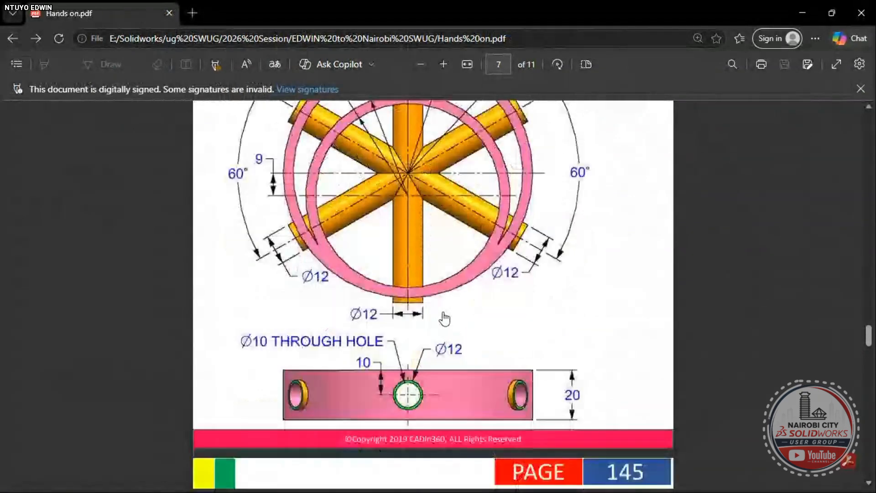
pyautogui.scroll(-1, 446, 346)
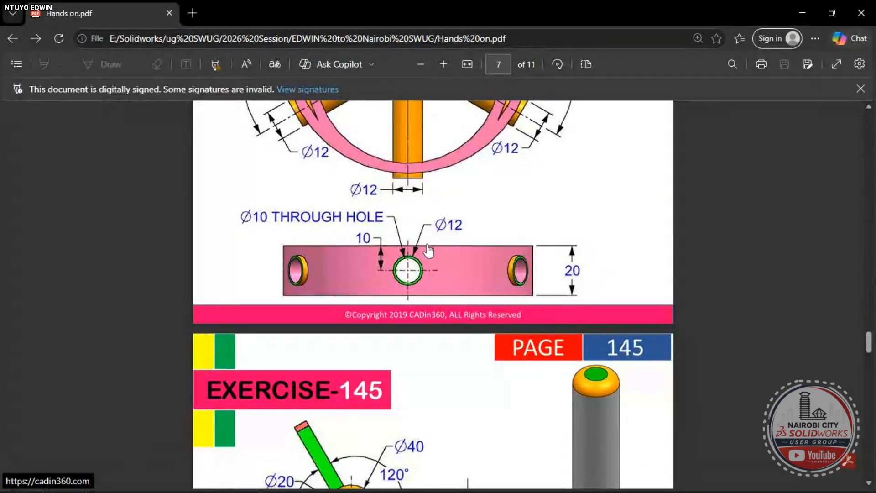
pyautogui.scroll(-3, 411, 283)
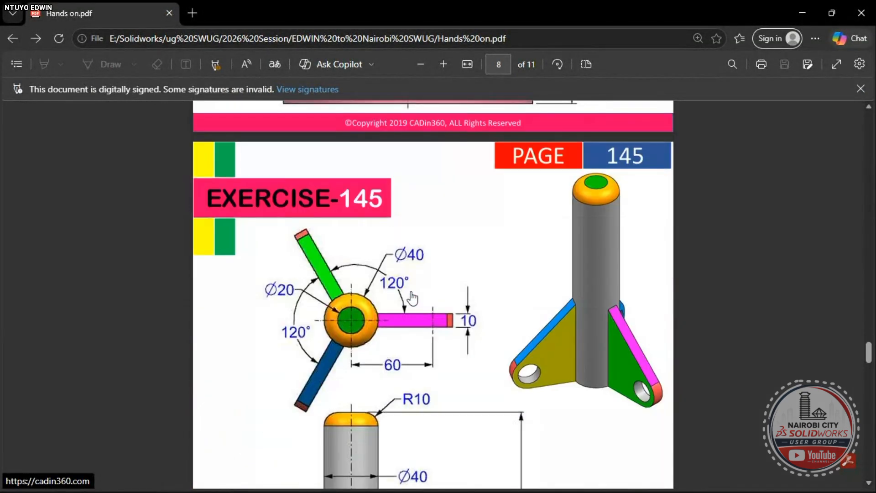
pyautogui.scroll(6, 438, 288)
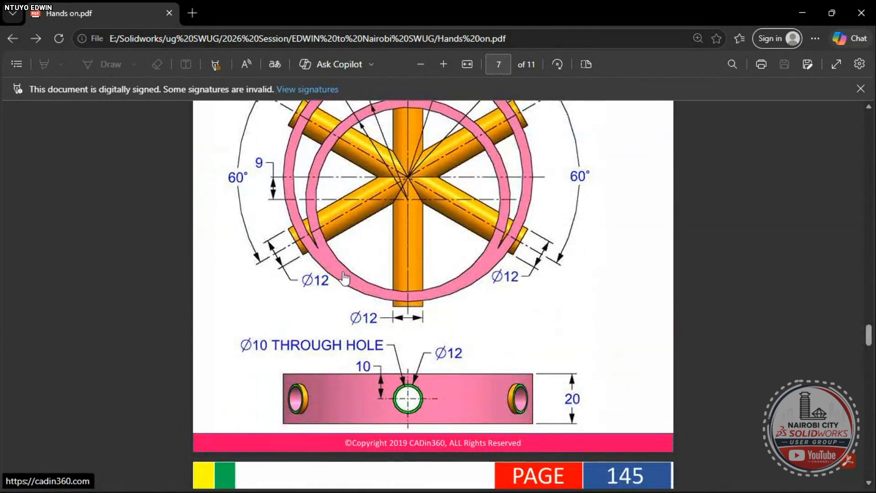
pyautogui.scroll(1, 318, 267)
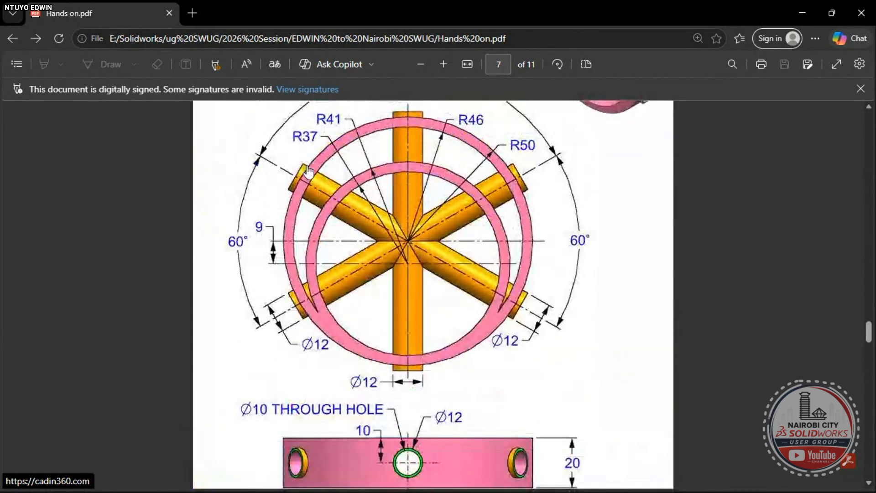
pyautogui.scroll(1, 401, 237)
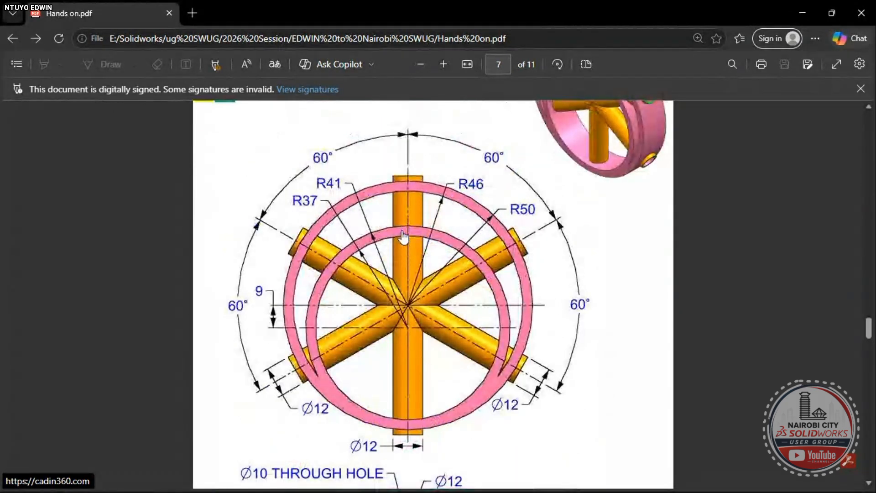
pyautogui.hotkey('alt', 'Tab')
# - Start a Mid Plane boss extrude of the Ø12 circle, stepping the depth up to 110 mm
pyautogui.press('s')
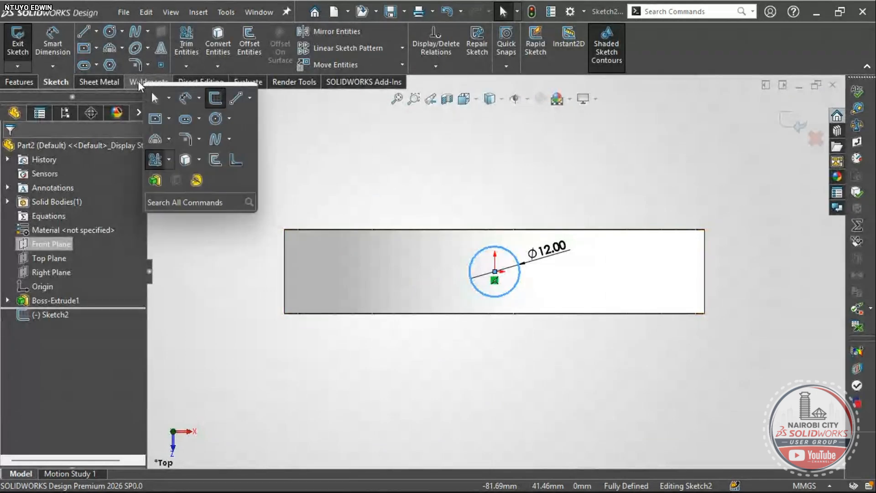
pyautogui.click(155, 180)
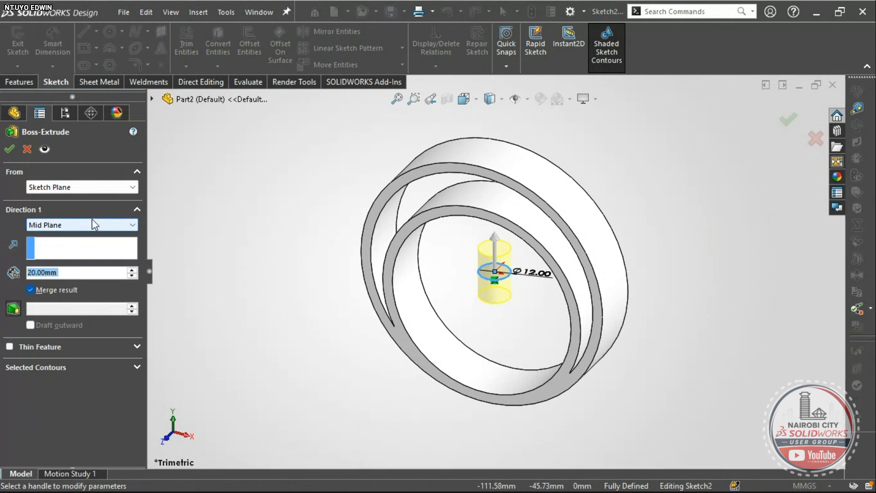
pyautogui.click(130, 271)
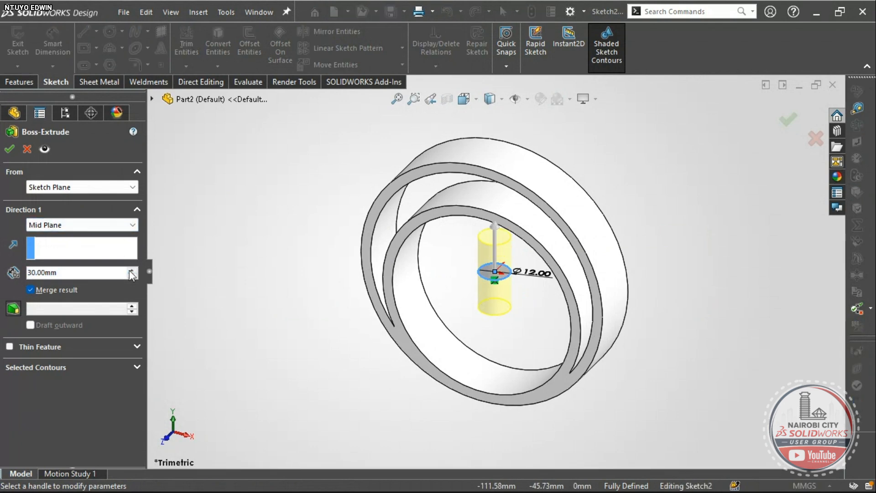
pyautogui.click(131, 270)
pyautogui.click(130, 271)
pyautogui.click(130, 270)
pyautogui.click(131, 271)
pyautogui.click(130, 271)
pyautogui.click(130, 271)
pyautogui.click(130, 270)
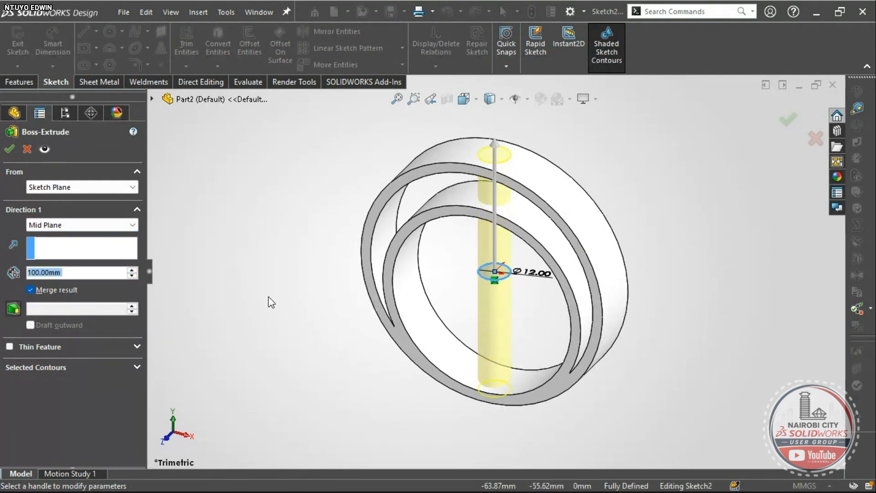
pyautogui.moveTo(276, 303); pyautogui.dragTo(253, 268, button='right')
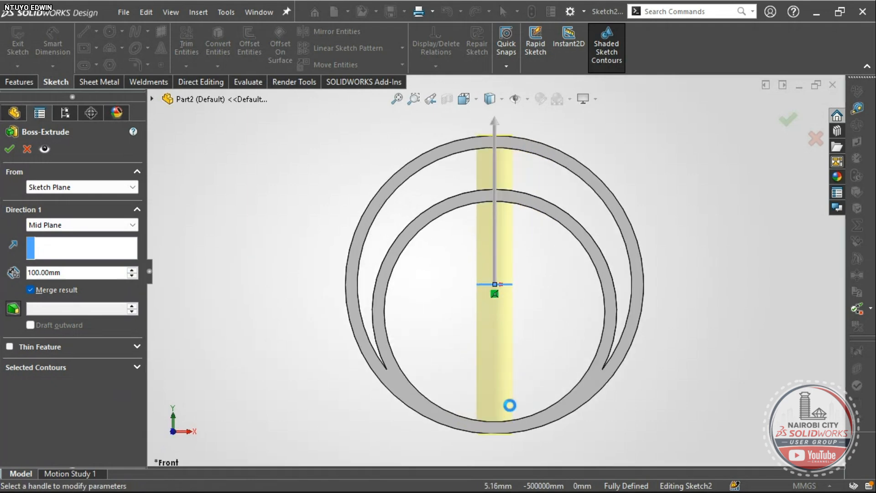
pyautogui.scroll(-5, 510, 413)
pyautogui.scroll(-2, 479, 418)
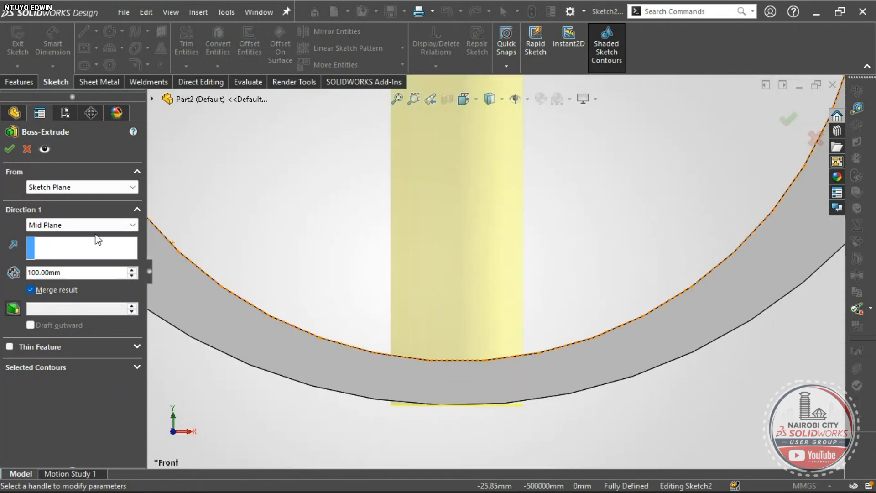
pyautogui.click(132, 269)
pyautogui.scroll(2, 400, 331)
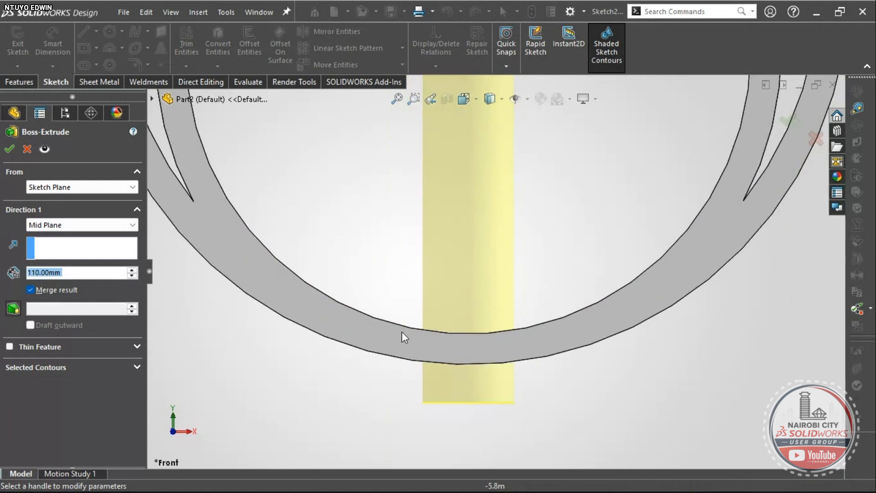
# - Correct the extrusion depth to 105 mm and finish the rod
pyautogui.click(37, 272)
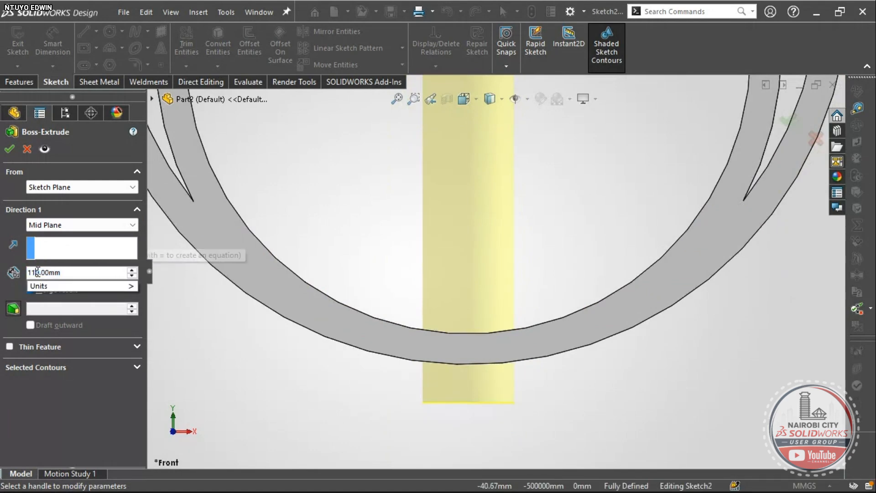
pyautogui.press('BackSpace')
pyautogui.press('BackSpace')
pyautogui.press('BackSpace')
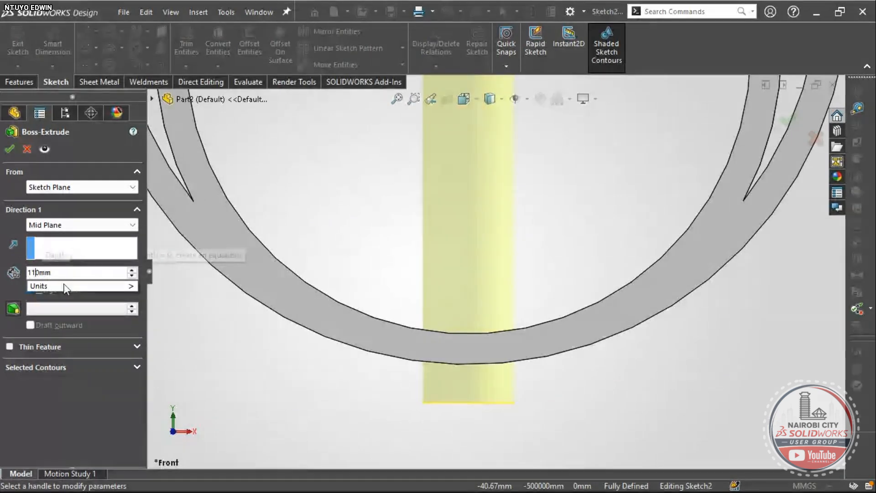
pyautogui.press('BackSpace')
pyautogui.press('Right')
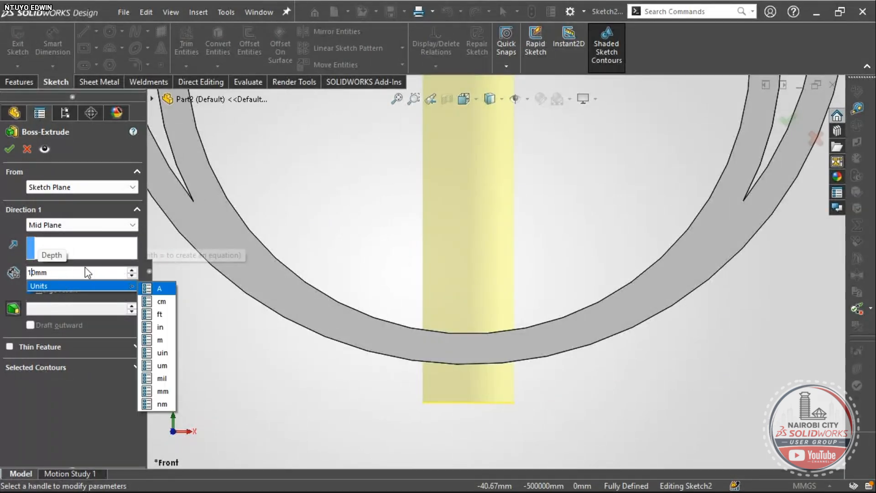
pyautogui.click(37, 270)
pyautogui.moveTo(38, 269); pyautogui.dragTo(39, 269)
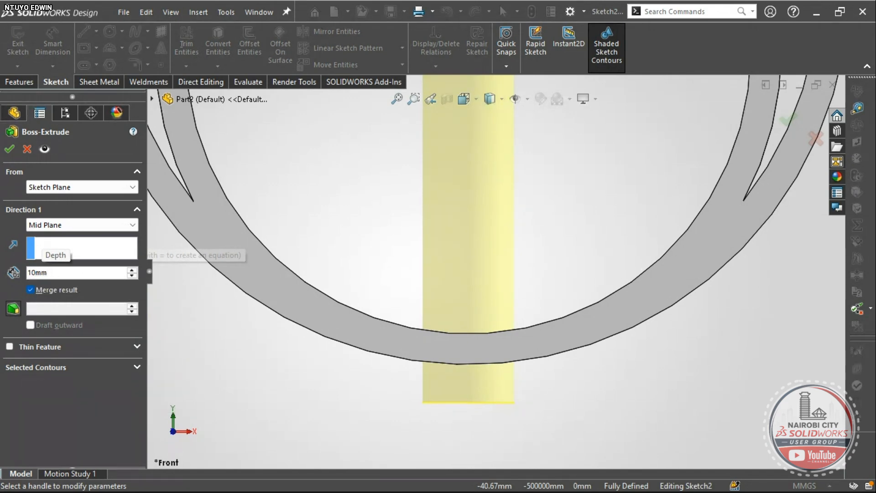
pyautogui.write('5')
pyautogui.press('Return')
pyautogui.scroll(3, 523, 325)
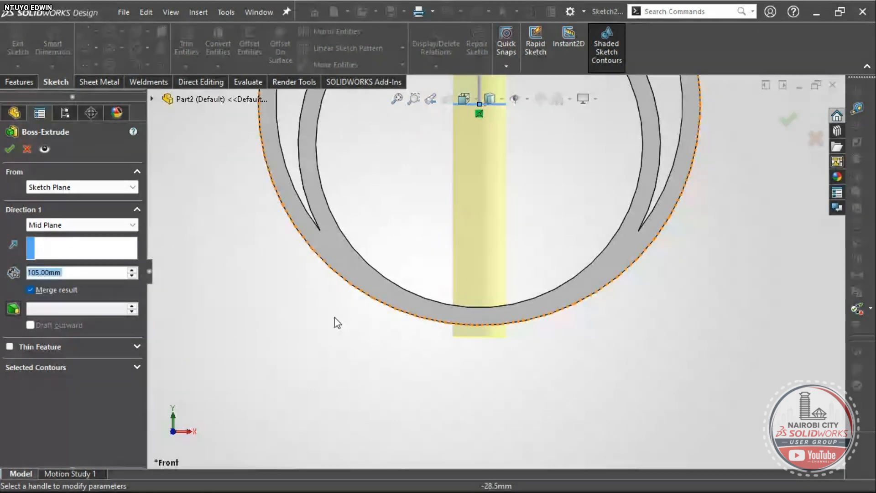
pyautogui.scroll(4, 471, 293)
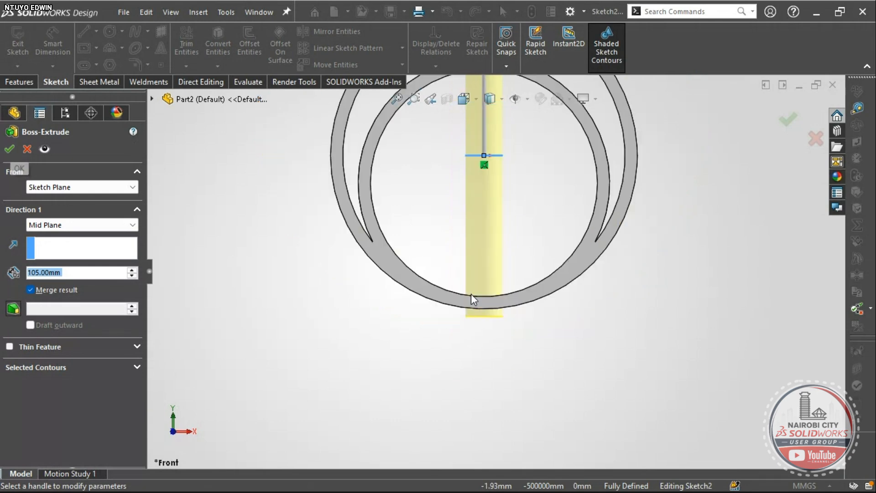
pyautogui.scroll(1, 530, 158)
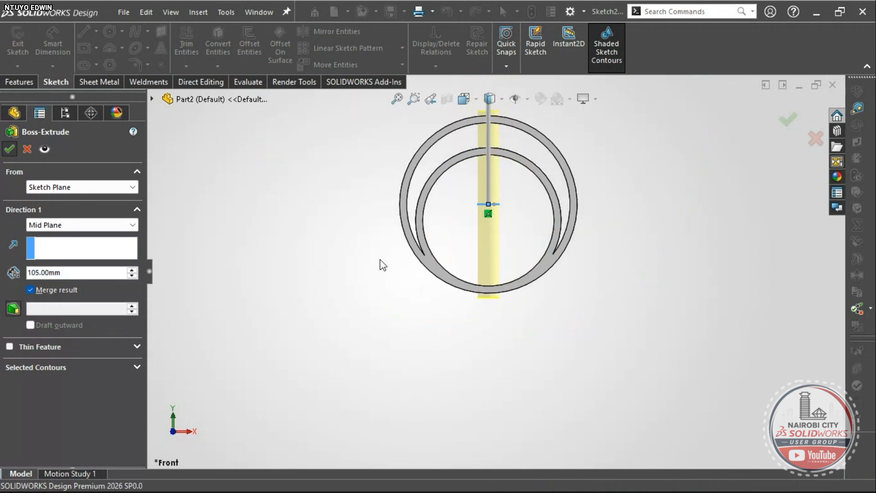
pyautogui.moveTo(338, 286); pyautogui.dragTo(365, 238, button='right')
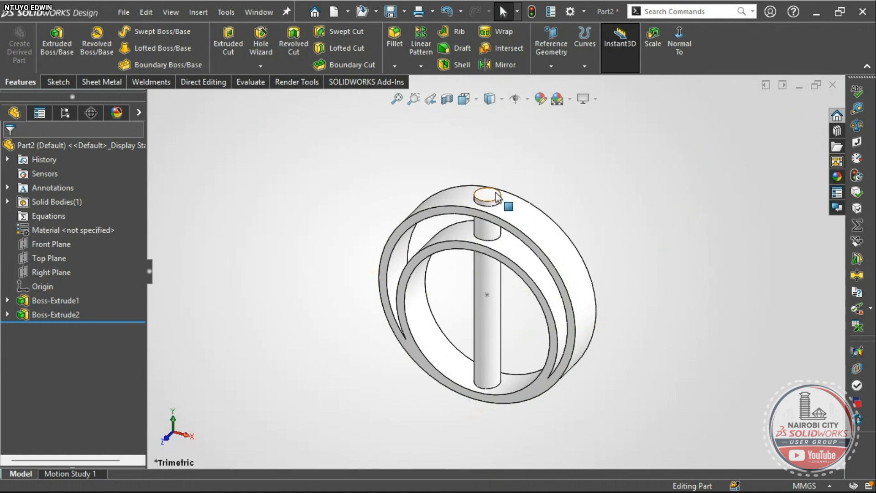
# - Start a circle sketch on the rod's top end face and check the Ø10 hole size in the PDF
pyautogui.scroll(-3, 485, 214)
pyautogui.click(476, 217)
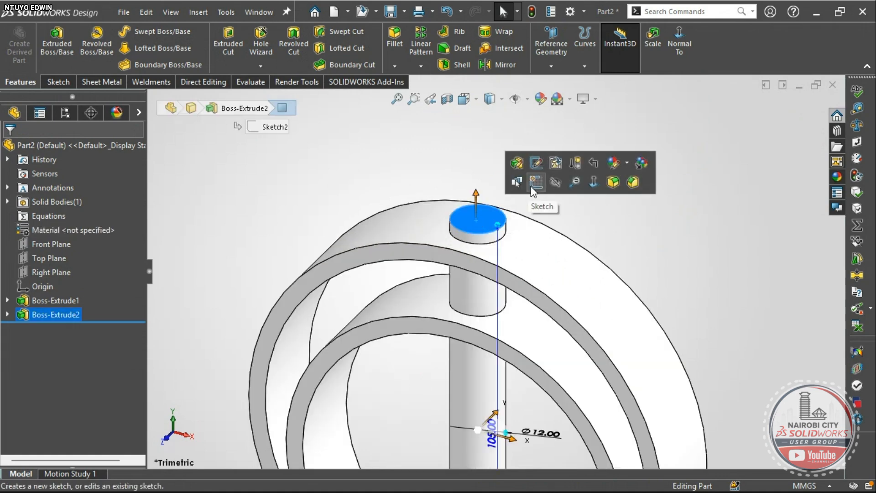
pyautogui.click(532, 185)
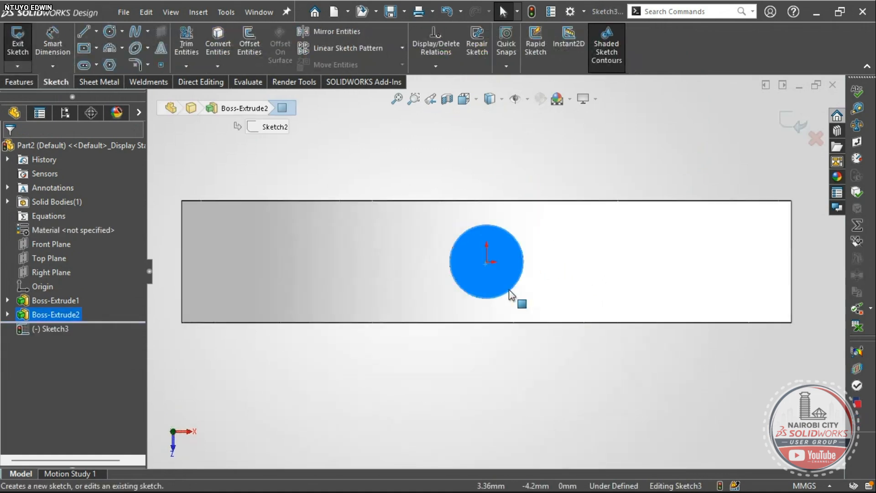
pyautogui.click(108, 32)
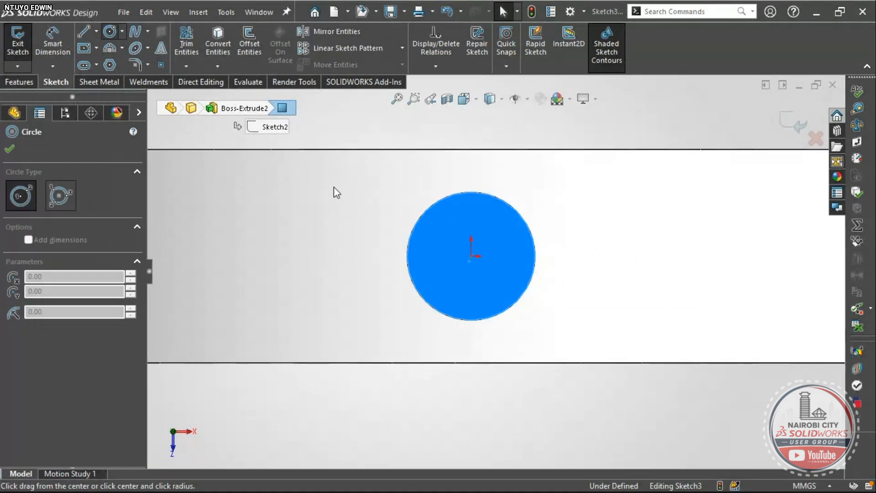
pyautogui.hotkey('alt', 'Tab')
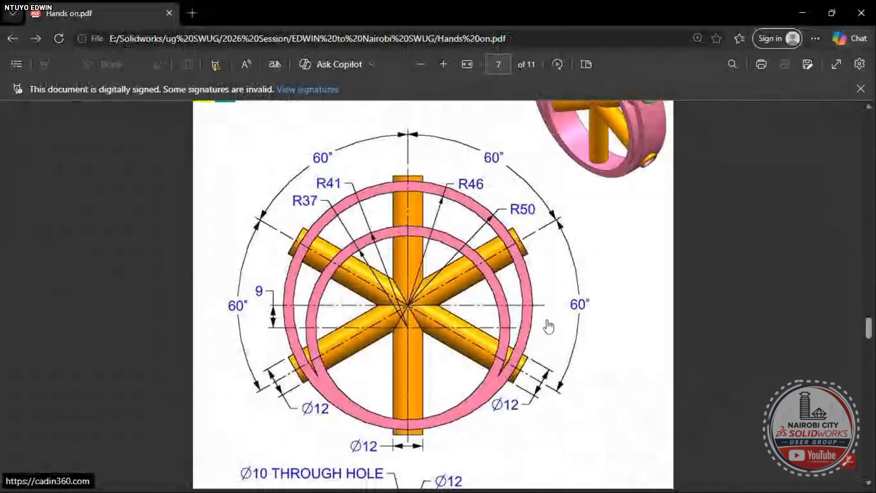
pyautogui.scroll(-3, 552, 325)
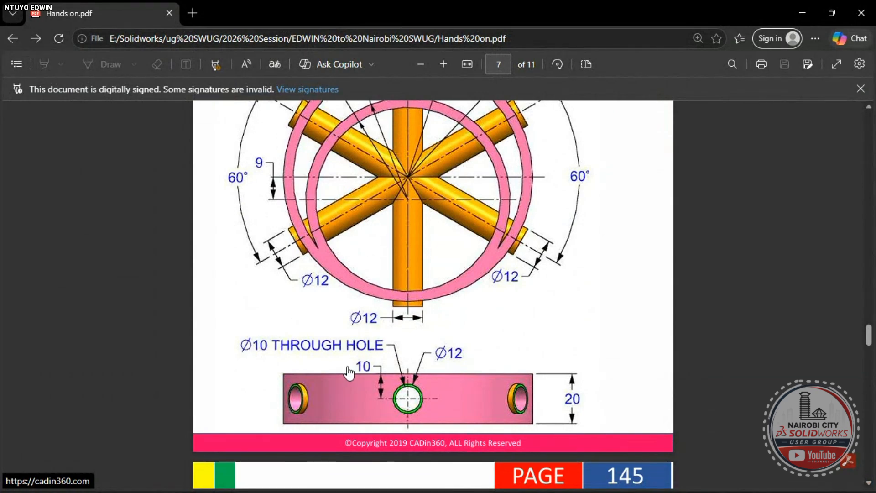
# - Draw a Ø10 circle centred on the rod's axis on the top face sketch
pyautogui.hotkey('alt', 'Tab')
pyautogui.click(333, 187)
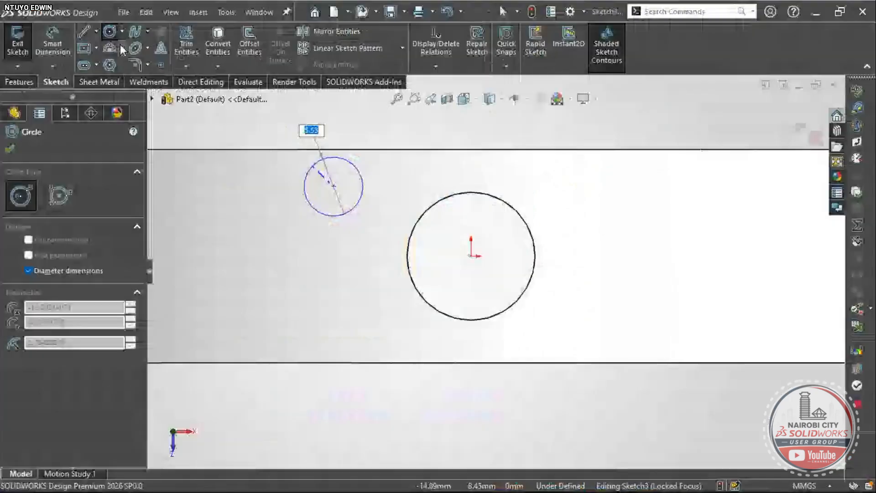
pyautogui.press('Escape')
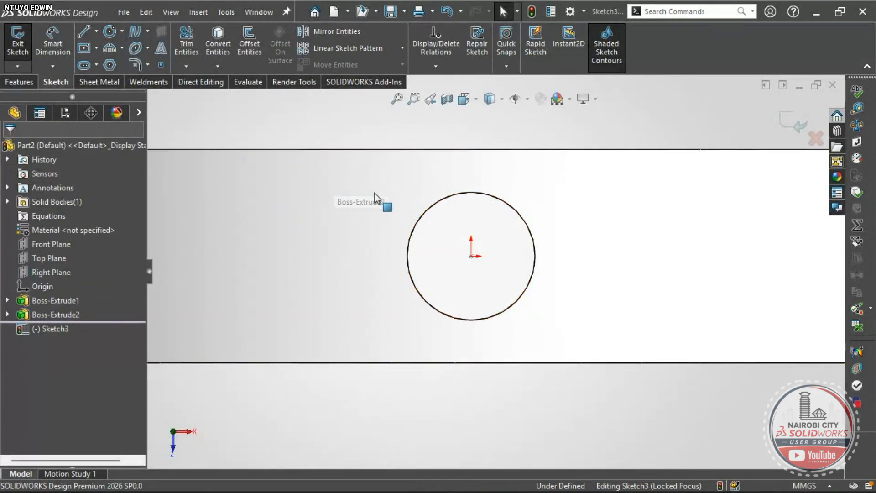
pyautogui.press('Return')
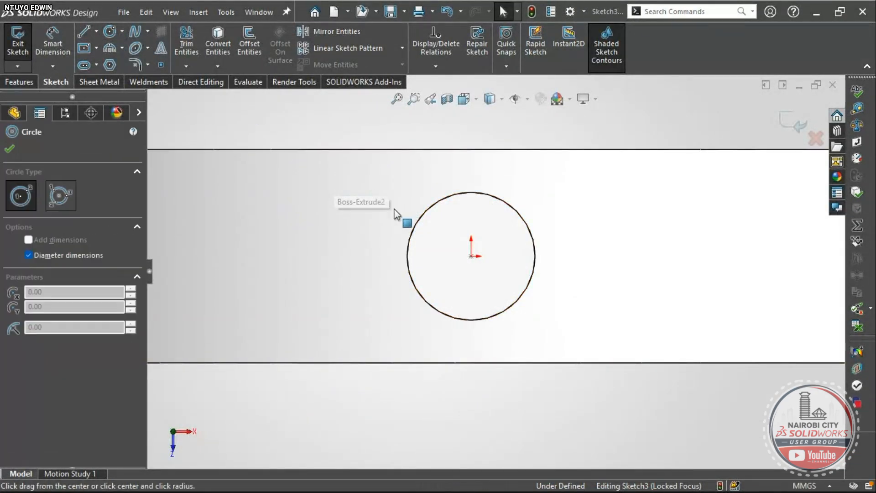
pyautogui.click(471, 255)
pyautogui.write('10')
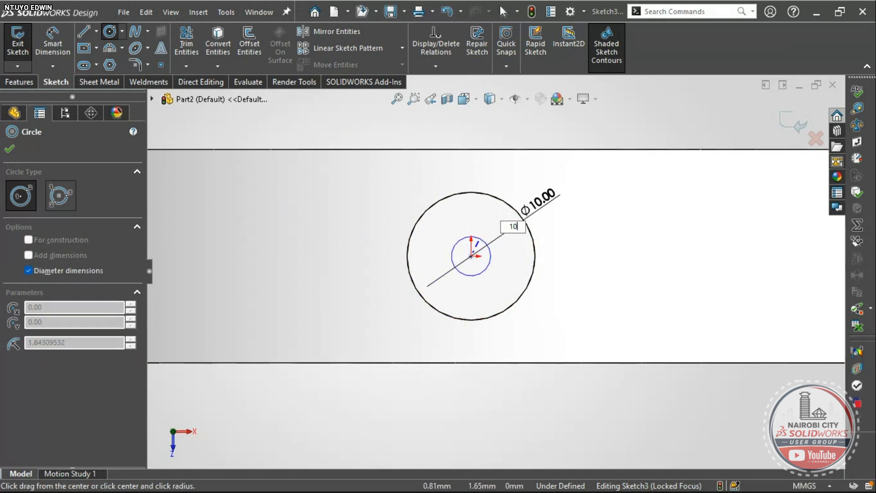
pyautogui.press('Return')
pyautogui.press('f')
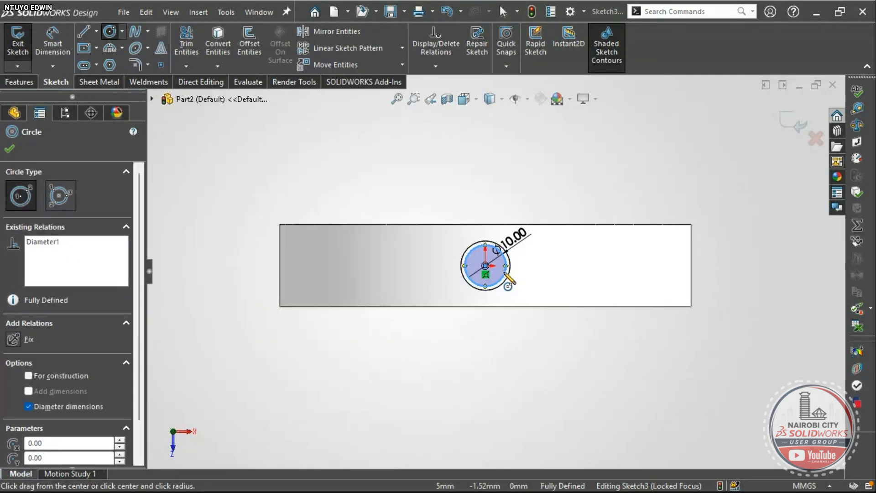
# - Extrude-cut the Ø10 circle Through All in both directions and inspect the hole
pyautogui.click(21, 82)
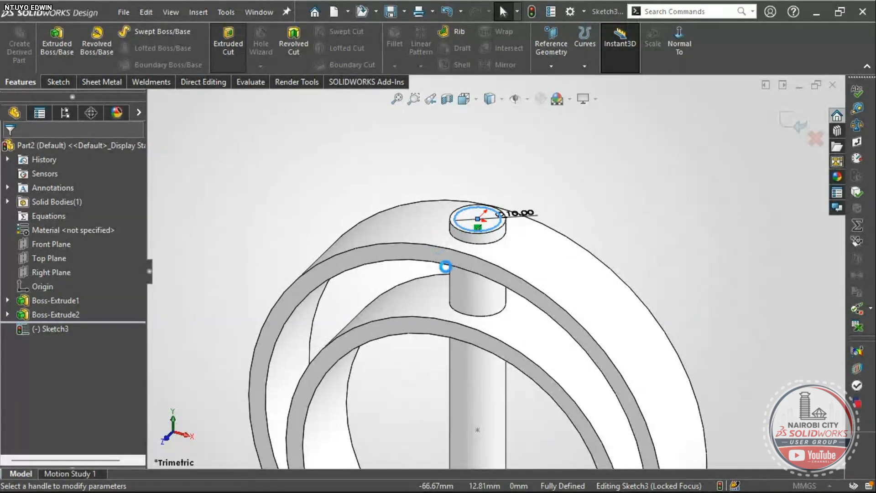
pyautogui.click(112, 225)
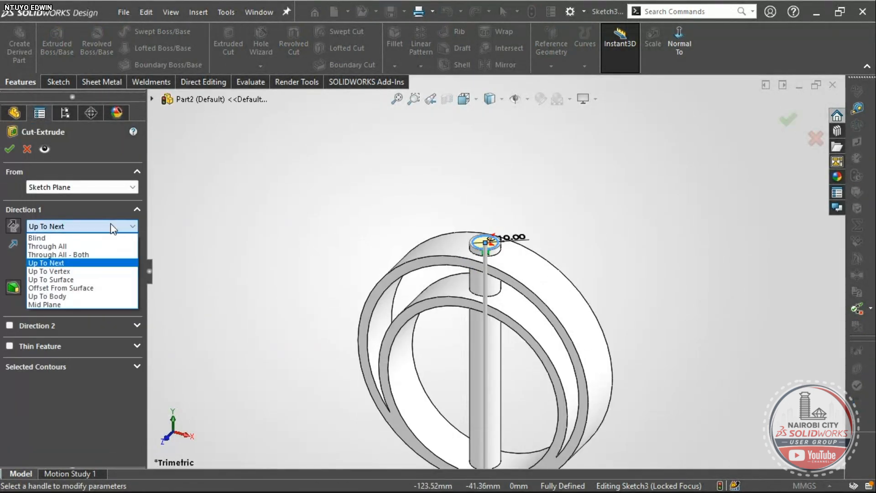
pyautogui.click(92, 254)
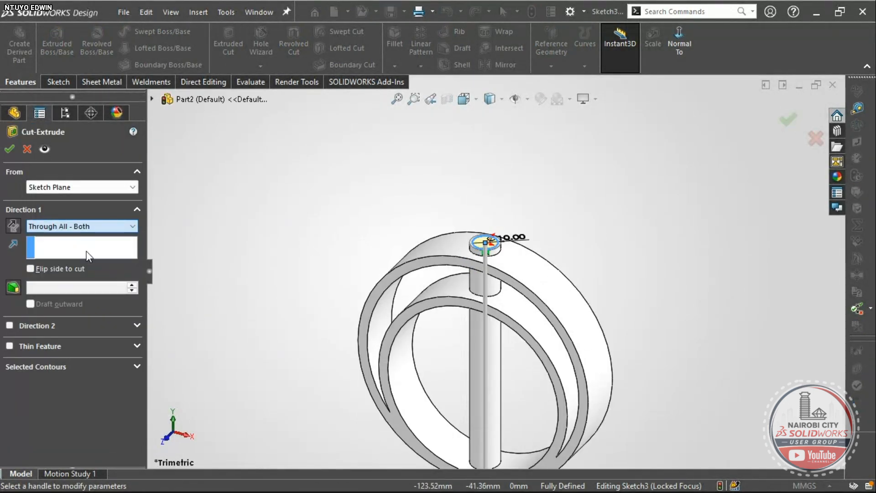
pyautogui.click(10, 149)
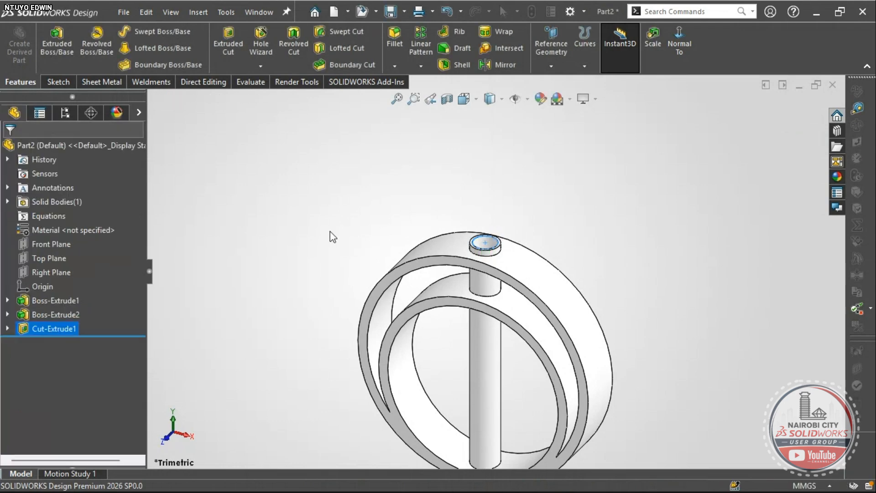
pyautogui.keyDown('ctrl'); pyautogui.moveTo(465, 349); pyautogui.dragTo(475, 259, button='middle'); pyautogui.keyUp('ctrl')
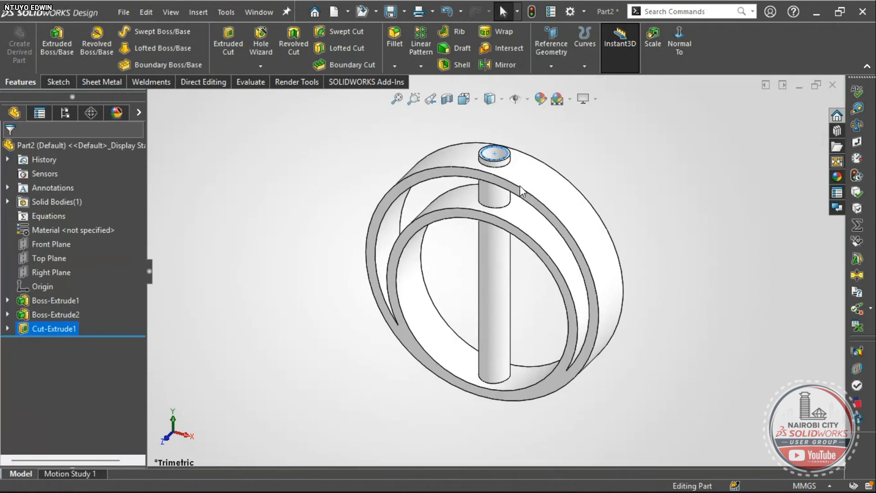
pyautogui.moveTo(521, 188); pyautogui.dragTo(524, 221, button='middle')
pyautogui.moveTo(318, 281); pyautogui.dragTo(322, 259, button='right')
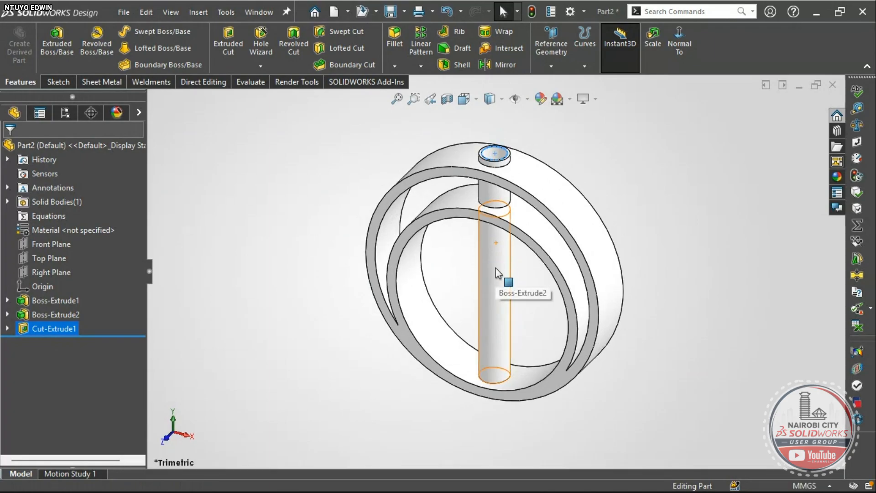
pyautogui.hotkey('alt', 'Tab')
pyautogui.scroll(3, 411, 216)
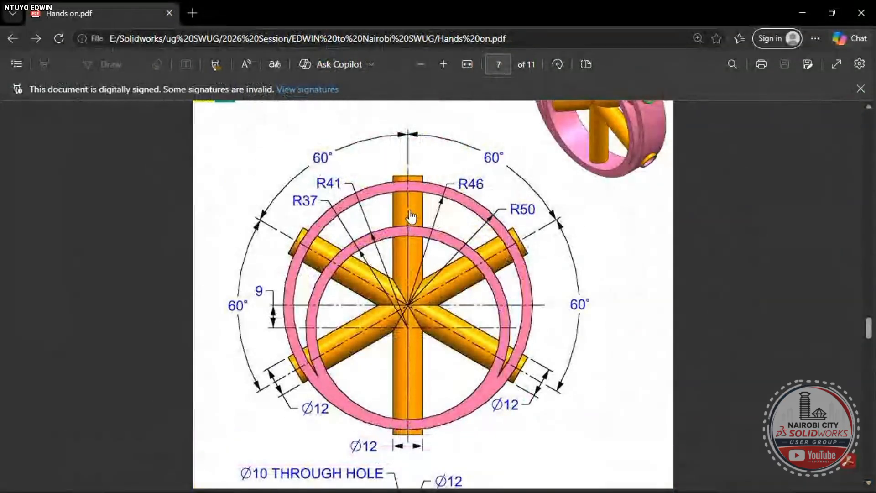
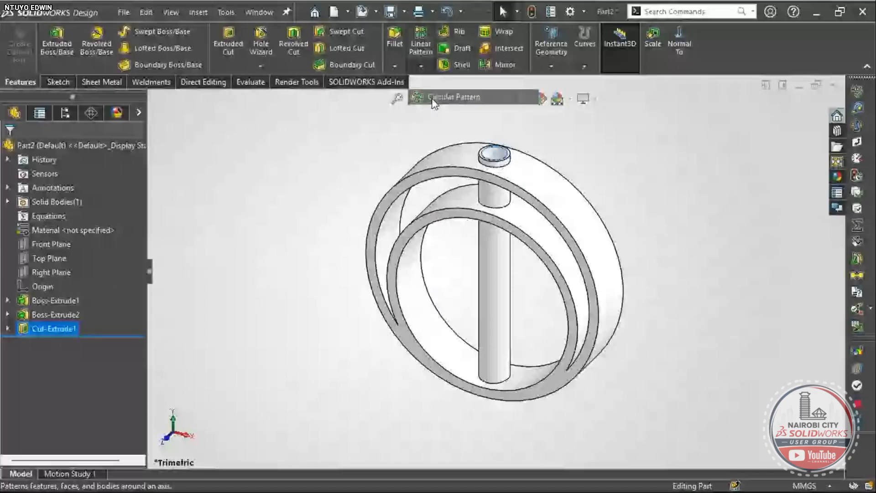
# - Leave the PDF drawing and start a circular pattern of the Cut-Extrude1 hole
pyautogui.click(427, 92)
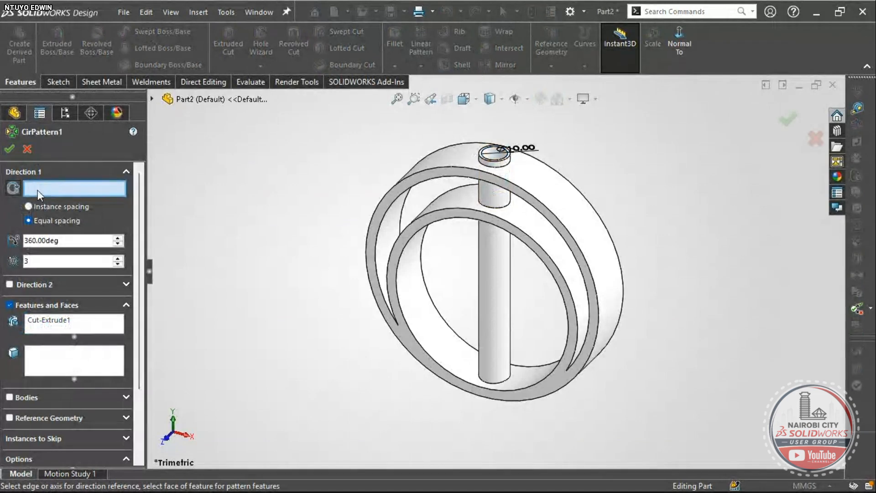
# - Try the inner ring face and a ring edge as the pattern axis, then clear them
pyautogui.click(420, 297)
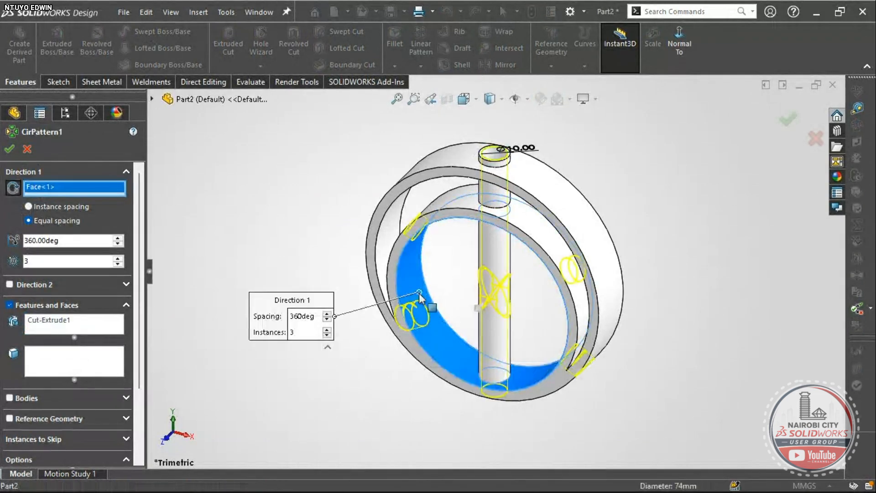
pyautogui.click(412, 298)
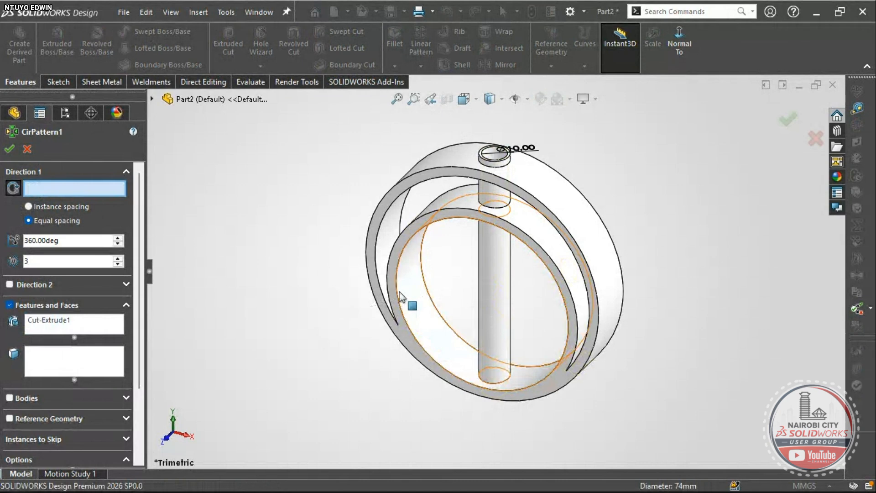
pyautogui.click(399, 291)
pyautogui.moveTo(493, 241); pyautogui.dragTo(450, 275, button='middle')
pyautogui.scroll(-3, 461, 232)
pyautogui.scroll(-6, 451, 275)
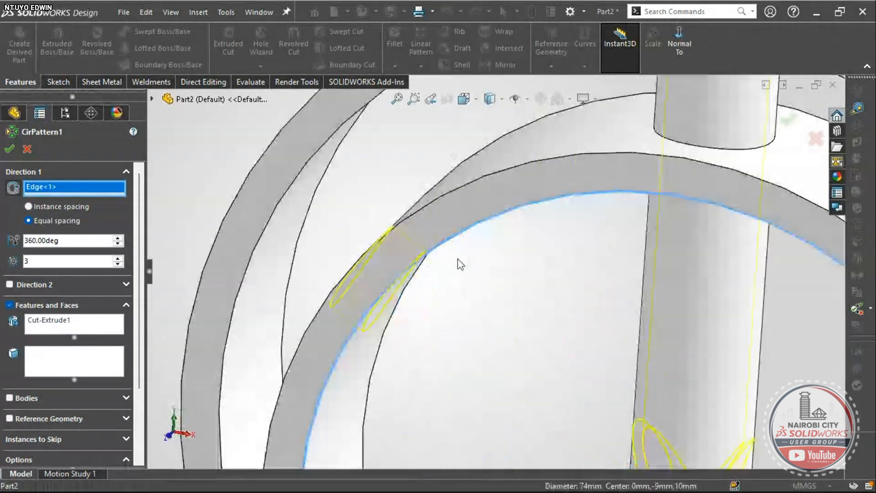
pyautogui.scroll(6, 381, 263)
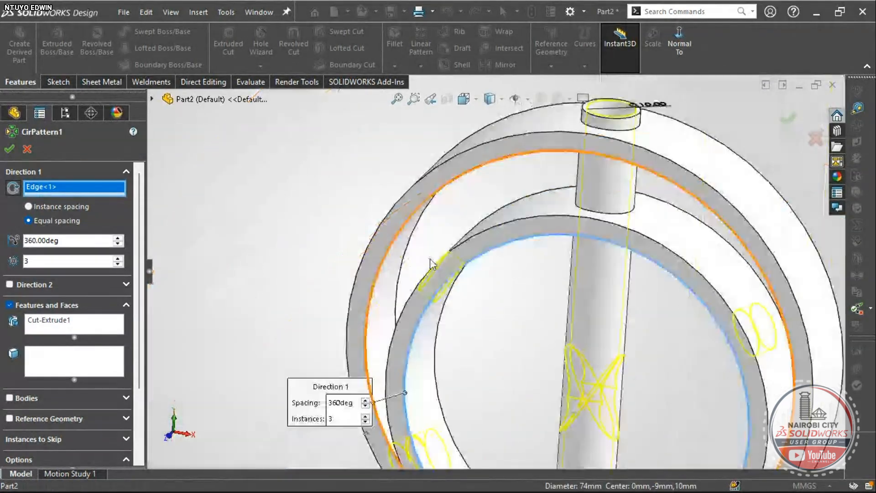
pyautogui.rightClick(70, 188)
pyautogui.click(96, 196)
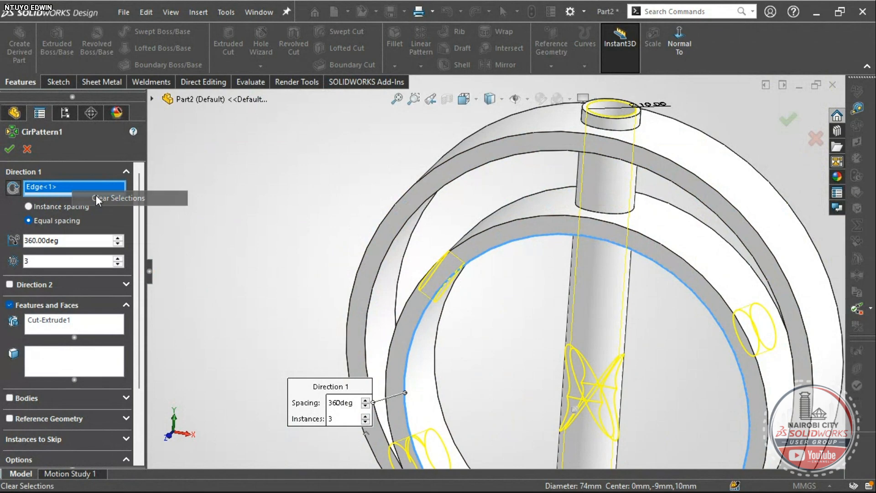
# - Use the outer ring's circular edge as the axis and accept 3 instances over 360°
pyautogui.click(440, 166)
pyautogui.scroll(5, 494, 274)
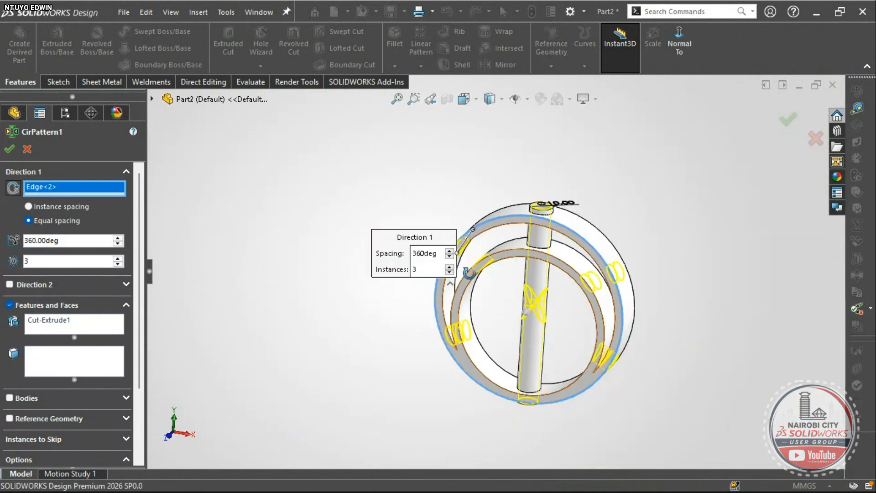
pyautogui.scroll(-5, 470, 256)
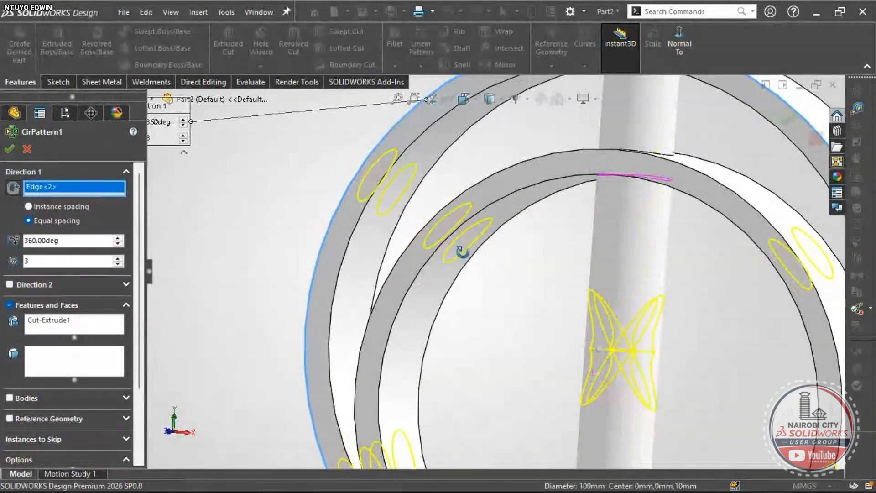
pyautogui.moveTo(462, 251); pyautogui.dragTo(471, 276, button='middle')
pyautogui.scroll(4, 450, 232)
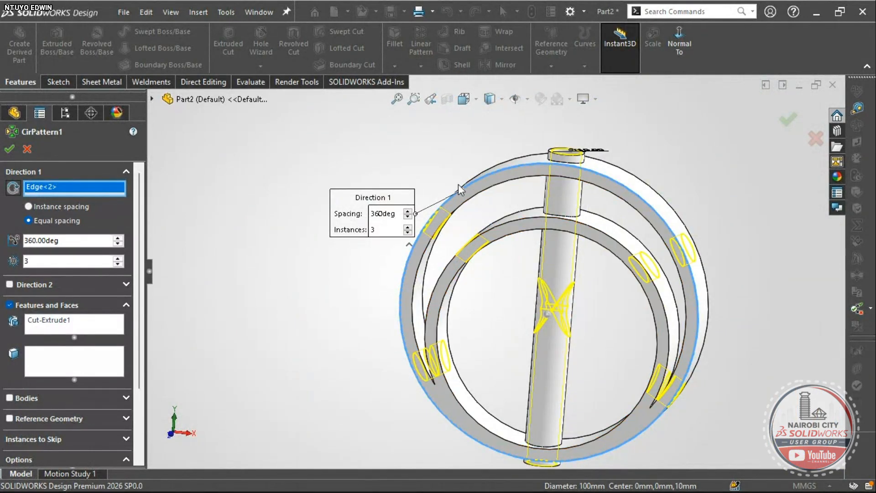
pyautogui.scroll(3, 470, 221)
pyautogui.scroll(-3, 141, 310)
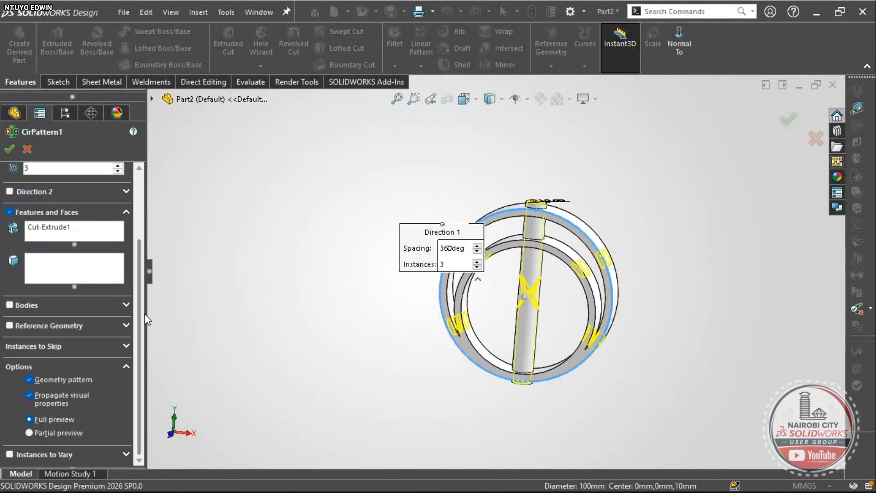
pyautogui.click(9, 148)
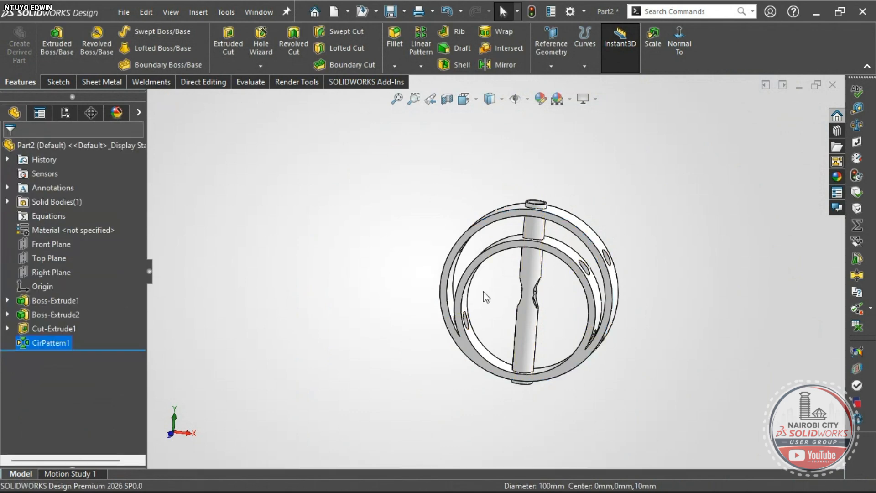
pyautogui.moveTo(483, 297); pyautogui.dragTo(476, 346, button='middle')
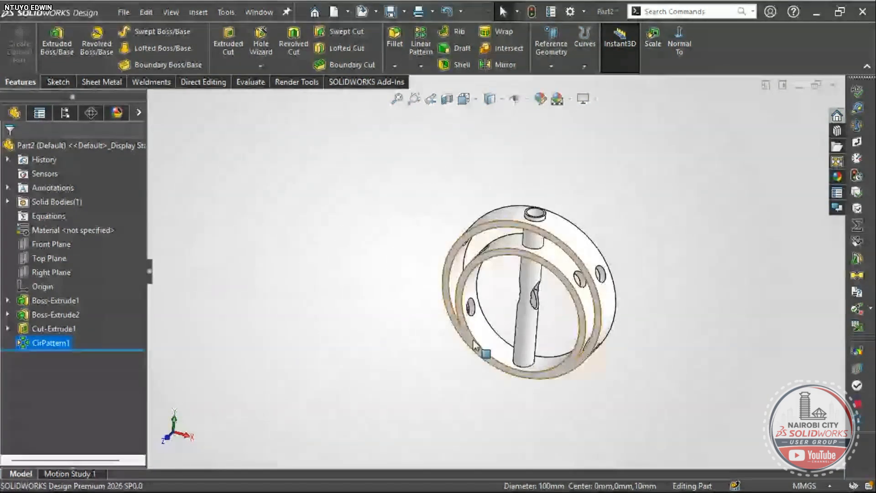
# - Reopen CirPattern1 and add the shaft Boss-Extrude2 to the features to pattern
pyautogui.scroll(-4, 576, 309)
pyautogui.scroll(2, 568, 297)
pyautogui.scroll(1, 568, 297)
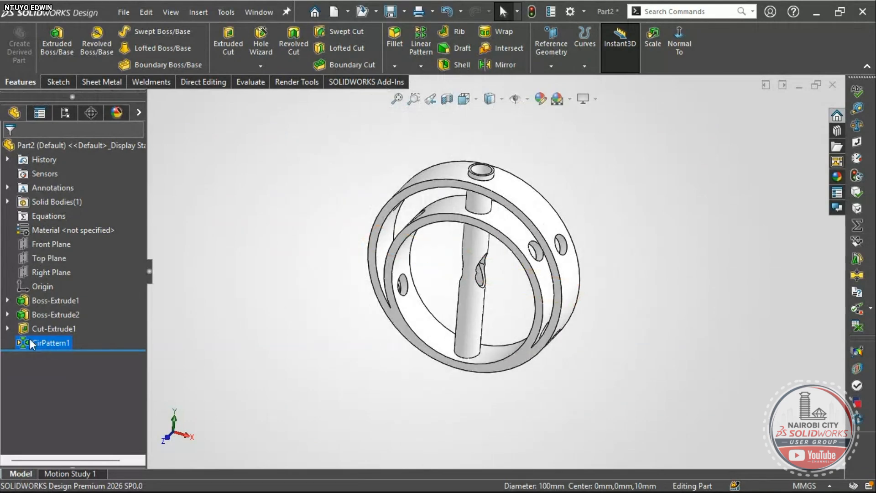
pyautogui.rightClick(40, 343)
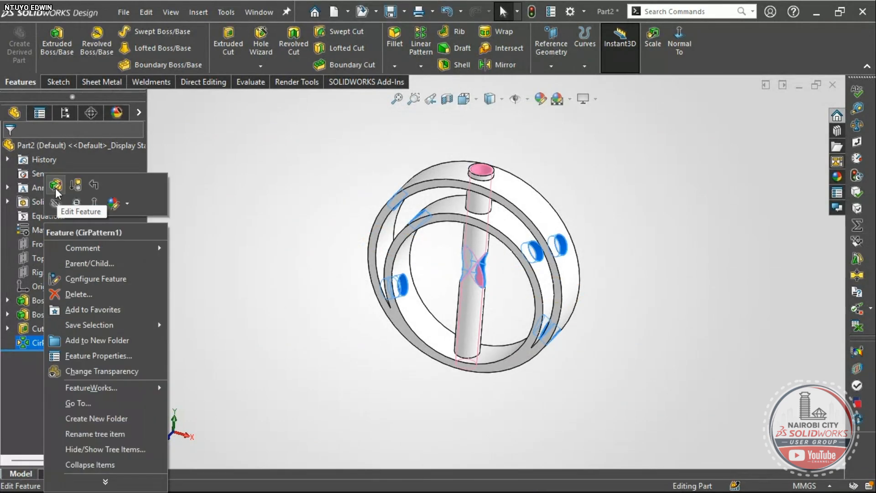
pyautogui.click(56, 188)
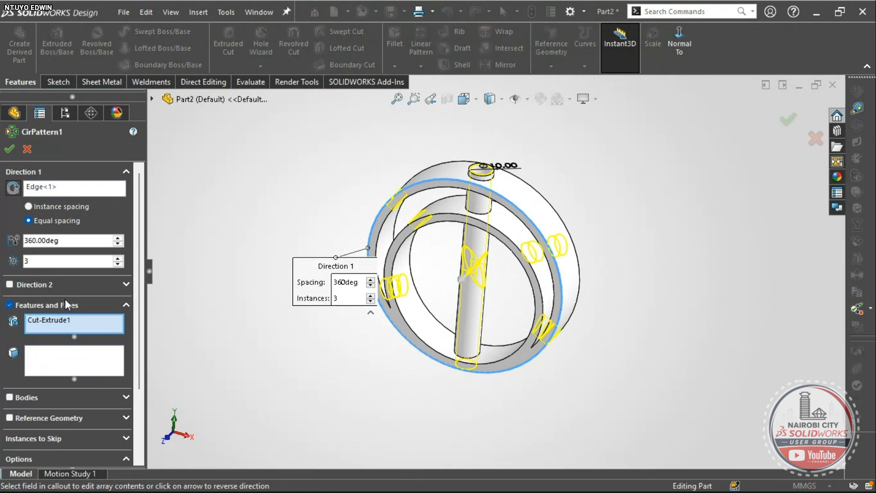
pyautogui.click(53, 322)
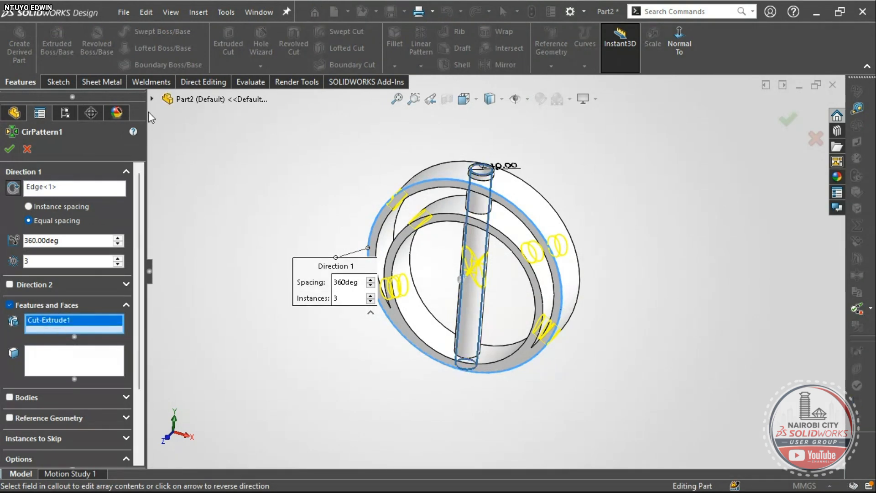
pyautogui.click(151, 98)
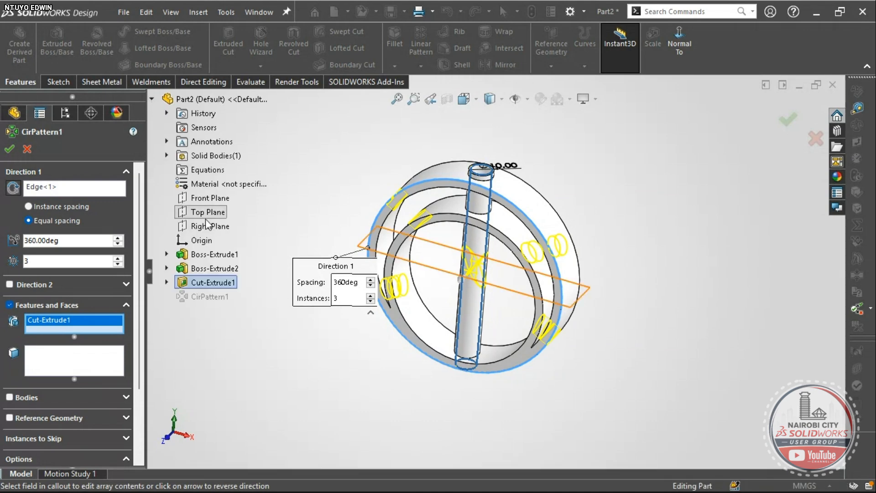
pyautogui.click(205, 269)
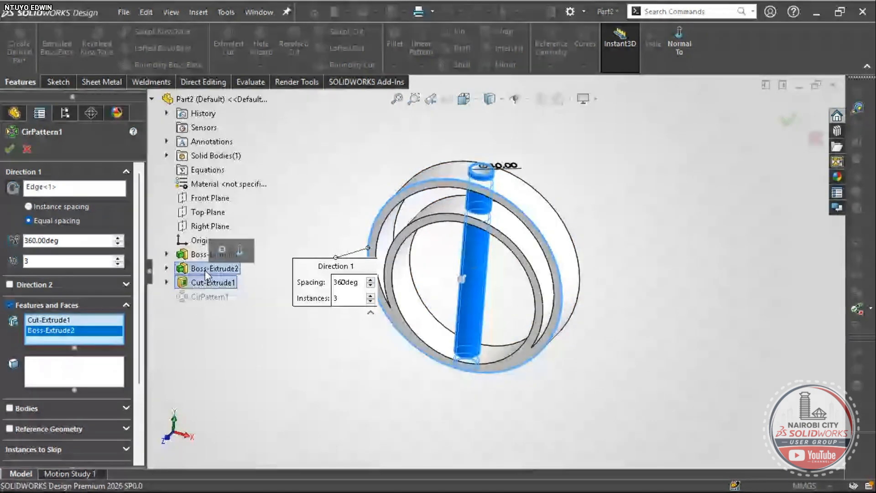
# - Turn off Geometry pattern to clear the rebuild error and accept the pattern
pyautogui.moveTo(259, 325)
pyautogui.mouseDown(button='middle')
pyautogui.moveTo(273, 348)
pyautogui.moveTo(247, 338)
pyautogui.mouseUp(button='middle')
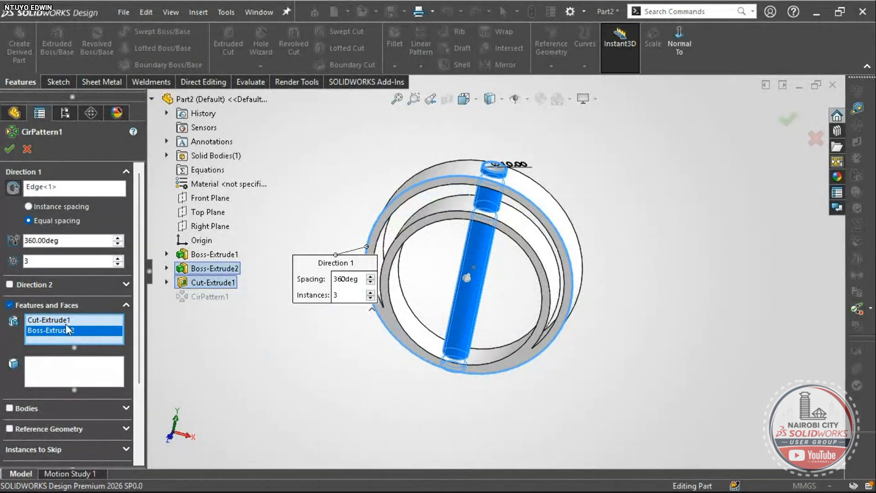
pyautogui.scroll(-1, 470, 266)
pyautogui.scroll(2, 471, 265)
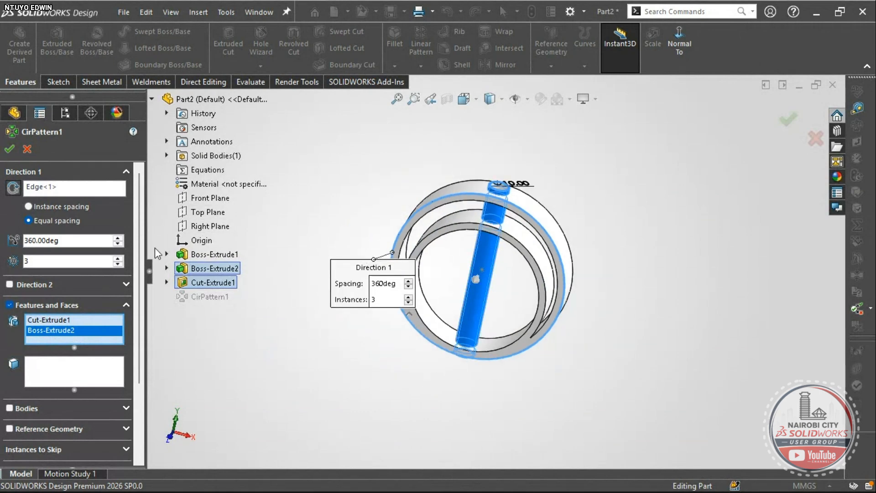
pyautogui.moveTo(141, 252); pyautogui.dragTo(149, 336)
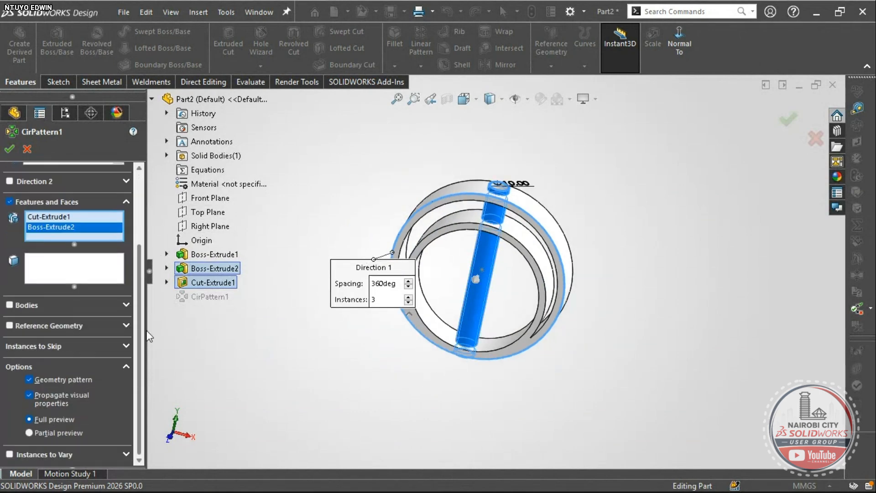
pyautogui.scroll(-1, 509, 306)
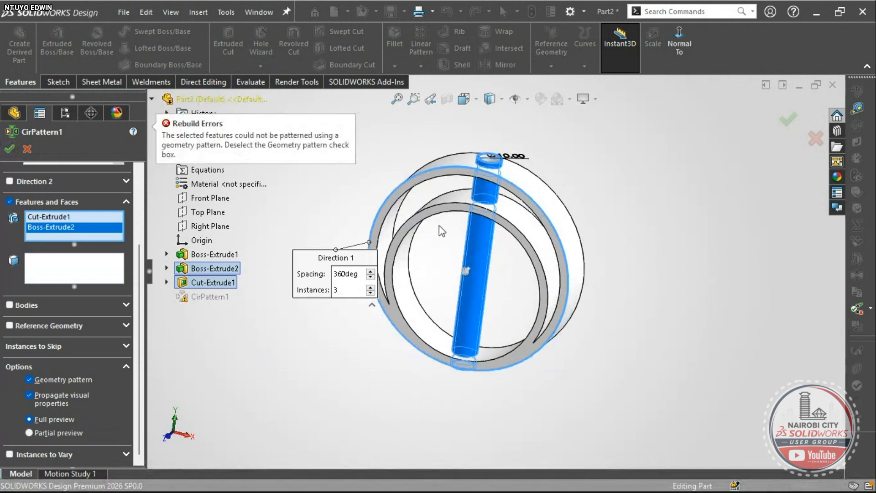
pyautogui.click(40, 384)
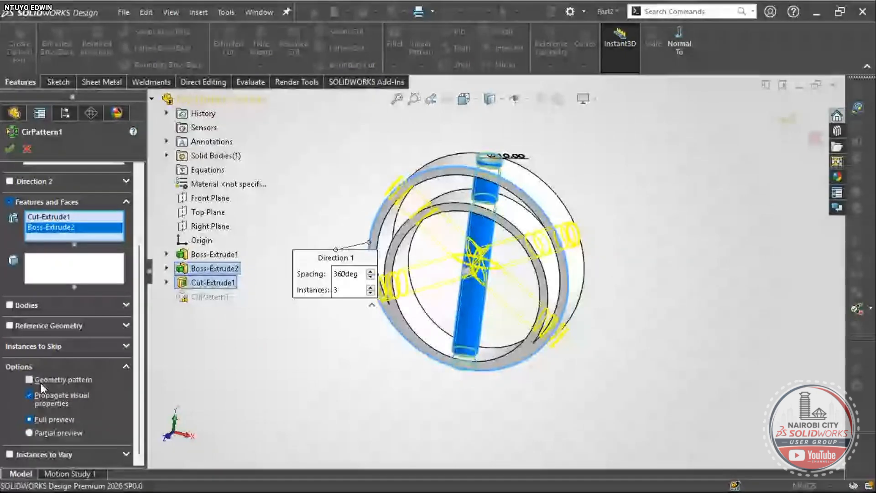
pyautogui.click(40, 382)
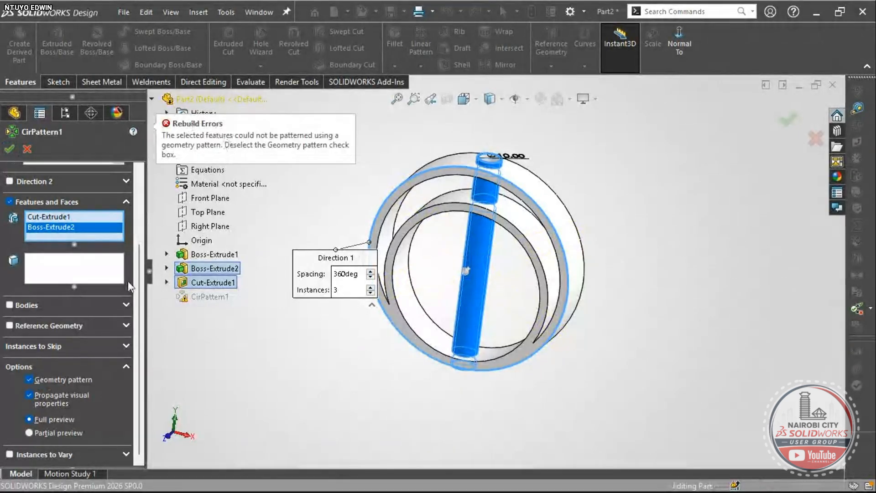
pyautogui.click(39, 379)
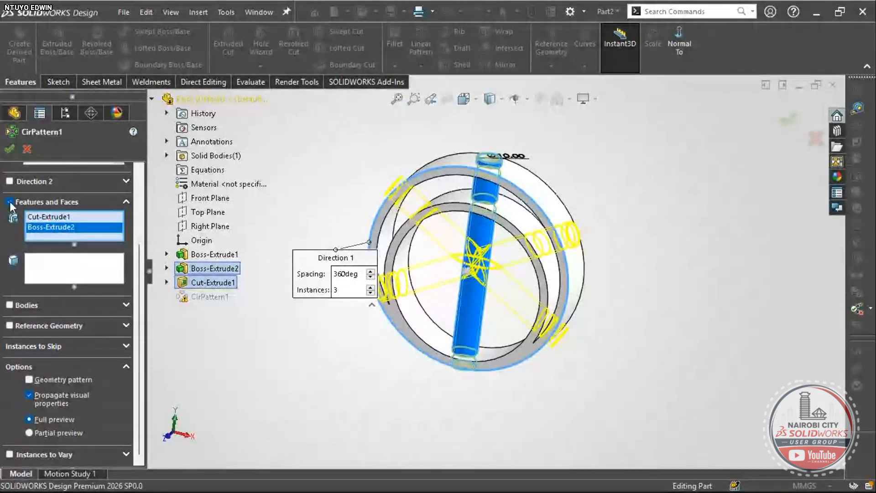
pyautogui.click(9, 148)
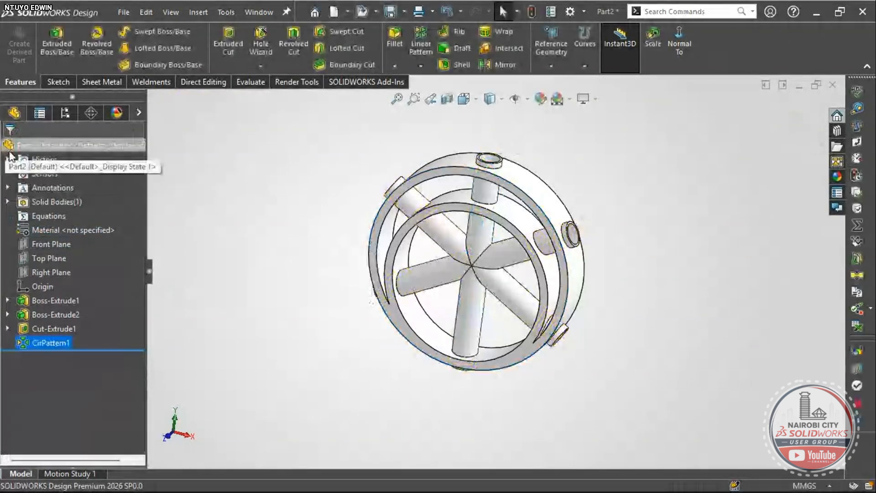
# - Inspect the new spokes and the ring's dimensions from several angles
pyautogui.moveTo(368, 329); pyautogui.dragTo(439, 329, button='middle')
pyautogui.scroll(-2, 399, 229)
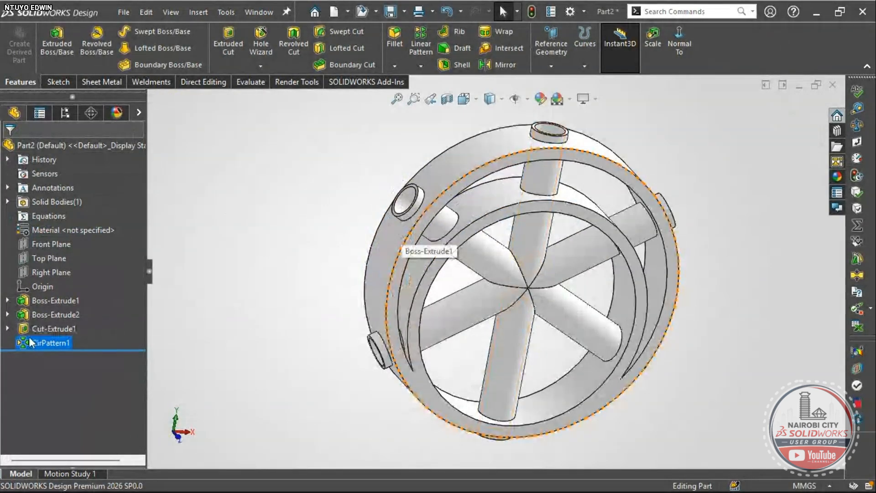
pyautogui.moveTo(276, 334); pyautogui.dragTo(313, 342, button='middle')
pyautogui.scroll(-3, 531, 229)
pyautogui.click(559, 202)
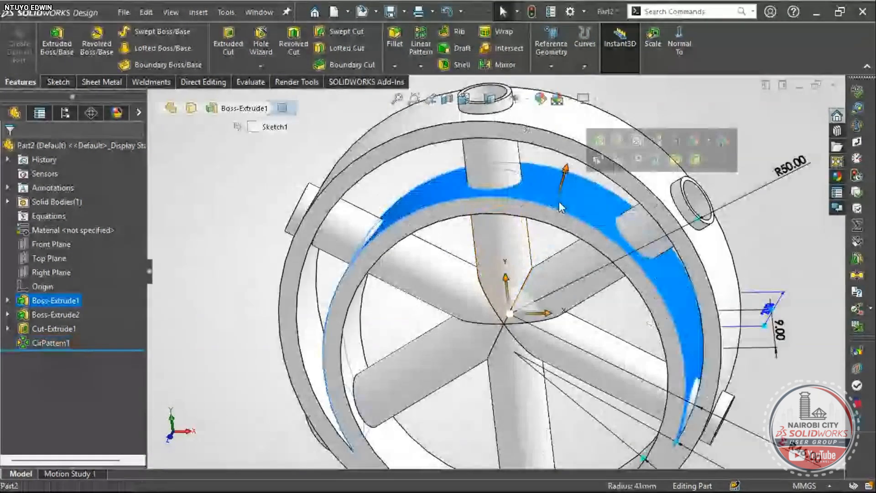
pyautogui.scroll(5, 559, 201)
pyautogui.moveTo(526, 216); pyautogui.dragTo(443, 234, button='middle')
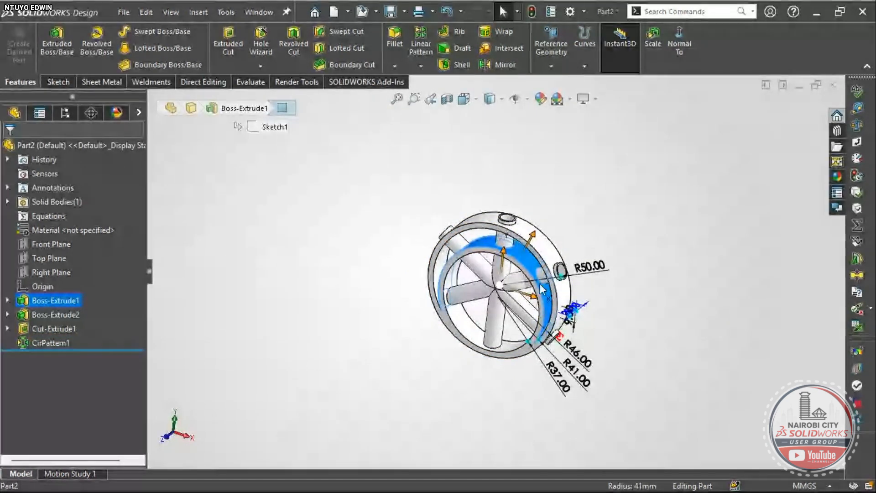
pyautogui.scroll(3, 502, 292)
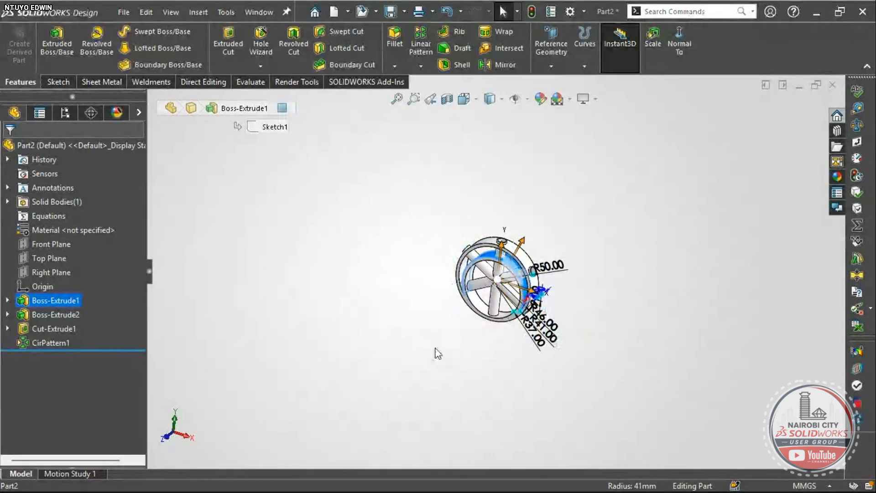
pyautogui.scroll(-5, 464, 305)
pyautogui.click(332, 329)
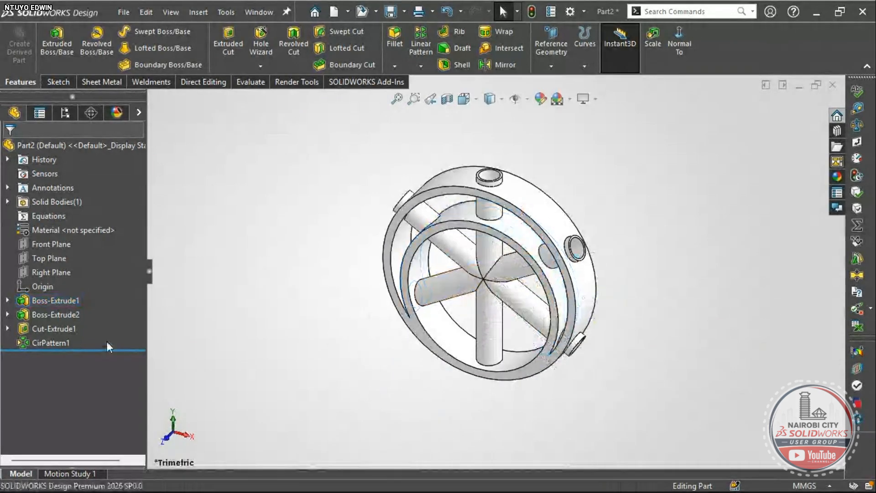
# - Reopen CirPattern1 and confirm three equal instances over 360°
pyautogui.rightClick(61, 343)
pyautogui.click(78, 190)
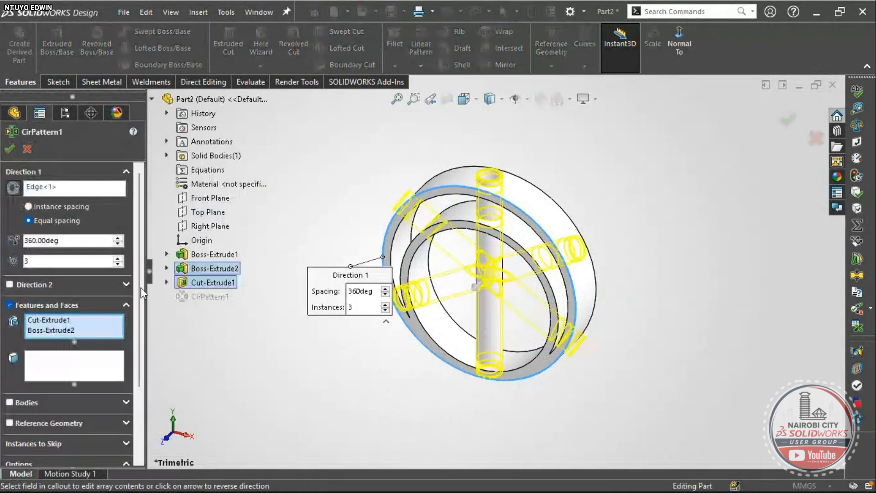
pyautogui.scroll(-3, 139, 389)
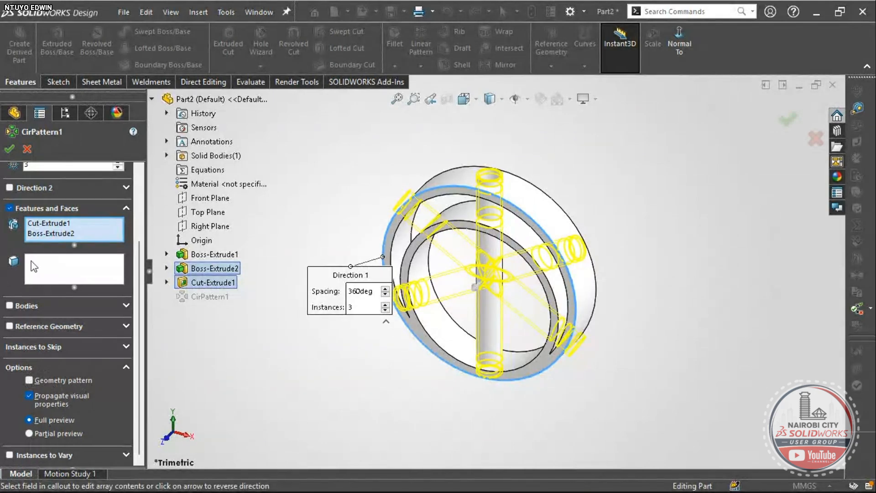
pyautogui.click(10, 150)
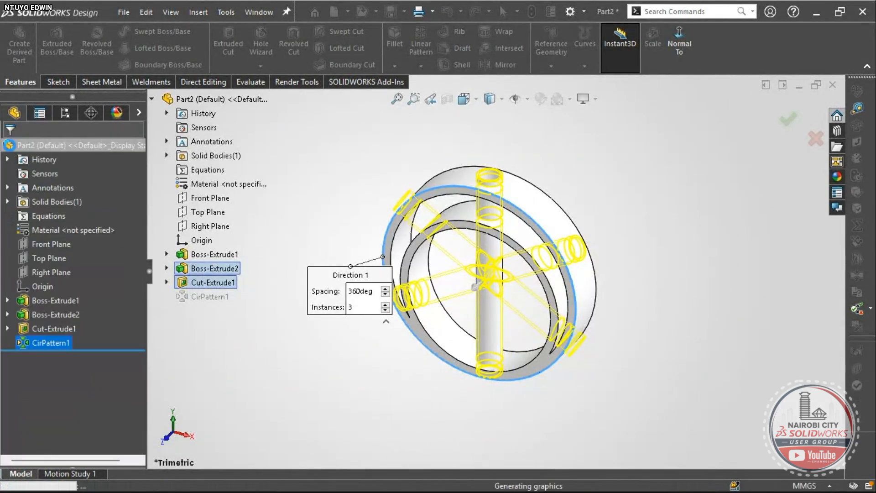
pyautogui.scroll(-1, 433, 278)
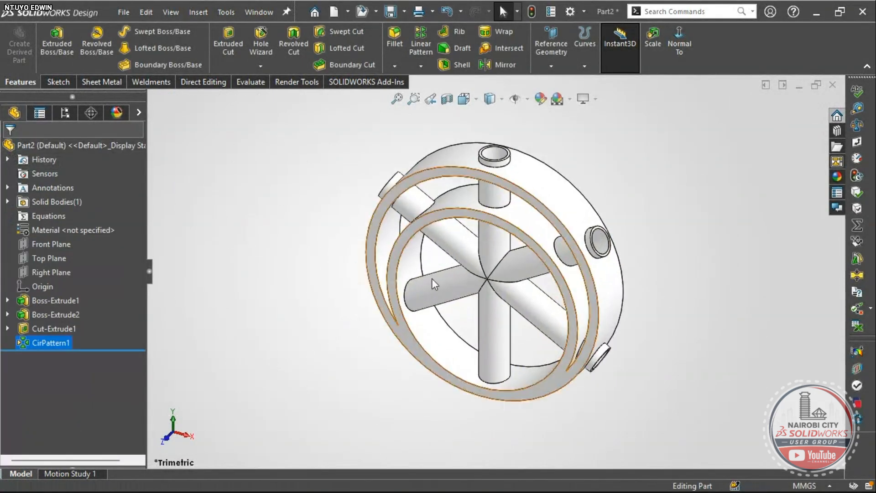
pyautogui.scroll(3, 527, 273)
pyautogui.moveTo(529, 276); pyautogui.dragTo(390, 318, button='middle')
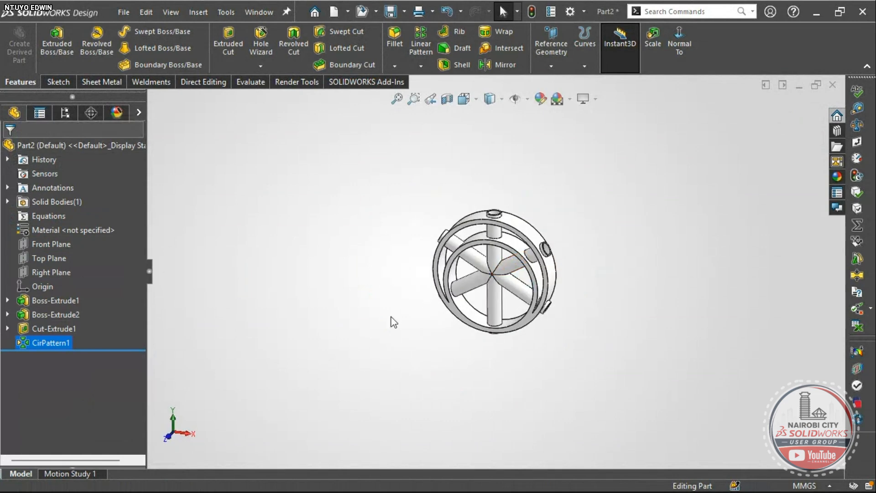
pyautogui.moveTo(391, 317); pyautogui.dragTo(409, 290, button='right')
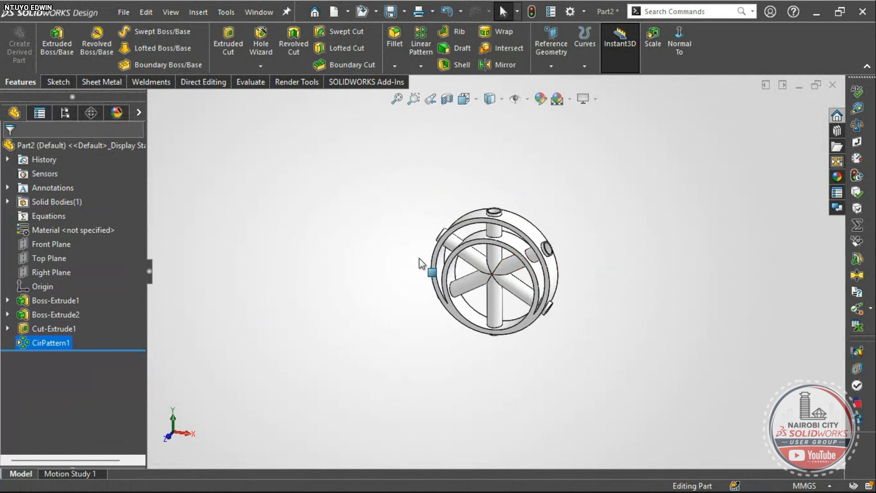
# - Cut the wheel away with a Front Plane section view
pyautogui.click(445, 101)
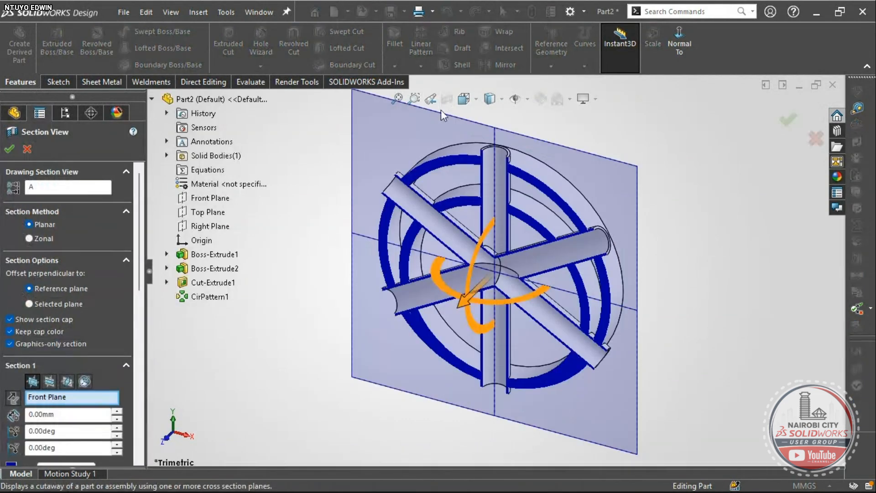
pyautogui.scroll(3, 513, 276)
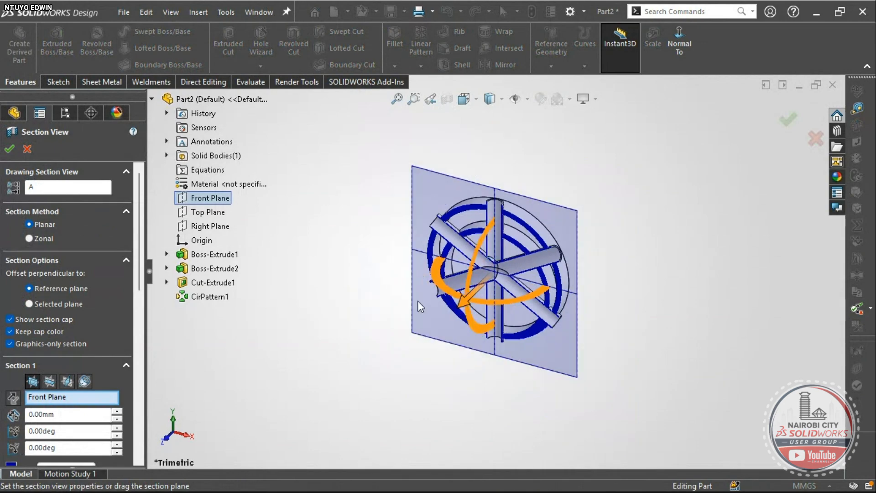
pyautogui.scroll(-2, 500, 311)
pyautogui.click(8, 151)
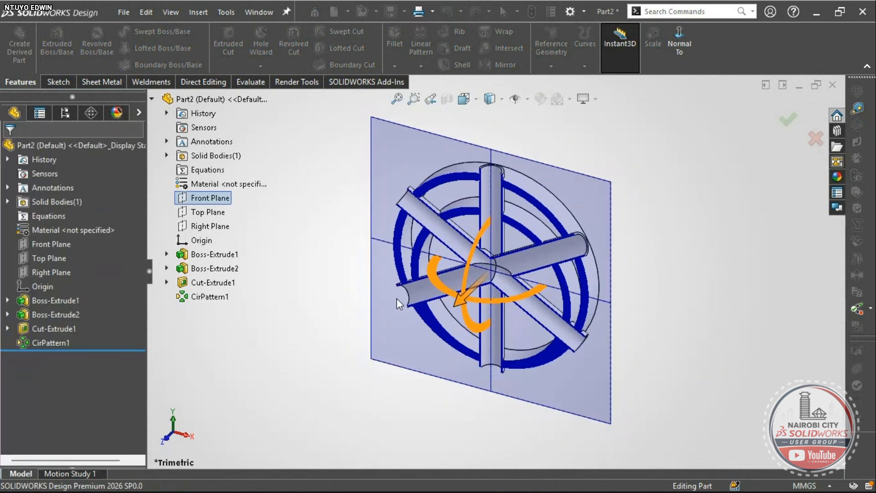
pyautogui.scroll(-4, 498, 277)
pyautogui.moveTo(498, 277); pyautogui.dragTo(632, 103, button='middle')
# - Inspect the sectioned spokes and hub, then bring up the Direct Editing tools
pyautogui.click(590, 210)
pyautogui.click(781, 222)
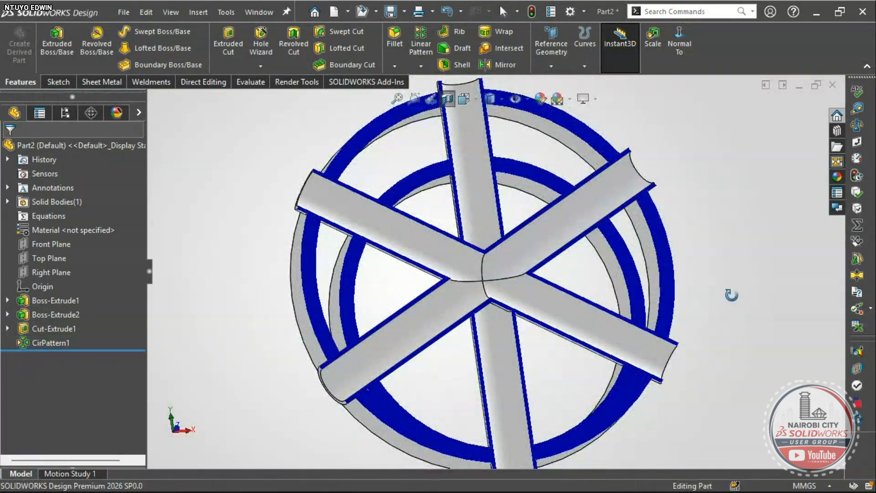
pyautogui.moveTo(732, 296); pyautogui.dragTo(743, 205, button='middle')
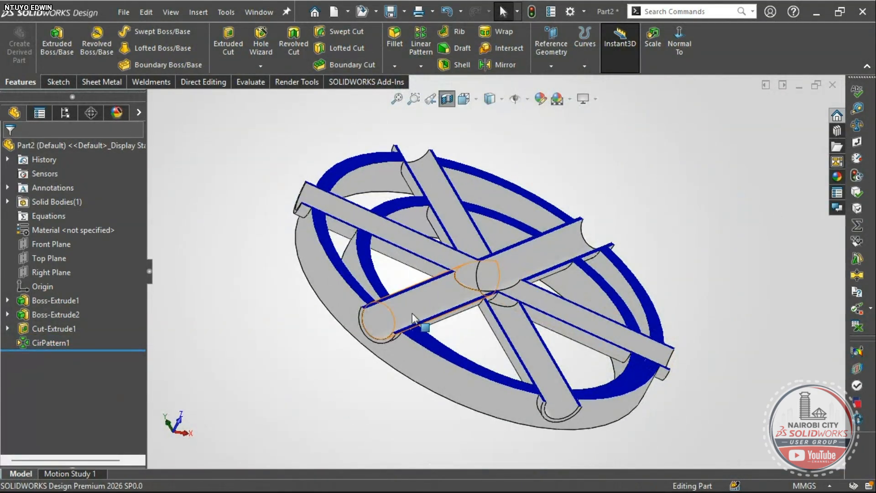
pyautogui.scroll(-5, 445, 288)
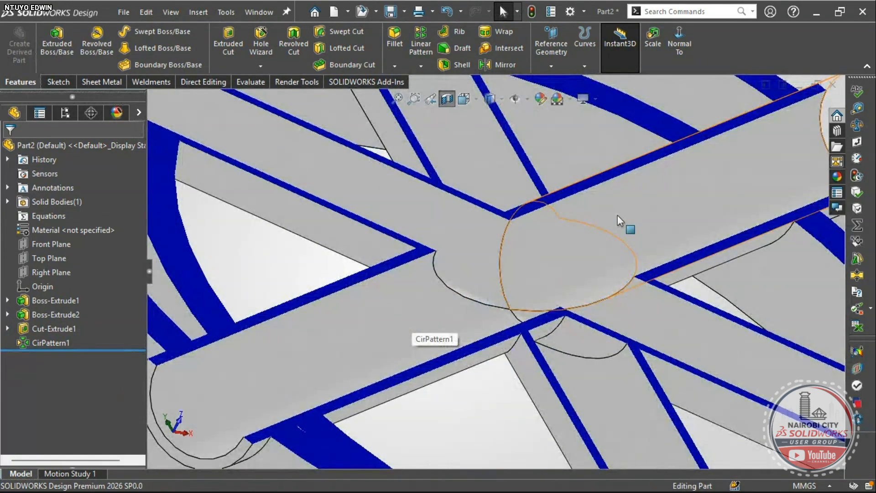
pyautogui.scroll(5, 617, 216)
pyautogui.moveTo(535, 290); pyautogui.dragTo(465, 461, button='middle')
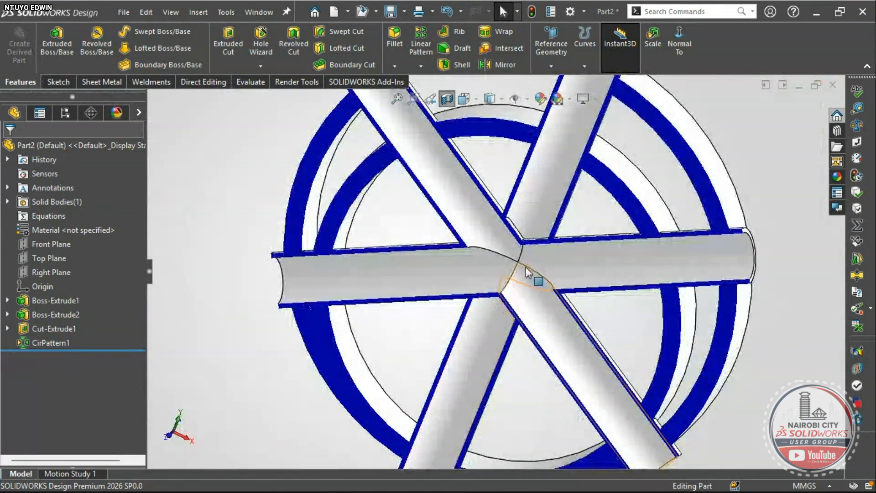
pyautogui.scroll(2, 525, 270)
pyautogui.scroll(-5, 518, 288)
pyautogui.click(506, 213)
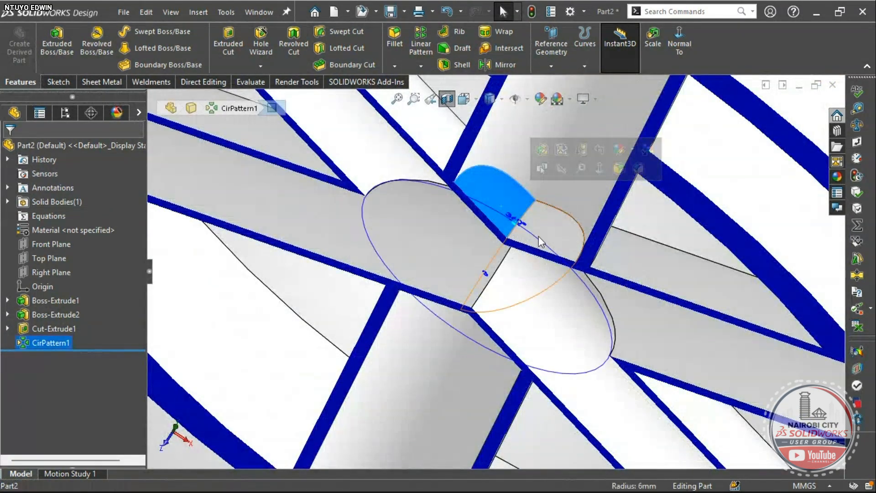
pyautogui.press('f')
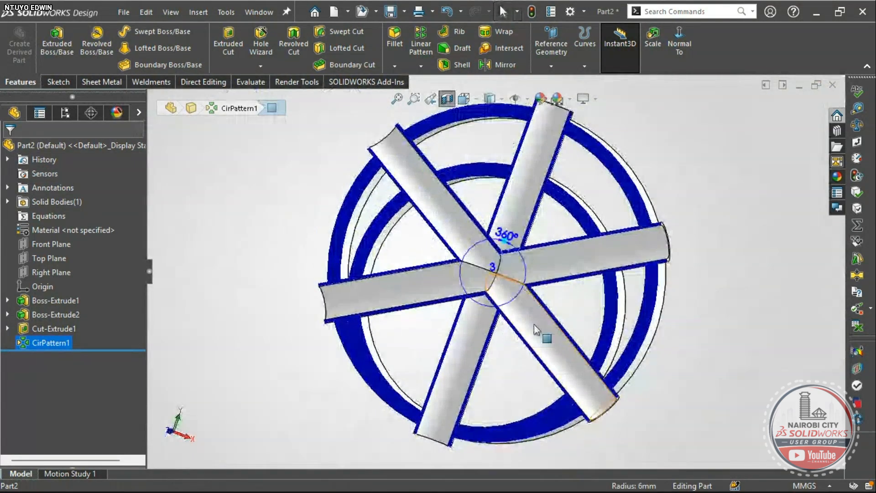
pyautogui.click(222, 209)
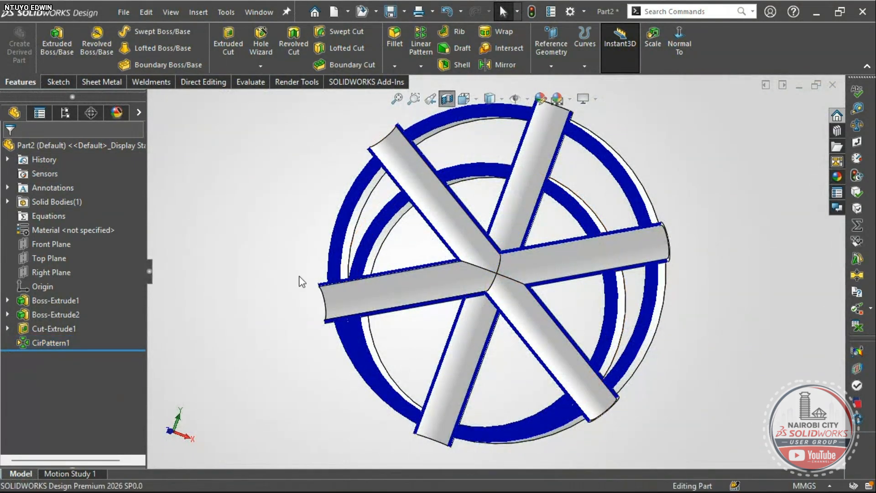
pyautogui.scroll(1, 395, 287)
pyautogui.click(199, 84)
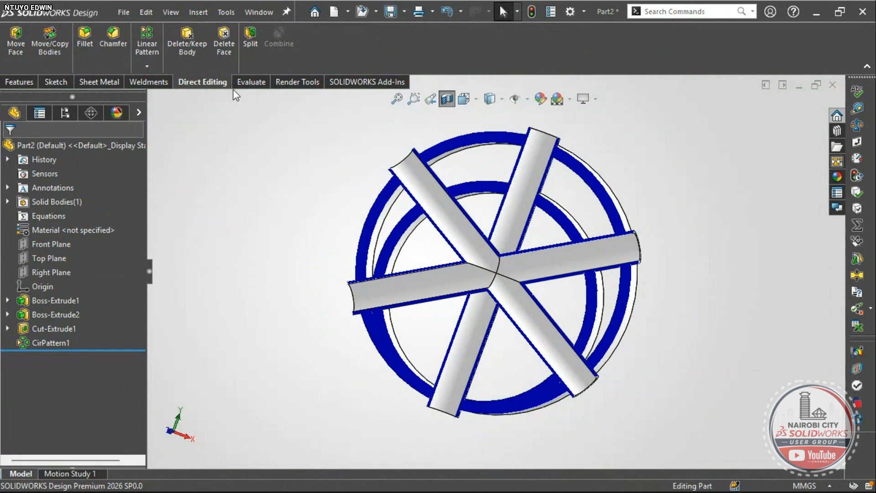
# - Start Delete Face and select the first two hub faces where the spokes meet
pyautogui.click(222, 46)
pyautogui.moveTo(448, 271); pyautogui.dragTo(391, 343, button='middle')
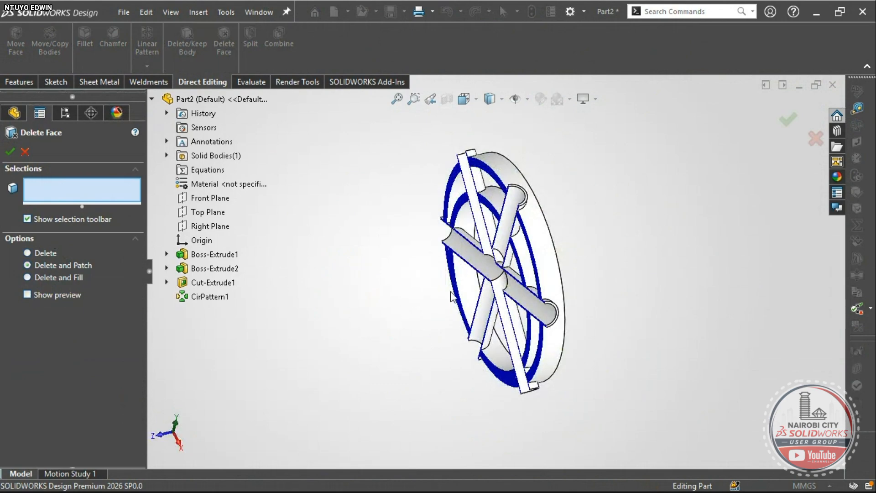
pyautogui.scroll(-6, 530, 256)
pyautogui.click(542, 156)
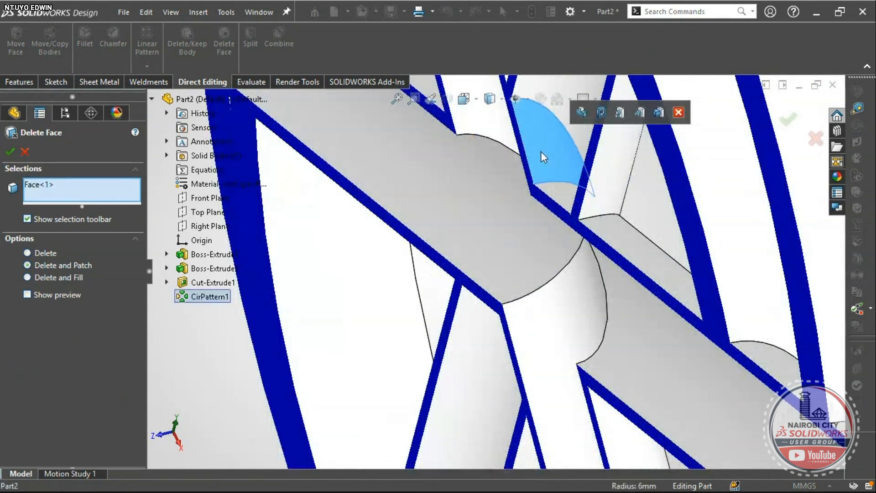
pyautogui.click(554, 192)
pyautogui.scroll(6, 554, 192)
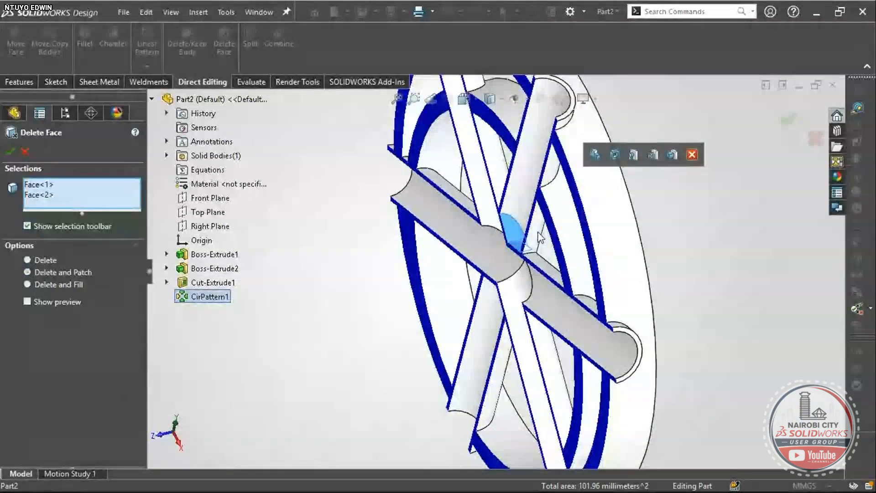
pyautogui.scroll(5, 538, 236)
pyautogui.scroll(-10, 523, 244)
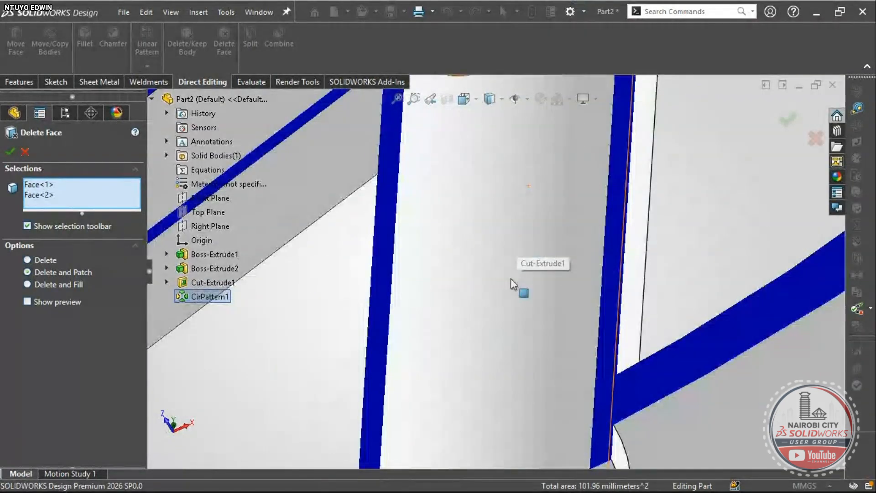
pyautogui.scroll(4, 510, 284)
# - Add the third and fourth hub faces and confirm with Delete and Patch
pyautogui.click(522, 156)
pyautogui.click(423, 204)
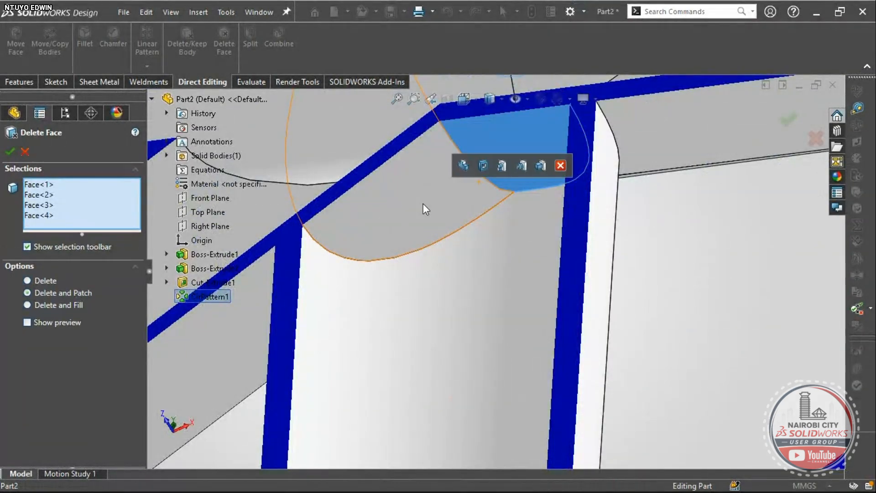
pyautogui.scroll(5, 457, 210)
pyautogui.moveTo(484, 218); pyautogui.dragTo(453, 395, button='middle')
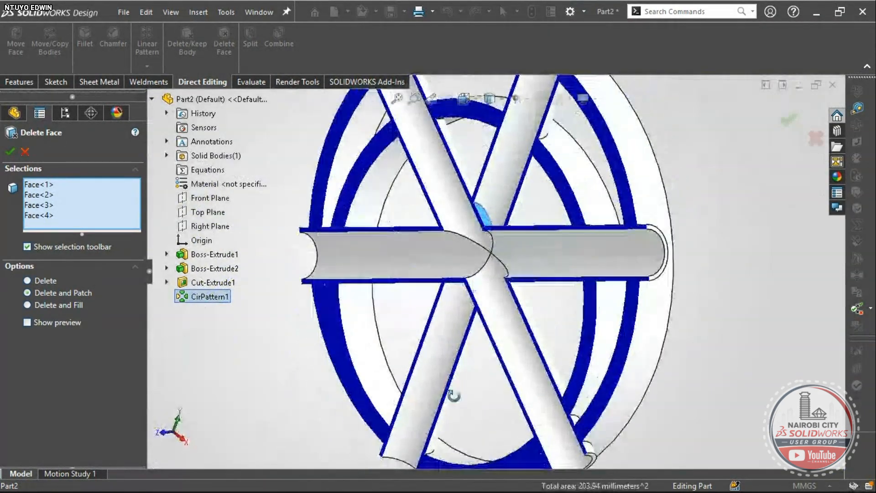
pyautogui.scroll(-3, 488, 247)
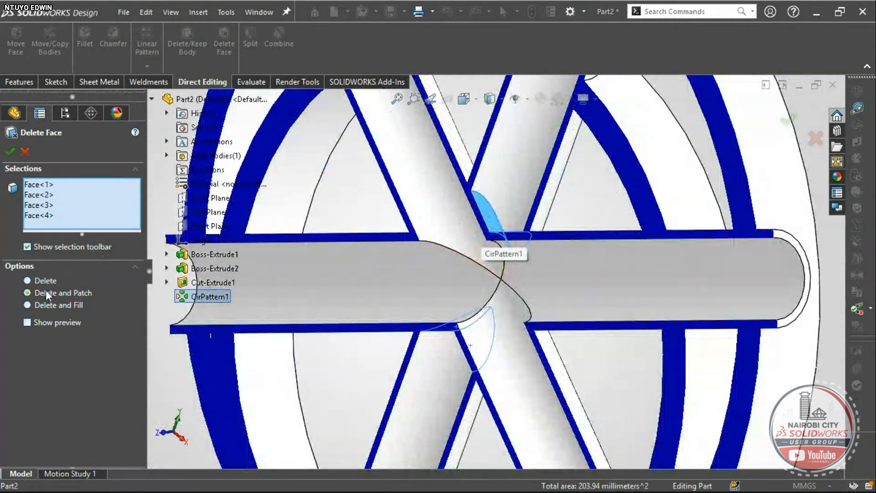
pyautogui.click(10, 155)
pyautogui.scroll(5, 442, 269)
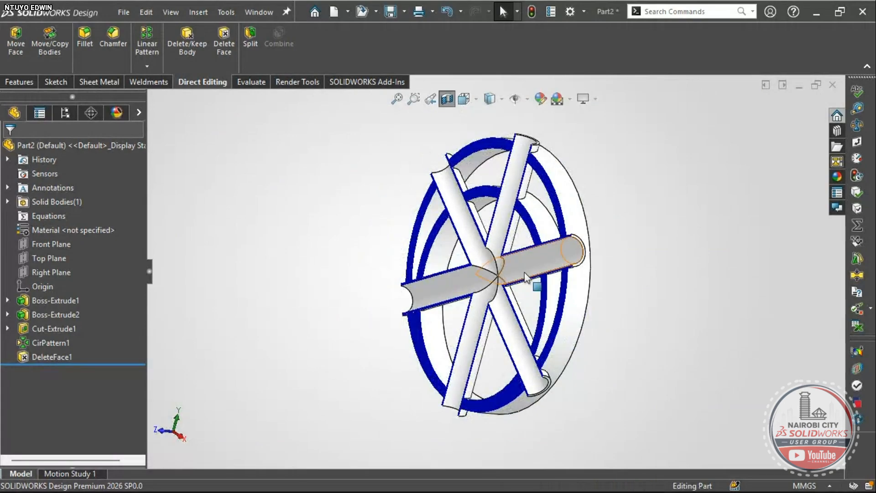
# - Edit DeleteFace1 and switch it from Delete and Patch to plain Delete
pyautogui.scroll(-5, 482, 279)
pyautogui.scroll(-10, 482, 279)
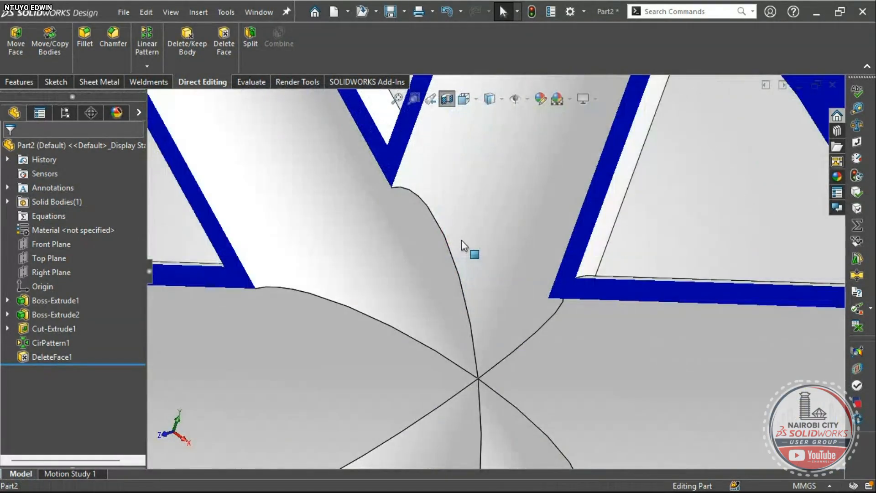
pyautogui.click(461, 240)
pyautogui.scroll(10, 461, 239)
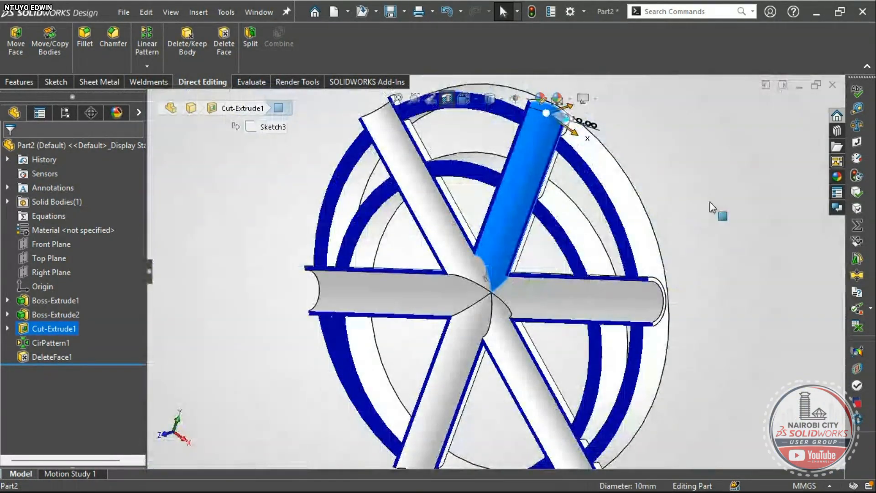
pyautogui.click(212, 366)
pyautogui.rightClick(61, 357)
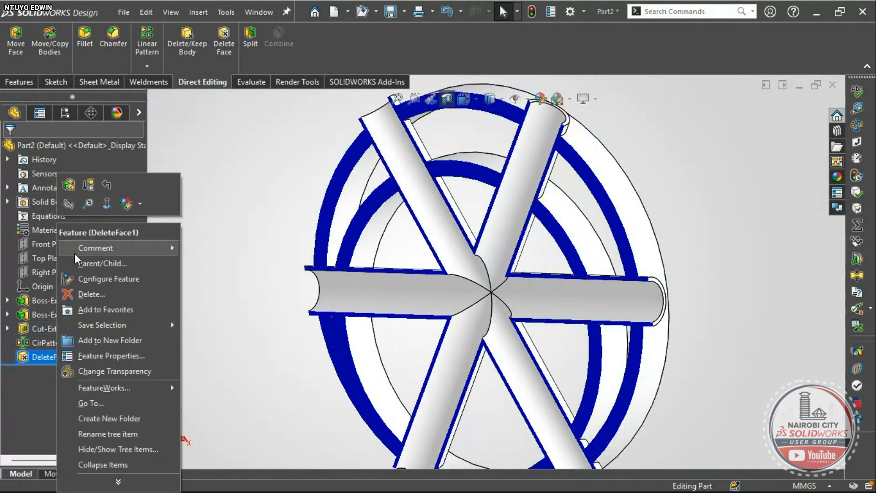
pyautogui.click(62, 189)
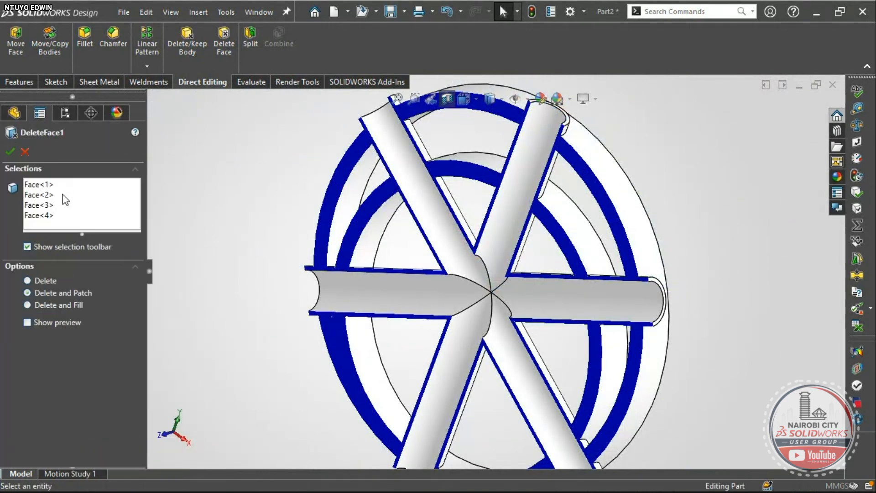
pyautogui.click(49, 280)
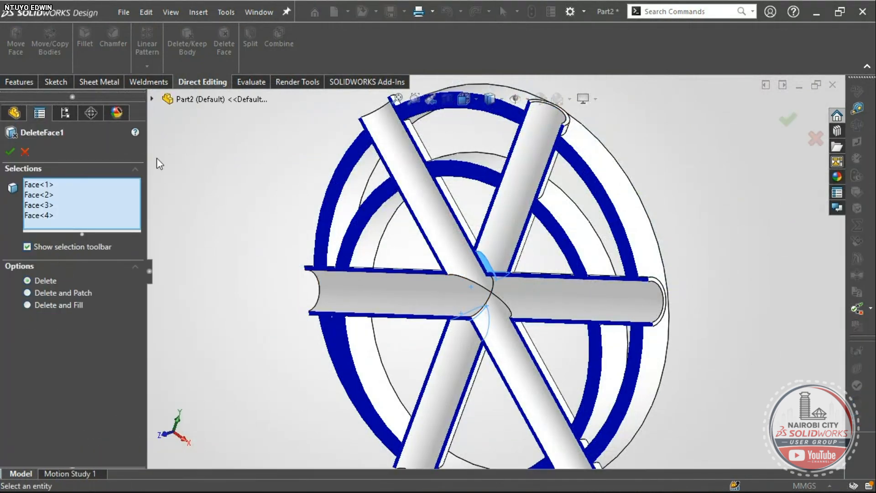
pyautogui.click(14, 157)
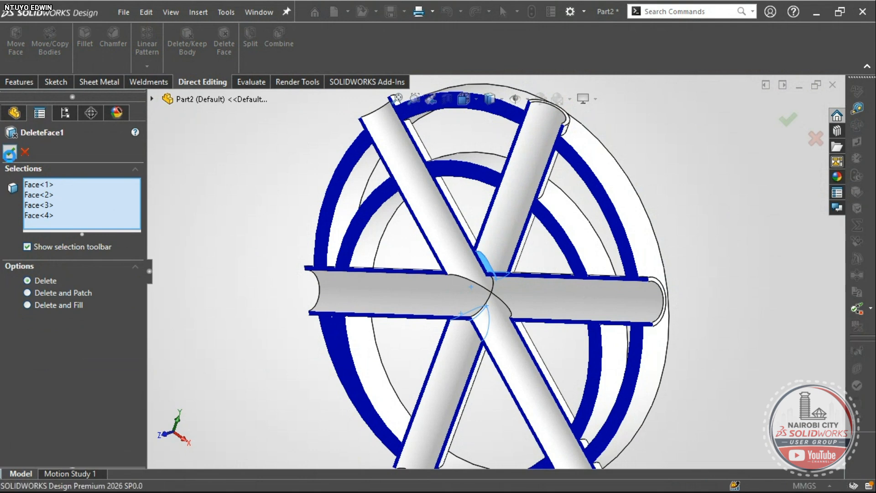
pyautogui.scroll(4, 586, 263)
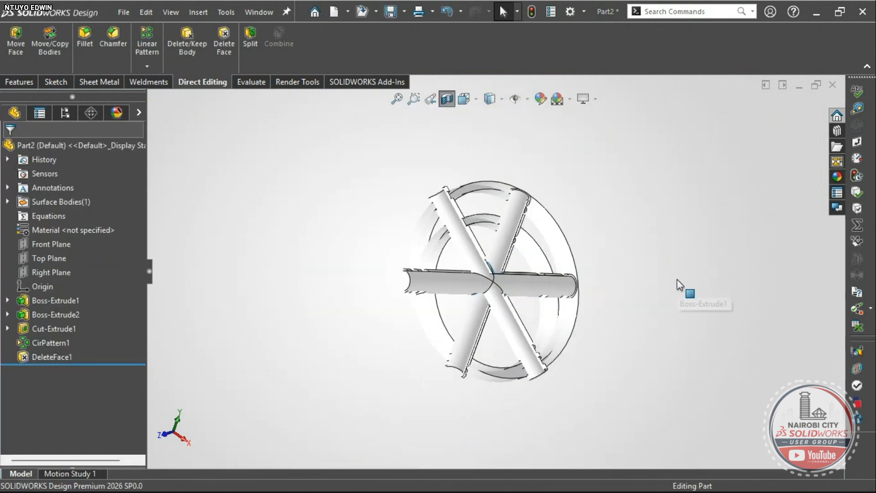
# - Check a rim face and highlight the DeleteFace1 body under Surface Bodies
pyautogui.moveTo(677, 283); pyautogui.dragTo(549, 275, button='middle')
pyautogui.scroll(-6, 509, 234)
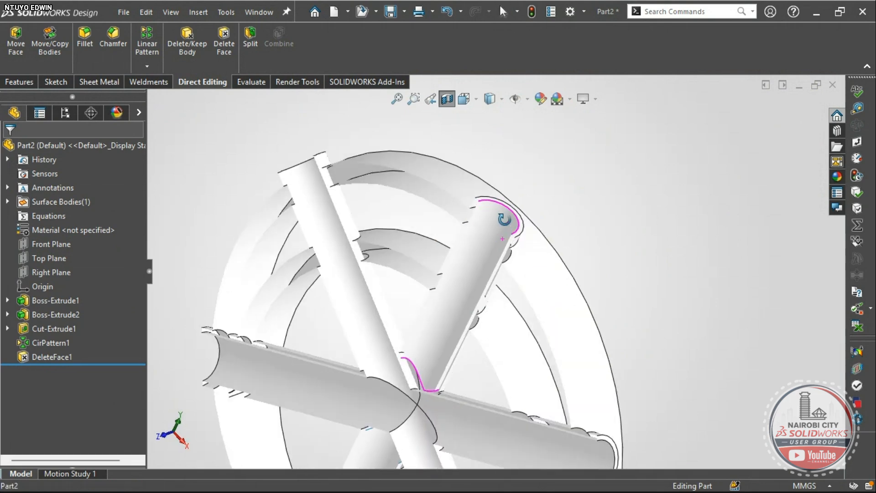
pyautogui.moveTo(504, 219); pyautogui.dragTo(497, 217, button='middle')
pyautogui.scroll(-3, 446, 198)
pyautogui.scroll(3, 446, 198)
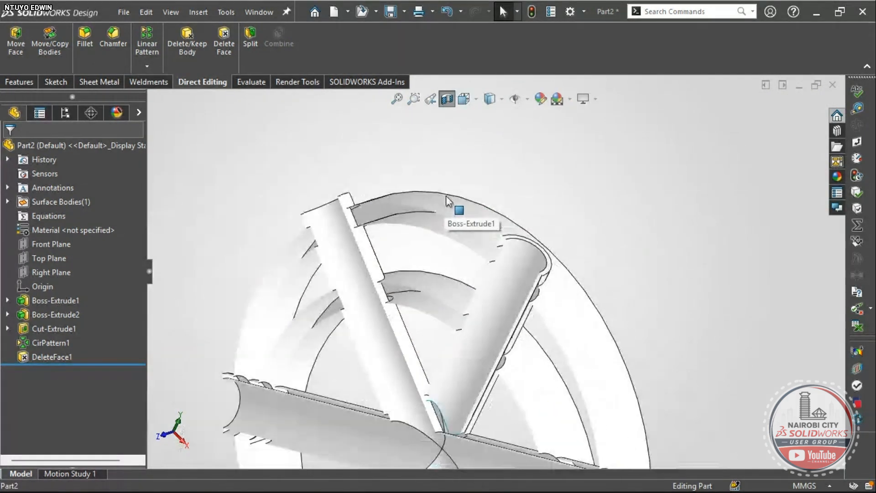
pyautogui.click(420, 214)
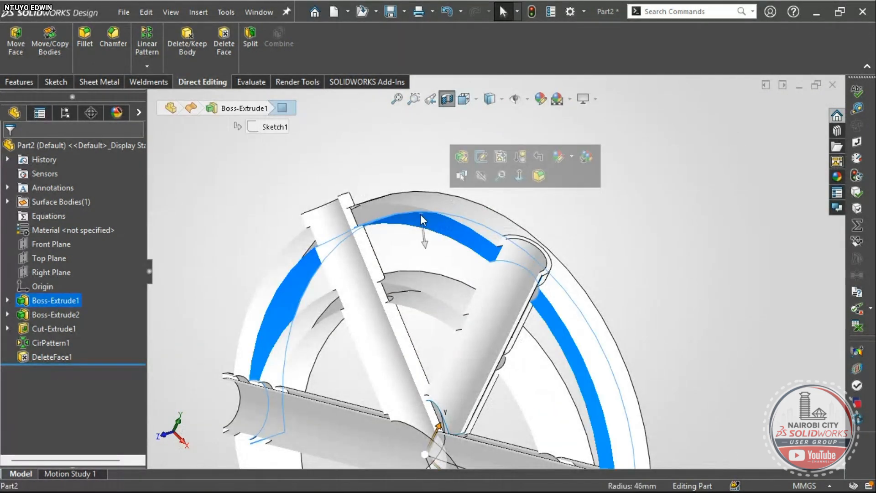
pyautogui.click(9, 202)
pyautogui.click(59, 216)
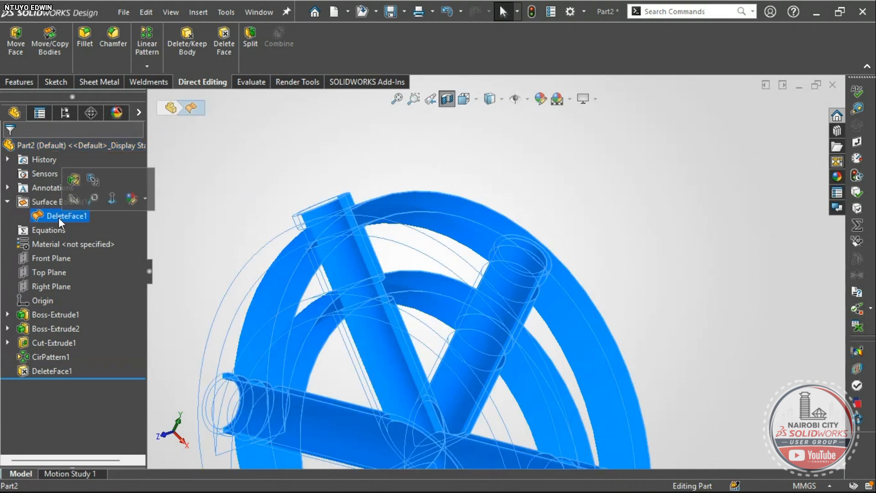
pyautogui.scroll(5, 392, 318)
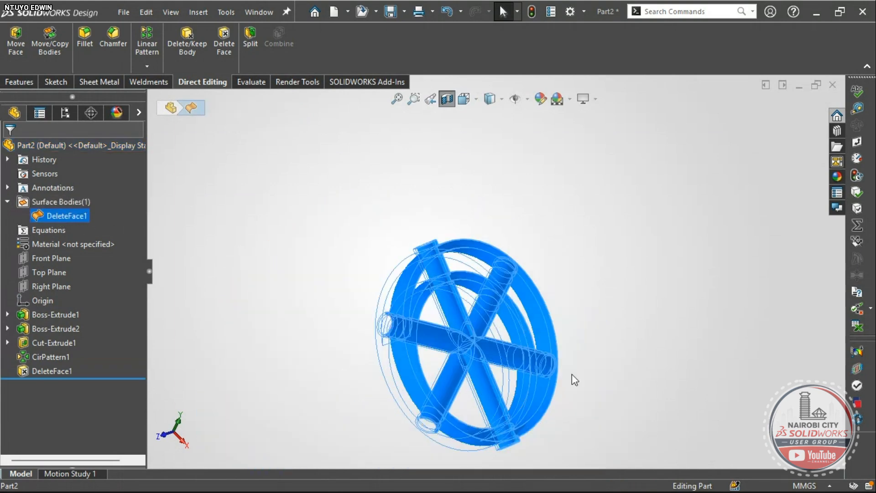
pyautogui.click(584, 365)
pyautogui.scroll(-5, 494, 351)
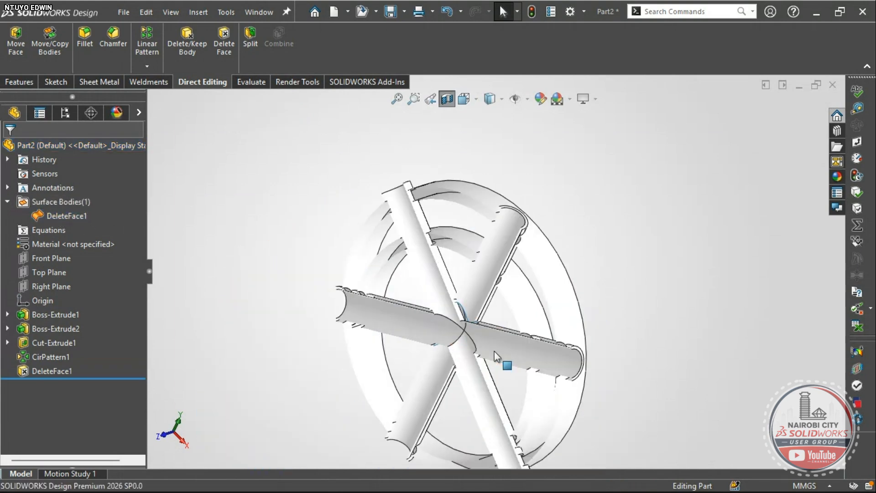
pyautogui.scroll(-3, 456, 315)
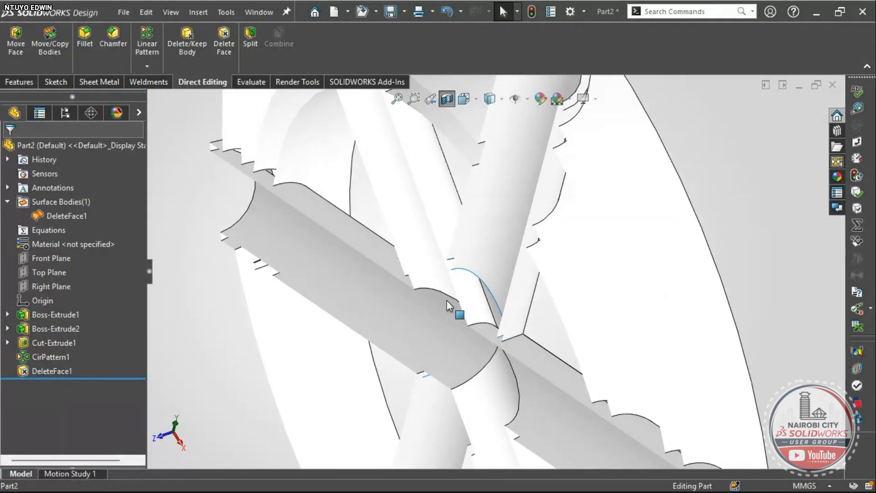
pyautogui.scroll(3, 462, 295)
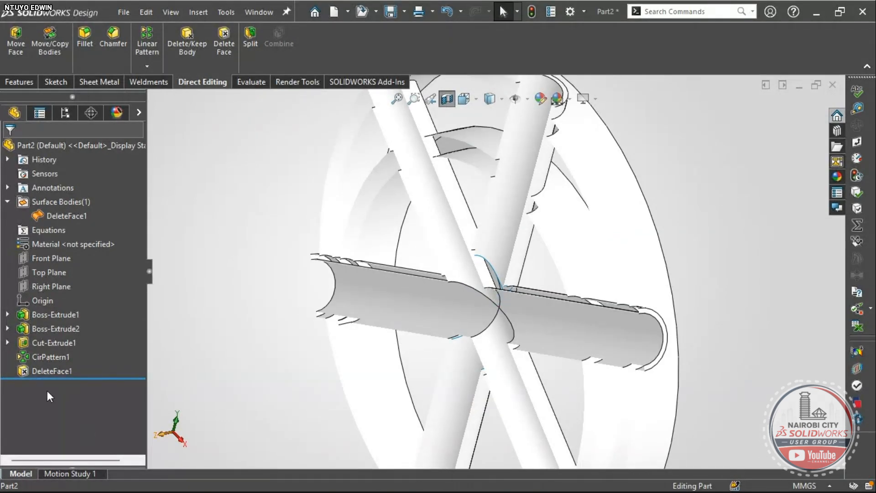
# - Edit DeleteFace1 back to the Delete and Patch option and confirm
pyautogui.click(45, 371)
pyautogui.click(59, 342)
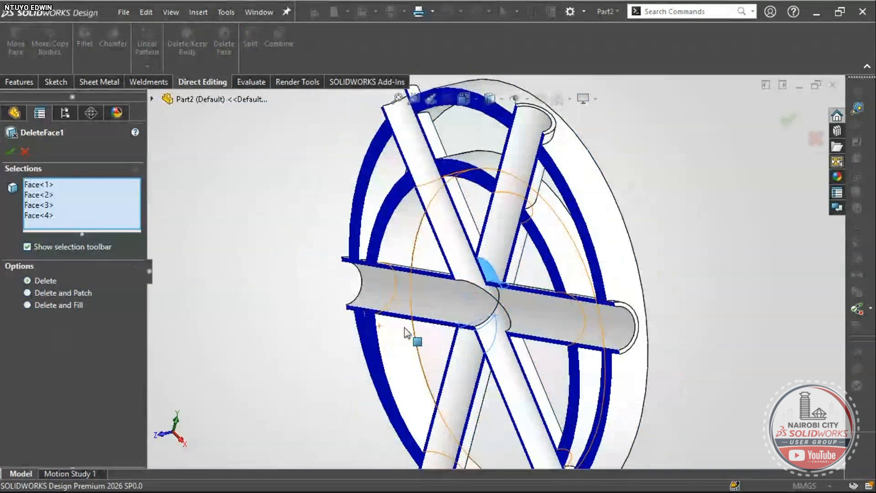
pyautogui.click(63, 294)
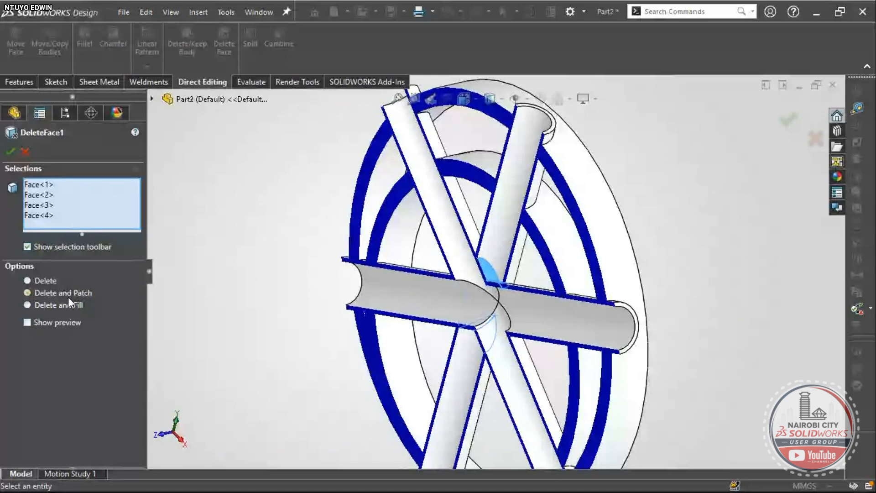
pyautogui.moveTo(252, 280); pyautogui.dragTo(282, 228, button='right')
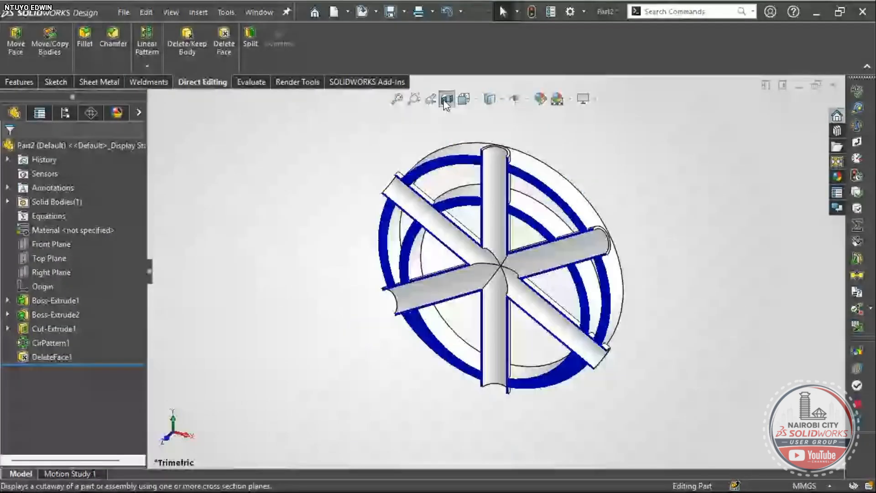
# - Turn off the section view and assign Cast Alloy Steel as the part material
pyautogui.click(444, 100)
pyautogui.moveTo(596, 234); pyautogui.dragTo(646, 322, button='middle')
pyautogui.moveTo(646, 322); pyautogui.dragTo(660, 296, button='right')
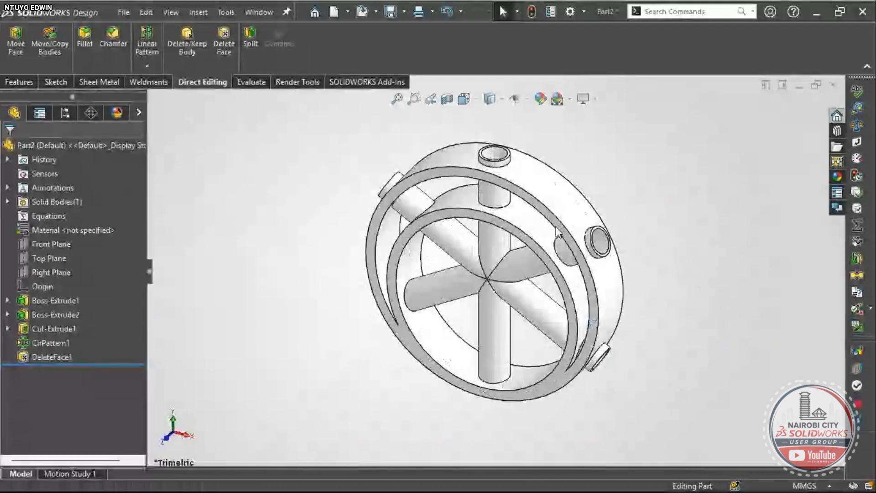
pyautogui.rightClick(75, 230)
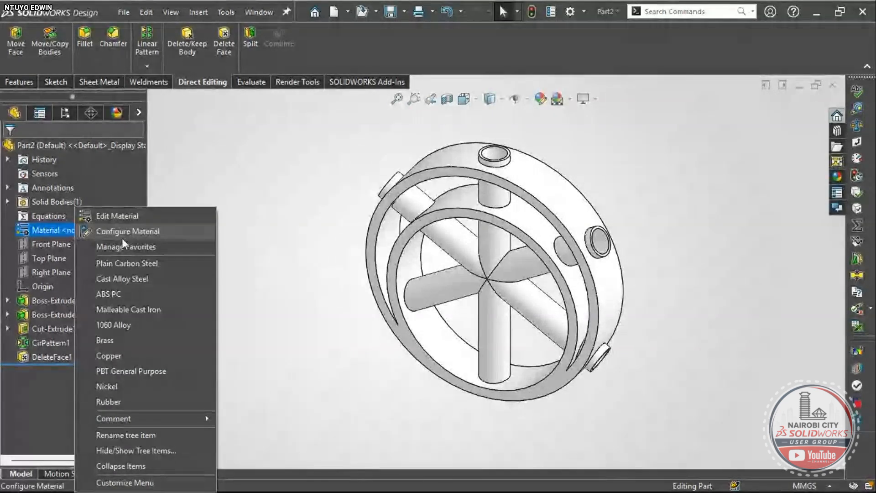
pyautogui.click(131, 279)
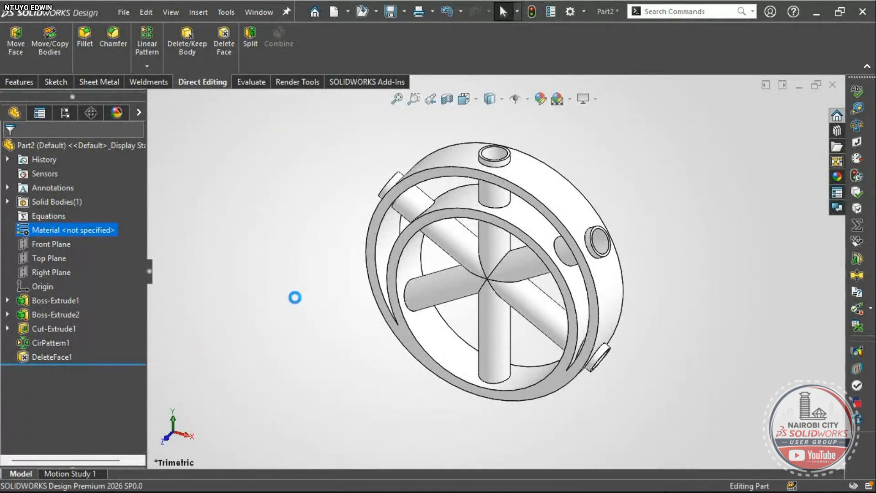
pyautogui.moveTo(293, 299); pyautogui.dragTo(297, 285, button='right')
pyautogui.moveTo(489, 250); pyautogui.dragTo(597, 142, button='middle')
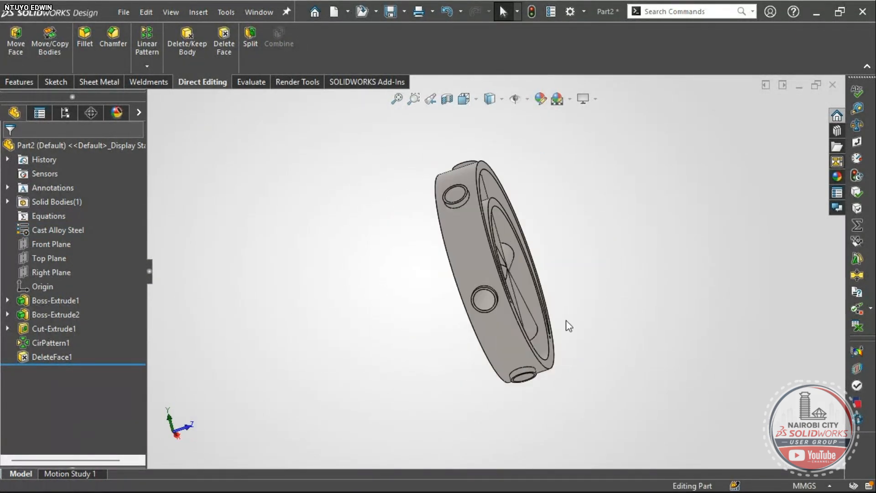
# - Review the Exercise 76 flanged hub views on page 2 of Hands on.pdf, then return to SOLIDWORKS
pyautogui.hotkey('alt', 'Tab')
pyautogui.scroll(-1, 447, 388)
pyautogui.scroll(1, 453, 374)
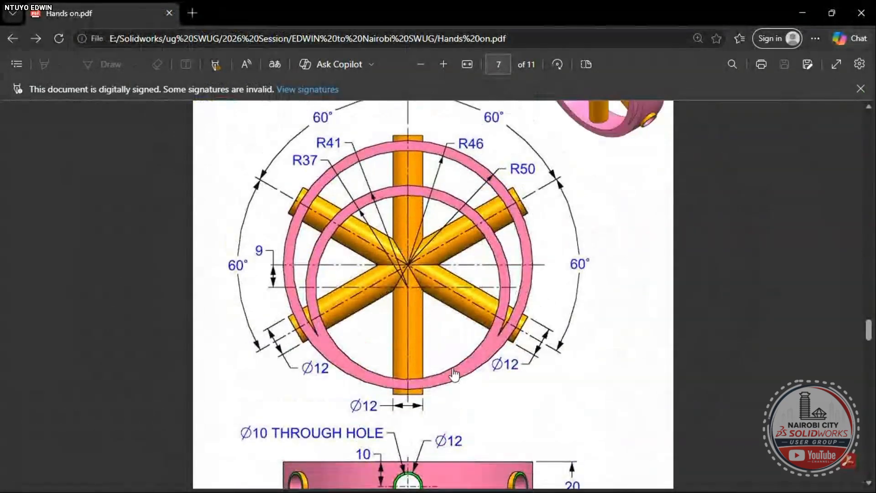
pyautogui.scroll(20, 453, 372)
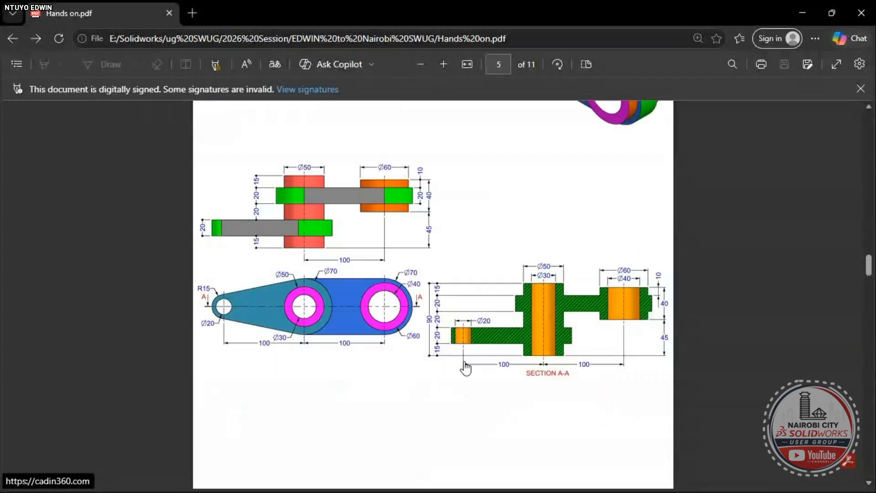
pyautogui.scroll(20, 465, 368)
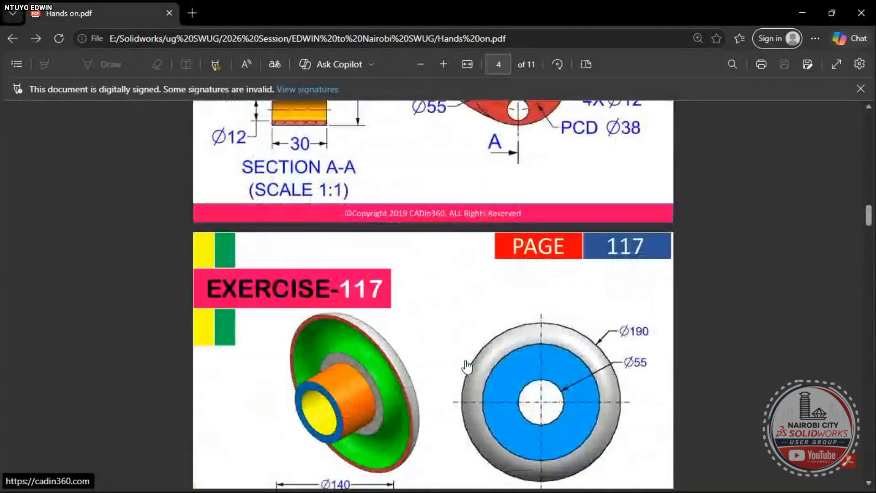
pyautogui.scroll(15, 466, 366)
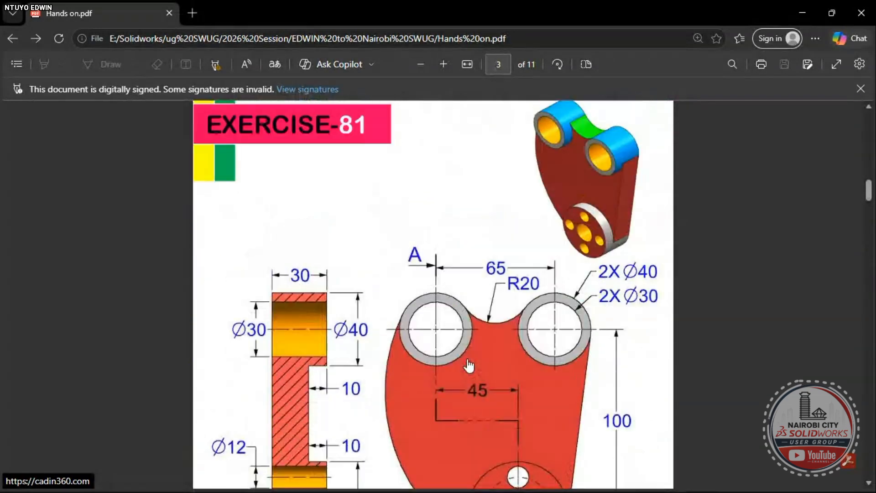
pyautogui.scroll(15, 468, 366)
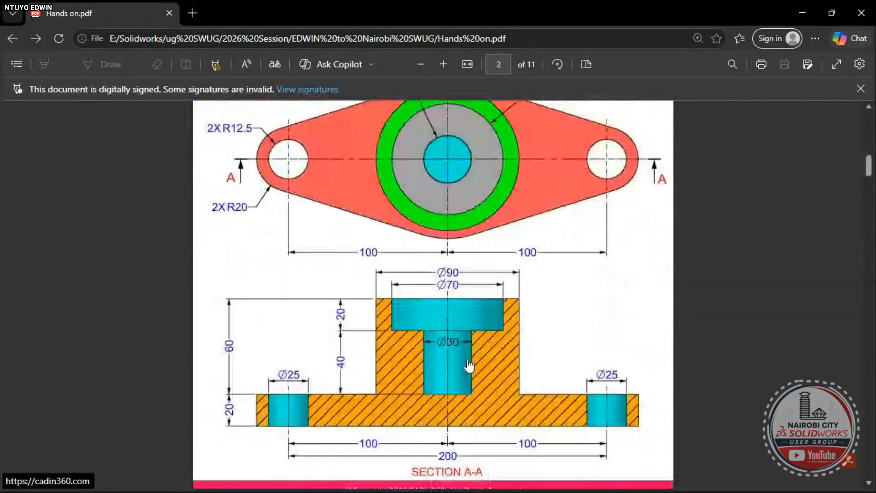
pyautogui.scroll(1, 468, 366)
pyautogui.scroll(-5, 468, 364)
pyautogui.scroll(5, 465, 356)
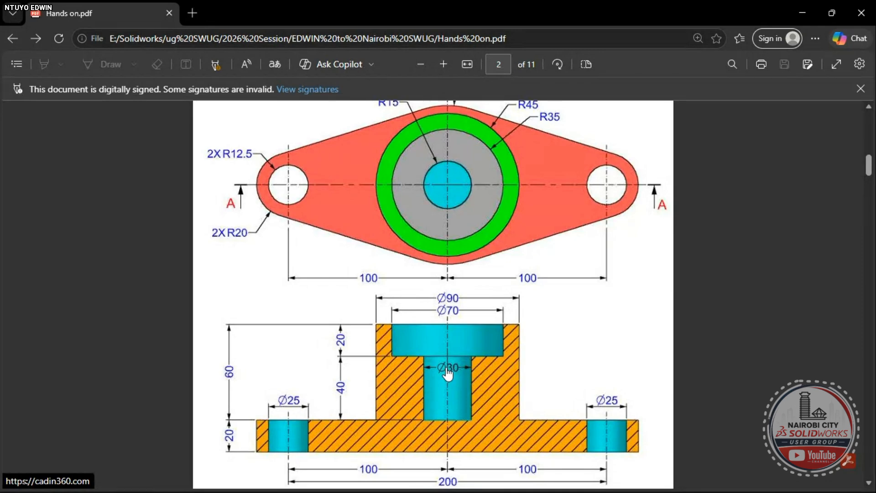
pyautogui.scroll(4, 444, 383)
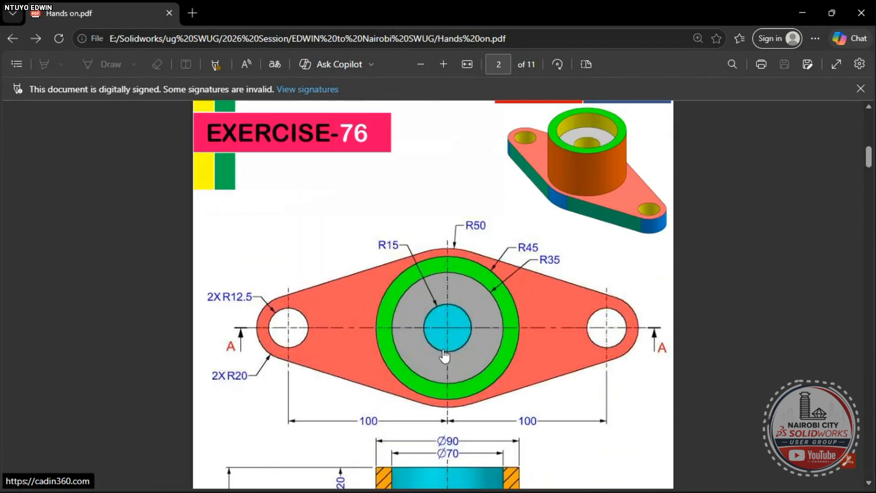
pyautogui.scroll(-3, 580, 246)
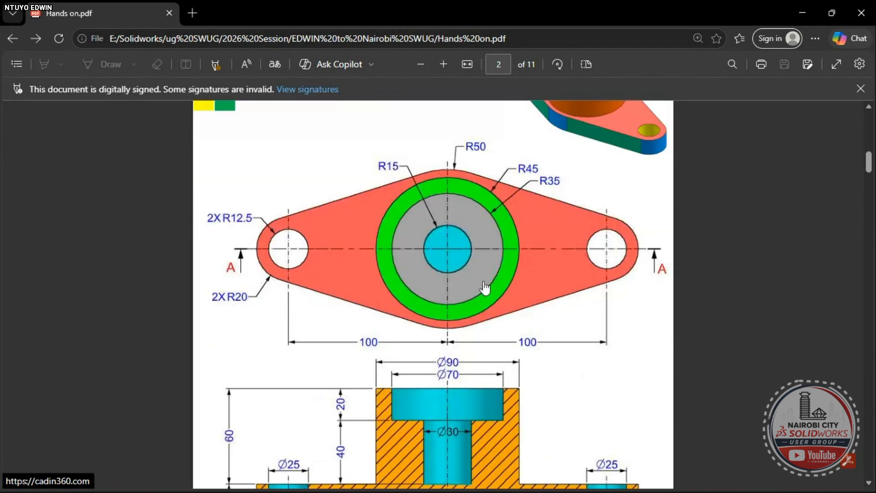
pyautogui.scroll(2, 522, 264)
pyautogui.scroll(2, 542, 329)
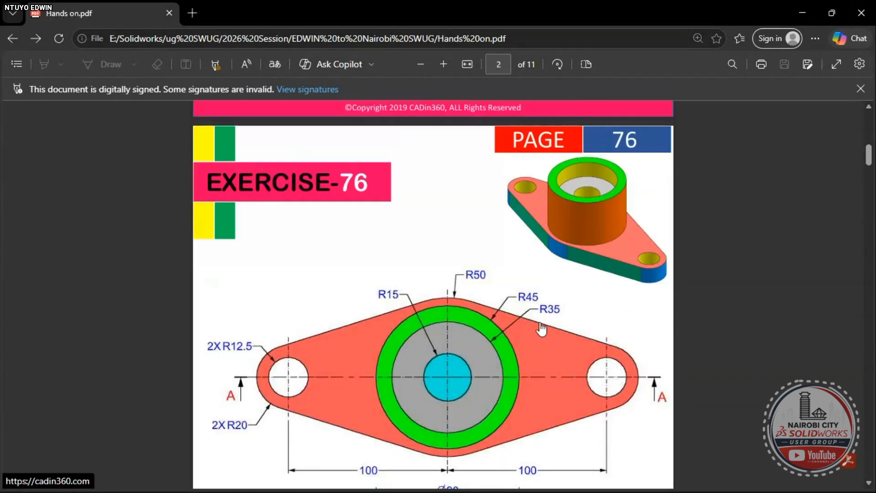
pyautogui.scroll(-2, 551, 328)
pyautogui.scroll(-2, 544, 349)
pyautogui.scroll(3, 544, 338)
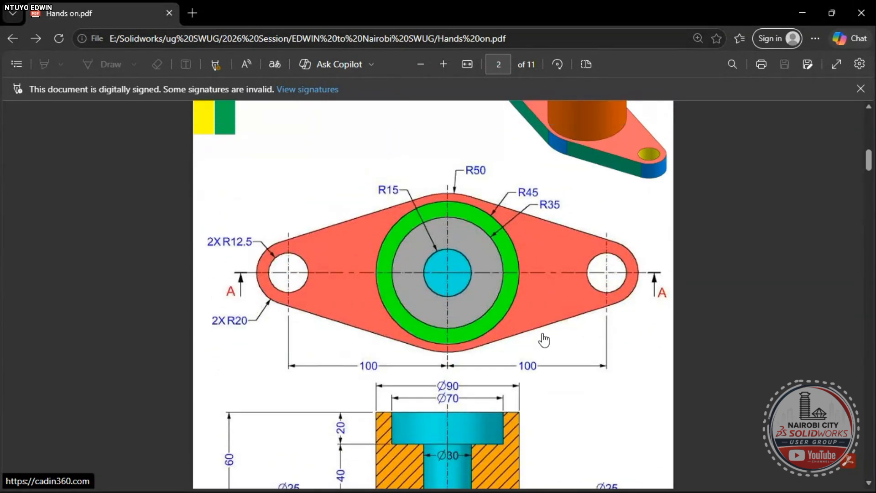
pyautogui.scroll(-2, 591, 281)
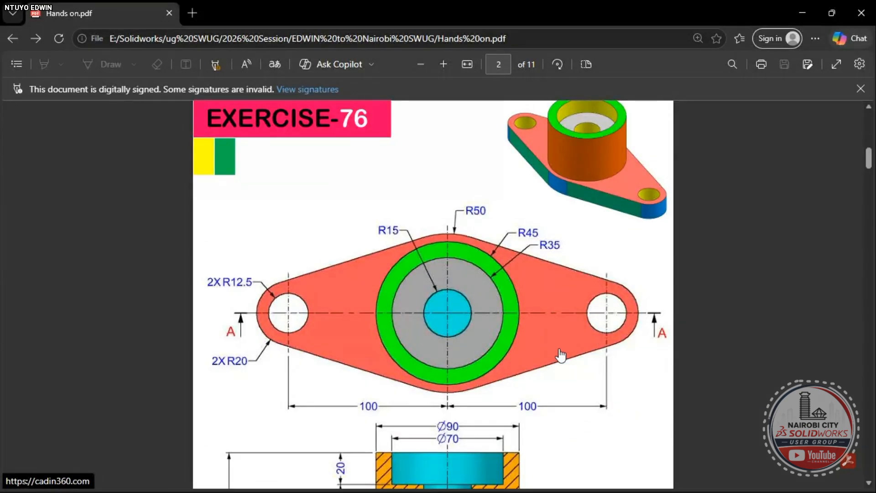
pyautogui.scroll(-4, 560, 355)
pyautogui.scroll(-2, 561, 355)
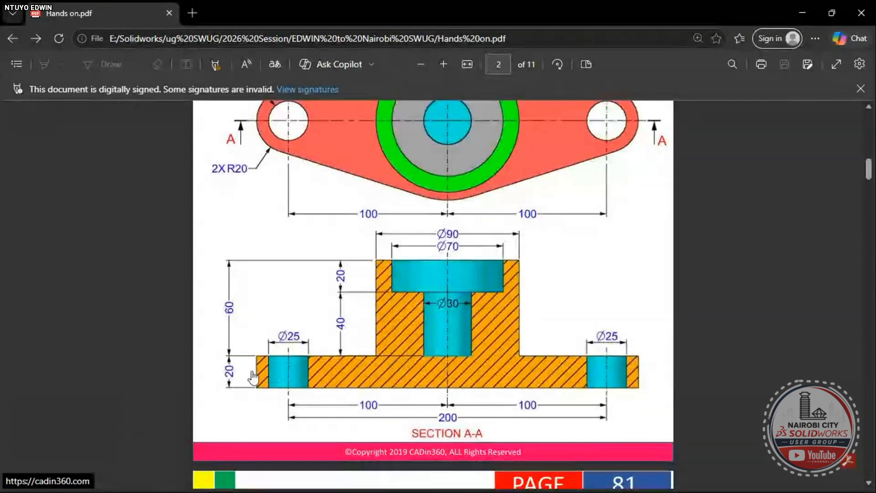
pyautogui.scroll(2, 676, 268)
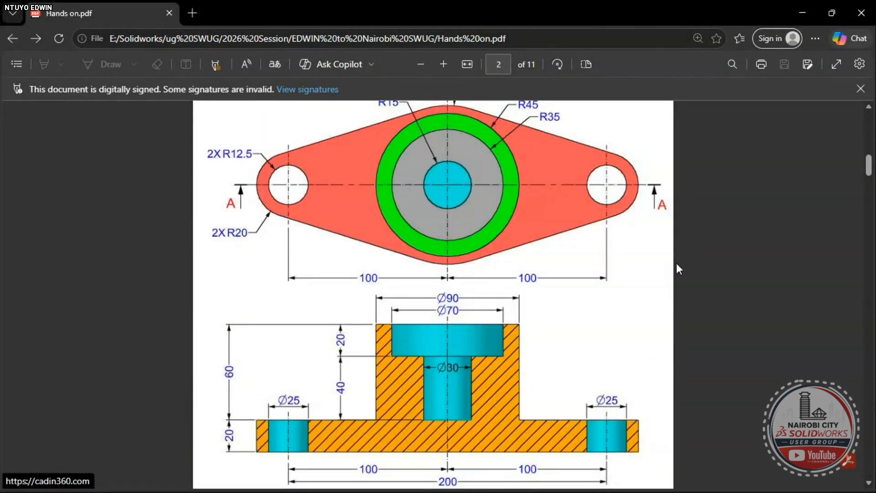
pyautogui.scroll(3, 561, 288)
pyautogui.scroll(1, 561, 288)
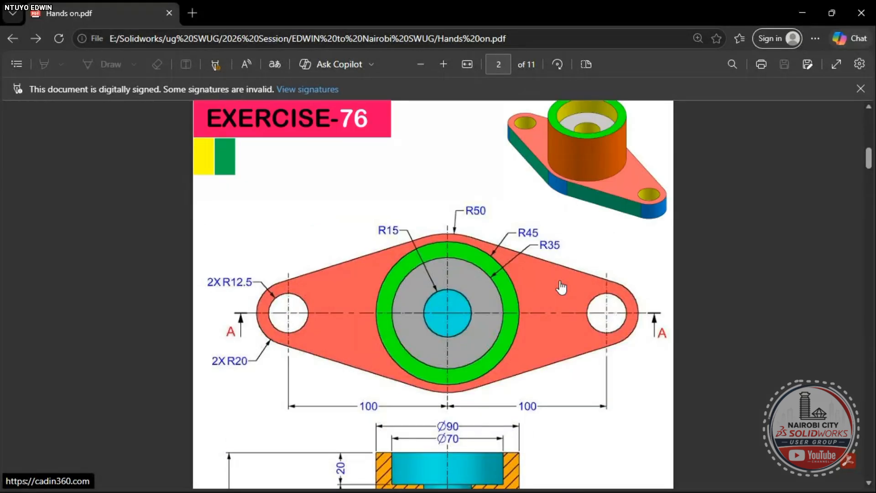
pyautogui.scroll(1, 562, 289)
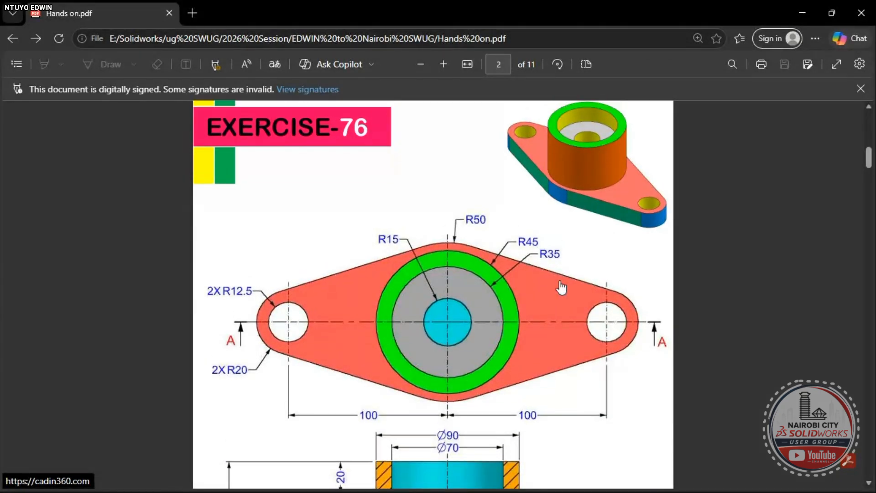
pyautogui.scroll(-1, 561, 287)
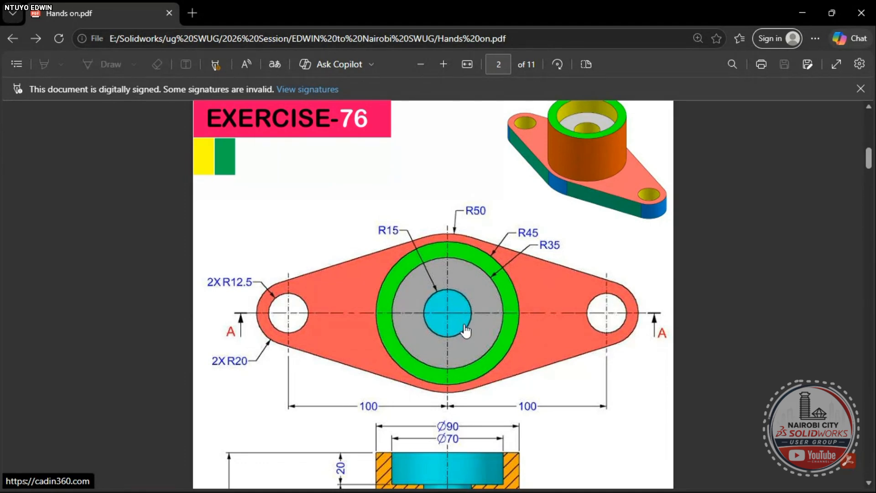
pyautogui.hotkey('alt', 'Tab')
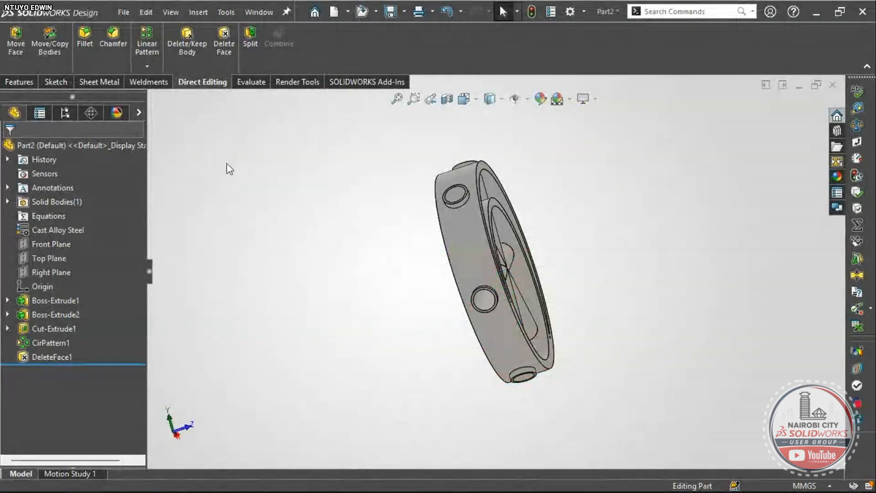
# - Create a new part and start a sketch on the Top Plane
pyautogui.hotkey('ctrl', 'n')
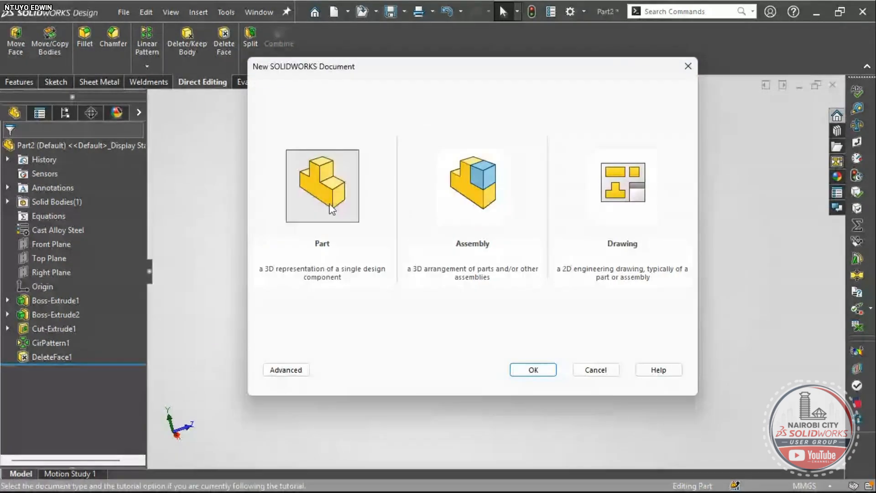
pyautogui.click(542, 375)
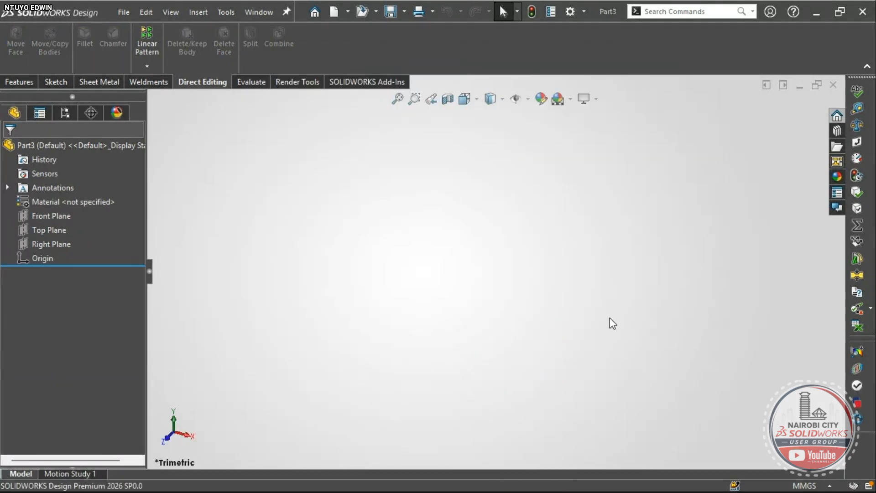
pyautogui.click(58, 229)
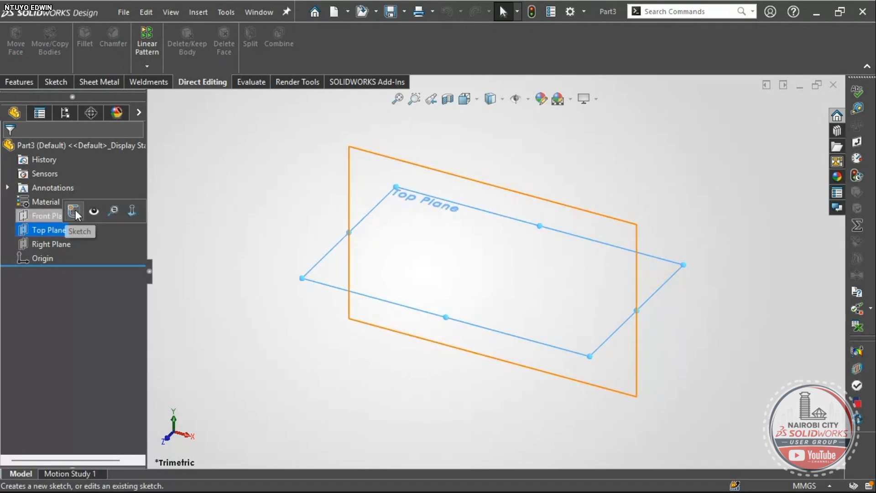
pyautogui.click(101, 209)
# - Draw a vertical centerline down to the origin and a horizontal one extending right from it
pyautogui.click(96, 31)
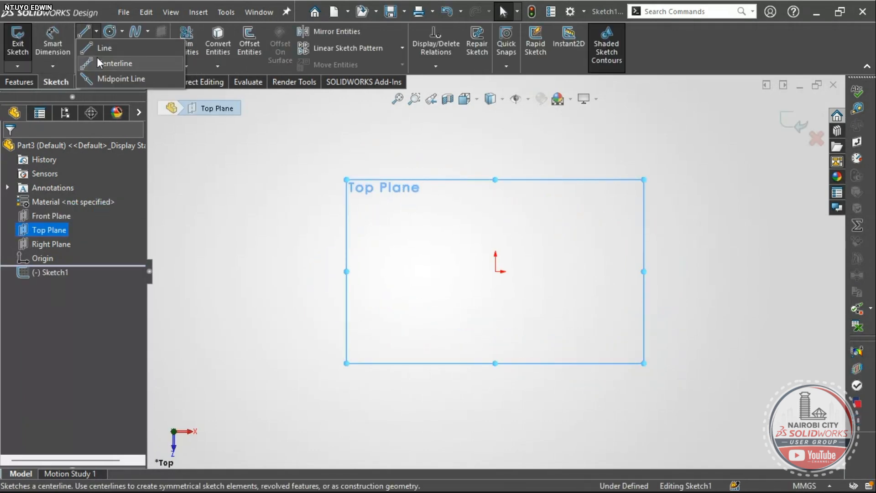
pyautogui.click(487, 124)
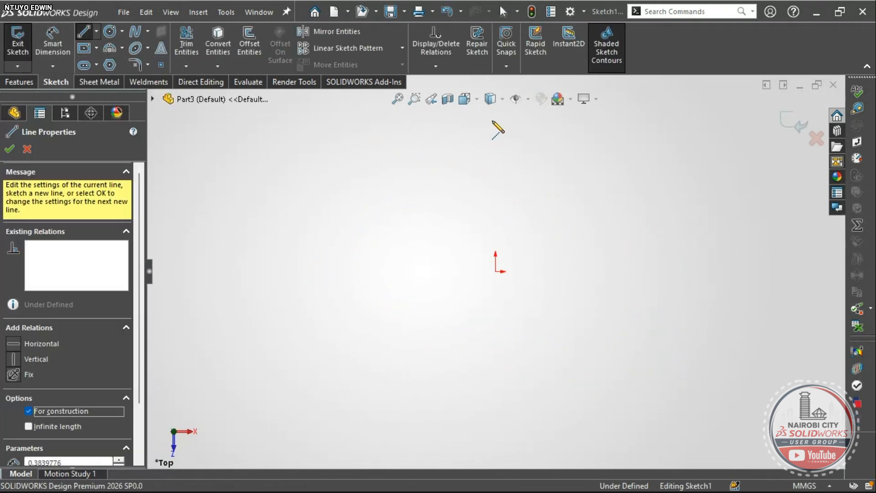
pyautogui.press('Escape')
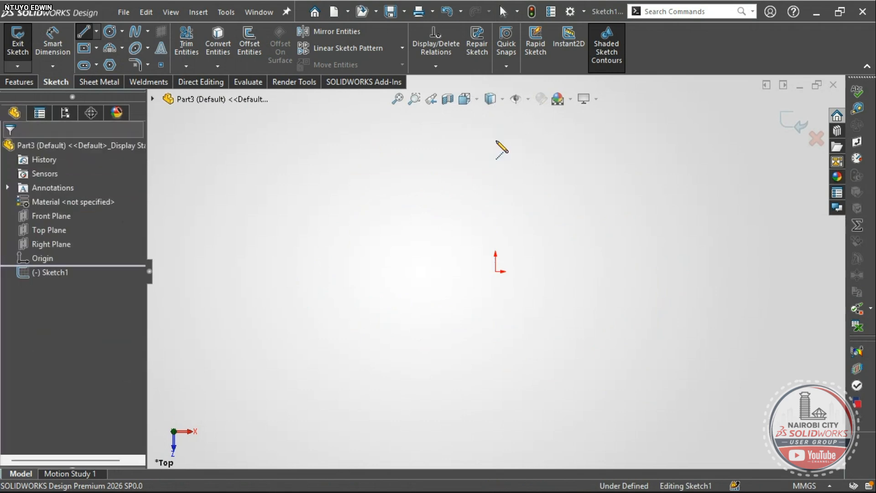
pyautogui.click(96, 32)
pyautogui.click(105, 64)
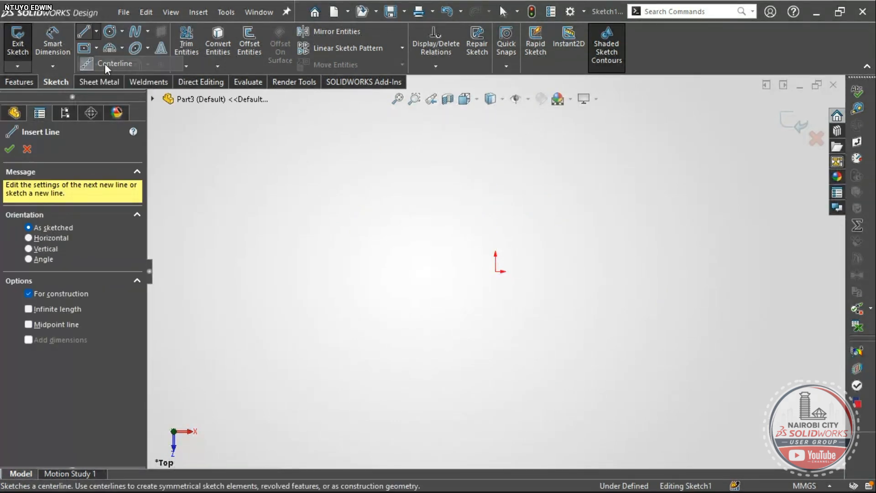
pyautogui.click(96, 32)
pyautogui.click(105, 63)
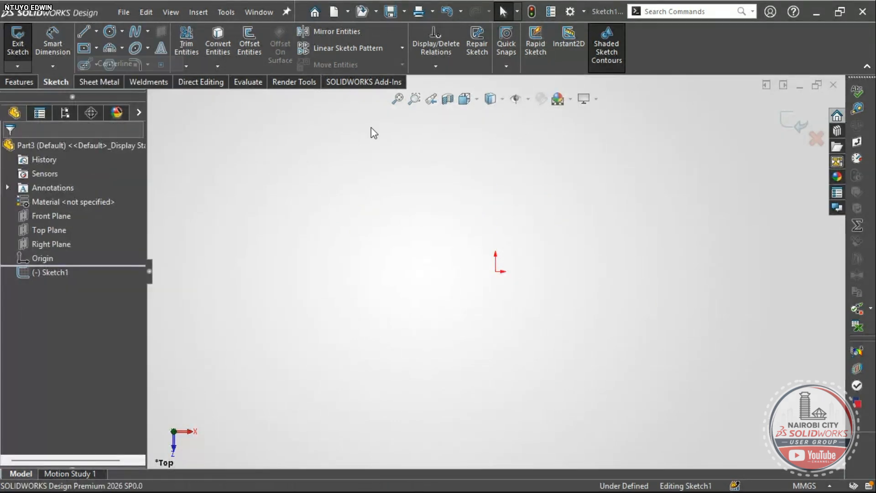
pyautogui.click(496, 130)
pyautogui.click(495, 271)
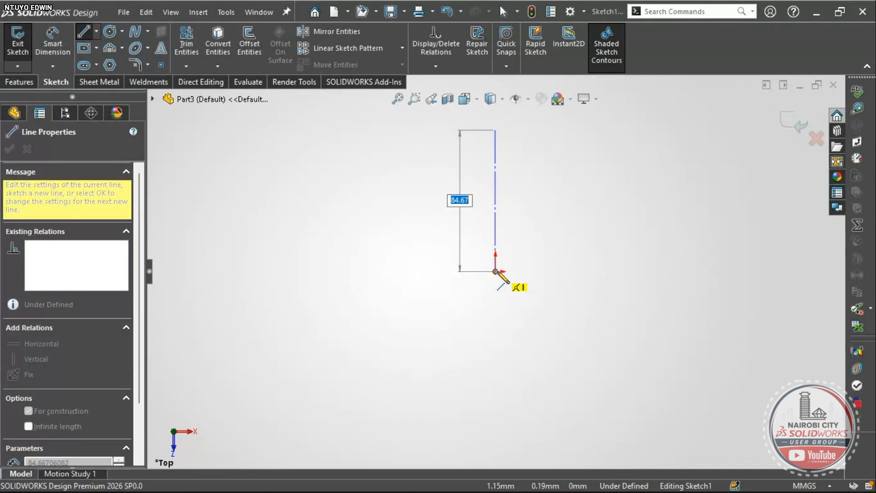
pyautogui.click(709, 272)
pyautogui.press('Escape')
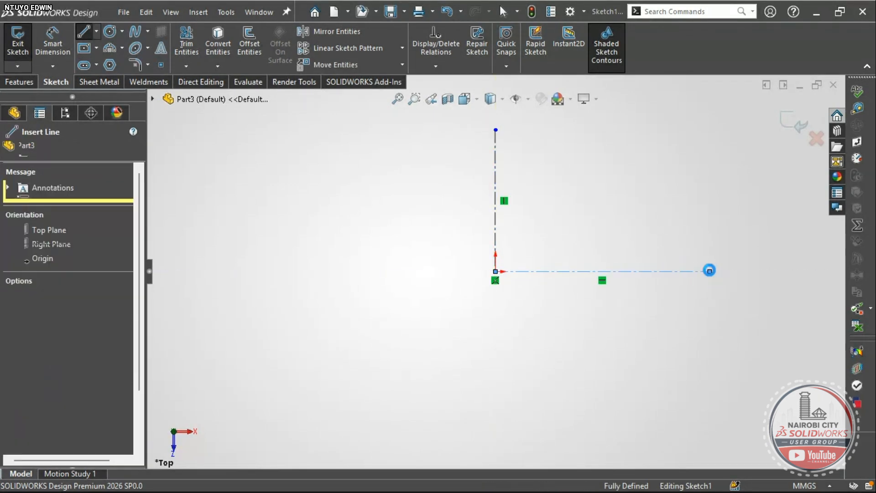
pyautogui.press('Escape')
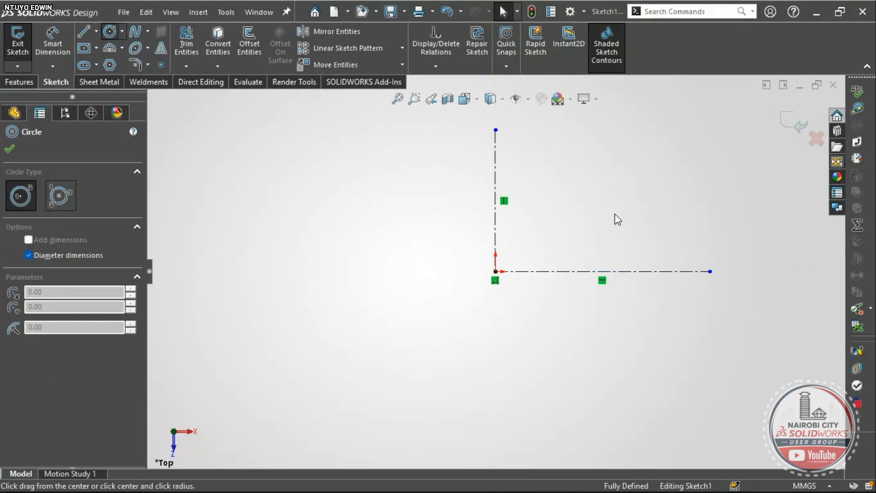
# - Draw concentric lug and hole circles at the centerline's right end, plus a large circle at the origin
pyautogui.hotkey('alt', 'Tab')
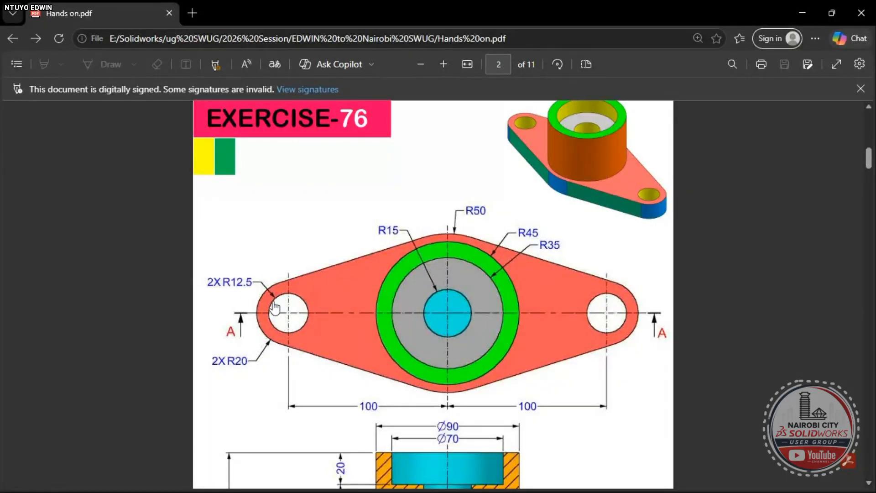
pyautogui.hotkey('alt', 'Tab')
pyautogui.click(710, 271)
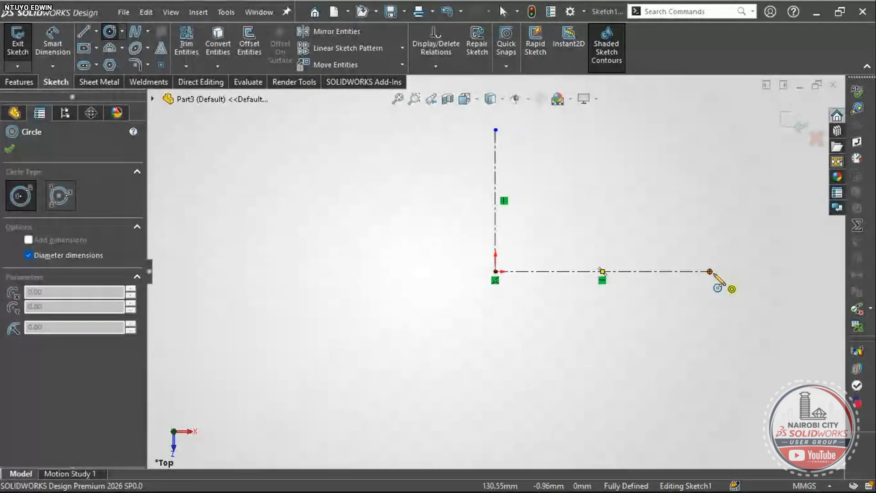
pyautogui.click(738, 233)
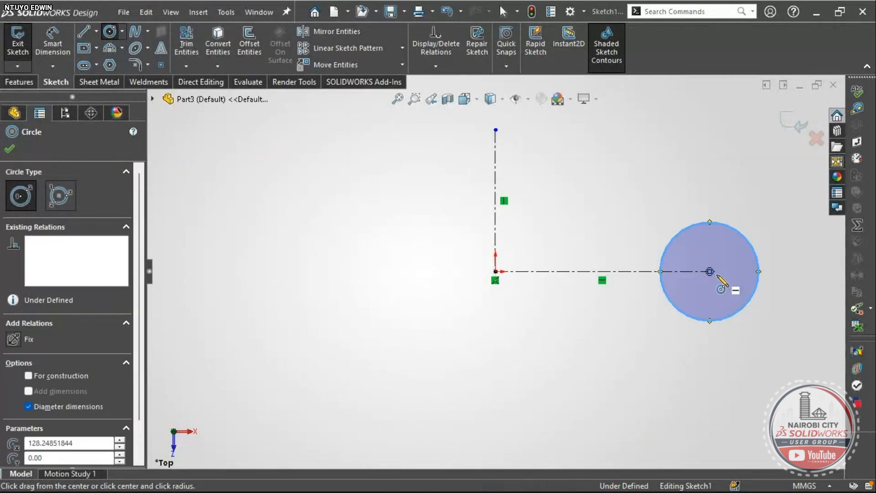
pyautogui.click(709, 271)
pyautogui.click(723, 260)
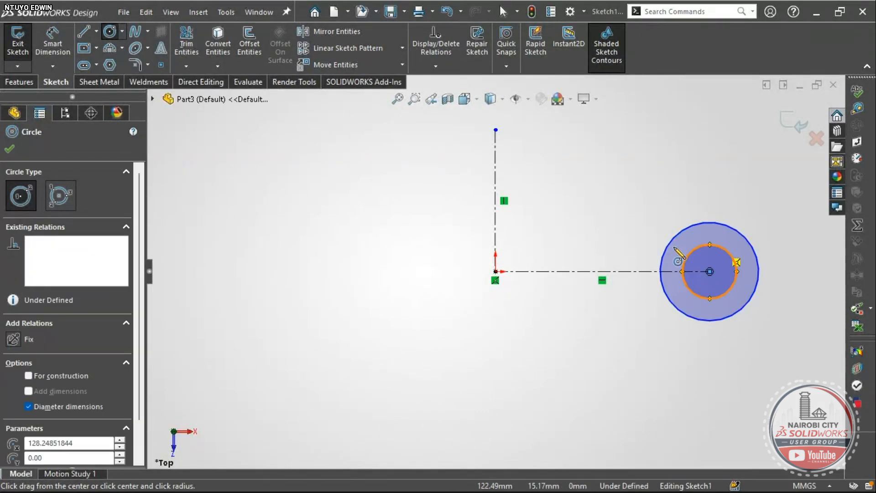
pyautogui.click(496, 272)
pyautogui.click(528, 124)
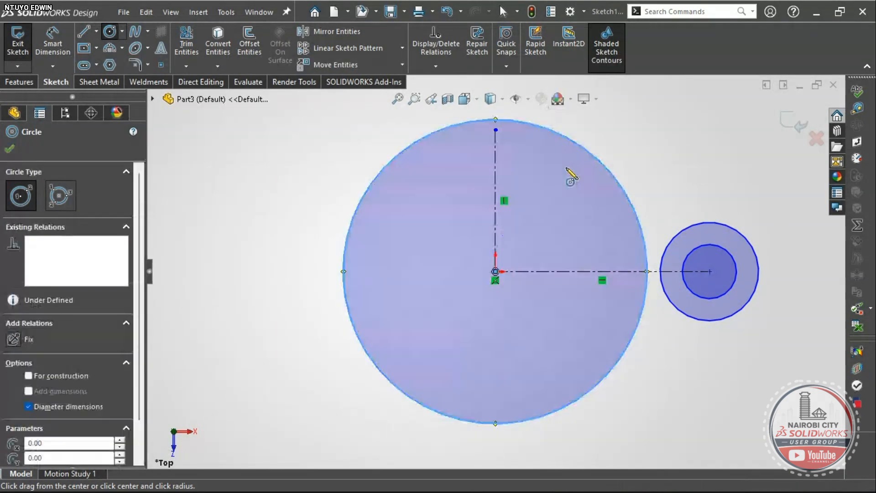
pyautogui.scroll(3, 620, 219)
pyautogui.press('Escape')
pyautogui.scroll(-4, 647, 229)
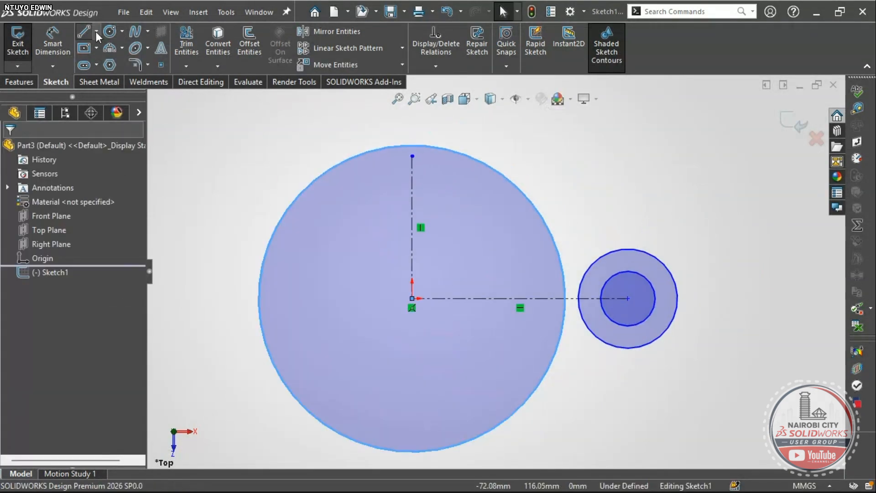
# - Draw upper and lower lines joining the small lug circle to the large circle
pyautogui.press('l')
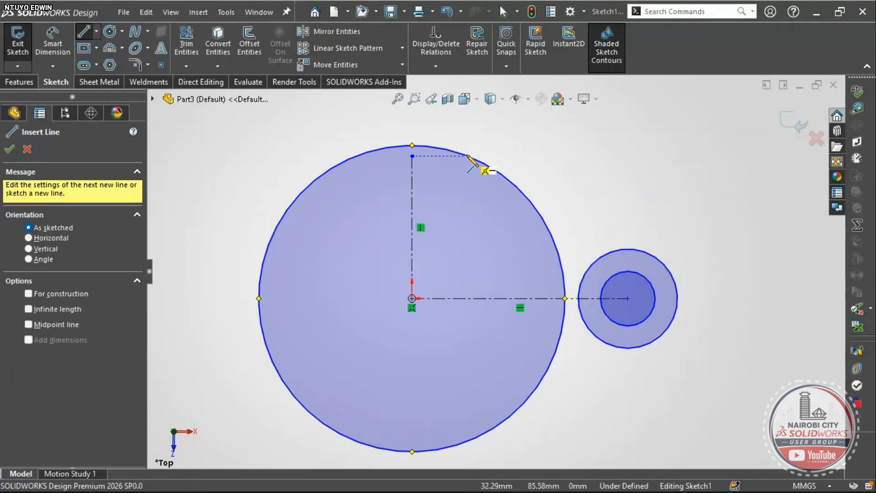
pyautogui.click(659, 260)
pyautogui.scroll(3, 660, 259)
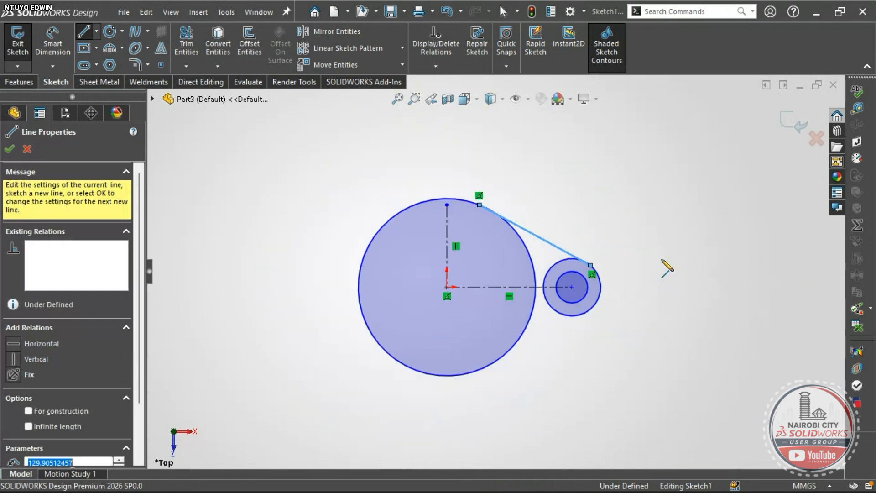
pyautogui.press('Escape')
pyautogui.scroll(-3, 552, 308)
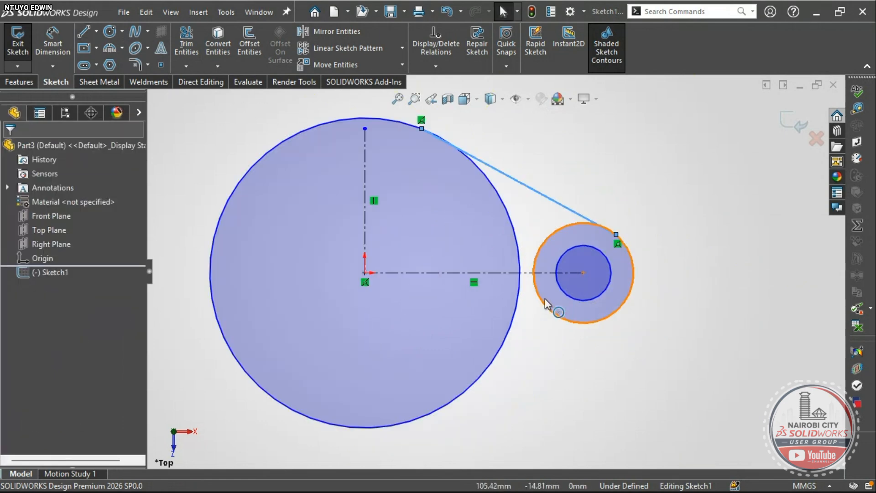
pyautogui.scroll(2, 550, 304)
pyautogui.press('l')
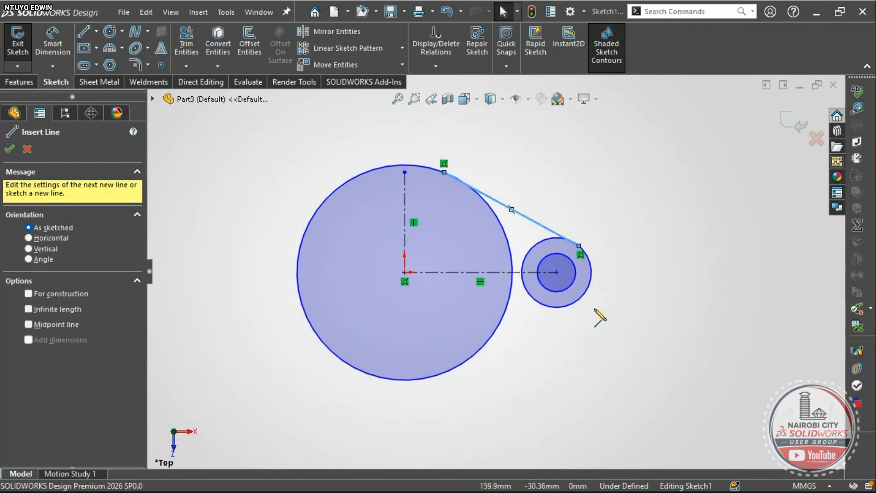
pyautogui.click(559, 336)
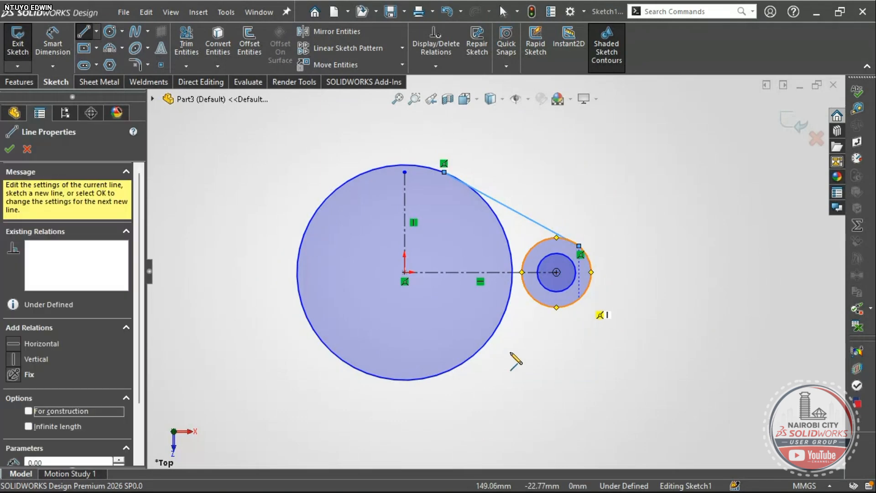
pyautogui.click(458, 367)
pyautogui.scroll(2, 458, 368)
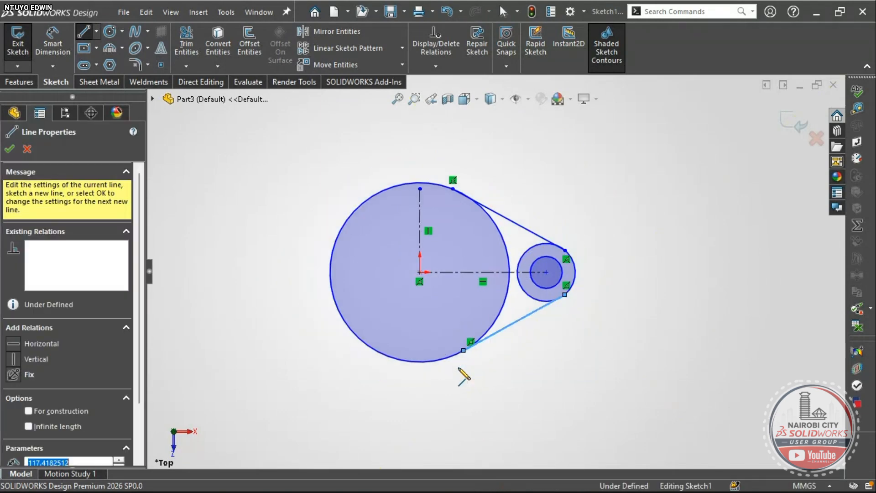
pyautogui.press('Escape')
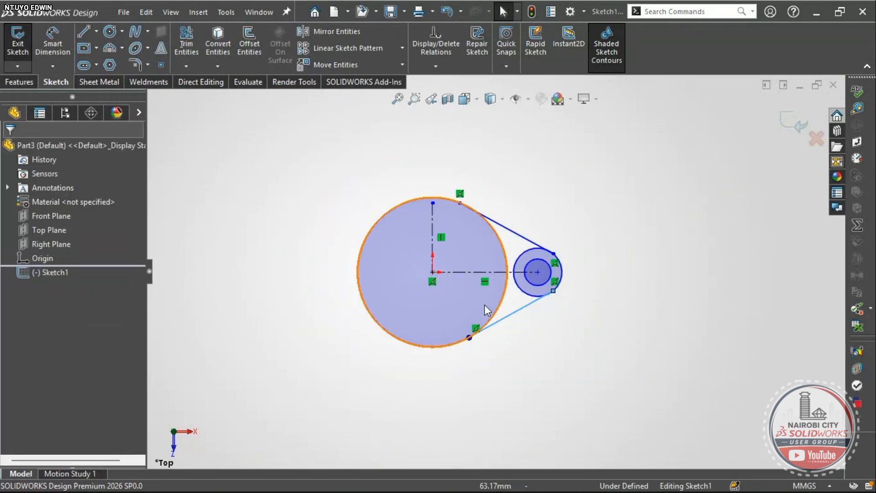
pyautogui.scroll(-4, 520, 273)
pyautogui.scroll(2, 523, 293)
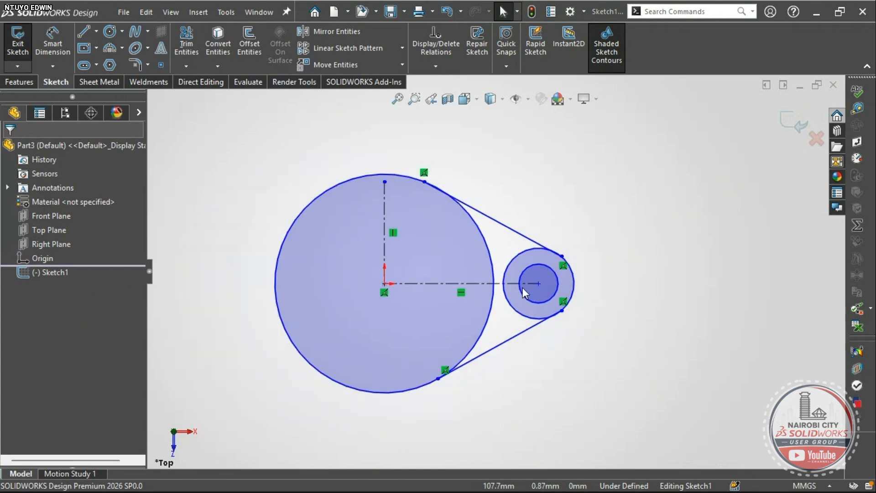
pyautogui.scroll(-2, 504, 263)
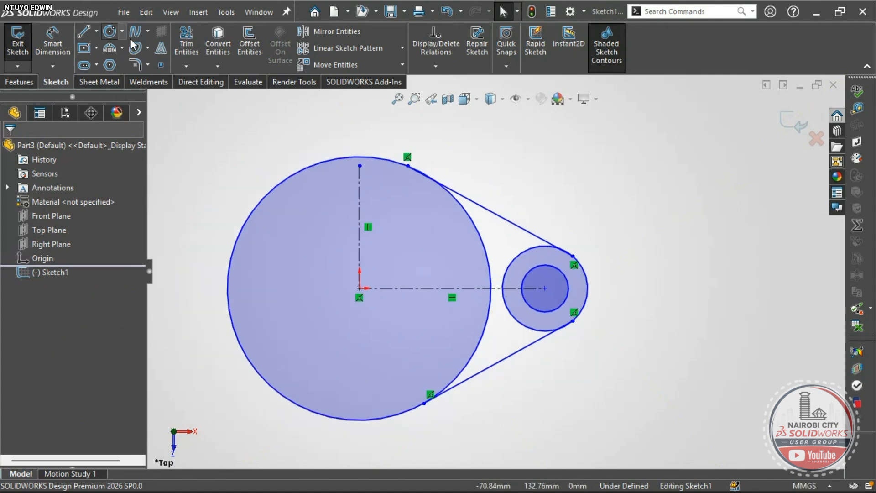
# - Trim the lug circle's inner arc and the stray leftover arcs near the tangent lines
pyautogui.click(186, 41)
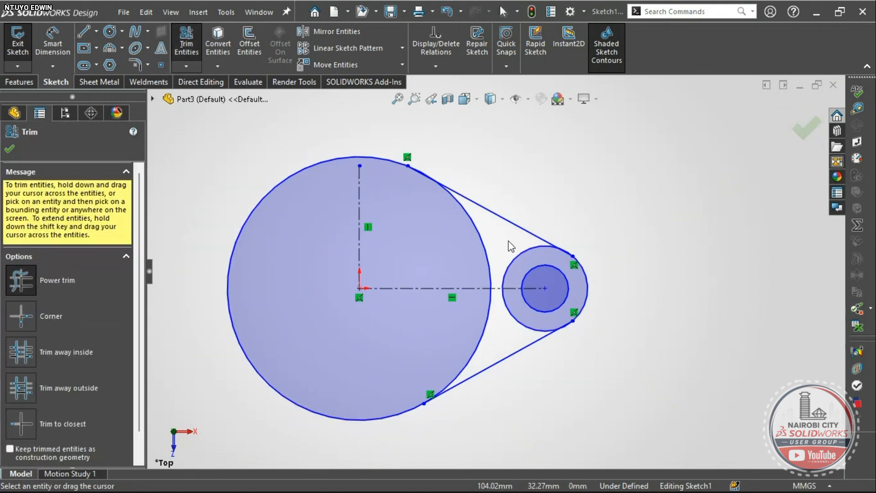
pyautogui.moveTo(520, 256); pyautogui.dragTo(525, 310)
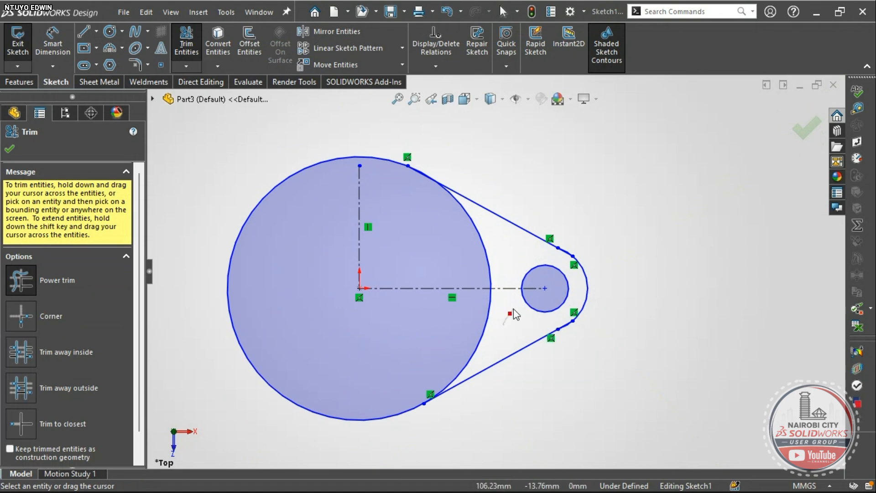
pyautogui.scroll(2, 553, 319)
pyautogui.scroll(-6, 542, 310)
pyautogui.scroll(3, 521, 294)
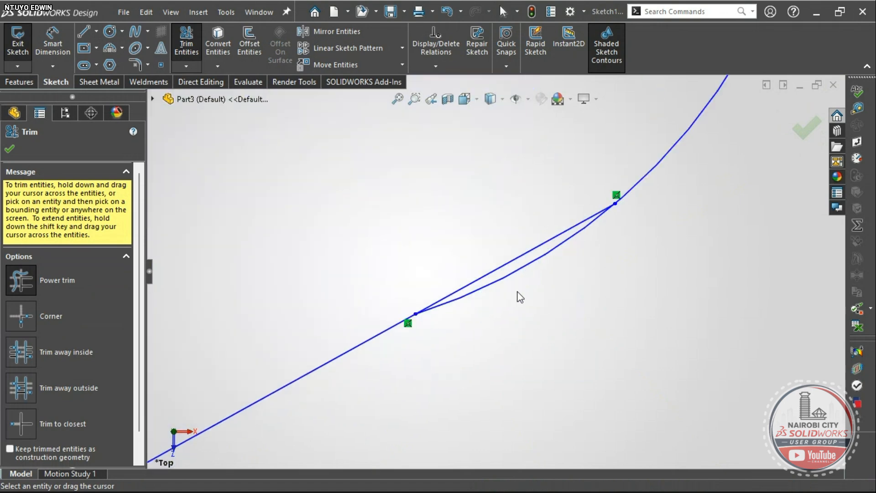
pyautogui.moveTo(514, 283); pyautogui.dragTo(514, 275)
pyautogui.scroll(2, 515, 278)
pyautogui.scroll(2, 517, 281)
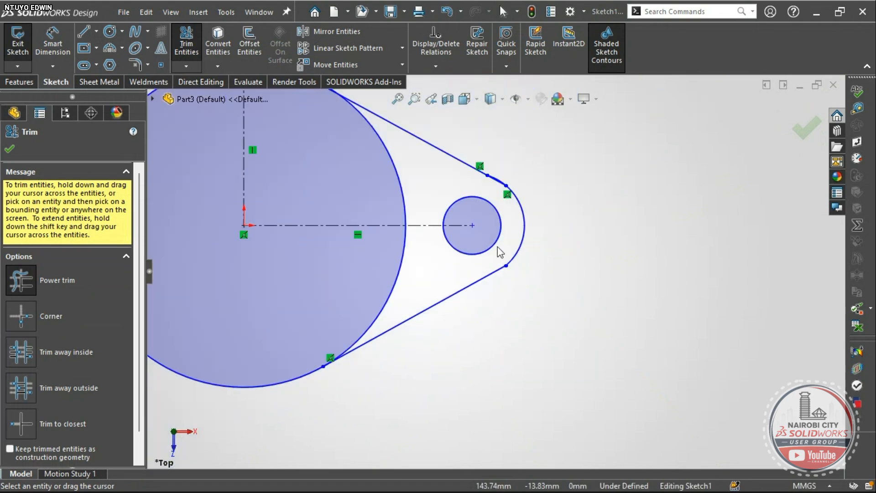
pyautogui.scroll(-2, 499, 250)
pyautogui.scroll(-6, 500, 96)
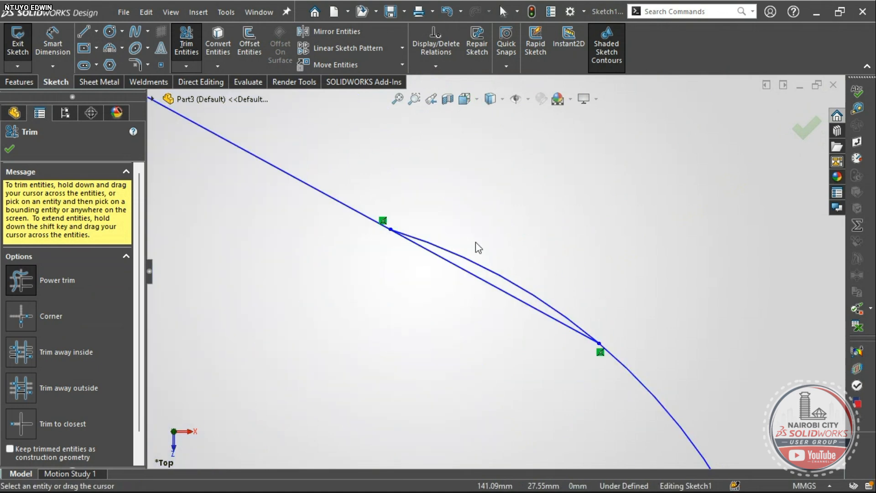
pyautogui.moveTo(482, 274); pyautogui.dragTo(478, 259)
pyautogui.scroll(4, 532, 339)
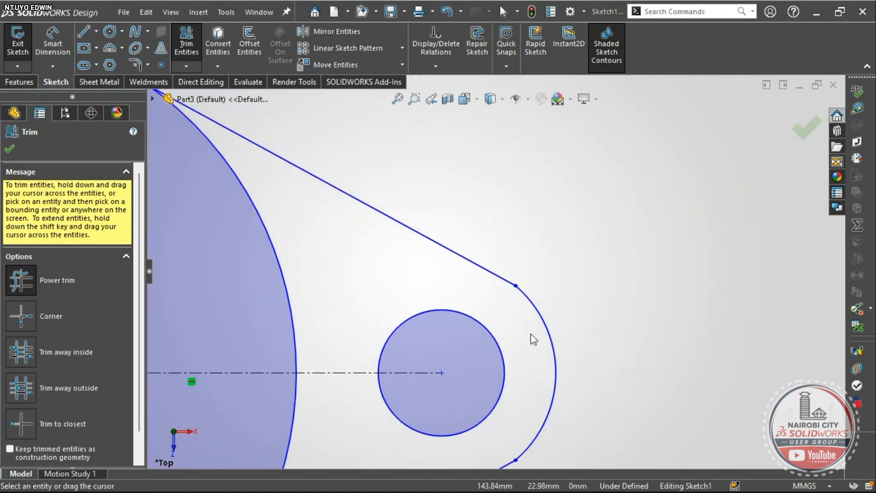
pyautogui.press('Escape')
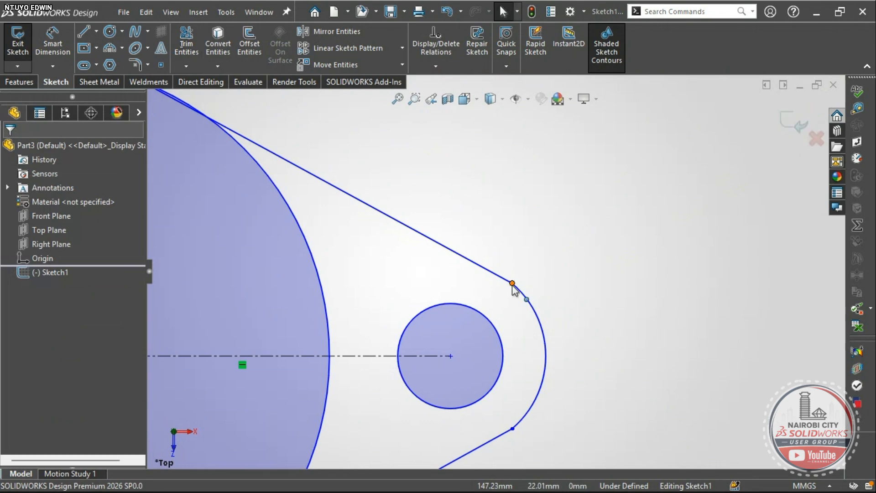
# - Align the two lug-side line endpoints vertically with a Vertical relation
pyautogui.click(512, 283)
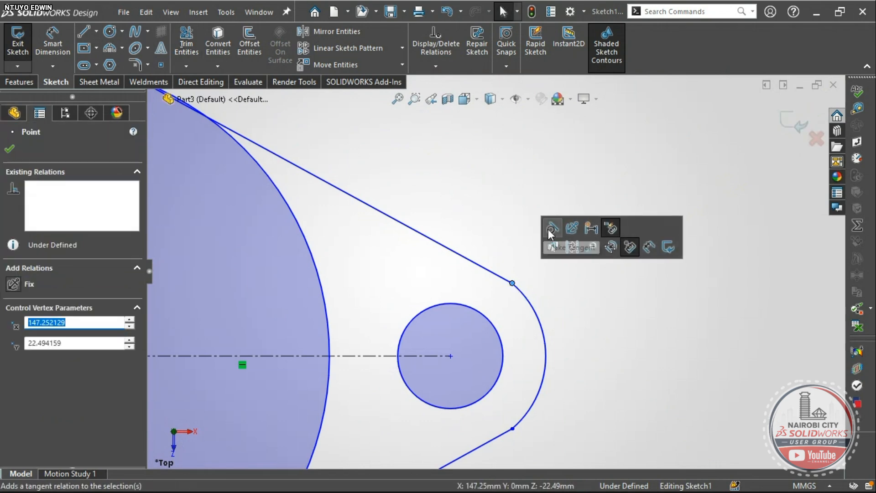
pyautogui.press('Escape')
pyautogui.scroll(3, 502, 260)
pyautogui.scroll(-4, 498, 348)
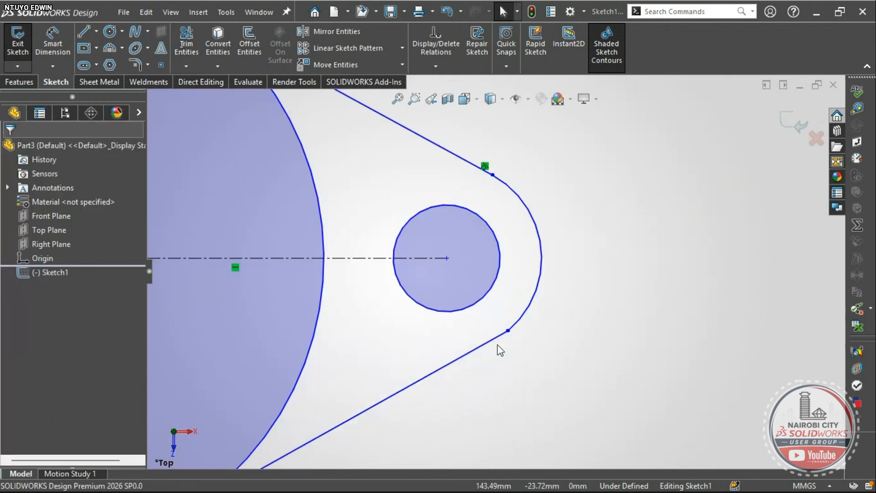
pyautogui.click(509, 325)
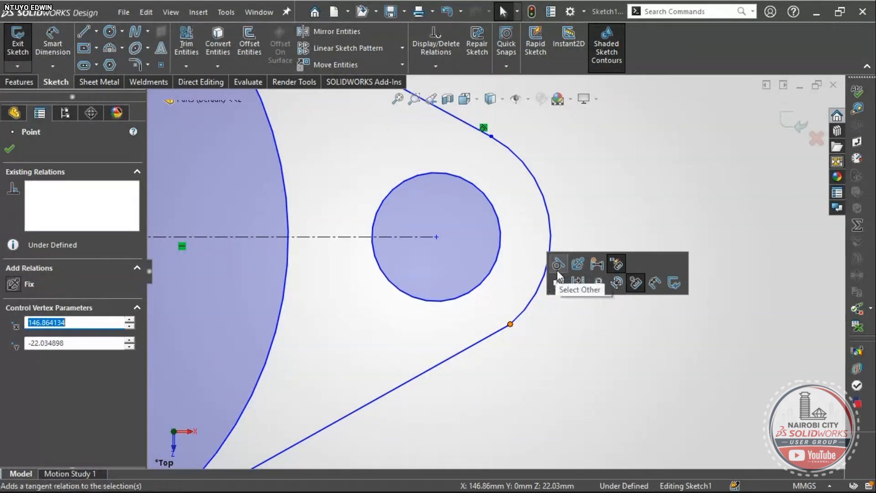
pyautogui.click(532, 377)
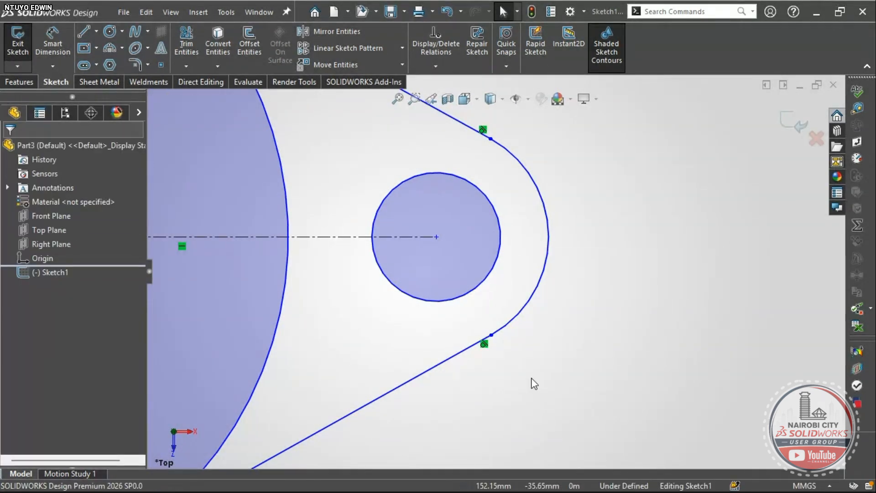
pyautogui.click(491, 336)
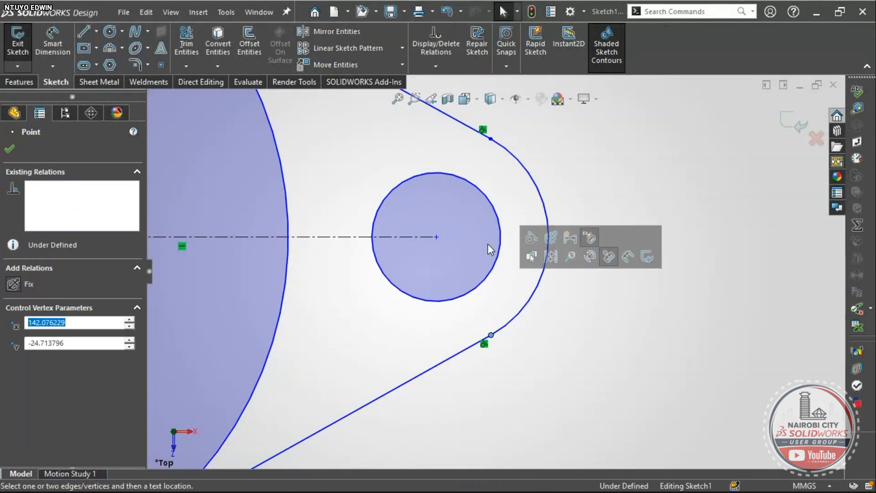
pyautogui.keyDown('ctrl'); pyautogui.click(490, 139); pyautogui.keyUp('ctrl')
pyautogui.click(548, 89)
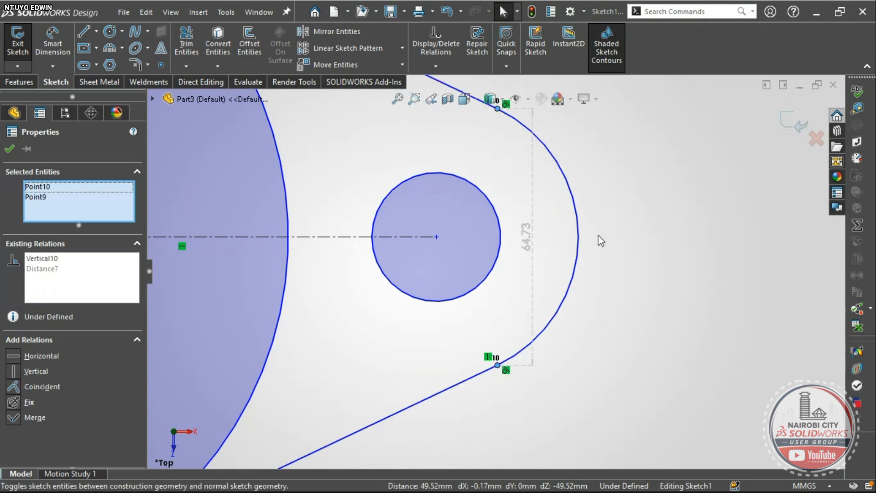
pyautogui.click(658, 295)
# - Make the upper straight edge tangent to the large circle
pyautogui.scroll(6, 642, 343)
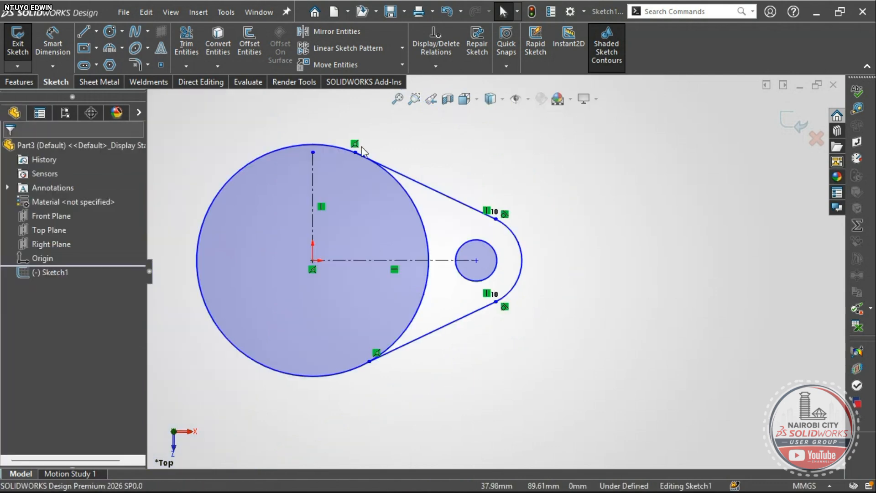
pyautogui.scroll(-4, 360, 149)
pyautogui.scroll(-2, 418, 225)
pyautogui.scroll(-3, 385, 174)
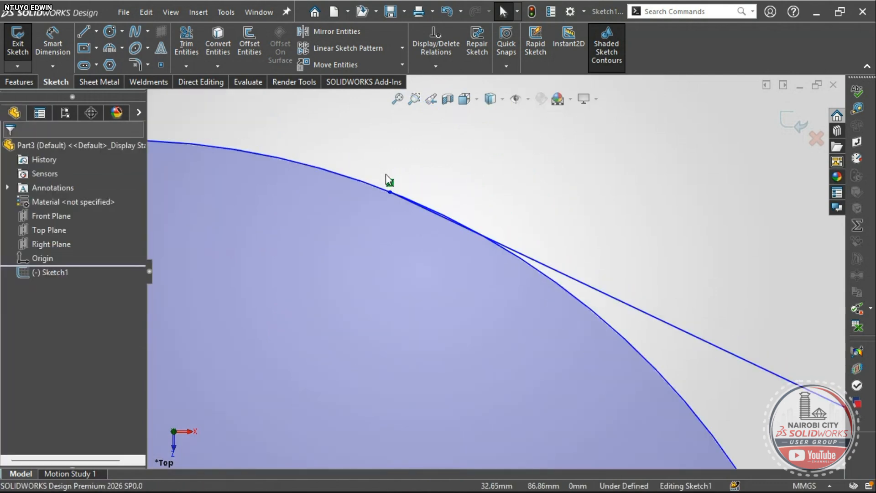
pyautogui.click(612, 324)
pyautogui.click(636, 321)
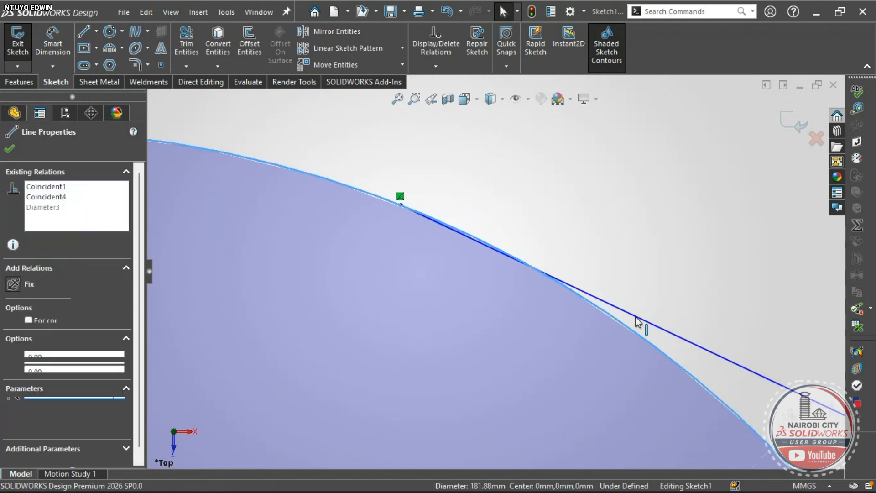
pyautogui.keyDown('ctrl'); pyautogui.click(637, 323); pyautogui.keyUp('ctrl')
pyautogui.click(675, 260)
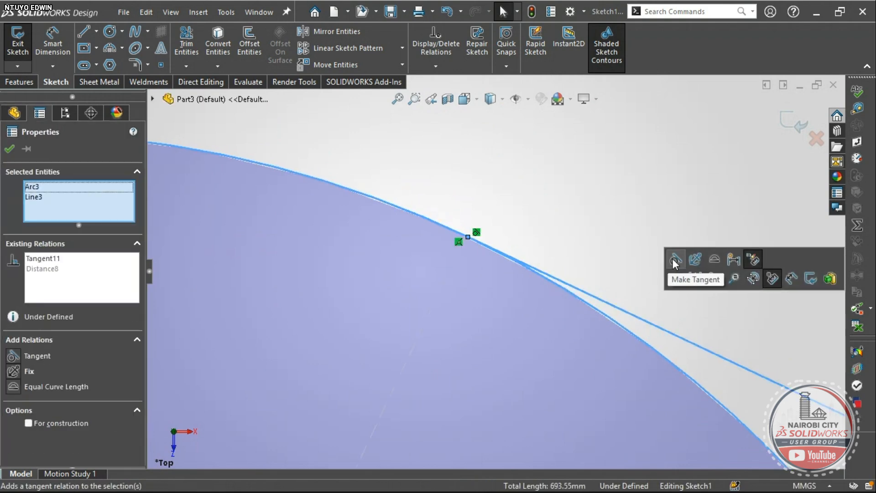
pyautogui.scroll(10, 473, 245)
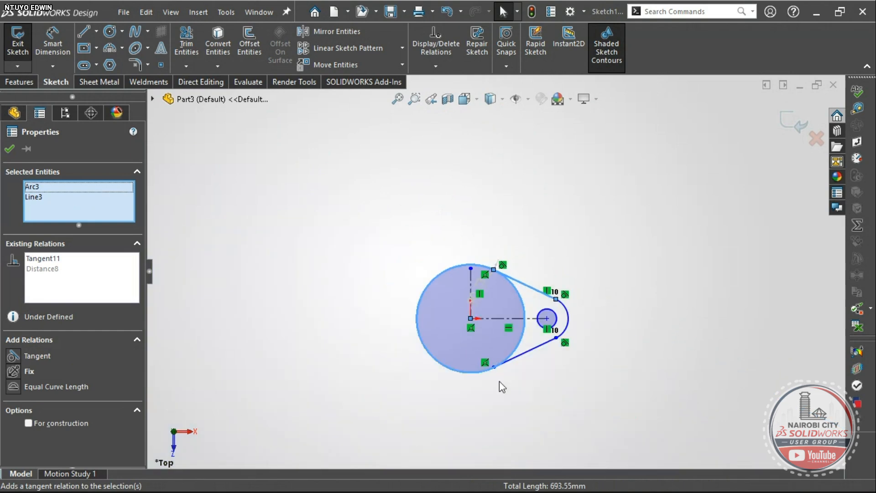
pyautogui.click(499, 381)
# - Make the lower straight edge tangent to the large circle and fit the sketch in view
pyautogui.scroll(-10, 496, 346)
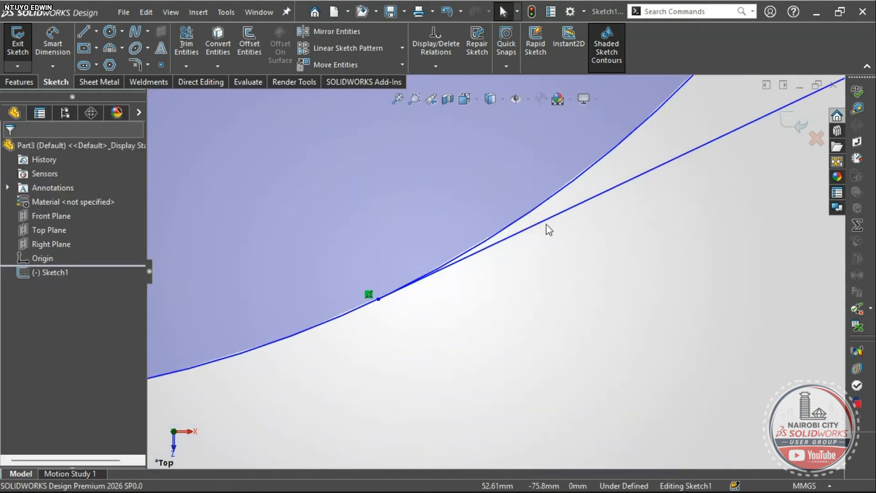
pyautogui.click(548, 222)
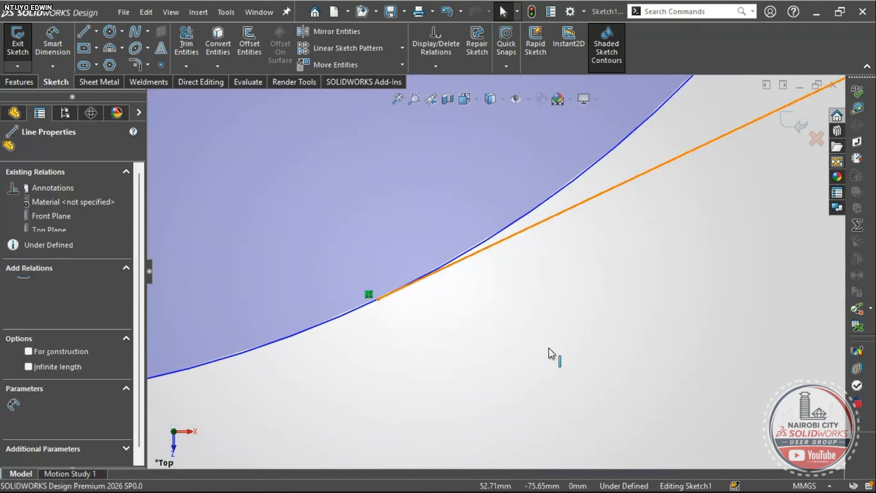
pyautogui.click(535, 213)
pyautogui.keyDown('ctrl'); pyautogui.click(543, 220); pyautogui.keyUp('ctrl')
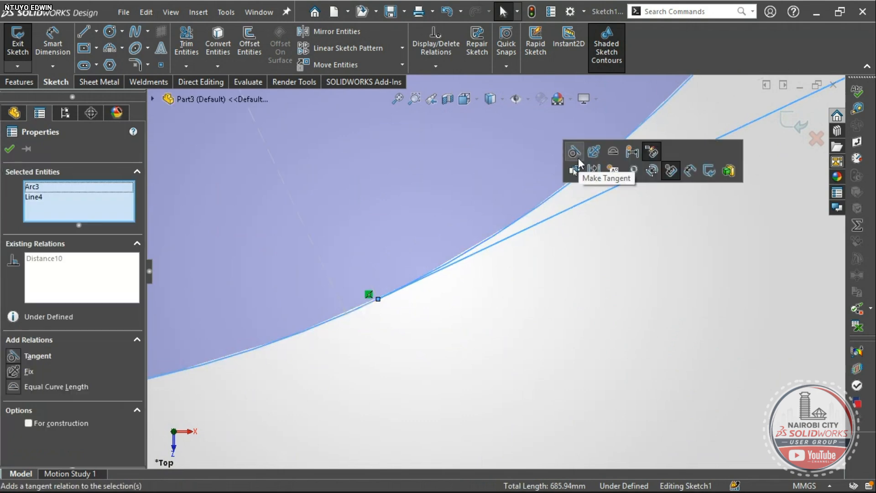
pyautogui.click(577, 155)
pyautogui.press('f')
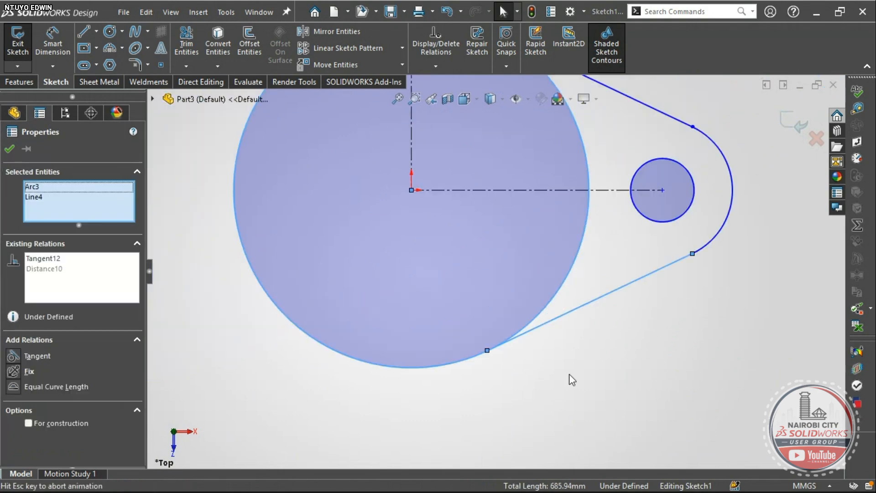
# - Dimension the distance from the vertical centerline to the small circle's centre as 100
pyautogui.click(609, 420)
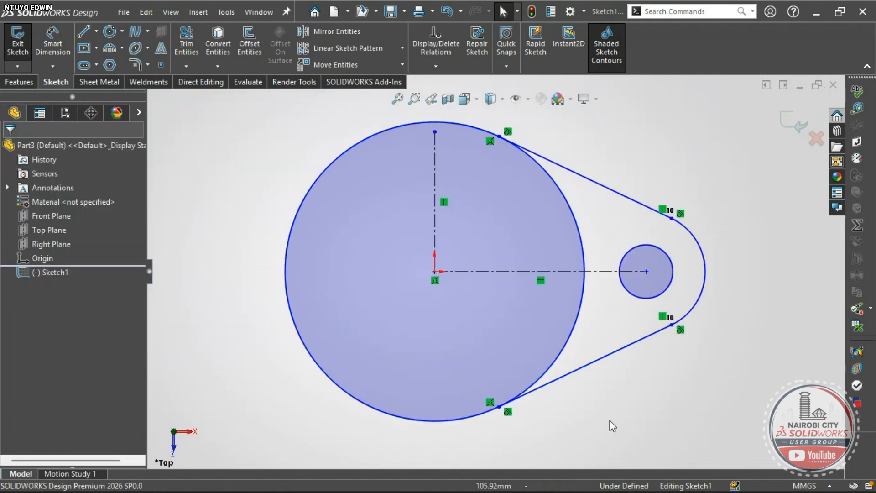
pyautogui.click(56, 49)
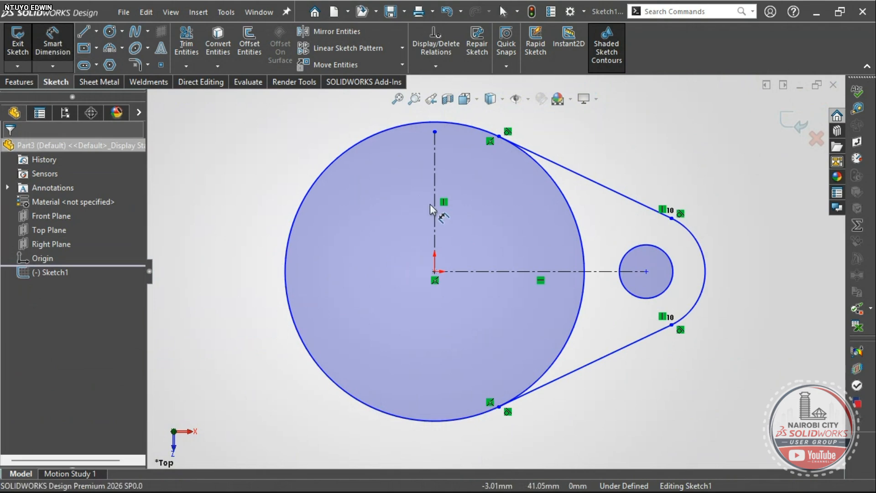
pyautogui.click(435, 201)
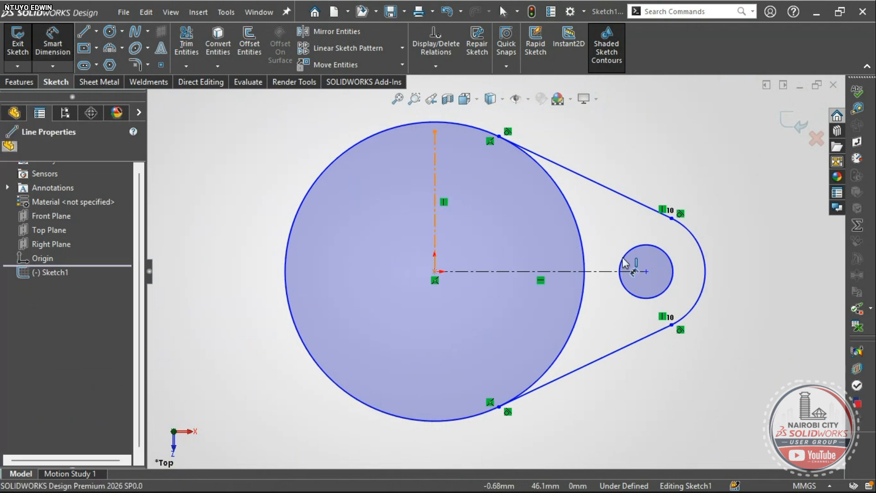
pyautogui.click(667, 253)
pyautogui.scroll(3, 663, 269)
pyautogui.click(539, 407)
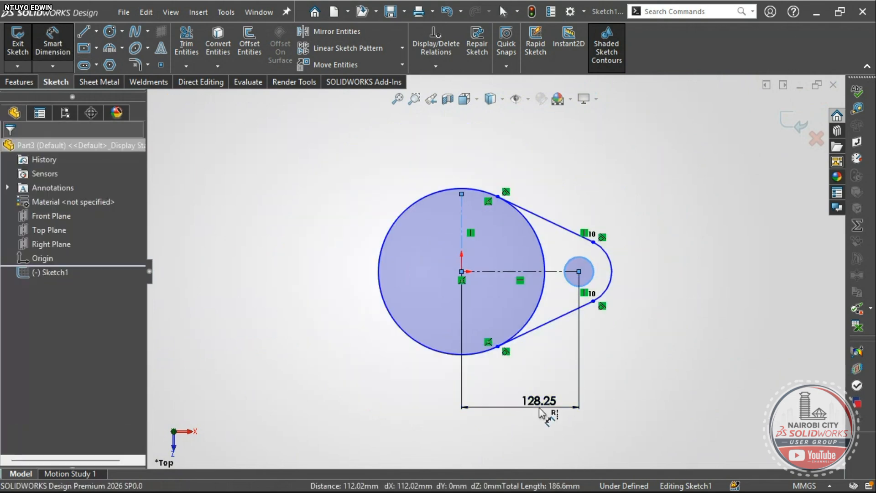
pyautogui.write('100')
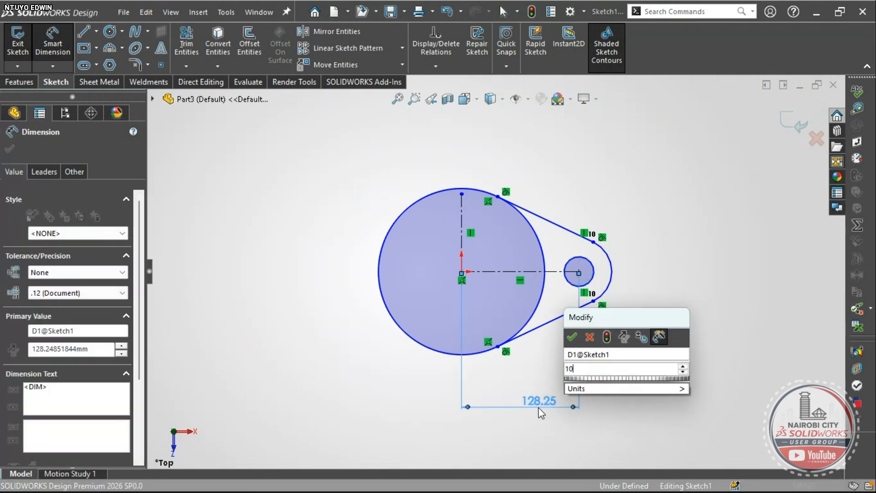
pyautogui.press('Return')
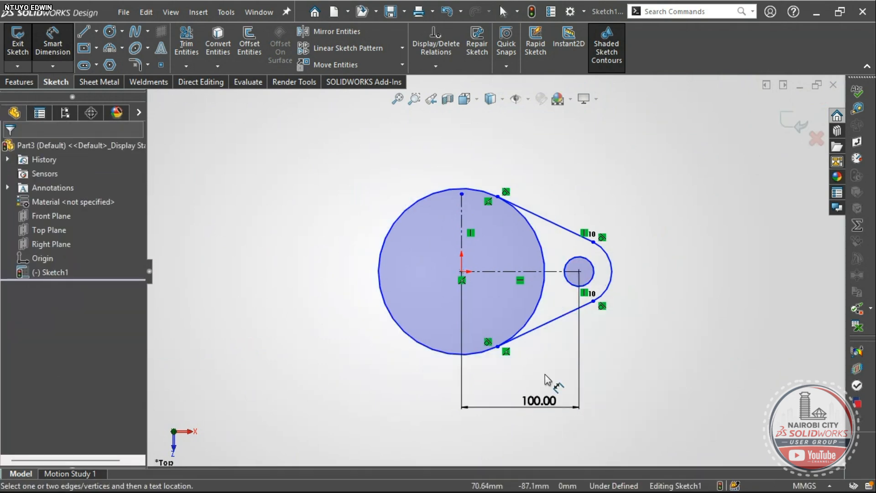
pyautogui.scroll(-2, 538, 381)
# - Give the lug's end arc an R20 radius, checking the value against the exercise PDF
pyautogui.hotkey('alt', 'Tab')
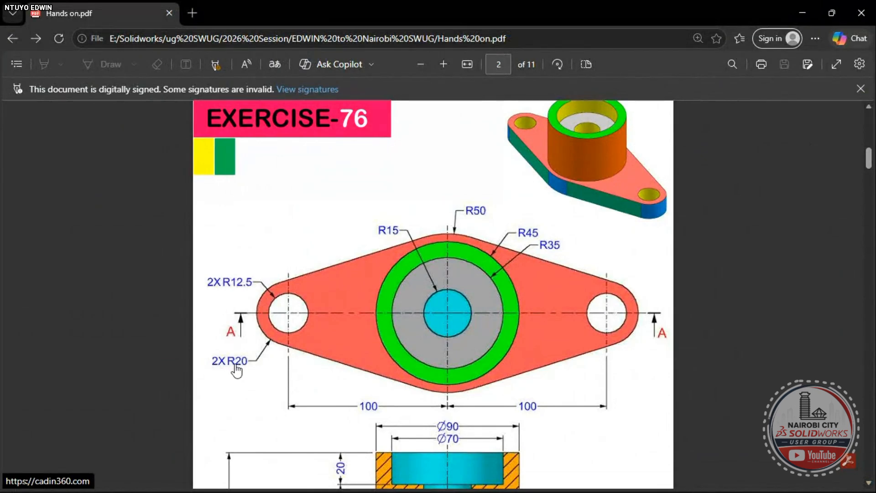
pyautogui.hotkey('alt', 'Tab')
pyautogui.click(636, 214)
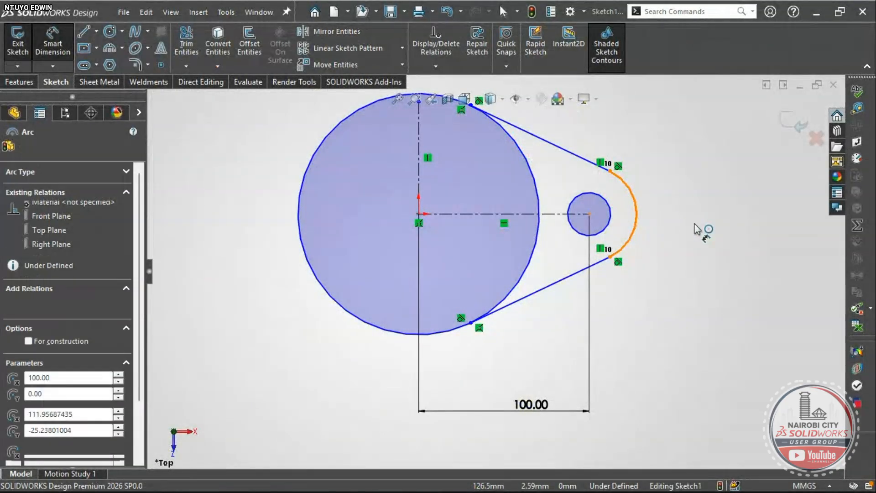
pyautogui.click(697, 229)
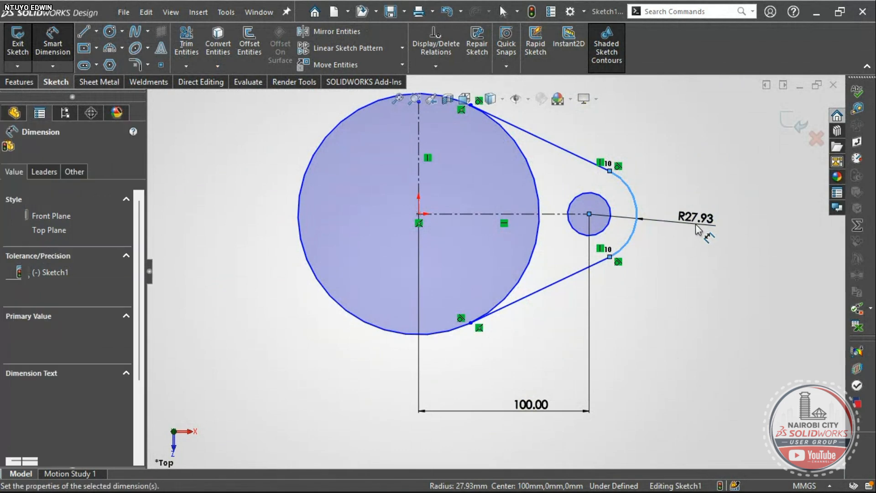
pyautogui.write('20')
pyautogui.press('Return')
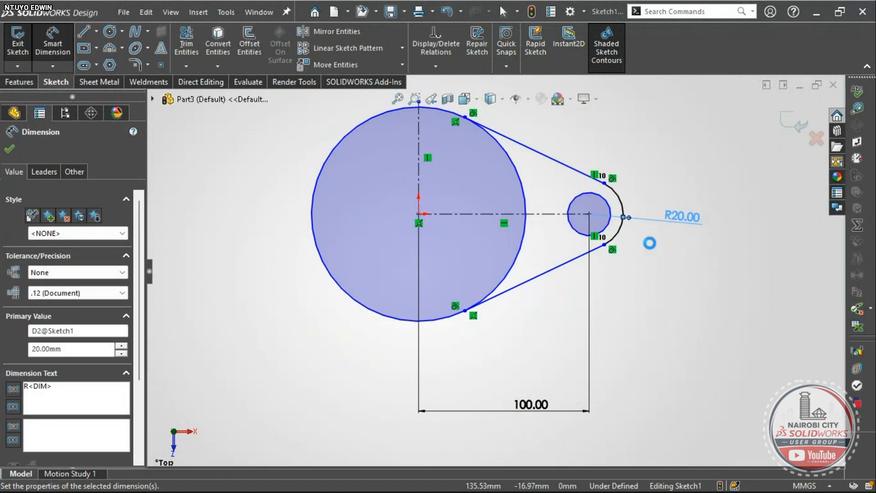
pyautogui.hotkey('alt', 'Tab')
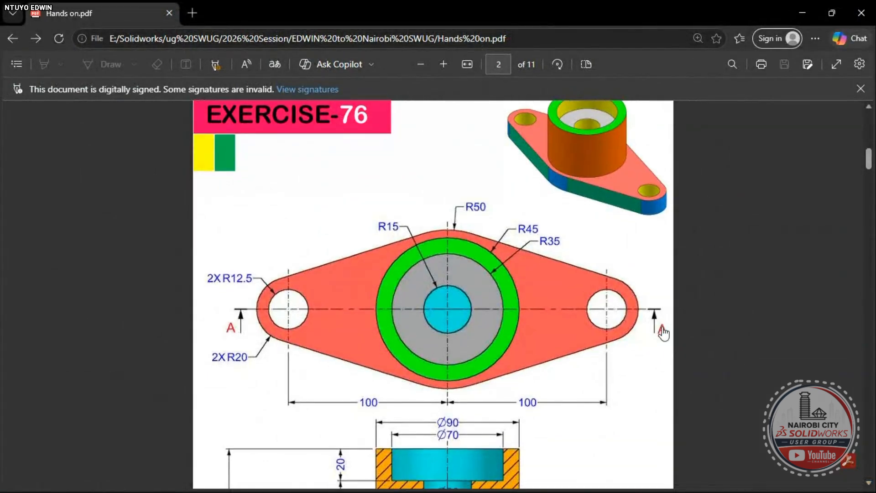
pyautogui.scroll(-4, 660, 331)
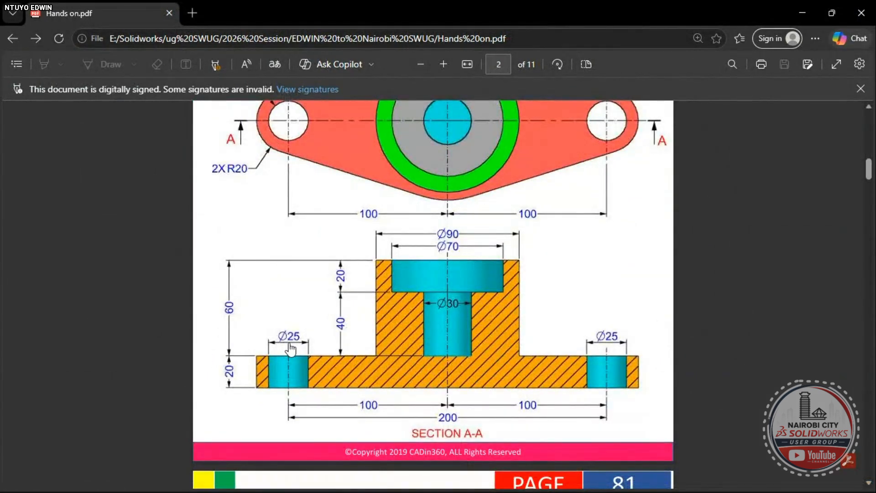
pyautogui.scroll(4, 317, 346)
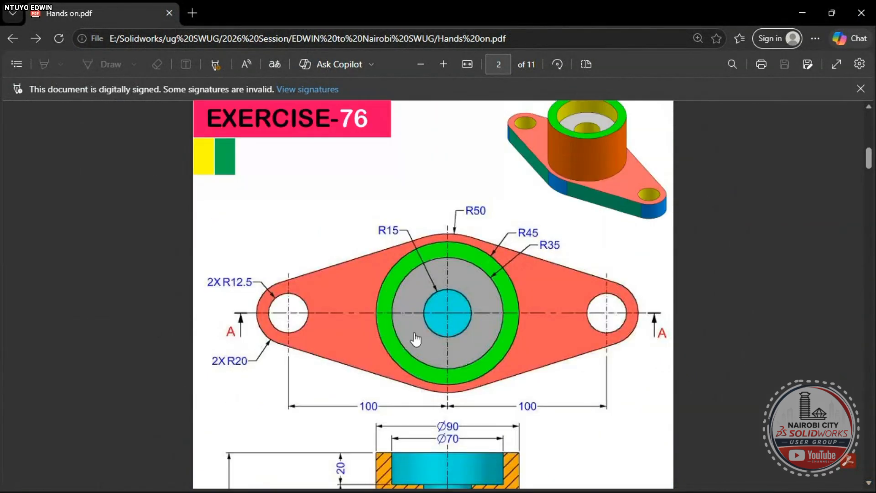
pyautogui.hotkey('alt', 'Tab')
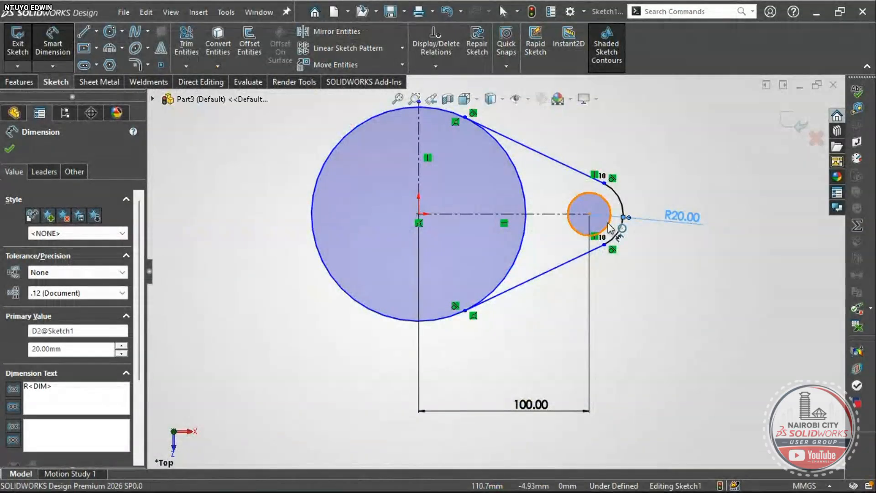
# - Dimension the small hole circle at Ø25 and accept the dimension
pyautogui.click(608, 223)
pyautogui.click(679, 280)
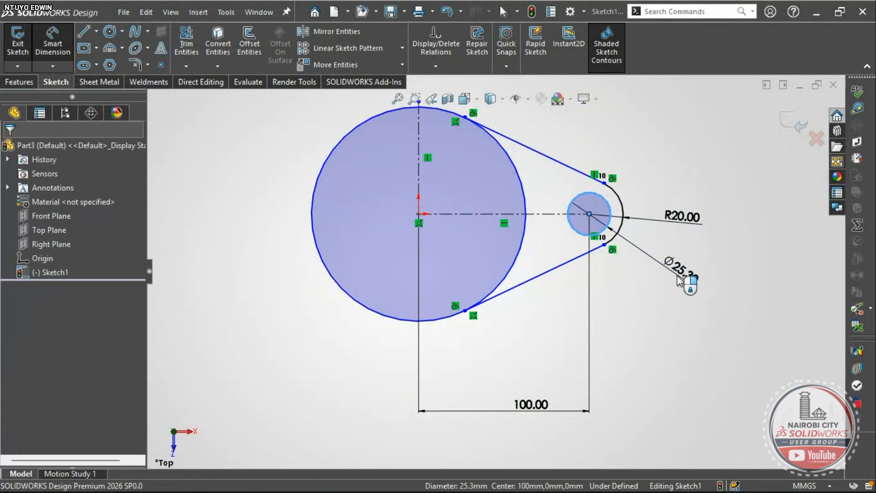
pyautogui.write('25')
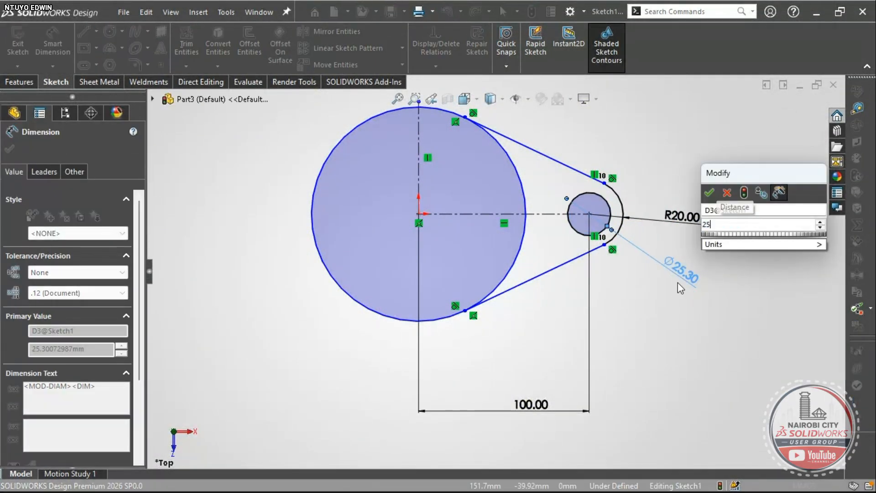
pyautogui.press('Return')
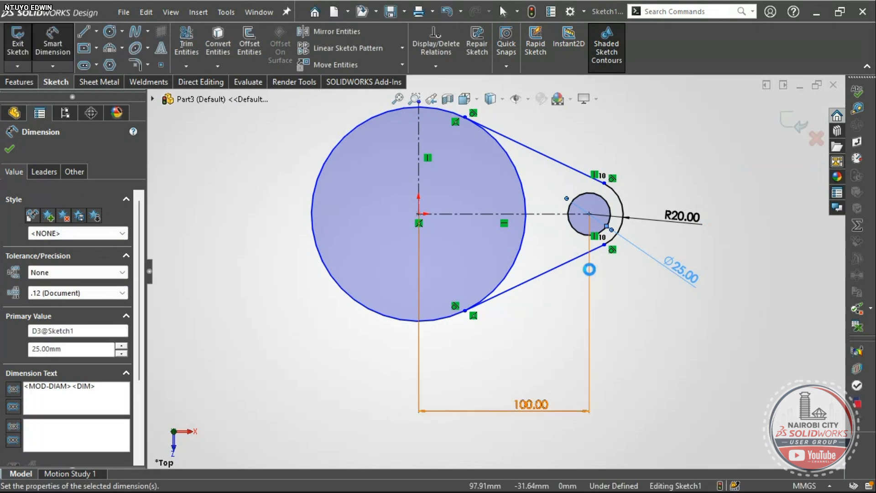
pyautogui.click(631, 319)
pyautogui.scroll(-3, 609, 293)
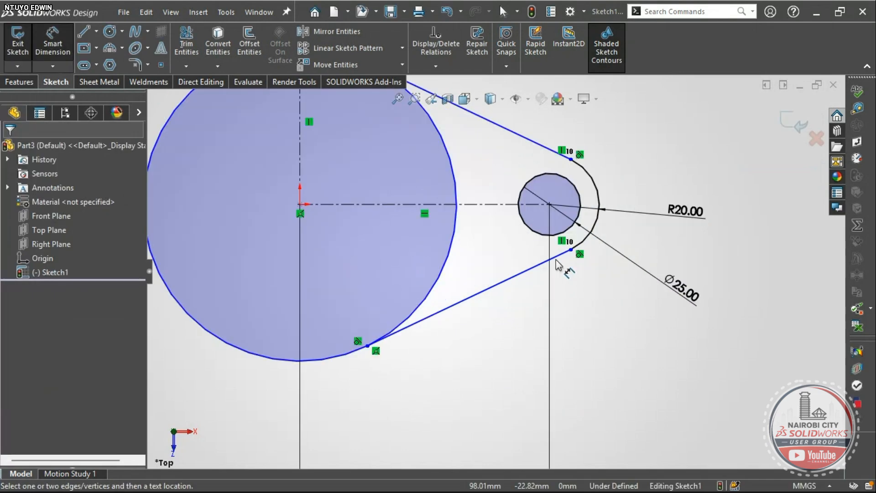
pyautogui.scroll(3, 557, 264)
pyautogui.scroll(1, 479, 256)
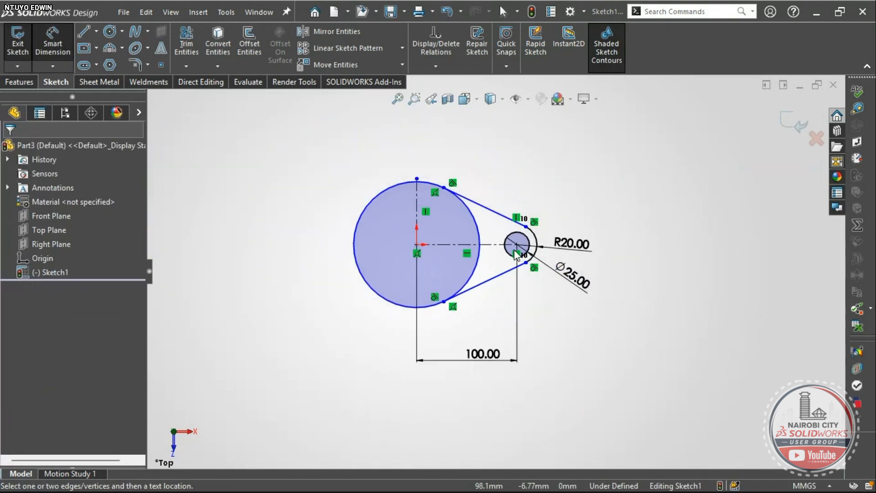
pyautogui.scroll(-2, 515, 251)
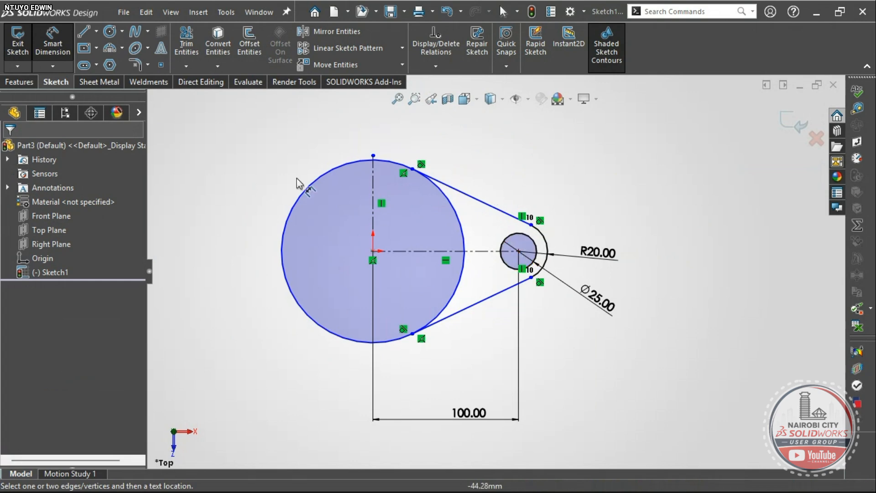
pyautogui.scroll(2, 412, 292)
pyautogui.click(421, 197)
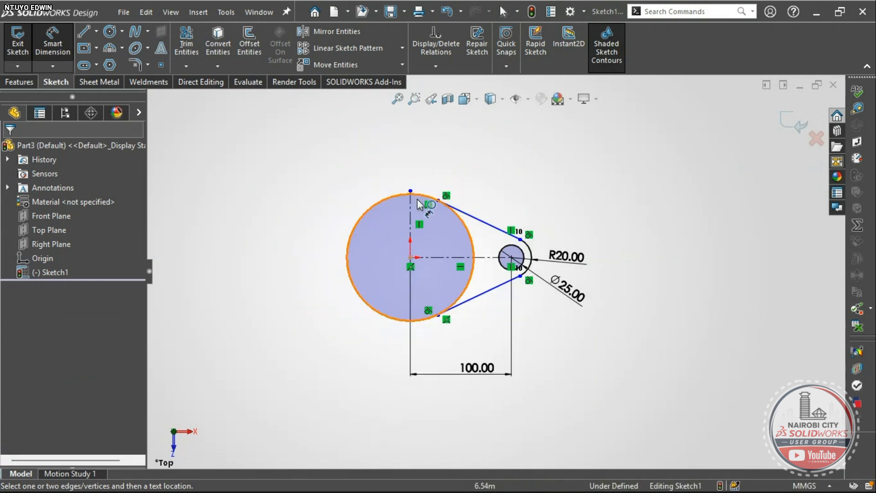
# - Select the right lug's small hole, R20 arc and tangent lines for mirroring, excluding both centerlines and the big circle
pyautogui.click(328, 35)
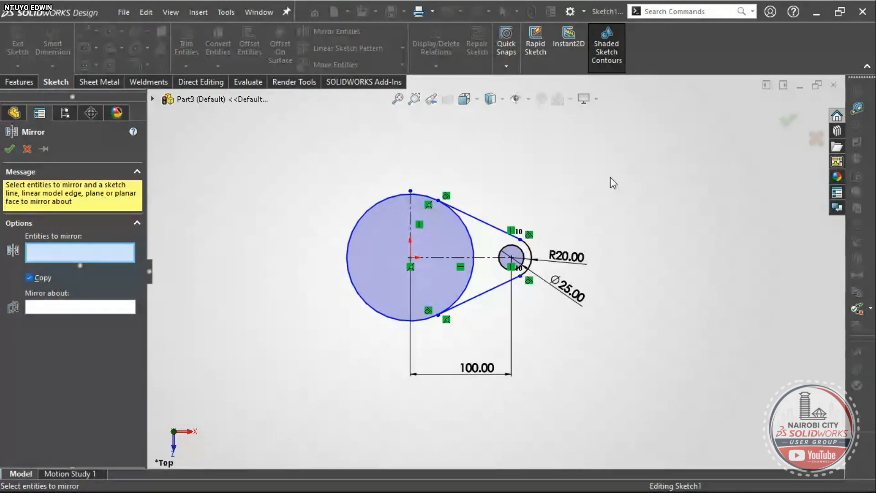
pyautogui.moveTo(609, 177)
pyautogui.mouseDown()
pyautogui.moveTo(540, 308)
pyautogui.moveTo(348, 343)
pyautogui.moveTo(338, 356)
pyautogui.mouseUp()
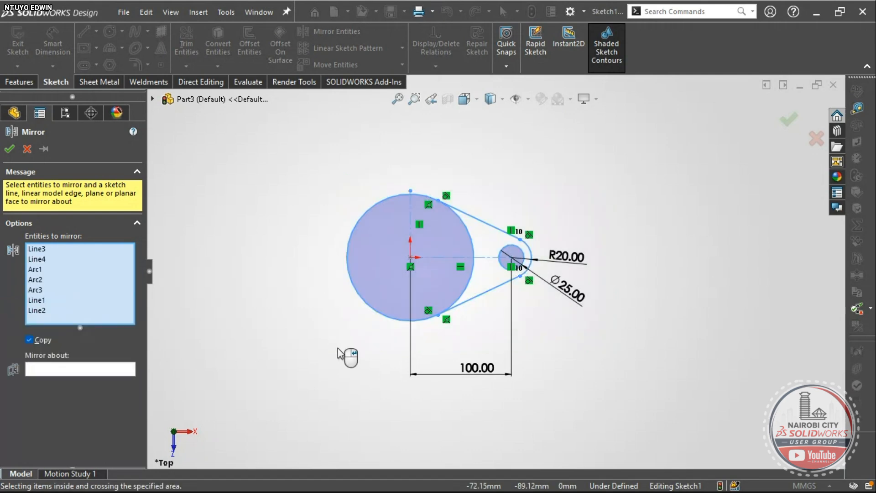
pyautogui.scroll(-3, 473, 318)
pyautogui.scroll(3, 473, 316)
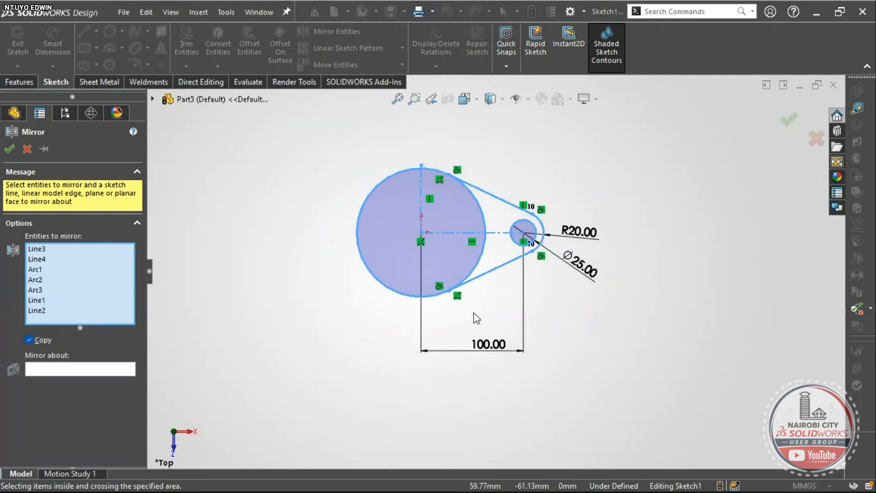
pyautogui.scroll(-3, 456, 185)
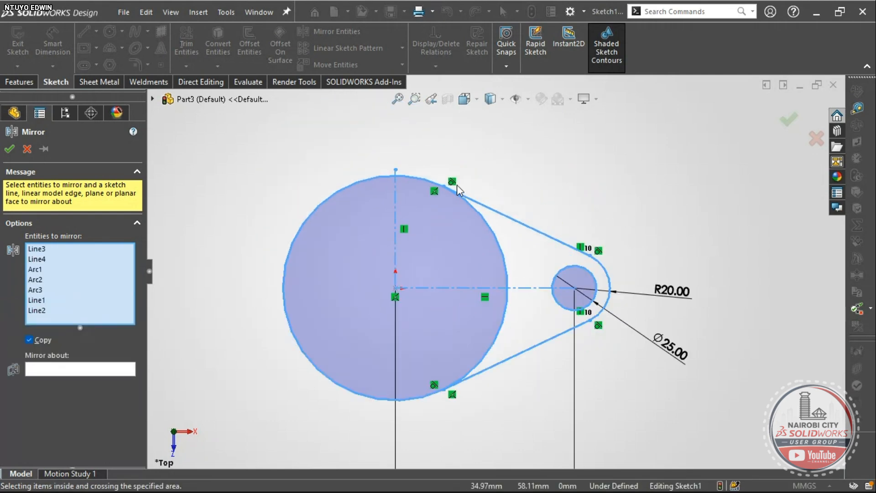
pyautogui.click(395, 210)
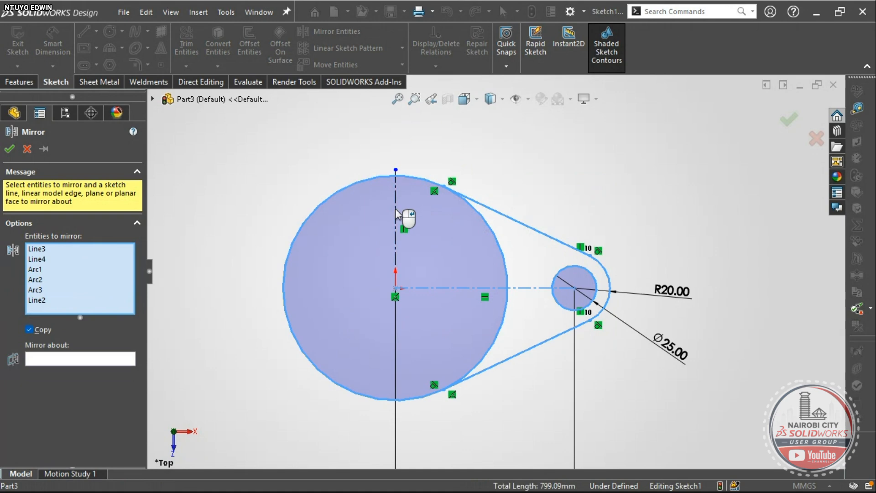
pyautogui.click(444, 286)
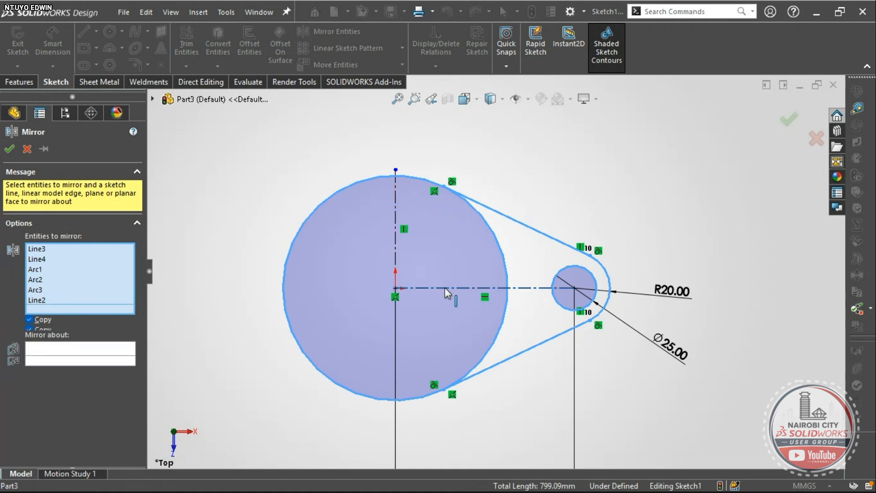
pyautogui.click(493, 237)
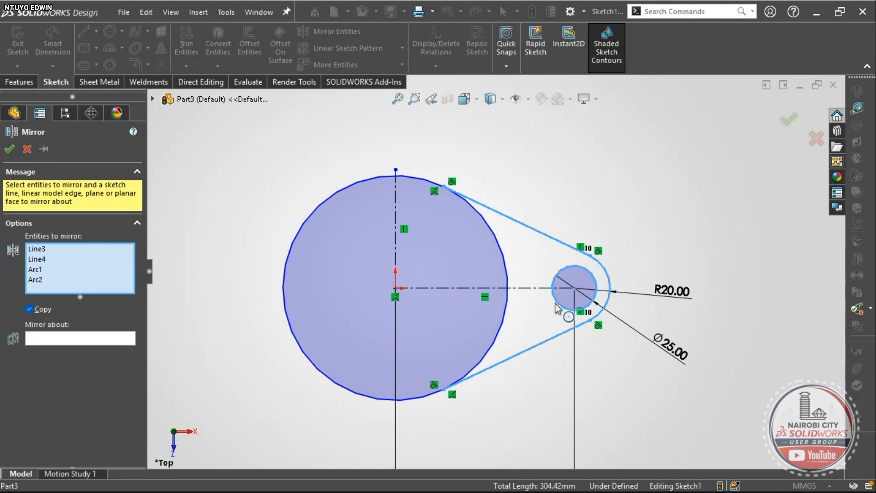
# - Mirror the selected lug geometry about the vertical centerline (Line1) to create the left lug
pyautogui.click(80, 340)
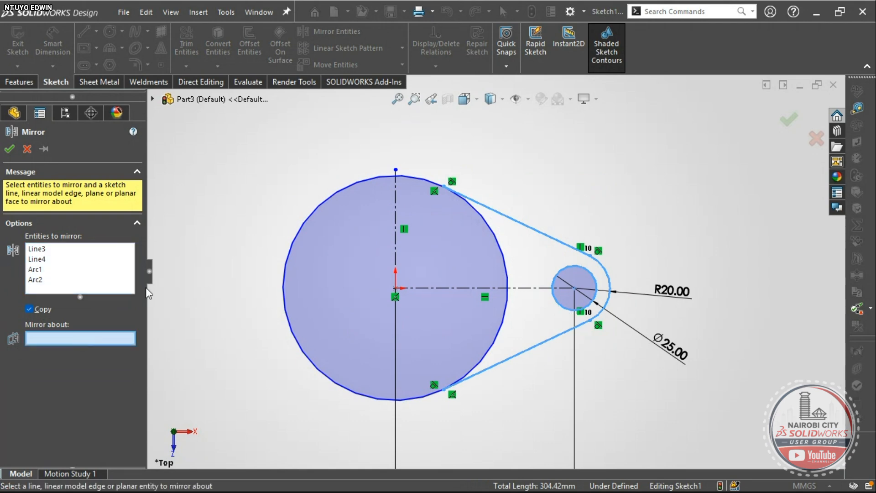
pyautogui.click(395, 232)
pyautogui.scroll(3, 463, 273)
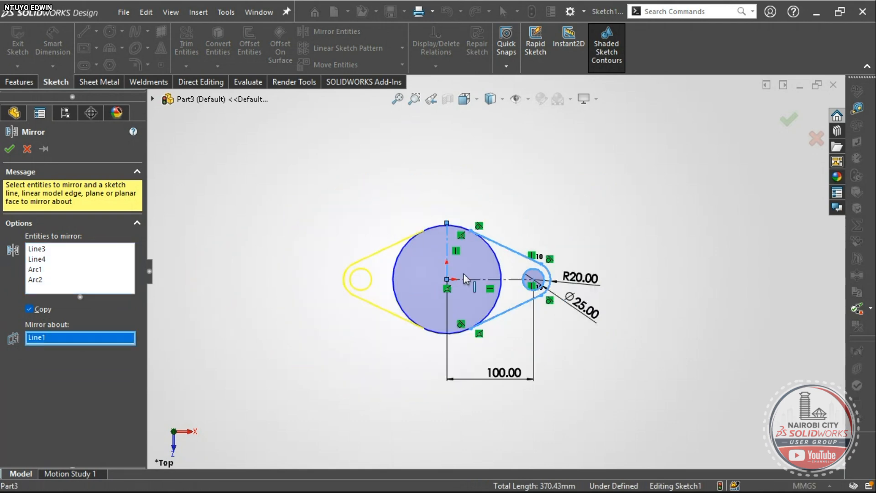
pyautogui.scroll(-3, 464, 278)
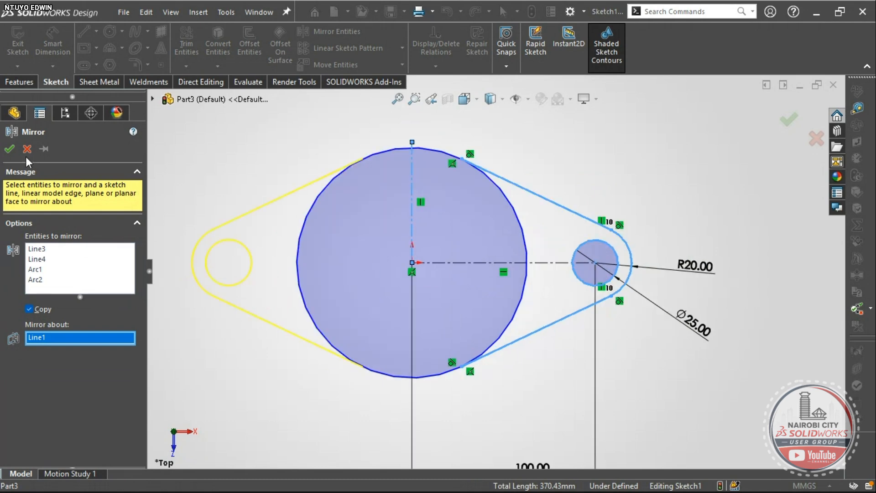
pyautogui.click(9, 149)
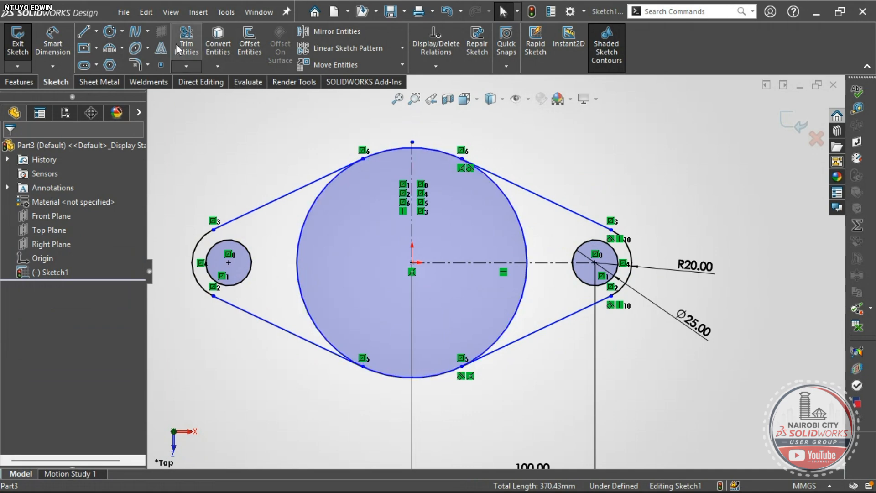
# - Start Trim Entities in Trim to closest mode, keeping trimmed entities as construction
pyautogui.click(188, 66)
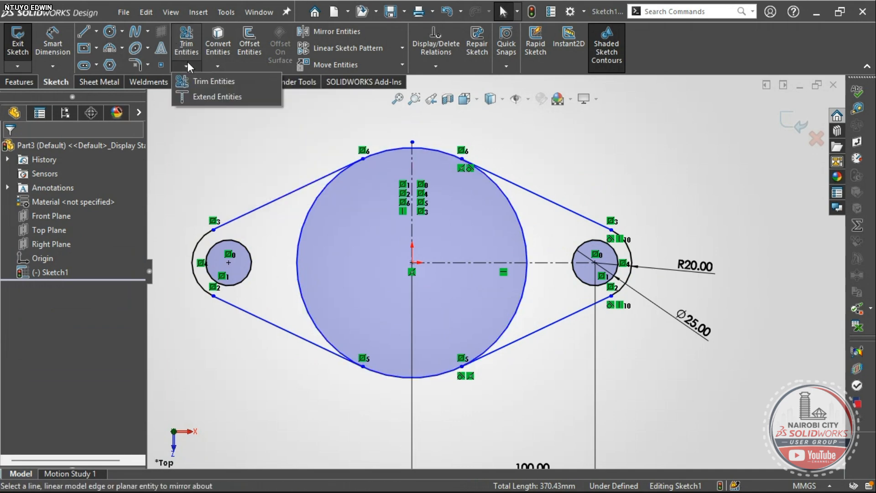
pyautogui.click(193, 76)
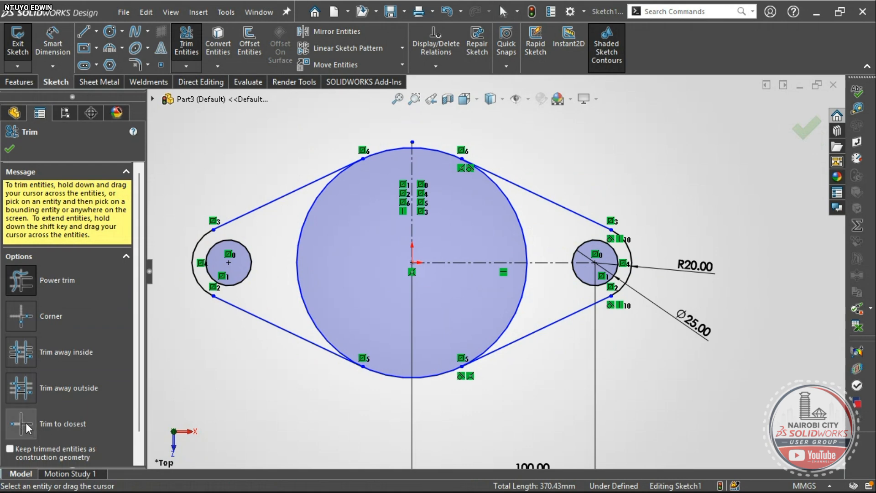
pyautogui.scroll(-1, 26, 422)
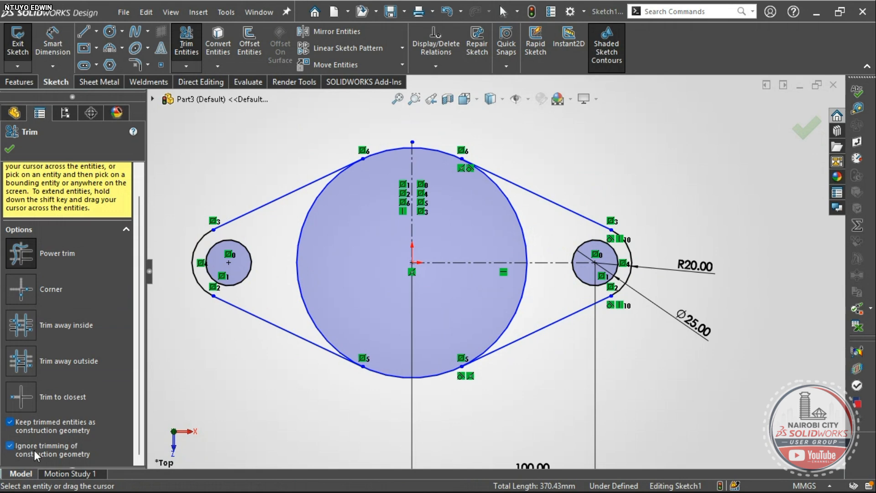
pyautogui.scroll(-2, 361, 228)
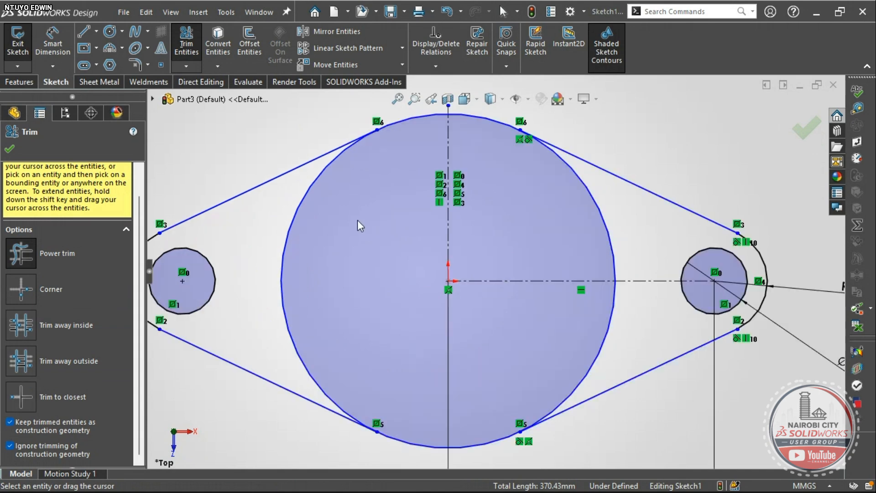
pyautogui.click(25, 397)
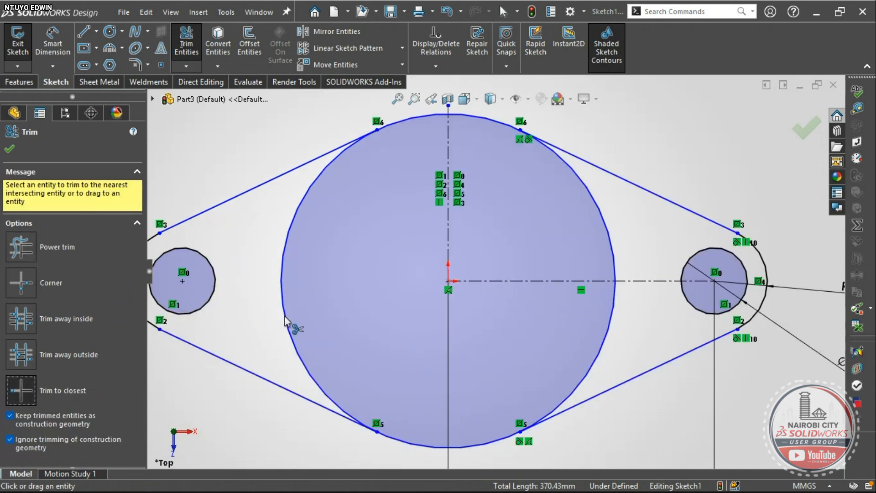
# - Trim the large circle's left arc and upper and lower right arcs into construction geometry
pyautogui.click(289, 238)
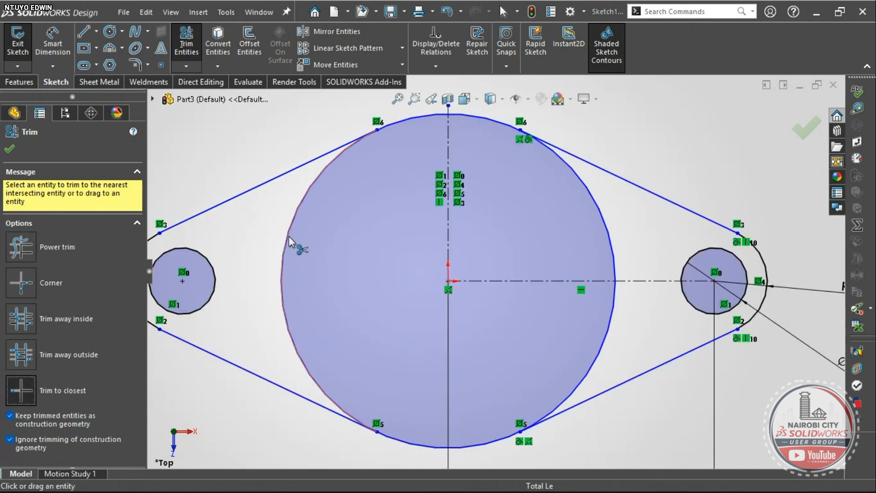
pyautogui.click(288, 237)
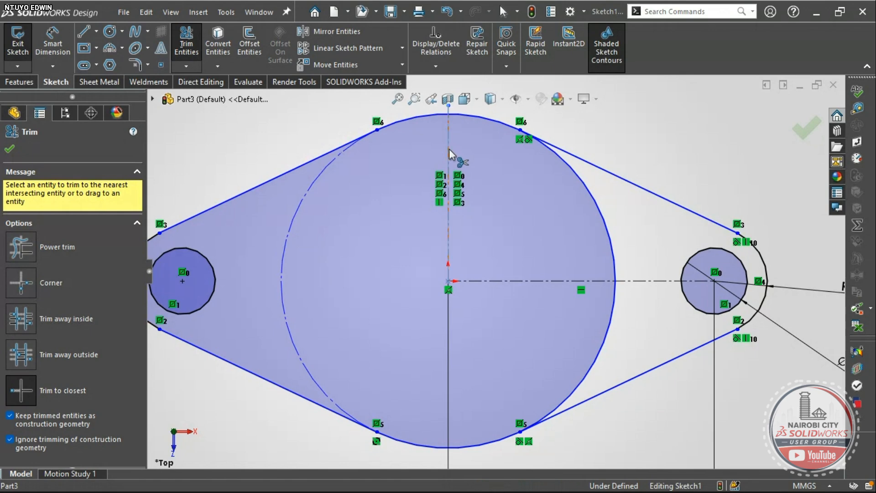
pyautogui.click(601, 215)
pyautogui.scroll(3, 587, 300)
pyautogui.scroll(-4, 577, 316)
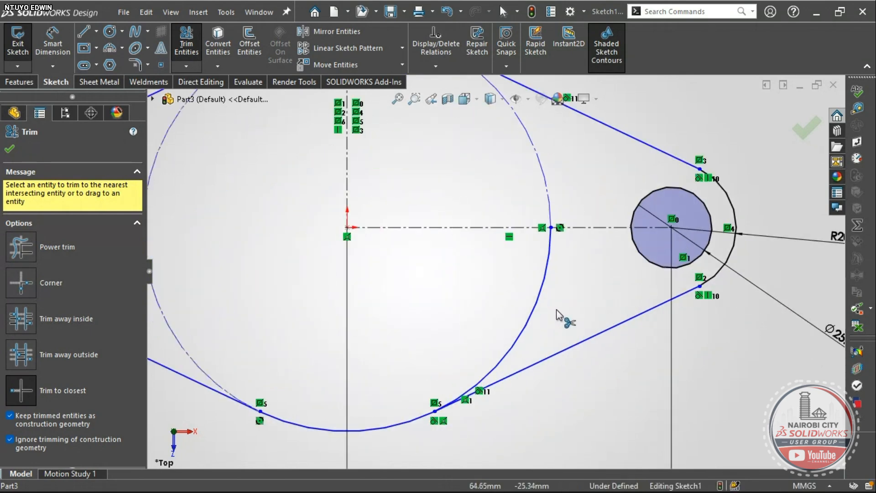
pyautogui.click(541, 290)
pyautogui.scroll(4, 541, 314)
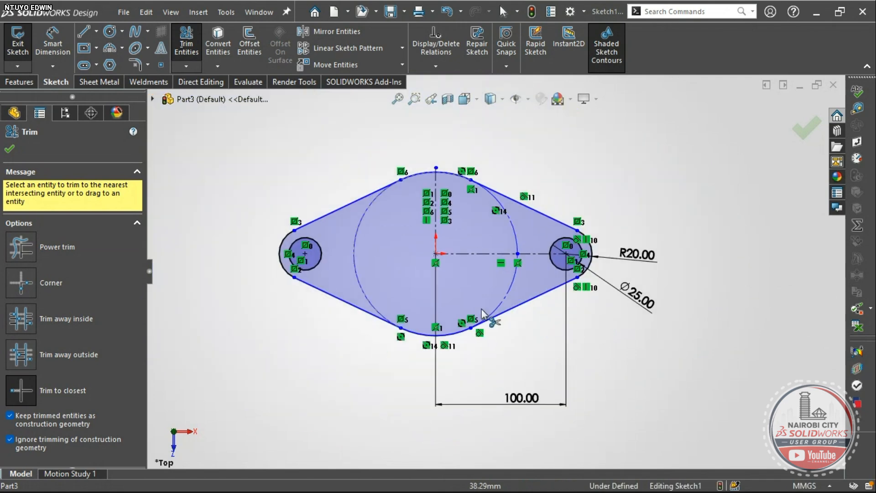
pyautogui.scroll(-2, 504, 197)
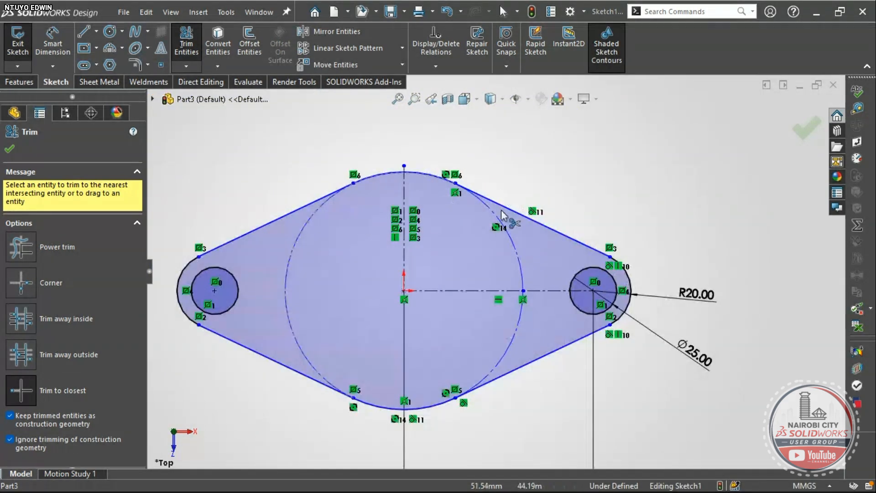
# - Dimension the top arc with an R50 radius, fully defining Sketch1
pyautogui.click(58, 44)
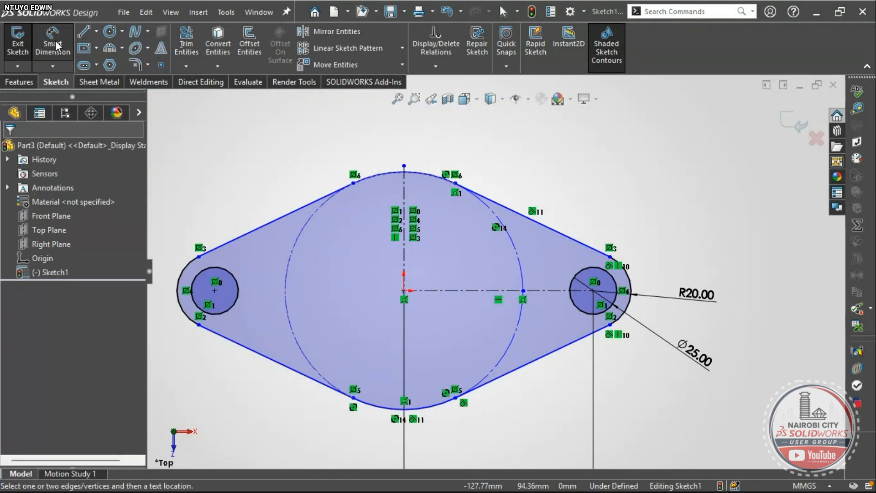
pyautogui.hotkey('alt', 'Tab')
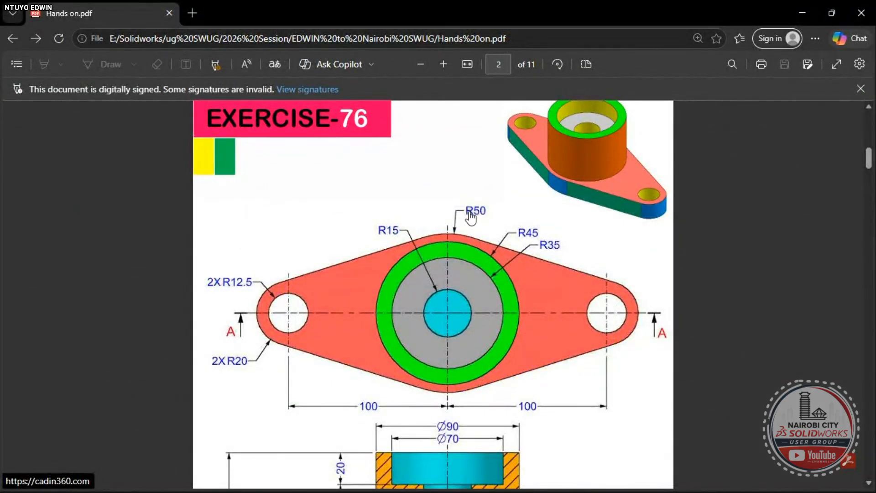
pyautogui.hotkey('alt', 'Tab')
pyautogui.click(429, 197)
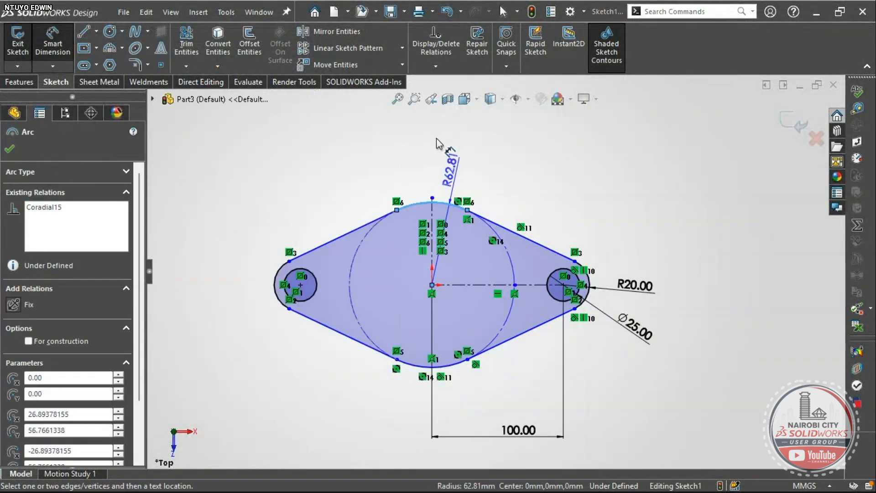
pyautogui.click(456, 145)
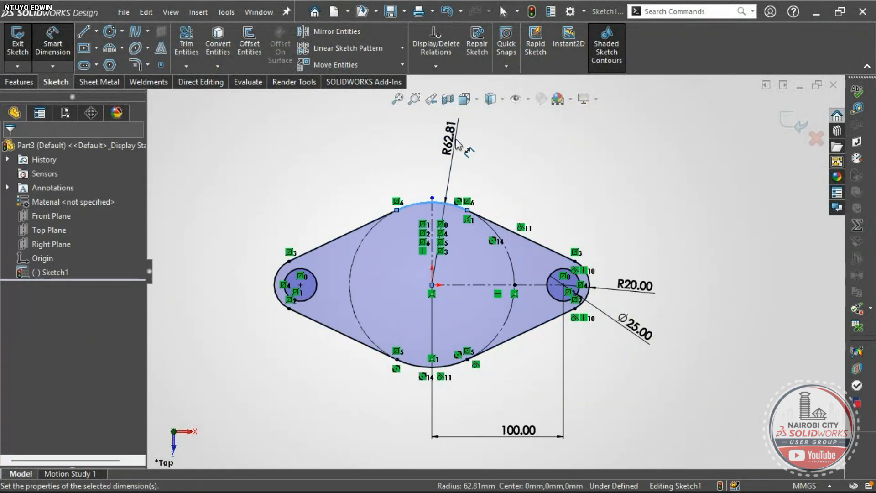
pyautogui.write('50')
pyautogui.press('Return')
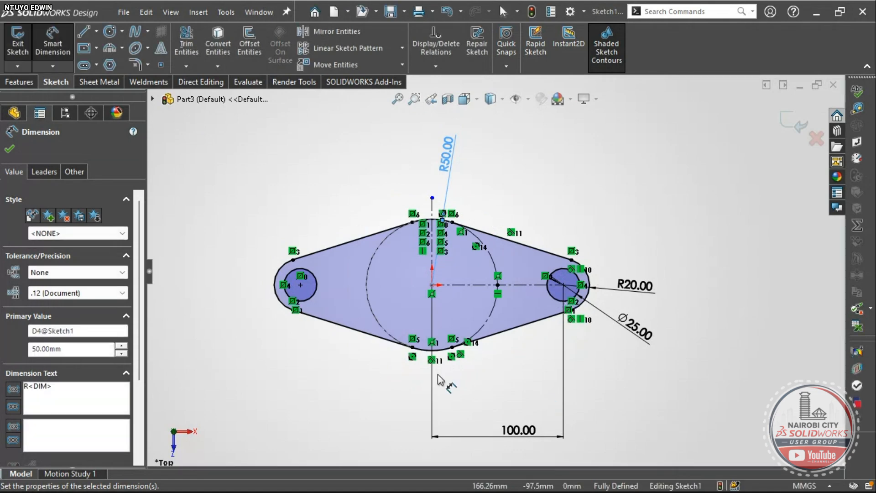
# - Start an Extruded Boss/Base from the S shortcut toolbar
pyautogui.scroll(-3, 436, 319)
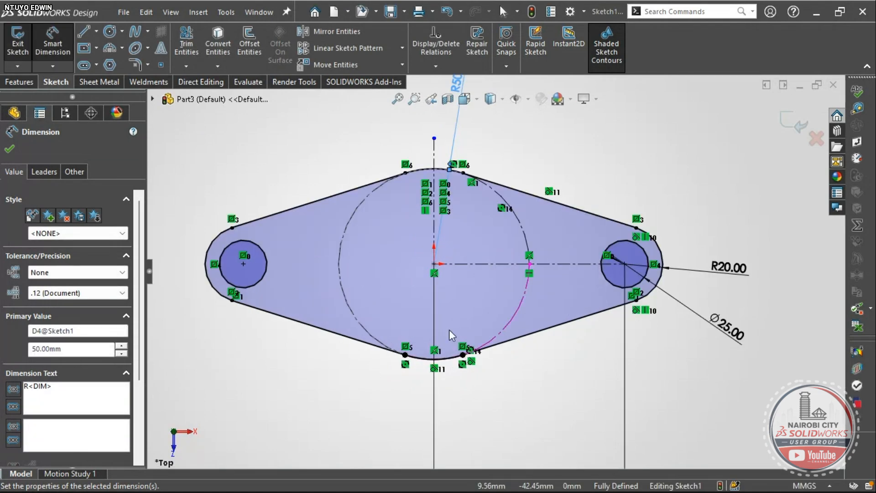
pyautogui.scroll(3, 493, 273)
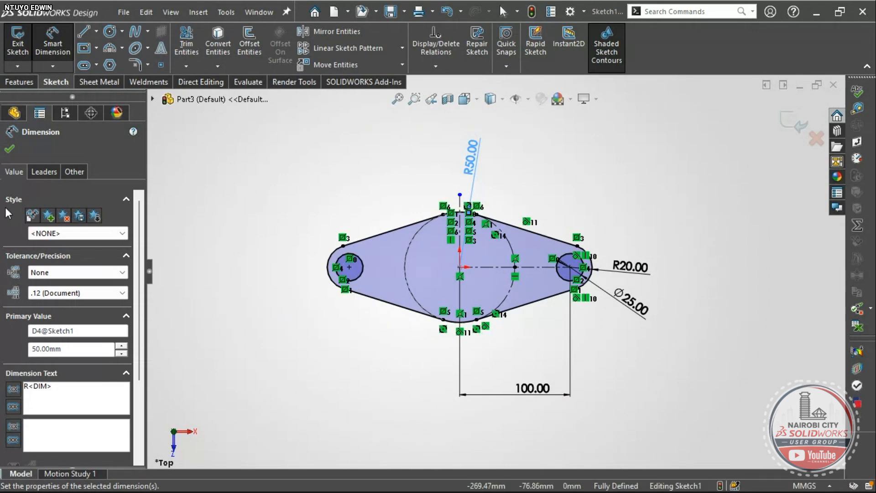
pyautogui.press('s')
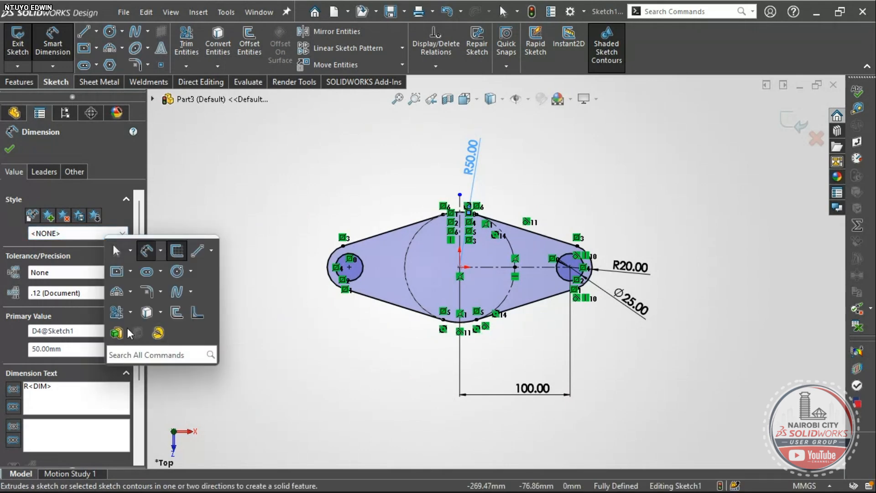
pyautogui.click(114, 337)
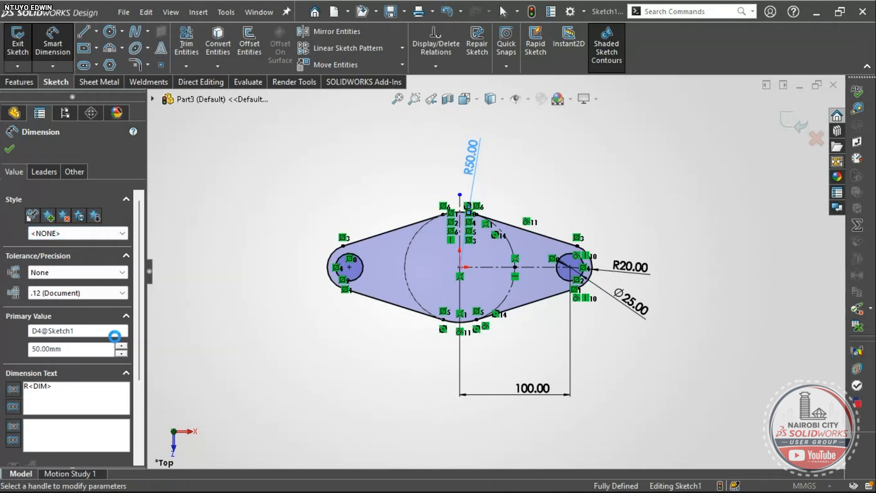
# - Extrude Sketch1 20 mm Blind in one direction to form the solid lugged plate with two holes
pyautogui.write('20')
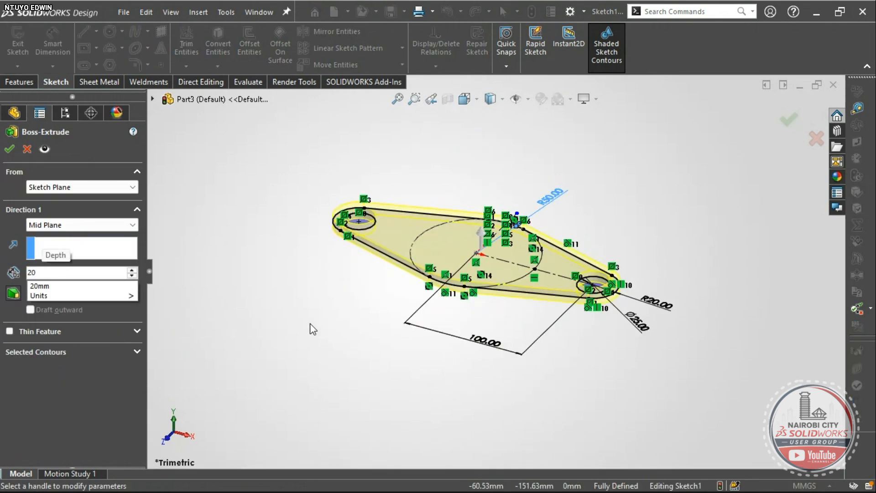
pyautogui.scroll(2, 417, 252)
pyautogui.scroll(-5, 406, 247)
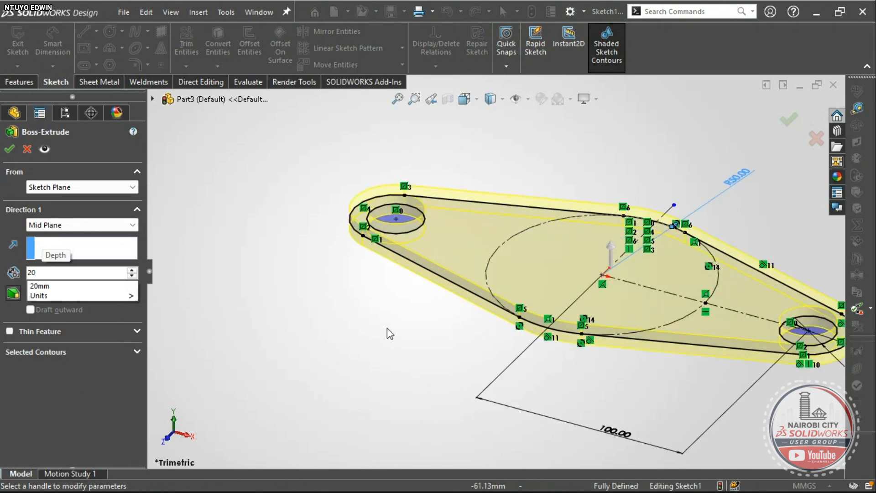
pyautogui.scroll(2, 438, 315)
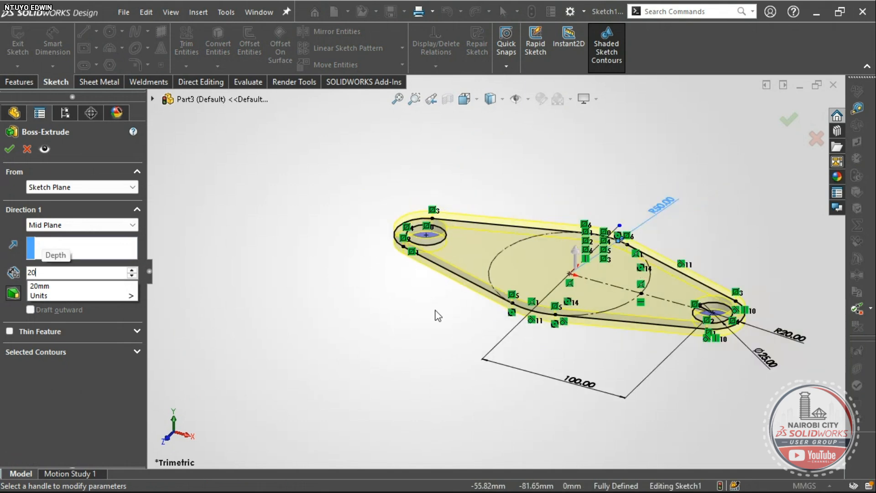
pyautogui.press('Return')
pyautogui.scroll(-1, 411, 360)
pyautogui.moveTo(406, 363); pyautogui.dragTo(375, 317, button='right')
pyautogui.scroll(-2, 338, 274)
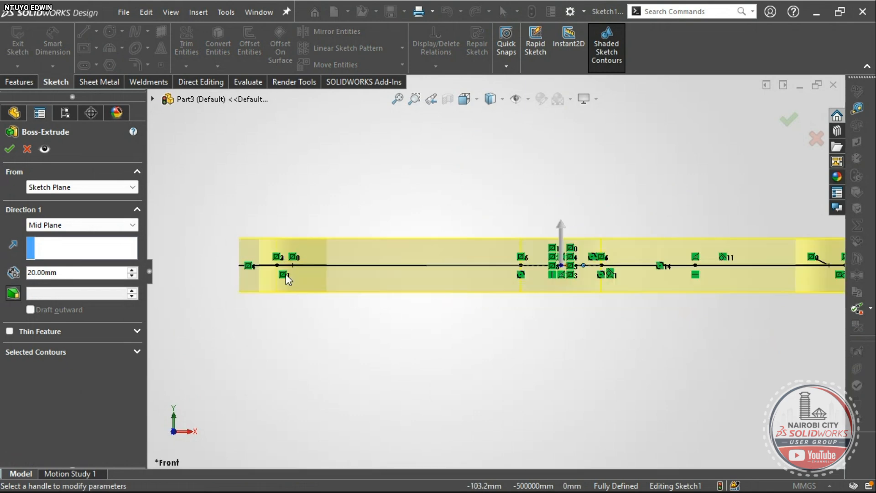
pyautogui.click(74, 226)
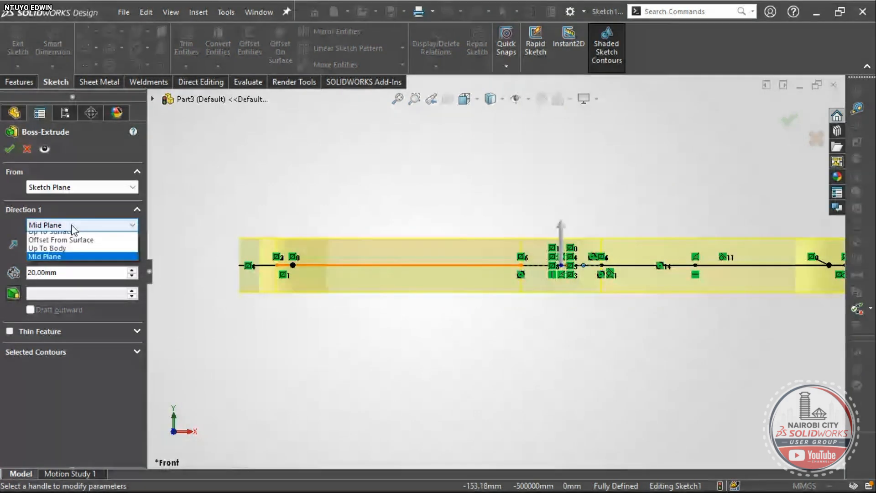
pyautogui.click(41, 235)
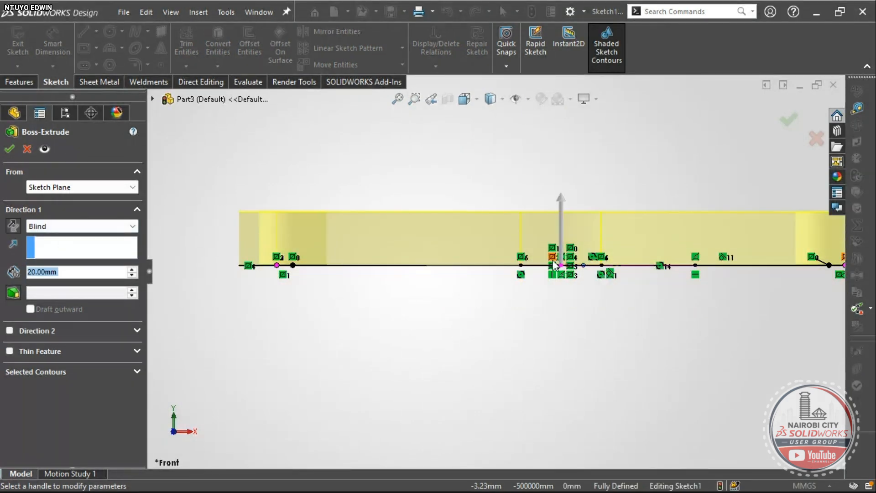
pyautogui.scroll(2, 456, 269)
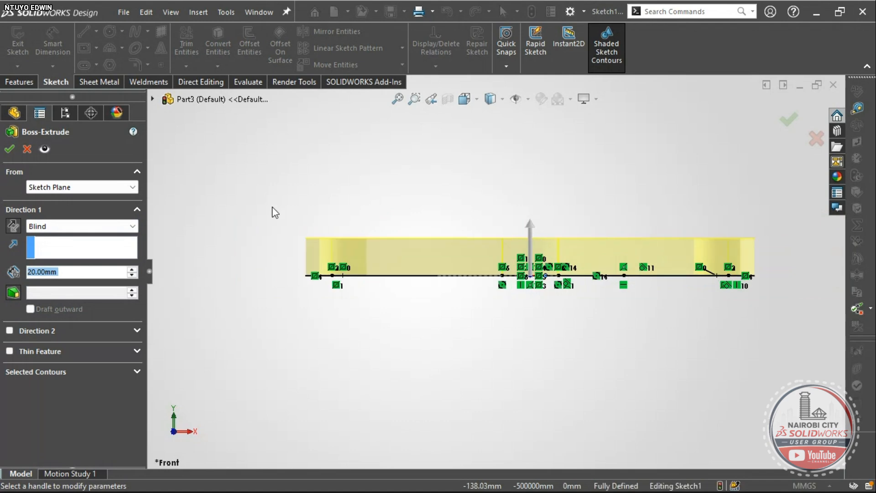
pyautogui.click(10, 150)
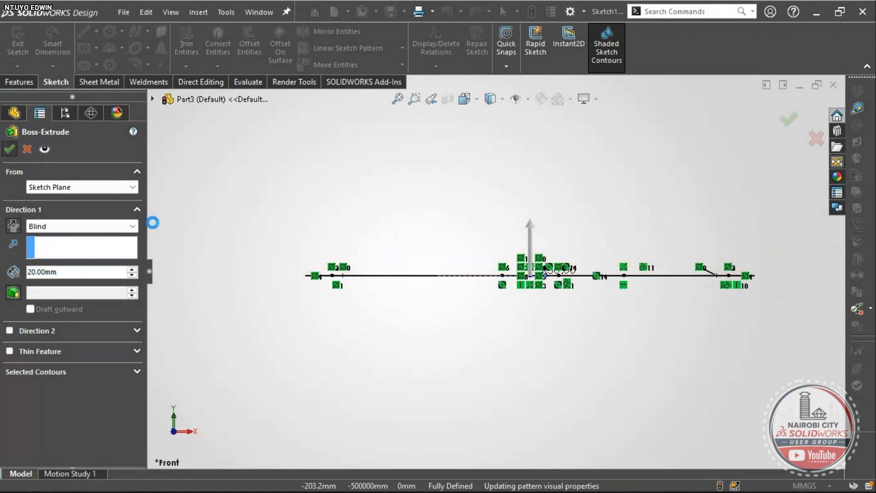
pyautogui.moveTo(297, 367); pyautogui.dragTo(323, 316, button='right')
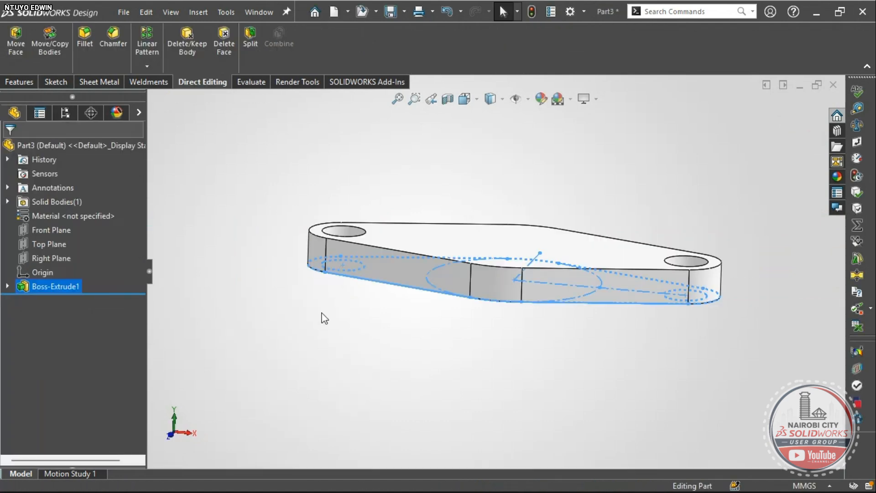
pyautogui.click(494, 395)
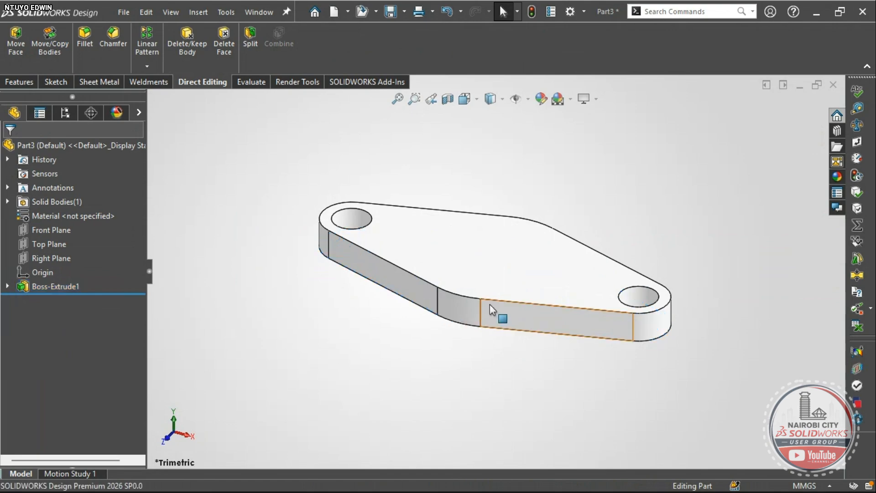
pyautogui.hotkey('alt', 'Tab')
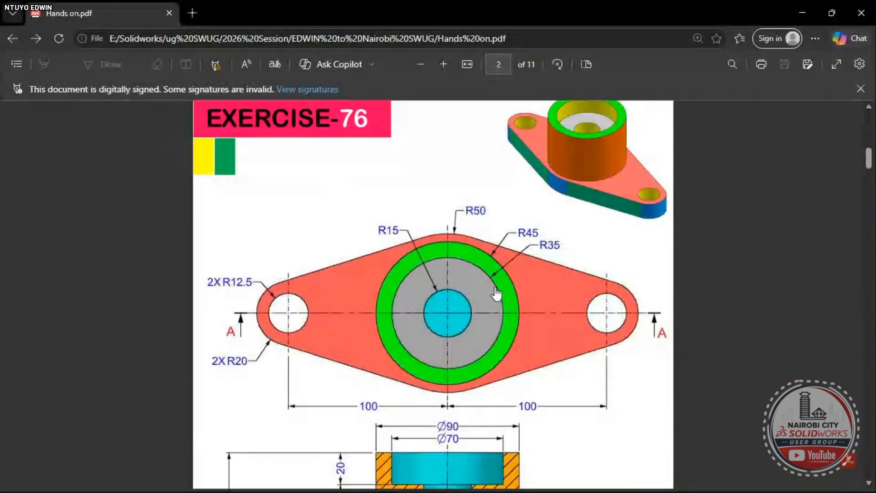
pyautogui.scroll(1, 528, 291)
pyautogui.scroll(-4, 522, 314)
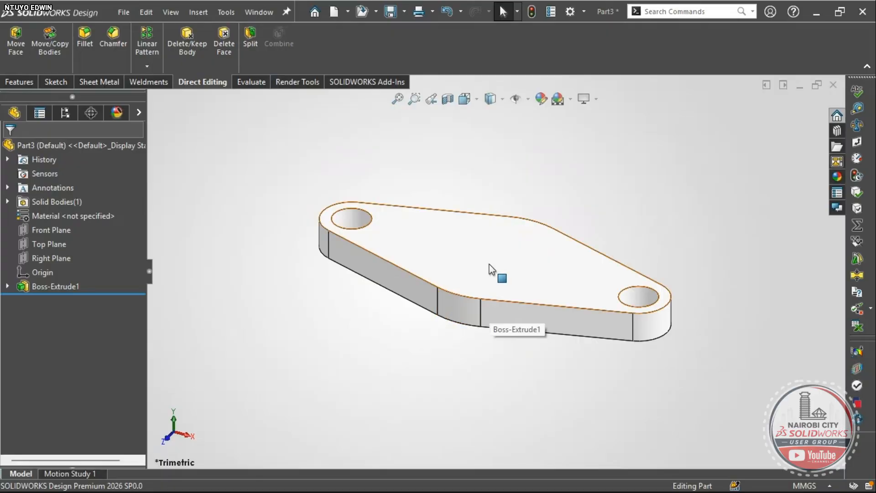
# - Start a new sketch on the plate's top face
pyautogui.click(489, 263)
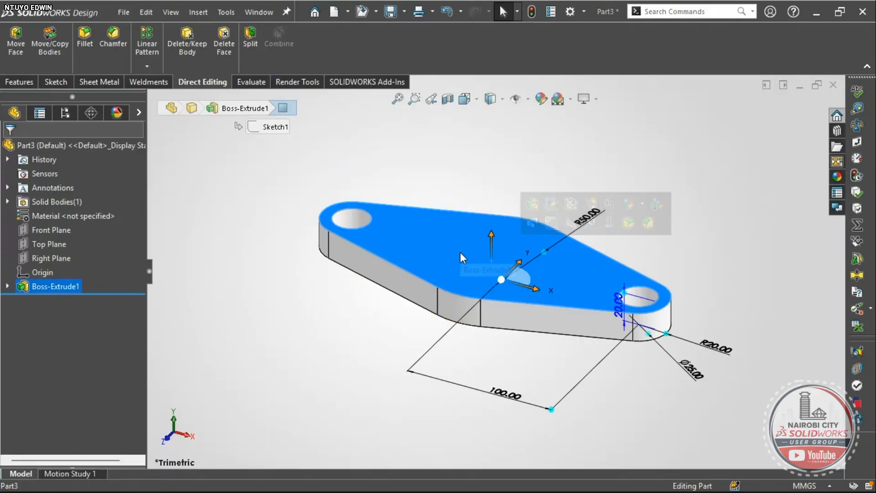
pyautogui.click(462, 171)
pyautogui.click(495, 270)
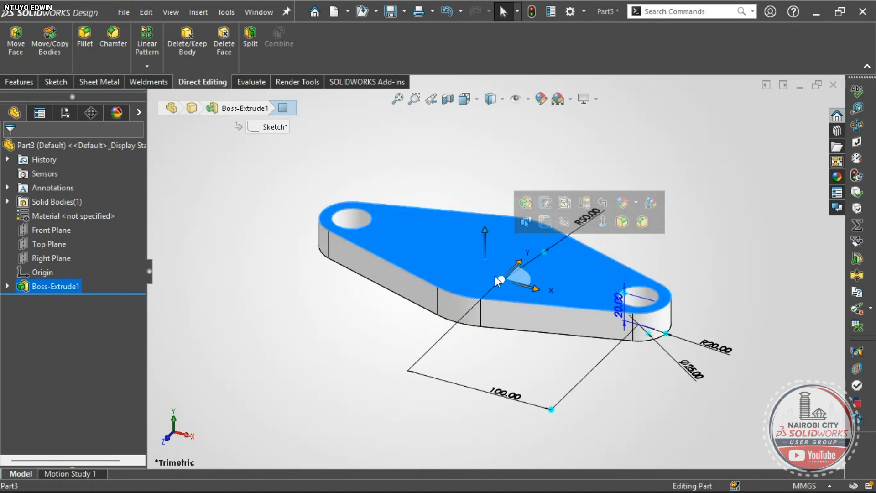
pyautogui.click(53, 85)
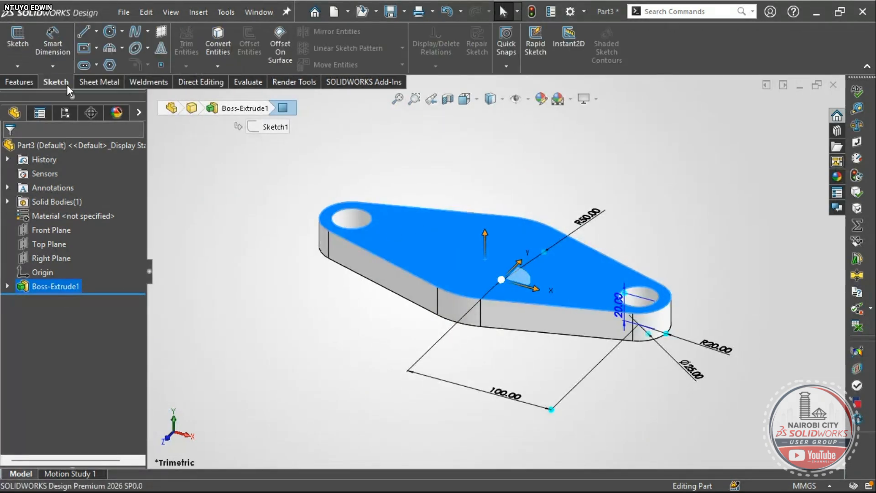
pyautogui.click(18, 41)
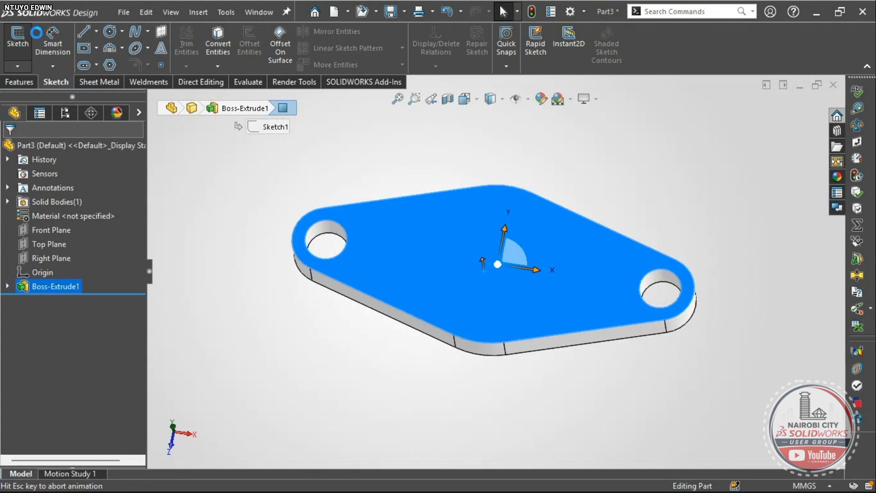
# - Draw a circle centred on the origin with a 90 mm diameter
pyautogui.click(110, 32)
pyautogui.click(495, 271)
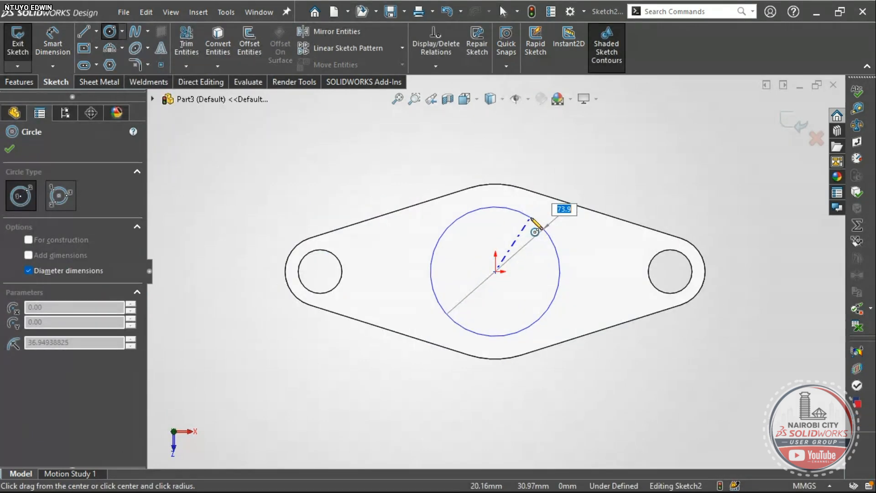
pyautogui.hotkey('alt', 'Tab')
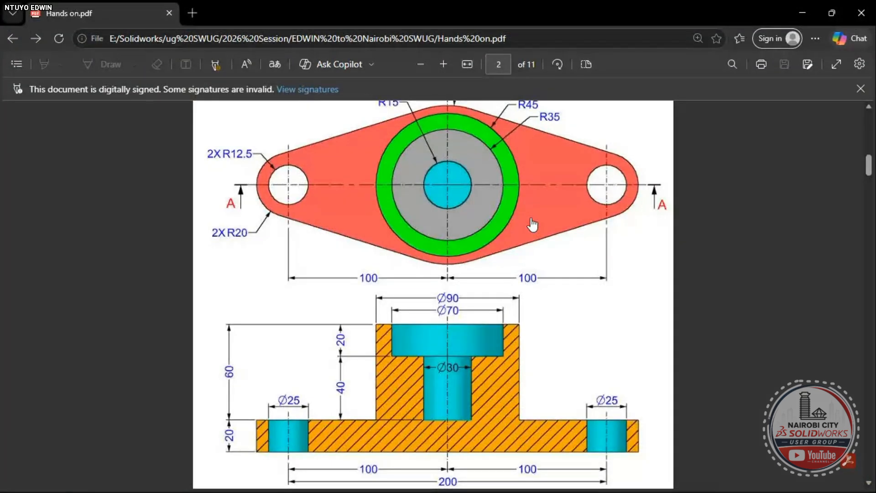
pyautogui.hotkey('alt', 'Tab')
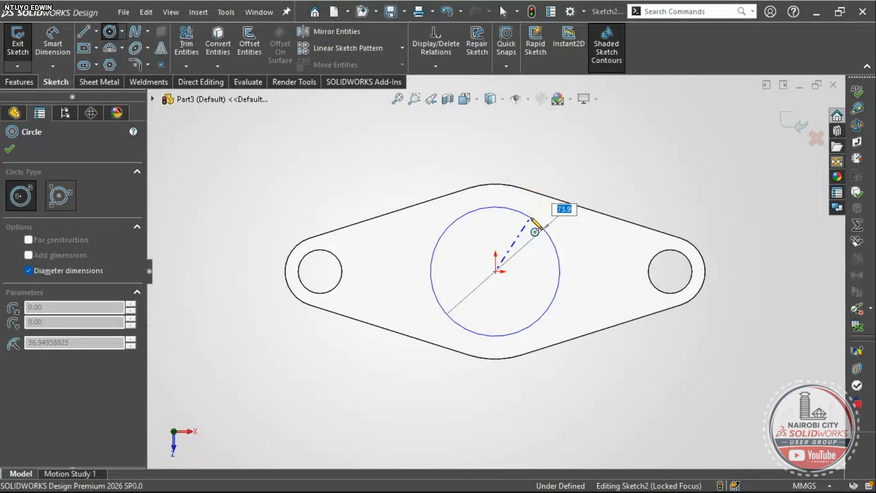
pyautogui.write('90')
pyautogui.press('Return')
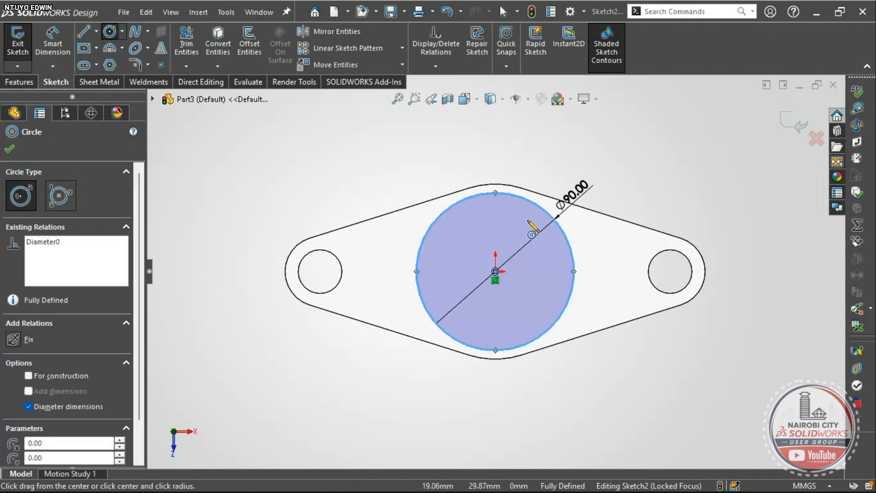
# - Extrude the Ø90 circle 40 mm Blind into a boss, then return to the Exercise 76 PDF
pyautogui.press('Escape')
pyautogui.press('s')
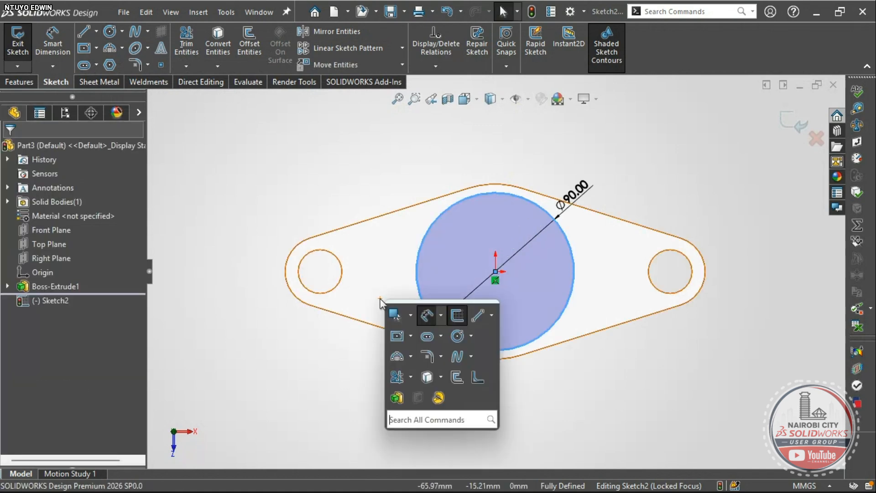
pyautogui.click(399, 397)
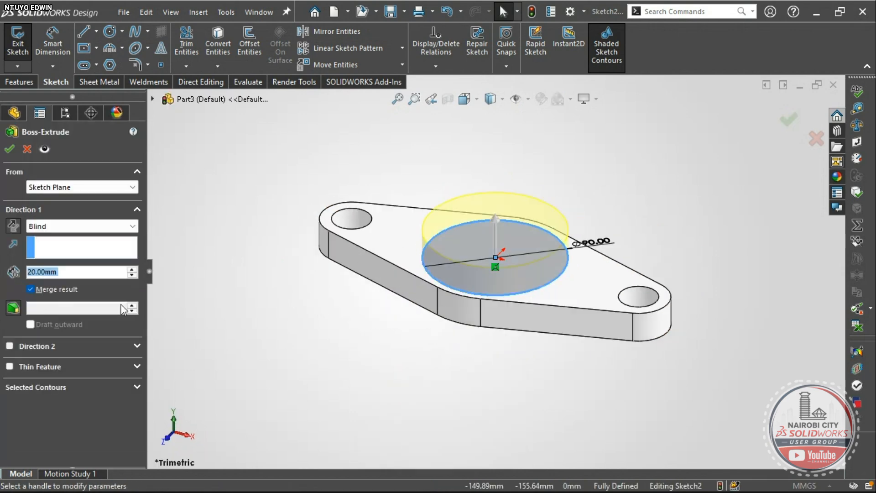
pyautogui.click(132, 269)
pyautogui.click(132, 270)
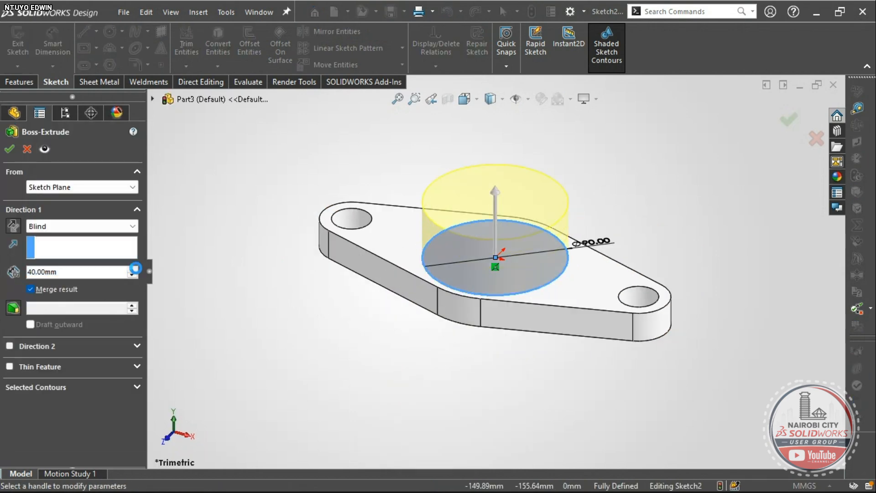
pyautogui.click(133, 270)
pyautogui.click(10, 149)
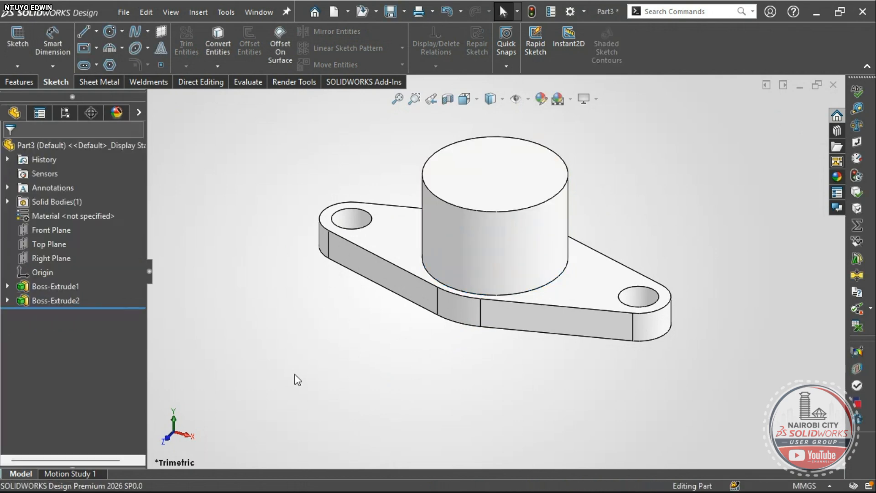
pyautogui.hotkey('alt', 'Tab')
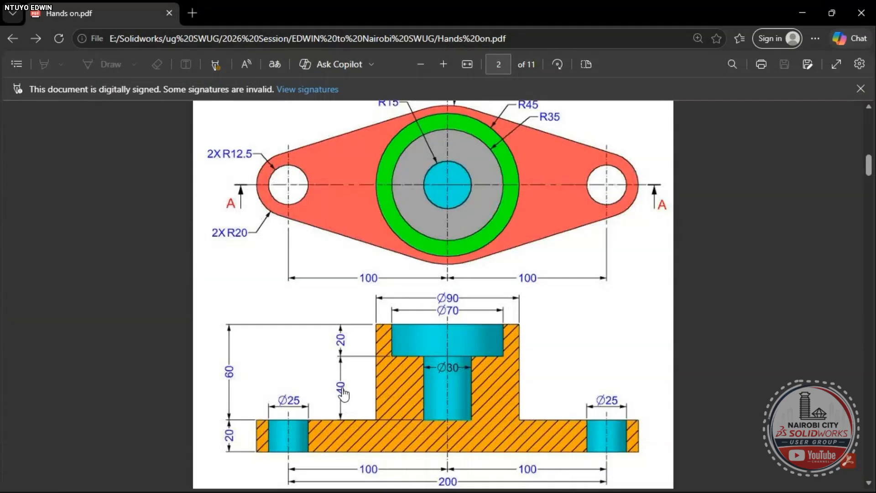
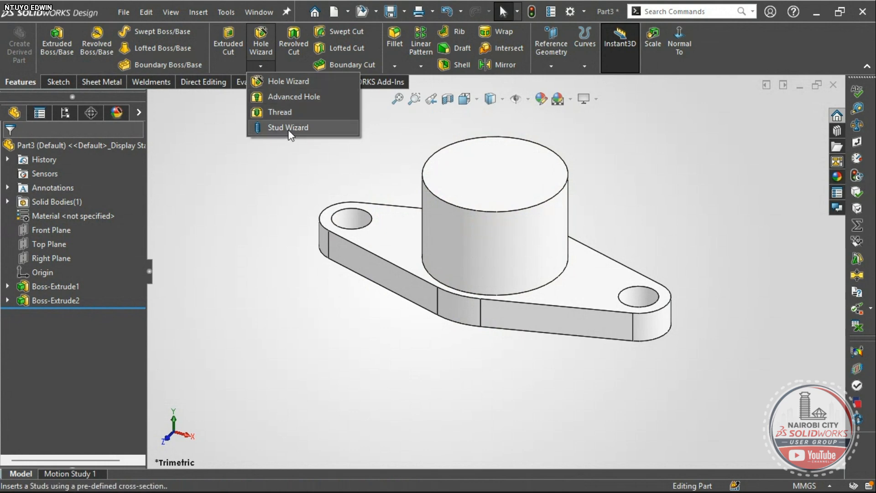
# - Start a legacy Hole Wizard hole and, after trying Countersunk, set its type to Counterbored
pyautogui.click(277, 83)
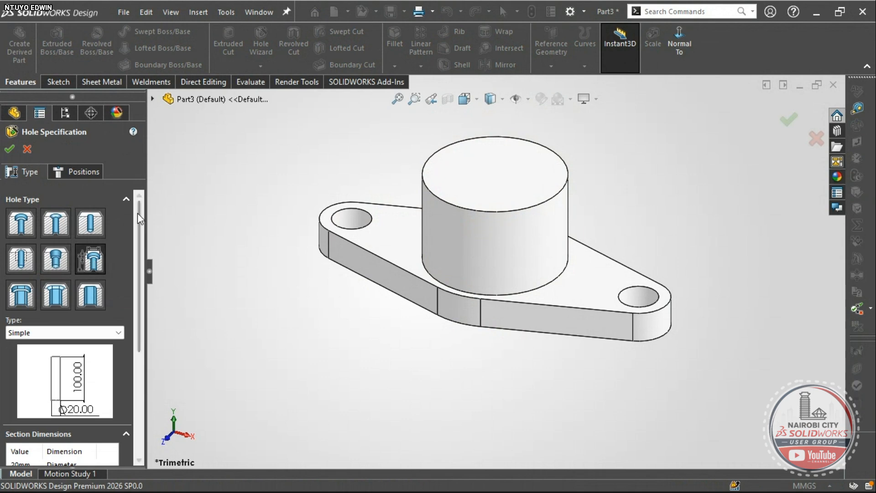
pyautogui.click(95, 262)
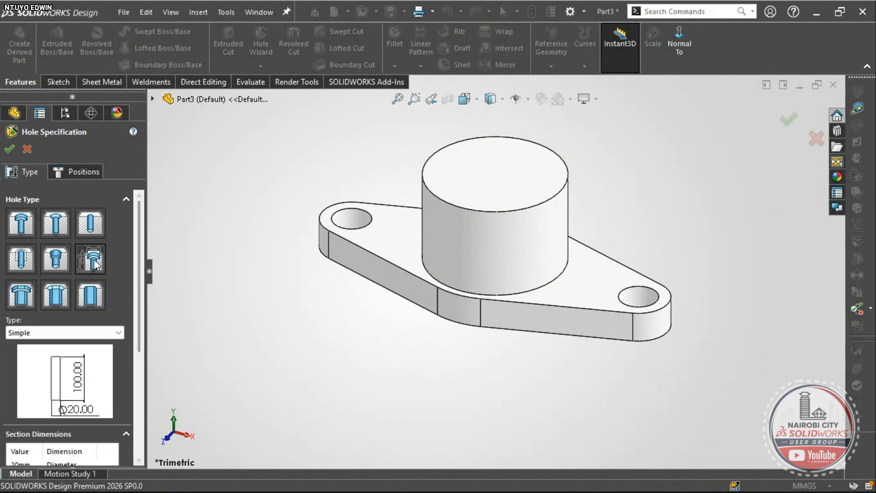
pyautogui.moveTo(141, 206); pyautogui.dragTo(141, 239)
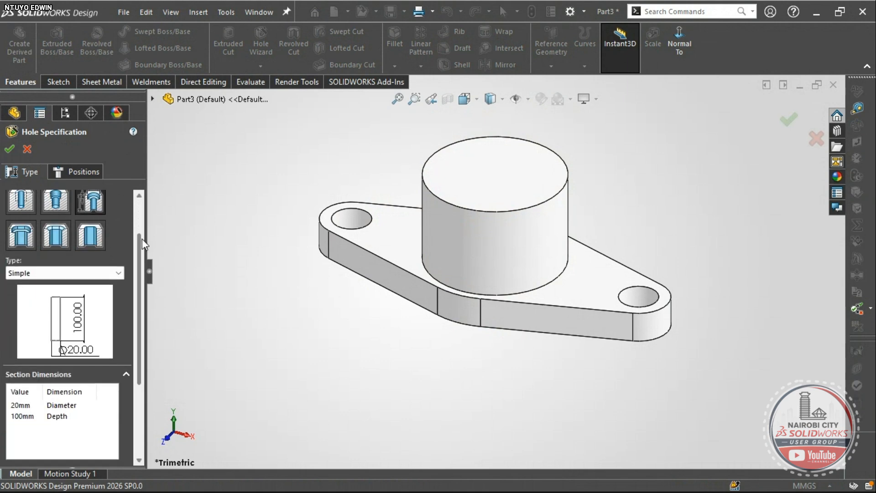
pyautogui.click(47, 274)
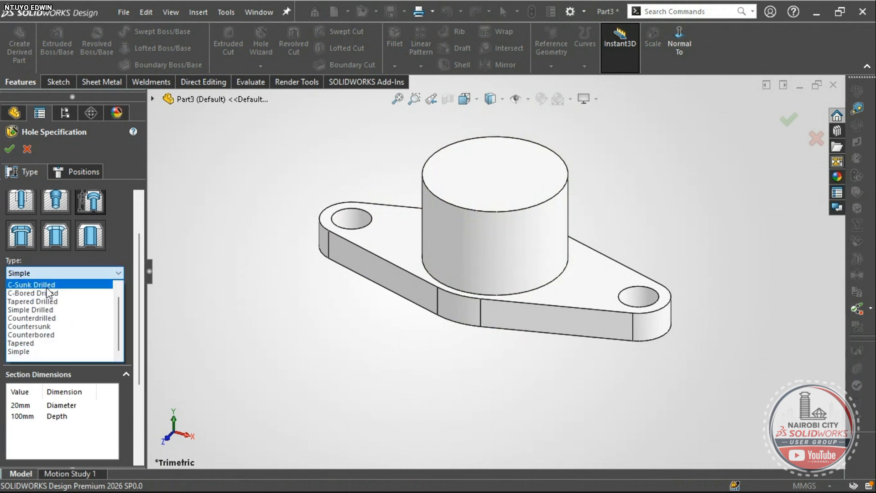
pyautogui.click(47, 286)
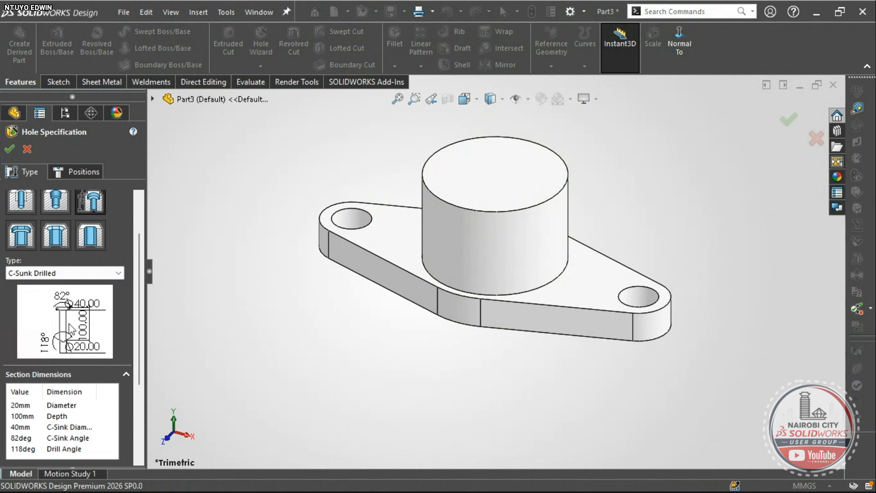
pyautogui.click(76, 274)
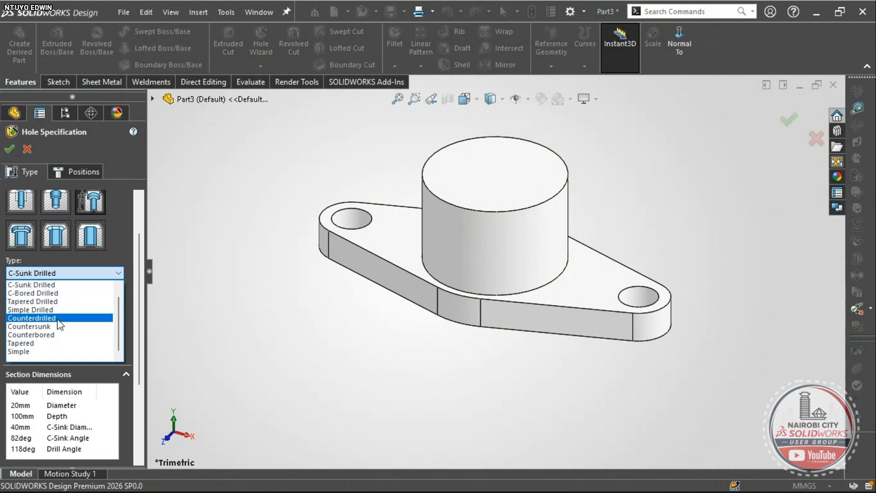
pyautogui.click(57, 335)
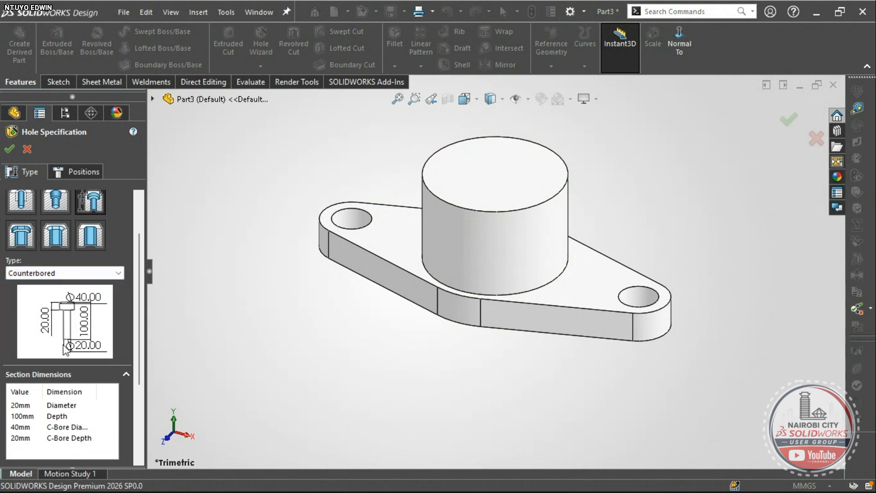
pyautogui.click(77, 270)
pyautogui.click(49, 325)
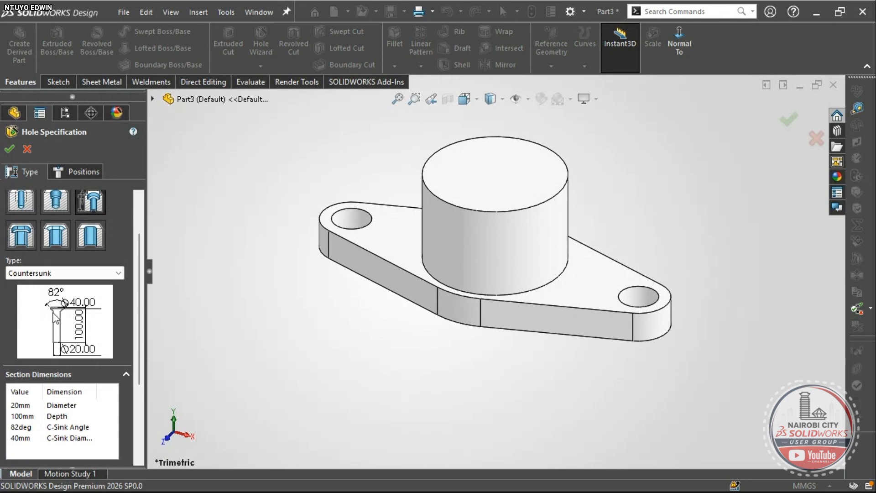
pyautogui.click(61, 274)
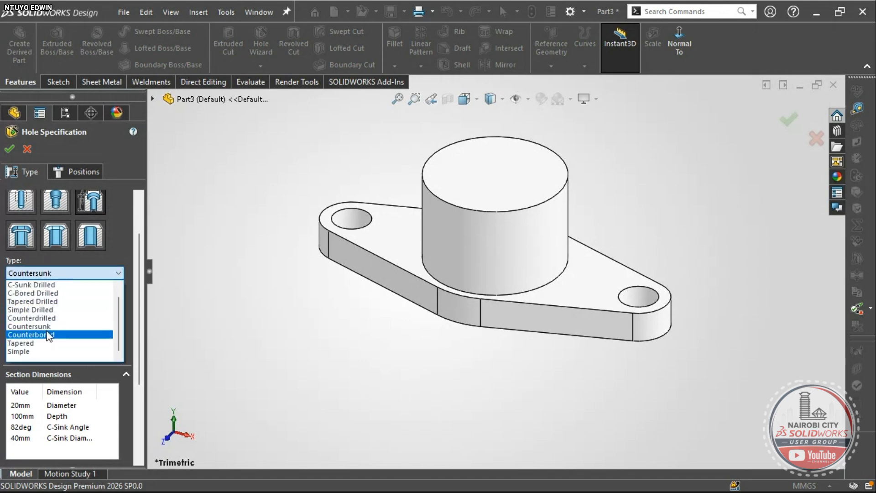
pyautogui.click(48, 335)
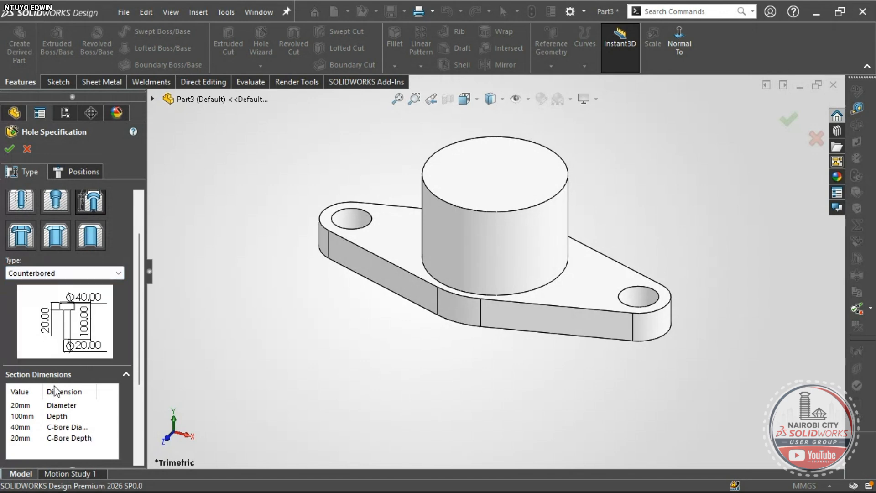
# - Change the counterbored hole's end condition from Through All to Blind
pyautogui.scroll(-3, 136, 334)
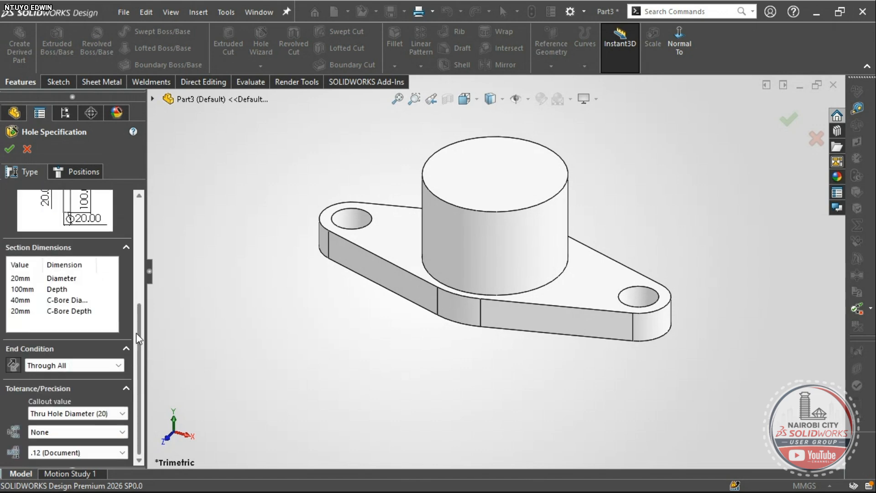
pyautogui.click(42, 365)
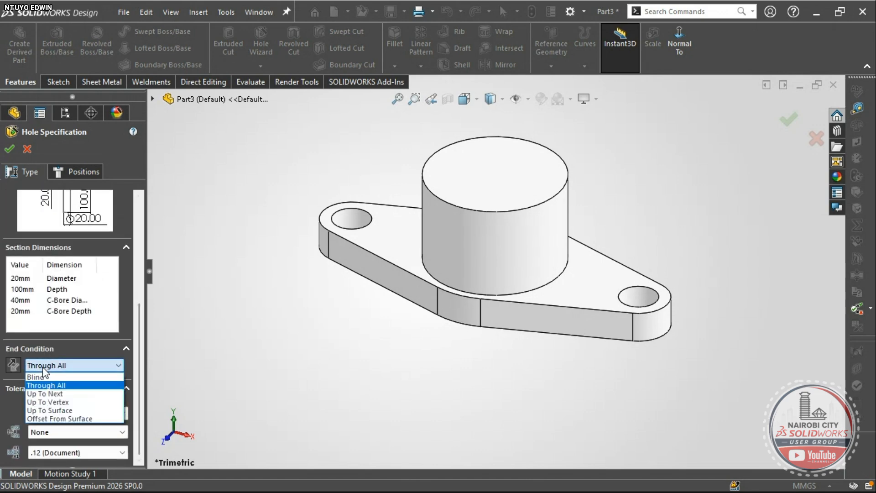
pyautogui.click(44, 376)
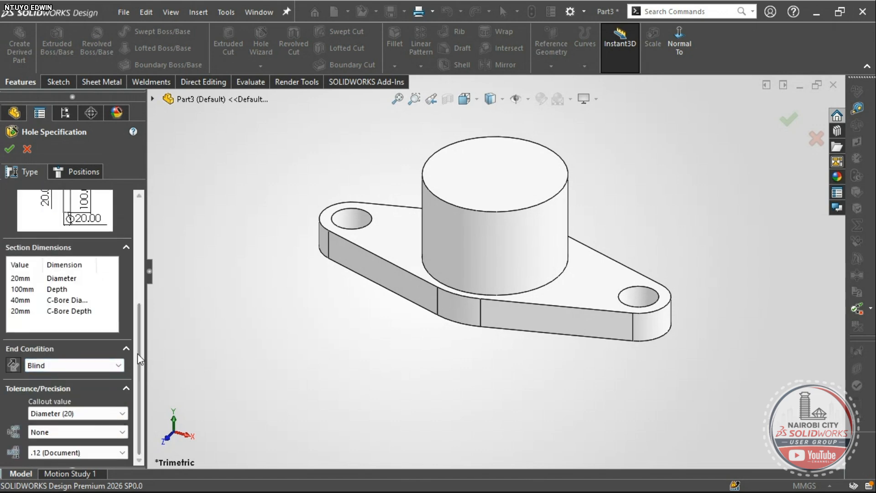
pyautogui.moveTo(138, 353); pyautogui.dragTo(155, 252)
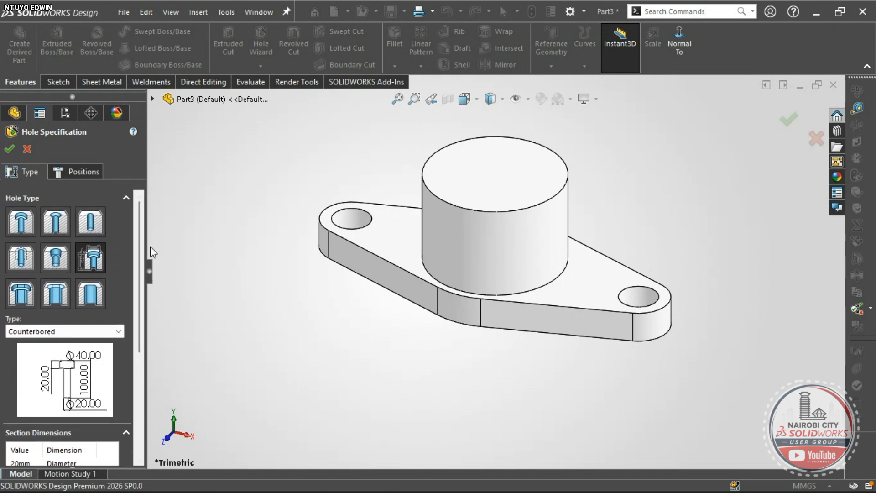
pyautogui.moveTo(139, 239); pyautogui.dragTo(140, 306)
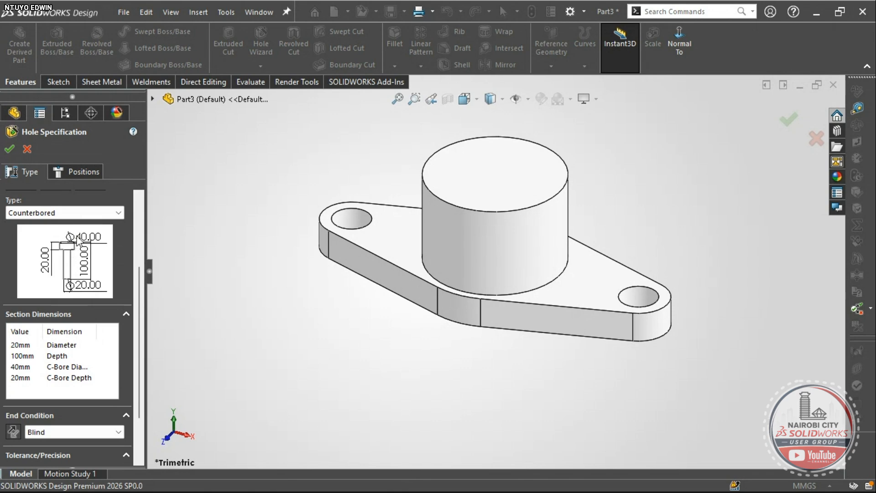
# - Check the drawing, then change the counterbore diameter from 40 mm to 70 mm
pyautogui.hotkey('alt', 'Tab')
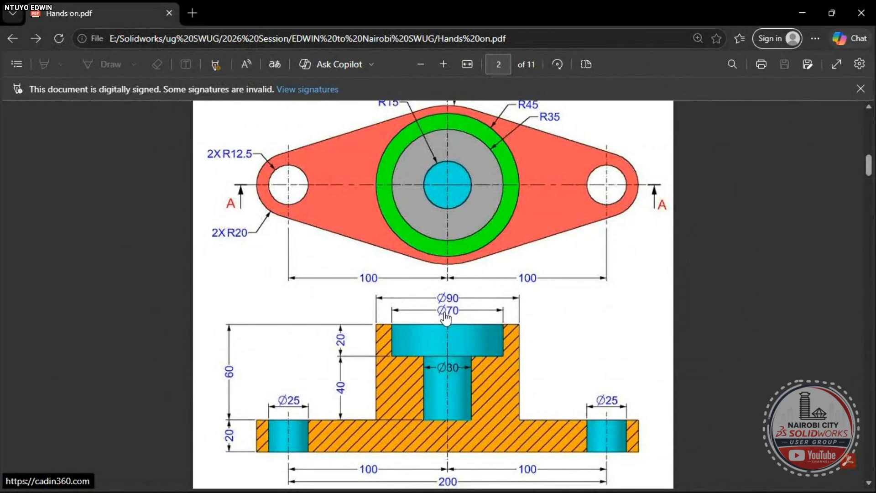
pyautogui.hotkey('alt', 'Tab')
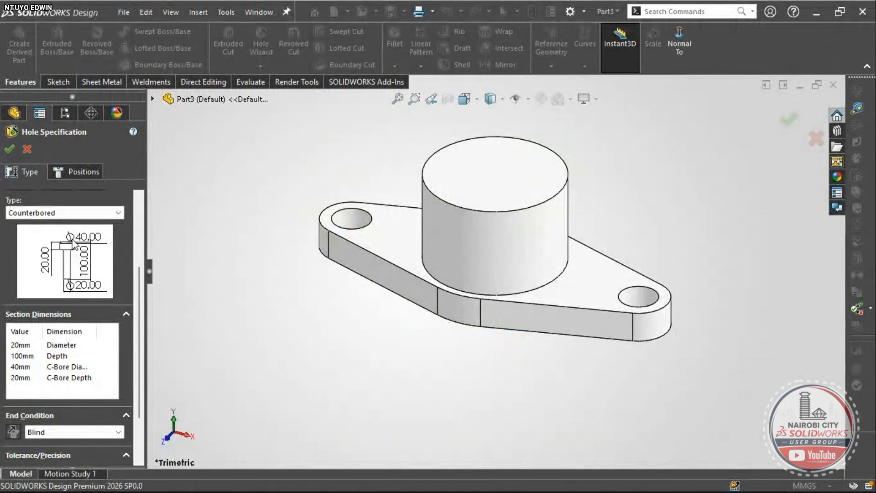
pyautogui.doubleClick(18, 368)
pyautogui.moveTo(149, 354); pyautogui.dragTo(218, 354)
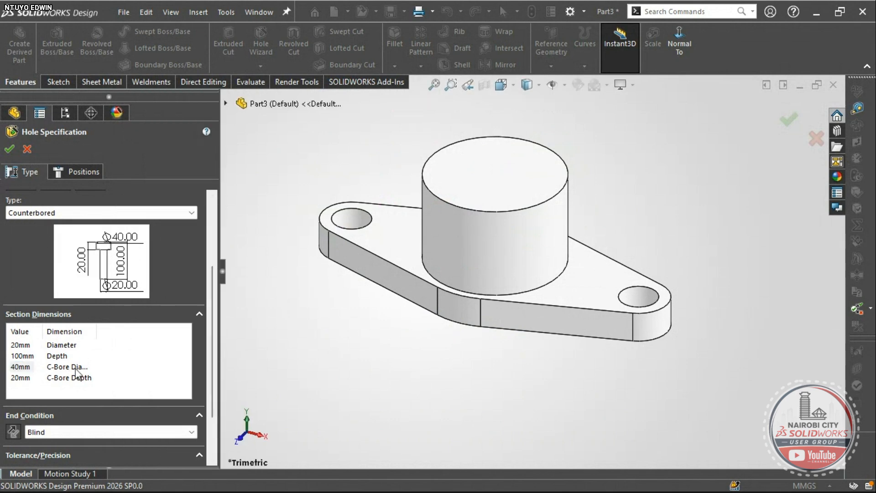
pyautogui.click(16, 369)
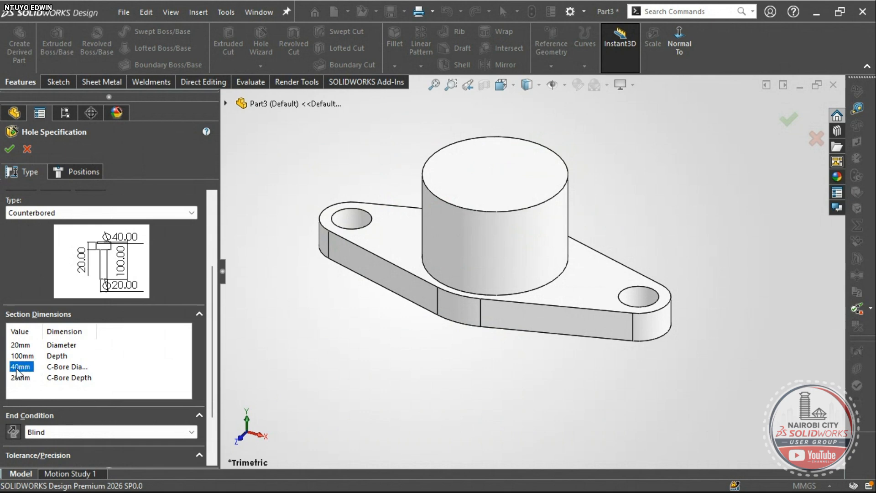
pyautogui.click(19, 367)
pyautogui.click(18, 367)
pyautogui.press('BackSpace')
pyautogui.write('7')
pyautogui.press('Return')
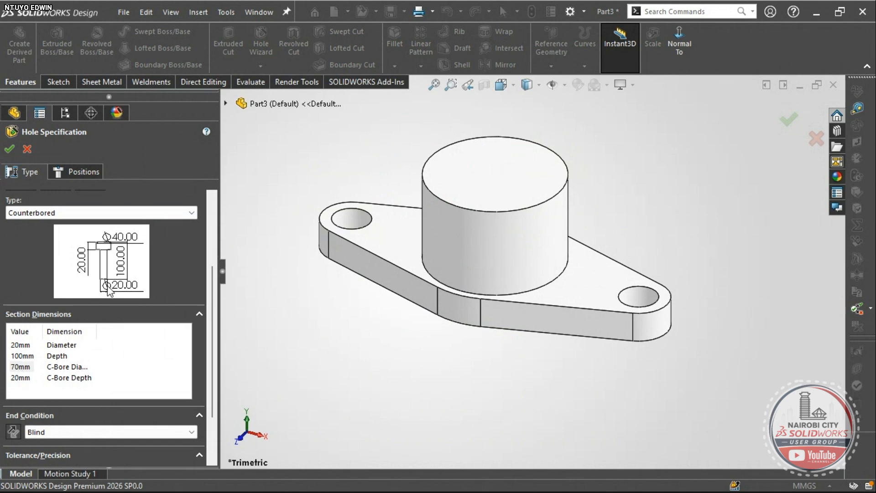
# - Change the hole diameter from 20 mm to 30 mm per the drawing
pyautogui.hotkey('alt', 'Tab')
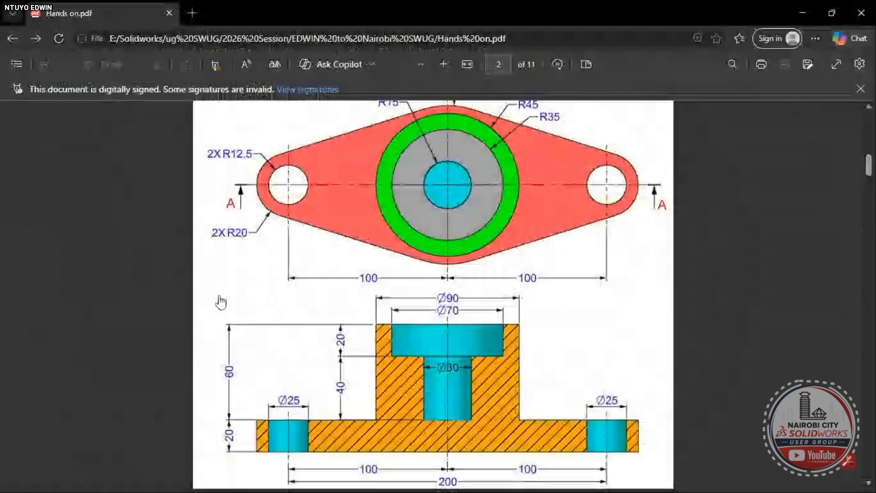
pyautogui.hotkey('alt', 'Tab')
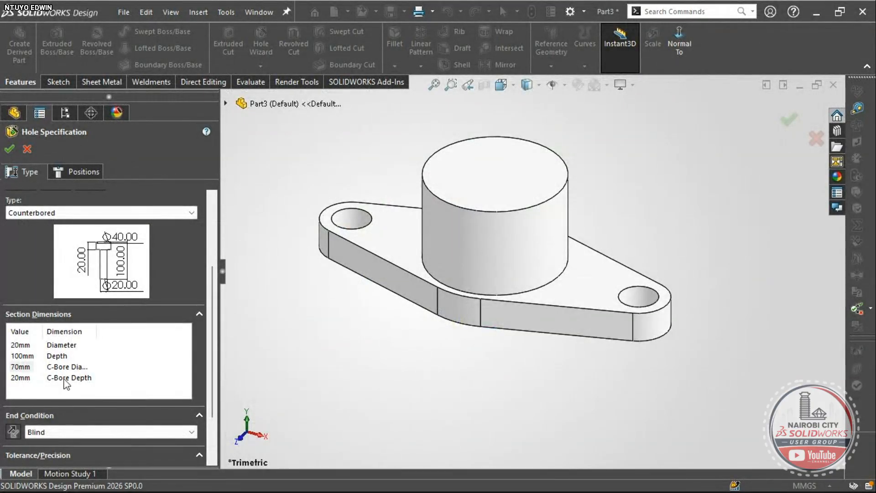
pyautogui.click(17, 347)
pyautogui.click(15, 345)
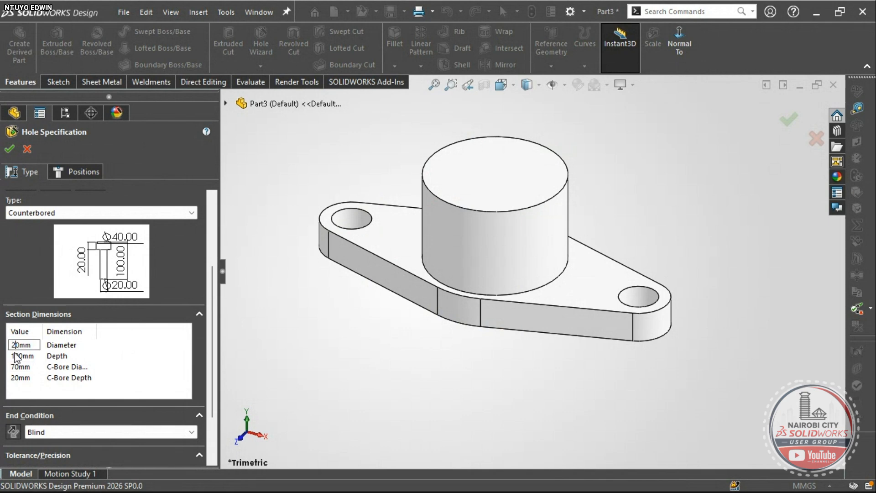
pyautogui.press('BackSpace')
pyautogui.write('3')
pyautogui.press('Return')
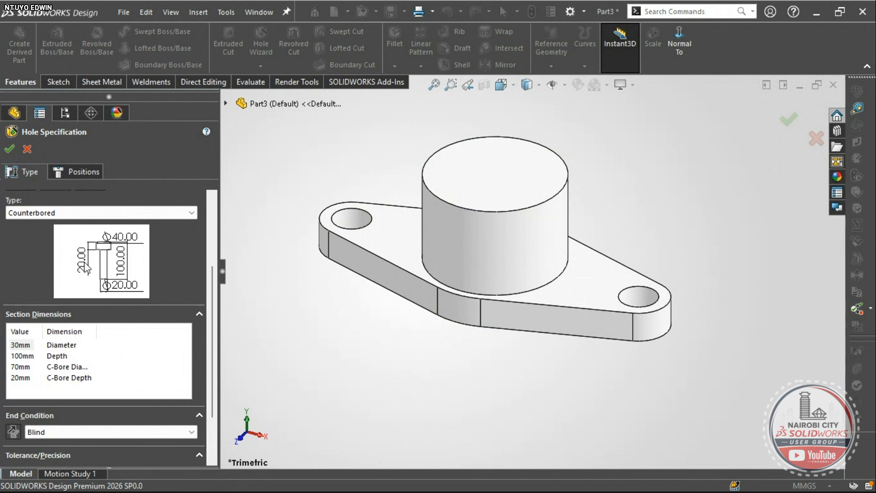
# - Set the hole depth to 60 mm and move on to the Positions page
pyautogui.hotkey('alt', 'Tab')
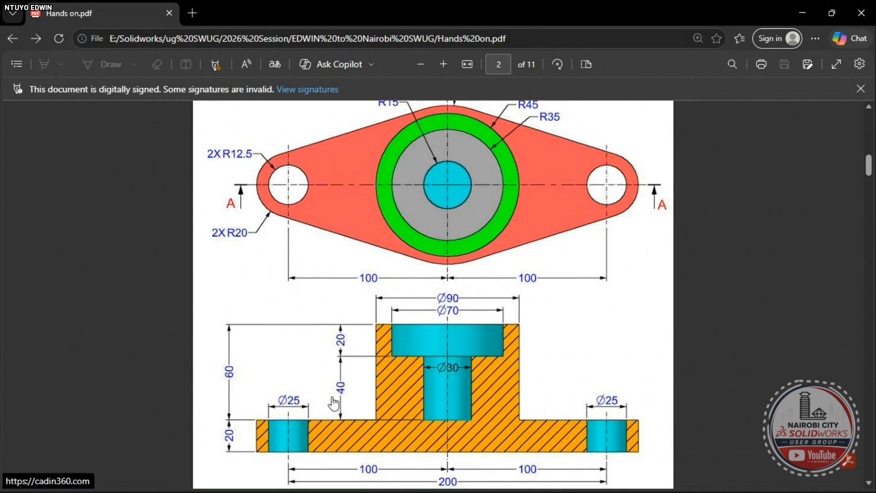
pyautogui.hotkey('alt', 'Tab')
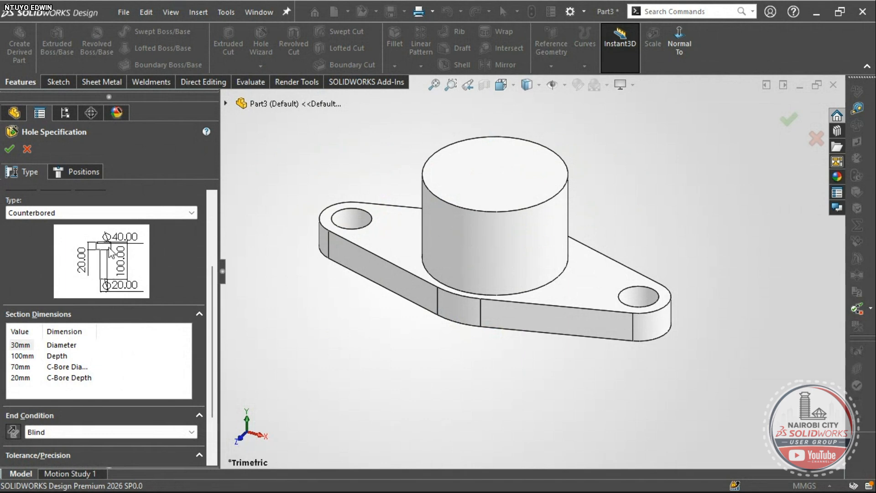
pyautogui.doubleClick(19, 356)
pyautogui.click(19, 357)
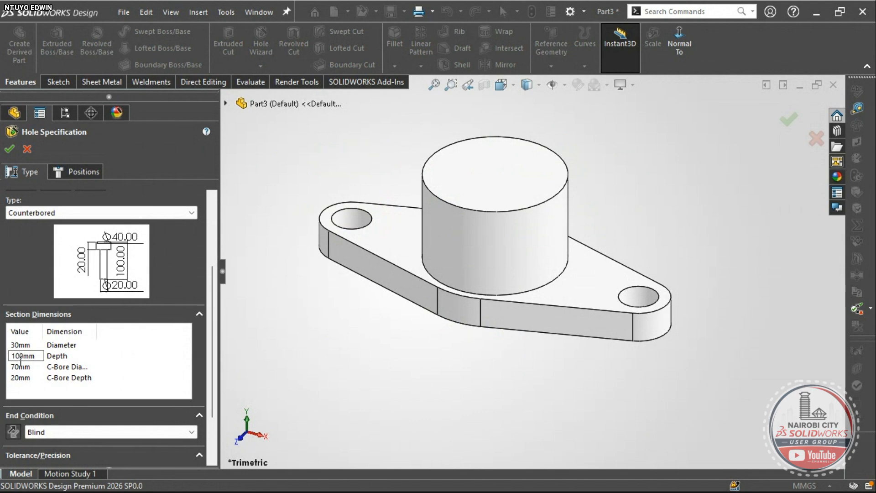
pyautogui.press('BackSpace')
pyautogui.press('BackSpace')
pyautogui.write('6')
pyautogui.press('Return')
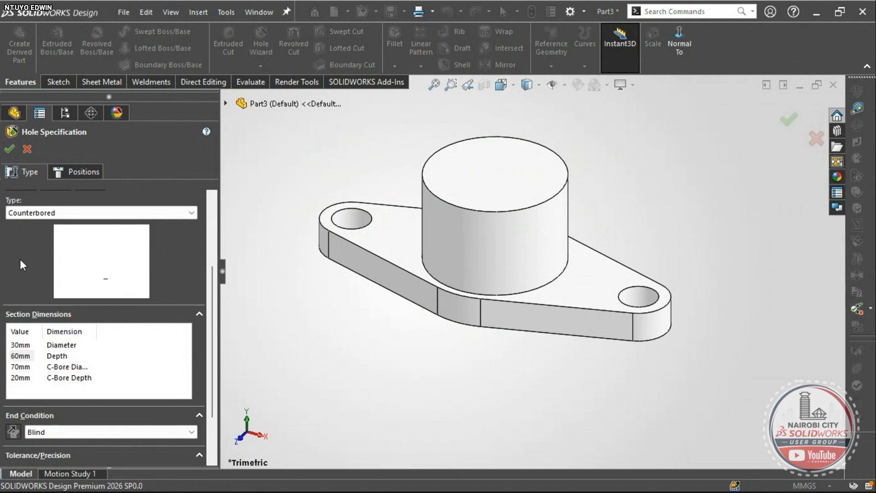
pyautogui.click(70, 173)
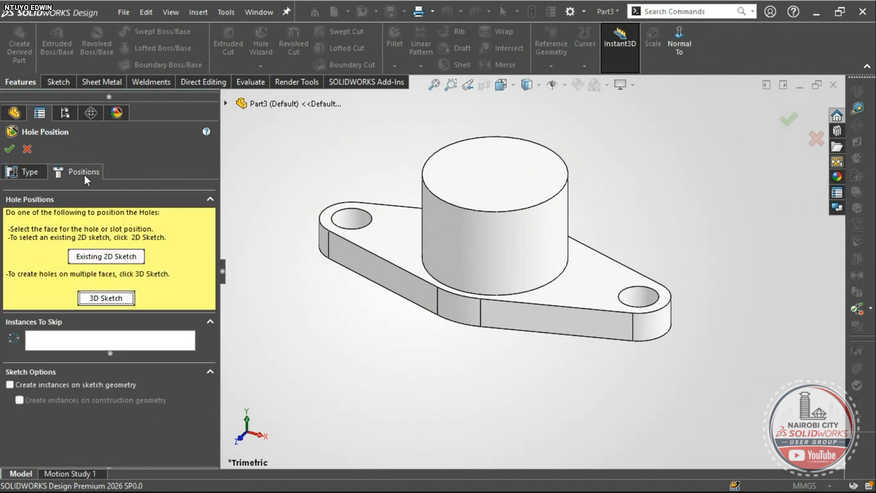
# - Place the hole point at the origin on the boss top face and create Hole1
pyautogui.click(478, 176)
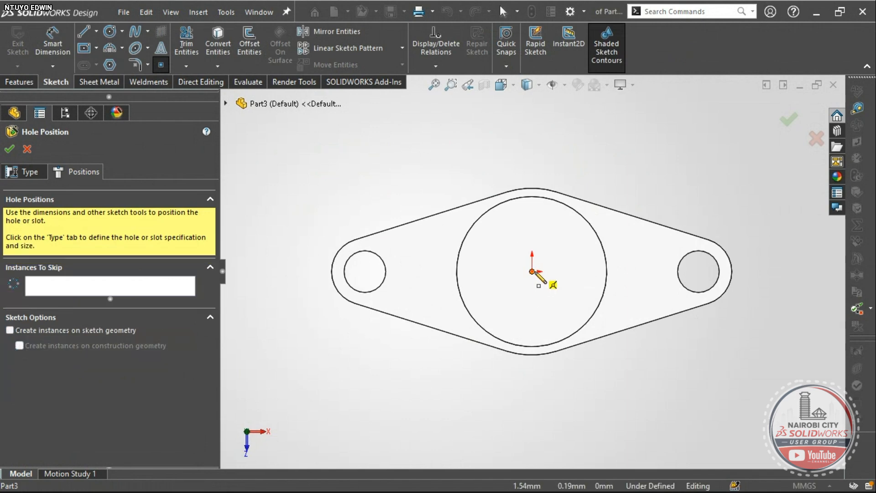
pyautogui.click(532, 272)
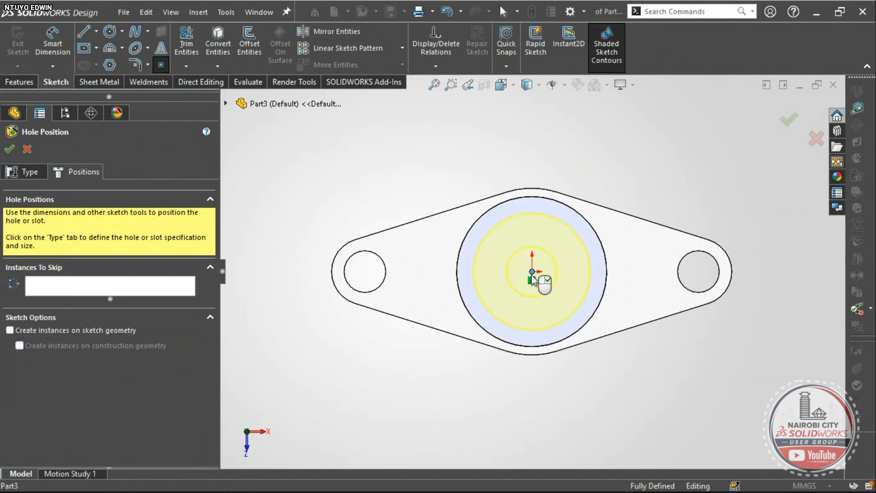
pyautogui.moveTo(524, 414)
pyautogui.mouseDown(button='middle')
pyautogui.moveTo(461, 219)
pyautogui.moveTo(446, 204)
pyautogui.moveTo(455, 248)
pyautogui.moveTo(480, 223)
pyautogui.moveTo(479, 200)
pyautogui.moveTo(488, 211)
pyautogui.moveTo(498, 273)
pyautogui.mouseUp(button='middle')
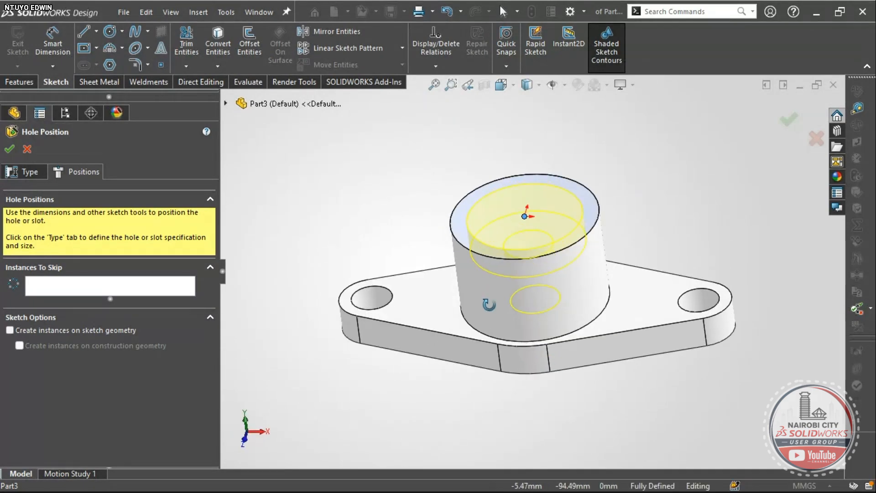
pyautogui.click(9, 149)
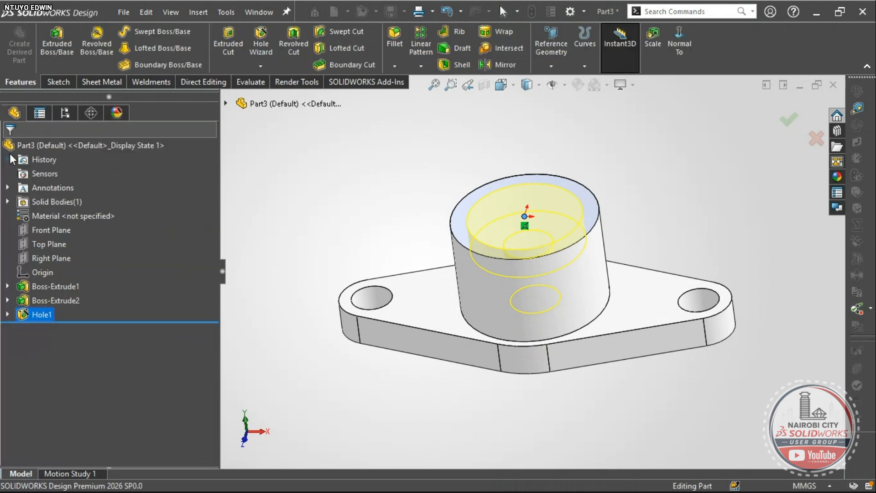
# - Cut the part with a section view through the Front Plane
pyautogui.click(351, 244)
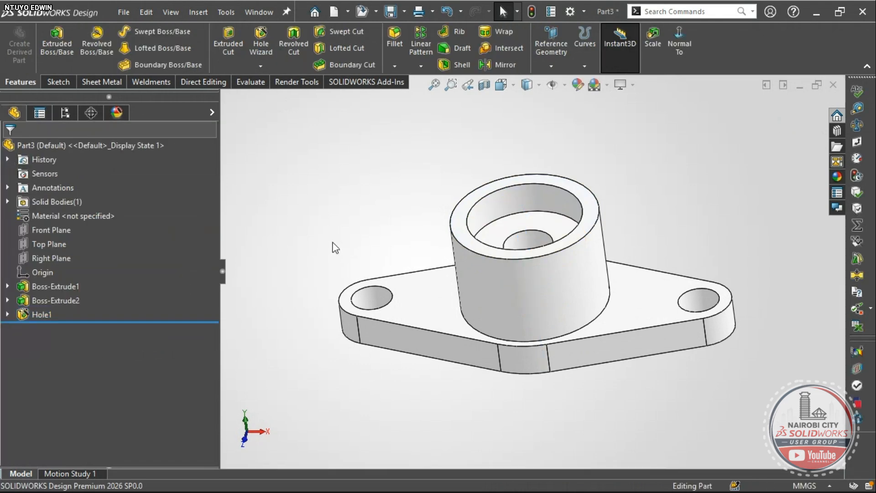
pyautogui.moveTo(333, 246)
pyautogui.mouseDown(button='right')
pyautogui.moveTo(346, 223)
pyautogui.moveTo(310, 207)
pyautogui.mouseUp(button='right')
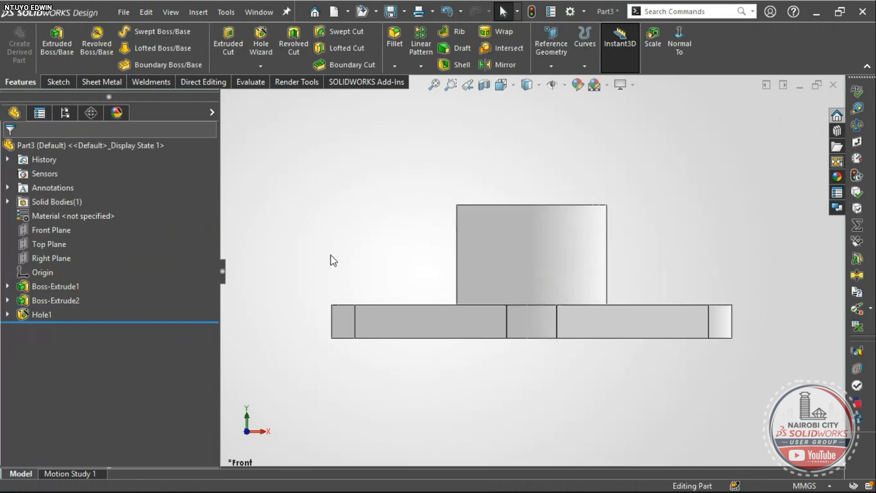
pyautogui.moveTo(337, 247); pyautogui.dragTo(356, 207, button='right')
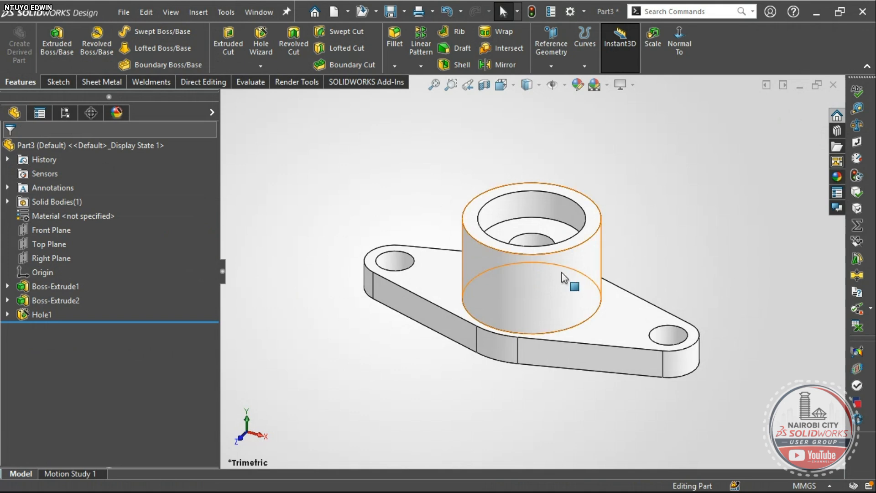
pyautogui.middleClick(562, 272)
pyautogui.click(327, 245)
pyautogui.moveTo(311, 274); pyautogui.dragTo(327, 225, button='right')
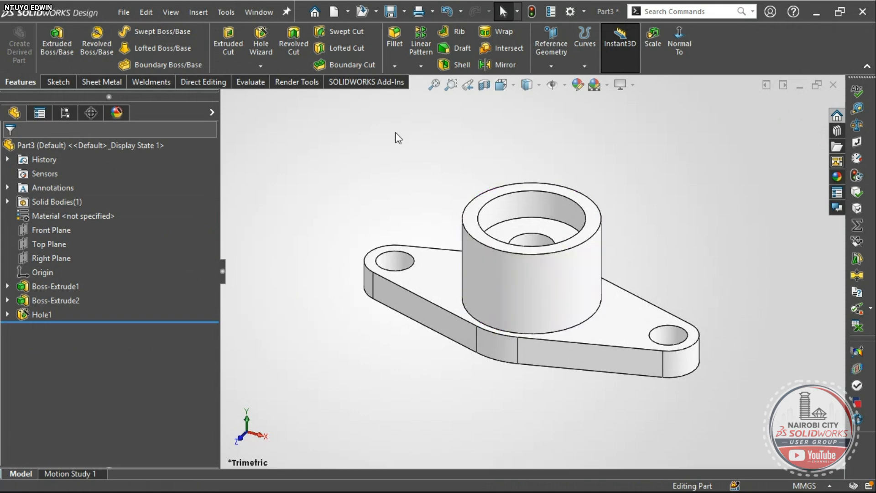
pyautogui.click(484, 85)
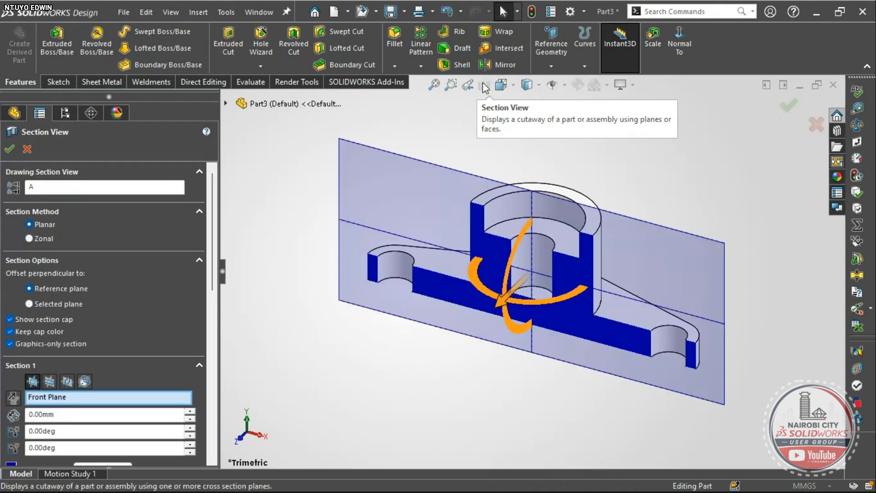
pyautogui.click(10, 149)
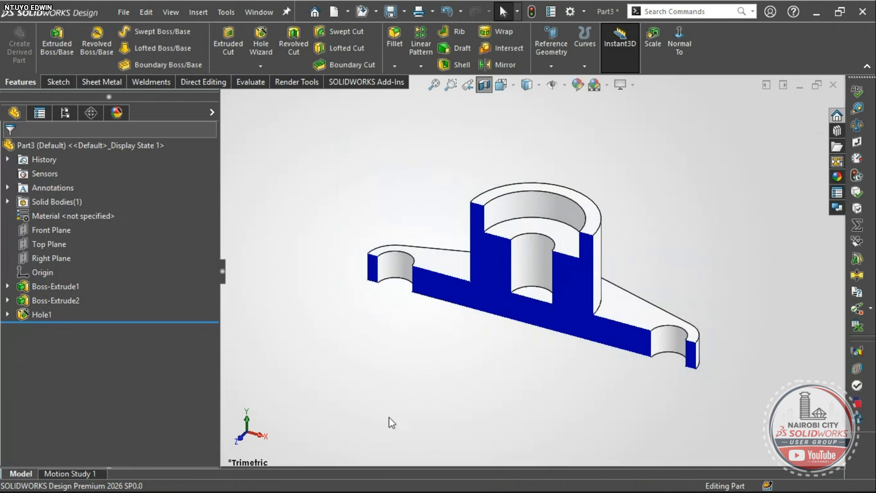
# - View the section from the front, check the Ø70 counterbore against the drawing, then go isometric
pyautogui.moveTo(391, 401); pyautogui.dragTo(361, 374, button='right')
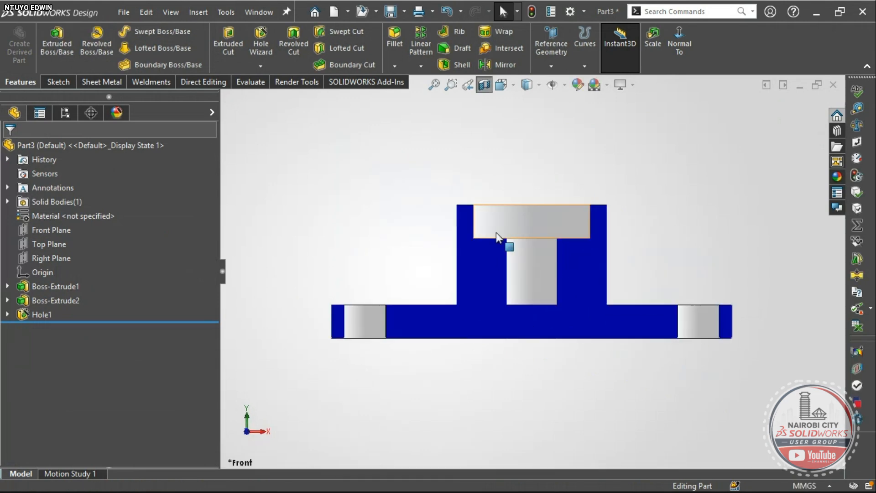
pyautogui.hotkey('alt', 'Tab')
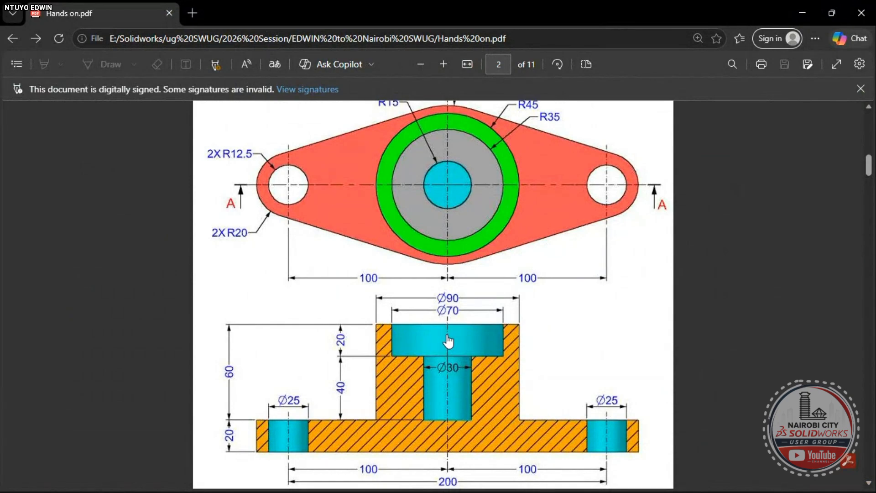
pyautogui.hotkey('alt', 'Tab')
pyautogui.click(521, 223)
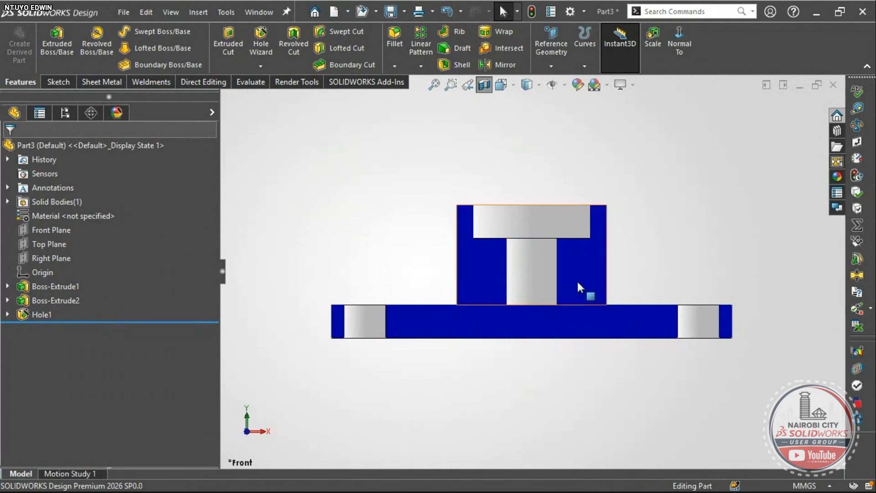
pyautogui.hotkey('ctrl', '7')
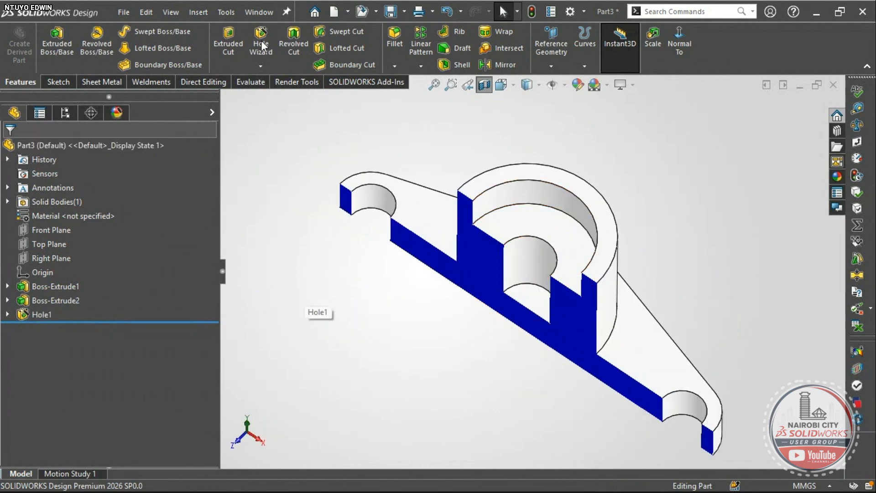
# - Try the Thread feature, cancel it, and turn the section view off back to trimetric
pyautogui.click(261, 66)
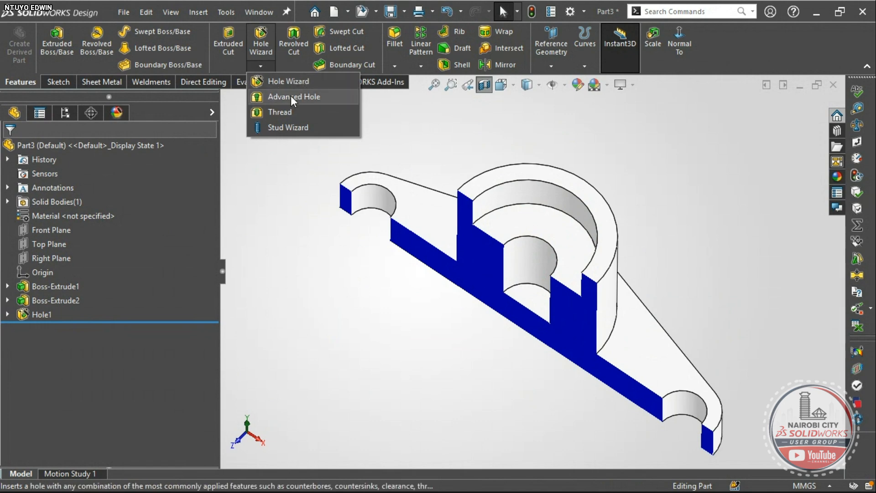
pyautogui.click(288, 113)
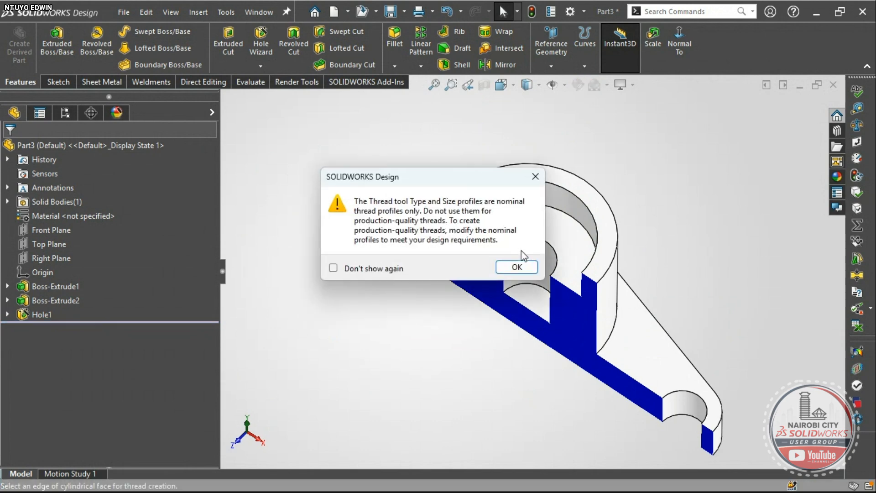
pyautogui.press('Return')
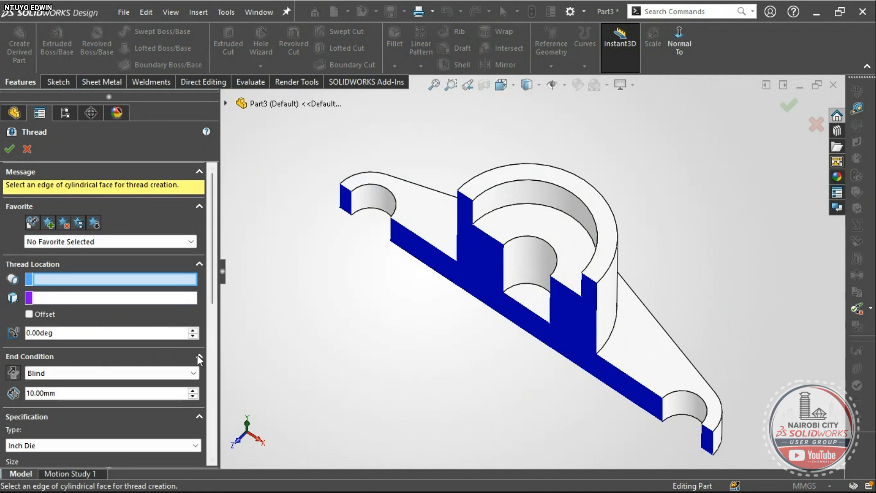
pyautogui.scroll(-3, 215, 317)
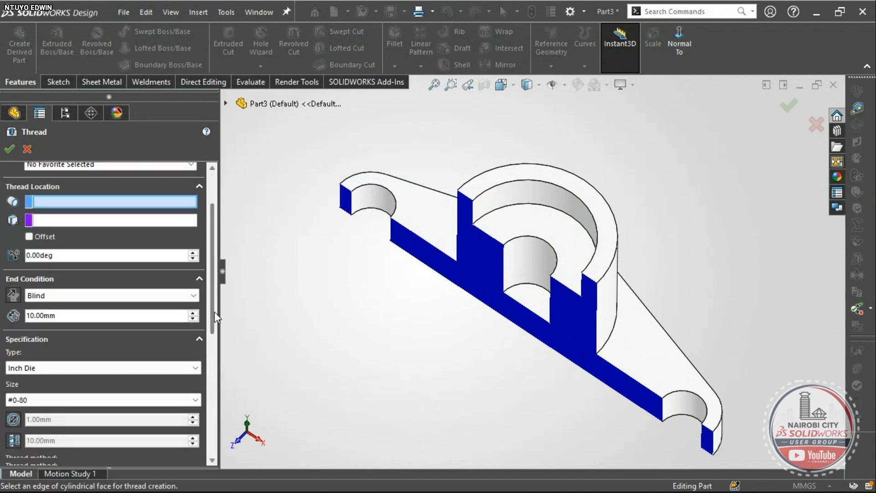
pyautogui.scroll(3, 215, 317)
pyautogui.click(28, 149)
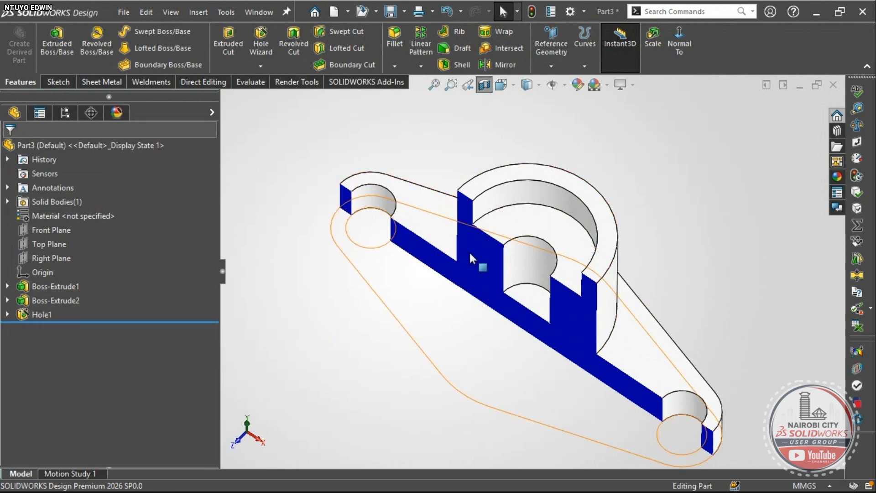
pyautogui.click(484, 85)
pyautogui.moveTo(360, 361); pyautogui.dragTo(385, 304, button='right')
# - Scroll Hands on.pdf in Edge down to the Exercise-137 drawing on page 7
pyautogui.hotkey('alt', 'Tab')
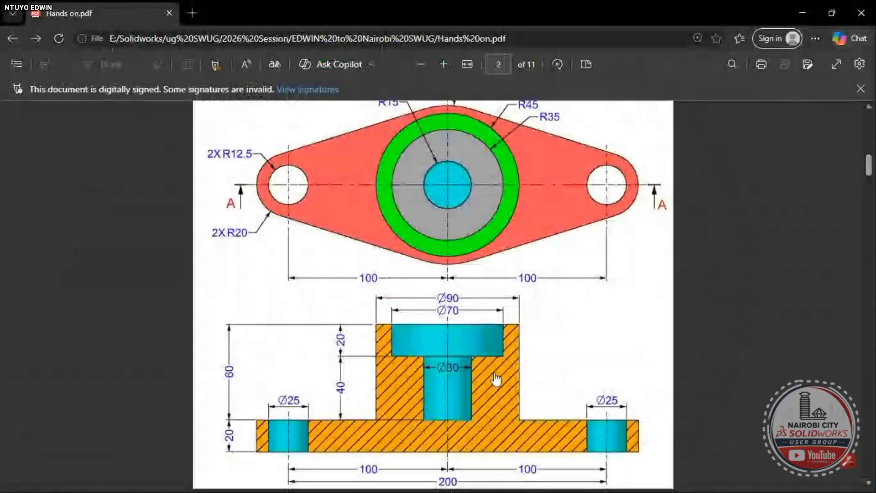
pyautogui.scroll(-3, 492, 336)
pyautogui.scroll(-1, 493, 335)
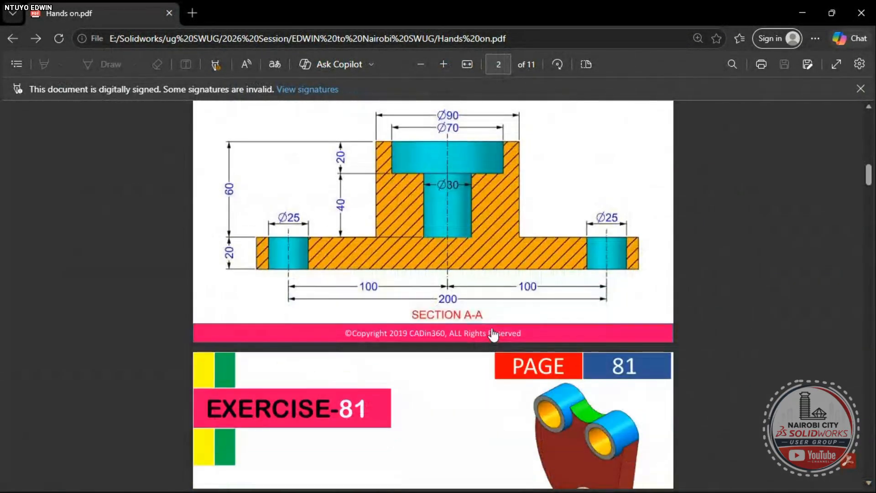
pyautogui.scroll(6, 492, 336)
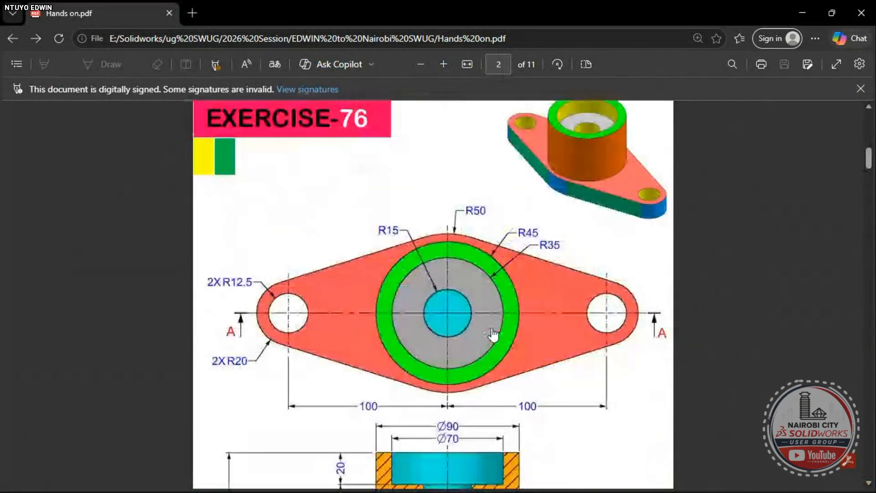
pyautogui.scroll(-15, 493, 336)
pyautogui.scroll(-20, 493, 335)
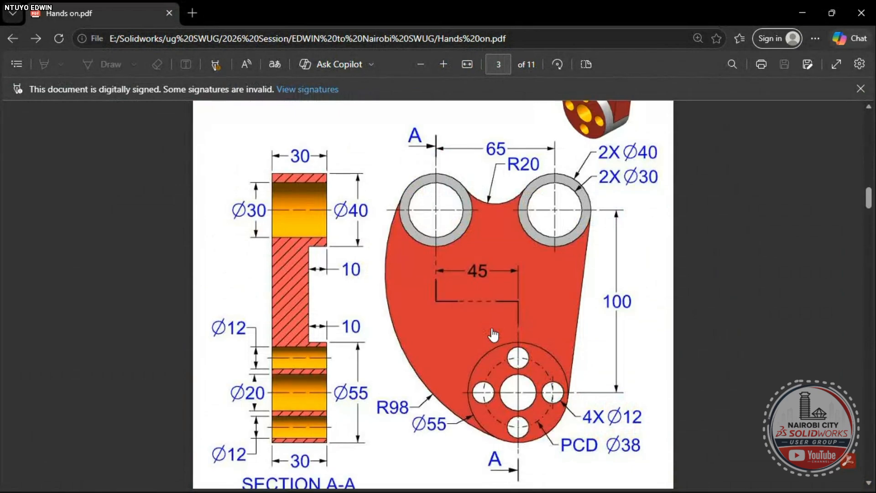
pyautogui.scroll(-20, 494, 332)
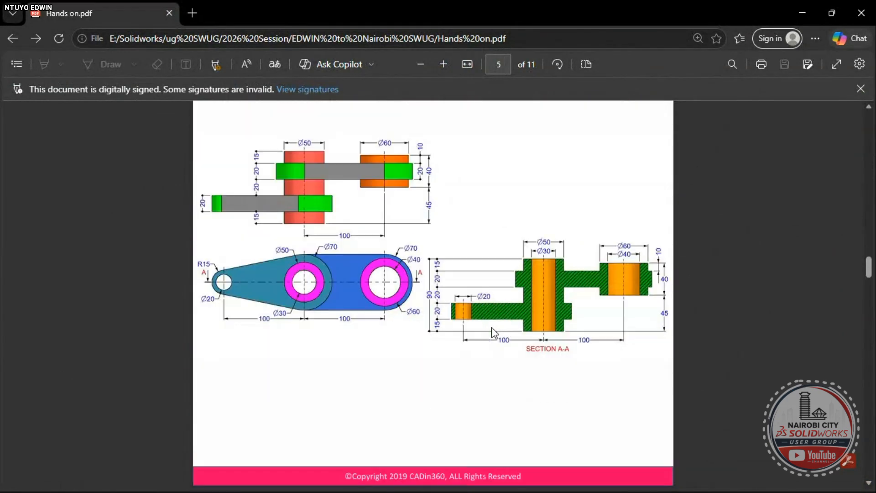
pyautogui.scroll(-15, 494, 332)
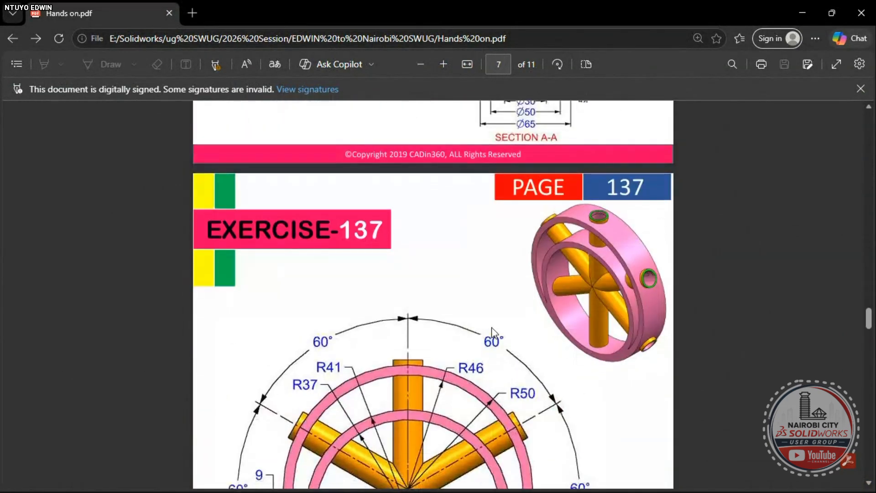
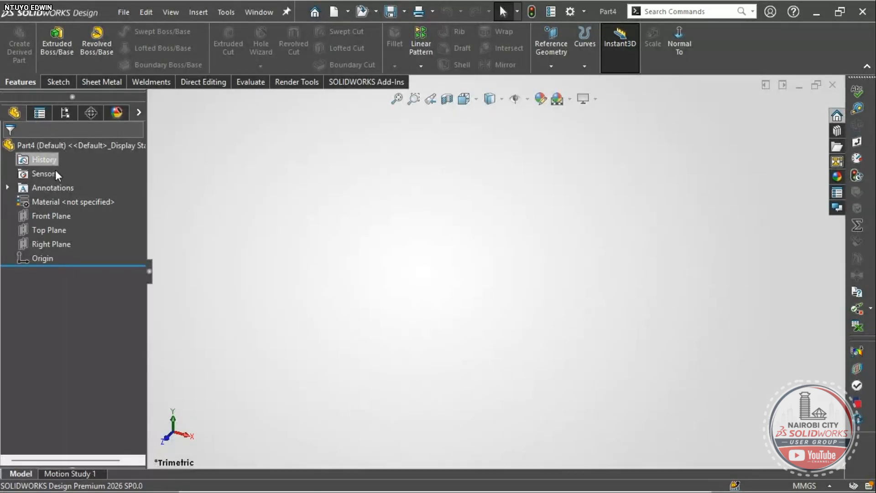
# - Start a new sketch on the Front Plane
pyautogui.click(58, 218)
pyautogui.click(93, 199)
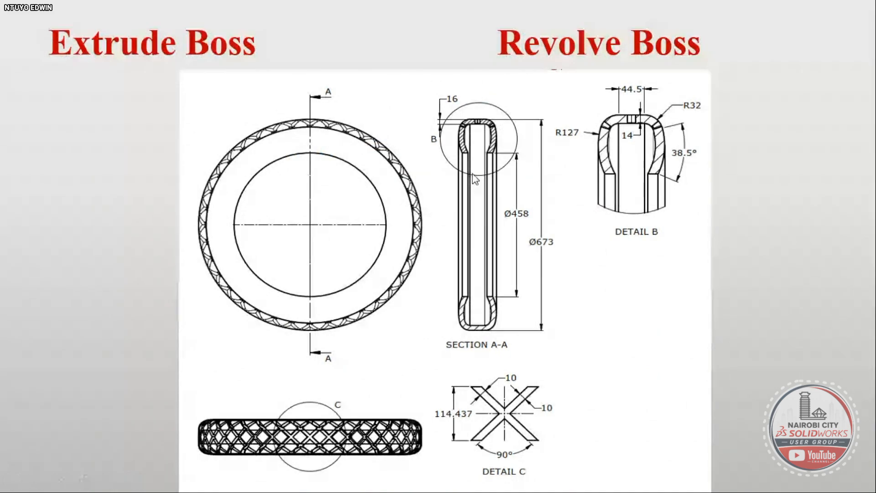
pyautogui.hotkey('alt', 'Tab')
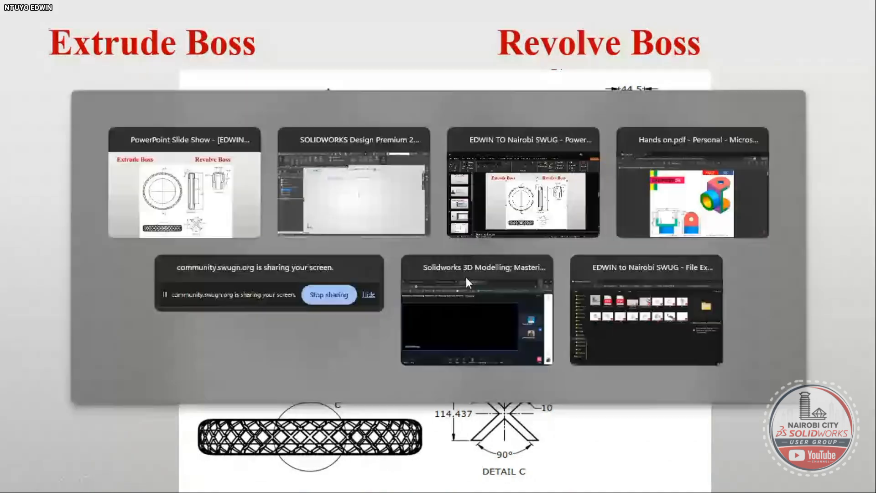
# - Draw a vertical centerline down to the origin and a horizontal centerline running right from it
pyautogui.click(98, 30)
pyautogui.click(110, 63)
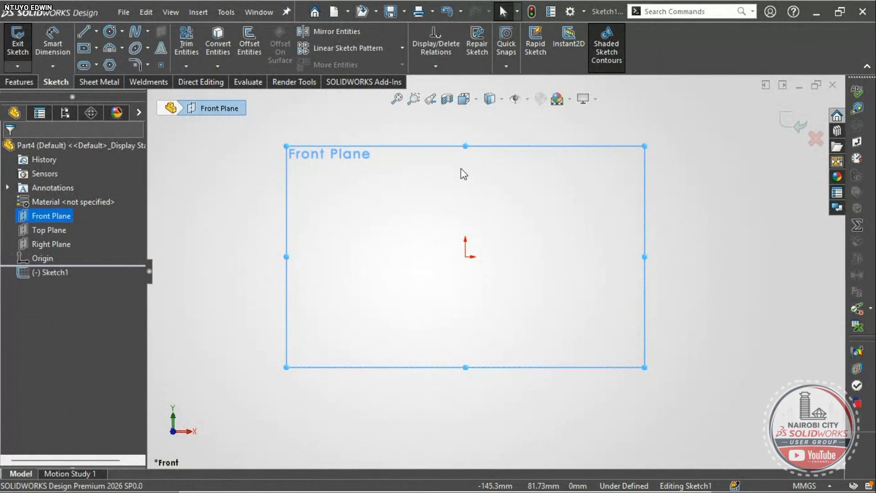
pyautogui.click(465, 117)
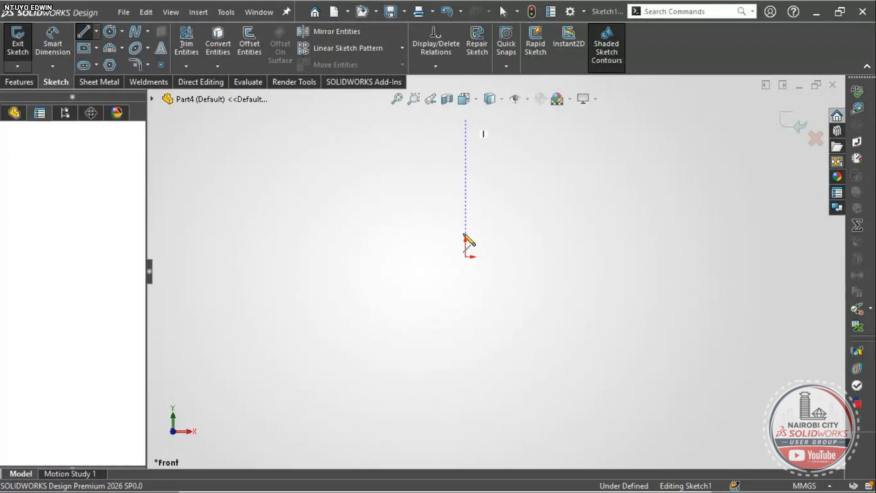
pyautogui.click(465, 256)
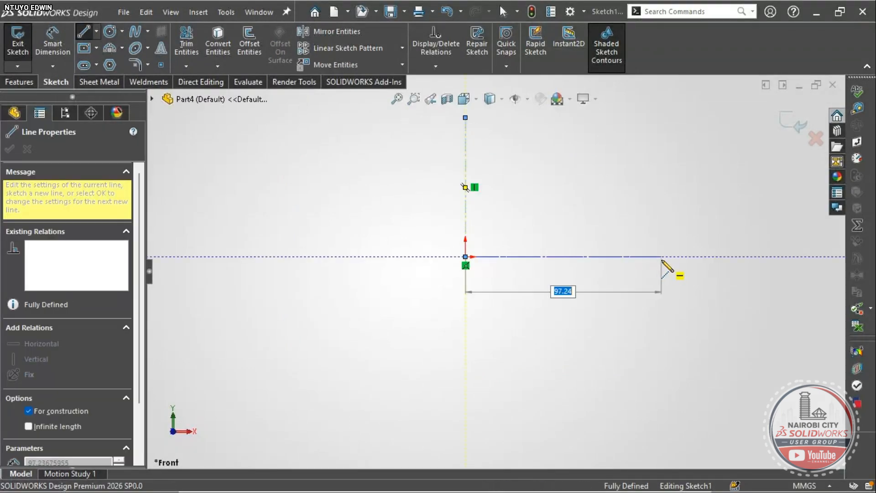
pyautogui.click(661, 258)
pyautogui.press('Escape')
pyautogui.scroll(2, 524, 264)
pyautogui.scroll(-3, 521, 260)
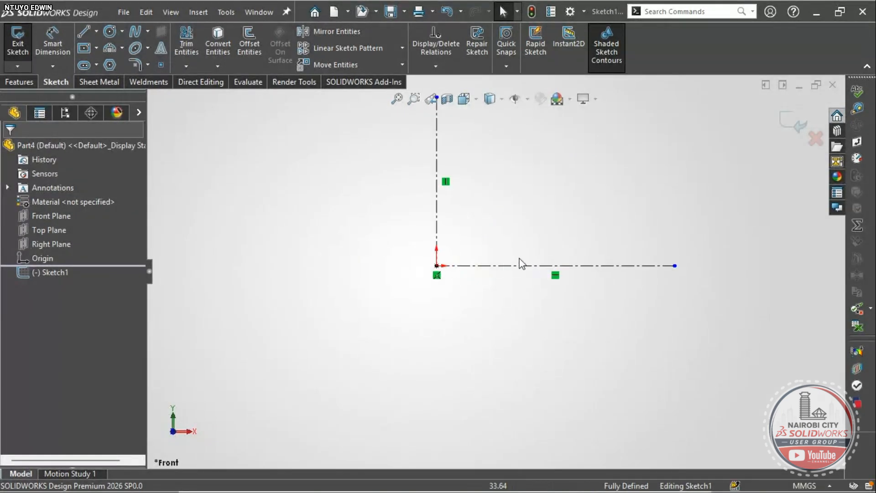
pyautogui.scroll(3, 497, 200)
pyautogui.scroll(-3, 477, 150)
pyautogui.scroll(1, 501, 264)
pyautogui.scroll(-2, 538, 337)
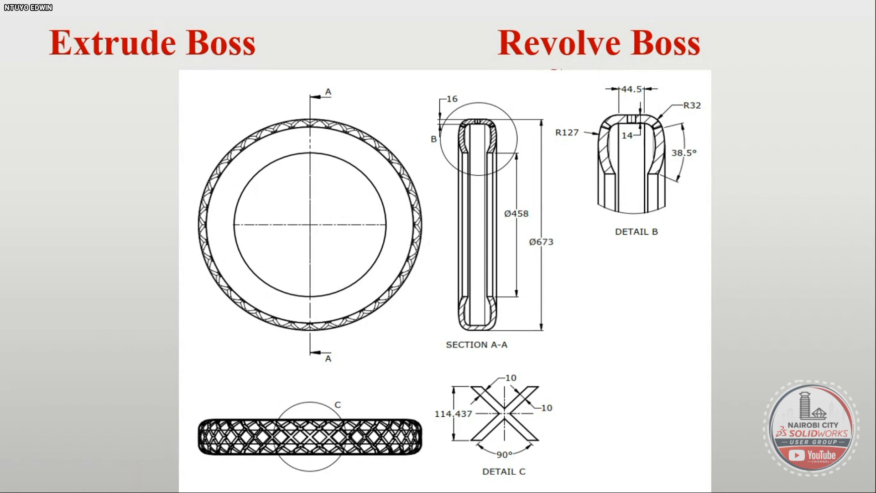
# - Draw a horizontal line from the vertical centerline ending in an upward arc, then reshape the arc
pyautogui.hotkey('alt', 'Tab')
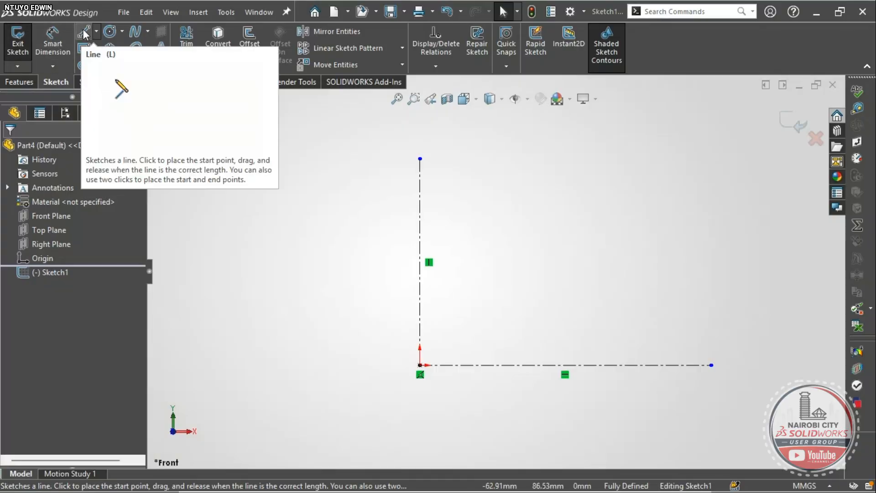
pyautogui.click(83, 32)
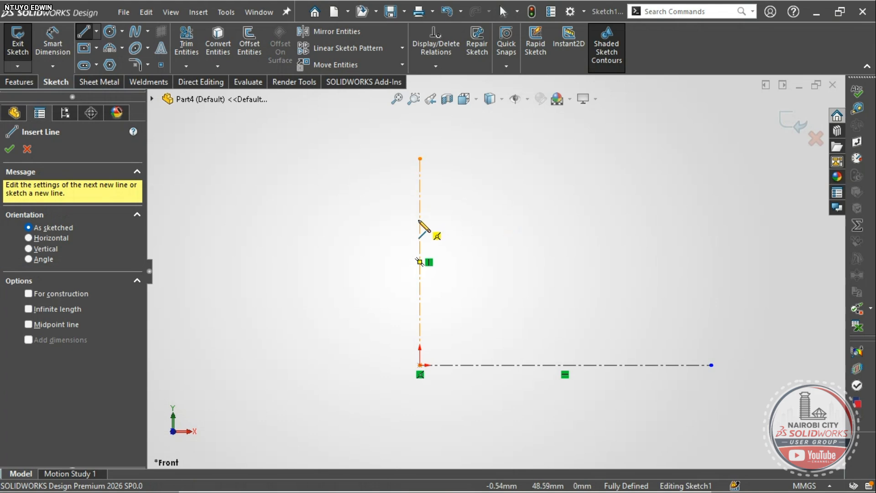
pyautogui.click(420, 219)
pyautogui.click(489, 220)
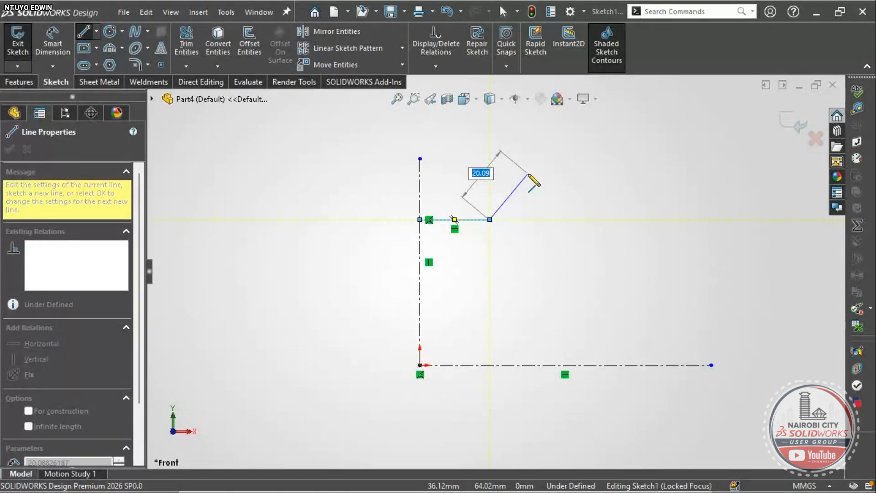
pyautogui.scroll(-2, 529, 176)
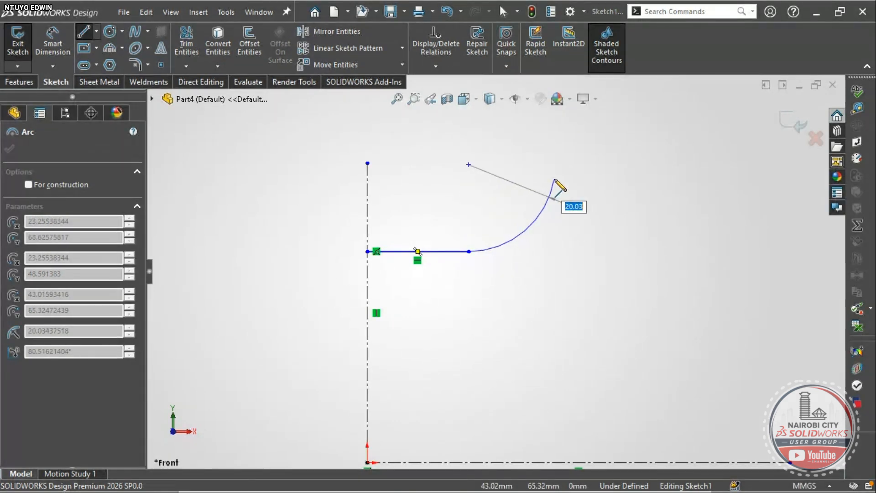
pyautogui.click(554, 181)
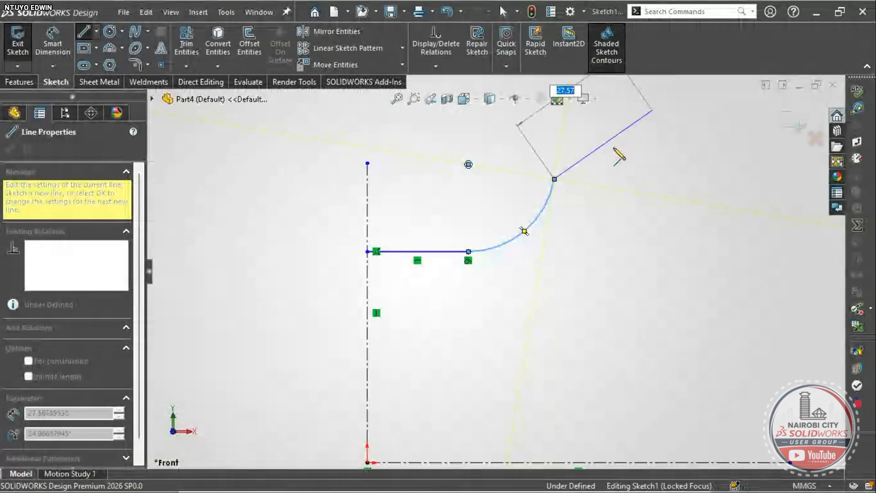
pyautogui.press('Escape')
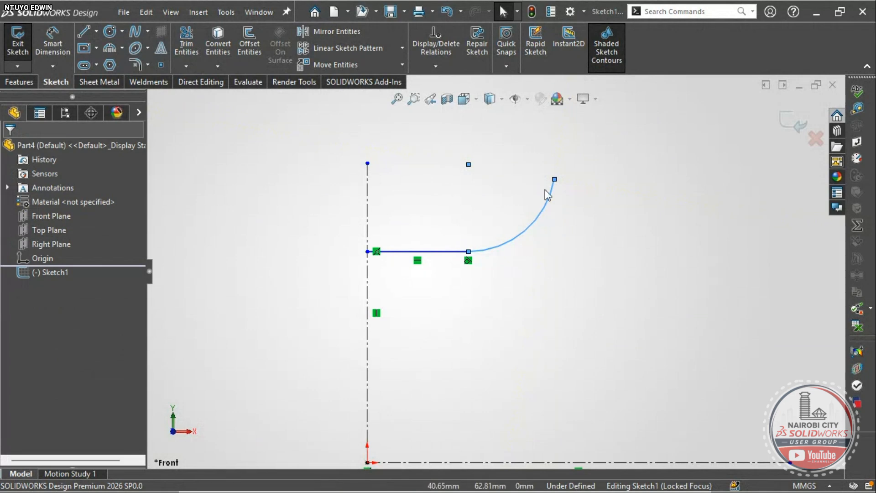
pyautogui.moveTo(554, 180); pyautogui.dragTo(516, 170)
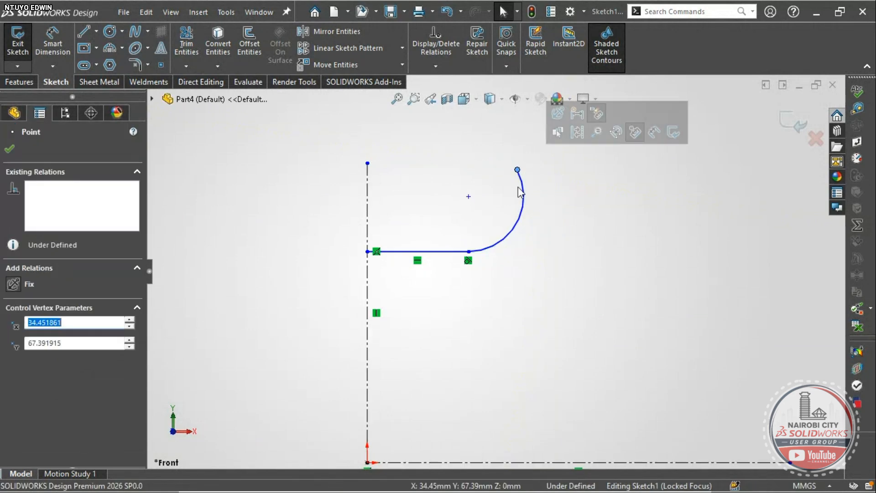
# - Add a three-point arc from the first arc's top end, curving up and left to blend
pyautogui.click(121, 48)
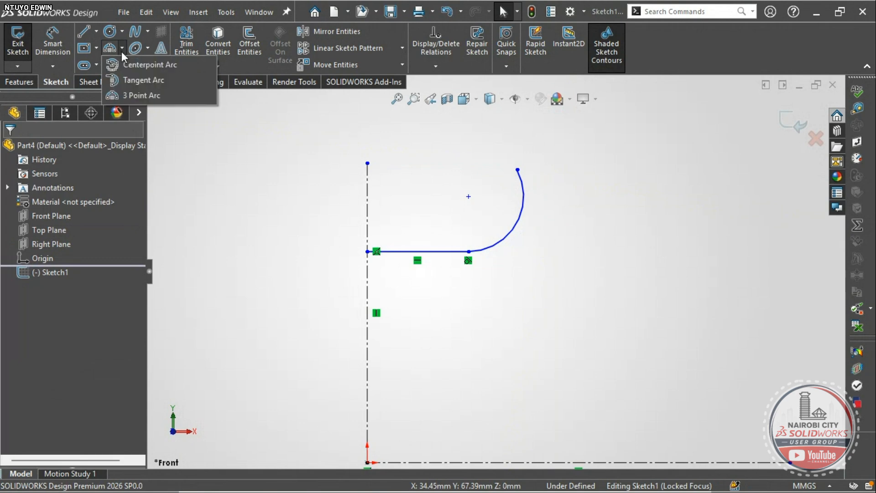
pyautogui.click(129, 97)
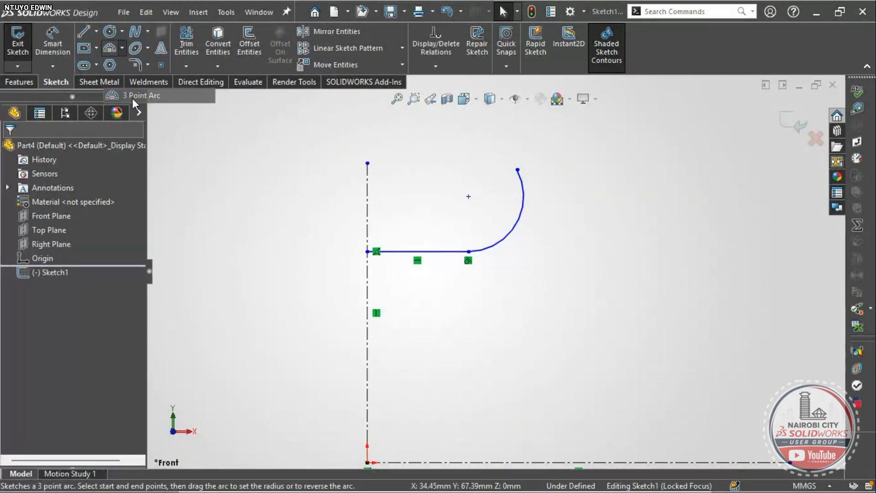
pyautogui.scroll(3, 493, 271)
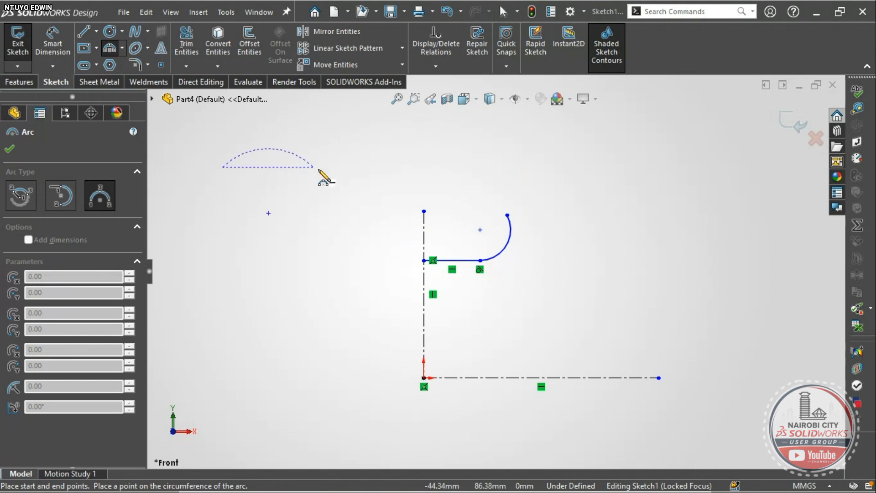
pyautogui.click(432, 168)
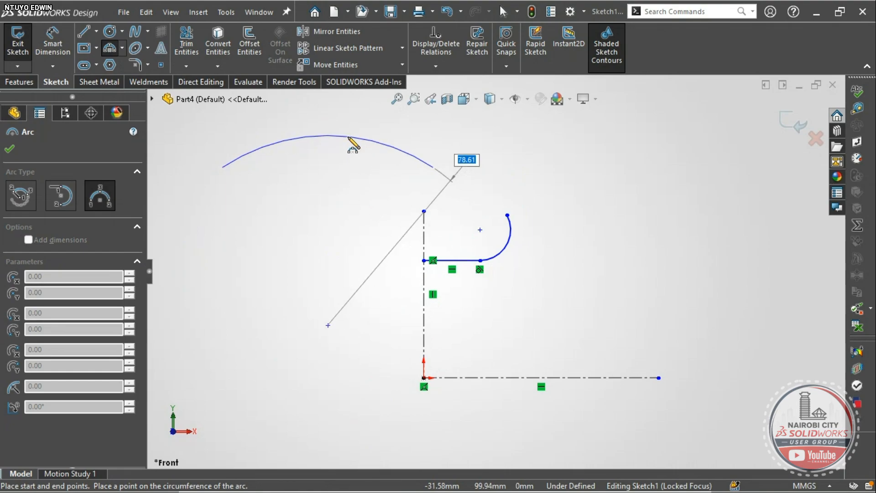
pyautogui.press('Escape')
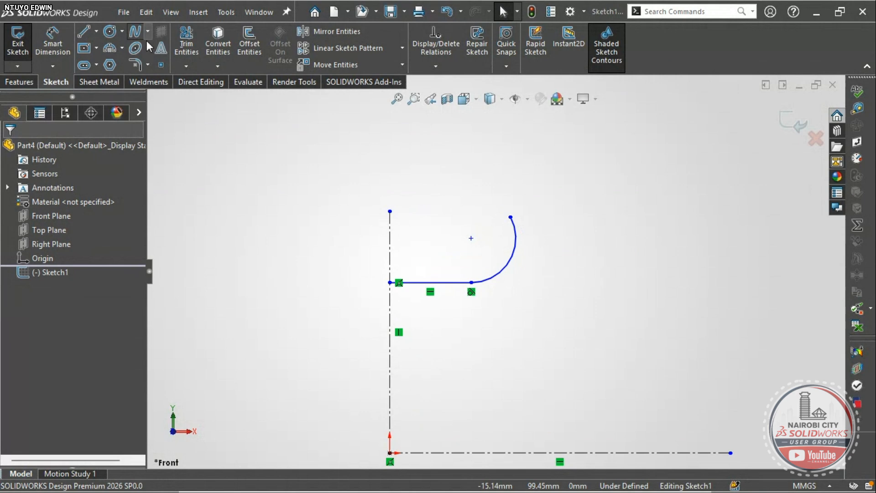
pyautogui.click(109, 48)
pyautogui.click(511, 218)
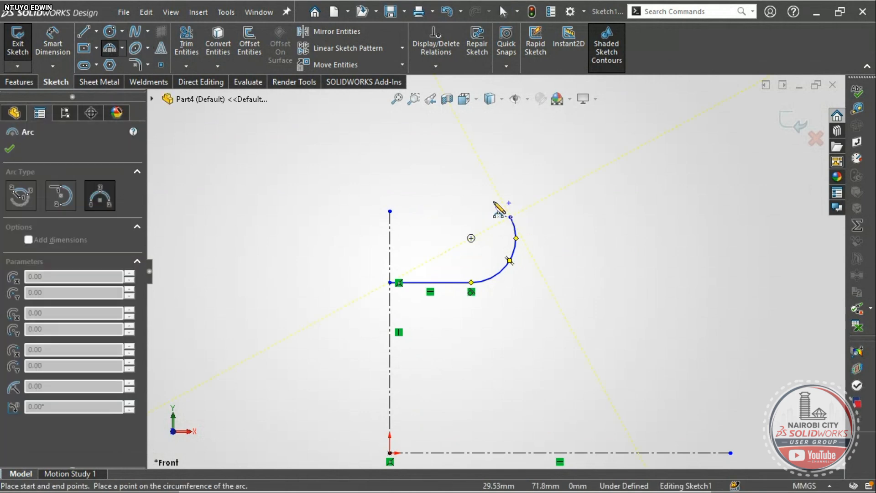
pyautogui.click(459, 181)
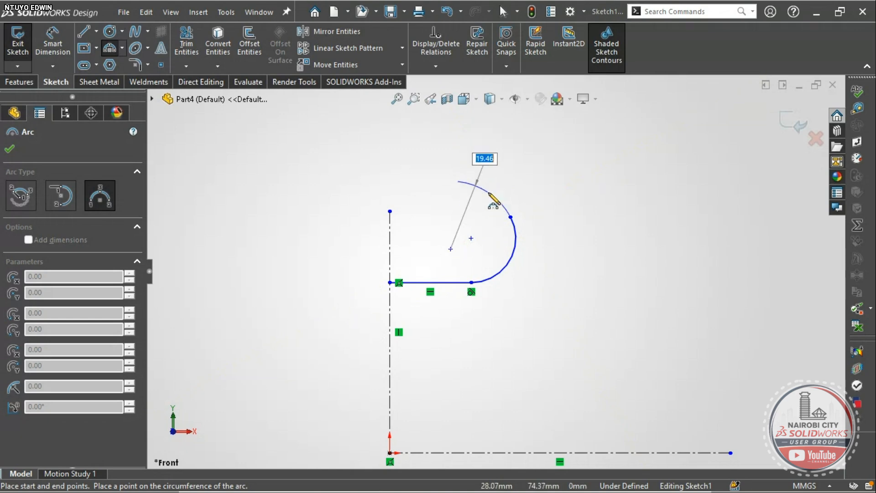
pyautogui.click(488, 193)
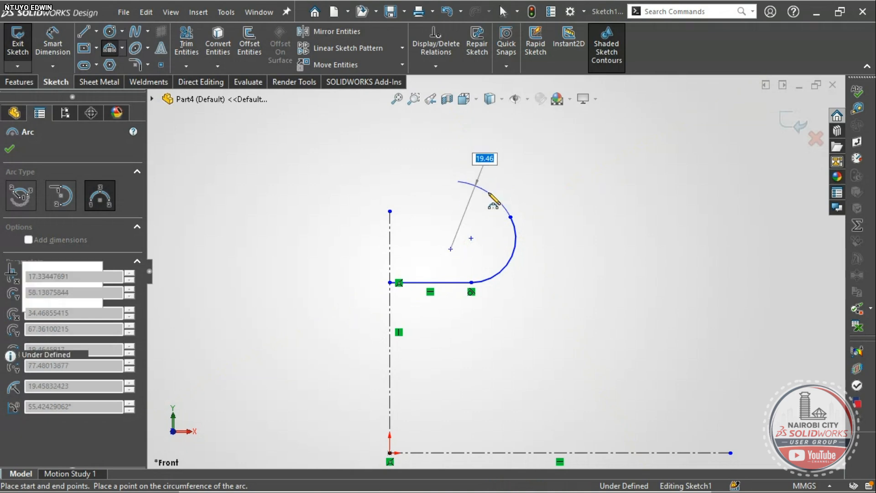
pyautogui.press('Escape')
# - Draw the top line from the new arc's end back to the vertical centerline
pyautogui.click(84, 41)
pyautogui.click(84, 33)
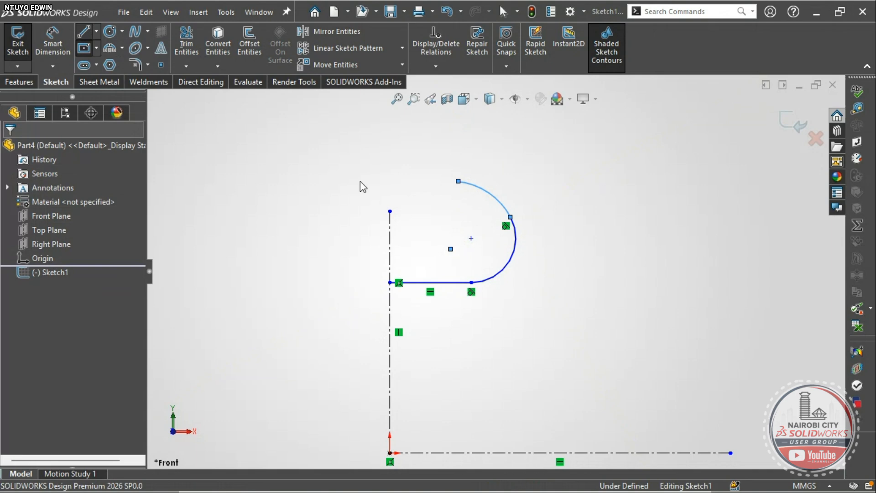
pyautogui.click(458, 182)
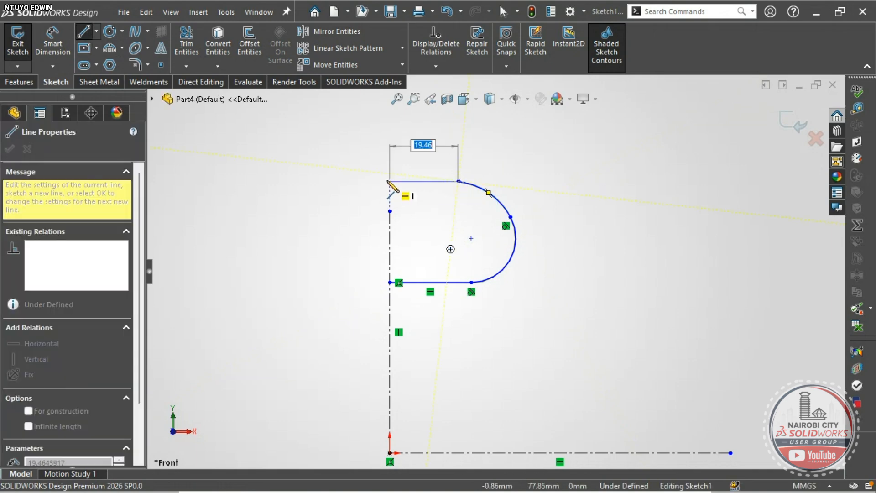
pyautogui.click(389, 181)
pyautogui.press('Escape')
pyautogui.scroll(-2, 478, 257)
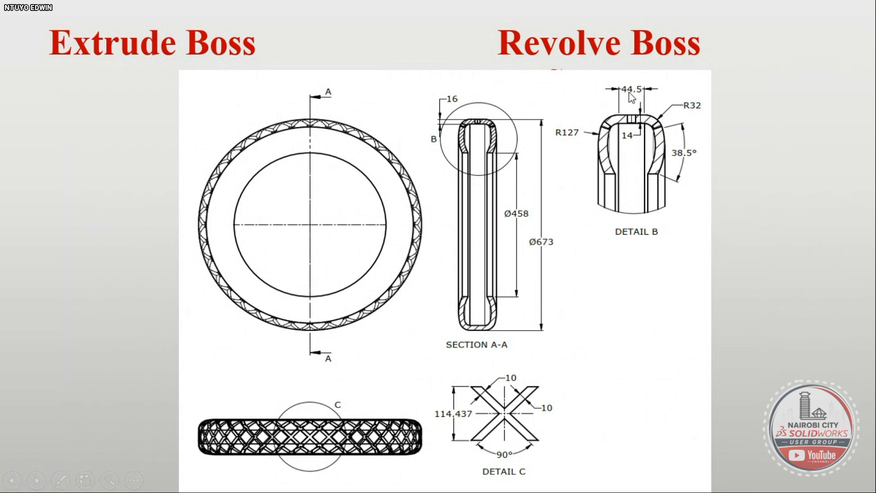
# - Dimension the top line's width from the vertical centerline to 44.5 mm
pyautogui.hotkey('alt', 'Tab')
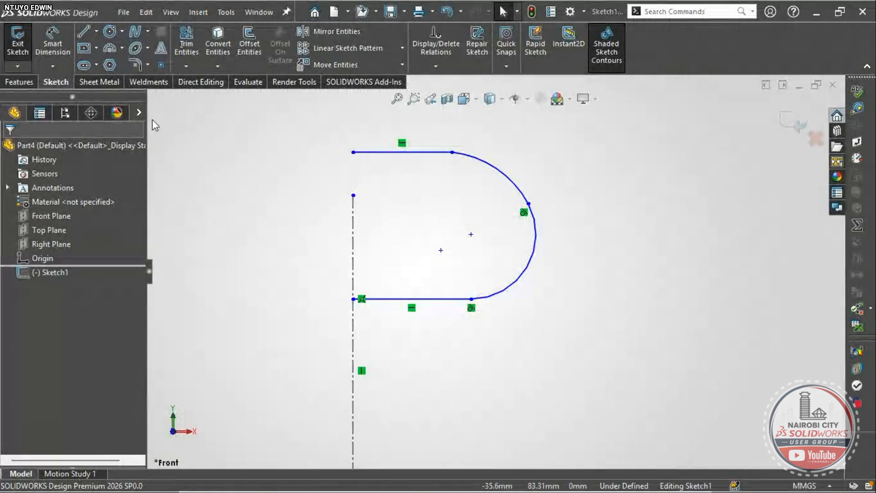
pyautogui.click(53, 46)
pyautogui.scroll(2, 414, 275)
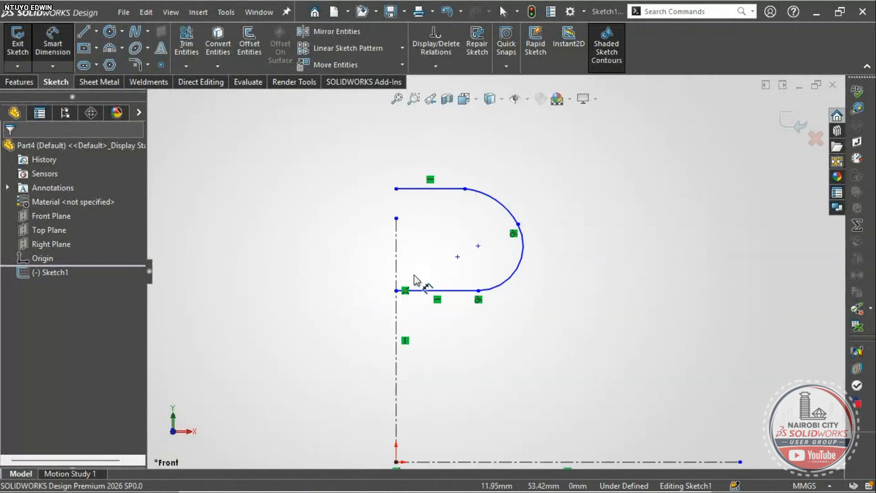
pyautogui.click(464, 189)
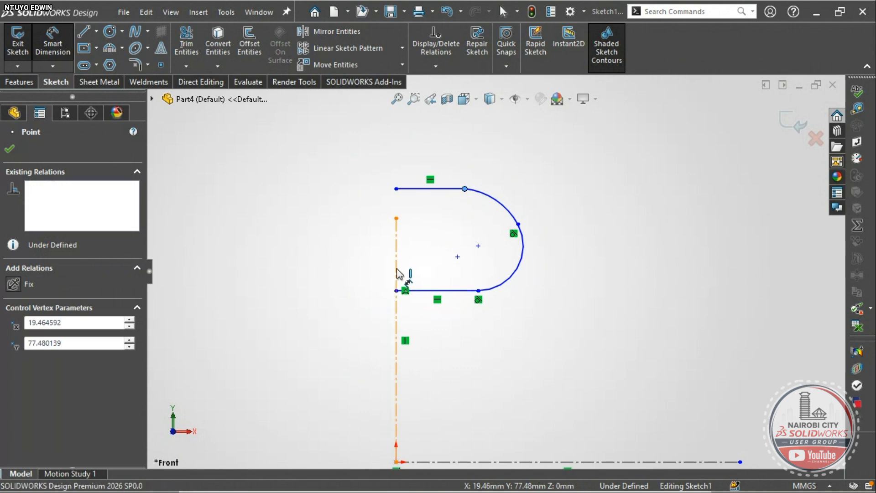
pyautogui.click(396, 268)
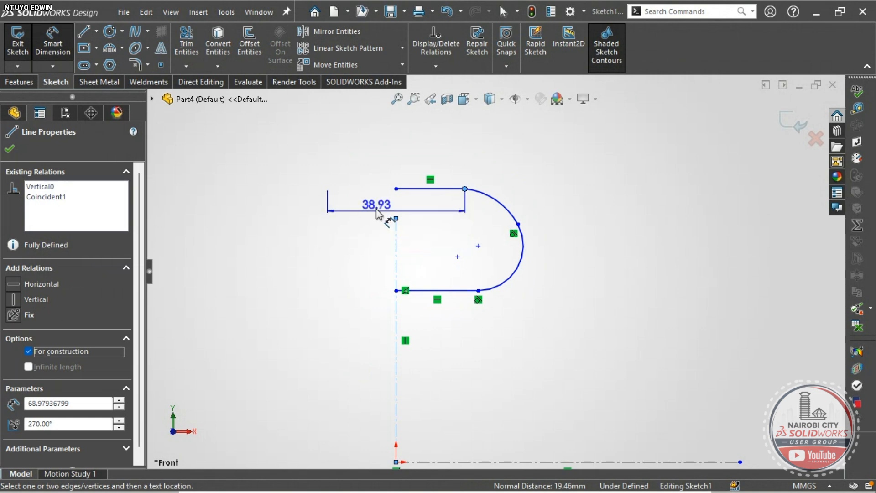
pyautogui.click(378, 169)
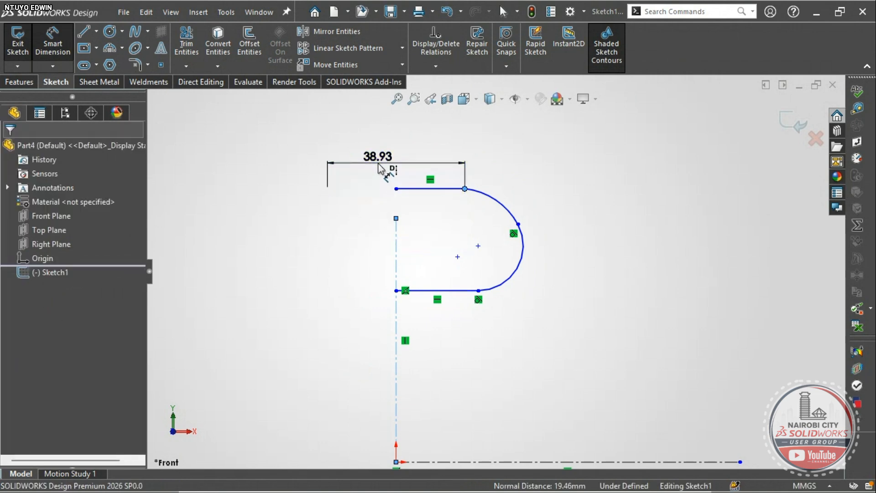
pyautogui.write('44')
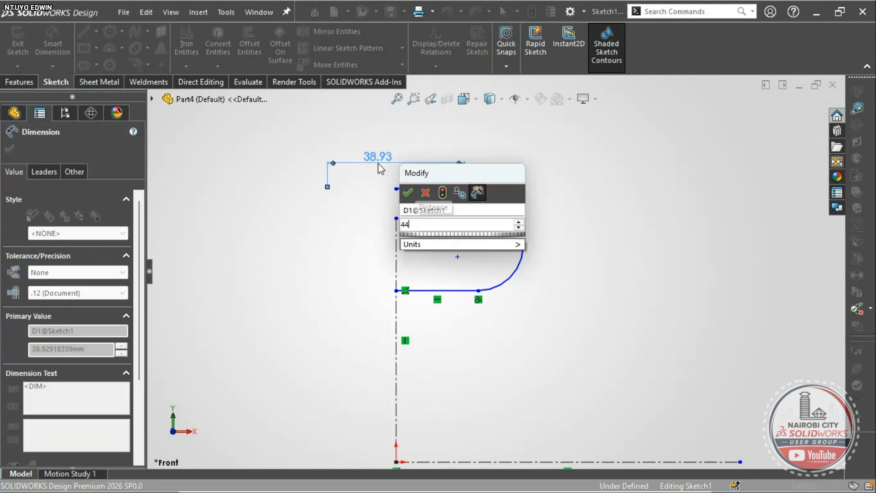
pyautogui.write('.5')
pyautogui.press('Return')
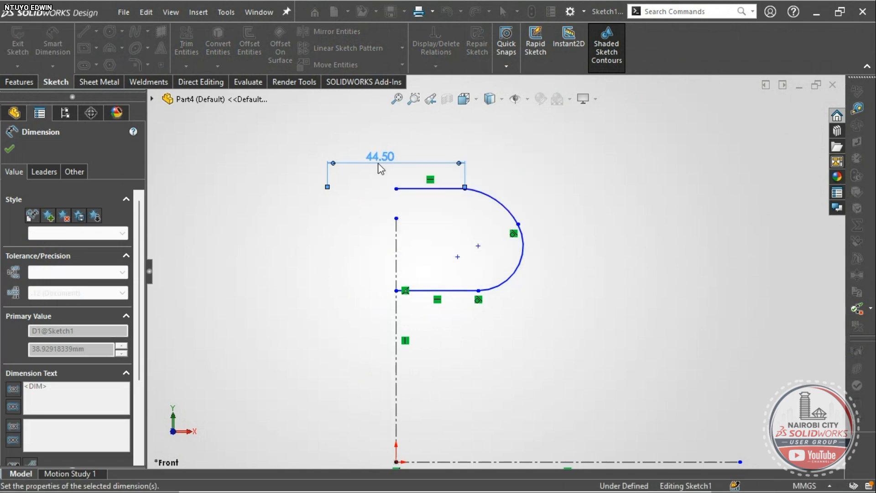
pyautogui.scroll(-2, 416, 182)
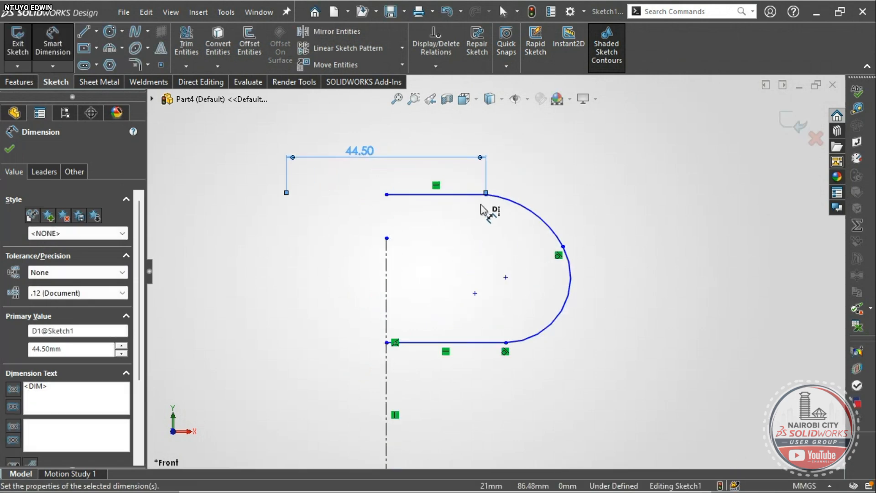
# - Make the top line tangent to the arc at their junction point
pyautogui.hotkey('alt', 'Tab')
pyautogui.hotkey('alt', 'Tab')
pyautogui.scroll(-2, 488, 215)
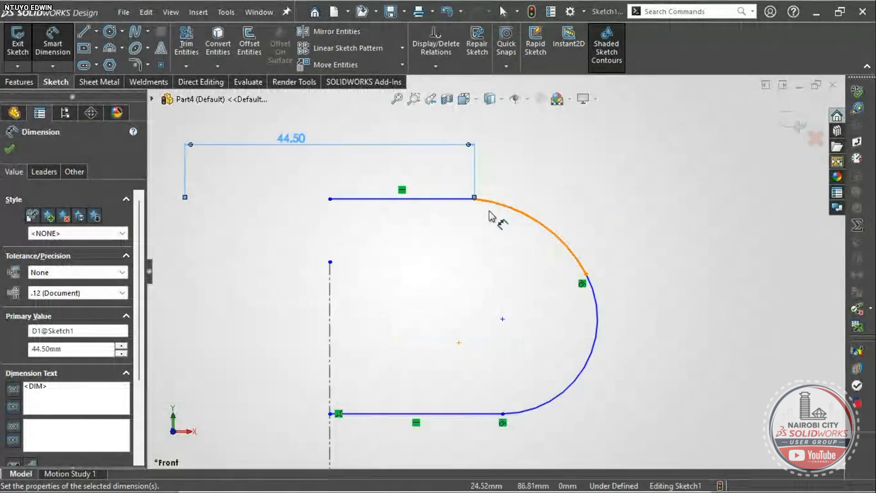
pyautogui.scroll(-3, 474, 205)
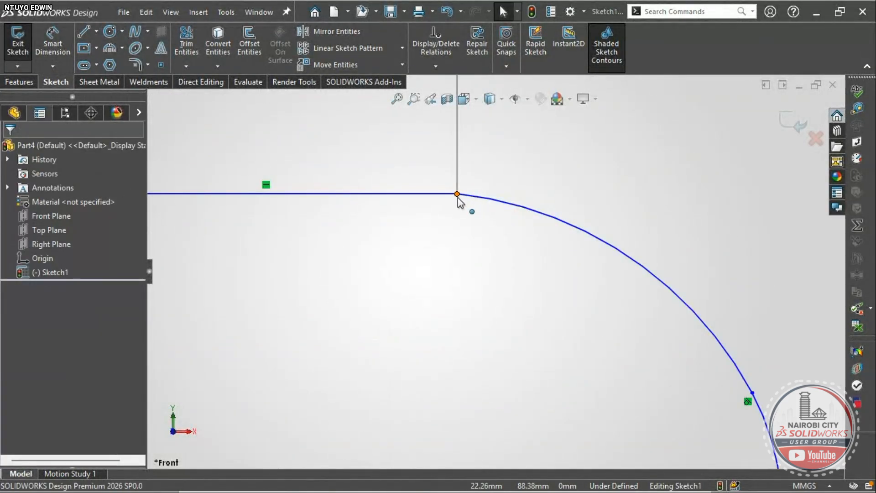
pyautogui.click(457, 196)
pyautogui.click(495, 143)
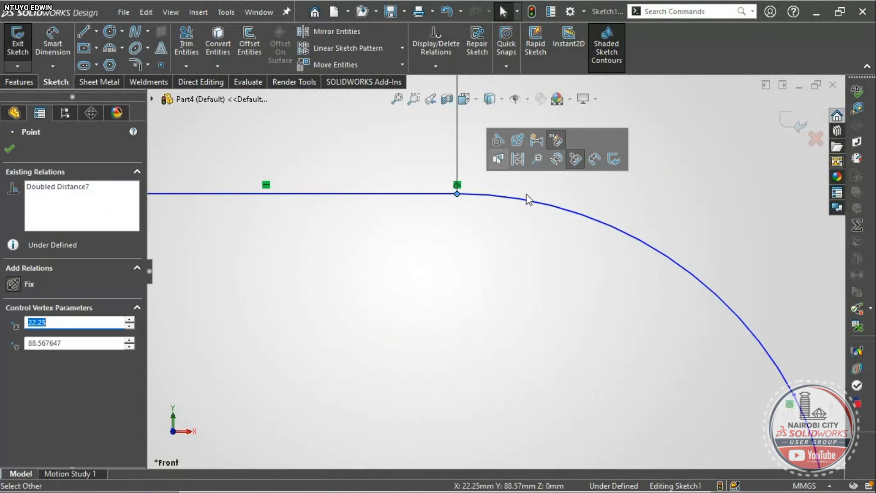
pyautogui.scroll(3, 570, 306)
pyautogui.scroll(1, 638, 333)
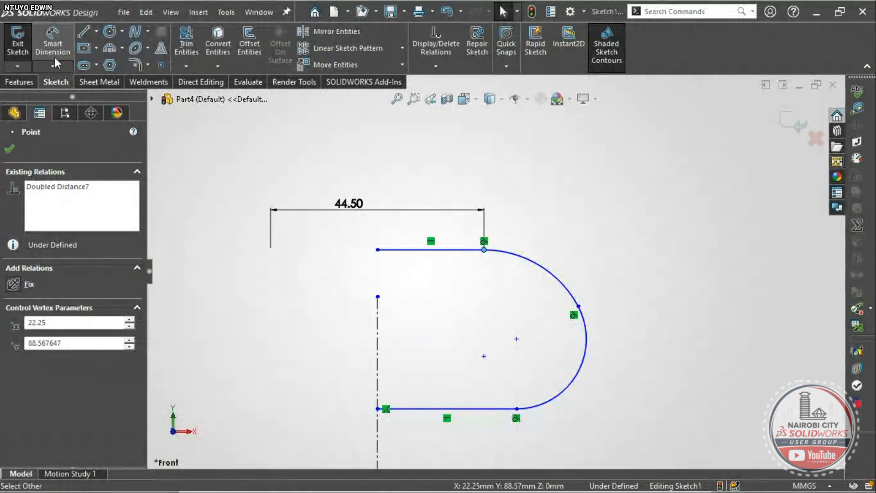
# - Dimension the upper arc's radius to 32 mm
pyautogui.click(52, 46)
pyautogui.click(551, 276)
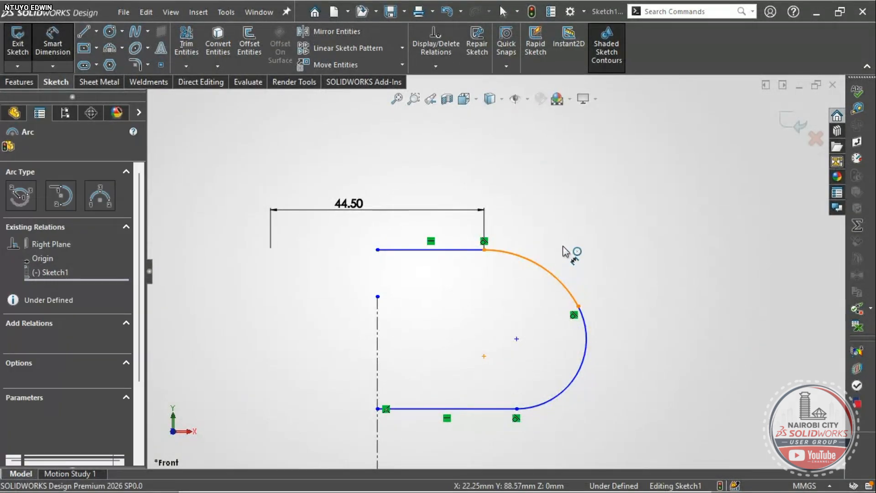
pyautogui.click(568, 244)
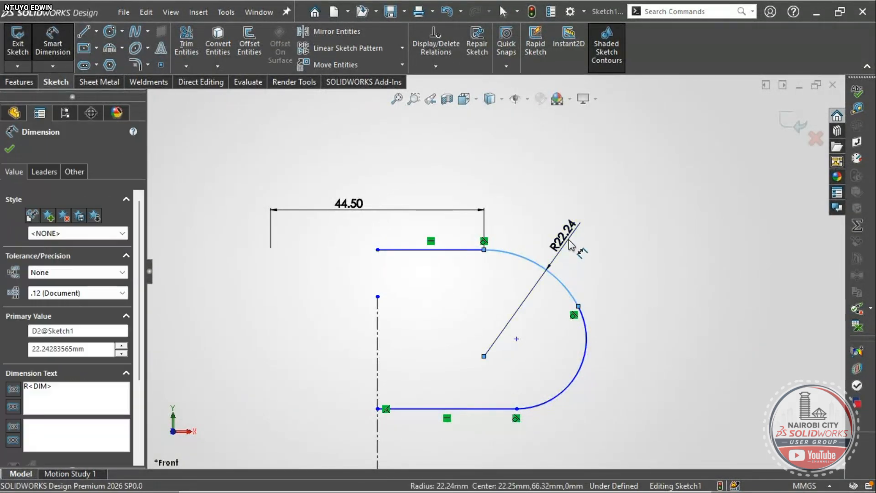
pyautogui.write('32')
pyautogui.press('Return')
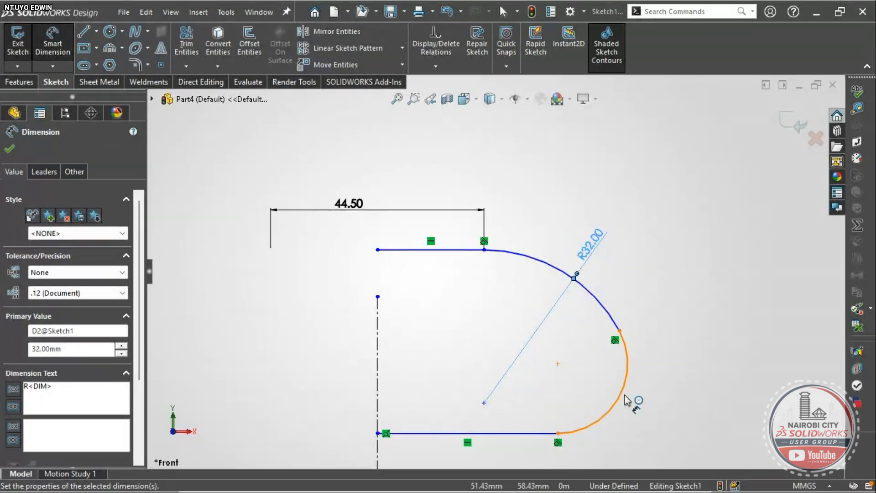
pyautogui.hotkey('alt', 'Tab')
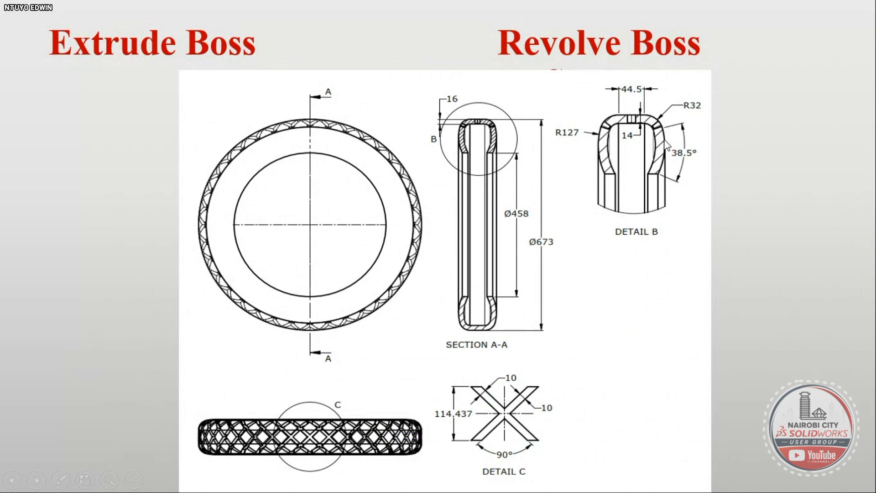
# - Resume the slide 5 tire drawing slideshow and bring up the Windows Start menu
pyautogui.press('Escape')
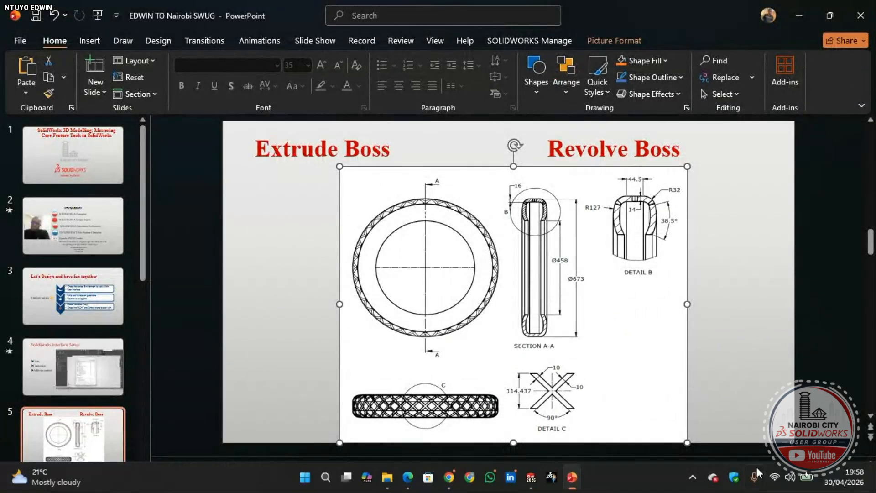
pyautogui.click(736, 484)
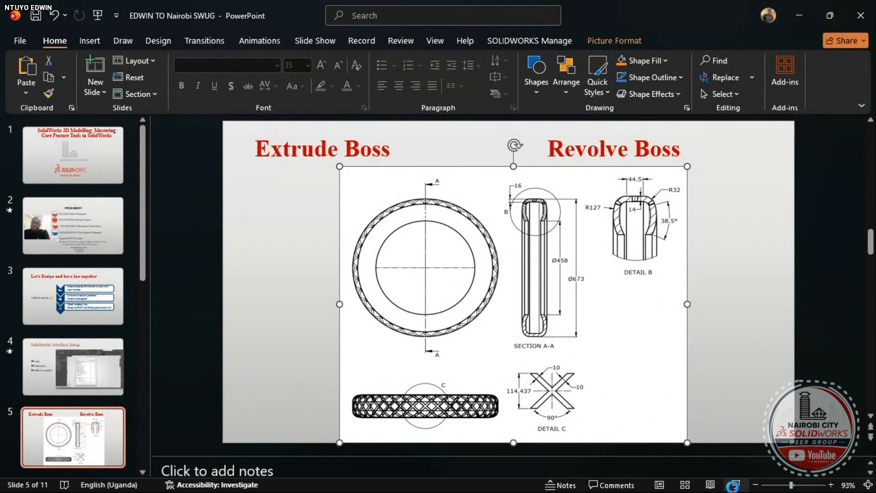
pyautogui.press('Escape')
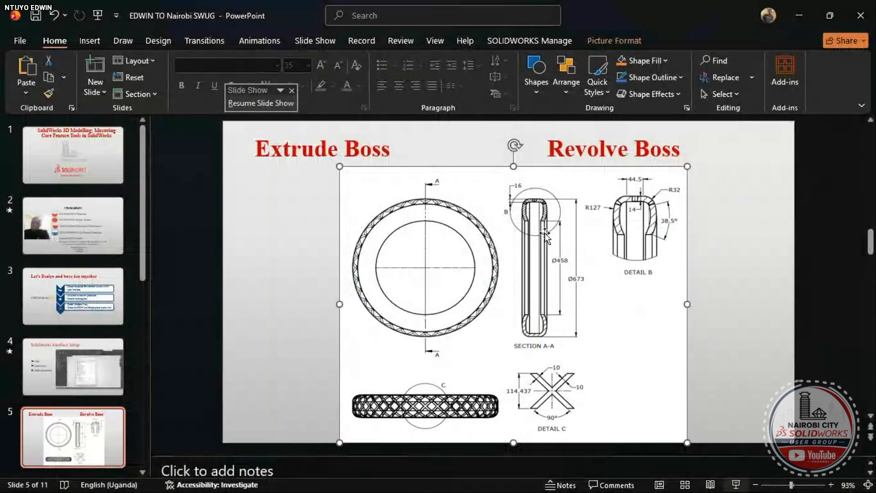
pyautogui.hotkey('alt', 'Tab')
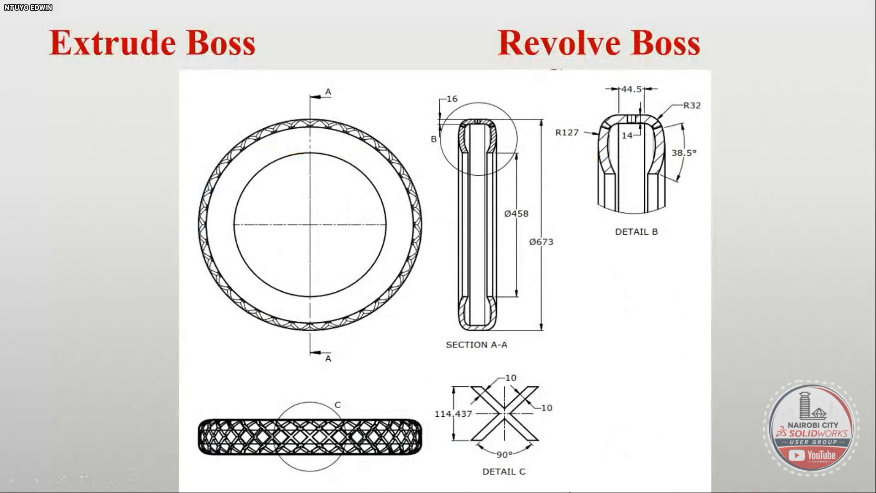
pyautogui.press('super')
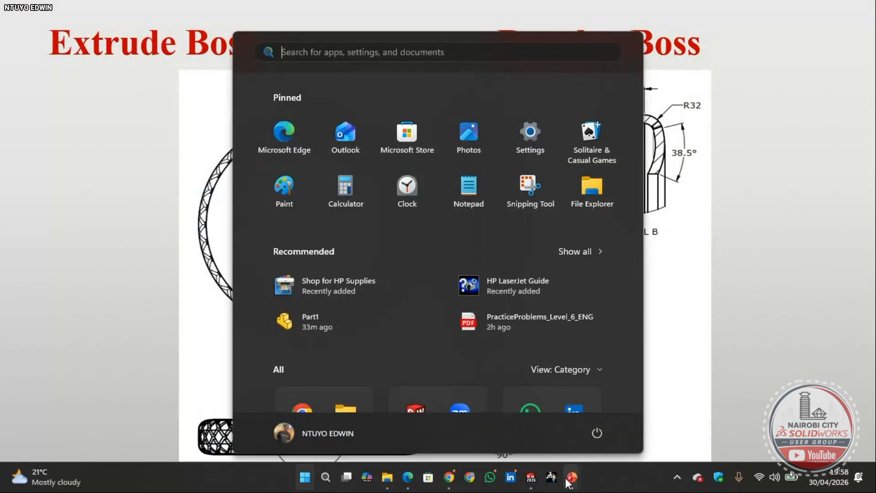
# - Return to the sketch and slide the lower arc's upper endpoint along the curve
pyautogui.click(539, 485)
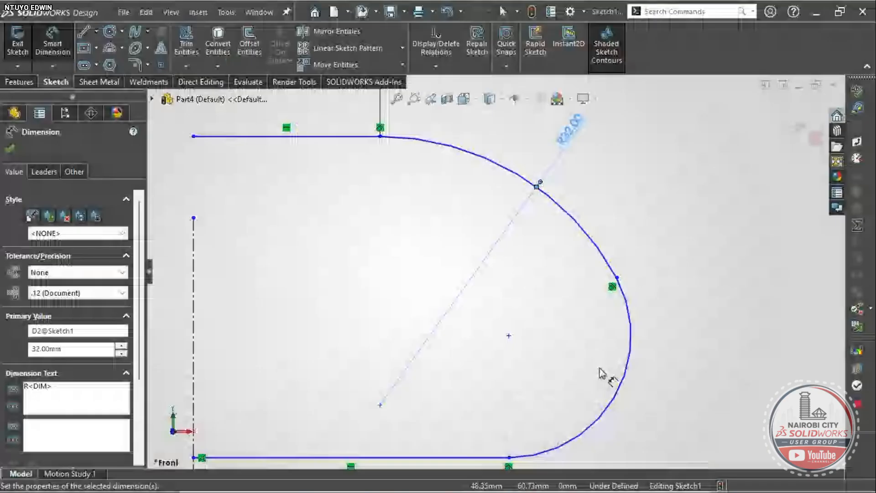
pyautogui.scroll(4, 611, 356)
pyautogui.scroll(-5, 409, 297)
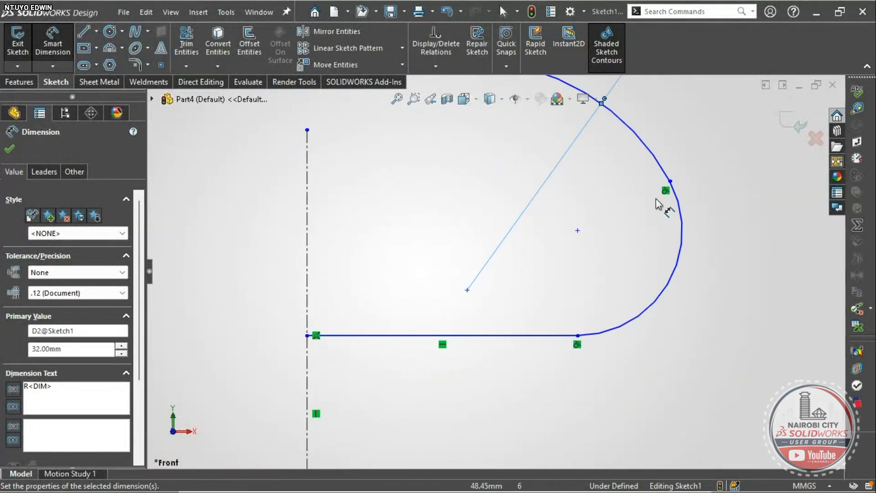
pyautogui.scroll(3, 655, 206)
pyautogui.scroll(-3, 539, 287)
pyautogui.scroll(3, 549, 274)
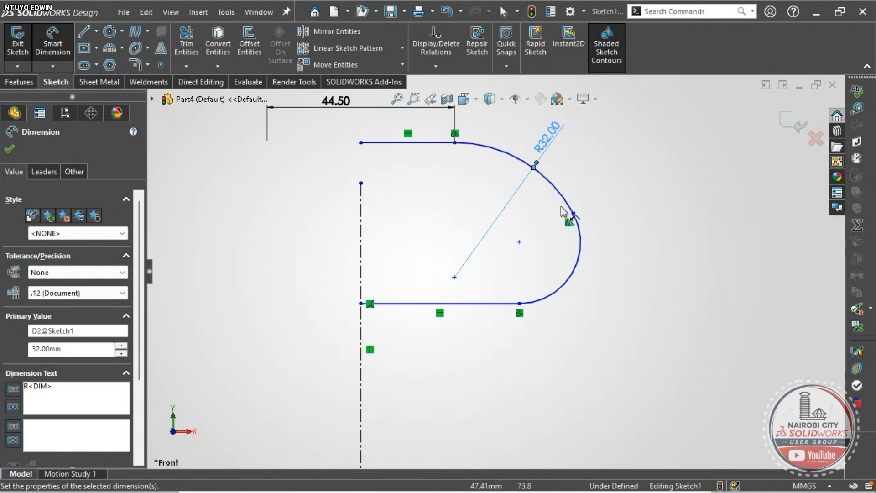
pyautogui.scroll(-1, 576, 300)
pyautogui.press('Escape')
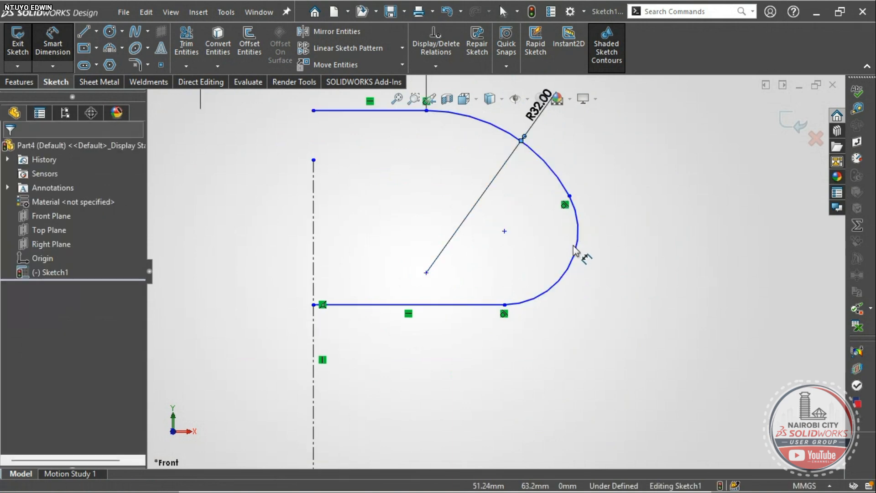
pyautogui.click(568, 270)
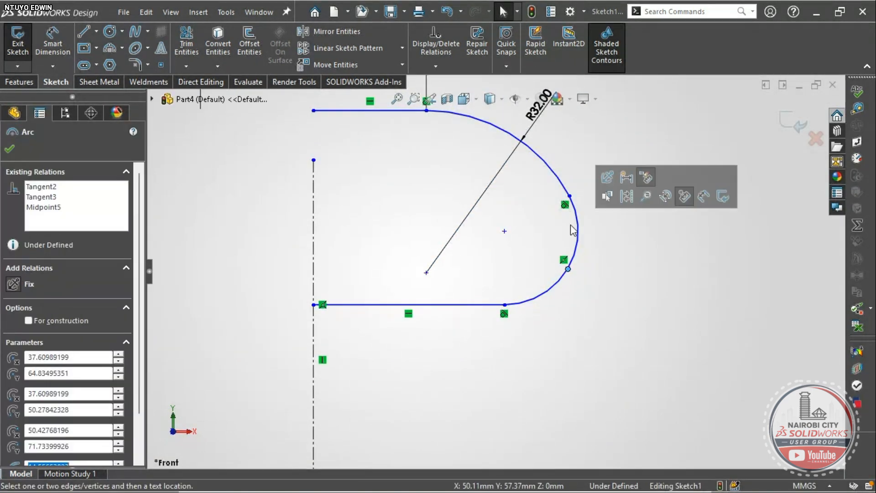
pyautogui.moveTo(569, 196)
pyautogui.mouseDown()
pyautogui.moveTo(535, 201)
pyautogui.moveTo(566, 190)
pyautogui.mouseUp()
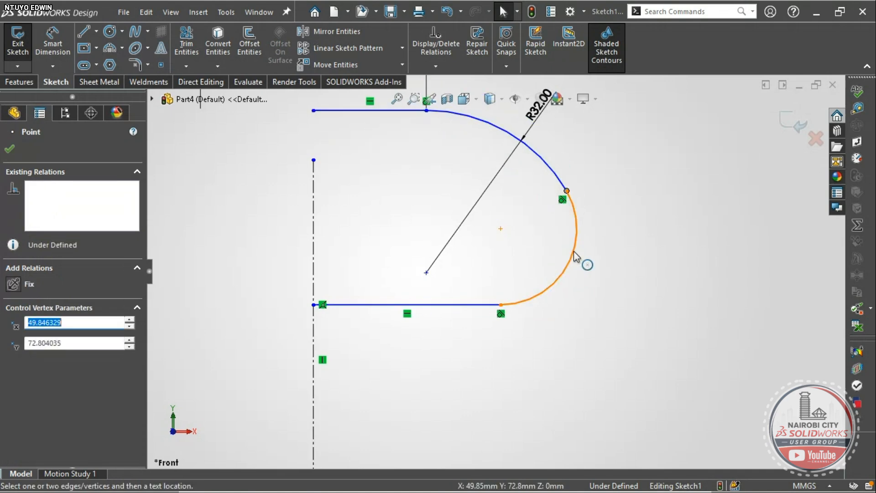
# - Trim away the lower arc, delete its construction arc and dimension, and shorten the bottom line
pyautogui.click(511, 247)
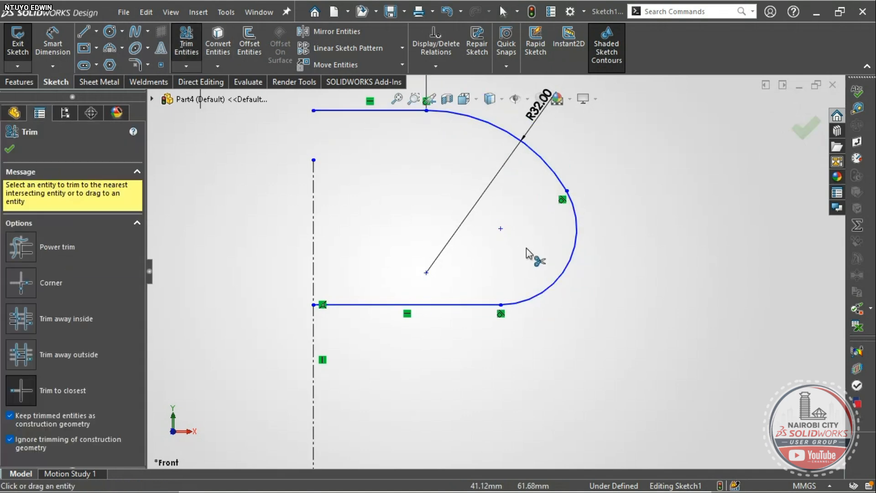
pyautogui.click(570, 256)
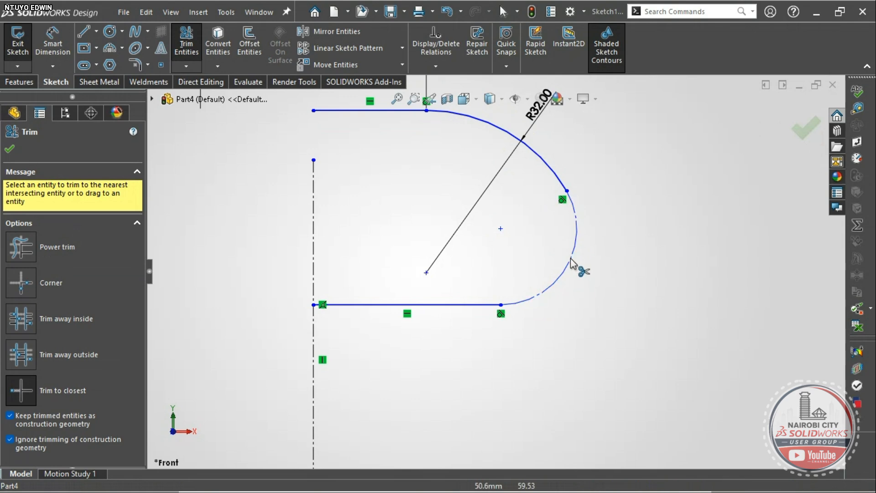
pyautogui.click(571, 259)
pyautogui.press('Escape')
pyautogui.click(573, 259)
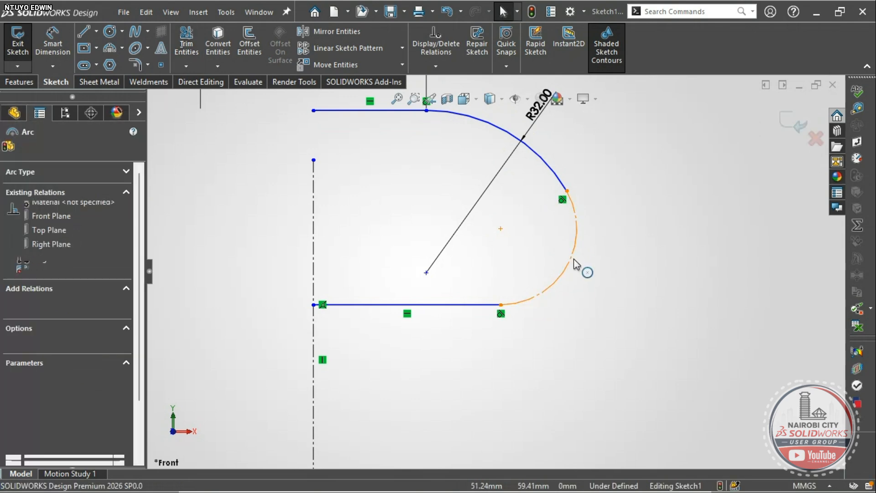
pyautogui.press('Delete')
pyautogui.click(369, 253)
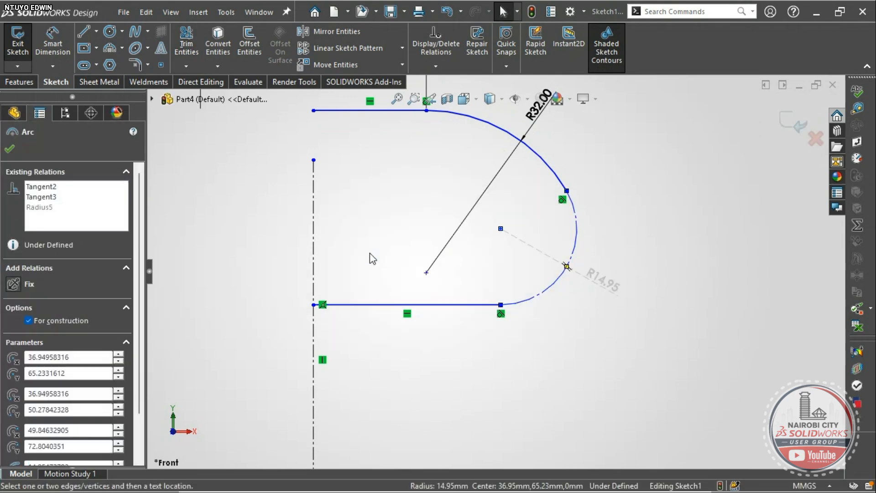
pyautogui.moveTo(501, 305); pyautogui.dragTo(441, 304)
# - Draw a three-point arc from the upper arc's end to the bottom line, then reshape the junction
pyautogui.click(111, 48)
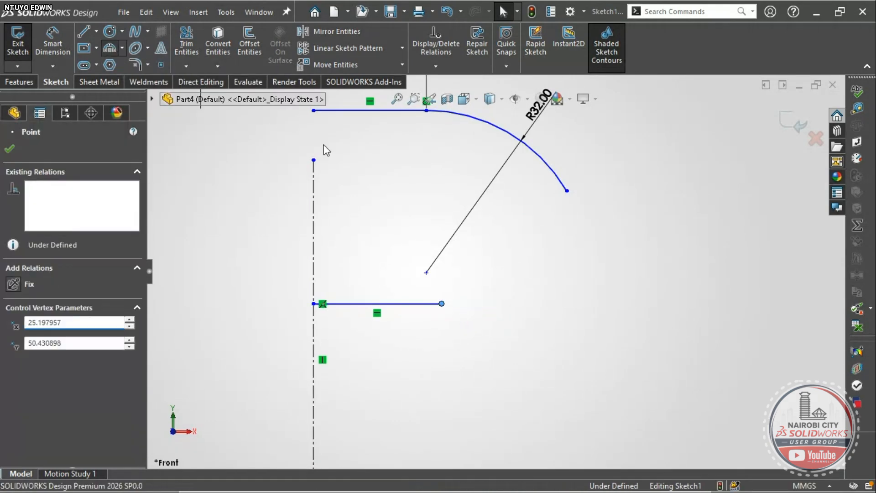
pyautogui.click(567, 191)
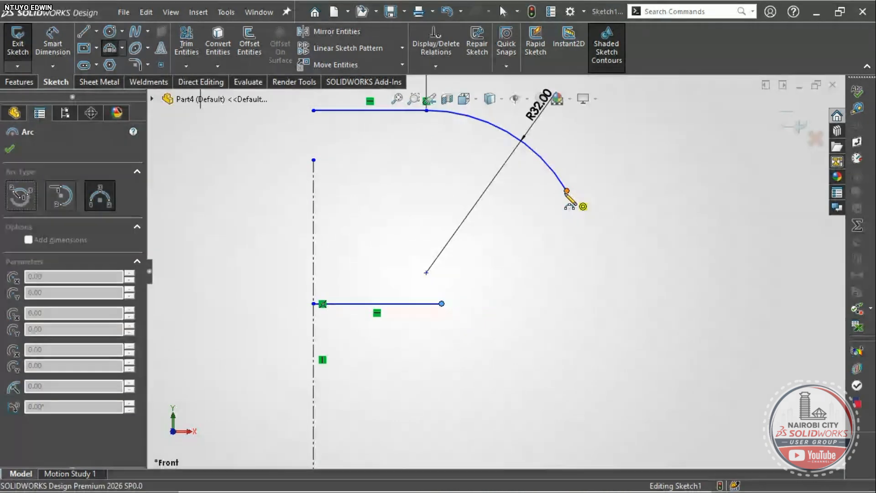
pyautogui.click(441, 304)
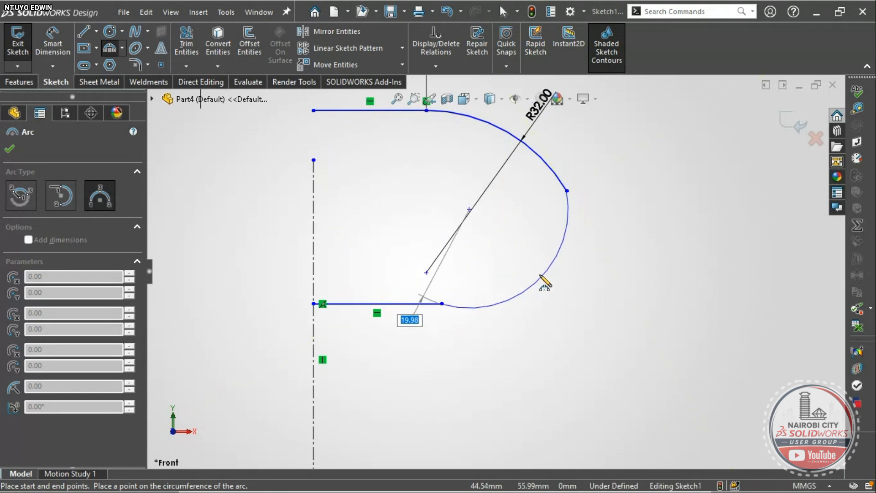
pyautogui.click(540, 270)
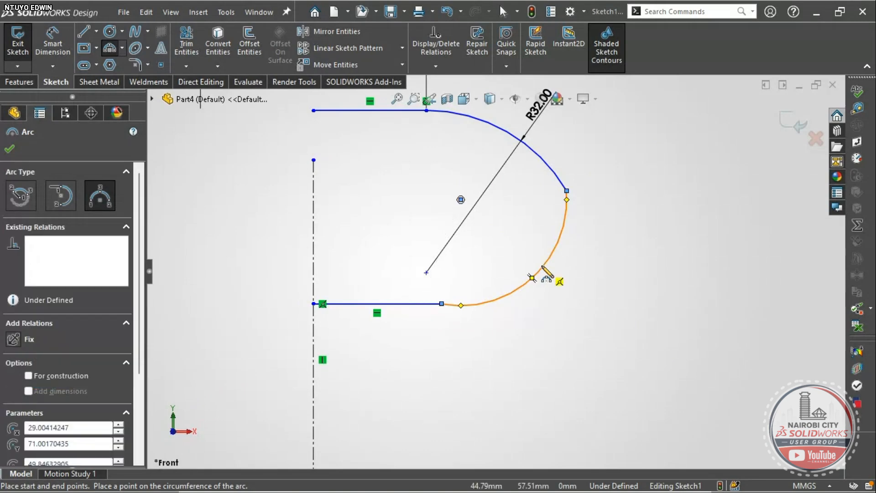
pyautogui.press('Escape')
pyautogui.scroll(-2, 541, 226)
pyautogui.scroll(2, 542, 225)
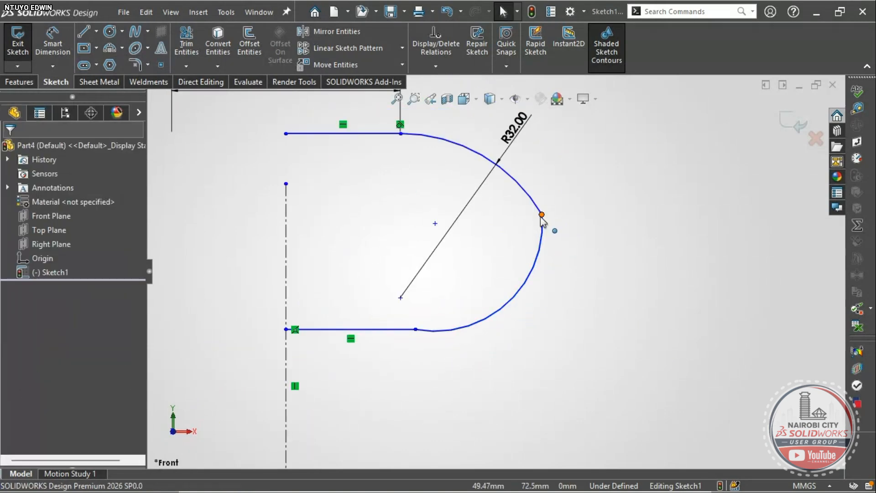
pyautogui.moveTo(538, 212); pyautogui.dragTo(472, 151)
pyautogui.click(462, 116)
pyautogui.scroll(-2, 463, 117)
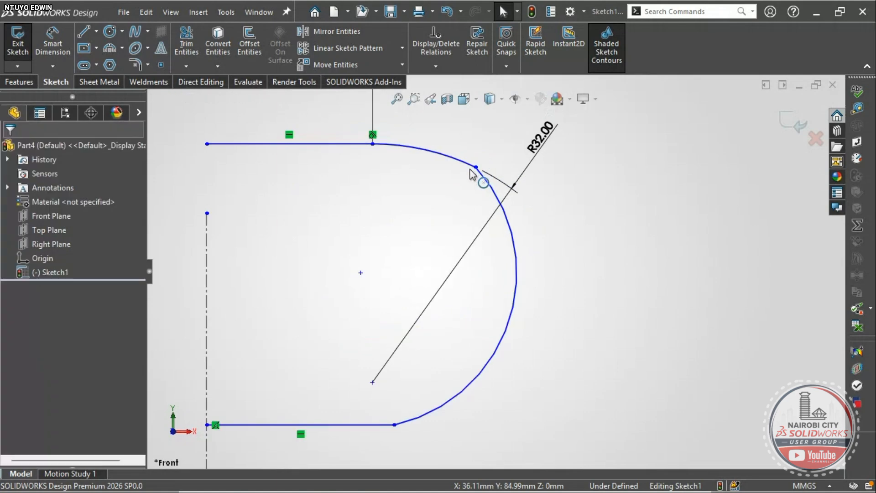
# - Try a tangent relation between the two arcs, undo it, and move the R32.00 label above
pyautogui.click(452, 158)
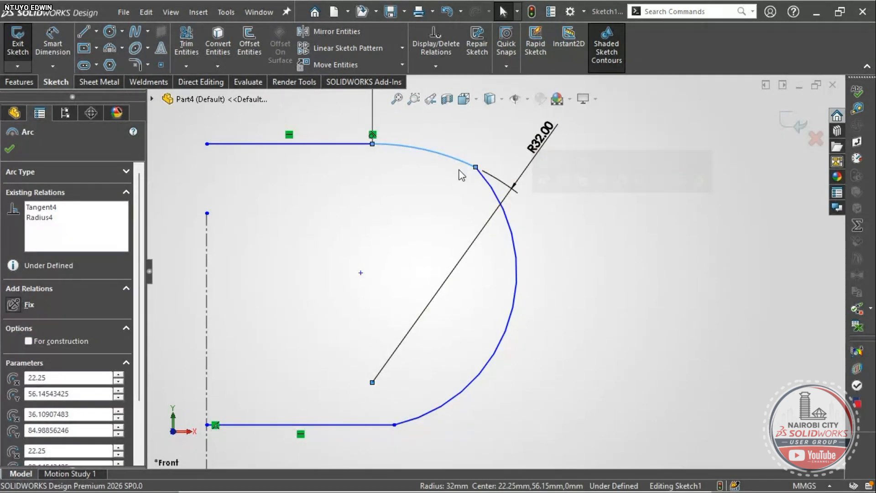
pyautogui.keyDown('ctrl'); pyautogui.click(501, 196); pyautogui.keyUp('ctrl')
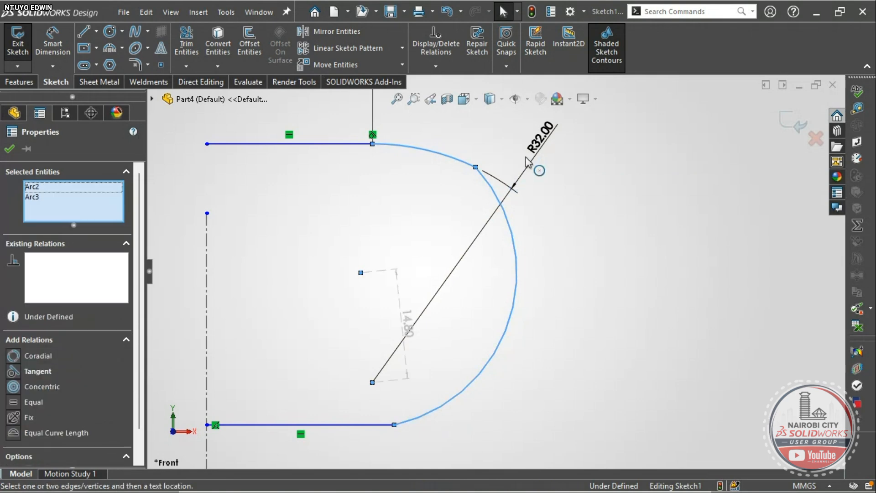
pyautogui.click(548, 132)
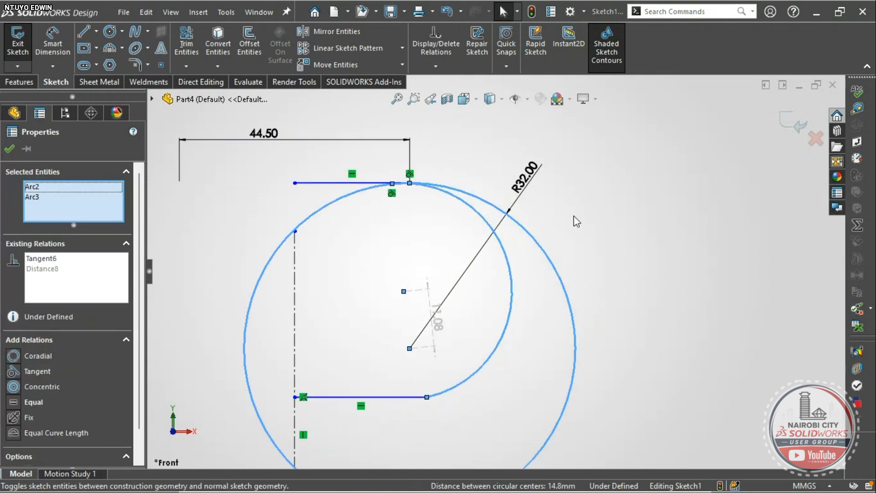
pyautogui.hotkey('ctrl', 'z')
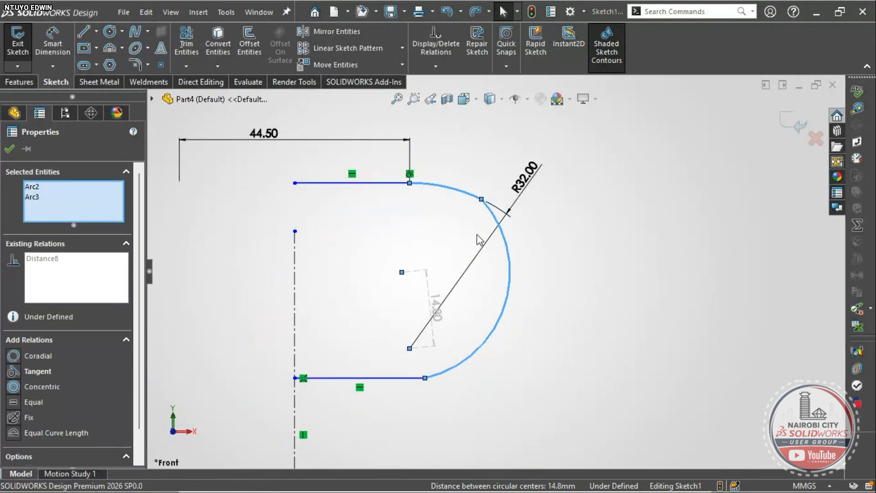
pyautogui.click(477, 235)
pyautogui.scroll(-1, 489, 207)
pyautogui.scroll(1, 508, 187)
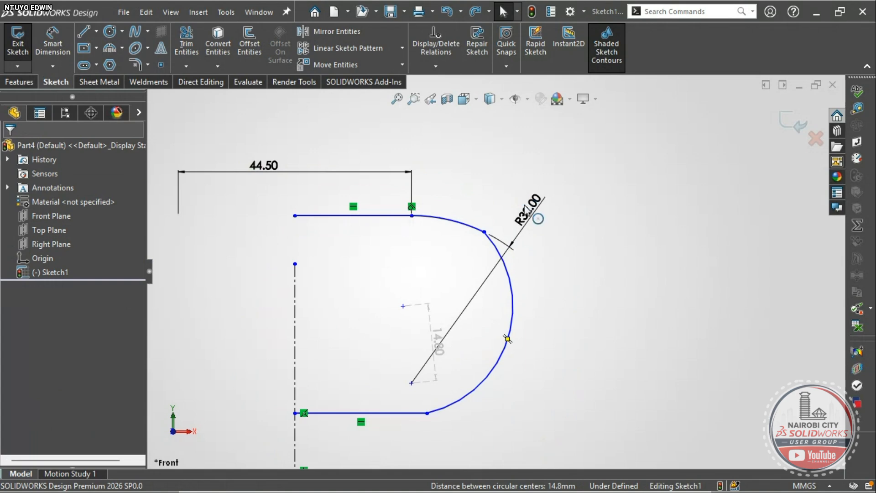
pyautogui.moveTo(537, 218); pyautogui.dragTo(371, 219)
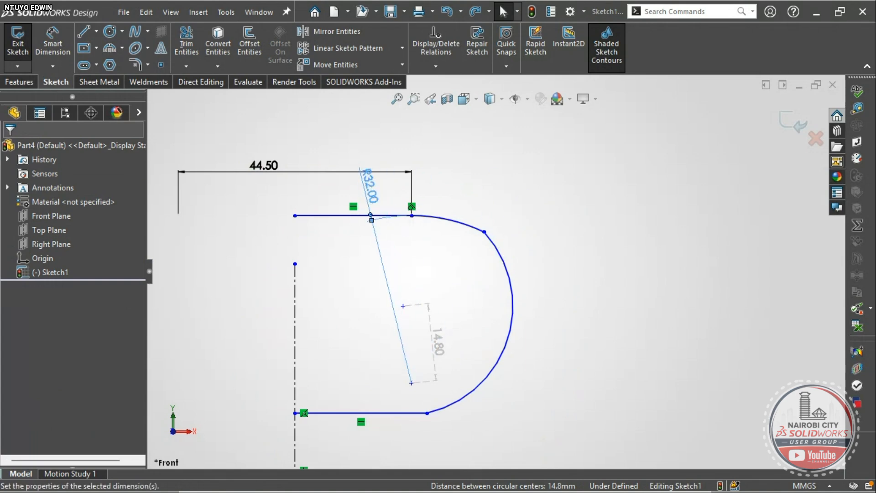
pyautogui.scroll(2, 495, 272)
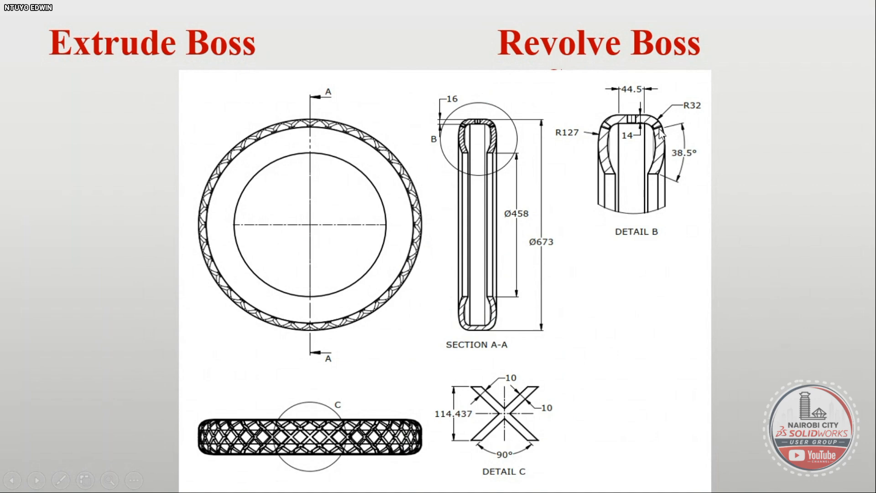
# - Delete the 14.80 centre-distance dimension
pyautogui.hotkey('alt', 'Tab')
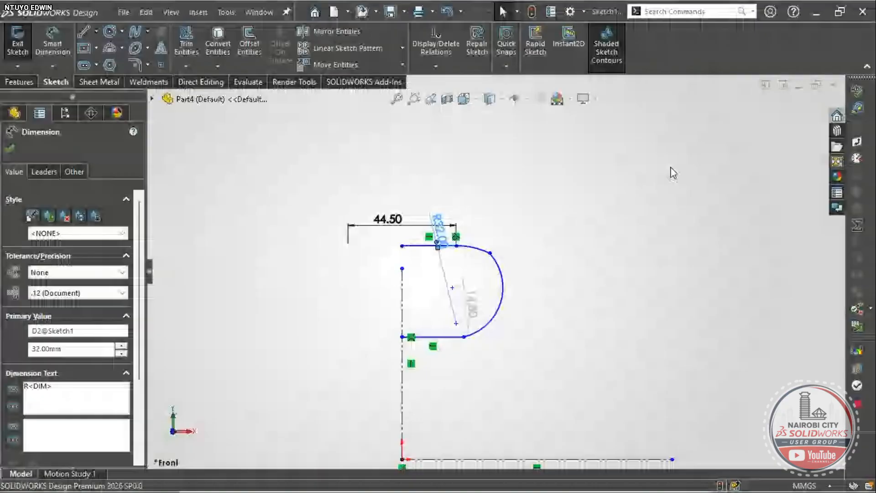
pyautogui.scroll(4, 526, 282)
pyautogui.scroll(-4, 472, 299)
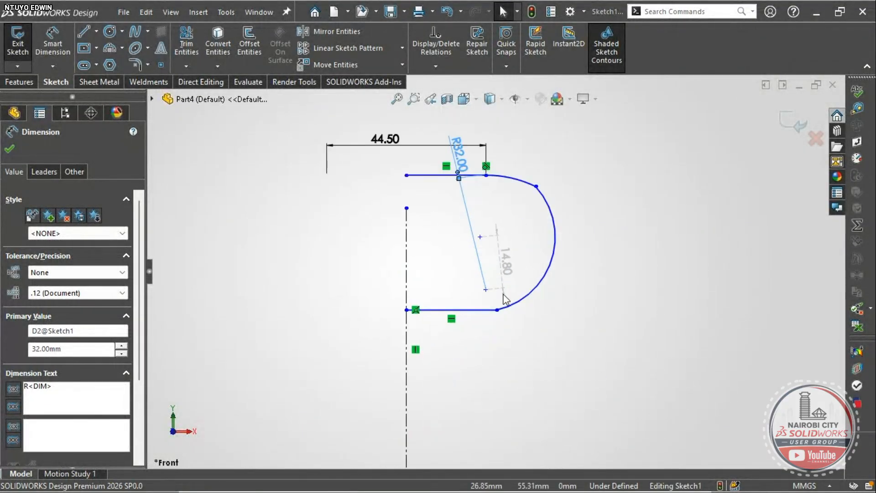
pyautogui.scroll(2, 504, 295)
pyautogui.press('Escape')
pyautogui.click(503, 252)
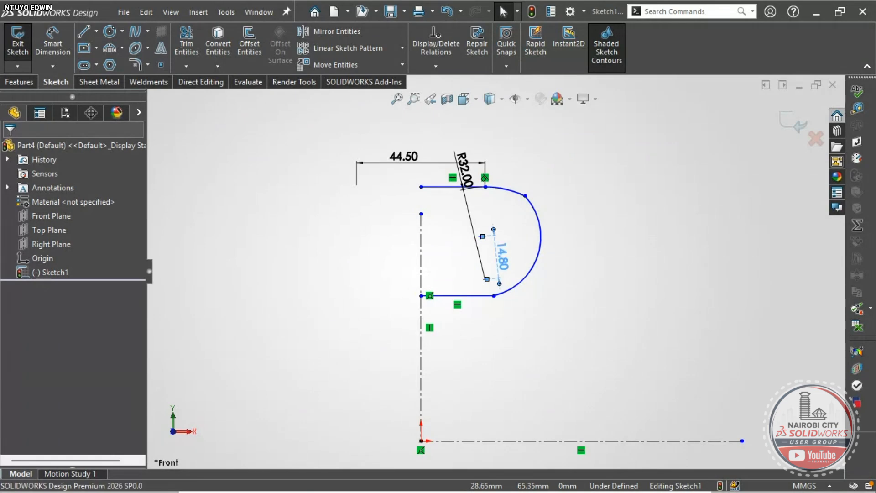
pyautogui.press('Delete')
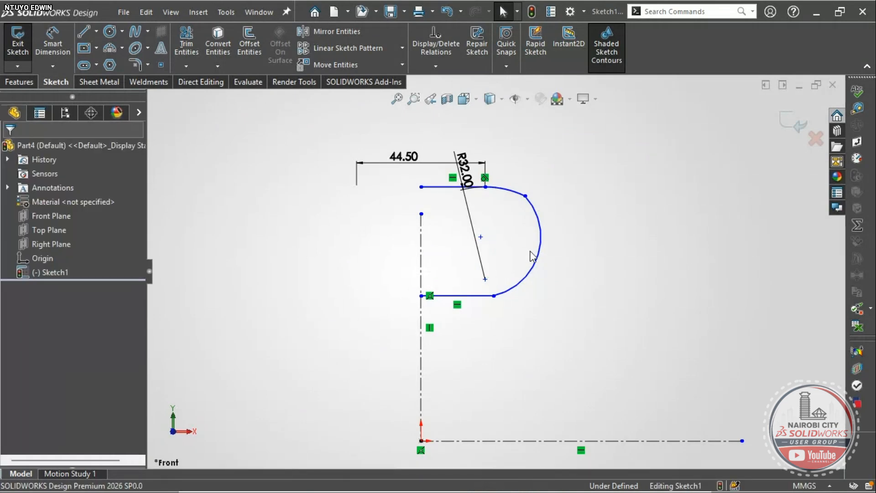
# - Add an angle dimension across the lower arc's two endpoints and centre, reading 120.03°
pyautogui.click(52, 45)
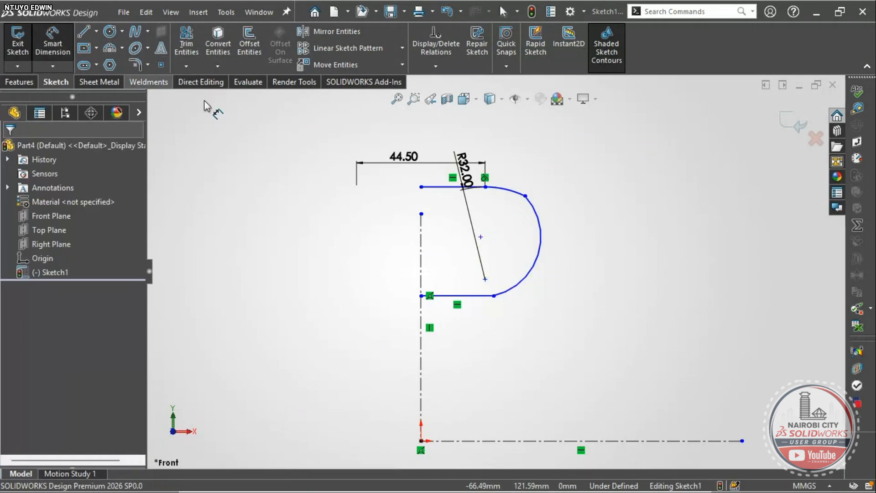
pyautogui.click(527, 199)
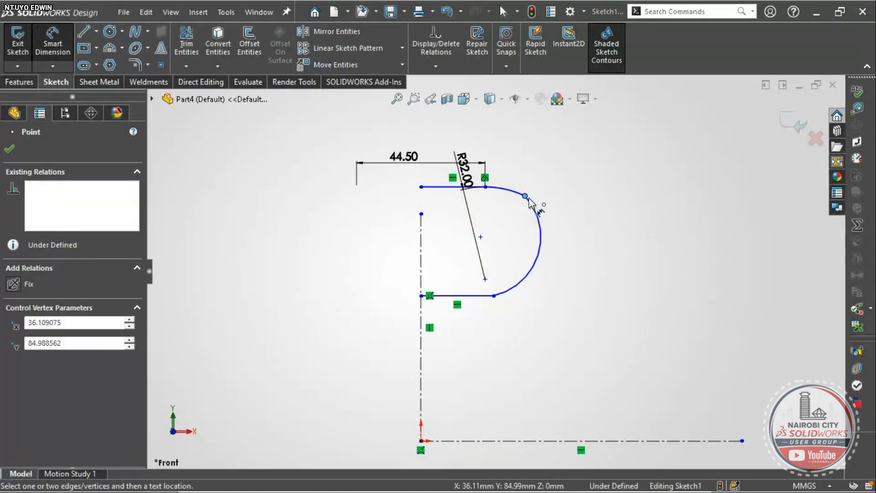
pyautogui.click(494, 296)
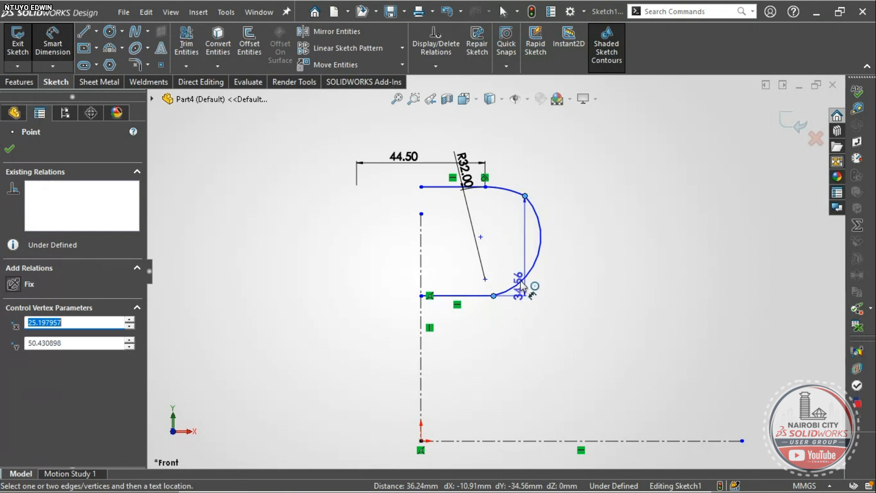
pyautogui.click(481, 237)
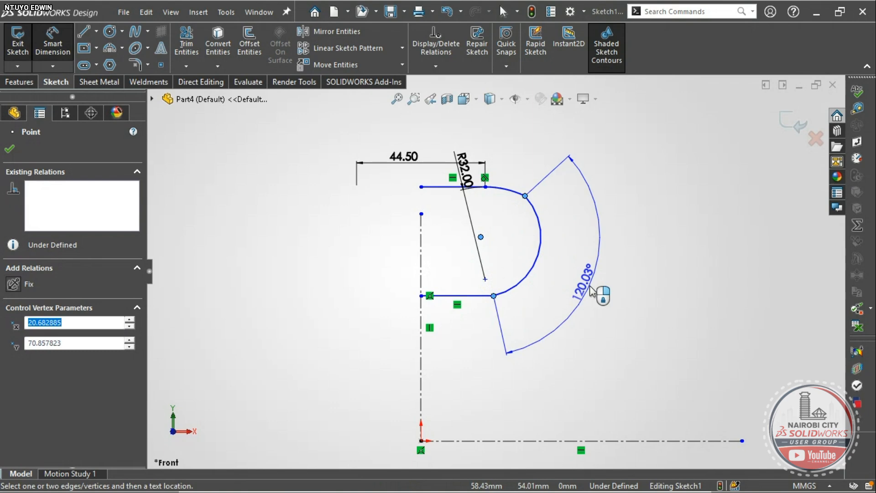
pyautogui.click(577, 279)
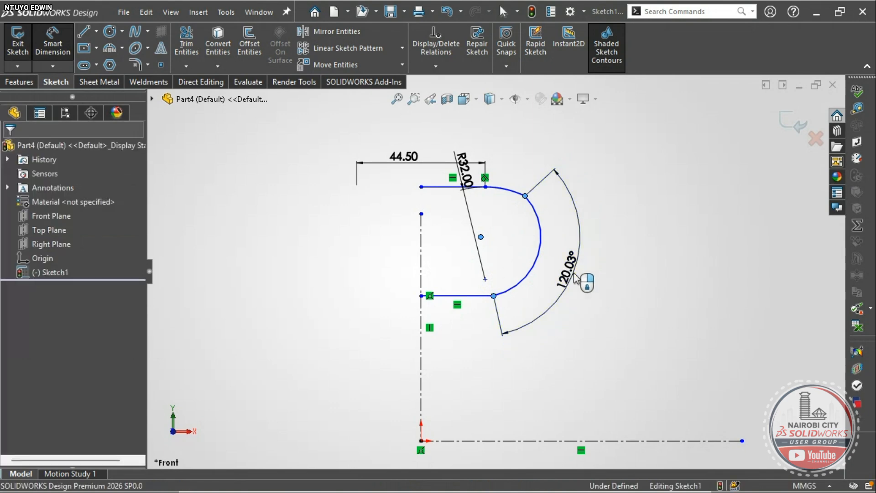
pyautogui.doubleClick(570, 274)
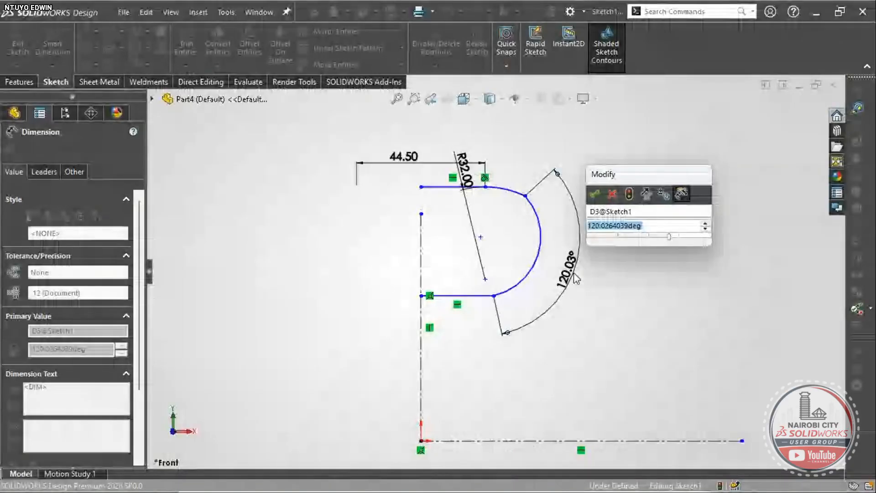
# - Set the arc angle to 38.5°, move its label closer, and drag the endpoint and upper corner into place
pyautogui.write('3')
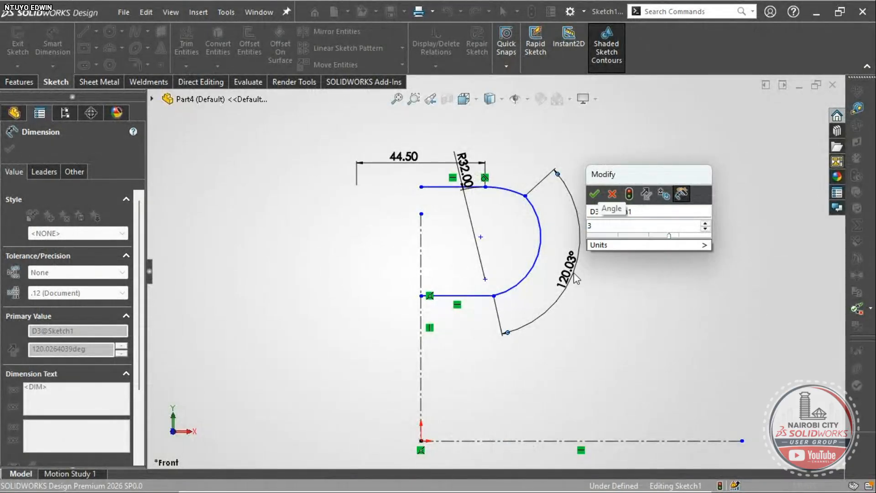
pyautogui.write('8.5')
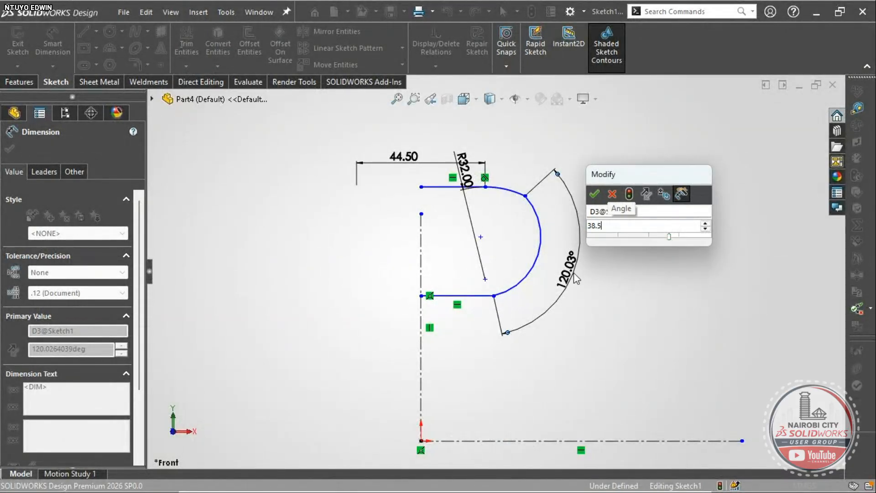
pyautogui.press('Return')
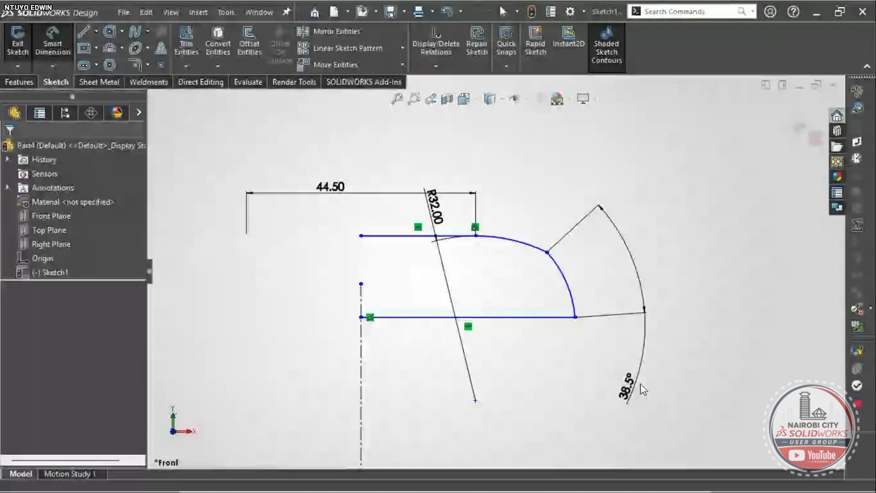
pyautogui.moveTo(643, 389); pyautogui.dragTo(616, 259)
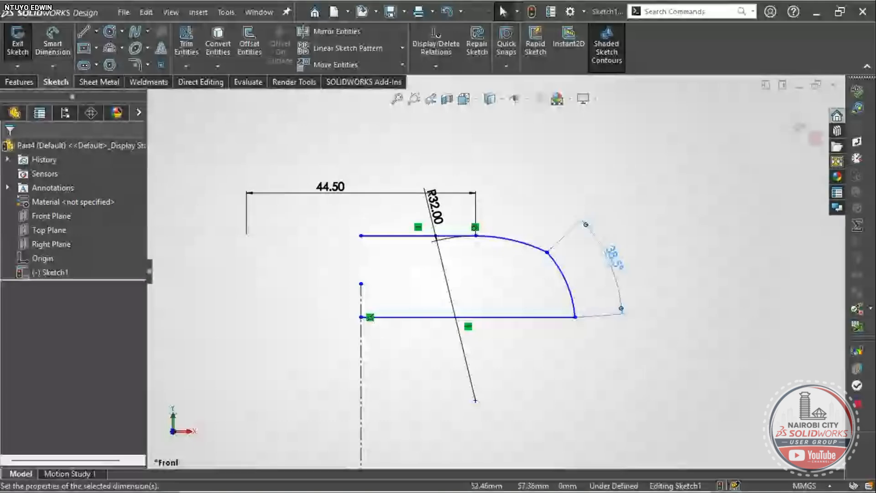
pyautogui.moveTo(574, 316); pyautogui.dragTo(507, 309)
pyautogui.scroll(-3, 510, 248)
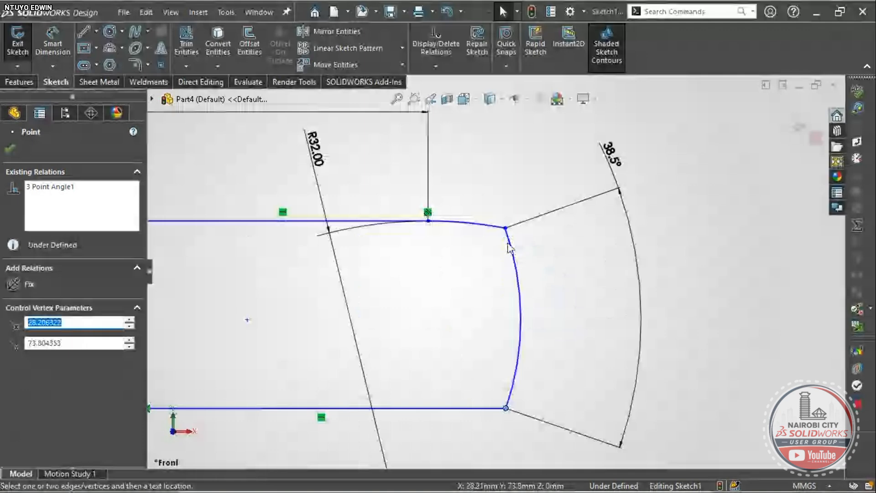
pyautogui.moveTo(510, 248)
pyautogui.mouseDown()
pyautogui.moveTo(510, 269)
pyautogui.moveTo(509, 231)
pyautogui.mouseUp()
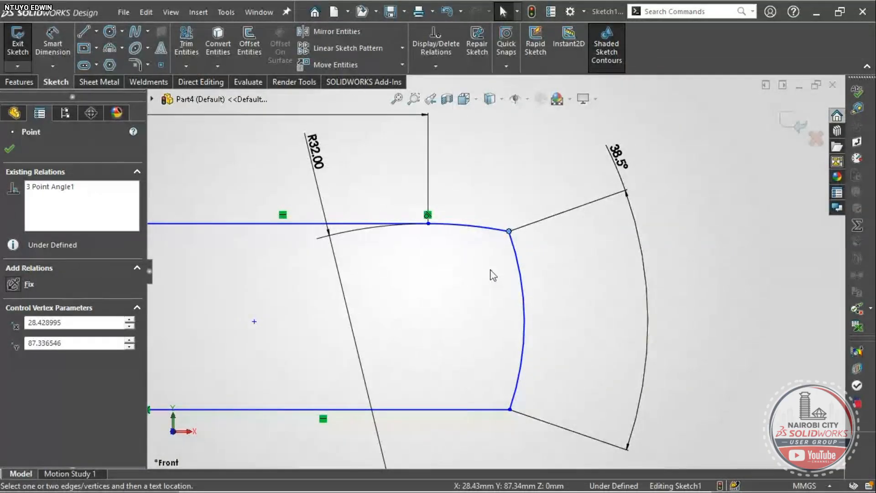
# - Align two sketch points vertically and confirm the arc radius stays at 32.00
pyautogui.scroll(2, 492, 275)
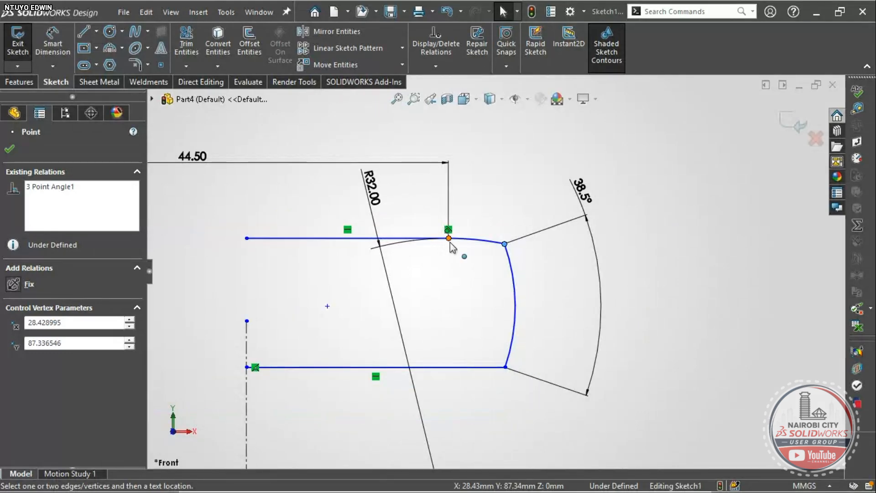
pyautogui.keyDown('ctrl'); pyautogui.click(327, 305); pyautogui.keyUp('ctrl')
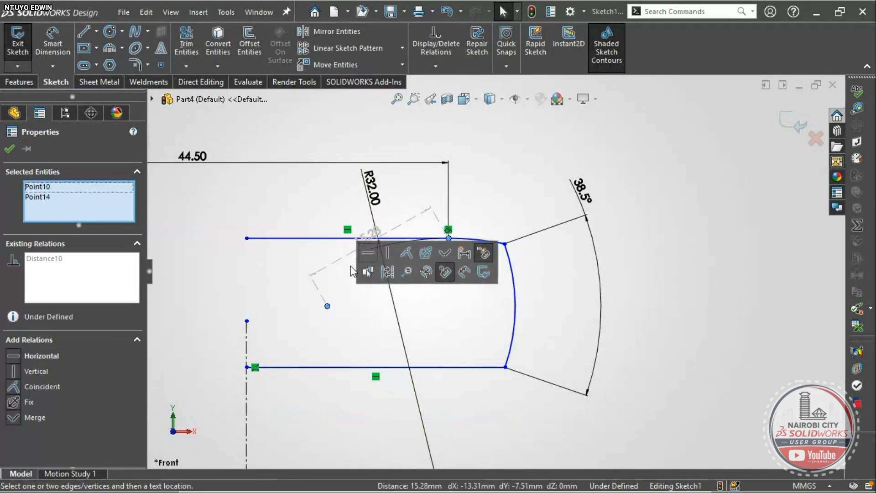
pyautogui.click(386, 254)
pyautogui.click(512, 277)
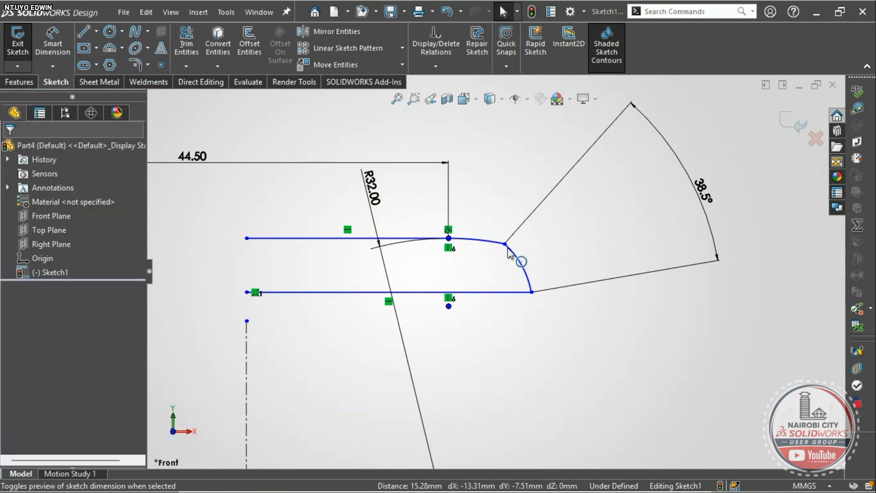
pyautogui.click(481, 246)
pyautogui.scroll(3, 495, 270)
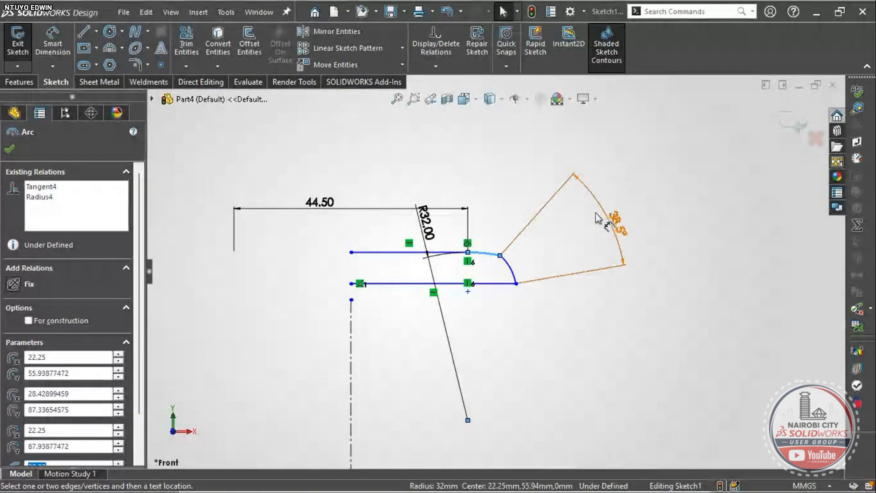
pyautogui.click(427, 252)
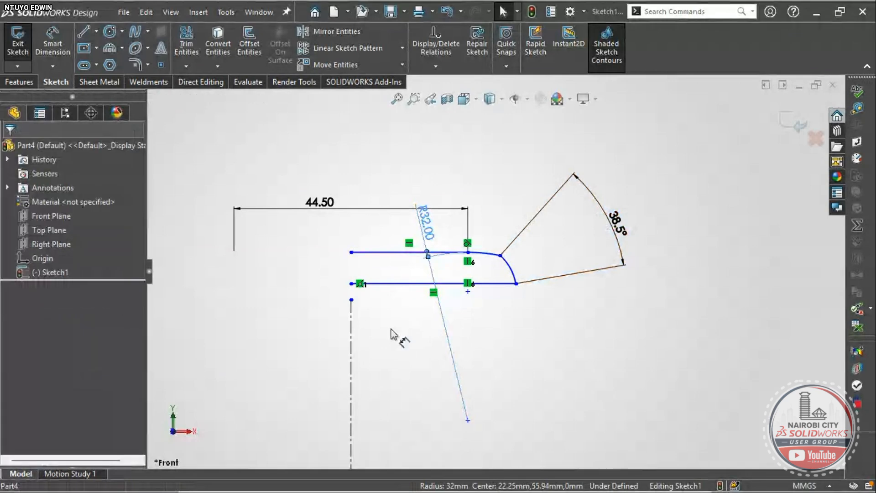
pyautogui.doubleClick(426, 223)
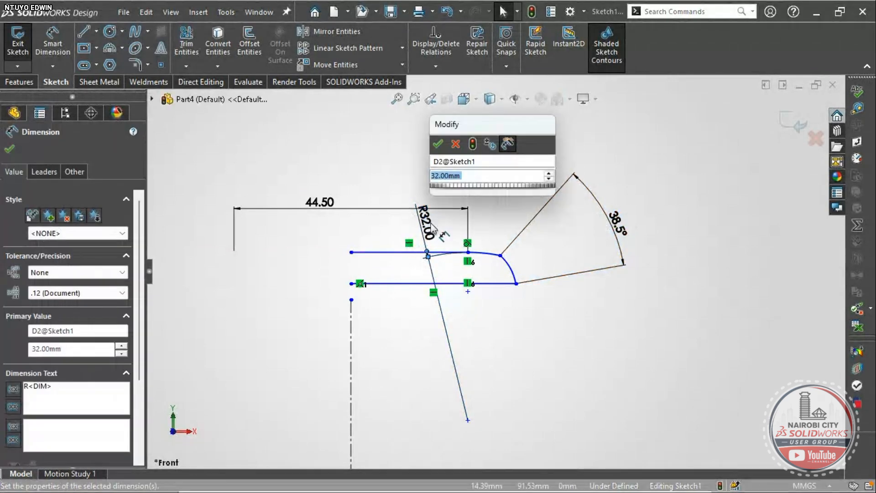
pyautogui.press('Return')
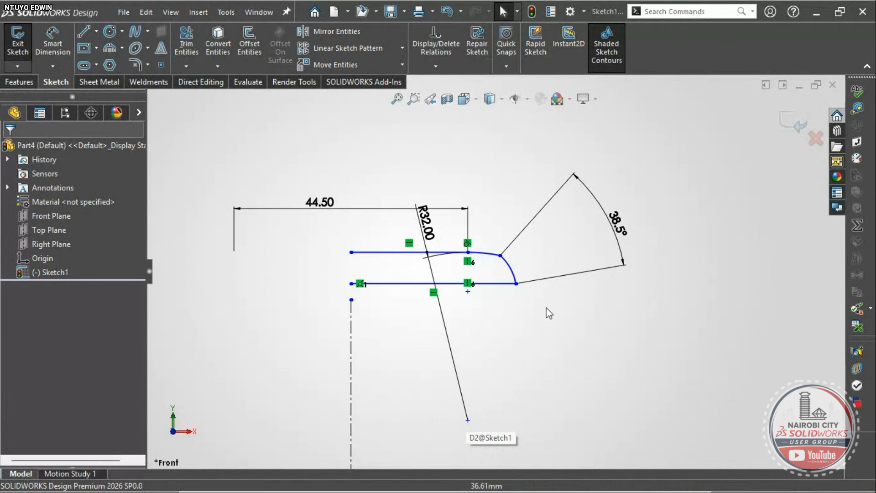
# - Add a horizontal relation between the R32 arc's endpoint and its centre point
pyautogui.click(500, 255)
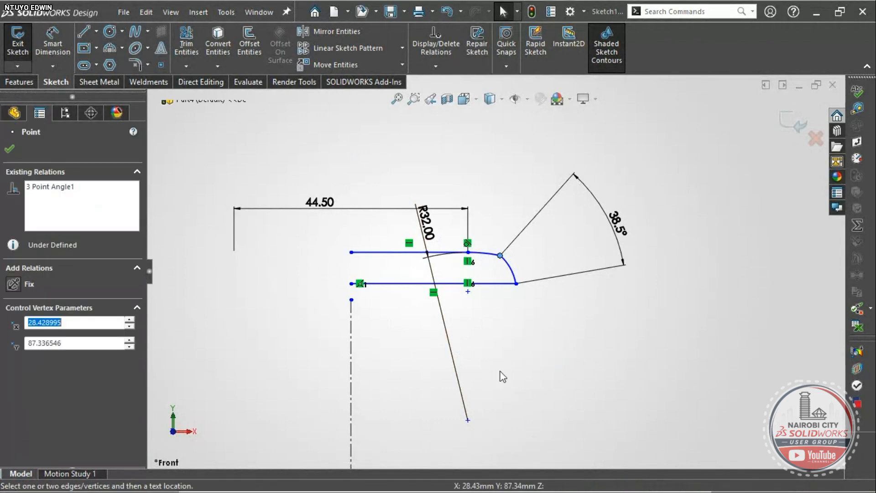
pyautogui.keyDown('ctrl'); pyautogui.click(468, 420); pyautogui.keyUp('ctrl')
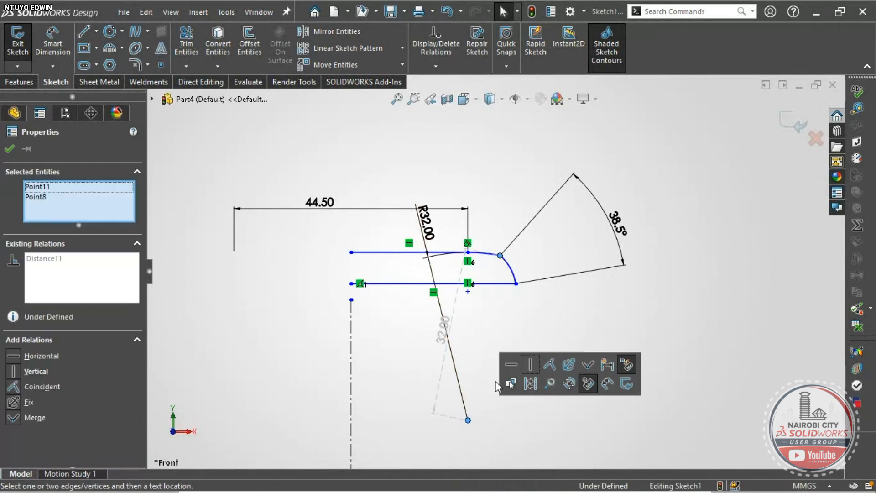
pyautogui.click(512, 363)
pyautogui.scroll(3, 530, 296)
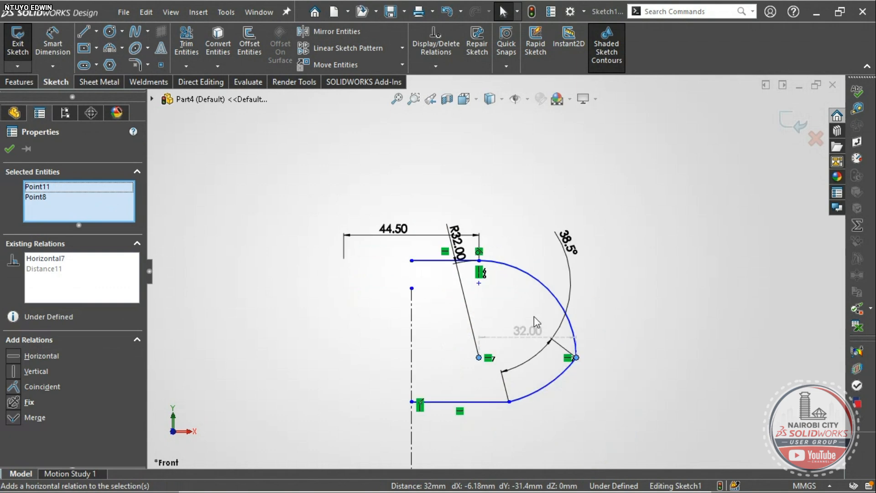
pyautogui.scroll(-2, 550, 403)
pyautogui.scroll(2, 491, 280)
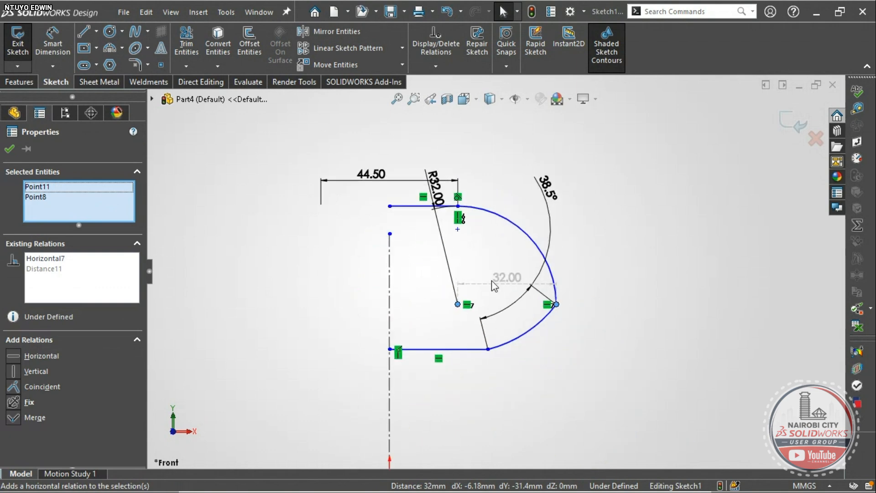
pyautogui.scroll(-1, 493, 283)
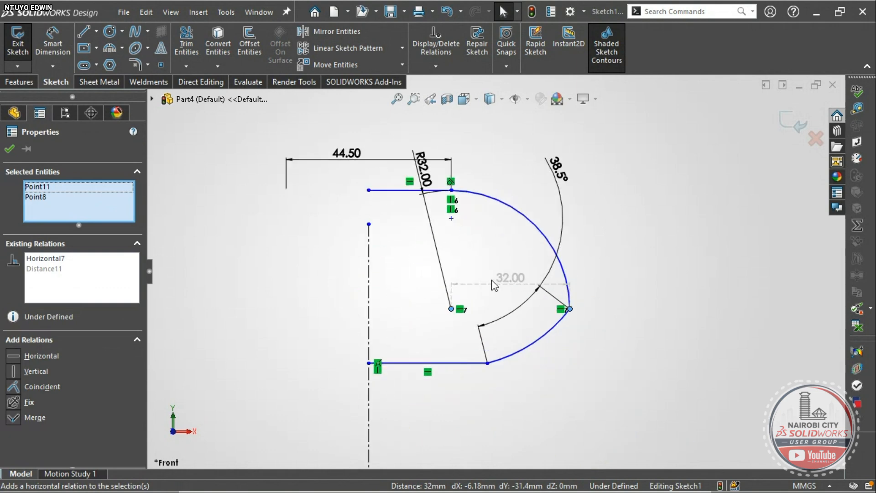
pyautogui.hotkey('alt', 'Tab')
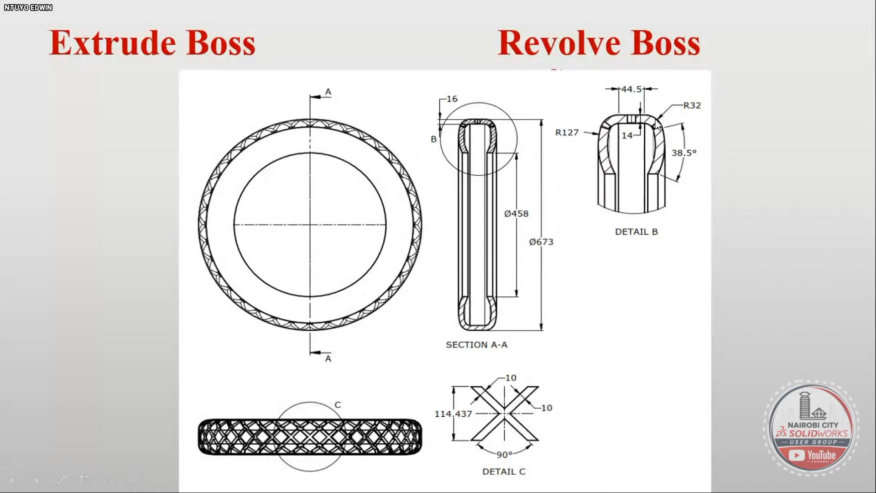
# - Delete the whole D-shaped profile, leaving only the vertical and horizontal centerlines at the origin
pyautogui.hotkey('alt', 'Tab')
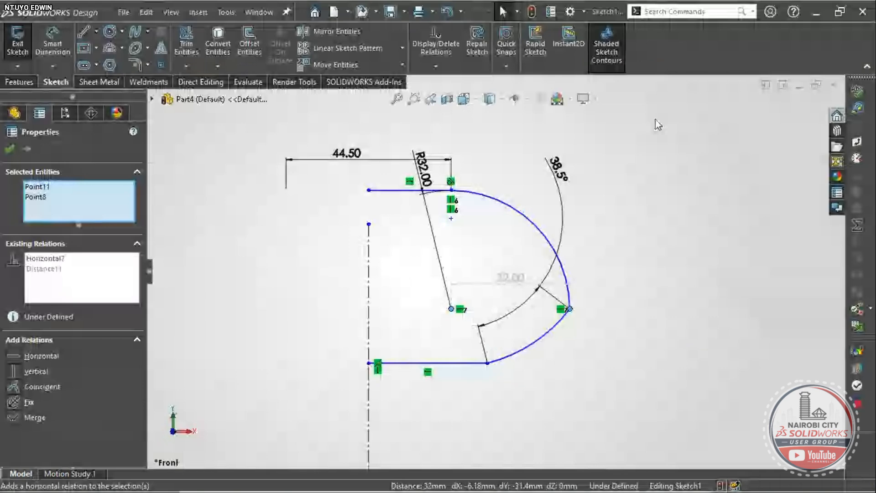
pyautogui.press('Escape')
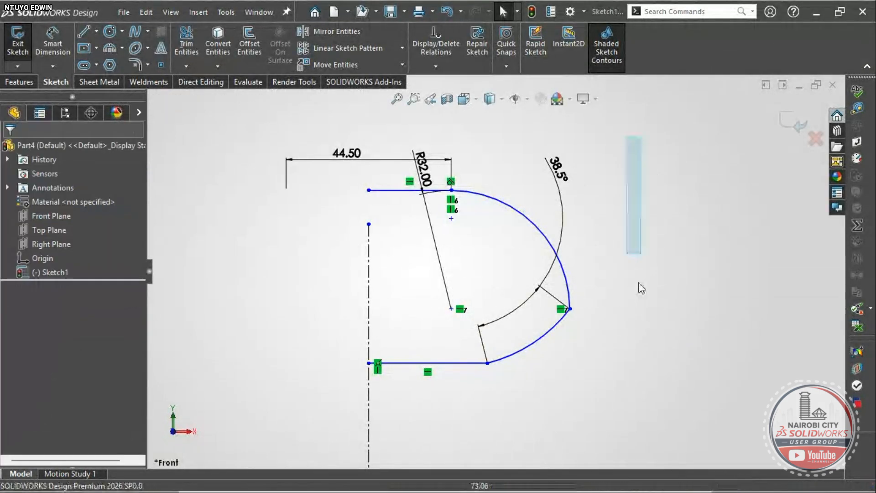
pyautogui.moveTo(638, 282); pyautogui.dragTo(417, 393)
pyautogui.press('Delete')
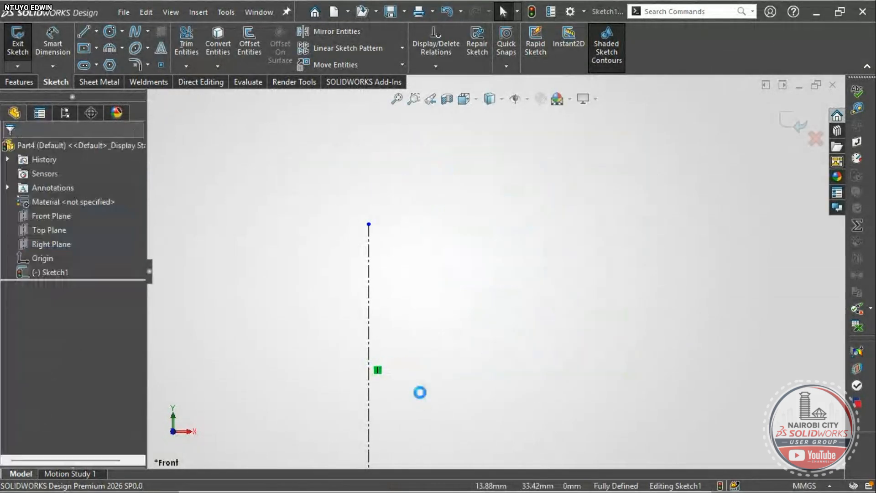
pyautogui.scroll(4, 453, 303)
pyautogui.scroll(-2, 522, 335)
pyautogui.hotkey('alt', 'Tab')
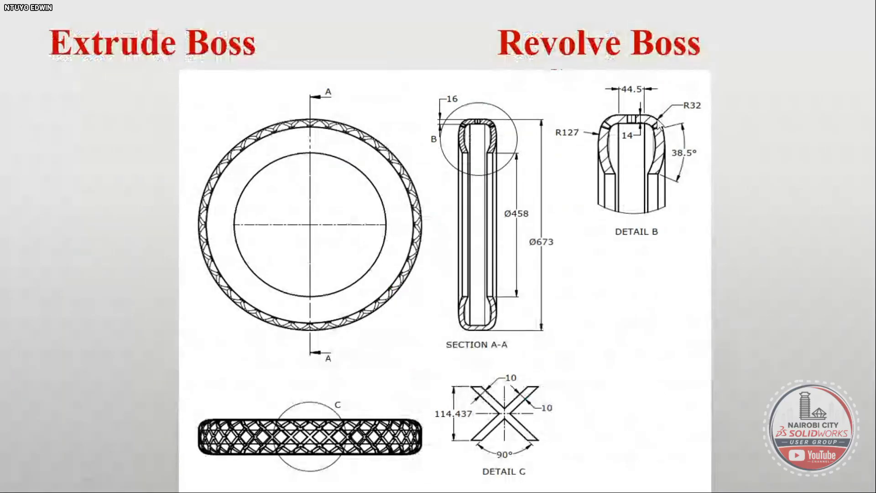
pyautogui.hotkey('alt', 'Tab')
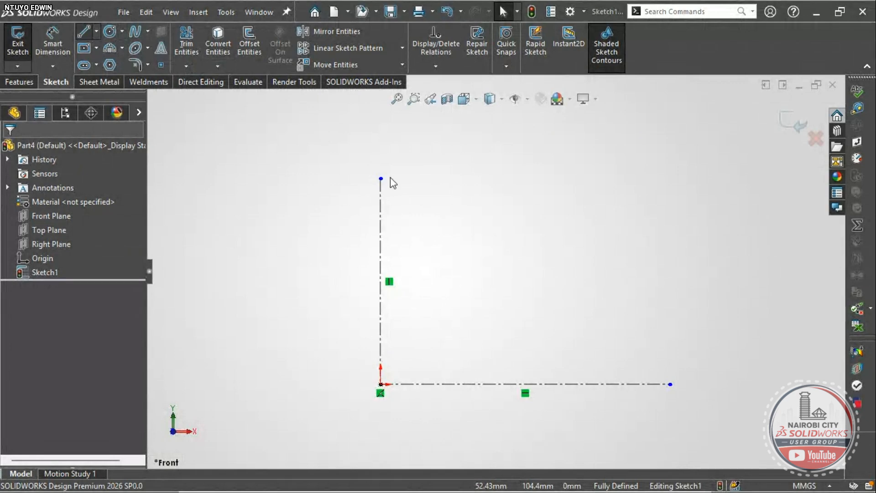
# - Draw a top horizontal line, a downward-curving arc, and a shorter lower line back to the vertical centreline
pyautogui.press('l')
pyautogui.click(381, 199)
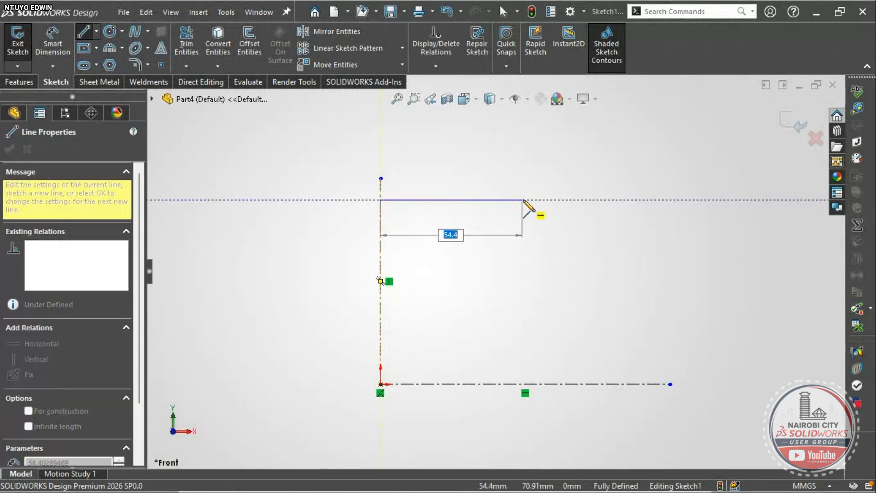
pyautogui.click(523, 200)
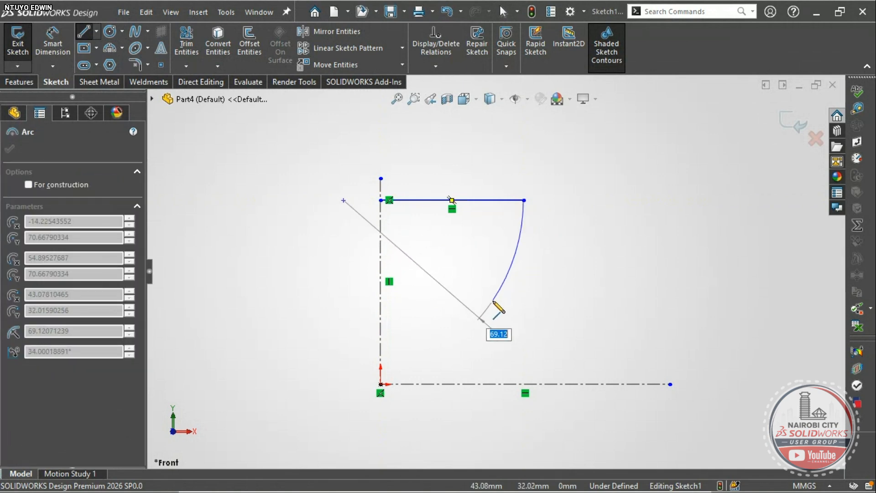
pyautogui.click(495, 304)
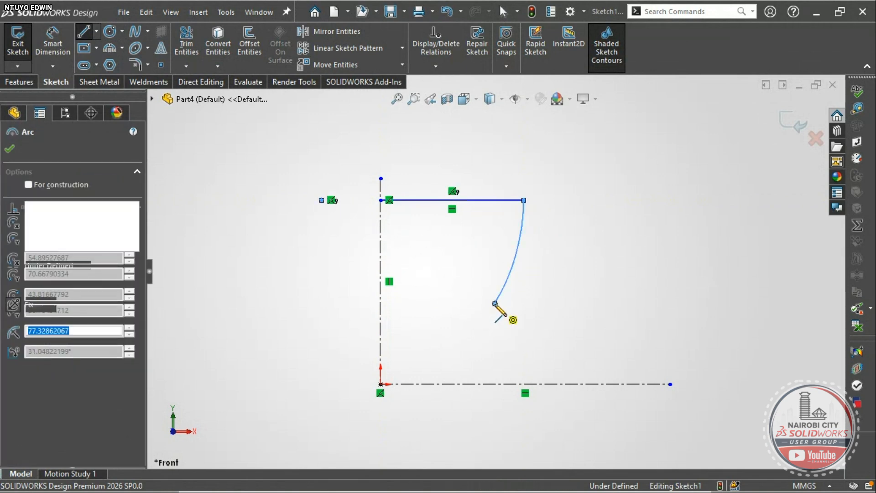
pyautogui.click(381, 304)
pyautogui.press('Escape')
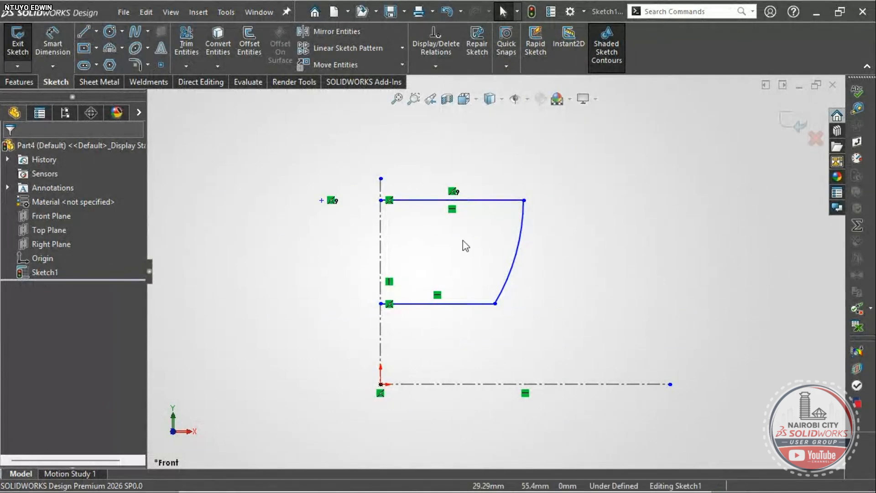
pyautogui.scroll(-1, 524, 250)
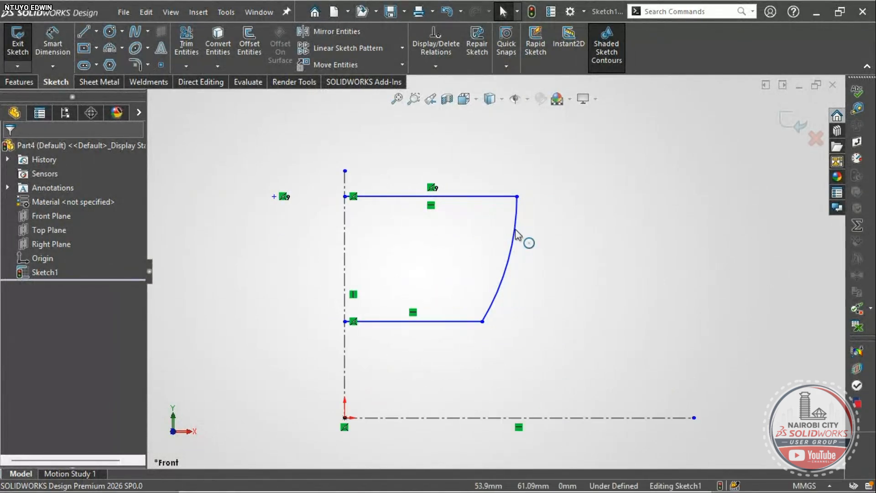
pyautogui.scroll(1, 520, 240)
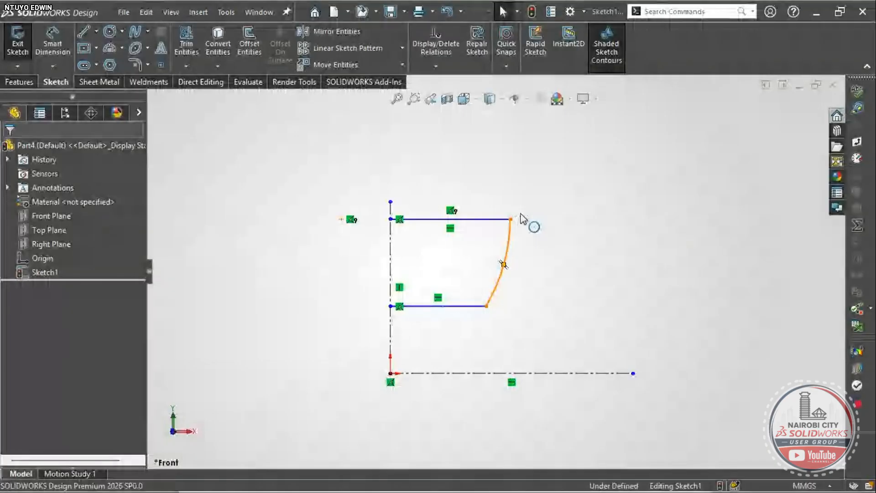
# - Dimension the arc's lower endpoint to the horizontal centreline, entering 485 mm
pyautogui.click(524, 223)
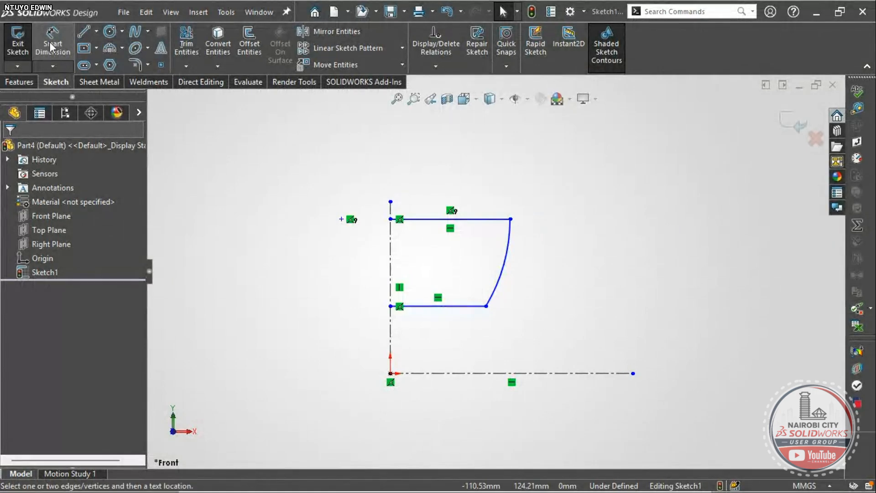
pyautogui.click(486, 308)
pyautogui.scroll(2, 486, 309)
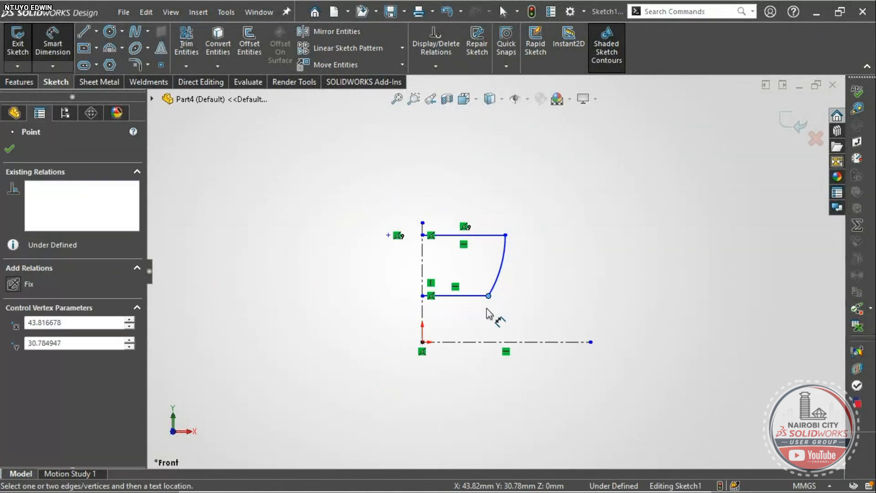
pyautogui.click(501, 342)
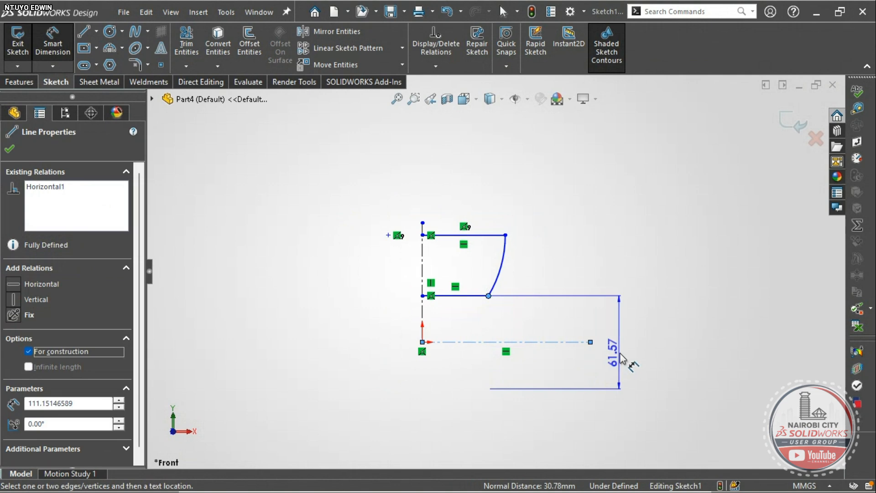
pyautogui.click(621, 359)
pyautogui.write('485')
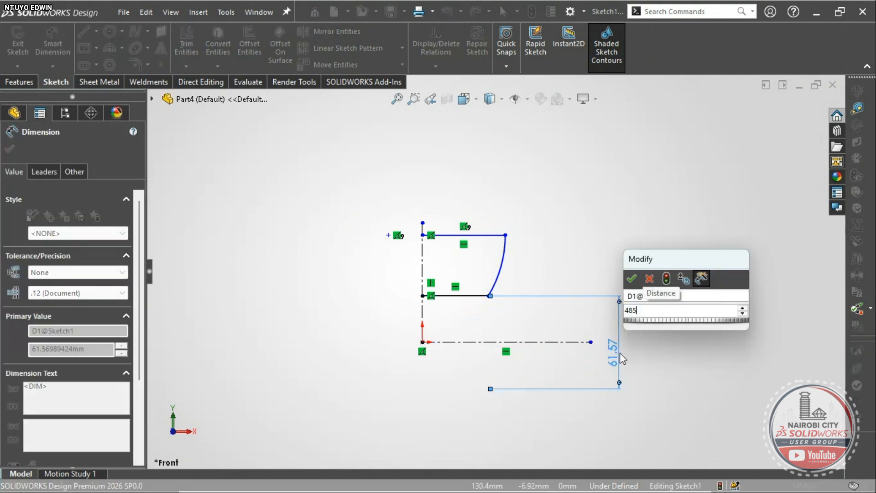
pyautogui.press('Return')
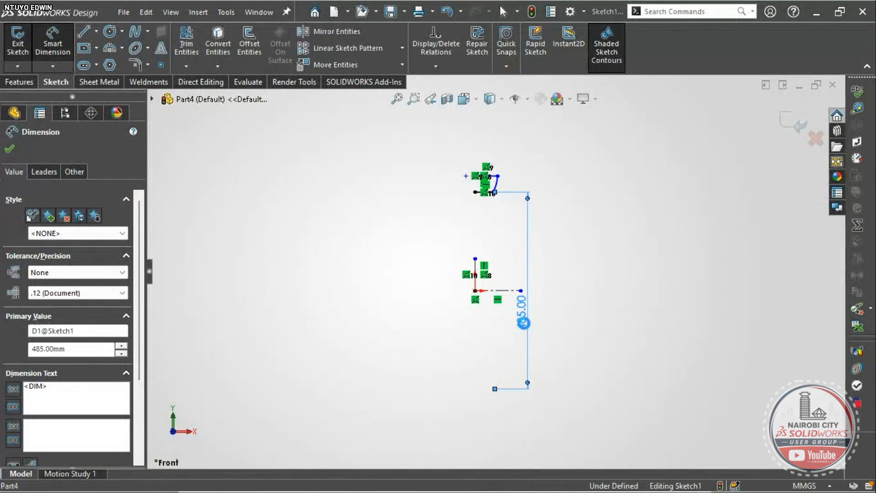
# - Correct that vertical distance dimension to 458 mm
pyautogui.write('458')
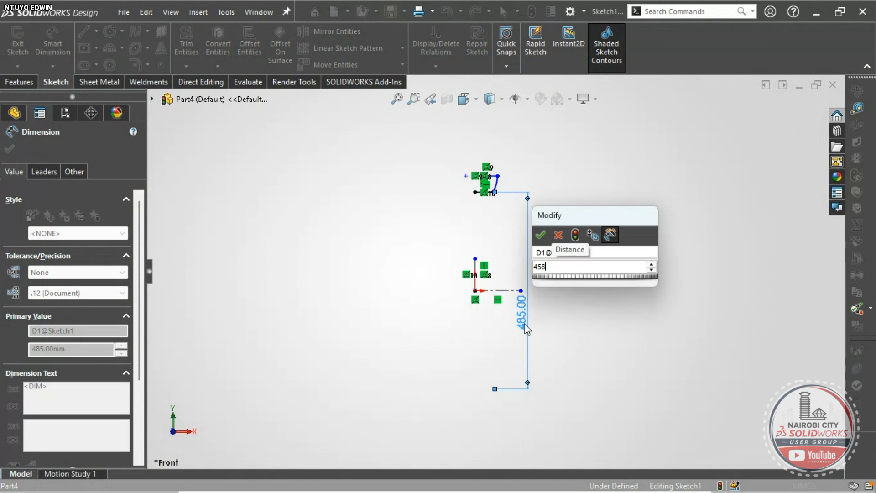
pyautogui.press('Return')
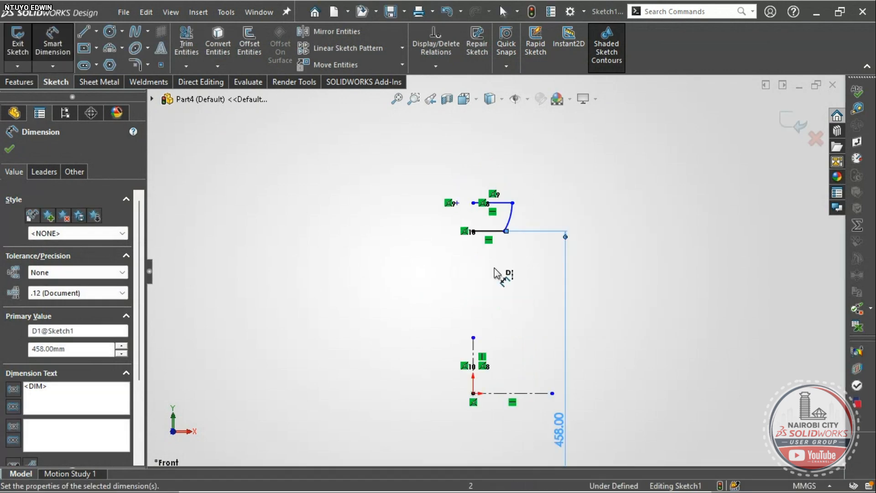
pyautogui.scroll(-5, 492, 273)
pyautogui.scroll(6, 498, 216)
pyautogui.press('Escape')
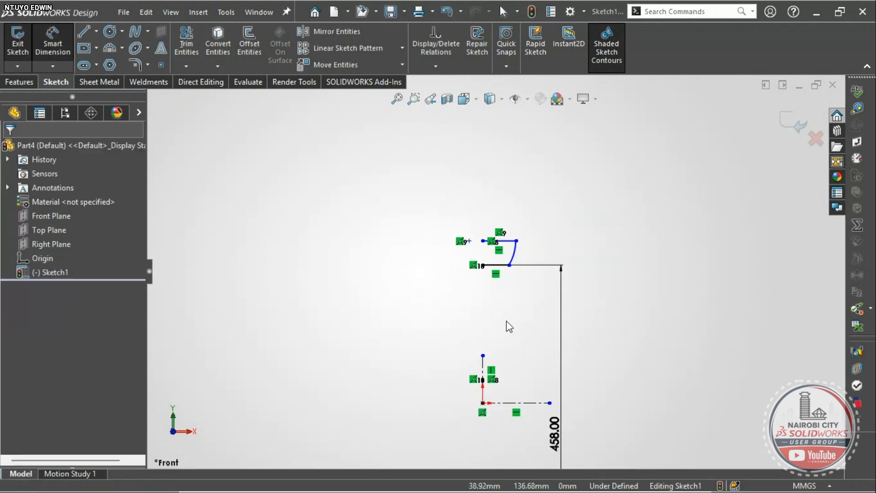
pyautogui.press('Escape')
pyautogui.scroll(-3, 498, 294)
pyautogui.scroll(2, 444, 162)
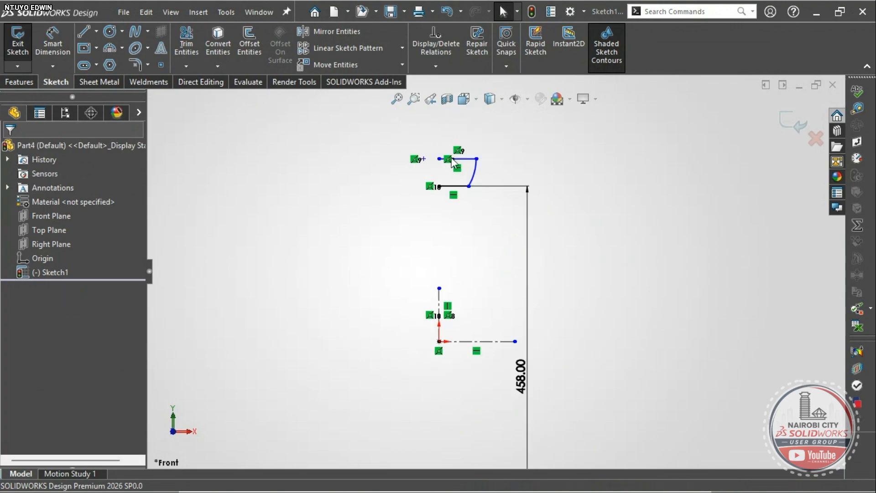
pyautogui.scroll(-1, 452, 162)
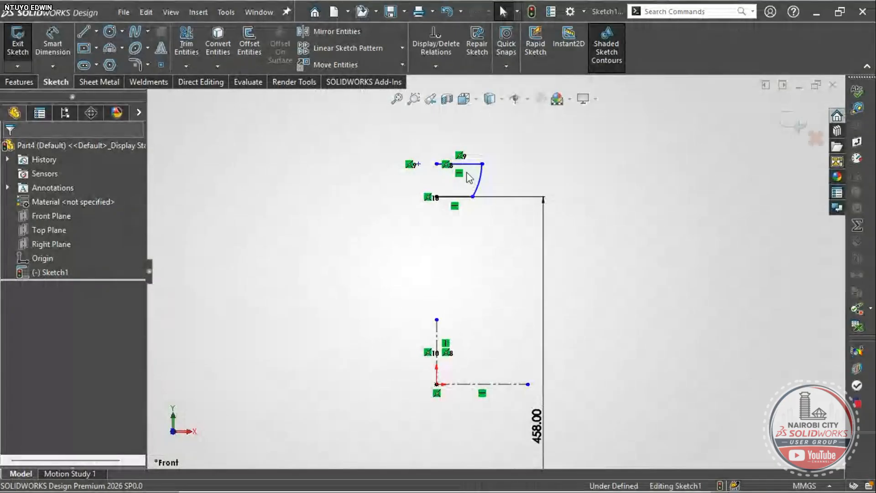
# - Pick the top line and the horizontal centreline for a new dimension, checking the reference drawing
pyautogui.click(52, 54)
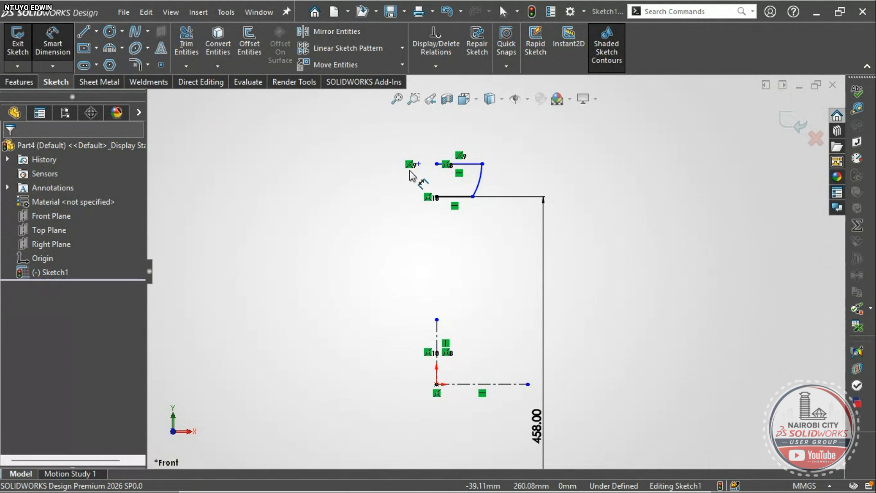
pyautogui.click(457, 164)
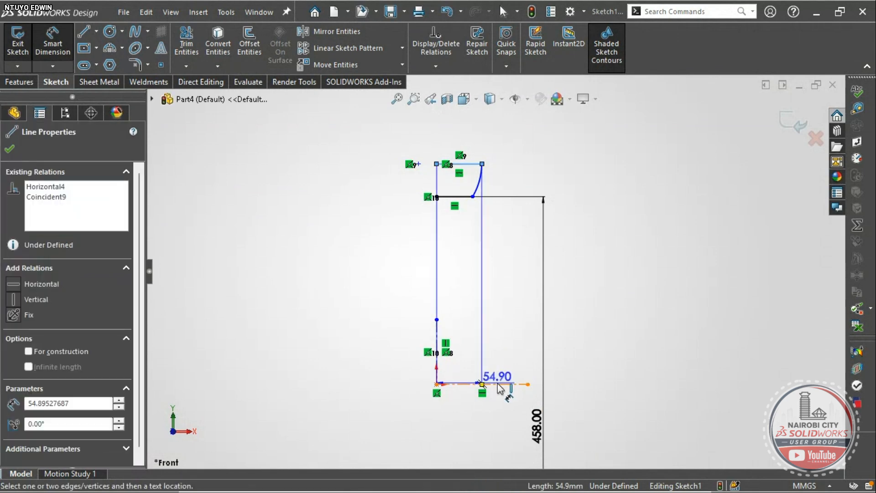
pyautogui.click(497, 384)
pyautogui.scroll(1, 518, 338)
pyautogui.scroll(1, 519, 339)
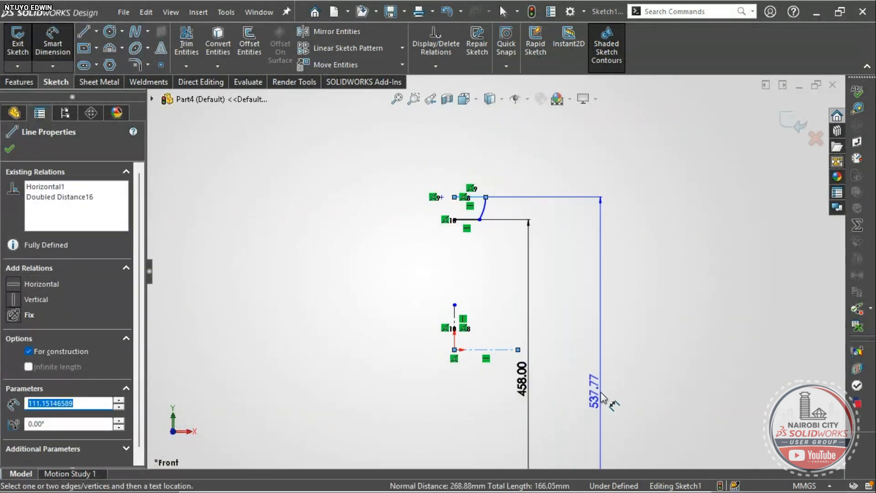
pyautogui.moveTo(571, 476)
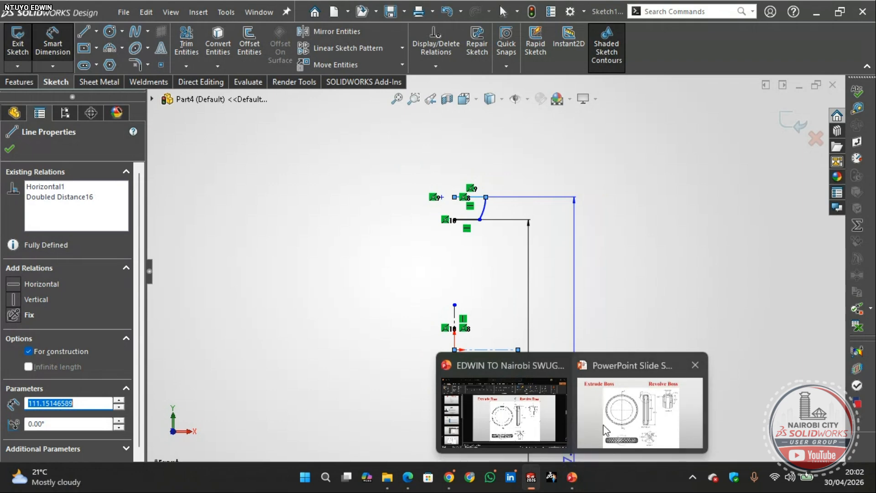
pyautogui.click(606, 429)
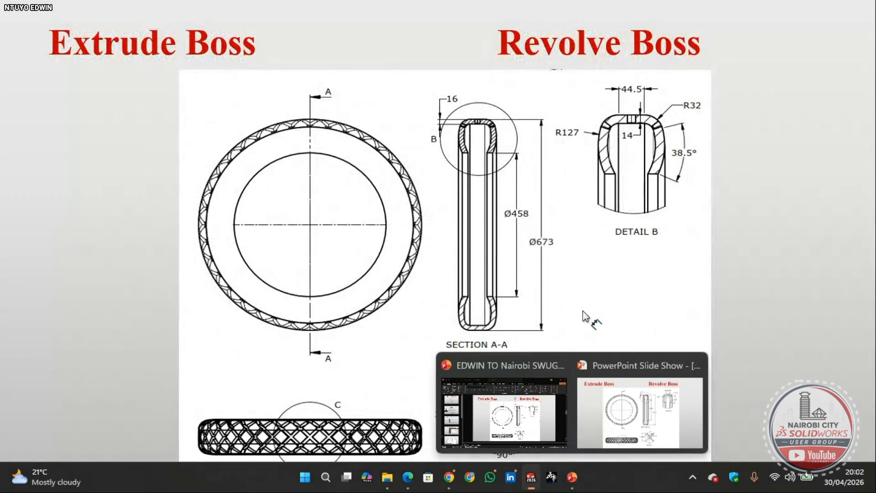
pyautogui.hotkey('alt', 'Tab')
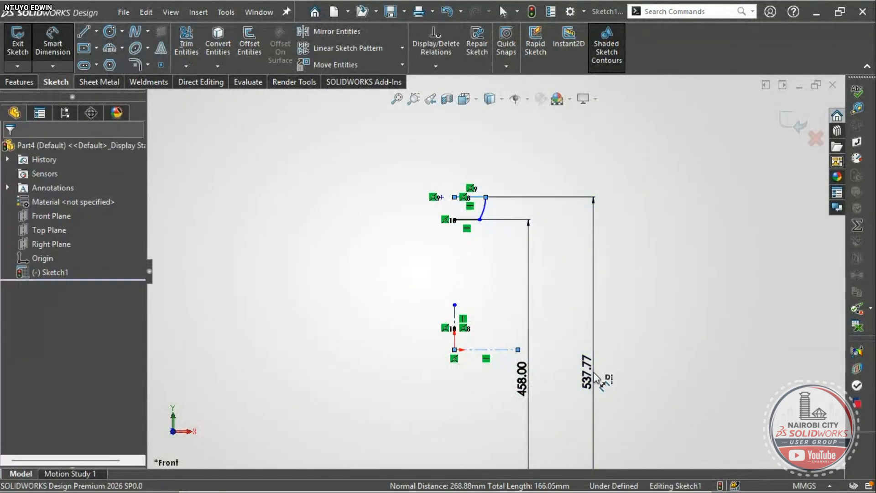
# - Set the top line's height above the centreline to 673 mm
pyautogui.click(595, 378)
pyautogui.write('673')
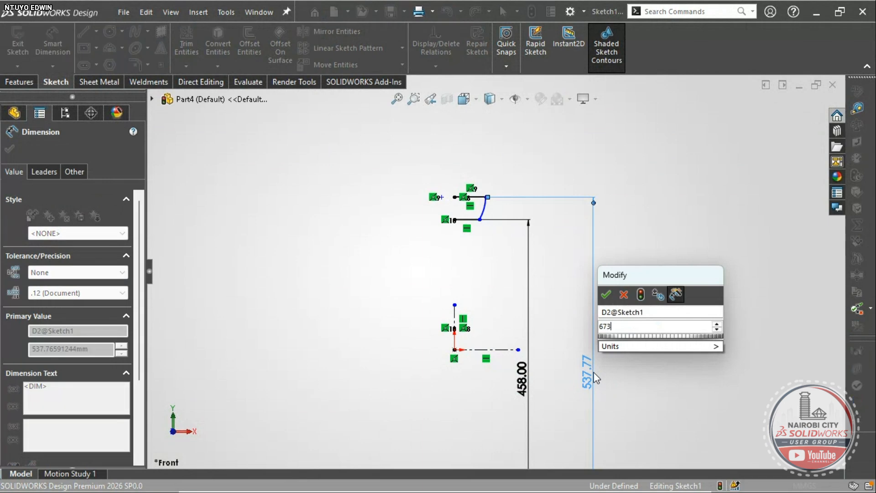
pyautogui.press('Return')
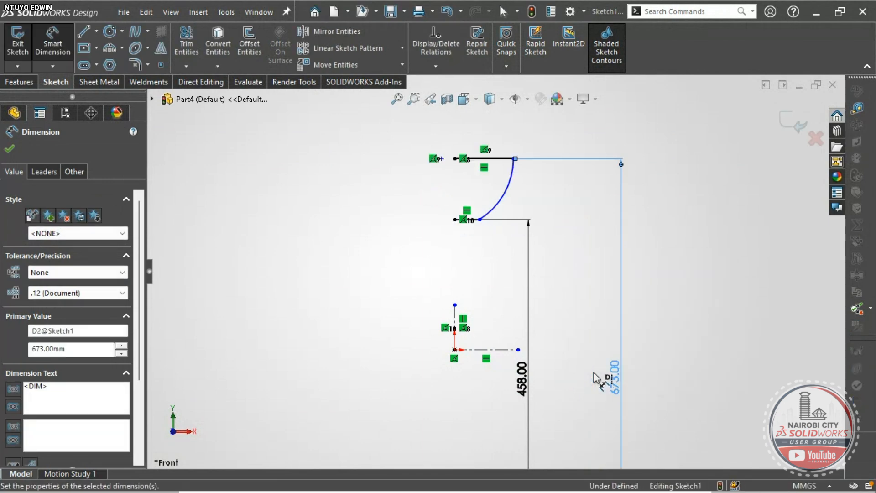
pyautogui.scroll(-3, 488, 210)
pyautogui.scroll(2, 487, 230)
pyautogui.scroll(-2, 492, 229)
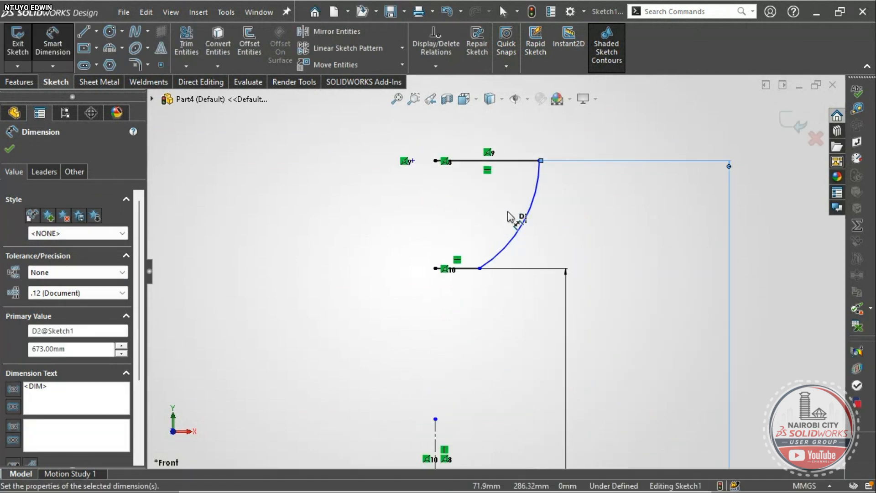
pyautogui.scroll(-1, 506, 249)
pyautogui.scroll(3, 505, 249)
pyautogui.scroll(-3, 502, 247)
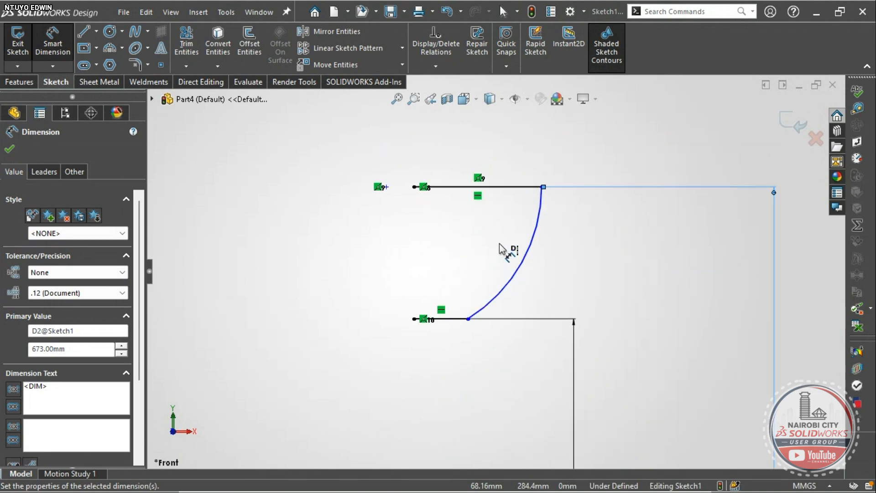
pyautogui.scroll(2, 511, 283)
pyautogui.scroll(-3, 511, 289)
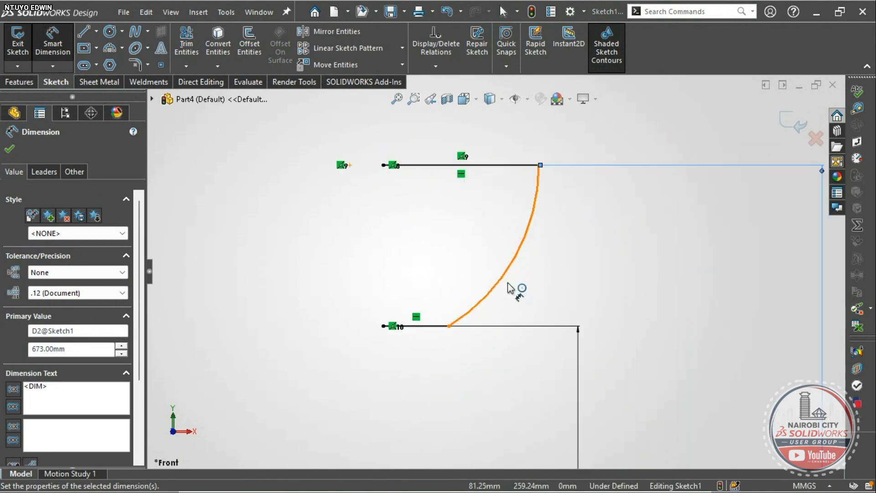
pyautogui.click(530, 203)
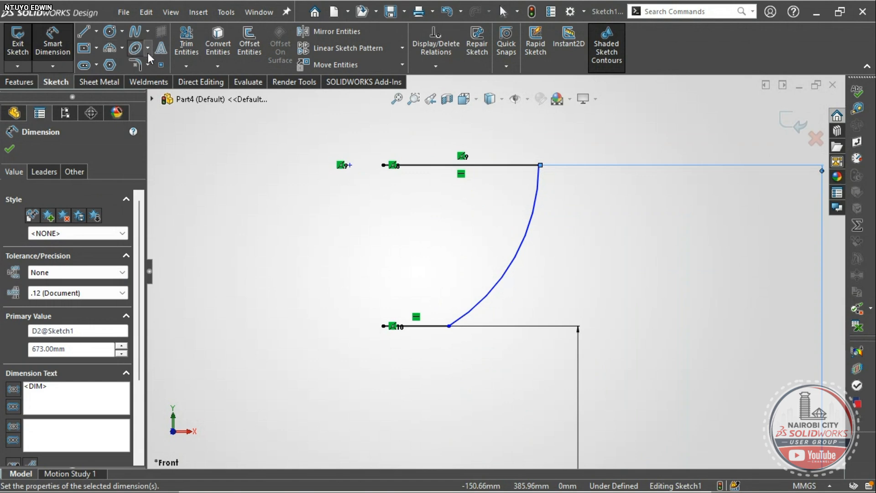
# - Fillet the top corner where the arc meets the top line with a 32 mm radius
pyautogui.click(138, 65)
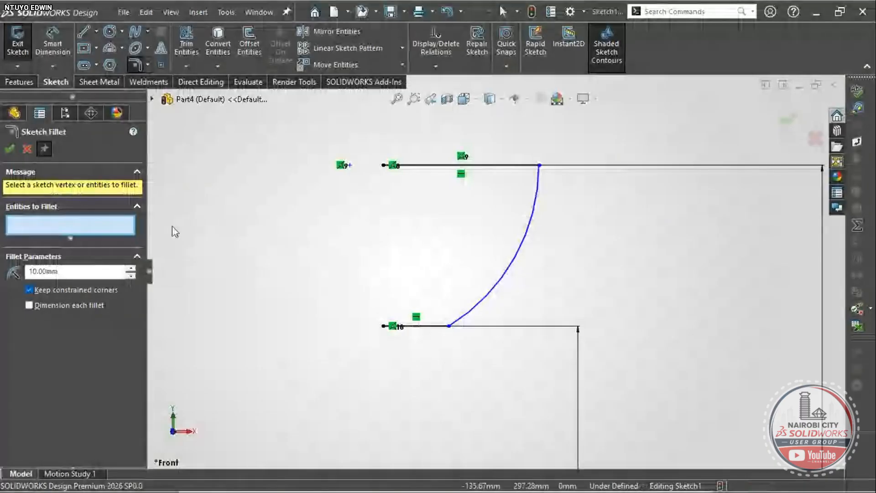
pyautogui.write('3')
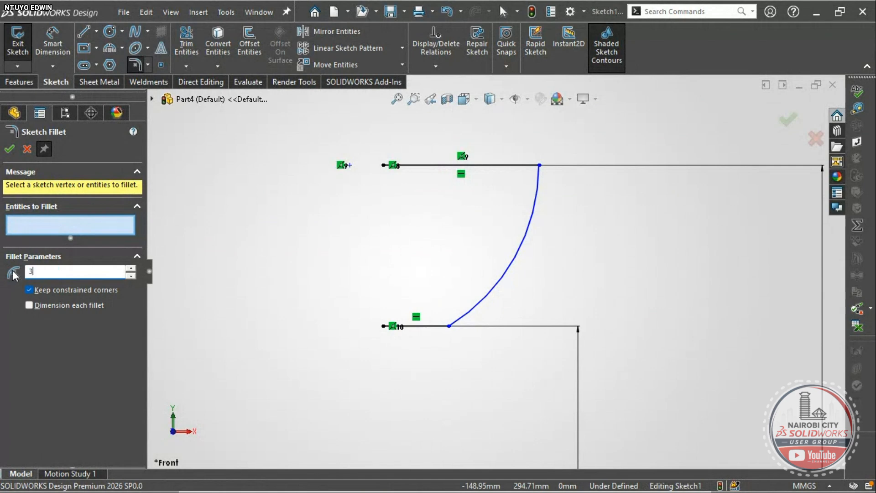
pyautogui.write('2')
pyautogui.press('Return')
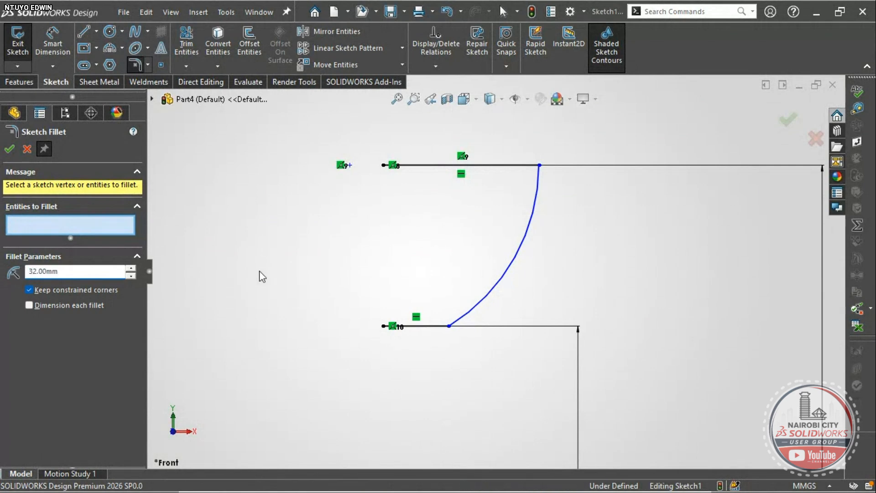
pyautogui.click(539, 165)
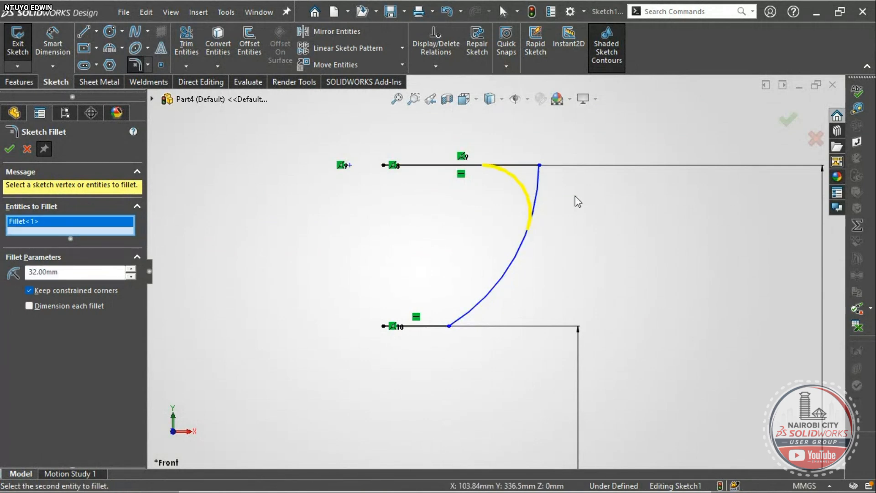
pyautogui.click(9, 151)
pyautogui.scroll(2, 492, 243)
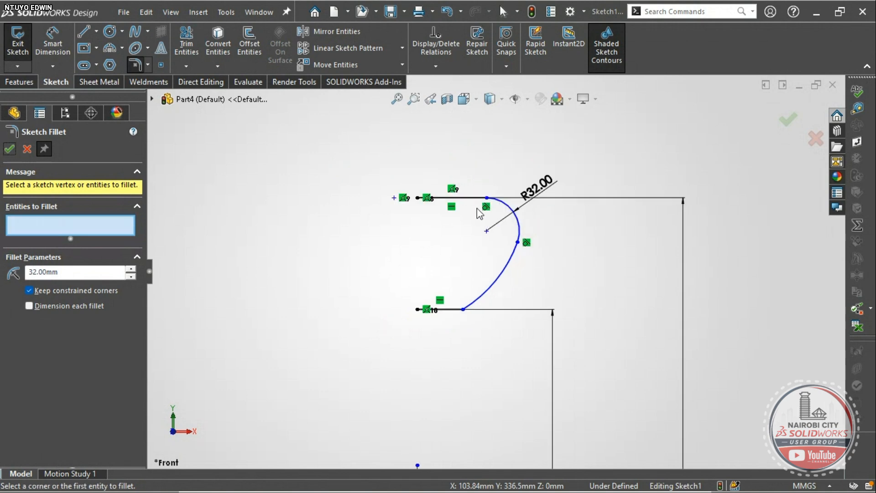
pyautogui.scroll(-1, 487, 201)
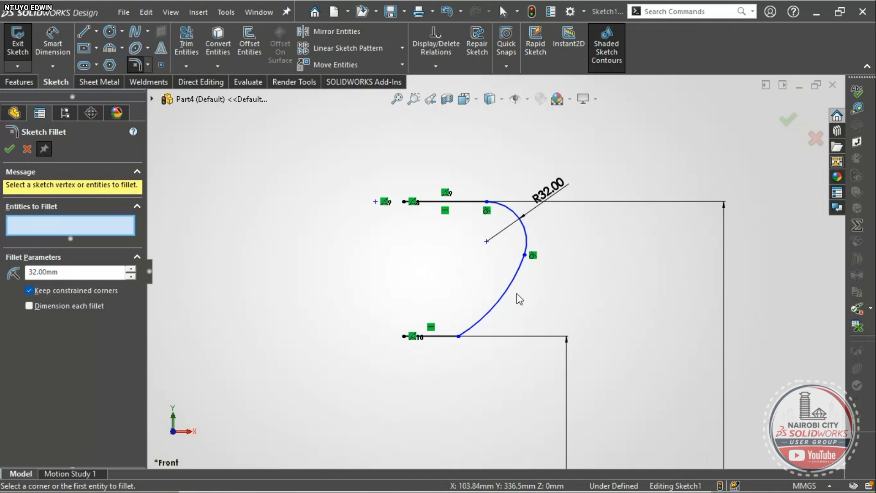
pyautogui.scroll(2, 502, 306)
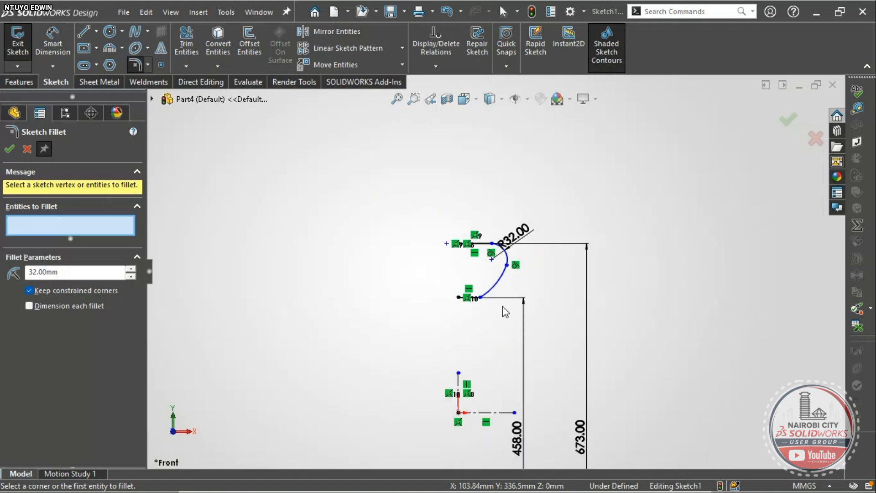
pyautogui.scroll(-3, 495, 303)
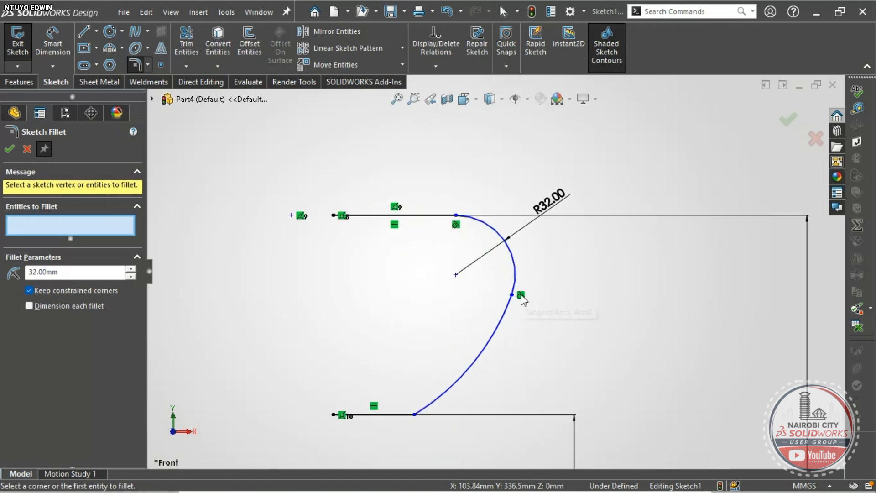
pyautogui.scroll(2, 523, 300)
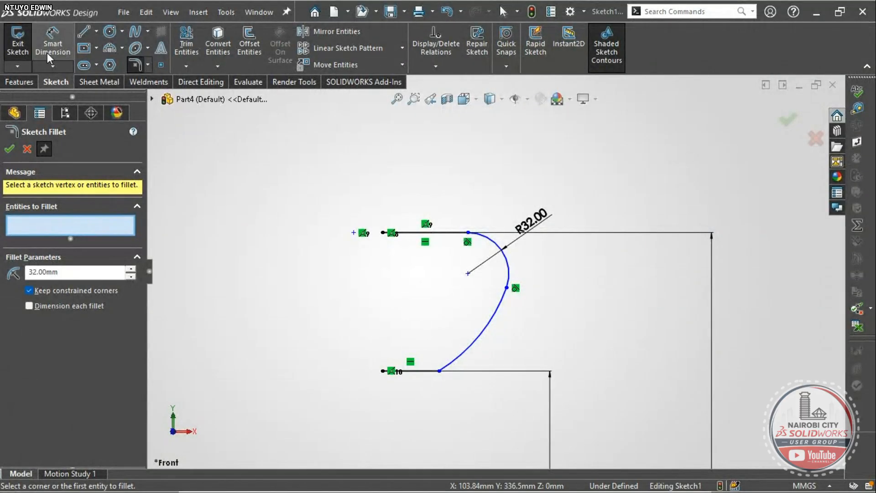
pyautogui.press('Escape')
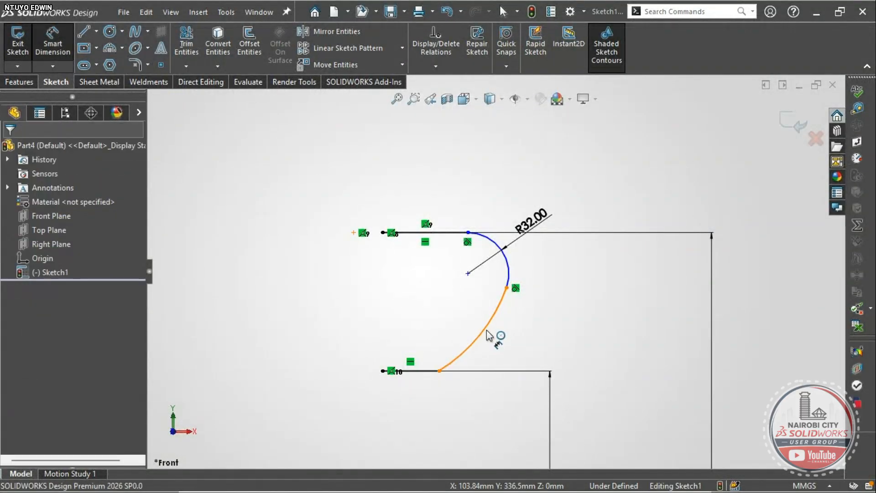
# - Select the lower arc and its centre point, then undo and redo to keep the R32 fillet
pyautogui.press('Escape')
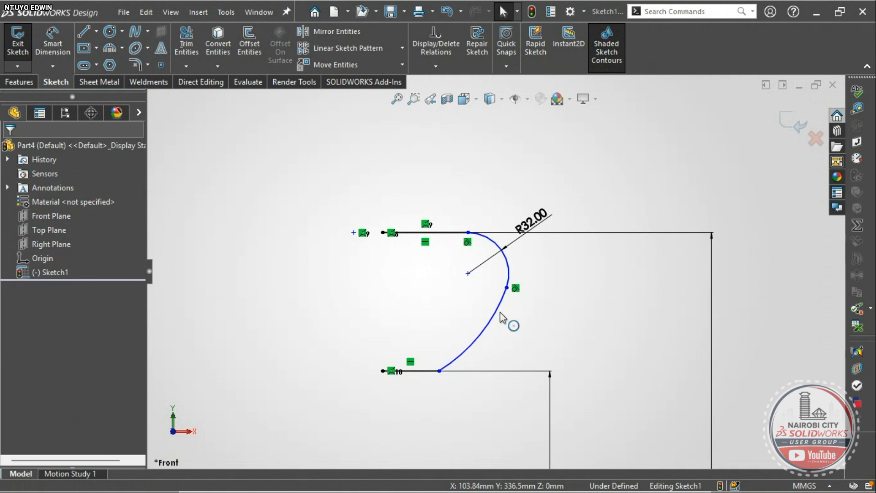
pyautogui.click(501, 314)
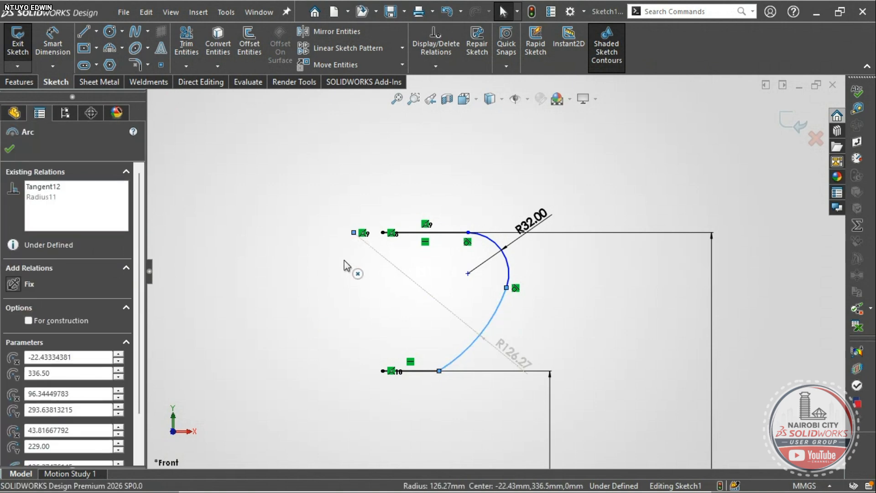
pyautogui.click(354, 232)
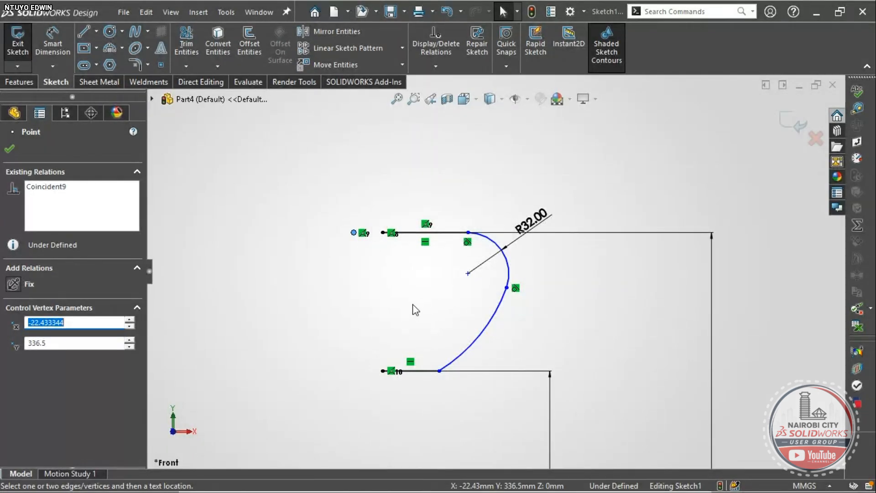
pyautogui.click(297, 267)
pyautogui.hotkey('ctrl', 'z')
pyautogui.hotkey('ctrl', 'z')
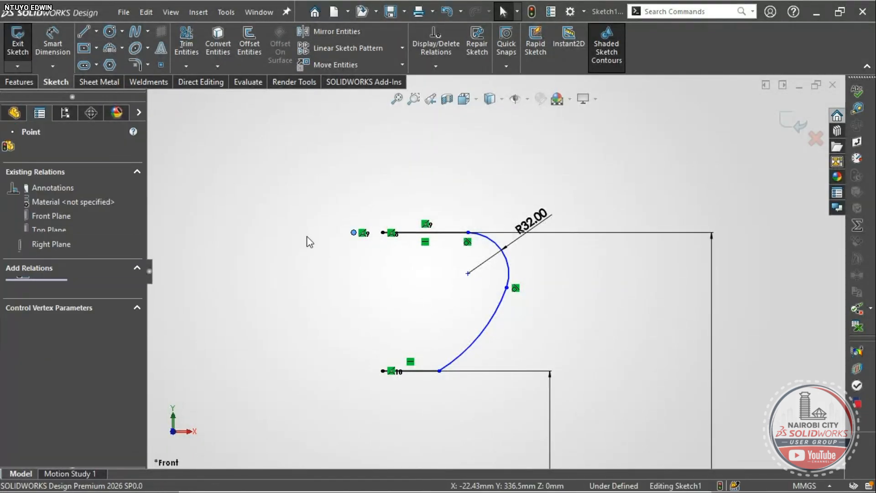
pyautogui.click(310, 242)
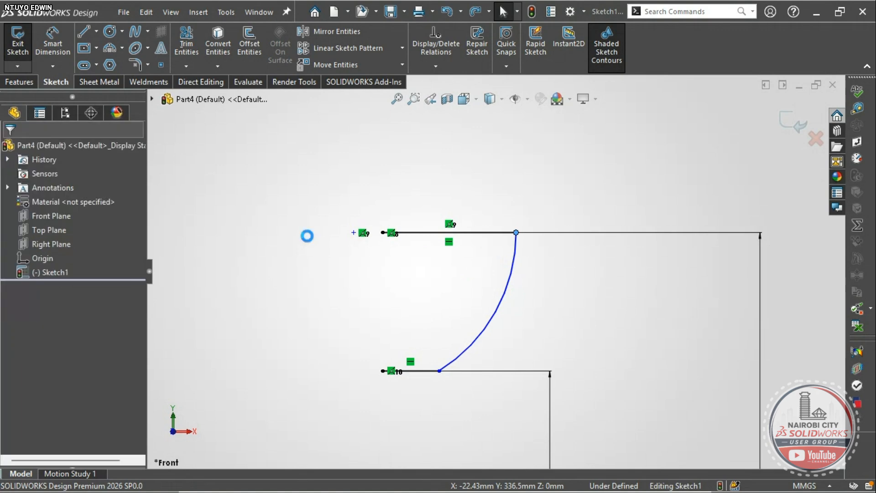
pyautogui.hotkey('ctrl', 'y')
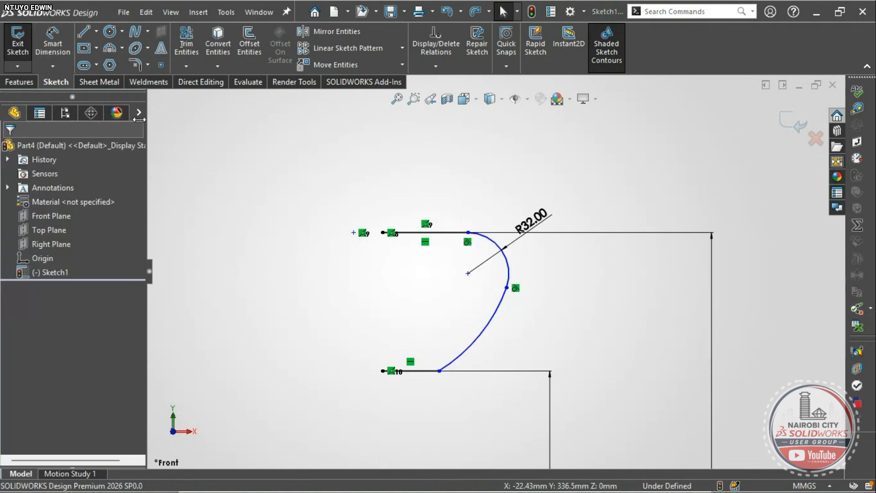
# - Add an angular dimension on the lower arc about its centre point, set to 38.5°
pyautogui.click(53, 44)
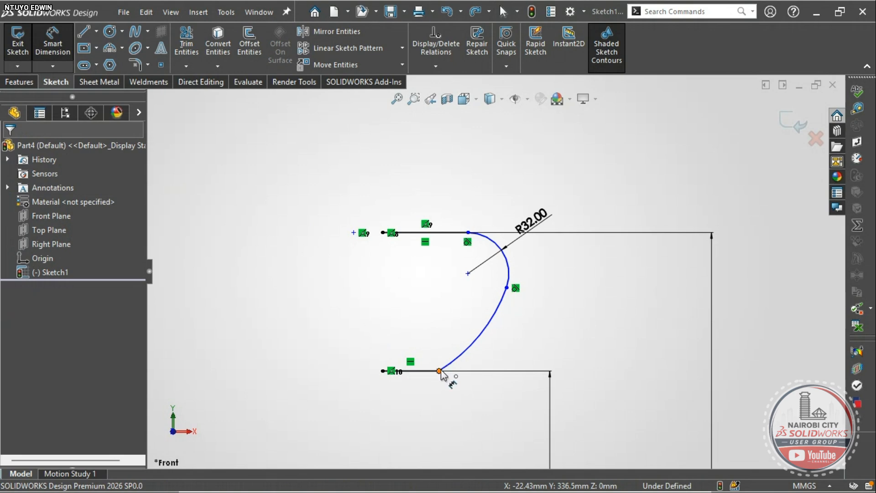
pyautogui.click(439, 370)
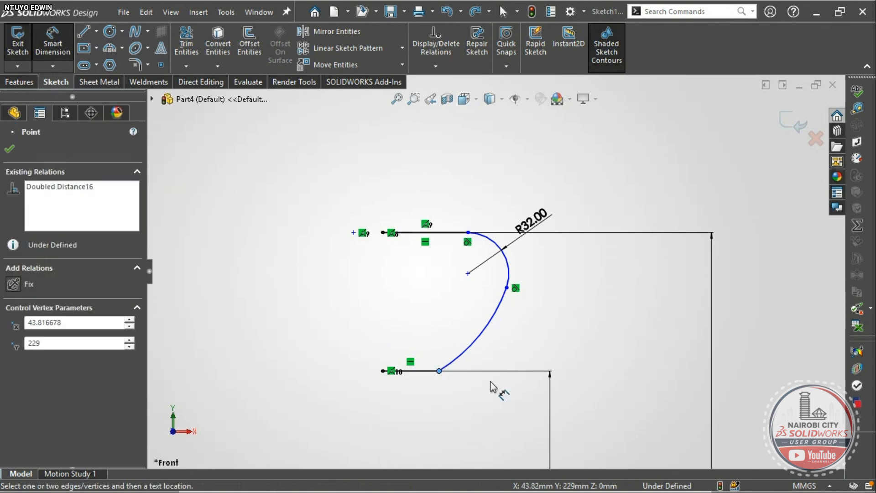
pyautogui.click(506, 287)
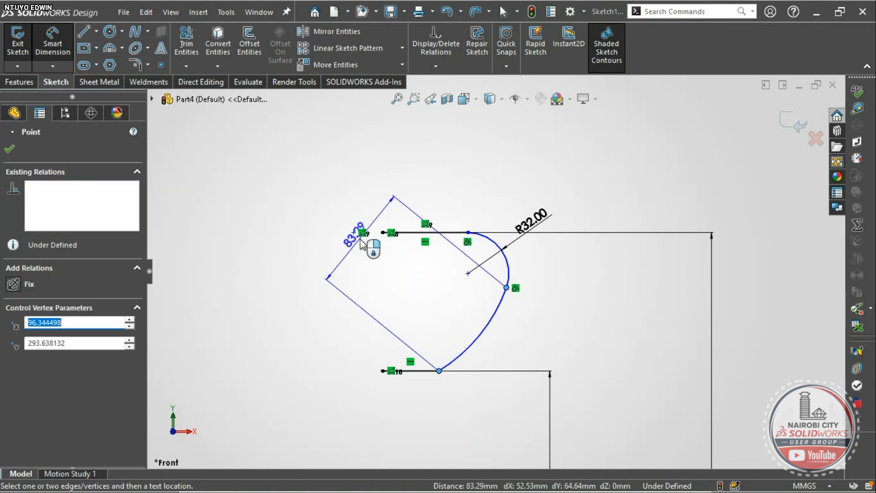
pyautogui.click(354, 232)
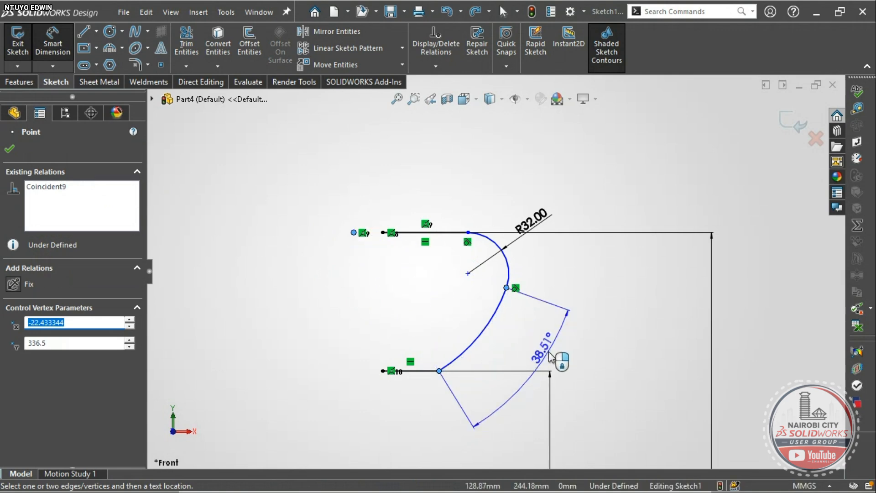
pyautogui.click(549, 357)
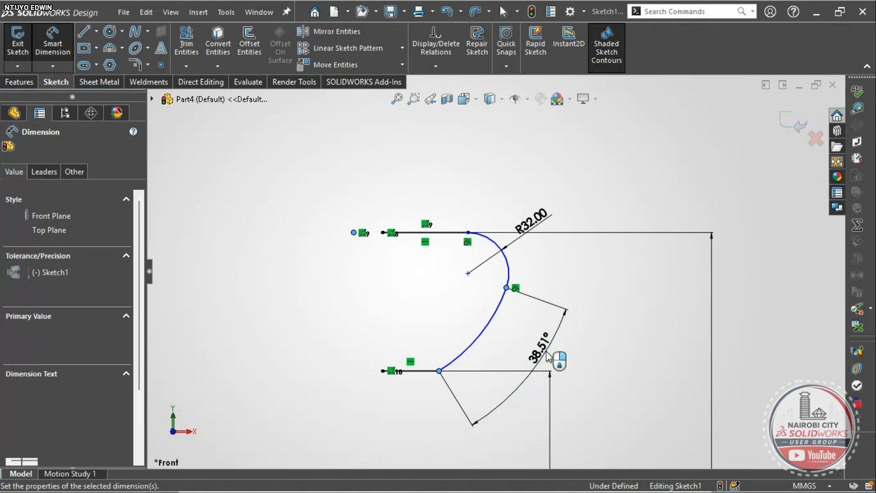
pyautogui.hotkey('alt', 'Tab')
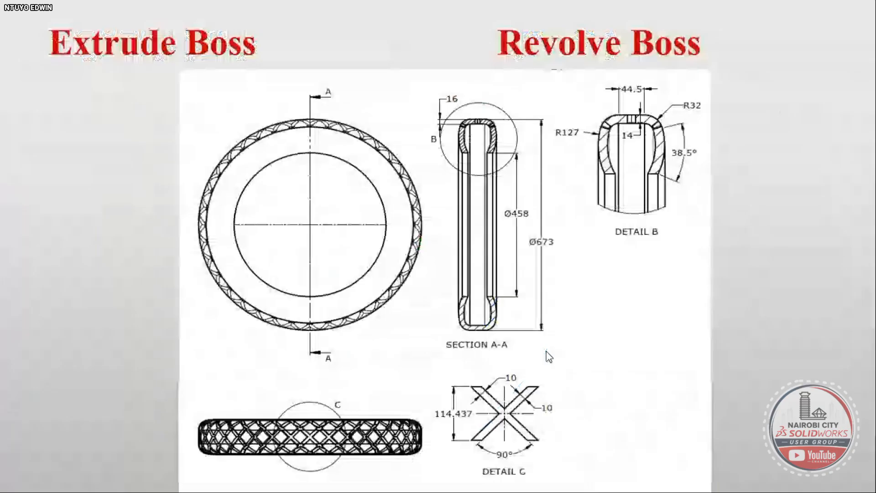
pyautogui.hotkey('alt', 'Tab')
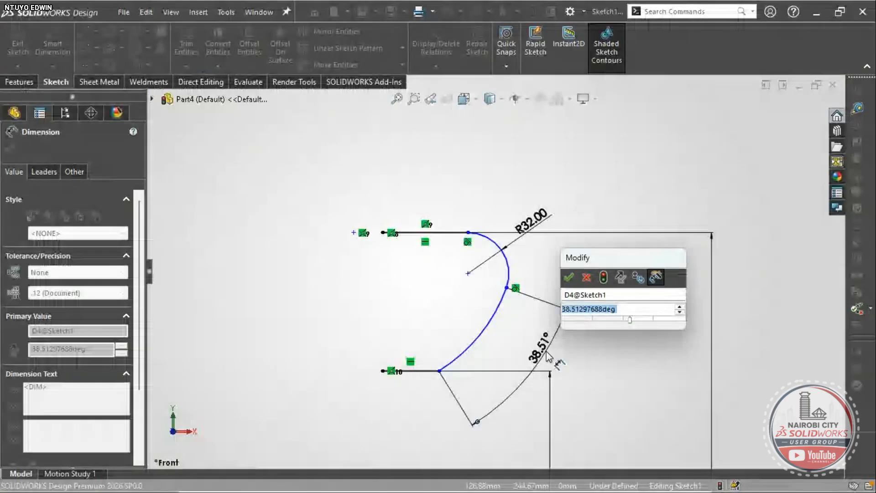
pyautogui.write('38')
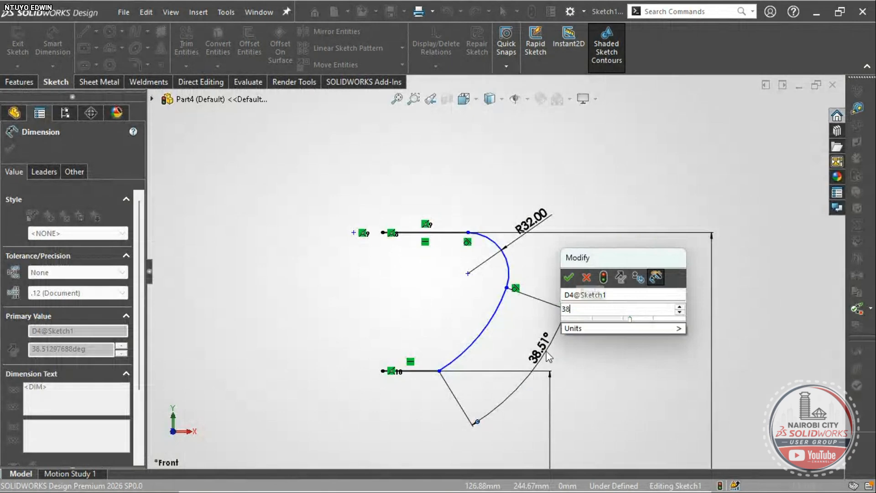
pyautogui.write('.5')
pyautogui.press('Return')
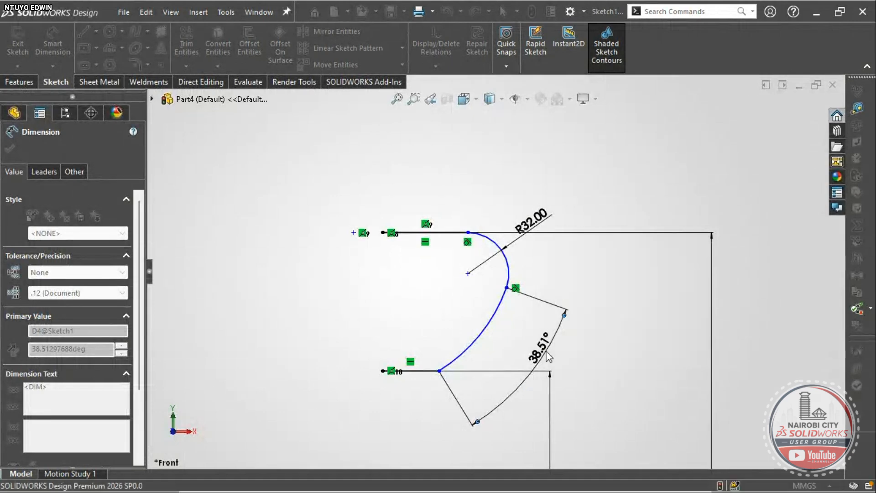
pyautogui.scroll(2, 561, 351)
pyautogui.press('Escape')
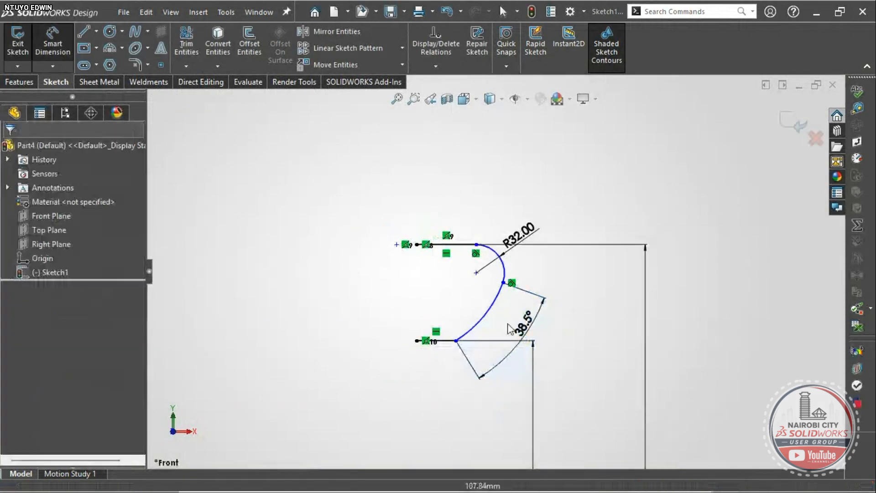
pyautogui.scroll(3, 474, 328)
pyautogui.scroll(-2, 461, 333)
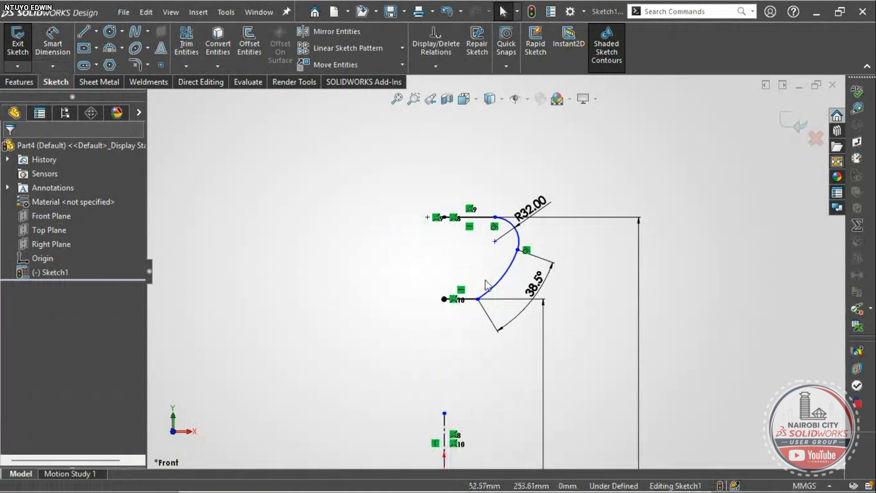
# - Slide the arc's lower endpoint along the bottom line, then check Detail B on the reference slide
pyautogui.scroll(-3, 502, 269)
pyautogui.scroll(3, 494, 322)
pyautogui.scroll(-2, 474, 322)
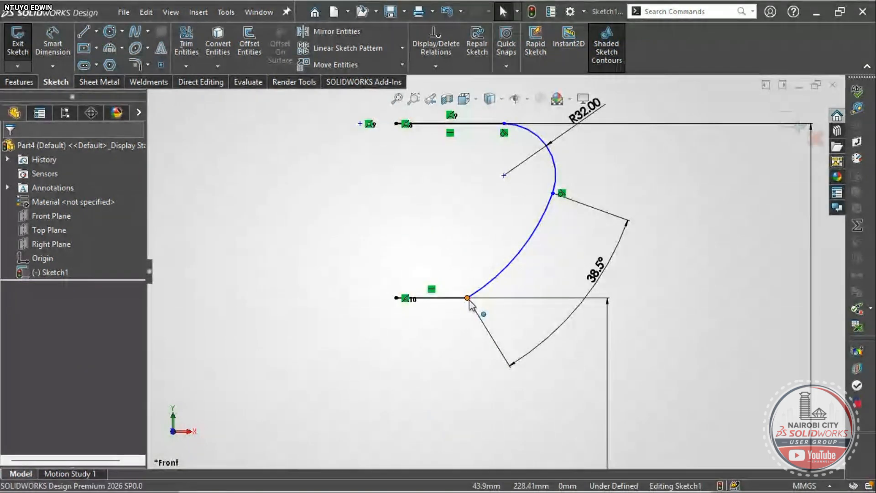
pyautogui.moveTo(467, 298); pyautogui.dragTo(482, 296)
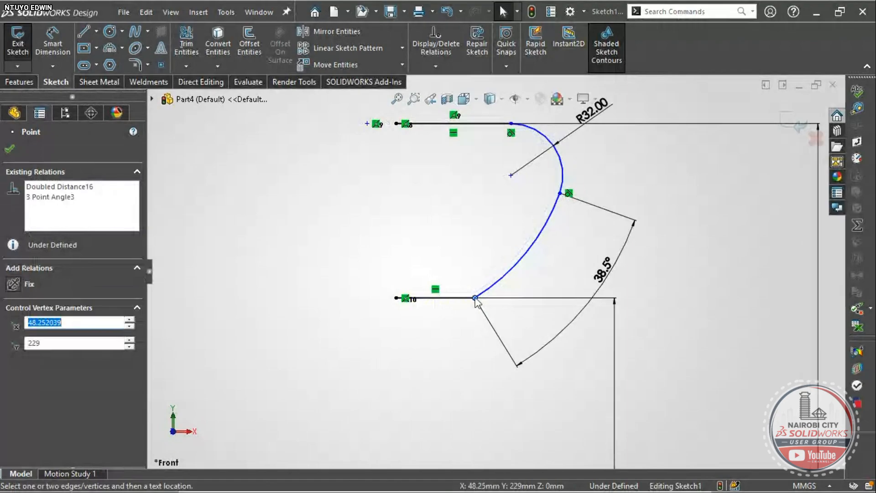
pyautogui.scroll(2, 479, 295)
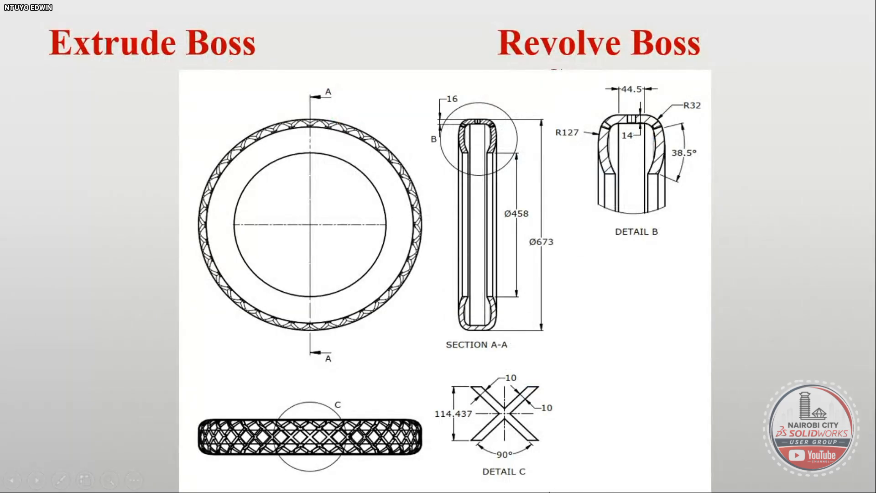
pyautogui.press('super')
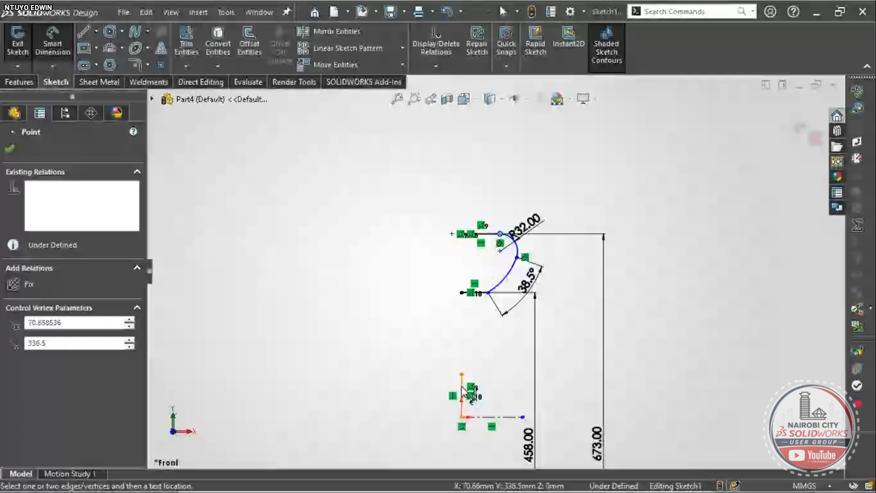
pyautogui.click(463, 390)
# - Place a horizontal dimension from the vertical centreline to the top line's end
pyautogui.scroll(-5, 476, 202)
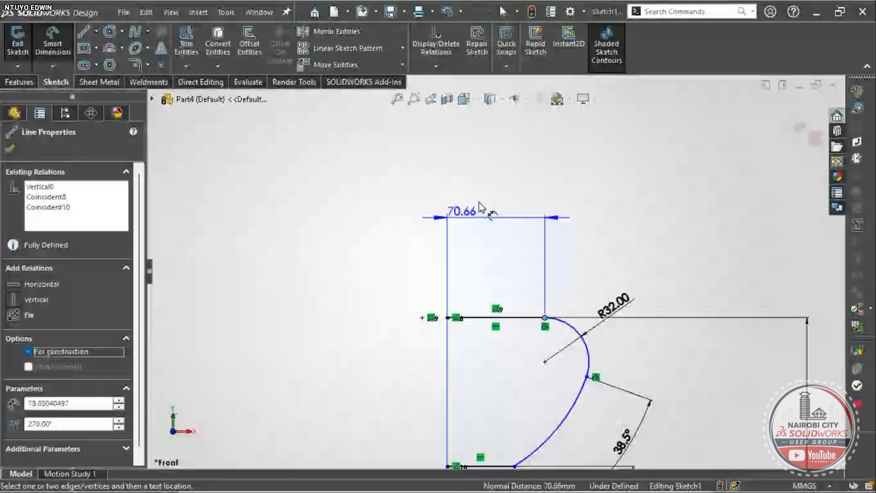
pyautogui.click(415, 291)
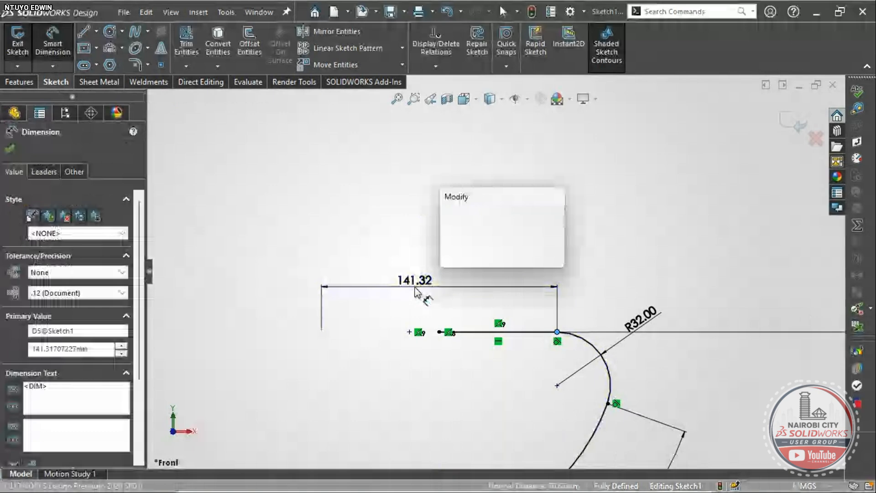
pyautogui.write('44,2')
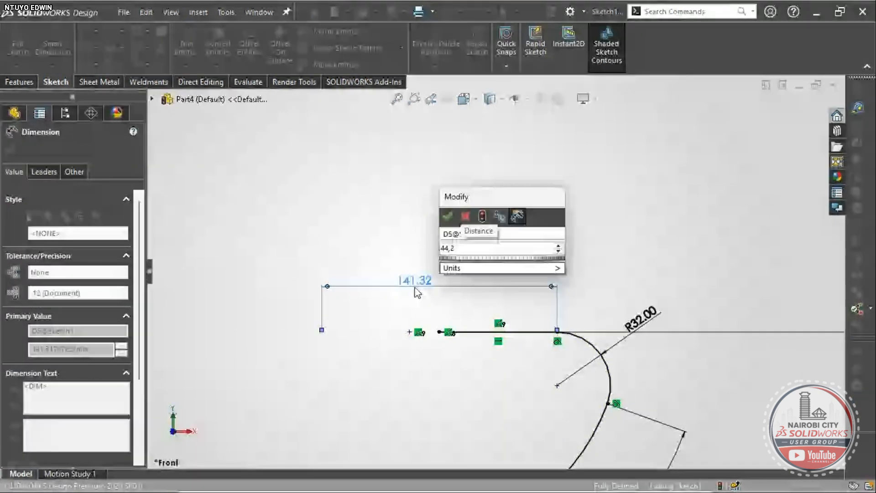
pyautogui.press('BackSpace')
pyautogui.press('BackSpace')
pyautogui.press('Return')
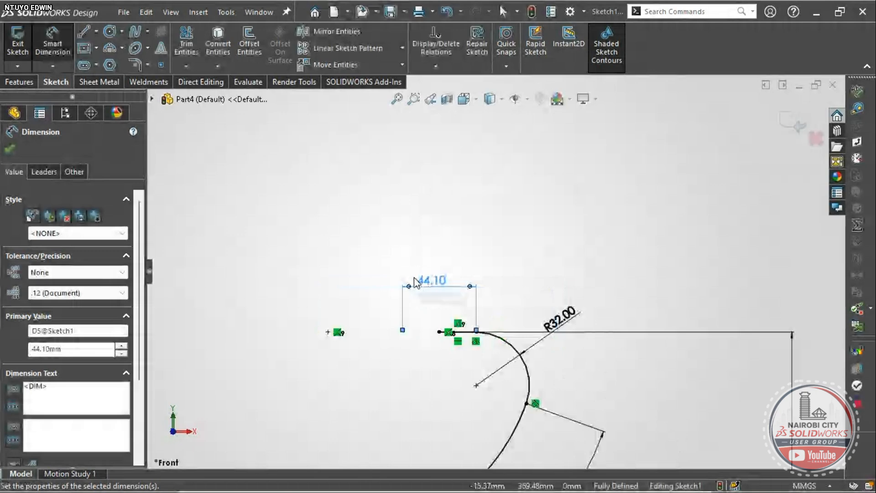
pyautogui.hotkey('alt', 'Tab')
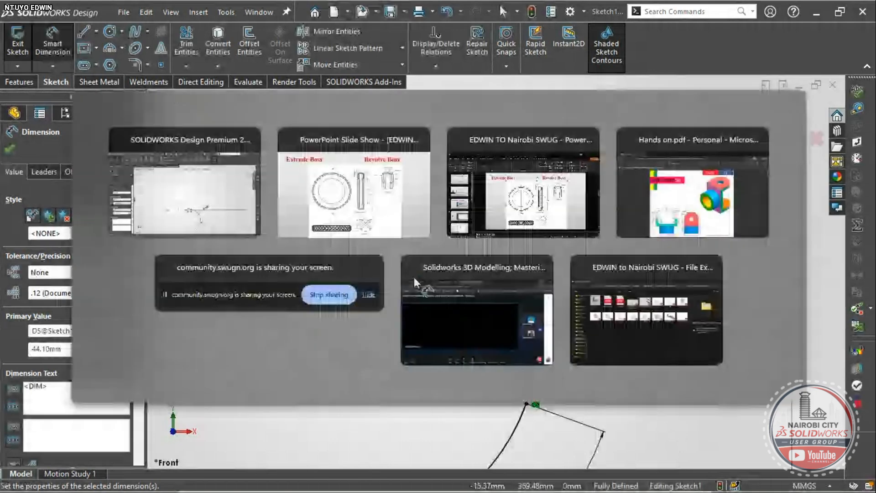
pyautogui.press('Escape')
pyautogui.scroll(4, 473, 384)
pyautogui.scroll(-3, 470, 280)
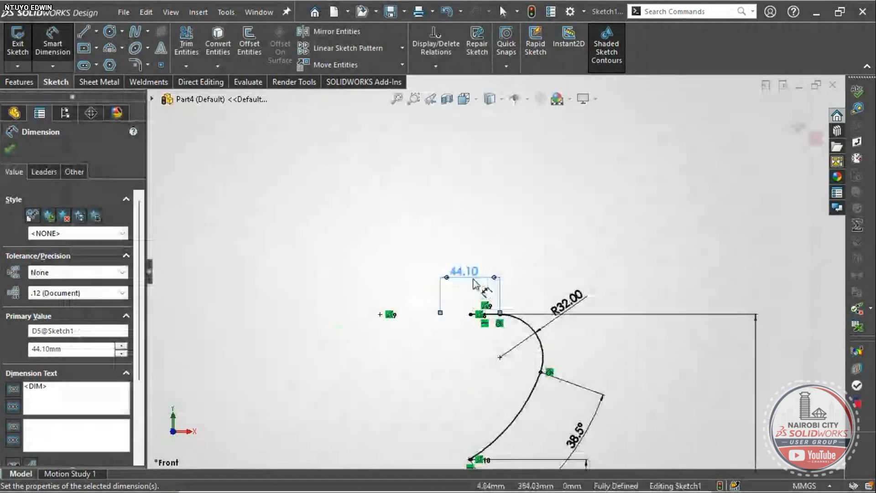
# - Correct that width dimension to 44.50 mm, leaving the sketch fully defined
pyautogui.doubleClick(470, 270)
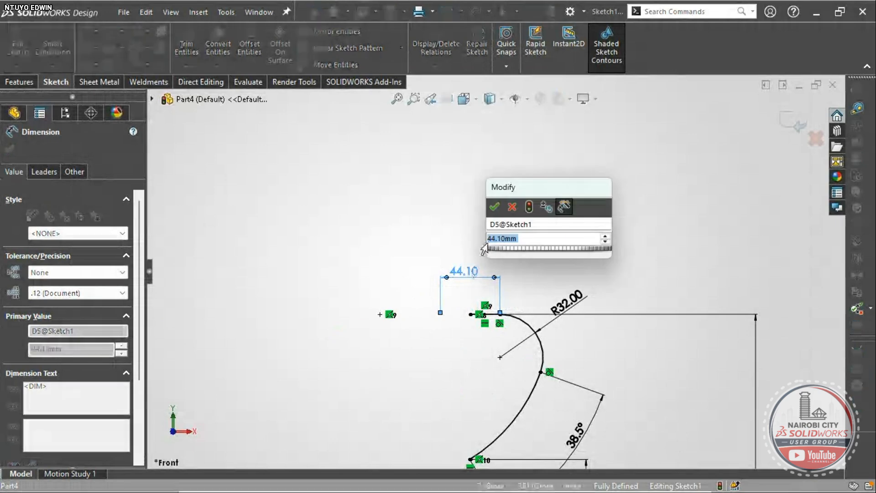
pyautogui.click(498, 238)
pyautogui.press('BackSpace')
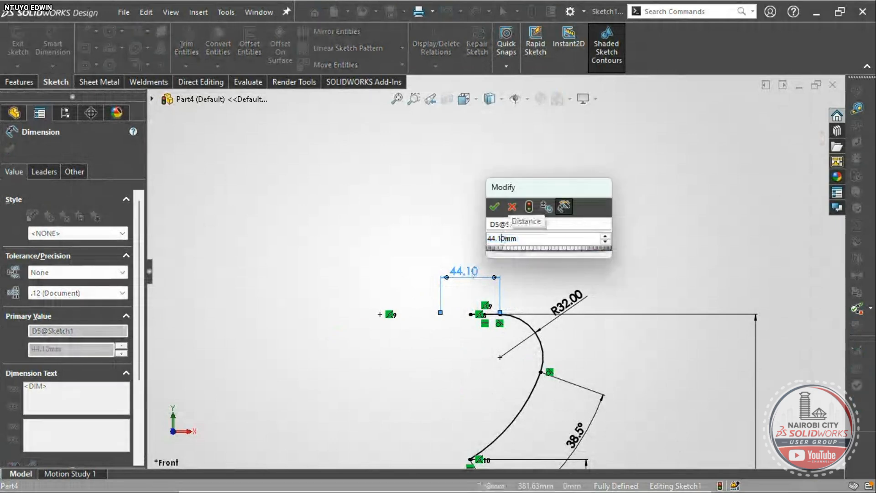
pyautogui.write('5')
pyautogui.press('Return')
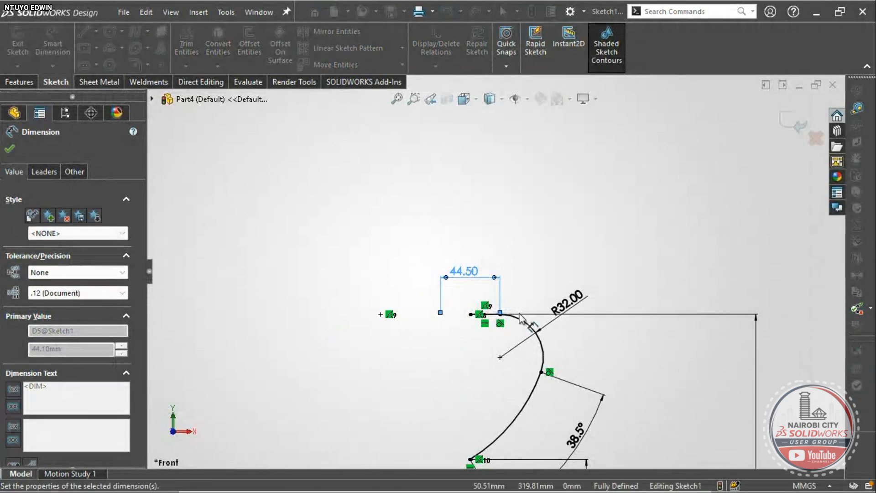
pyautogui.scroll(6, 520, 347)
pyautogui.press('Escape')
pyautogui.scroll(-4, 489, 336)
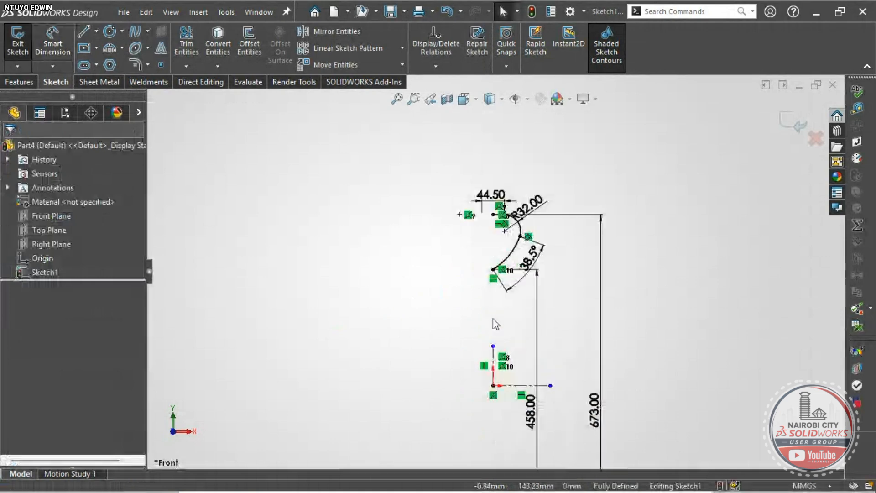
# - Select the point at the top of the centreline and compare the sketch with the reference drawing
pyautogui.scroll(-2, 496, 324)
pyautogui.click(493, 195)
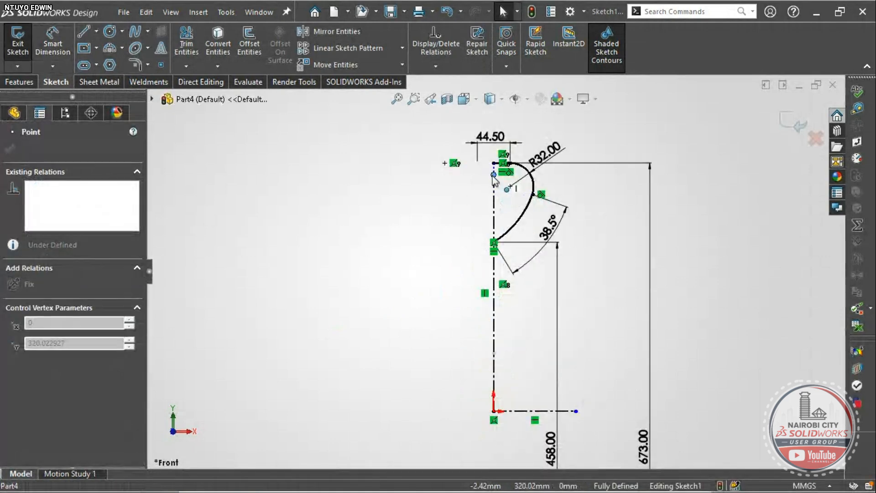
pyautogui.scroll(-3, 548, 277)
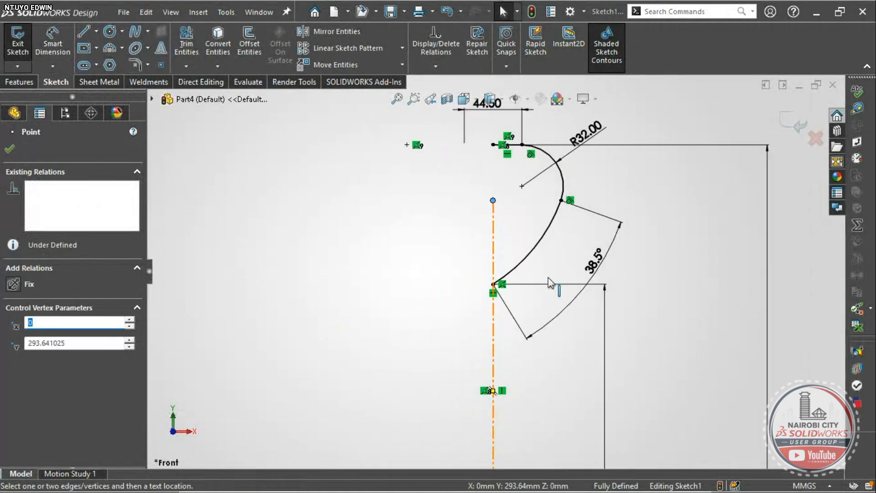
pyautogui.scroll(2, 512, 275)
pyautogui.scroll(-5, 512, 275)
pyautogui.scroll(2, 512, 276)
pyautogui.scroll(-2, 510, 200)
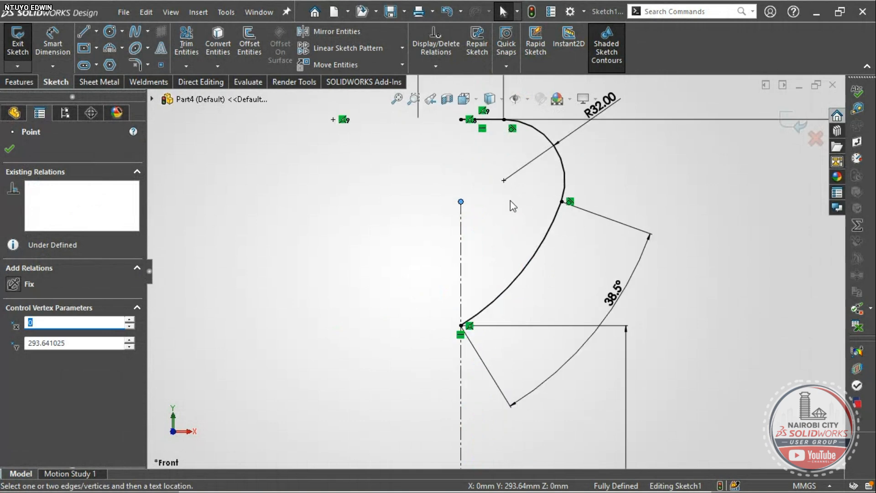
pyautogui.scroll(3, 510, 202)
pyautogui.scroll(-2, 505, 220)
pyautogui.scroll(-3, 494, 289)
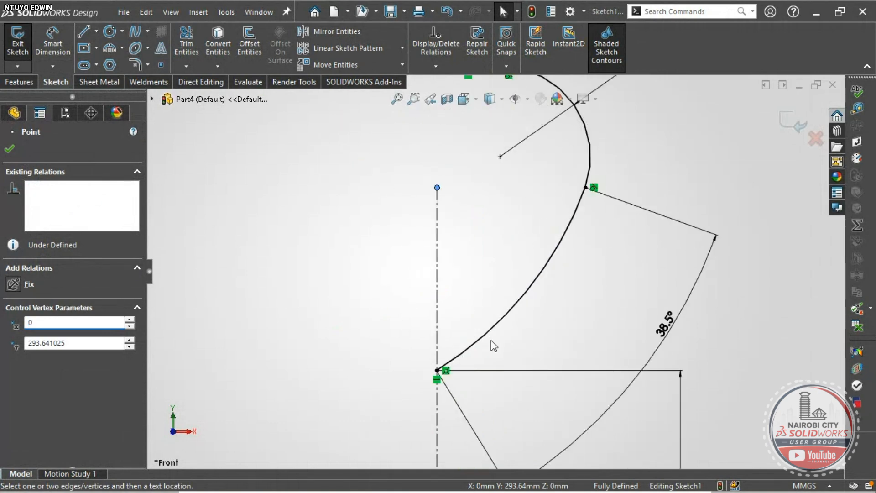
pyautogui.hotkey('alt', 'Tab')
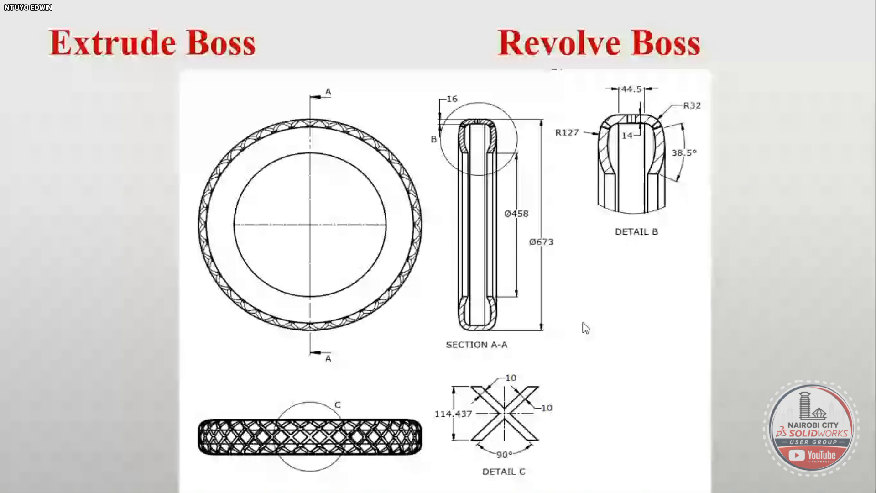
pyautogui.hotkey('alt', 'Tab')
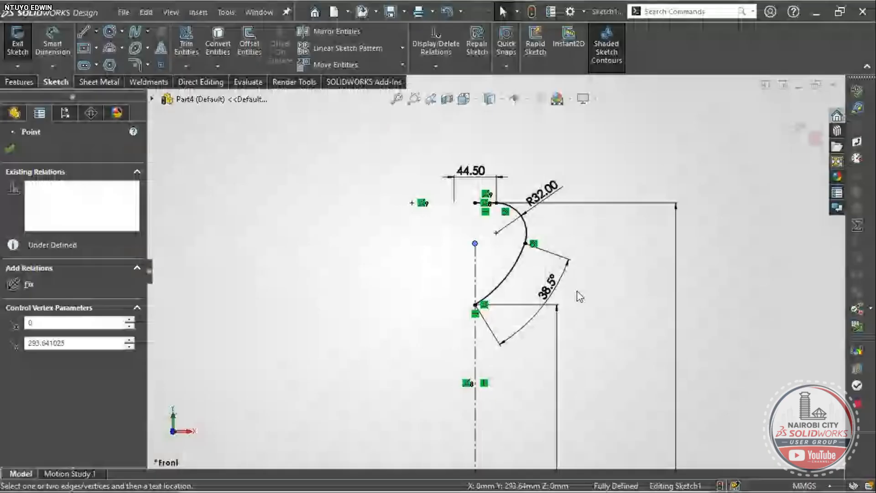
pyautogui.scroll(5, 525, 282)
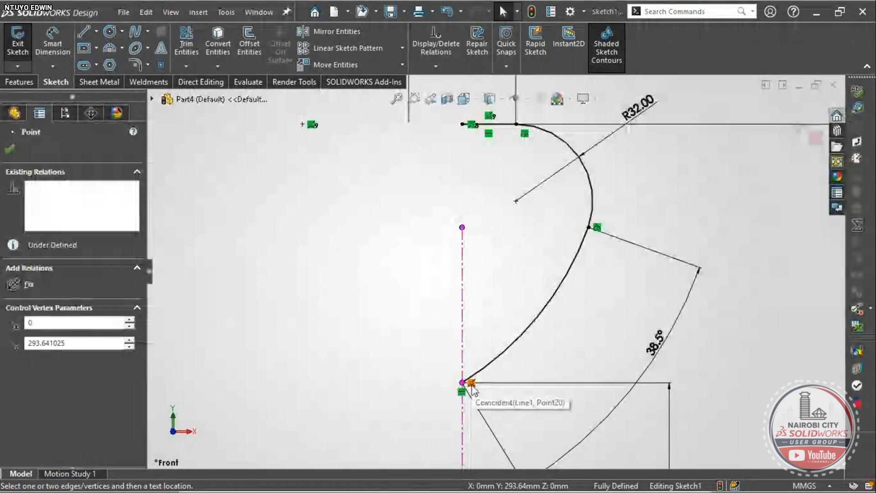
pyautogui.scroll(4, 472, 390)
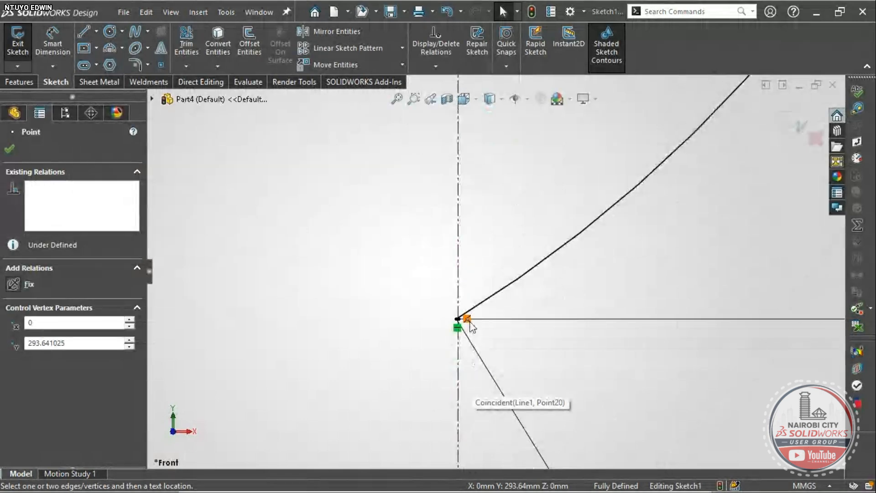
pyautogui.scroll(1, 466, 318)
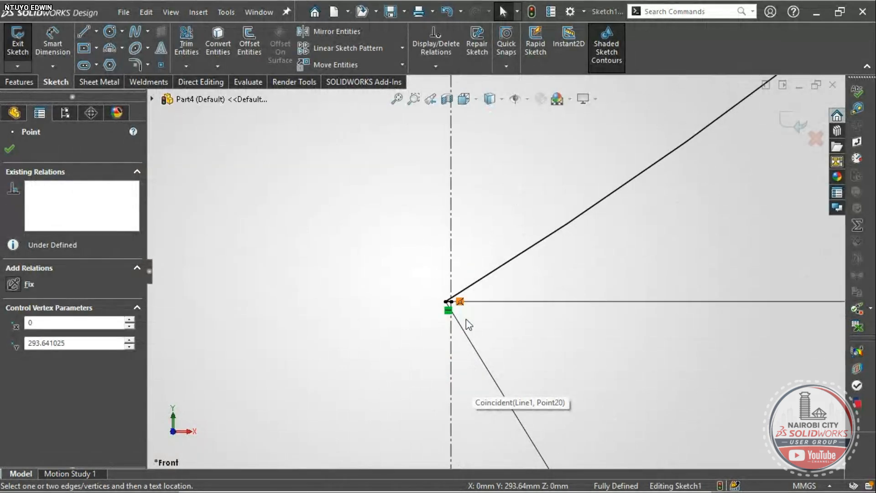
pyautogui.scroll(3, 453, 287)
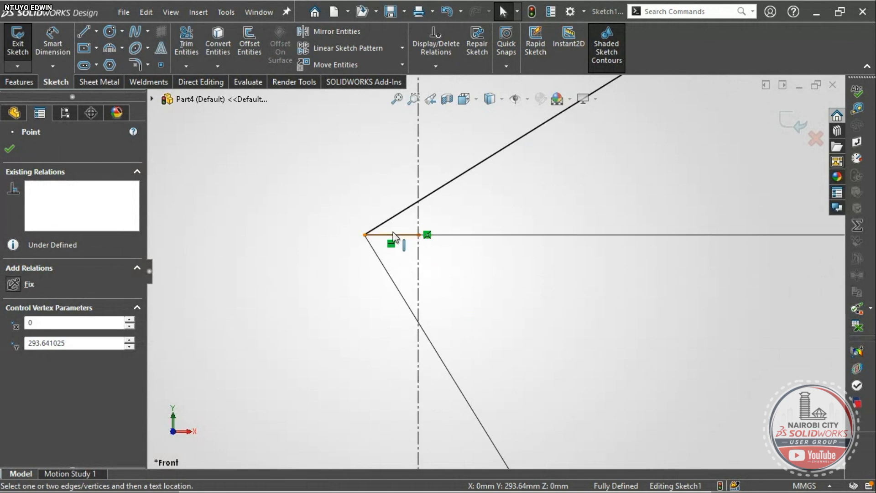
pyautogui.scroll(5, 404, 234)
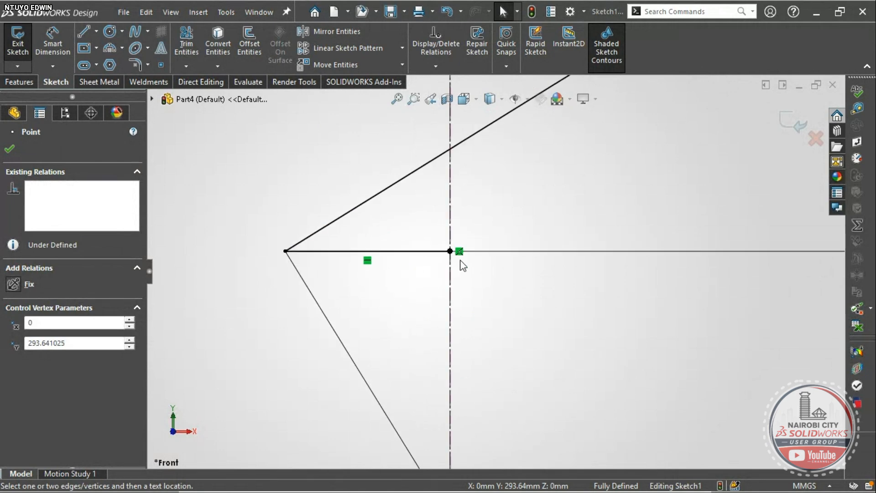
pyautogui.scroll(-10, 463, 264)
pyautogui.scroll(-5, 562, 234)
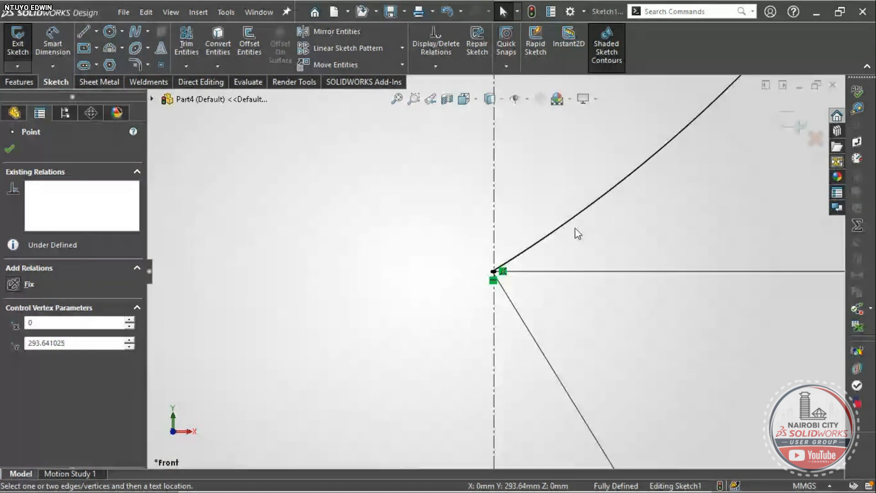
pyautogui.scroll(1, 575, 228)
pyautogui.scroll(5, 607, 223)
pyautogui.scroll(-6, 551, 256)
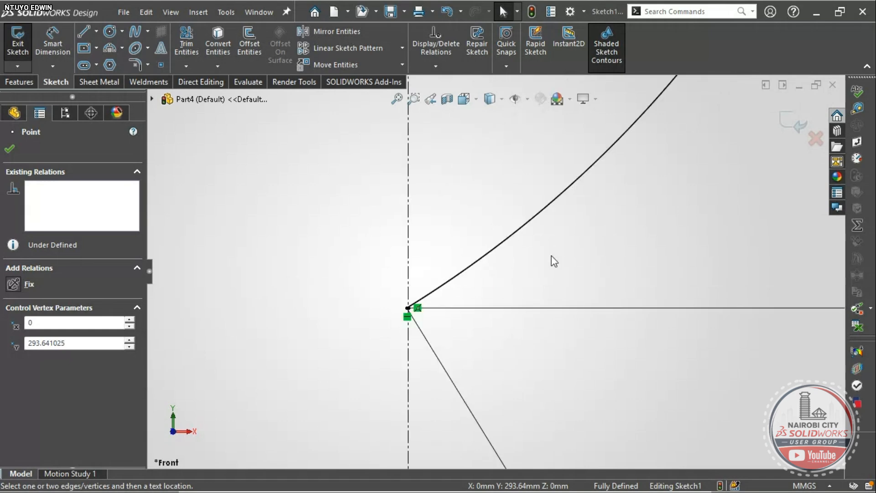
pyautogui.scroll(10, 405, 310)
pyautogui.scroll(-3, 491, 194)
# - Drag the vertex where the slanted lines meet to confirm it is fully defined
pyautogui.click(492, 199)
pyautogui.scroll(5, 491, 200)
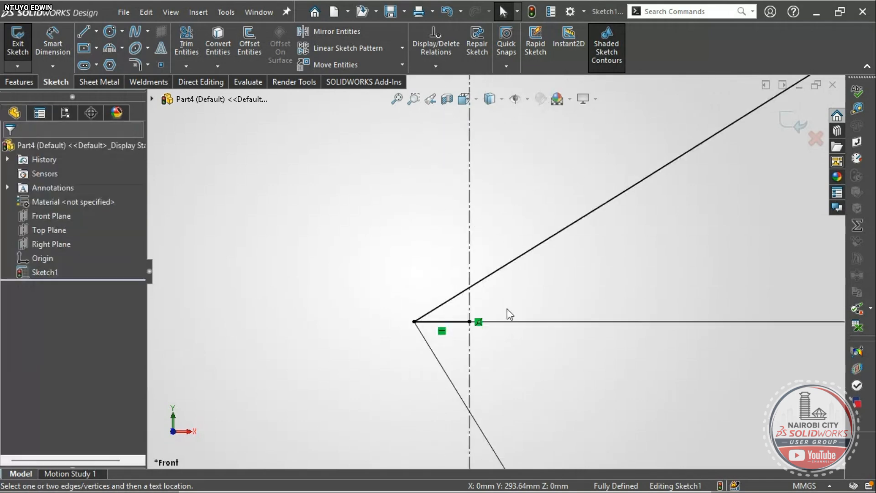
pyautogui.click(414, 321)
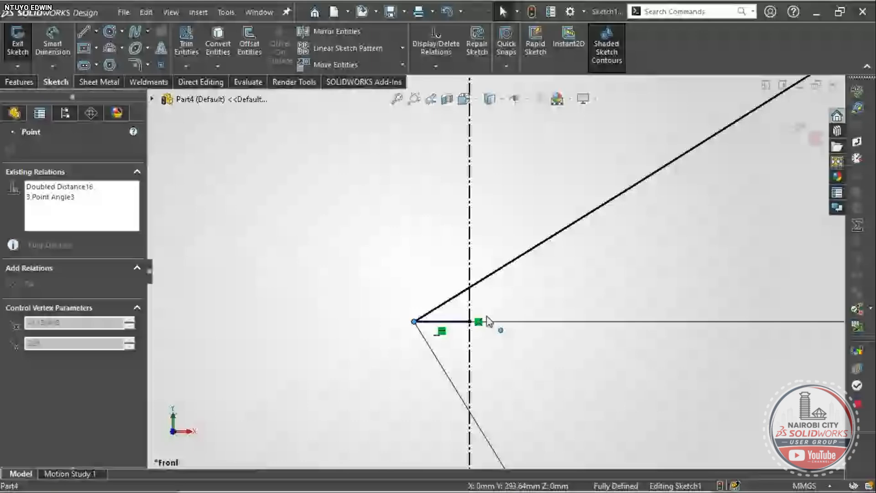
pyautogui.moveTo(487, 316); pyautogui.dragTo(613, 293)
pyautogui.scroll(2, 499, 350)
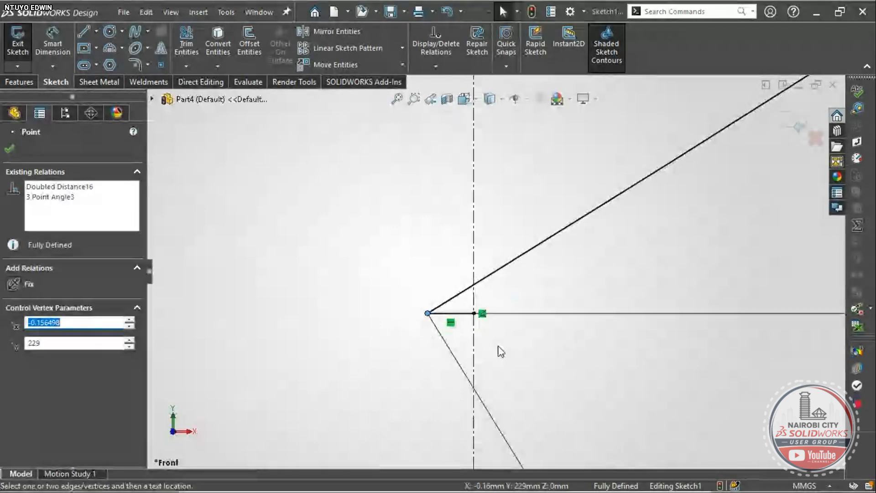
pyautogui.click(498, 350)
pyautogui.click(187, 44)
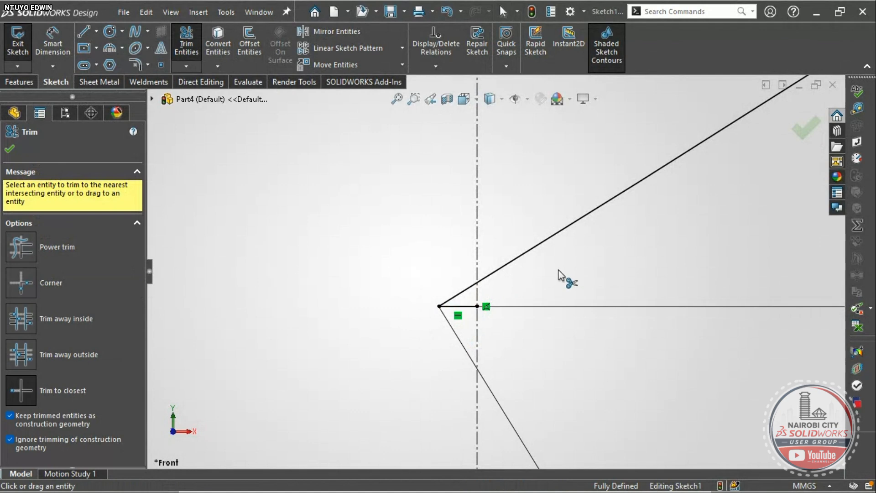
# - Trim the upper slanted line back to the centerline, keeping it as construction geometry
pyautogui.click(558, 232)
pyautogui.press('Escape')
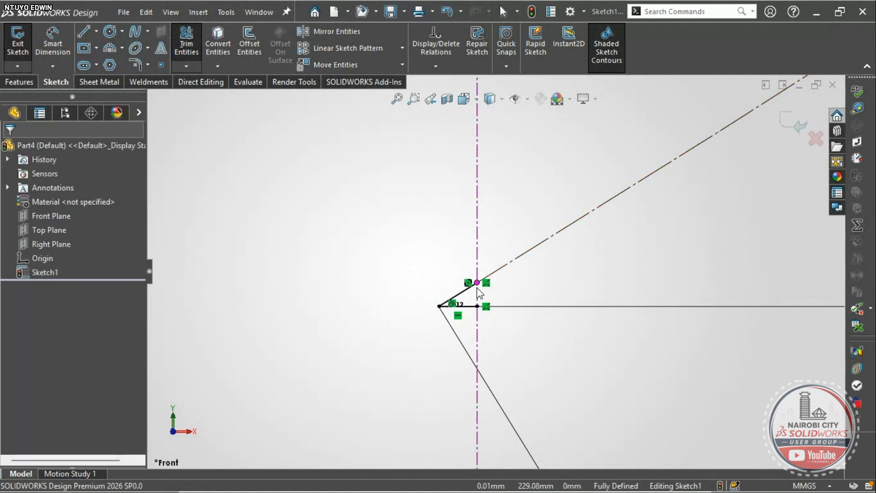
pyautogui.click(465, 289)
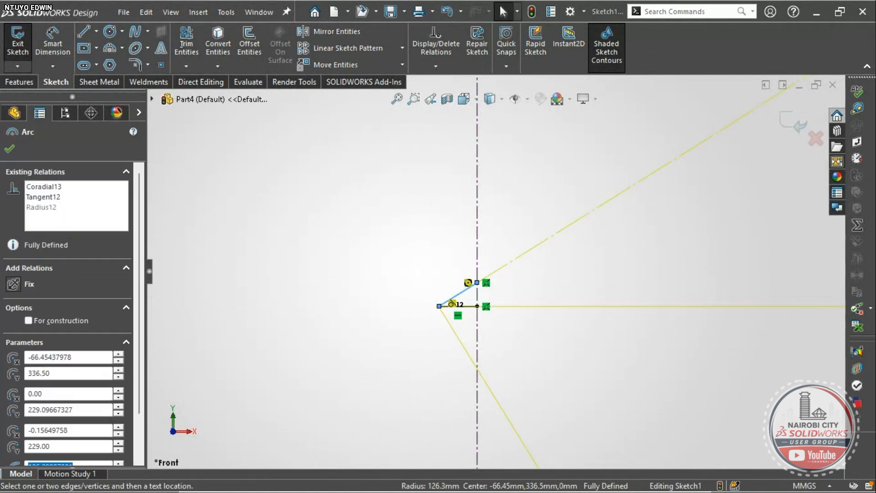
pyautogui.click(375, 272)
pyautogui.scroll(-5, 469, 305)
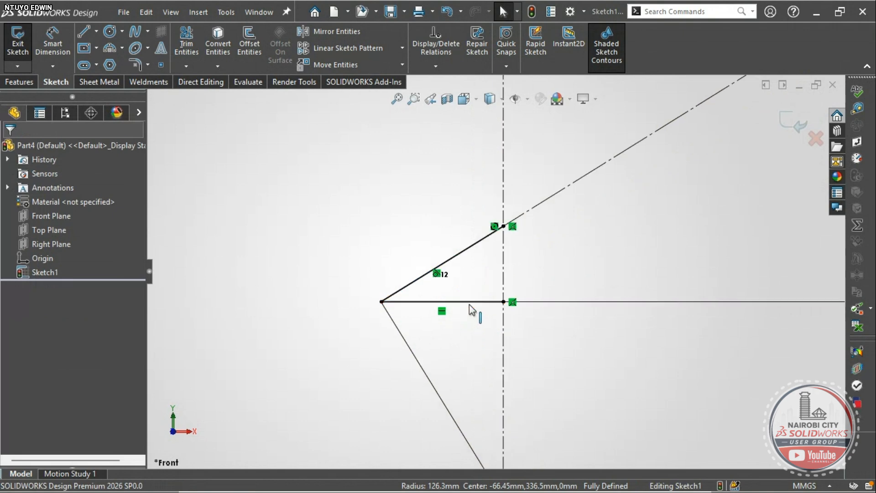
# - Delete the short horizontal line and the small arc at the centerline
pyautogui.click(469, 302)
pyautogui.press('Delete')
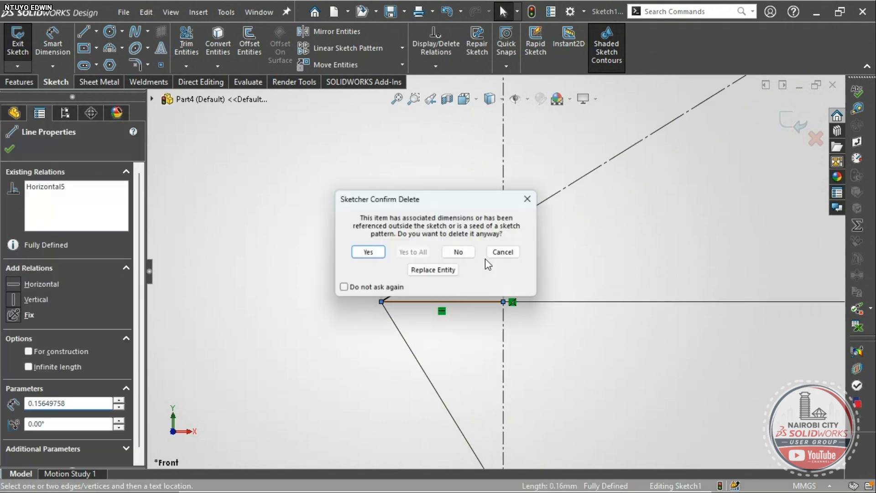
pyautogui.click(378, 254)
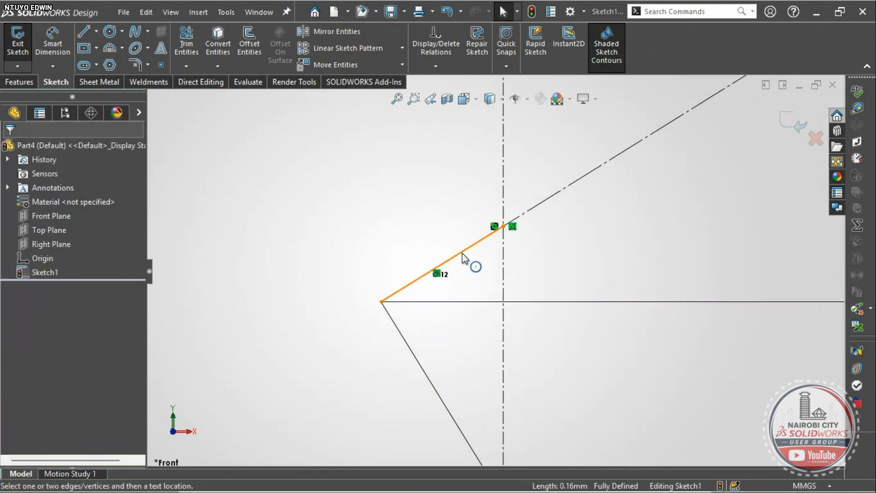
pyautogui.click(465, 247)
pyautogui.press('Delete')
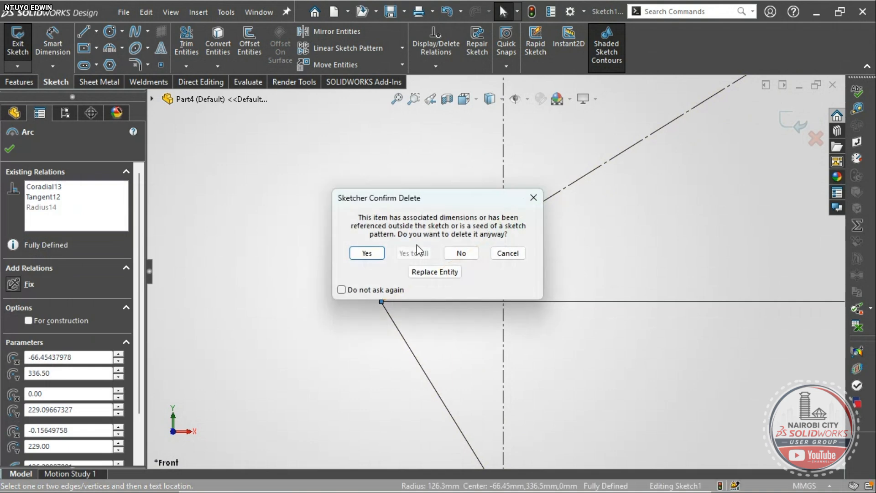
pyautogui.click(378, 253)
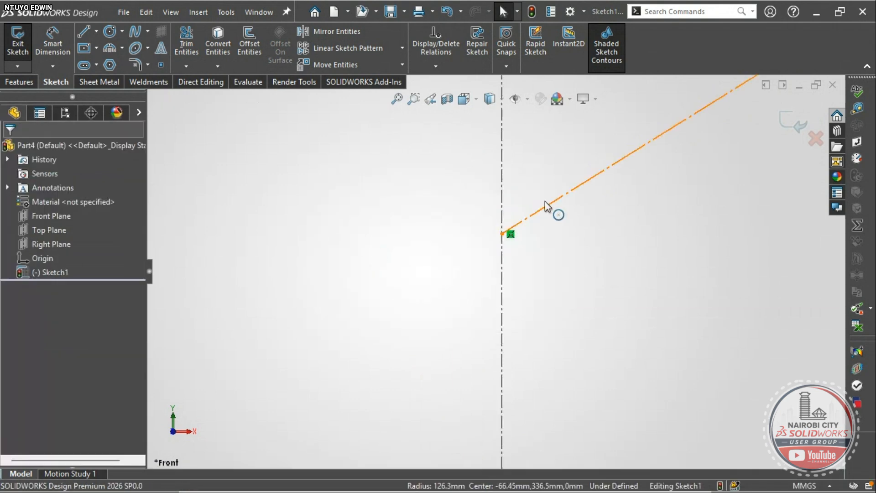
pyautogui.scroll(9, 613, 221)
pyautogui.scroll(-4, 547, 209)
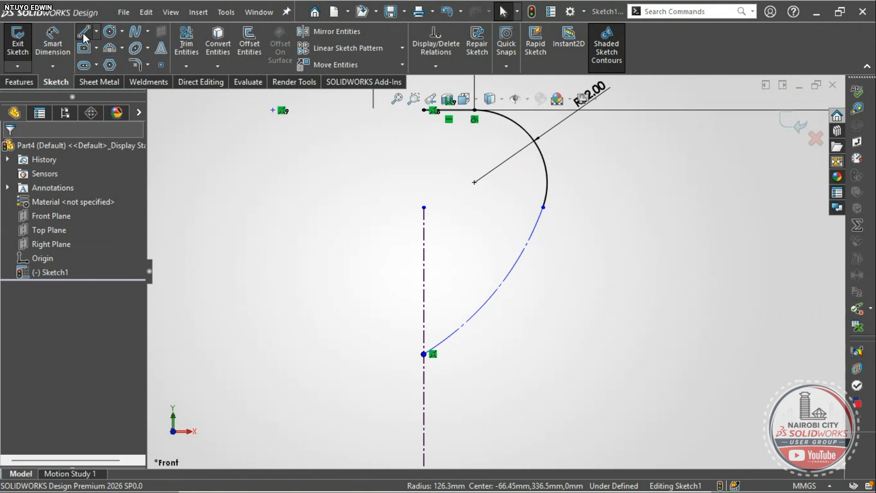
# - Draw a short horizontal line from the centerline, then a 3-point arc up to the R32 arc's end
pyautogui.press('l')
pyautogui.click(424, 353)
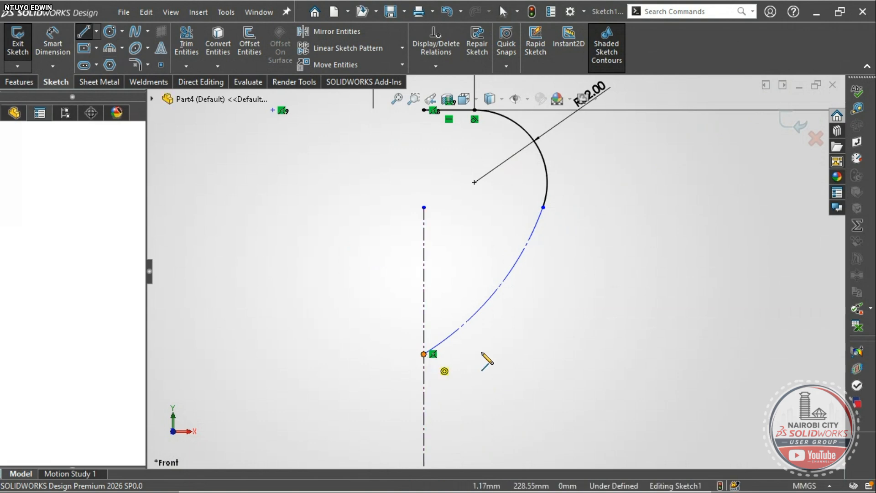
pyautogui.click(483, 353)
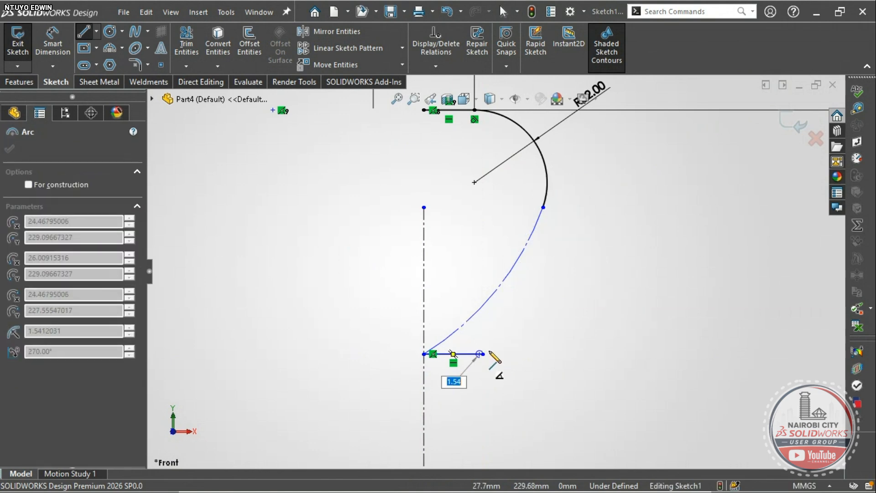
pyautogui.click(110, 45)
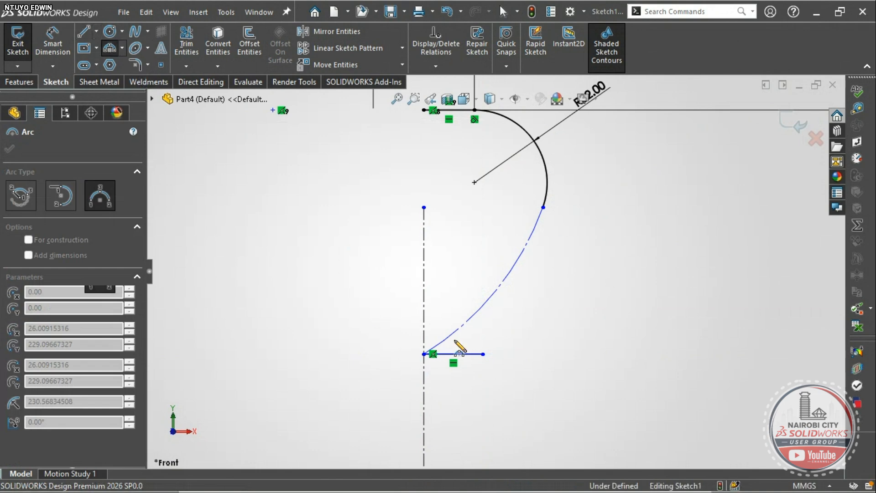
pyautogui.click(482, 354)
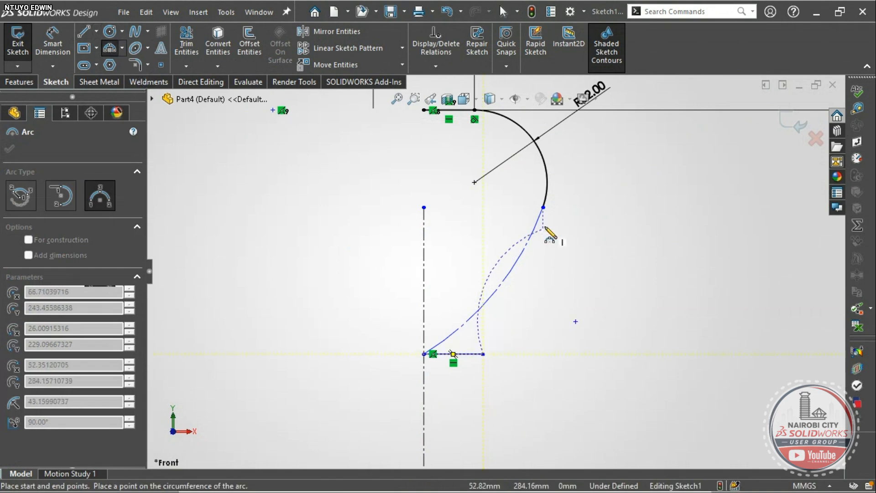
pyautogui.click(542, 207)
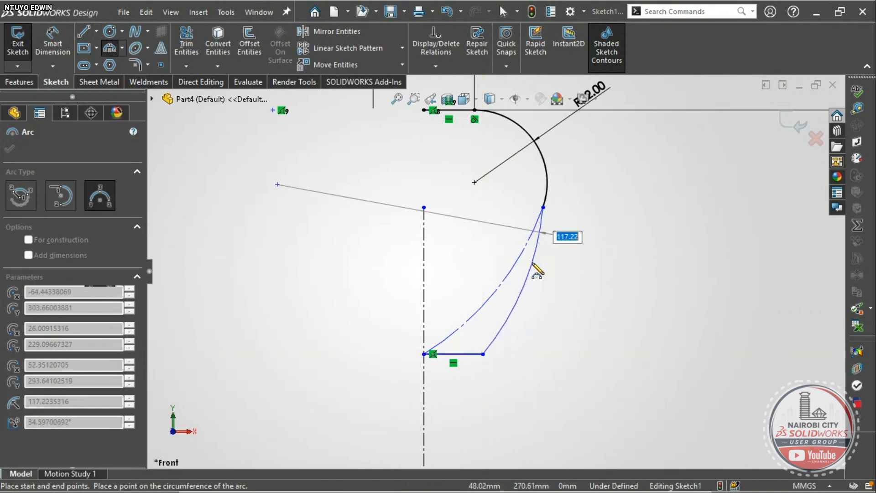
pyautogui.click(530, 285)
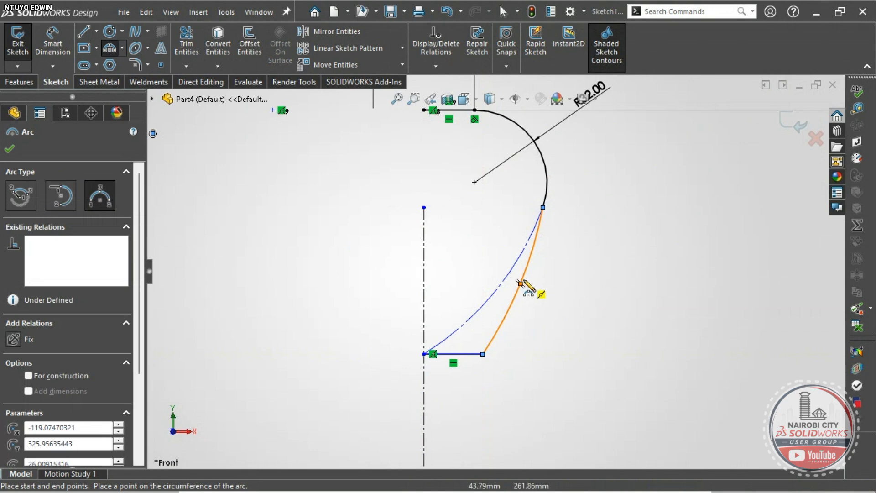
# - Make the new lower arc tangent to the upper R32 arc
pyautogui.press('l')
pyautogui.scroll(-3, 538, 230)
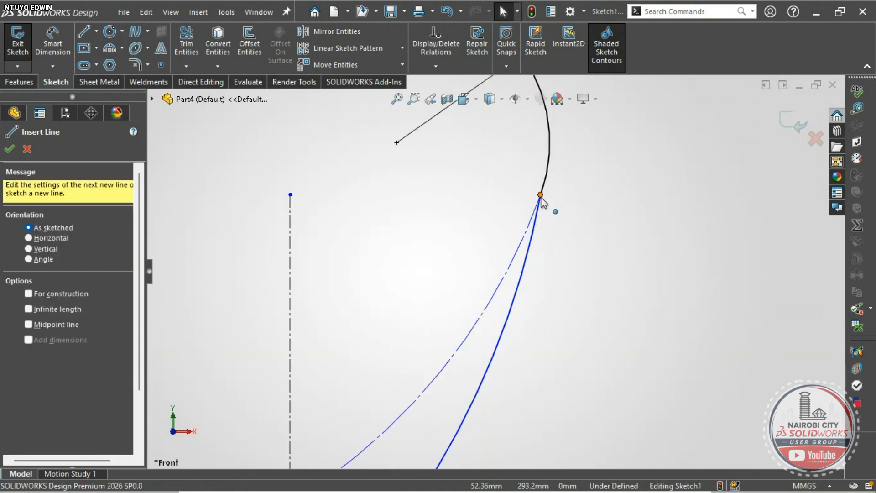
pyautogui.press('Escape')
pyautogui.click(540, 195)
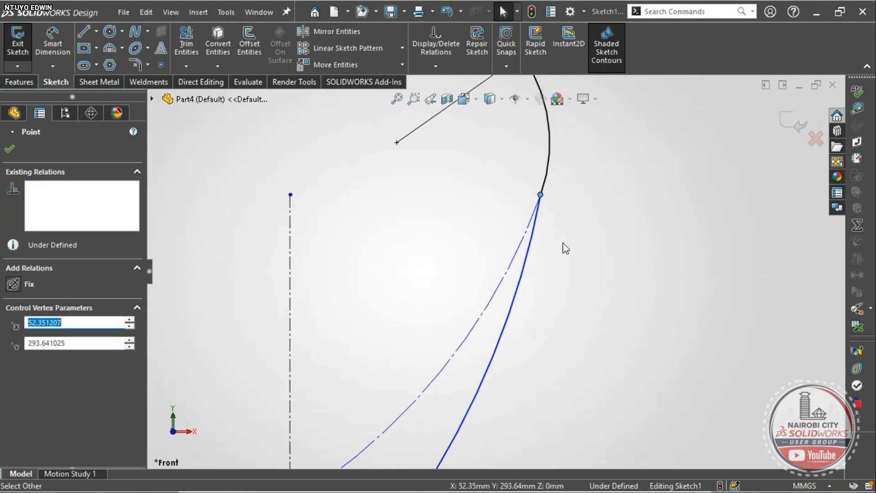
pyautogui.click(562, 242)
pyautogui.click(549, 177)
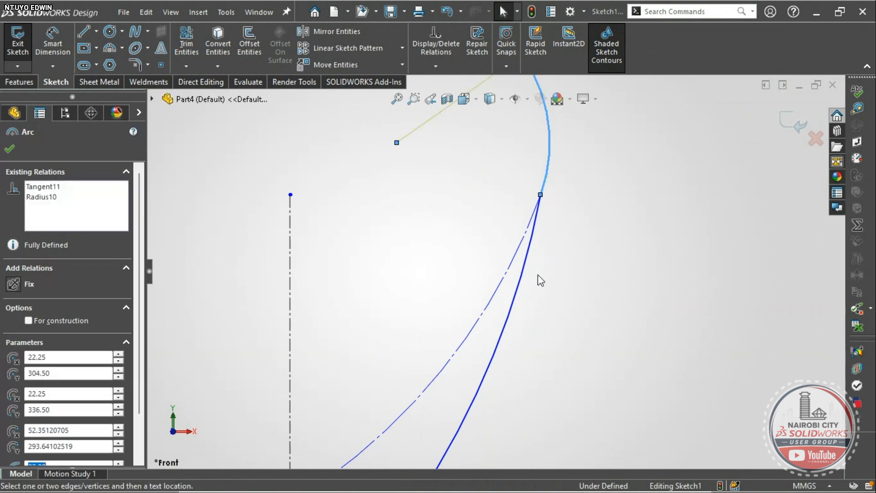
pyautogui.keyDown('ctrl'); pyautogui.click(525, 268); pyautogui.keyUp('ctrl')
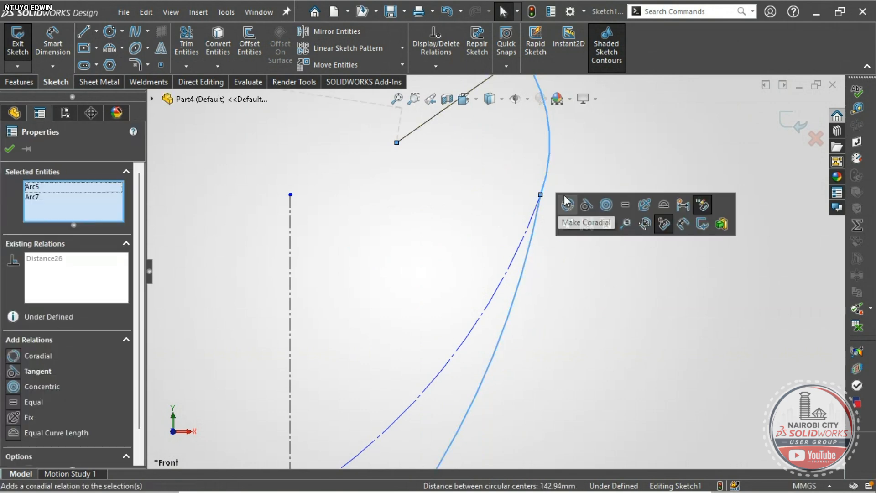
pyautogui.click(584, 206)
pyautogui.scroll(5, 540, 272)
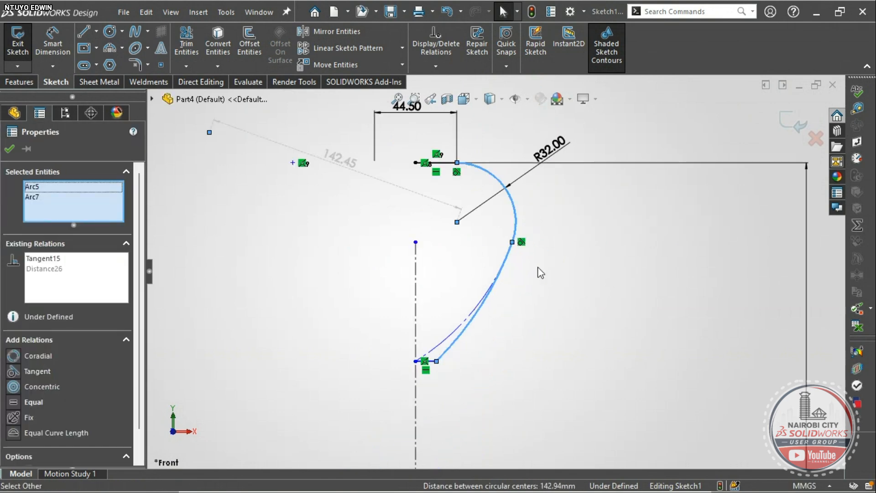
pyautogui.scroll(-3, 429, 378)
pyautogui.scroll(6, 478, 269)
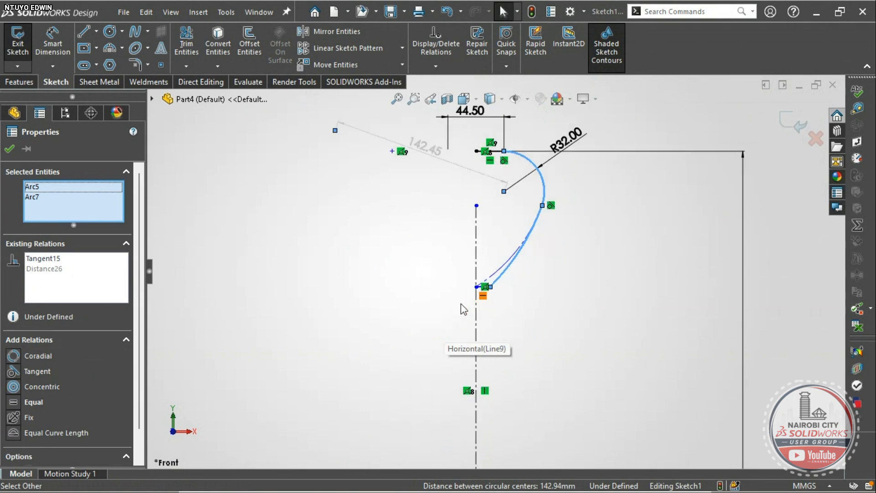
pyautogui.press('Escape')
# - Drag the lower curve's bottom vertex right and down to reshape it
pyautogui.scroll(-2, 500, 257)
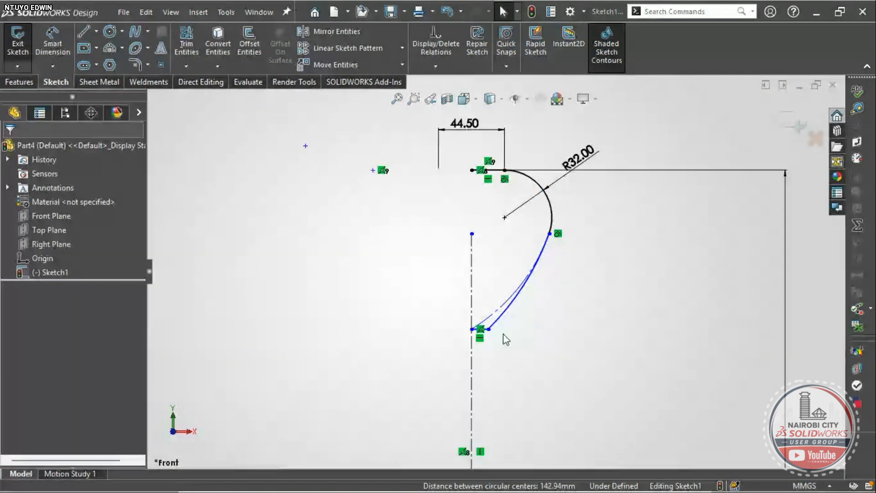
pyautogui.scroll(-3, 504, 338)
pyautogui.moveTo(477, 312); pyautogui.dragTo(499, 329)
pyautogui.scroll(3, 497, 325)
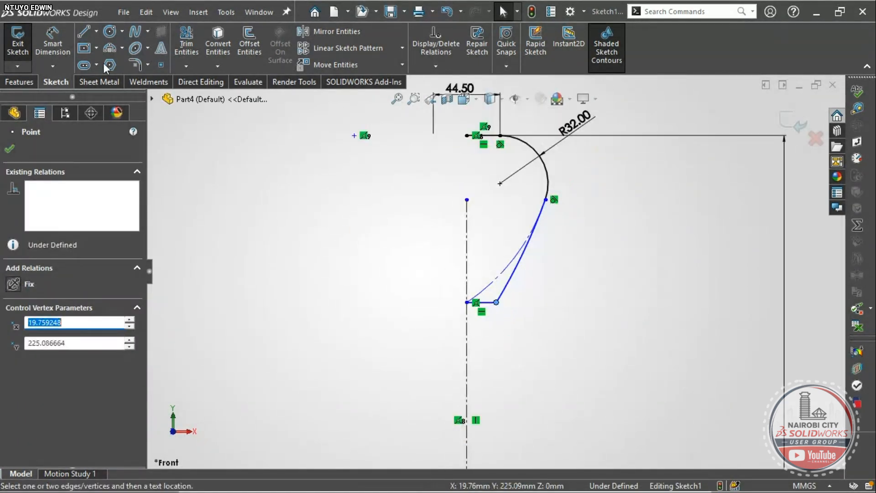
pyautogui.click(351, 186)
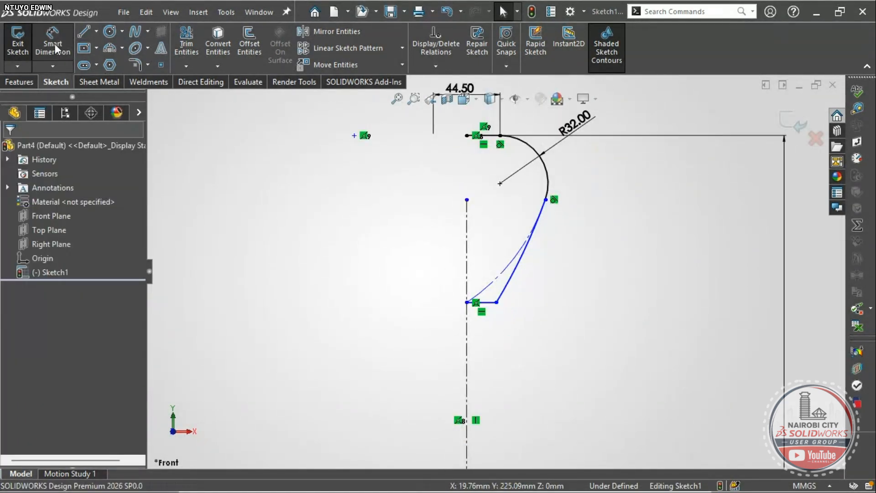
# - Try a 38.5° angle dimension on the curve, then undo it
pyautogui.scroll(-3, 511, 313)
pyautogui.scroll(4, 508, 273)
pyautogui.scroll(-2, 524, 192)
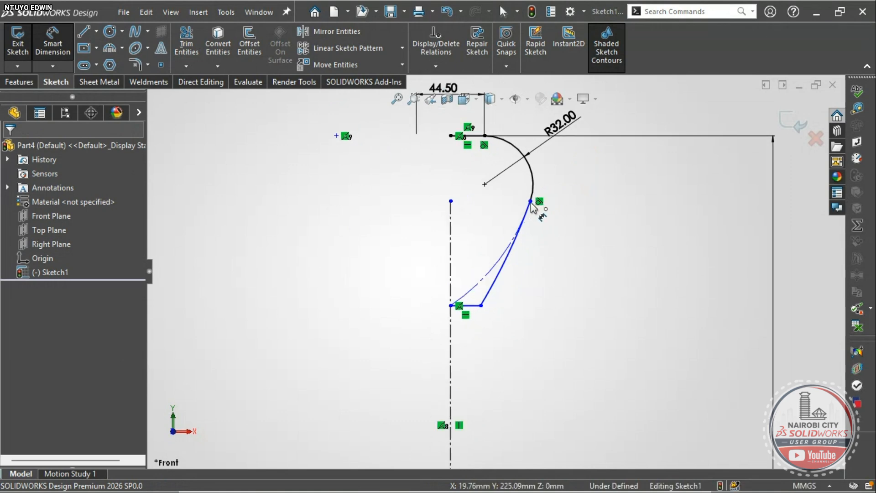
pyautogui.click(530, 202)
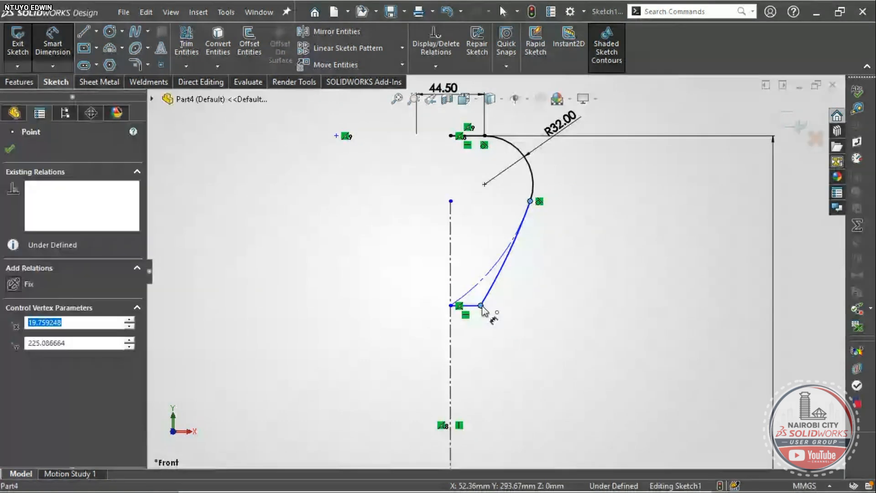
pyautogui.click(481, 306)
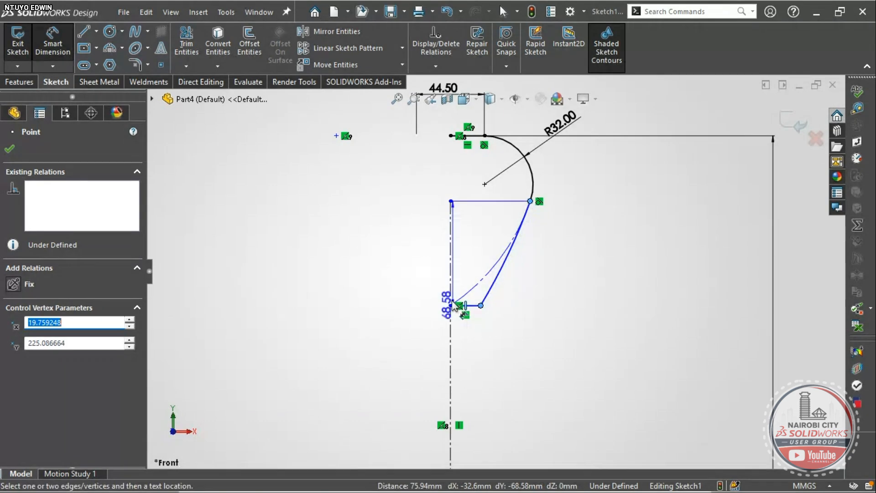
pyautogui.click(337, 136)
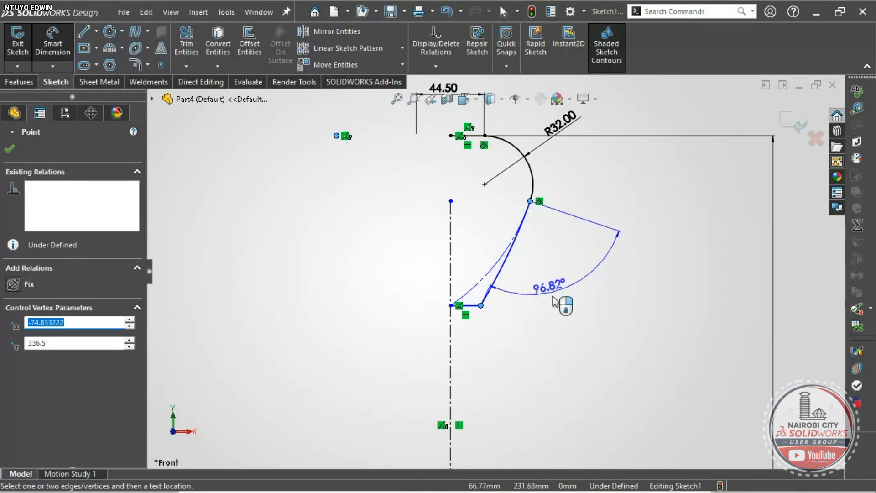
pyautogui.click(586, 337)
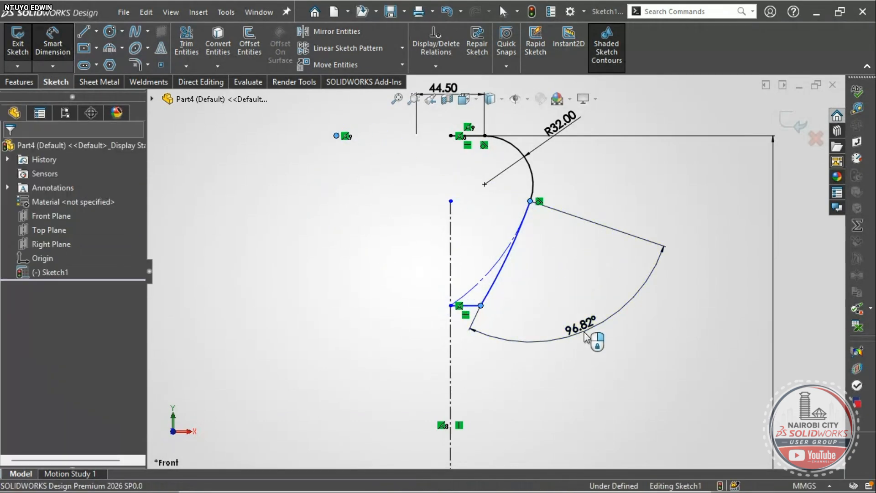
pyautogui.write('38.5')
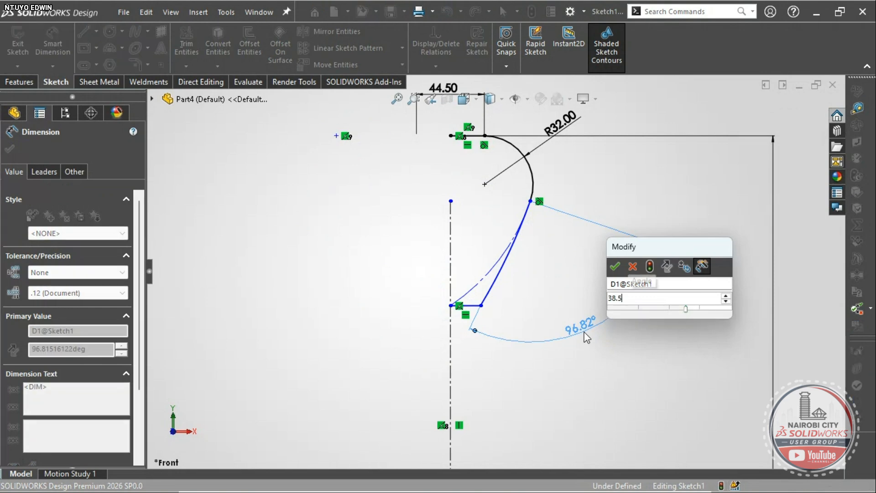
pyautogui.press('Return')
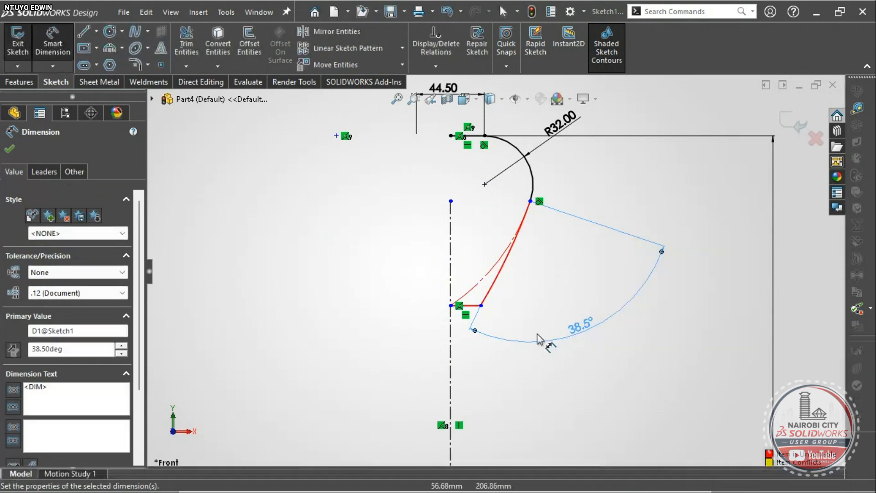
pyautogui.press('Escape')
pyautogui.hotkey('ctrl', 'z')
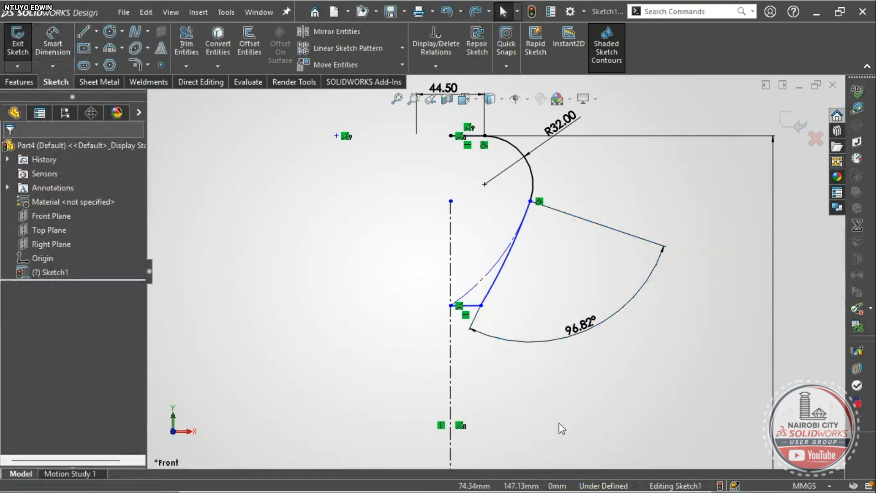
# - Delete the construction arc
pyautogui.scroll(-5, 470, 341)
pyautogui.click(475, 218)
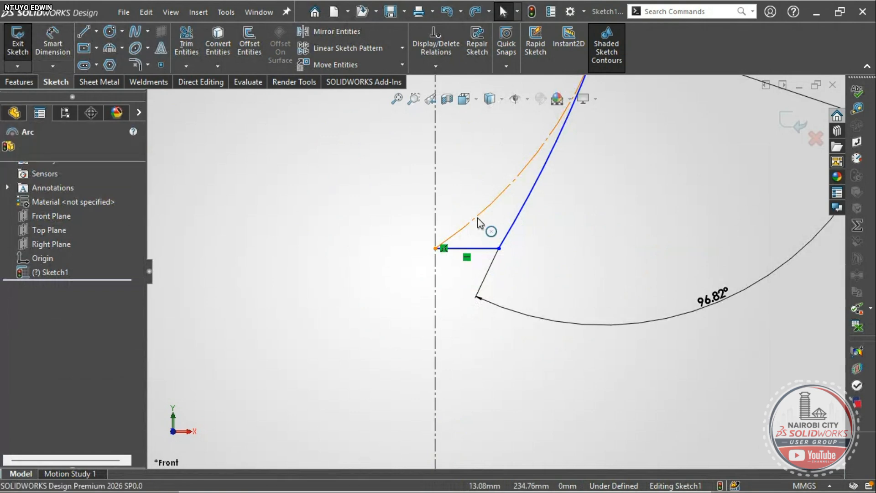
pyautogui.press('Delete')
pyautogui.click(379, 254)
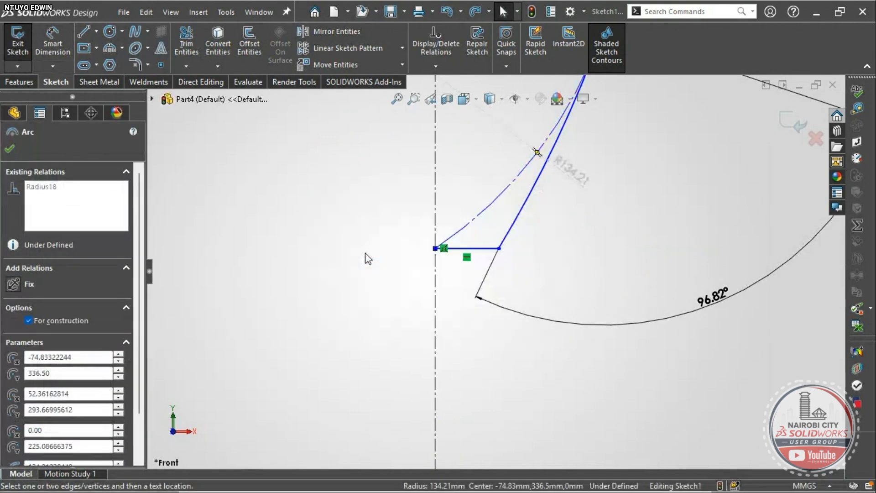
pyautogui.scroll(4, 497, 246)
pyautogui.scroll(-3, 497, 269)
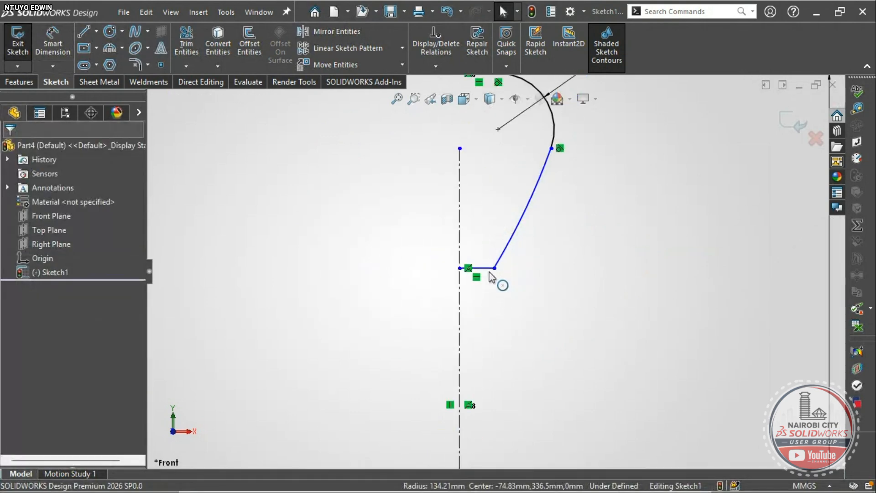
pyautogui.scroll(3, 506, 256)
# - Start a 75.94 distance dimension between the curve's endpoints, then cancel it
pyautogui.click(53, 43)
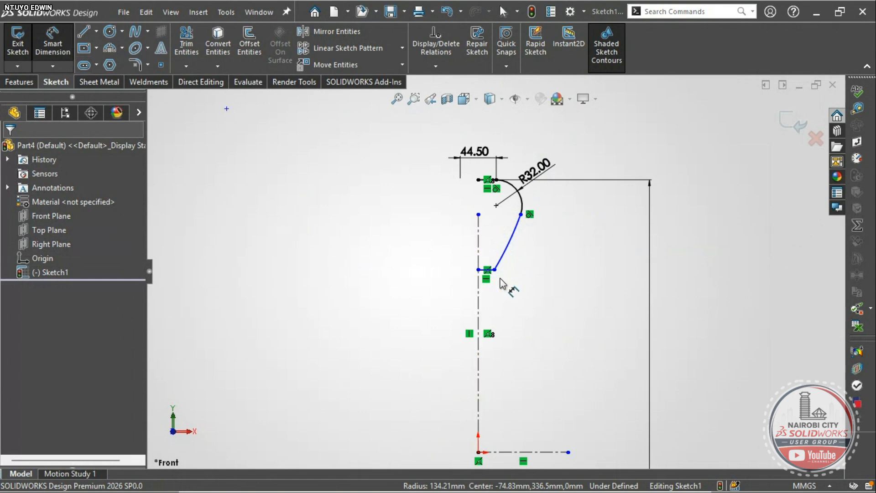
pyautogui.click(495, 271)
pyautogui.scroll(-5, 517, 232)
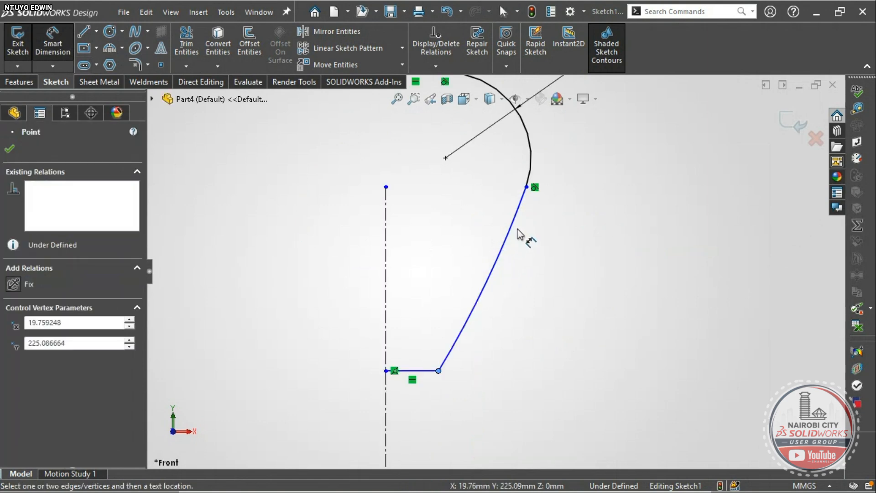
pyautogui.click(527, 187)
pyautogui.scroll(5, 497, 269)
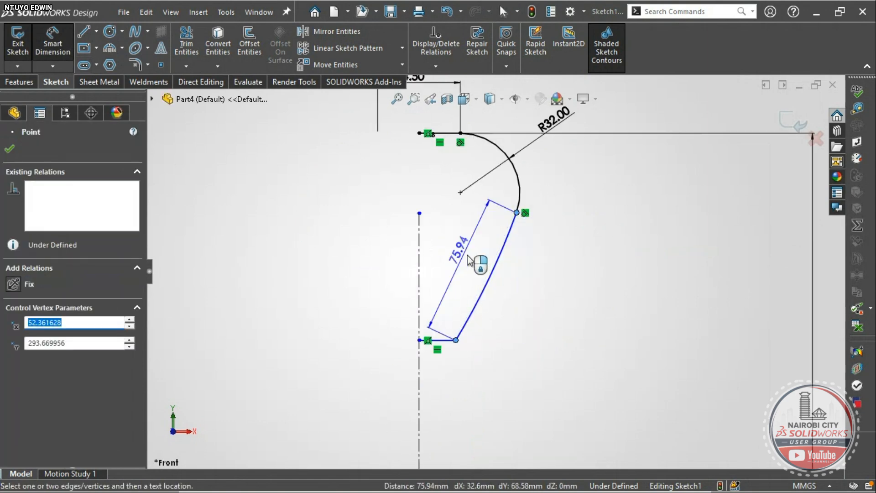
pyautogui.press('Escape')
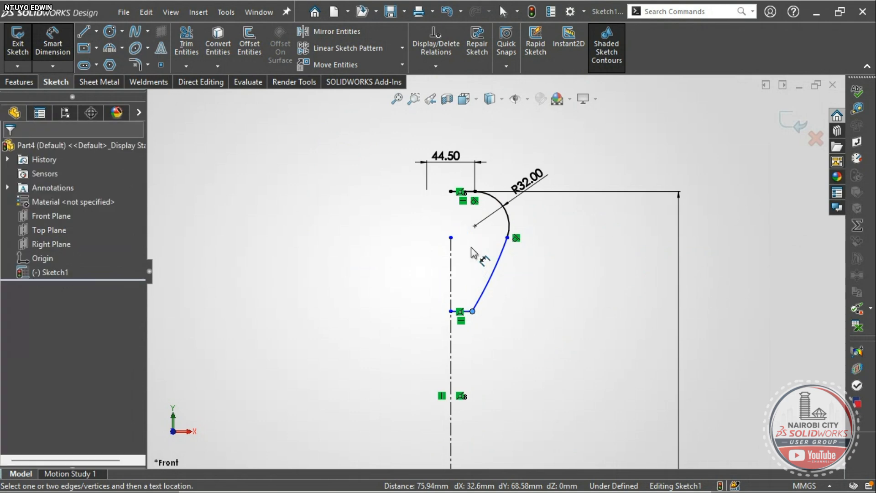
# - Inspect the curved sidewall by selecting its endpoints and the free sketch point
pyautogui.click(492, 283)
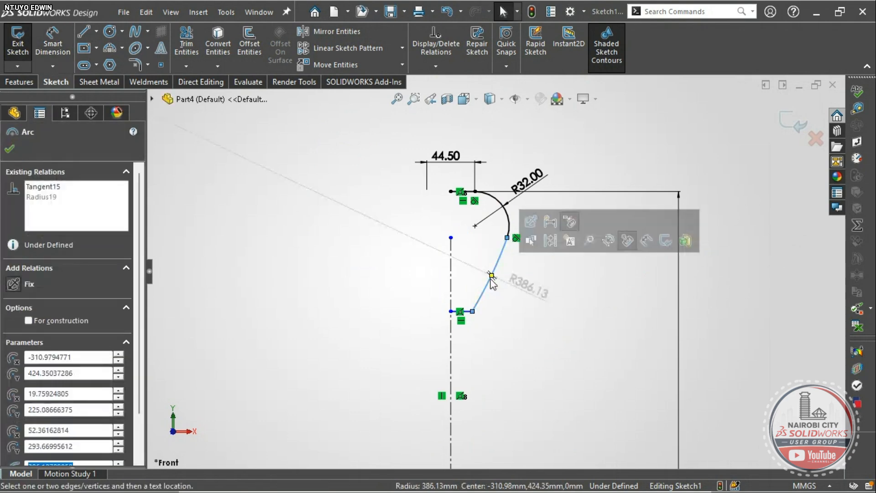
pyautogui.click(434, 261)
pyautogui.scroll(4, 434, 262)
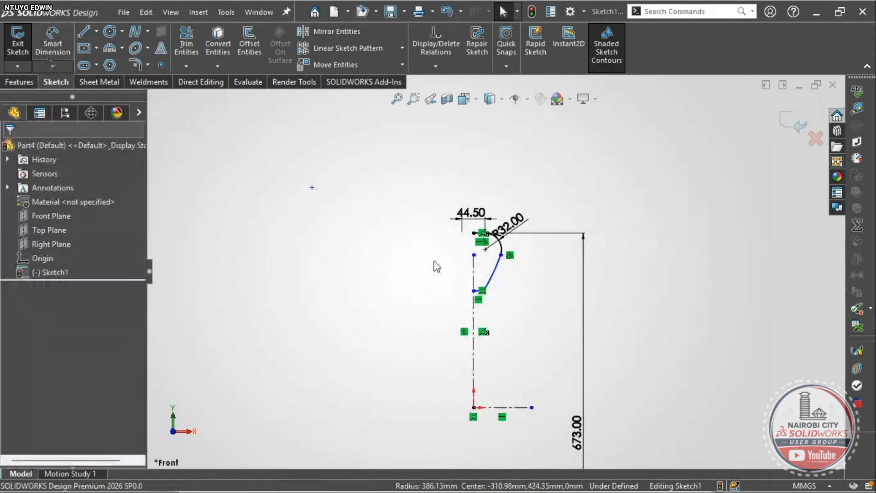
pyautogui.click(496, 283)
pyautogui.scroll(2, 492, 288)
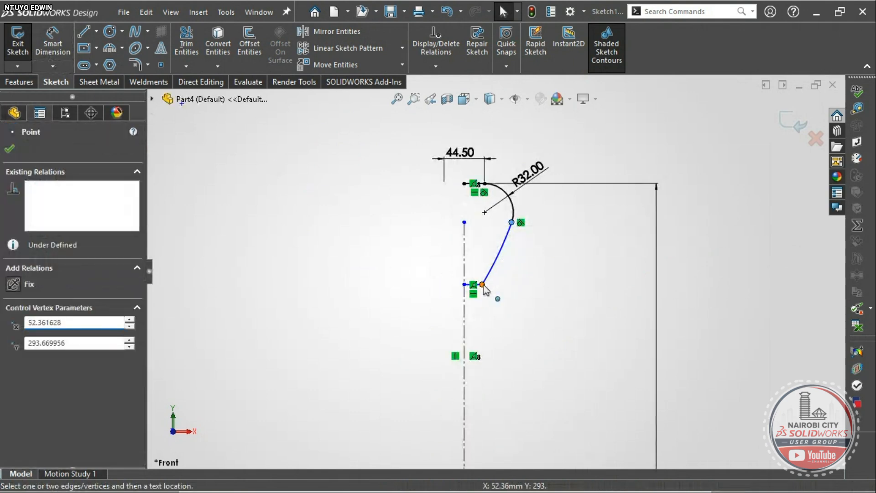
pyautogui.keyDown('ctrl'); pyautogui.click(483, 285); pyautogui.keyUp('ctrl')
pyautogui.scroll(3, 510, 315)
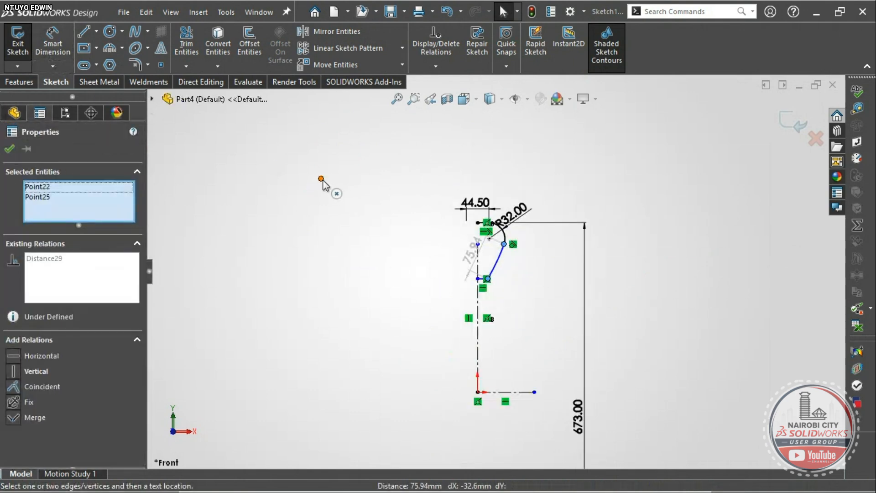
pyautogui.keyDown('ctrl'); pyautogui.click(321, 178); pyautogui.keyUp('ctrl')
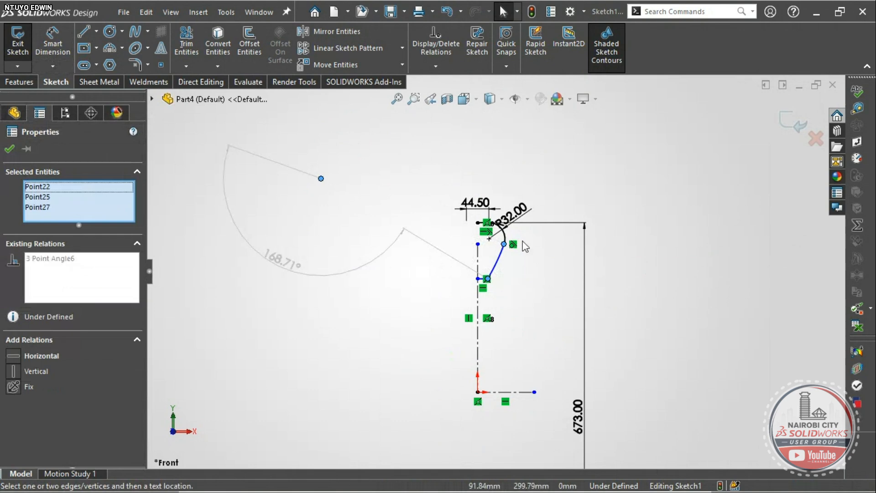
pyautogui.click(350, 238)
# - Constrain the curved sidewall with a 38.5° angle dimension from the free sketch point
pyautogui.click(57, 51)
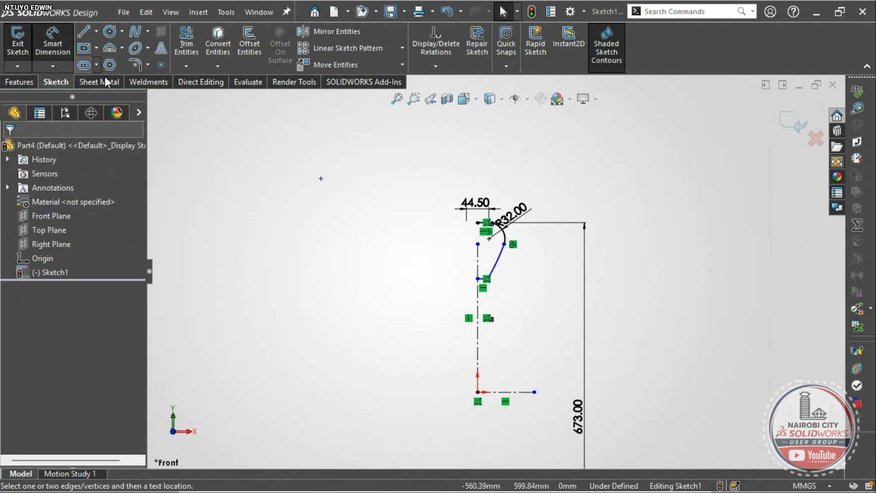
pyautogui.click(321, 179)
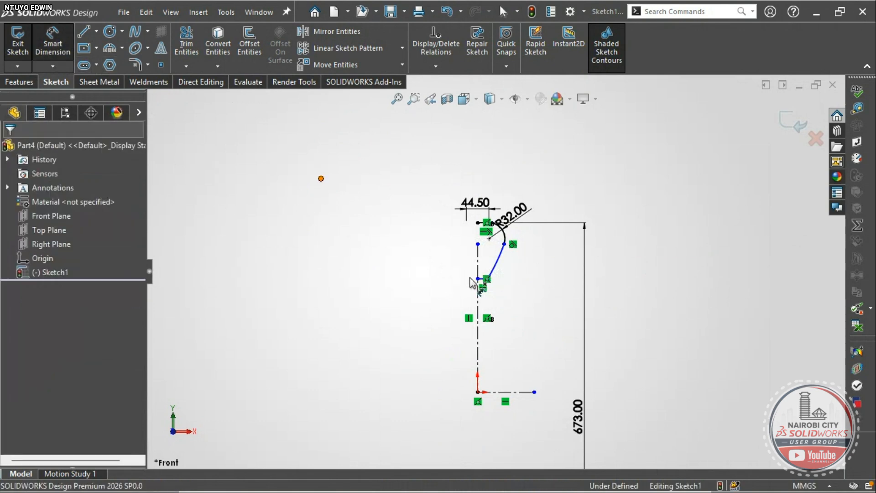
pyautogui.click(486, 279)
pyautogui.scroll(-5, 486, 279)
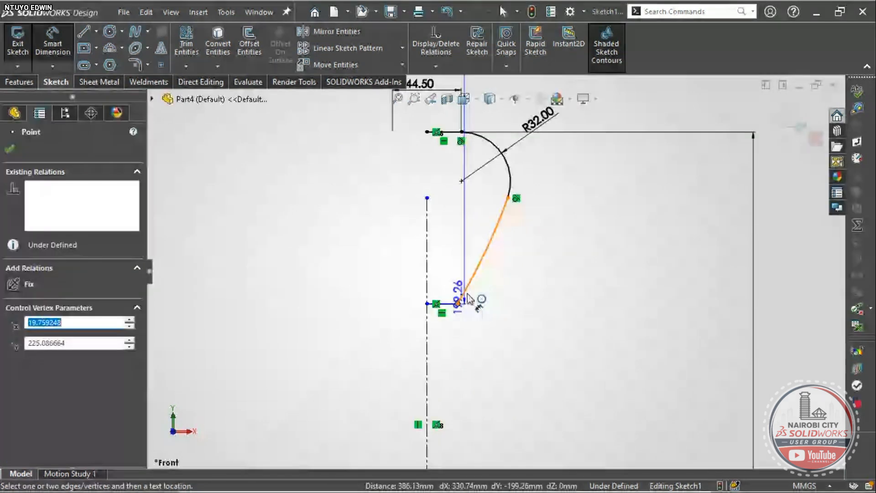
pyautogui.click(508, 198)
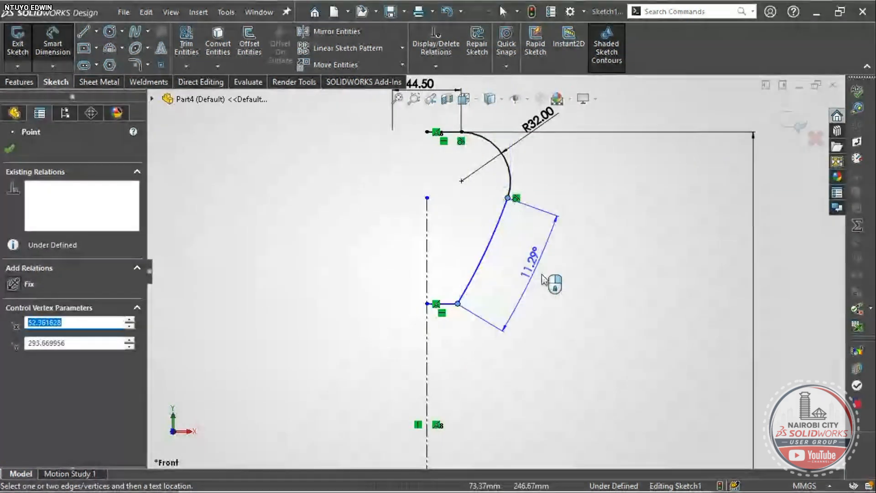
pyautogui.click(573, 287)
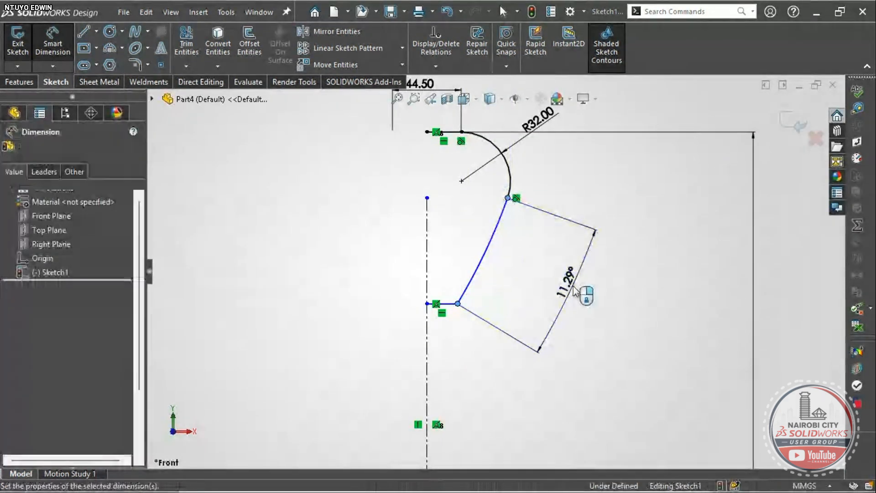
pyautogui.write('38.5')
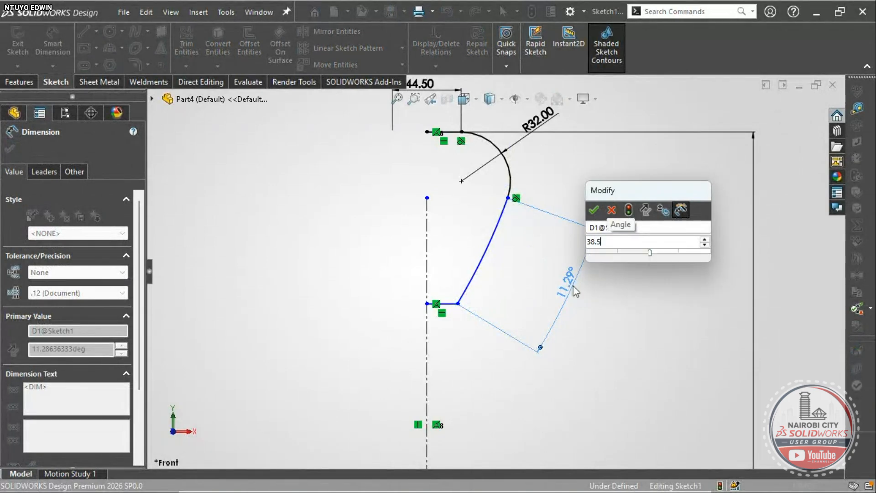
pyautogui.press('Return')
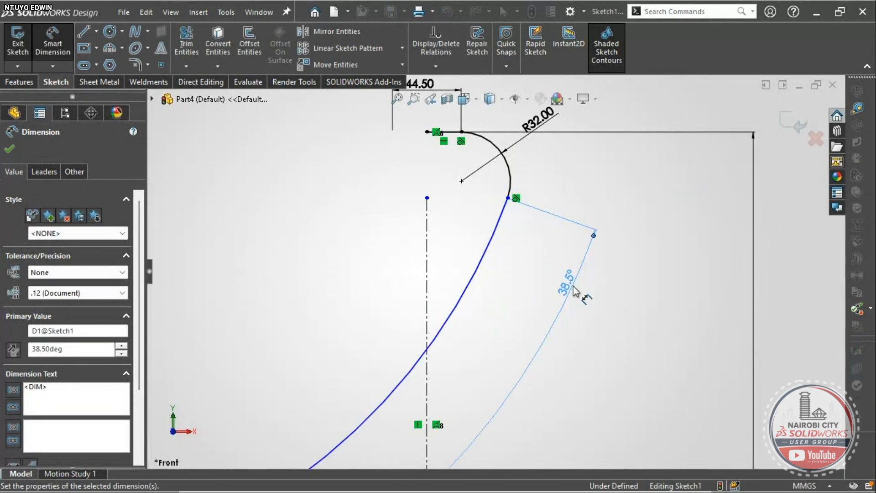
pyautogui.scroll(4, 525, 322)
pyautogui.scroll(-3, 495, 354)
pyautogui.scroll(3, 492, 360)
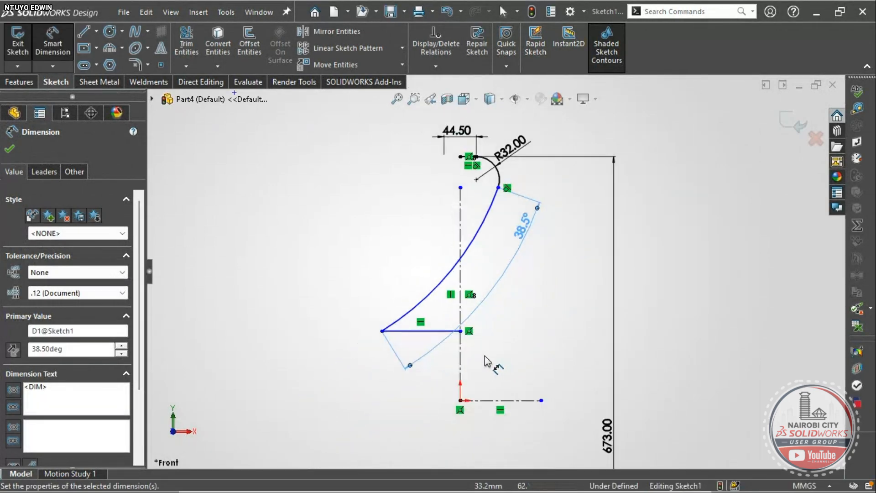
pyautogui.press('Escape')
# - Drag the curve's lower endpoint to reshape the sidewall
pyautogui.scroll(-2, 399, 345)
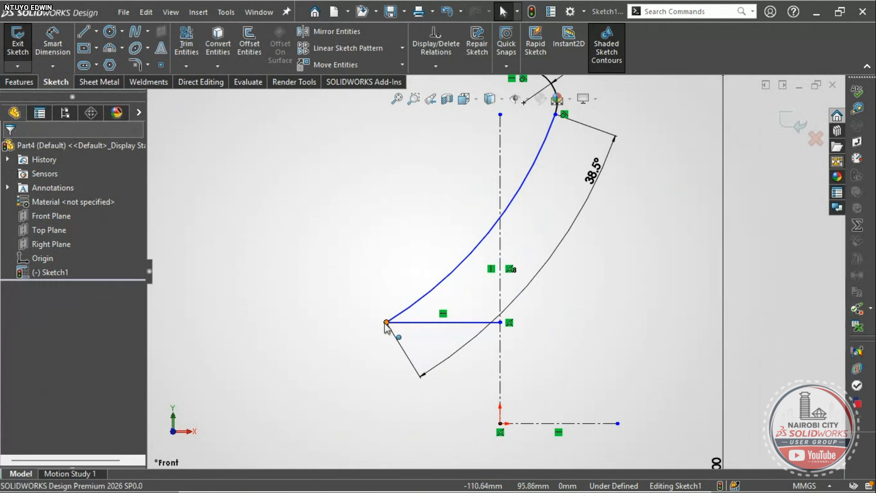
pyautogui.moveTo(386, 322); pyautogui.dragTo(536, 151)
pyautogui.scroll(3, 536, 150)
pyautogui.scroll(-4, 499, 280)
pyautogui.scroll(-2, 499, 280)
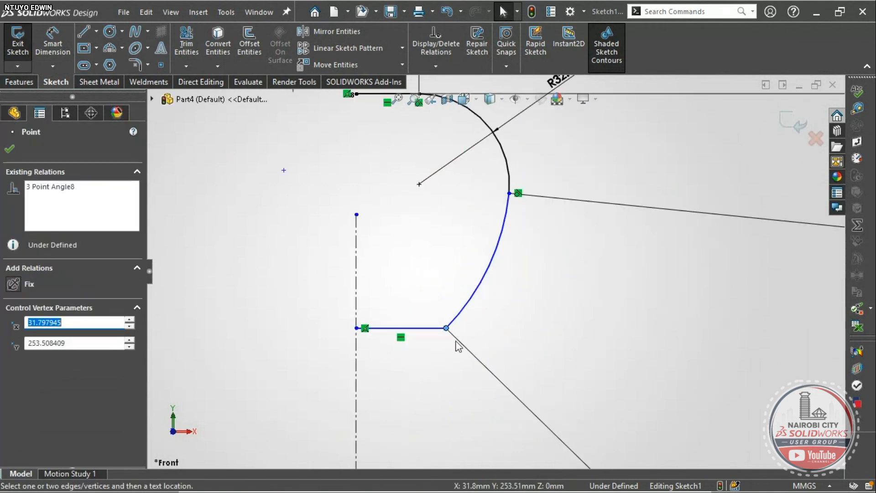
pyautogui.moveTo(447, 328)
pyautogui.mouseDown()
pyautogui.moveTo(428, 294)
pyautogui.moveTo(474, 258)
pyautogui.moveTo(483, 265)
pyautogui.mouseUp()
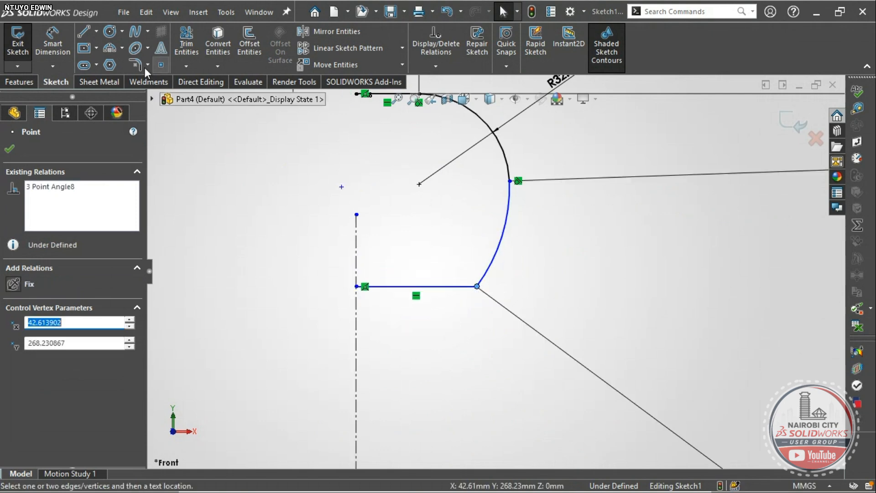
# - Begin a 42.61 width dimension on the bottom horizontal line
pyautogui.click(59, 47)
pyautogui.press('z')
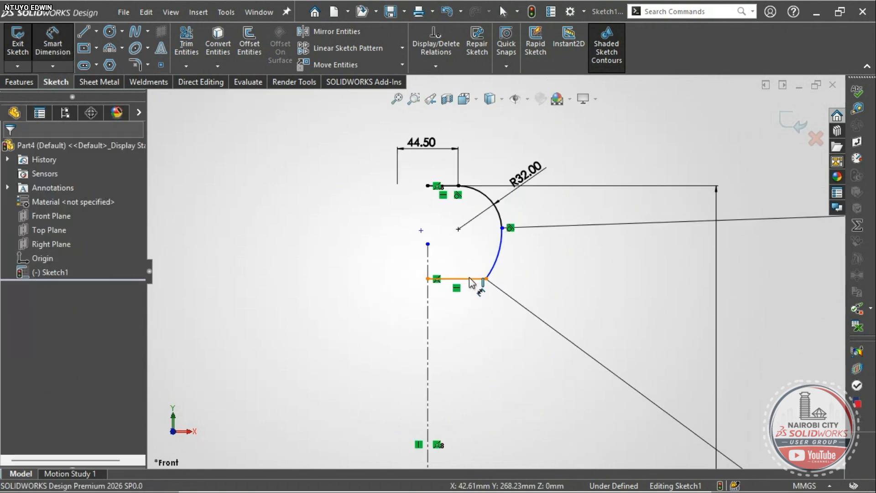
pyautogui.click(475, 279)
pyautogui.scroll(3, 492, 273)
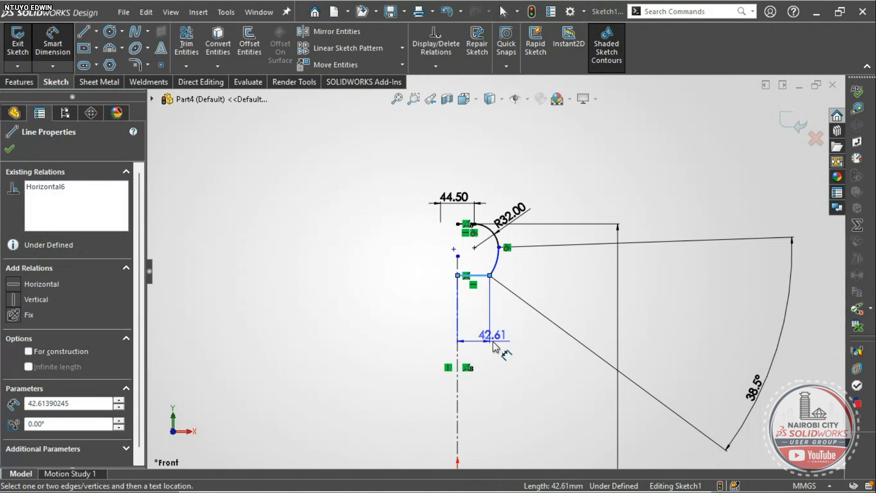
# - Place a doubled-distance dimension (536.46) from the bottom line to the centerline
pyautogui.scroll(3, 495, 272)
pyautogui.click(504, 372)
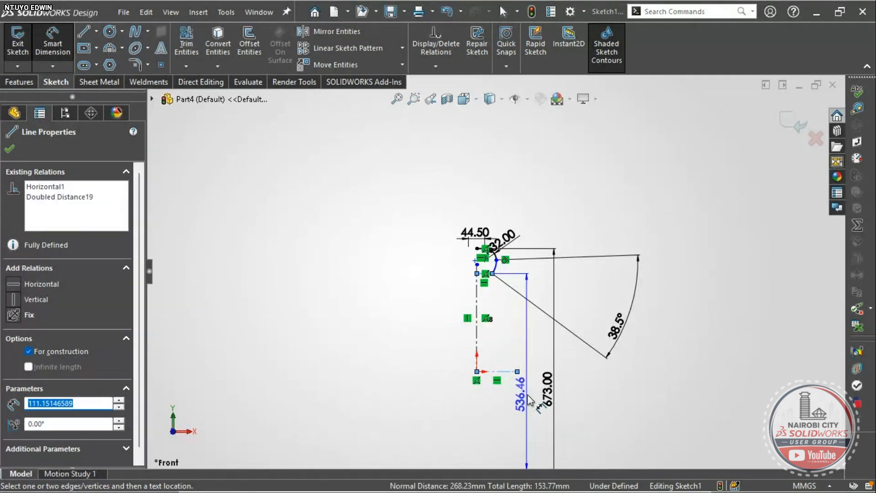
pyautogui.click(531, 396)
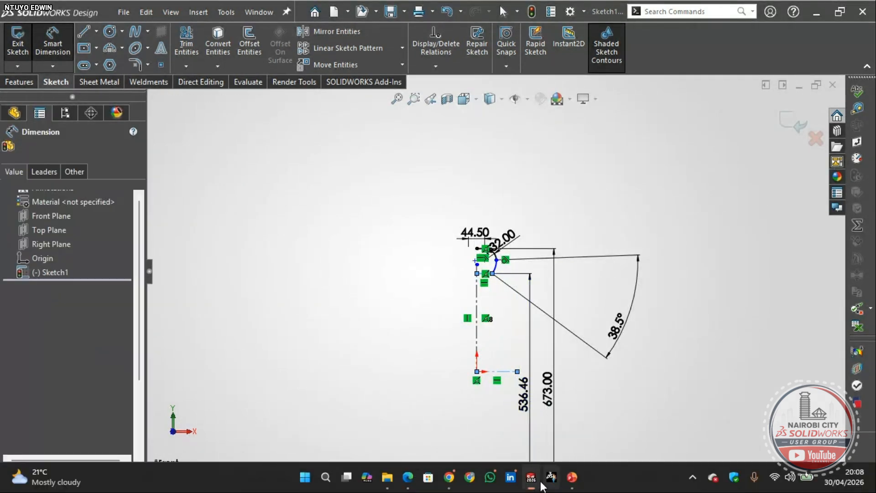
pyautogui.moveTo(572, 479)
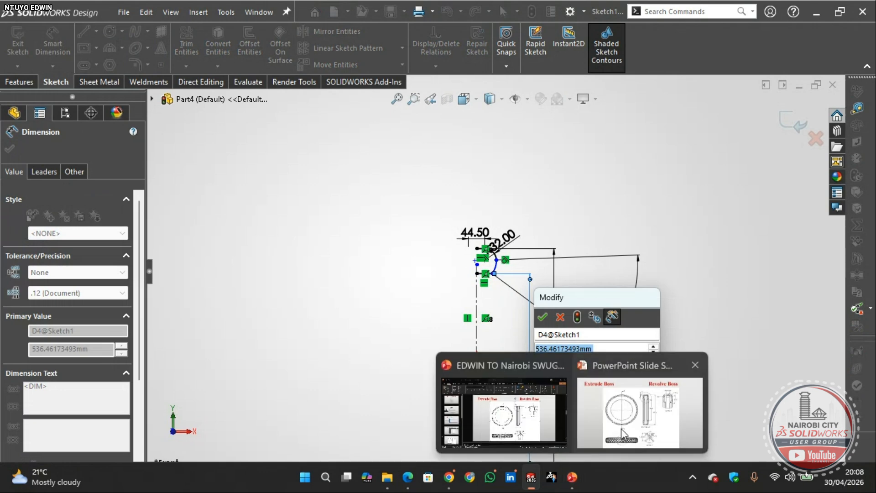
pyautogui.click(624, 432)
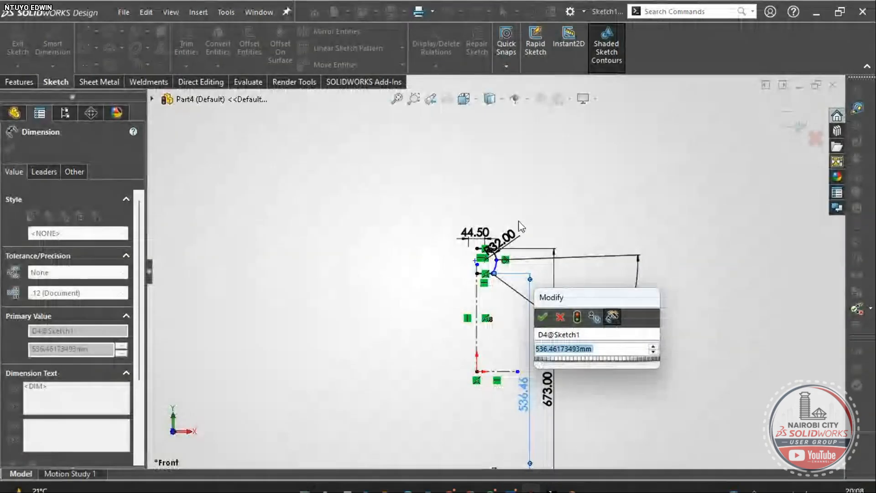
# - Change the doubled-distance dimension to 453 mm
pyautogui.write('453')
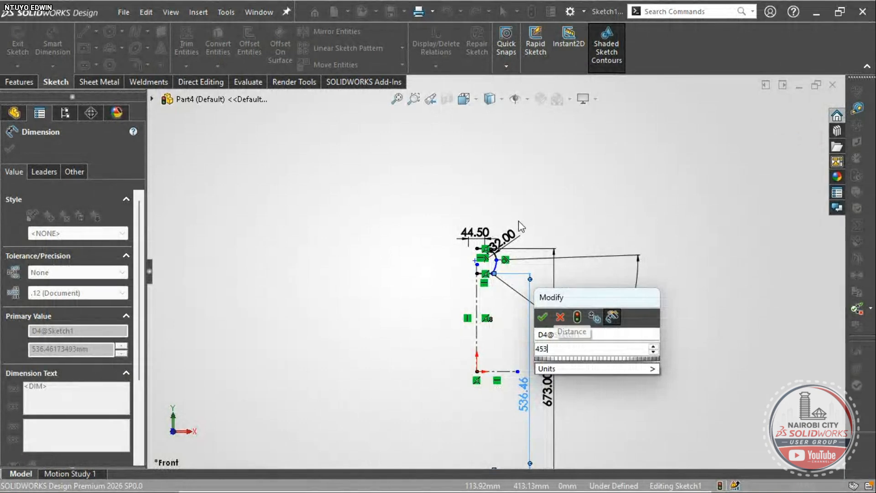
pyautogui.press('Return')
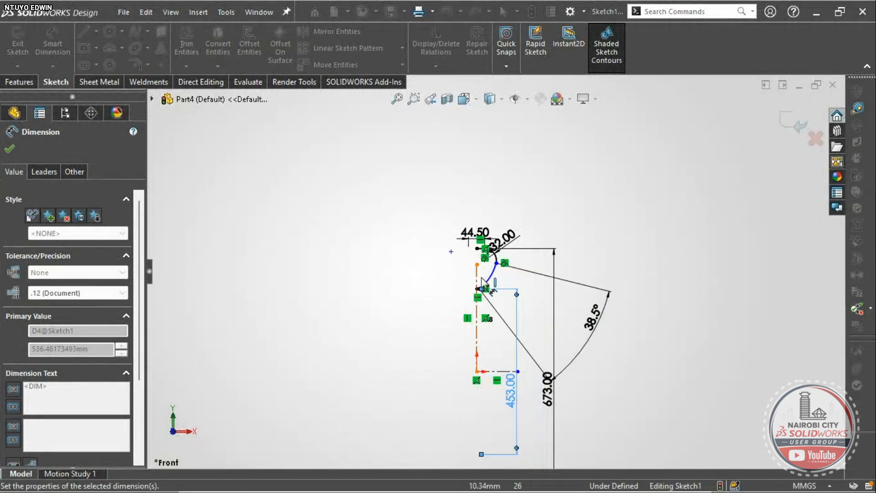
pyautogui.scroll(-3, 482, 292)
pyautogui.scroll(-4, 481, 287)
pyautogui.scroll(5, 484, 274)
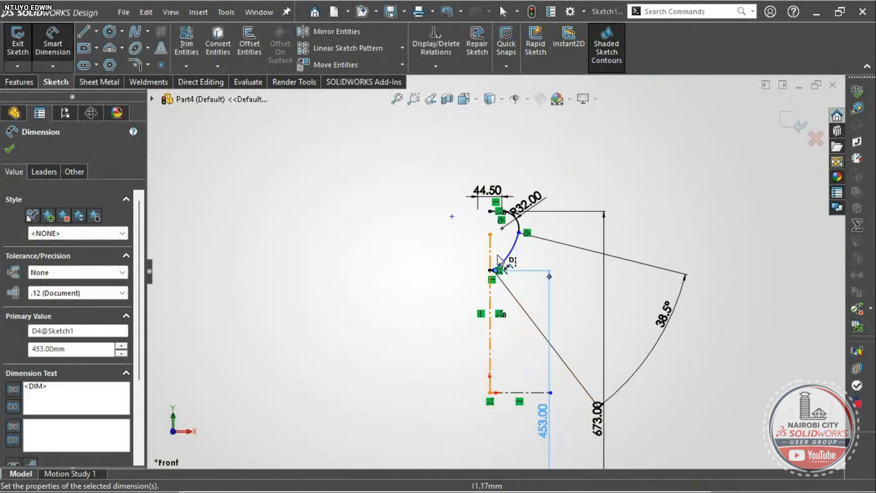
pyautogui.scroll(-2, 508, 254)
pyautogui.scroll(-2, 508, 253)
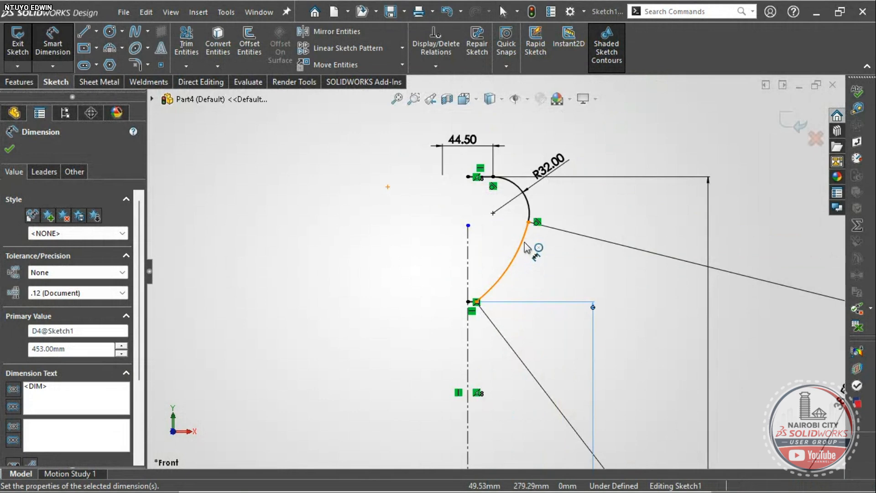
pyautogui.scroll(3, 492, 255)
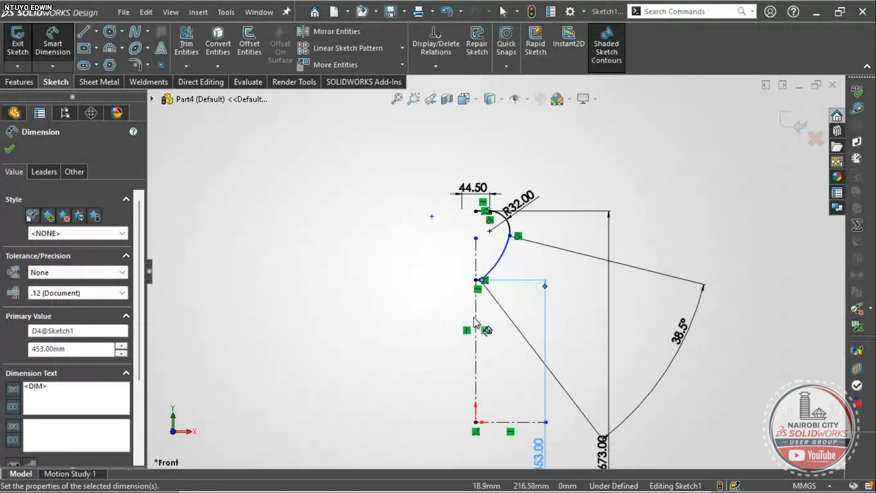
pyautogui.scroll(-3, 478, 236)
# - Choose the top line, both arcs and the short bottom line as entities to mirror
pyautogui.click(321, 31)
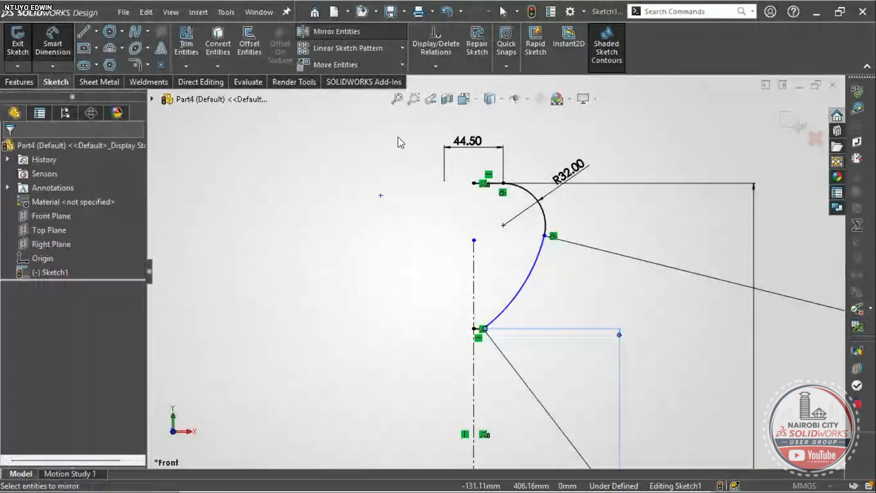
pyautogui.click(492, 183)
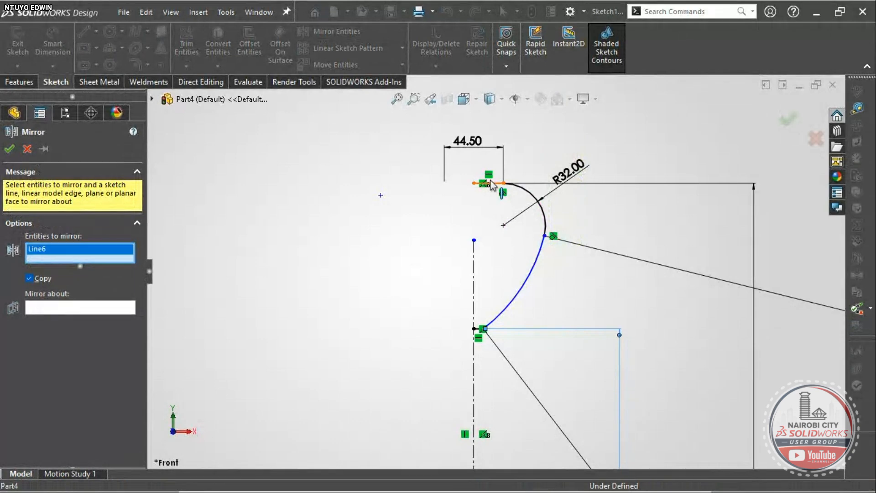
pyautogui.click(525, 196)
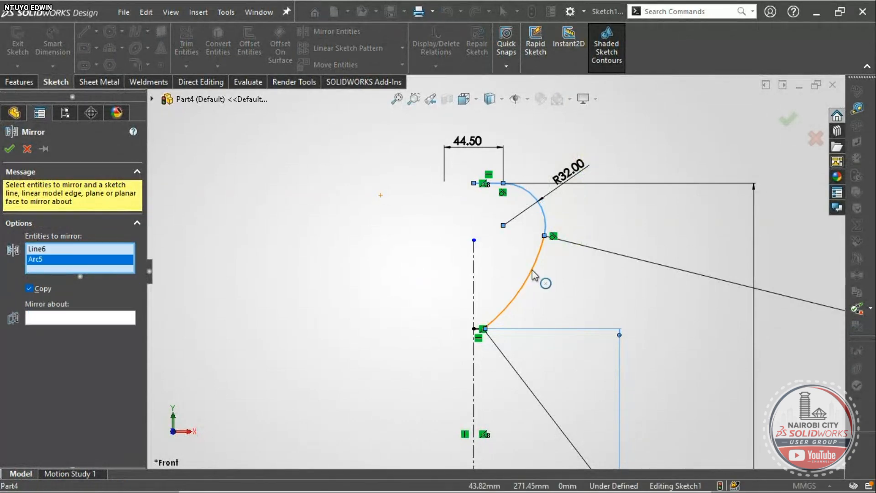
pyautogui.click(532, 271)
pyautogui.scroll(-2, 498, 347)
pyautogui.scroll(-4, 481, 325)
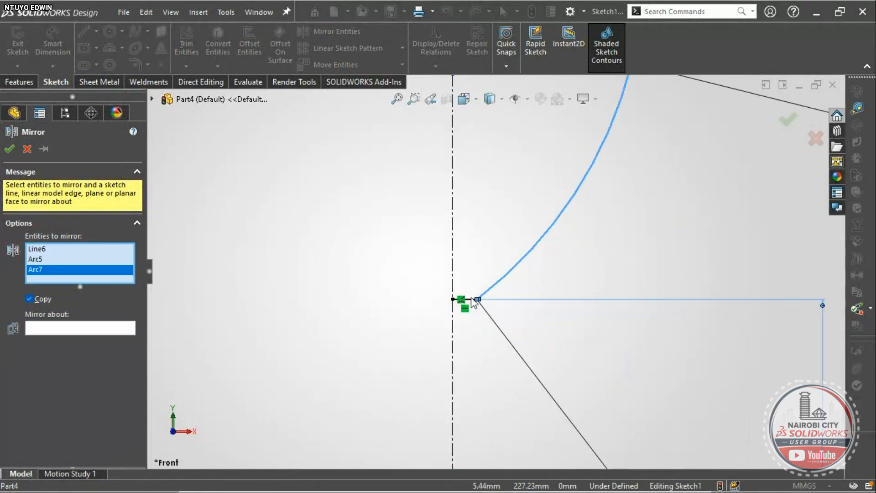
pyautogui.click(470, 300)
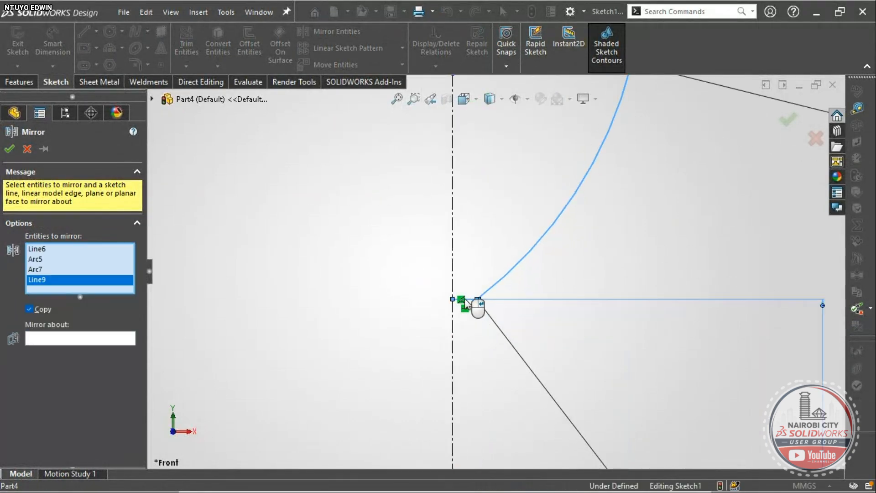
# - Mirror them about the vertical centerline and accept, closing the contour
pyautogui.click(73, 339)
pyautogui.scroll(4, 456, 256)
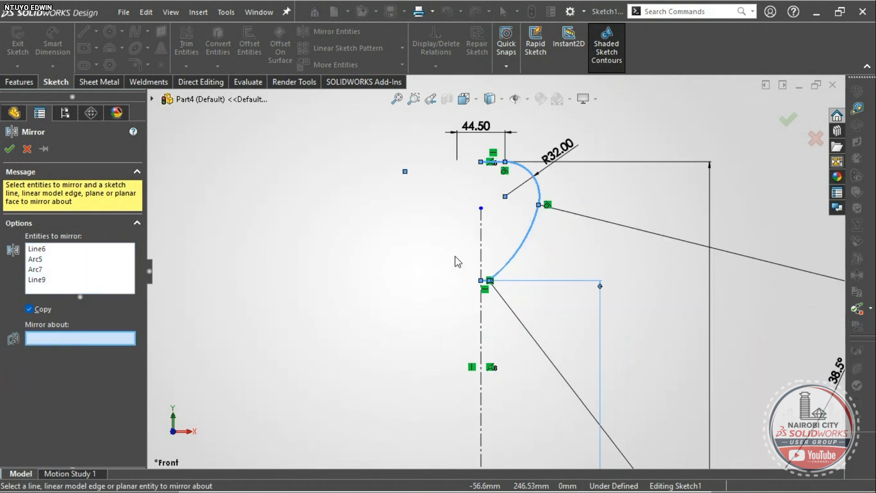
pyautogui.click(483, 236)
pyautogui.scroll(-5, 501, 219)
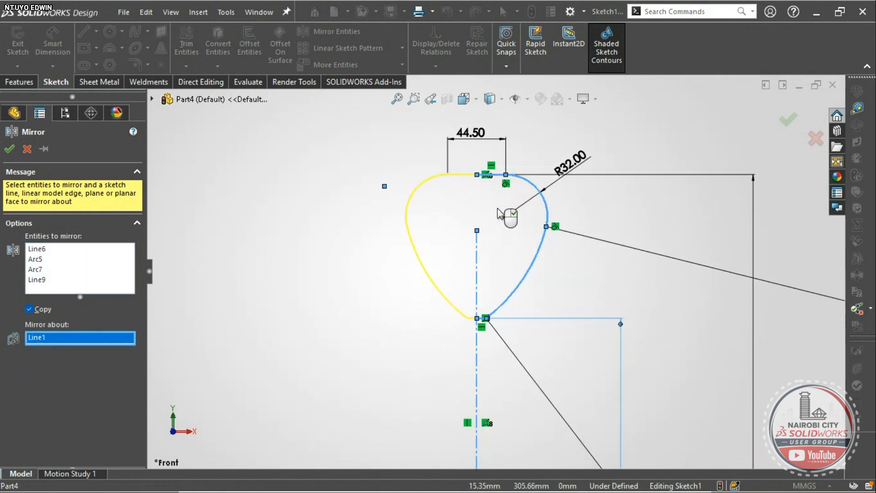
pyautogui.scroll(-2, 474, 384)
pyautogui.scroll(8, 465, 386)
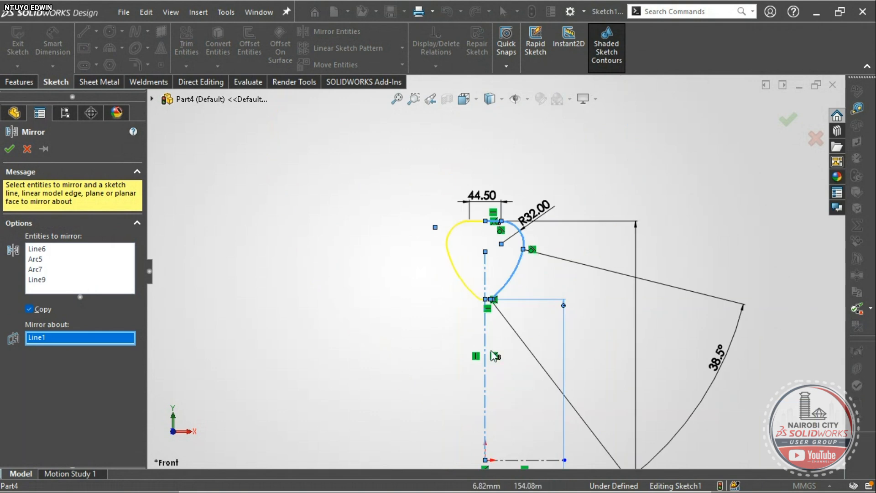
pyautogui.scroll(-6, 517, 301)
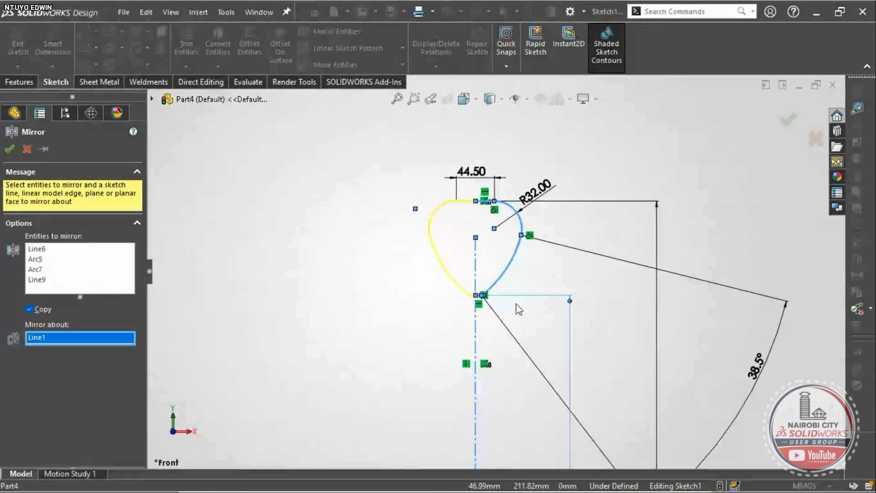
pyautogui.click(784, 119)
pyautogui.scroll(-2, 410, 295)
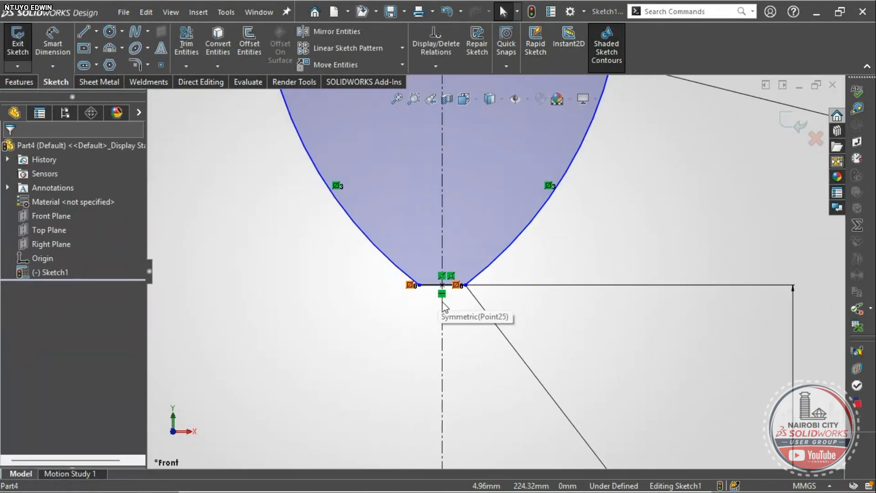
pyautogui.scroll(2, 484, 281)
# - Nudge the contour's bottom point slightly to the right
pyautogui.click(483, 280)
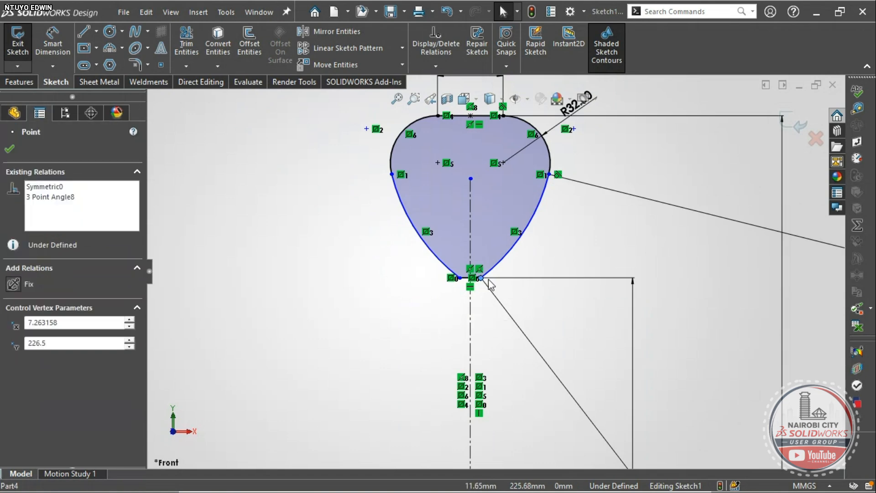
pyautogui.moveTo(491, 281); pyautogui.dragTo(488, 279)
pyautogui.scroll(2, 483, 279)
pyautogui.click(581, 327)
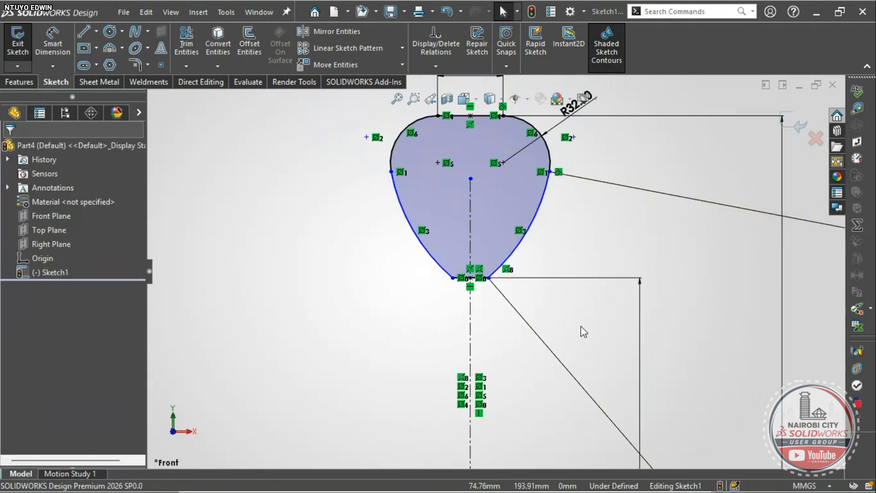
# - Start a Swept Boss/Base feature from the Features tab using Sketch1
pyautogui.scroll(2, 582, 328)
pyautogui.scroll(3, 571, 340)
pyautogui.scroll(-4, 491, 285)
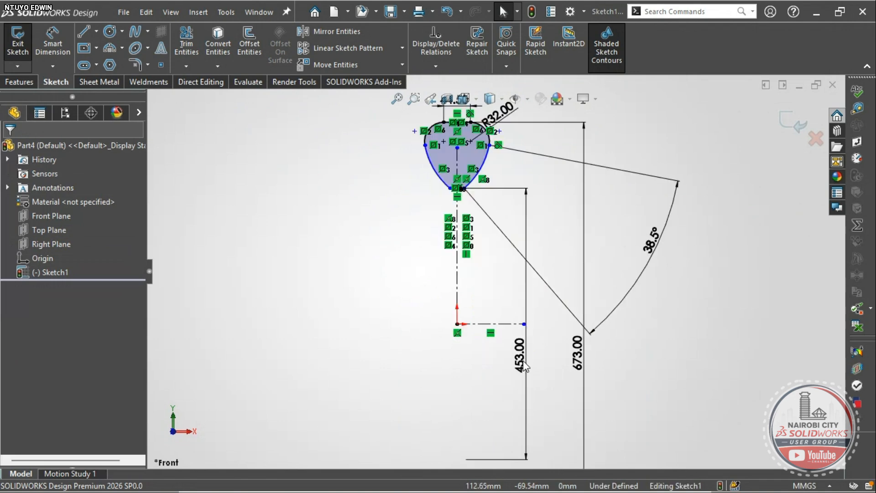
pyautogui.scroll(-4, 491, 285)
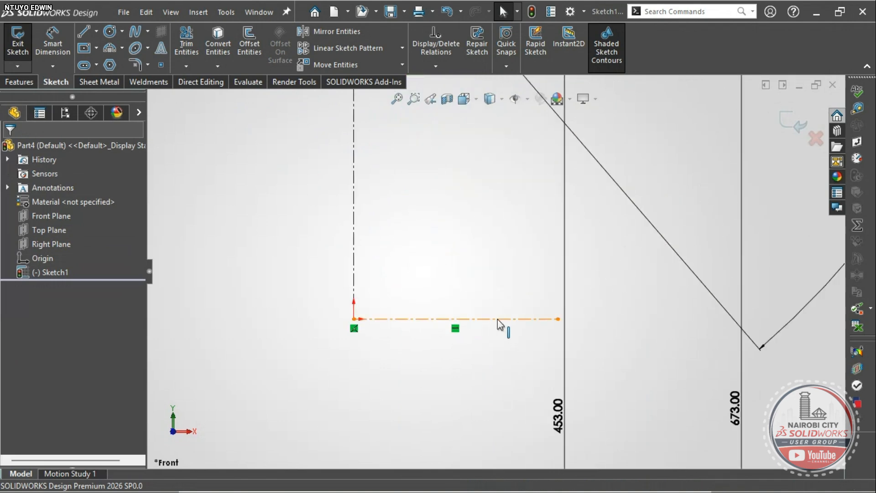
pyautogui.click(21, 82)
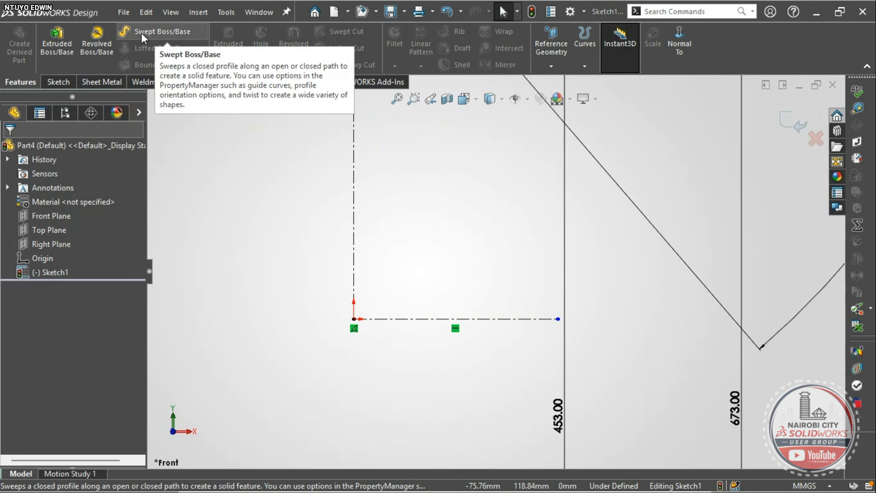
pyautogui.click(142, 32)
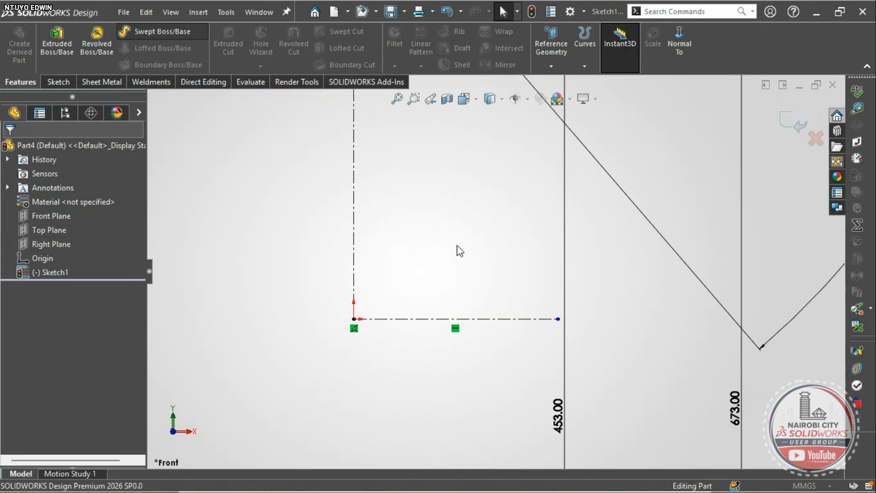
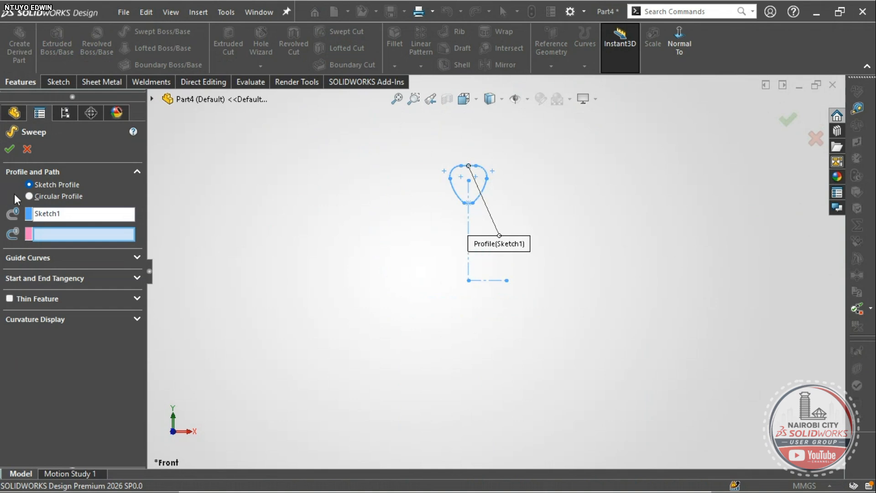
# - Cancel the sweep and revolve Sketch1 360° about the lower centerline Line2 into Revolve1
pyautogui.click(26, 146)
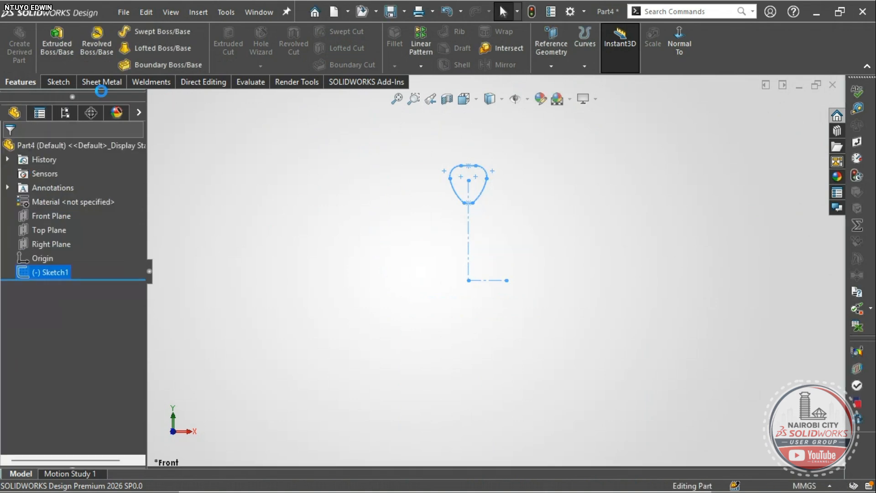
pyautogui.click(97, 41)
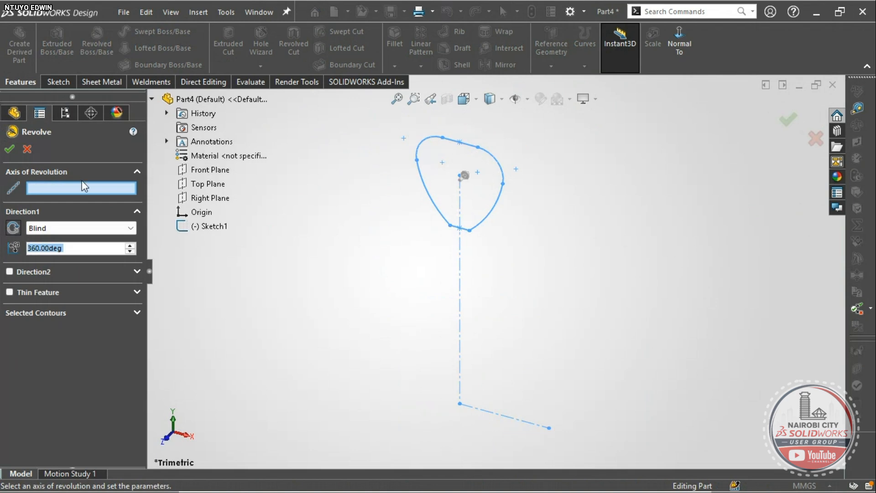
pyautogui.click(521, 420)
pyautogui.moveTo(523, 357); pyautogui.dragTo(468, 336, button='middle')
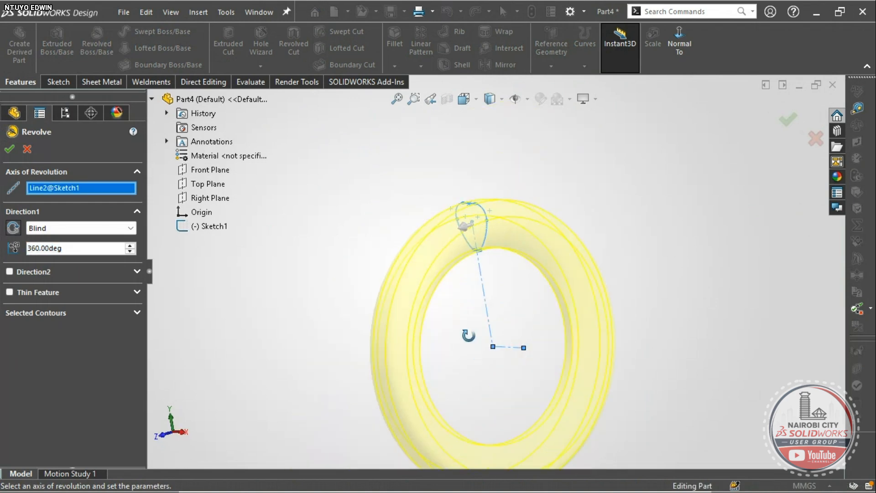
pyautogui.scroll(-6, 504, 357)
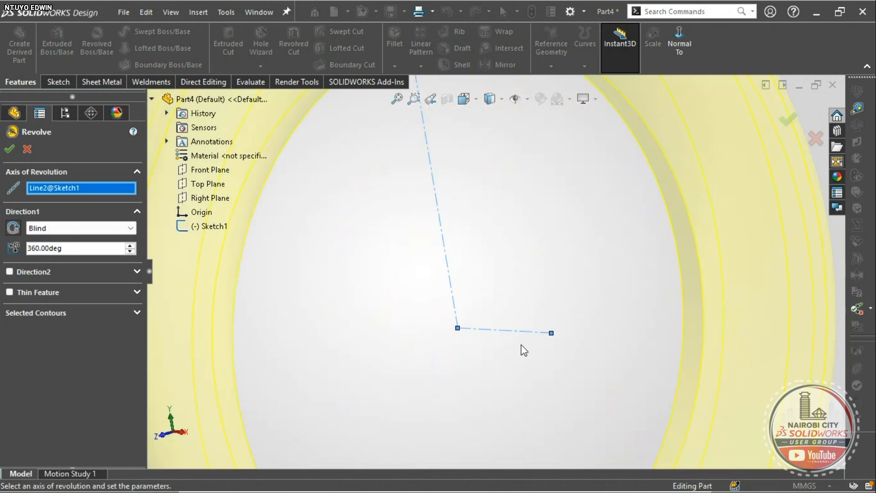
pyautogui.click(10, 150)
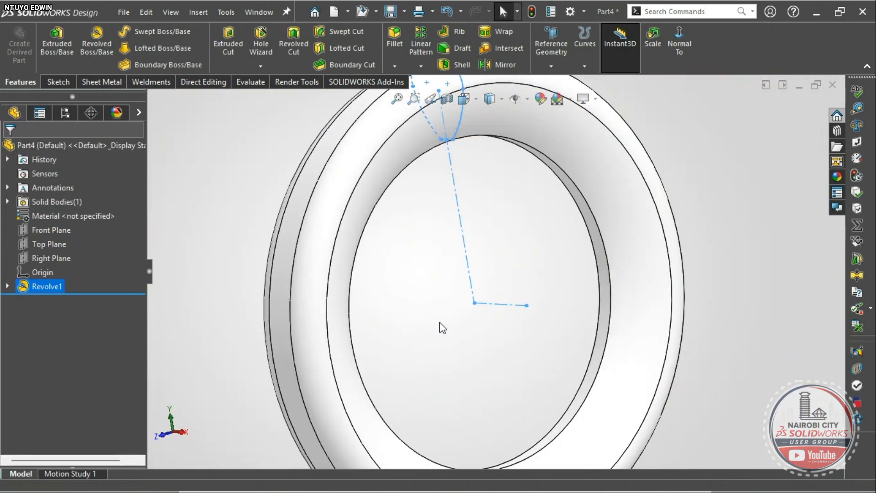
# - Orbit and zoom around the revolved ring to inspect it from a trimetric angle
pyautogui.click(441, 327)
pyautogui.moveTo(436, 330)
pyautogui.mouseDown(button='right')
pyautogui.moveTo(448, 297)
pyautogui.moveTo(473, 279)
pyautogui.mouseUp(button='right')
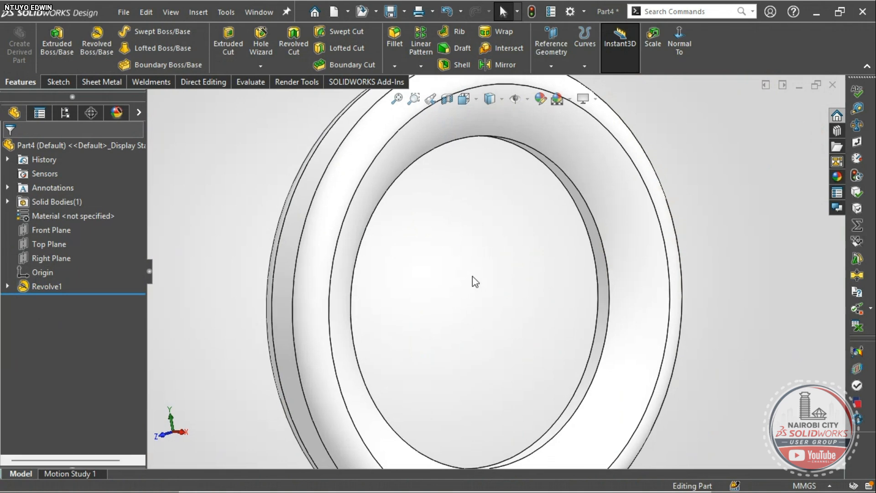
pyautogui.scroll(3, 515, 303)
pyautogui.moveTo(524, 309); pyautogui.dragTo(510, 262, button='middle')
pyautogui.scroll(-2, 512, 333)
pyautogui.scroll(2, 514, 328)
pyautogui.scroll(-5, 561, 348)
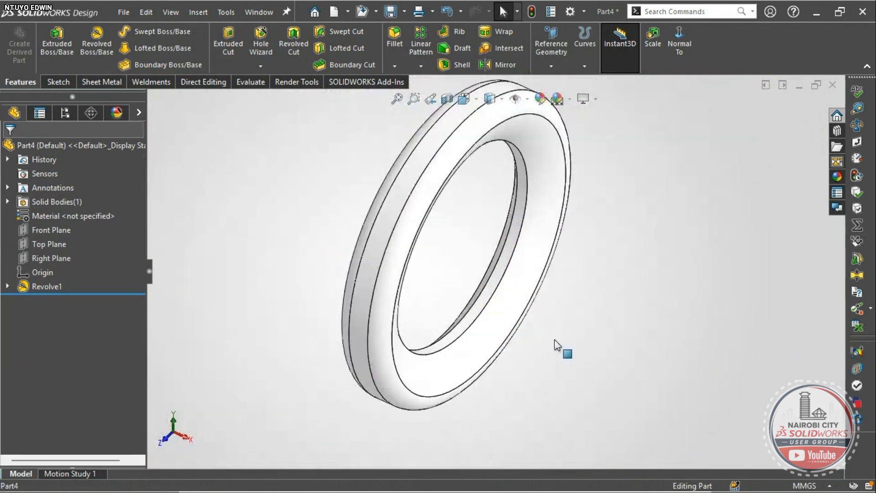
pyautogui.moveTo(538, 355); pyautogui.dragTo(553, 291, button='right')
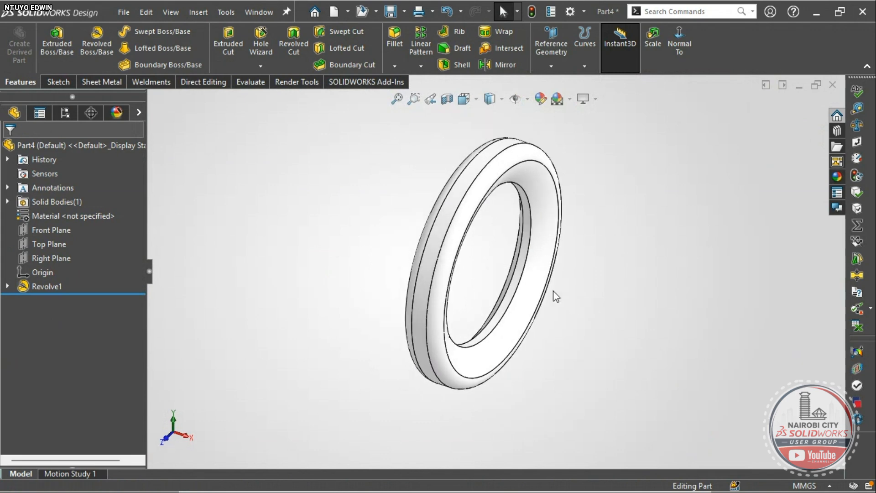
pyautogui.scroll(3, 538, 274)
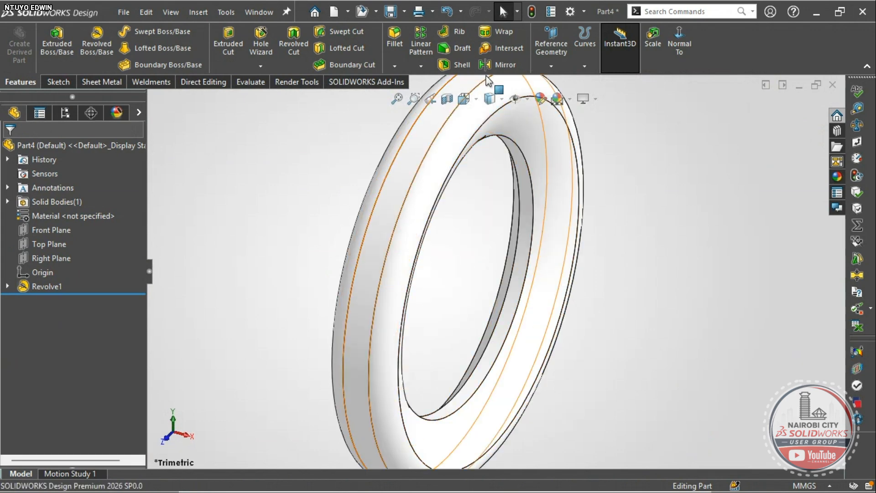
# - Start a Shell that removes the ring's inner face, with Show preview turned on
pyautogui.click(458, 65)
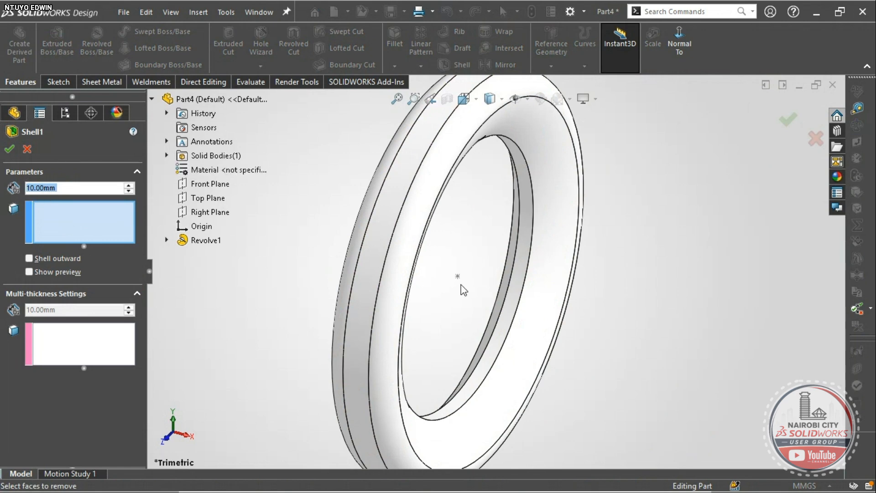
pyautogui.scroll(-5, 458, 281)
pyautogui.click(556, 278)
pyautogui.scroll(5, 559, 276)
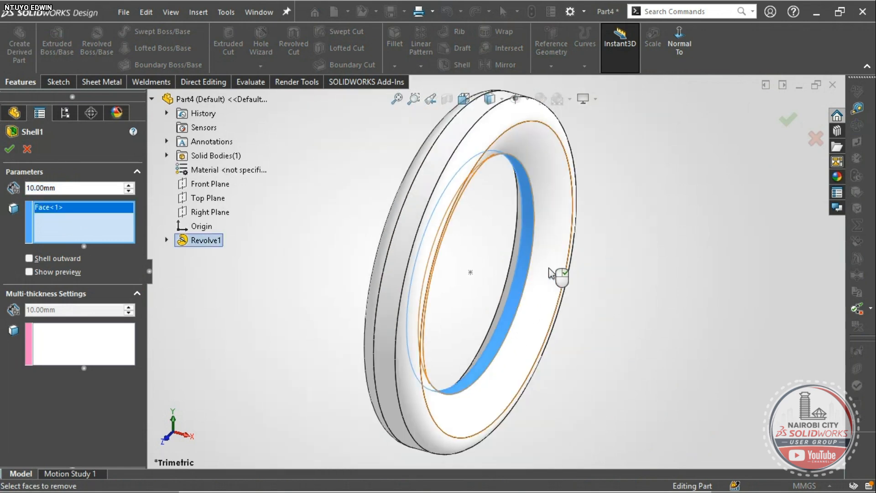
pyautogui.click(34, 272)
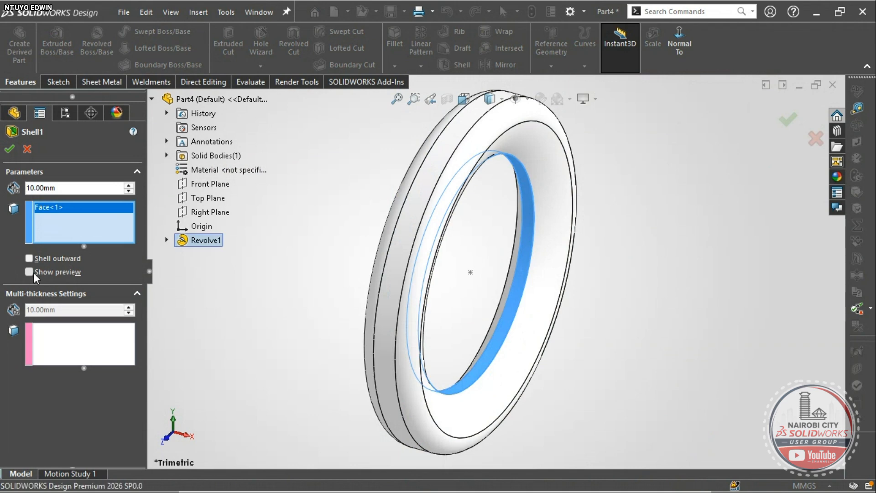
pyautogui.scroll(-3, 454, 275)
pyautogui.moveTo(453, 275); pyautogui.dragTo(472, 235, button='middle')
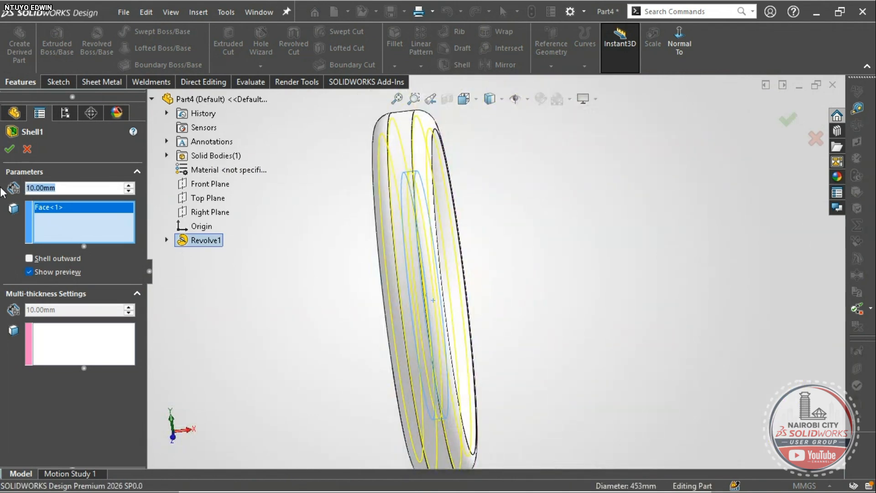
# - Set the shell wall thickness to 16 mm and accept Shell1
pyautogui.write('16')
pyautogui.press('Return')
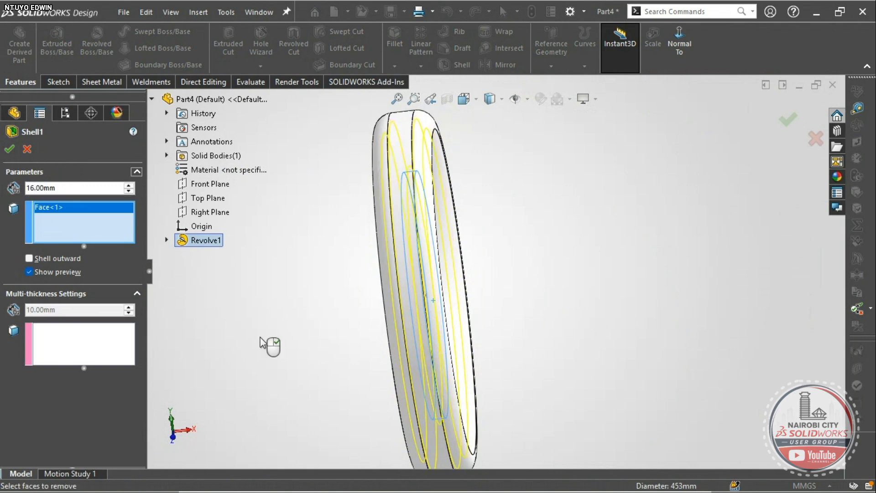
pyautogui.moveTo(340, 346); pyautogui.dragTo(465, 378, button='middle')
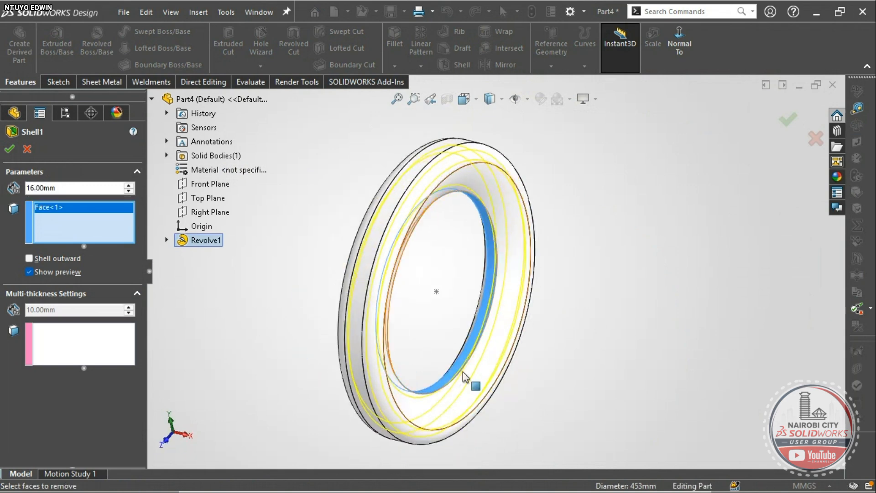
pyautogui.scroll(-5, 466, 365)
pyautogui.scroll(-1, 465, 363)
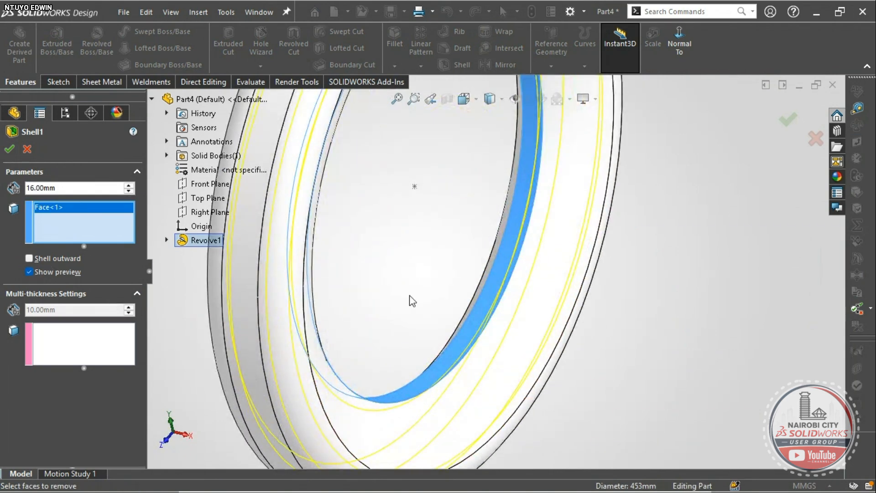
pyautogui.scroll(3, 478, 294)
pyautogui.scroll(-3, 508, 291)
pyautogui.scroll(3, 510, 301)
pyautogui.scroll(-1, 458, 272)
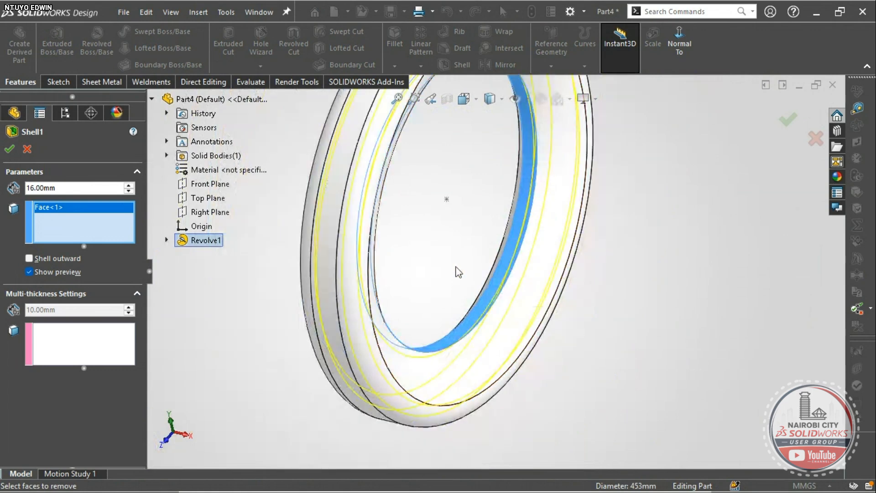
pyautogui.click(9, 150)
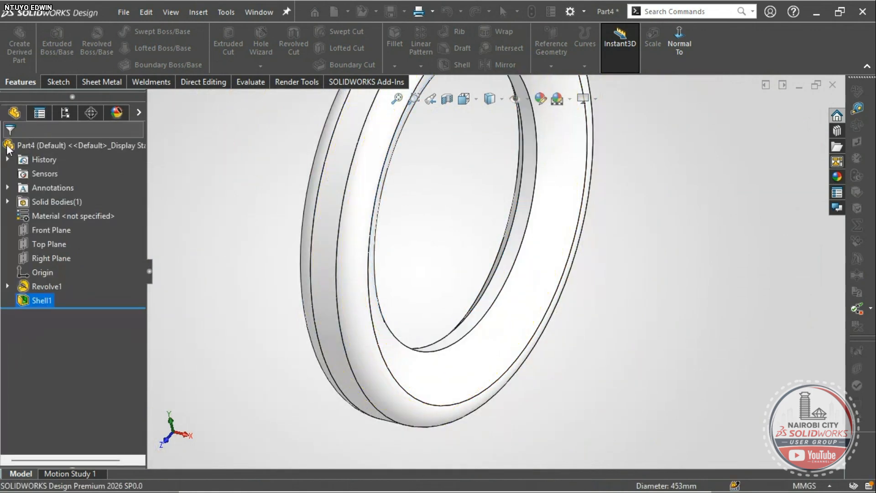
# - Return the ring to trimetric view, preview a section cut, then close it
pyautogui.scroll(2, 447, 294)
pyautogui.moveTo(452, 297); pyautogui.dragTo(374, 279, button='middle')
pyautogui.moveTo(273, 422); pyautogui.dragTo(292, 388, button='right')
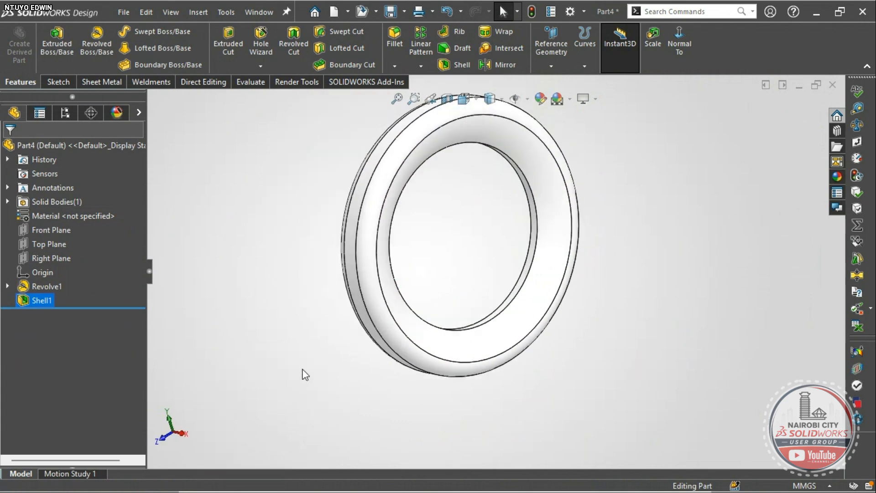
pyautogui.click(447, 100)
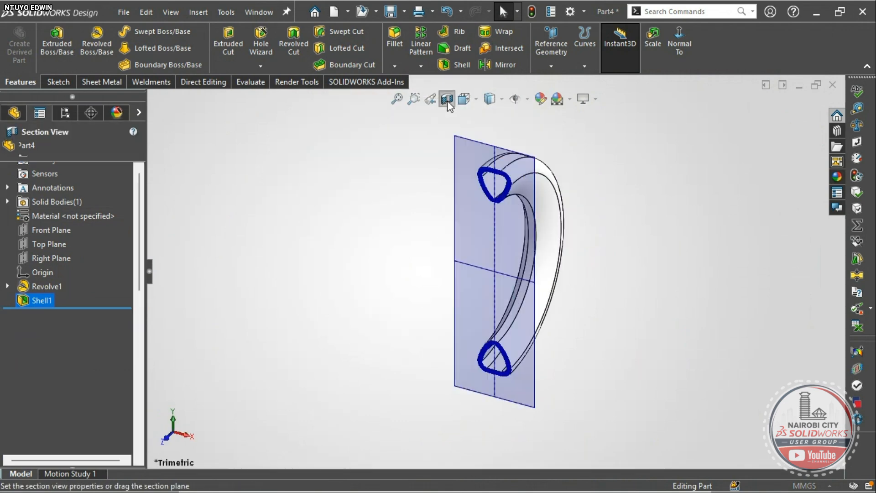
pyautogui.scroll(-10, 504, 208)
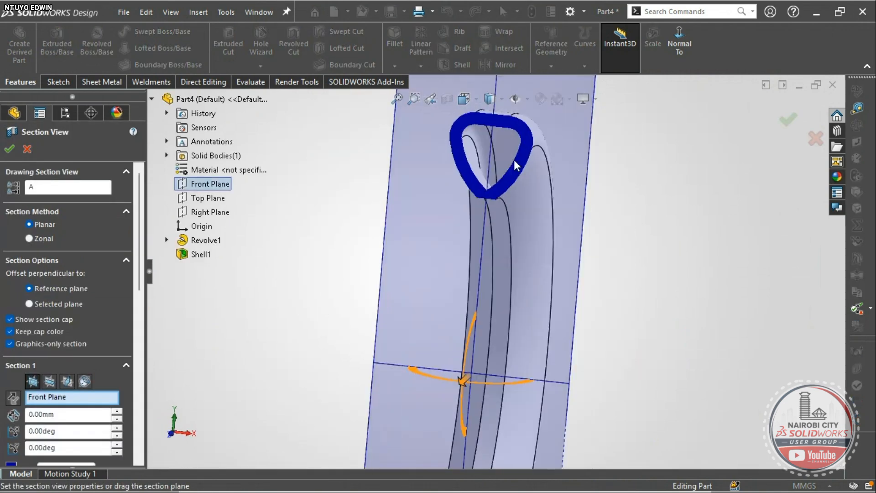
pyautogui.scroll(5, 433, 272)
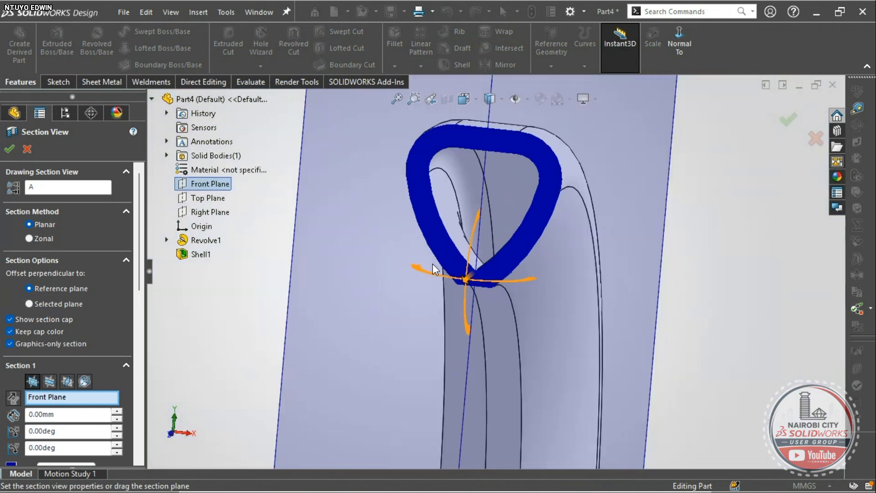
pyautogui.click(27, 149)
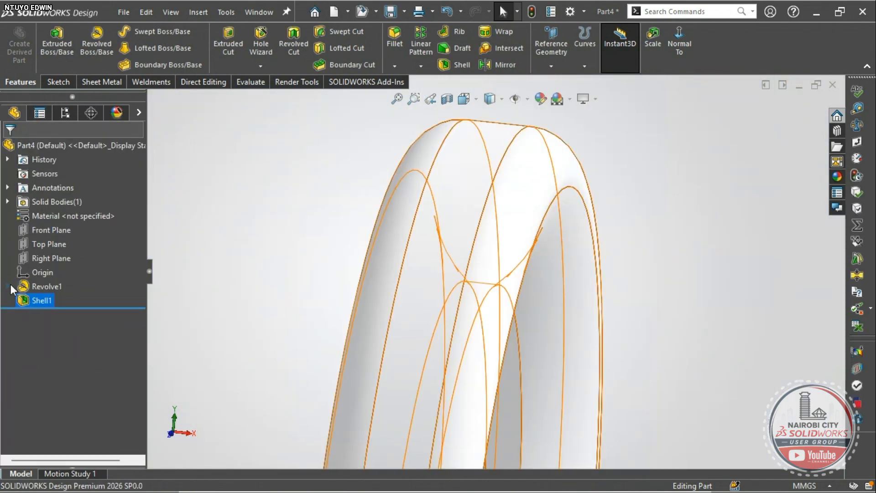
# - Edit the ring's profile sketch to widen its flat bottom to the right, then rebuild
pyautogui.click(7, 286)
pyautogui.click(69, 300)
pyautogui.click(82, 259)
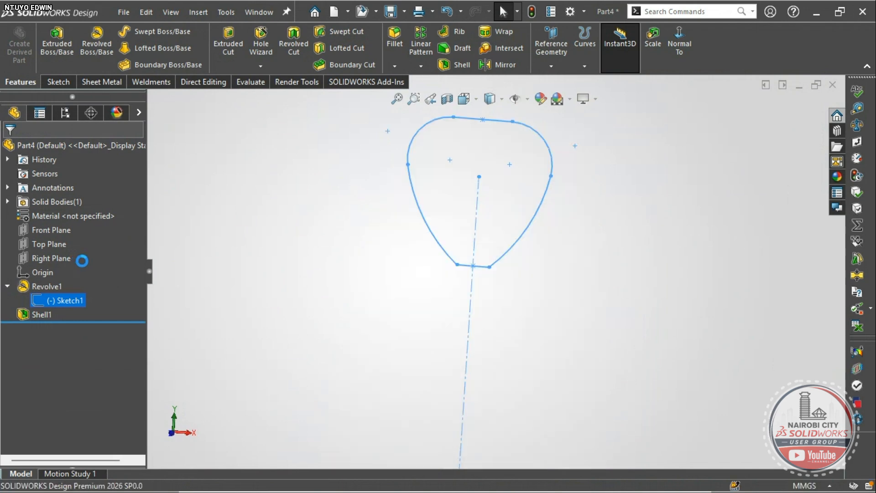
pyautogui.scroll(-8, 474, 216)
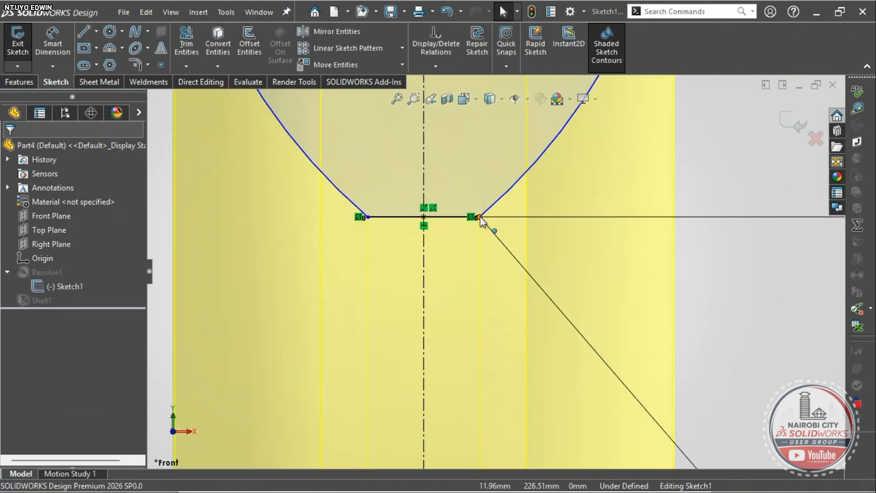
pyautogui.moveTo(479, 217); pyautogui.dragTo(576, 209)
pyautogui.scroll(4, 496, 273)
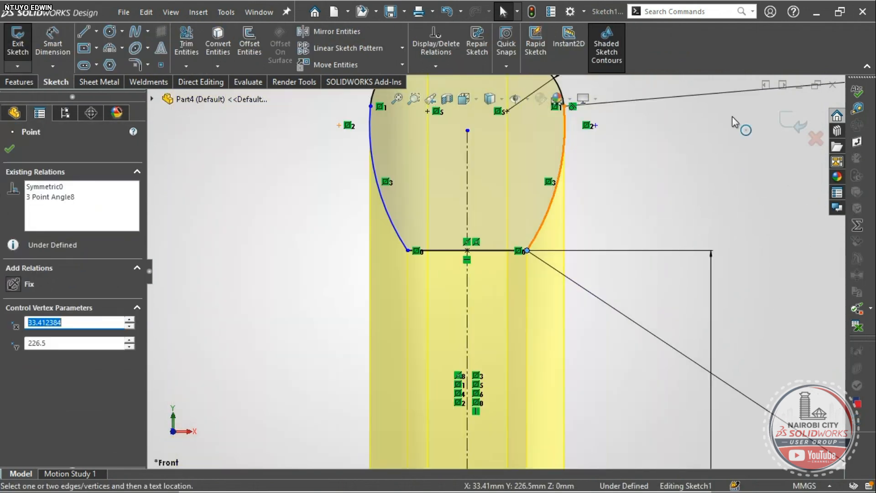
pyautogui.click(794, 127)
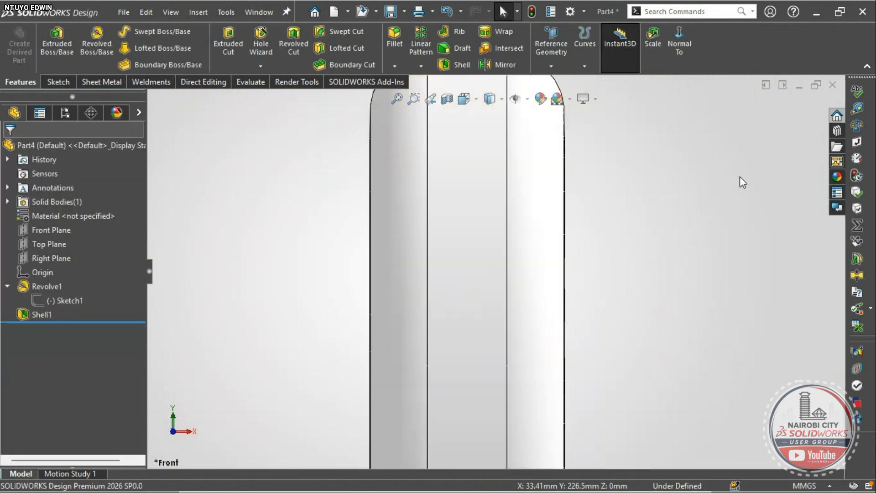
# - Section the ring through the Front Plane and orbit to an angled close-up of the hollow cross-section
pyautogui.scroll(-2, 524, 314)
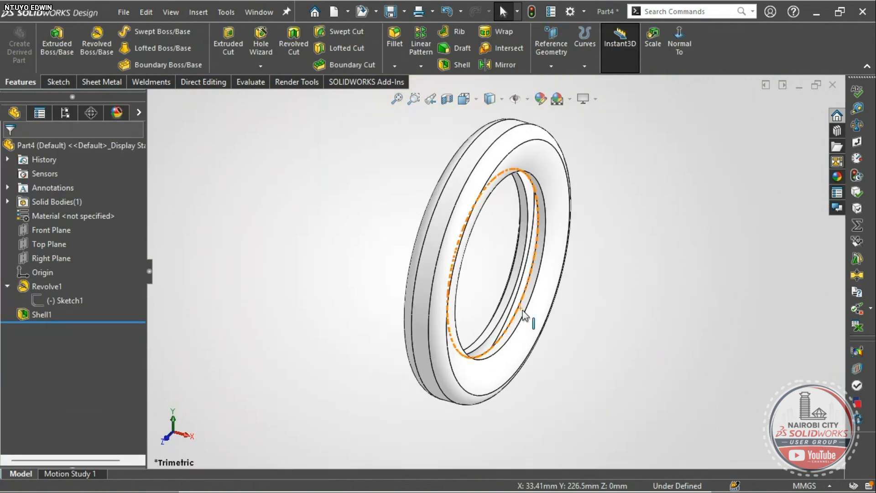
pyautogui.click(448, 98)
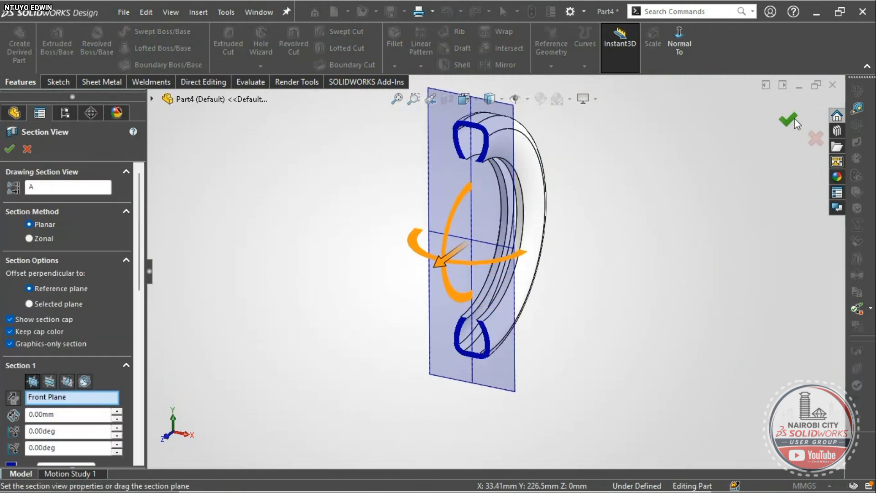
pyautogui.click(790, 120)
pyautogui.moveTo(690, 244); pyautogui.dragTo(662, 196, button='right')
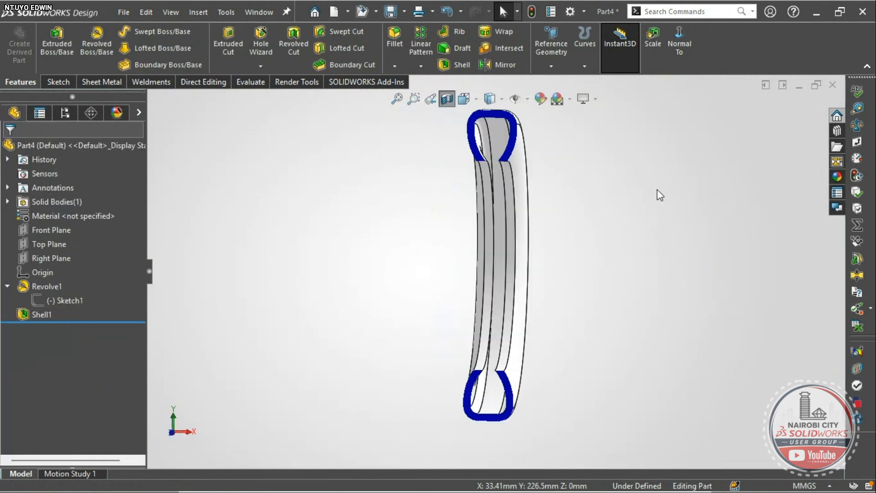
pyautogui.scroll(-5, 490, 140)
pyautogui.scroll(2, 488, 253)
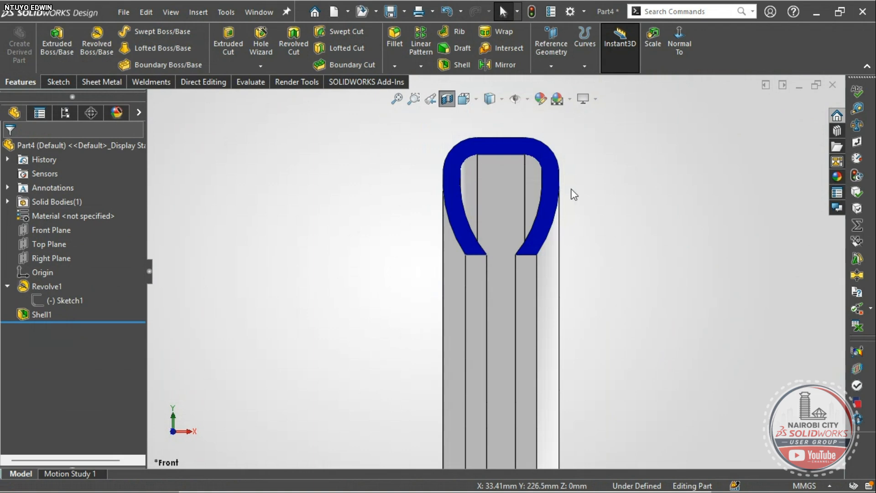
pyautogui.moveTo(532, 234); pyautogui.dragTo(390, 303, button='middle')
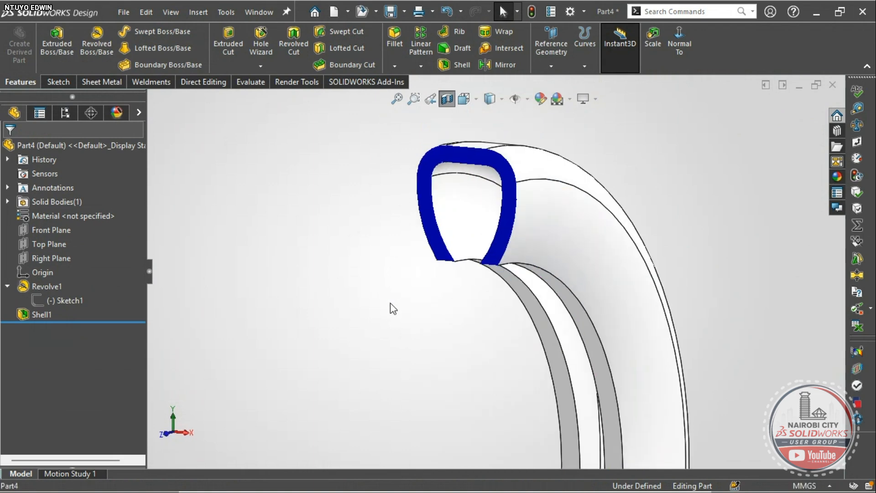
pyautogui.moveTo(390, 303); pyautogui.dragTo(418, 256, button='right')
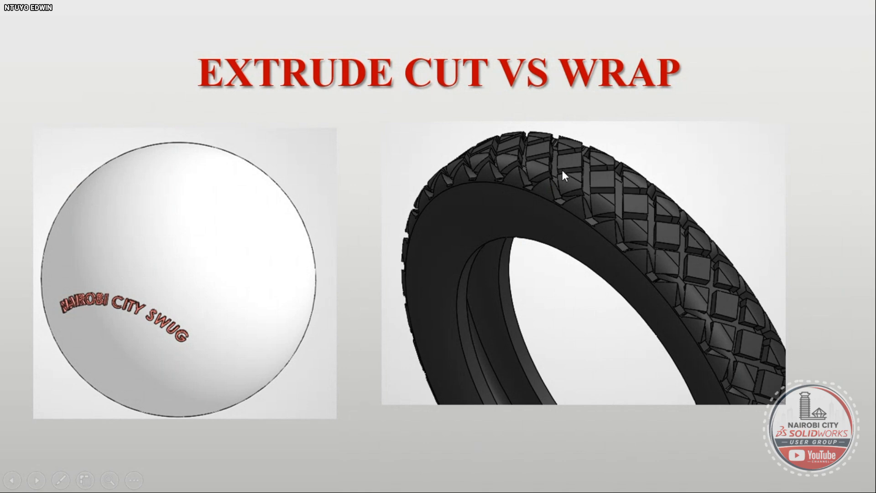
# - Advance to the Extrude Boss / Revolve Boss tire drawing slide and return to SOLIDWORKS
pyautogui.press('Left')
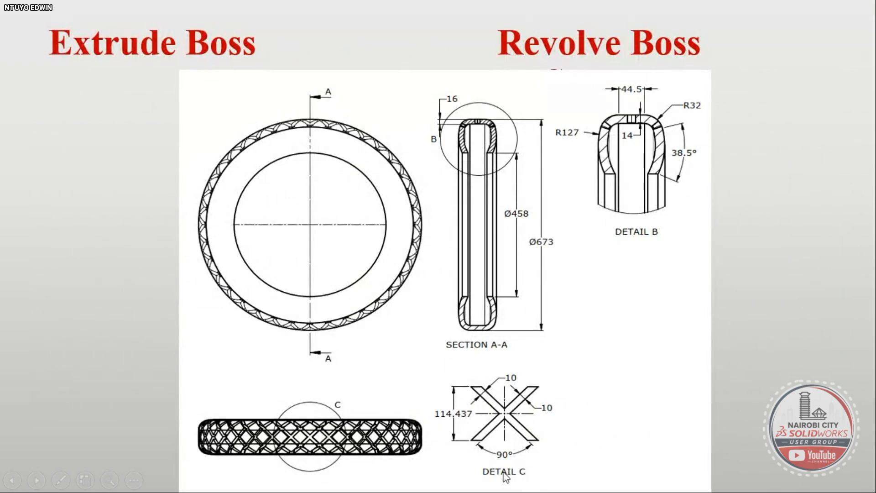
pyautogui.hotkey('alt', 'Tab')
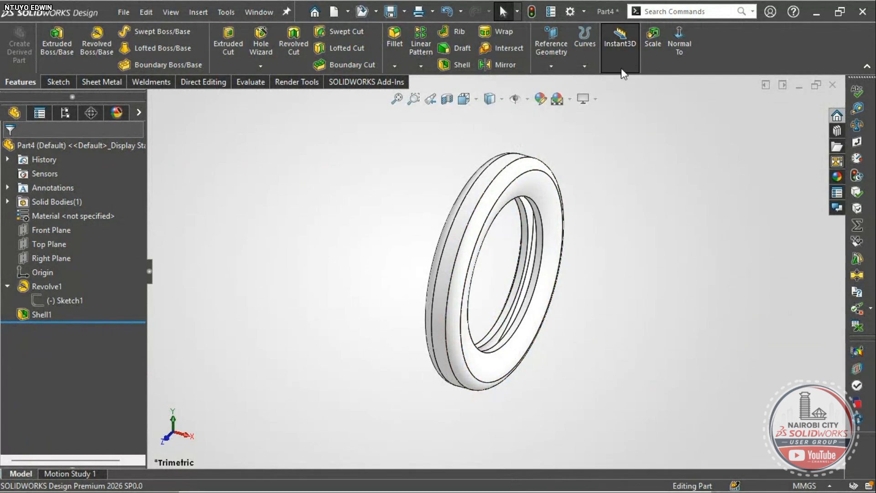
# - Start a new reference plane using the Top Plane as its first reference
pyautogui.click(551, 66)
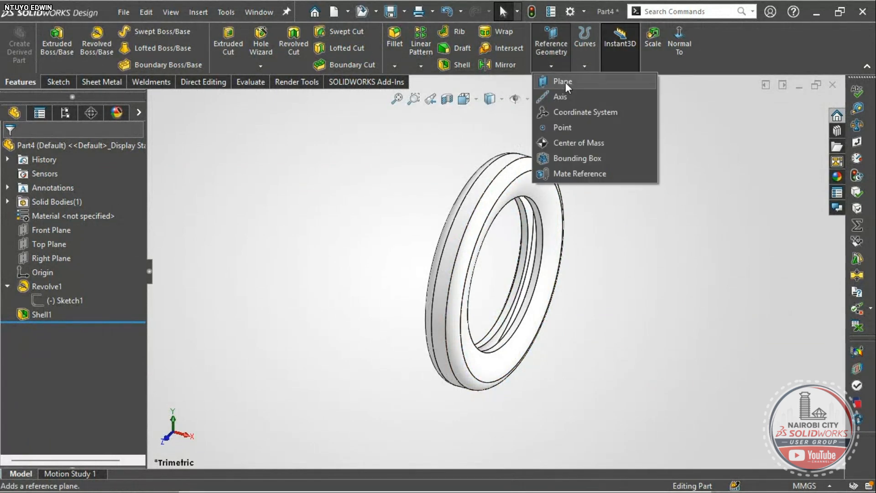
pyautogui.click(566, 82)
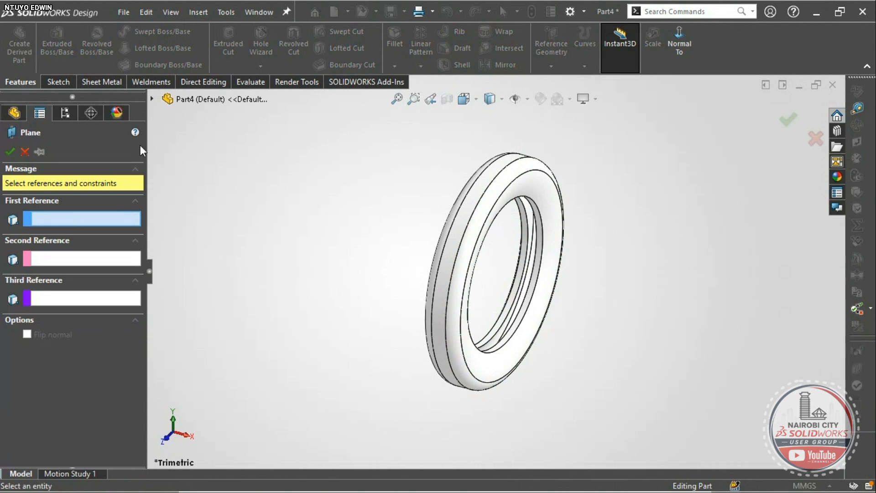
pyautogui.click(153, 98)
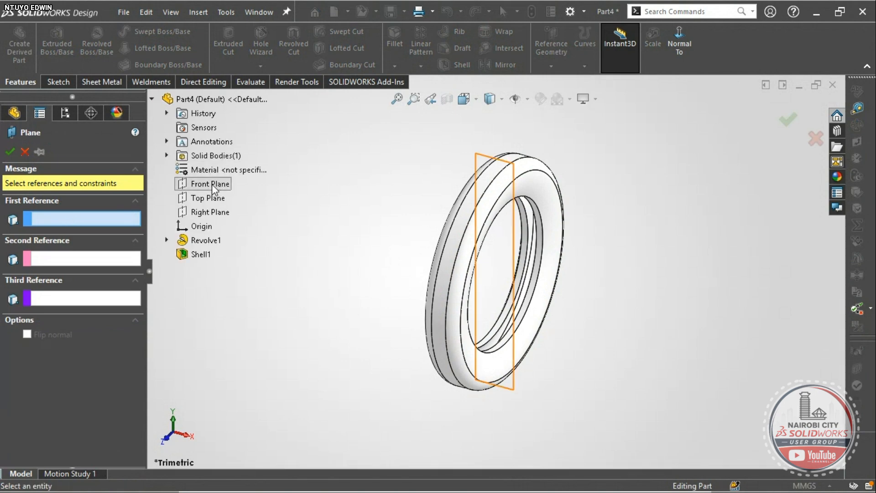
pyautogui.click(211, 199)
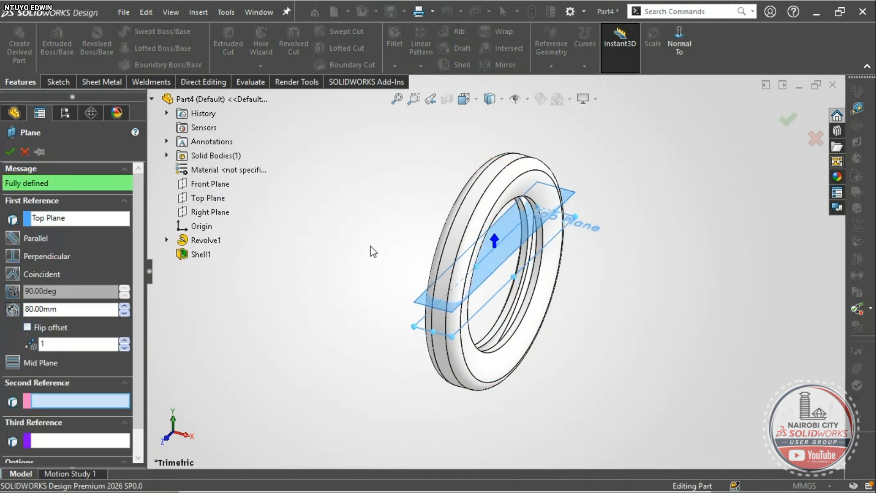
pyautogui.moveTo(355, 208); pyautogui.dragTo(349, 196, button='right')
pyautogui.moveTo(373, 242); pyautogui.dragTo(319, 240, button='right')
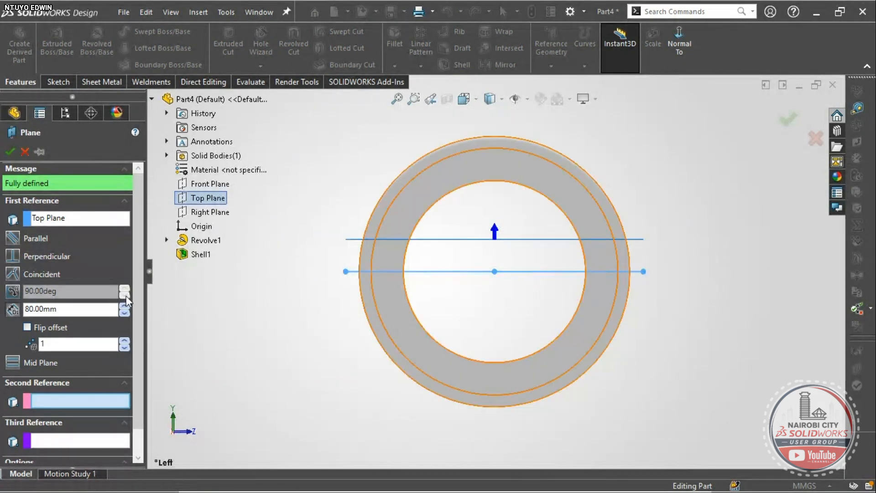
# - Offset the single plane 360 mm from the Top Plane, confirm Plane1, and return to trimetric view
pyautogui.click(125, 306)
pyautogui.click(125, 306)
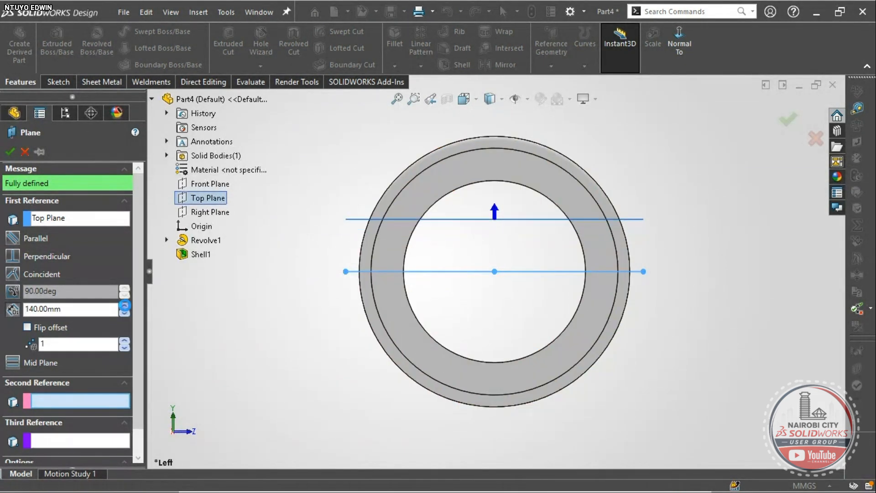
pyautogui.click(125, 305)
pyautogui.click(125, 305)
pyautogui.click(125, 305)
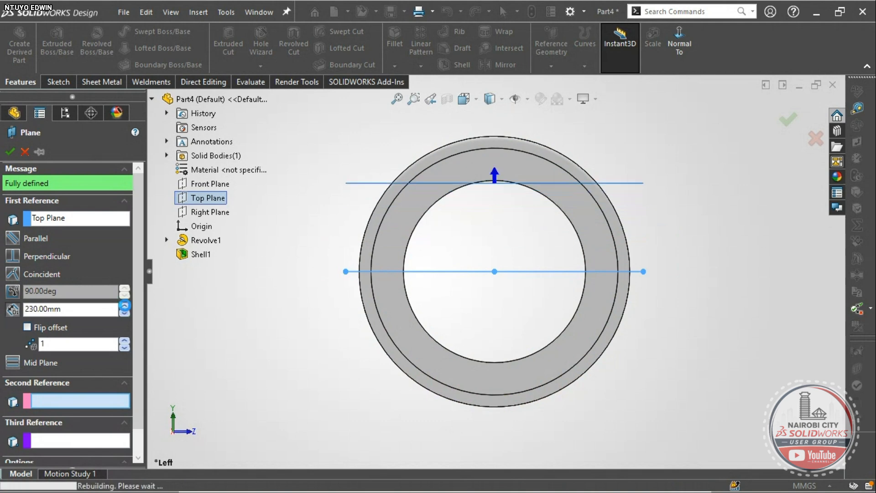
pyautogui.click(125, 306)
pyautogui.click(125, 306)
pyautogui.click(125, 306)
pyautogui.click(125, 305)
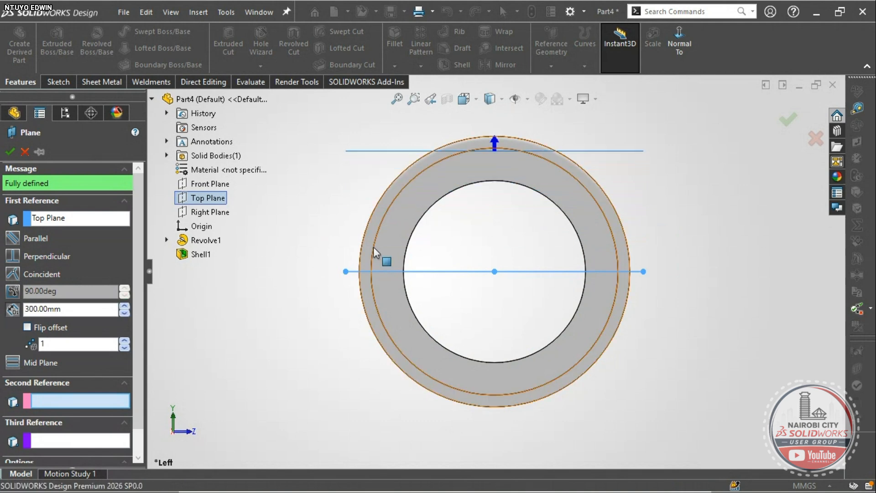
pyautogui.scroll(-5, 423, 187)
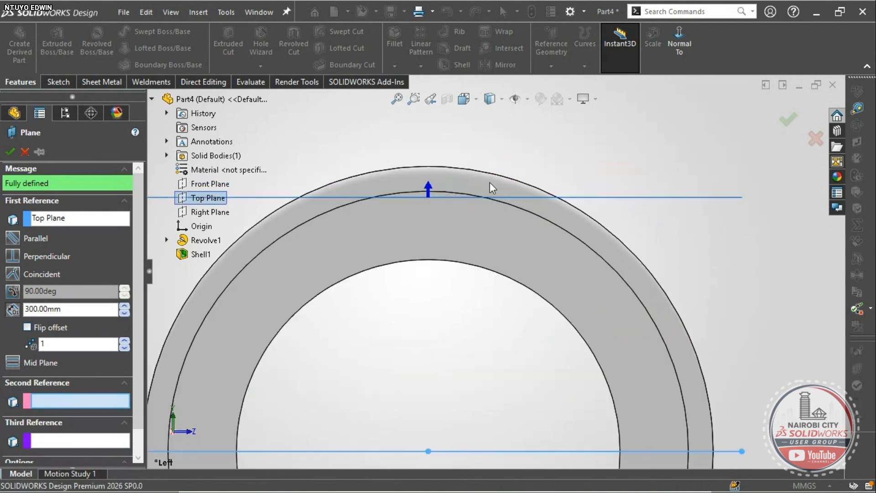
pyautogui.click(123, 341)
pyautogui.click(123, 348)
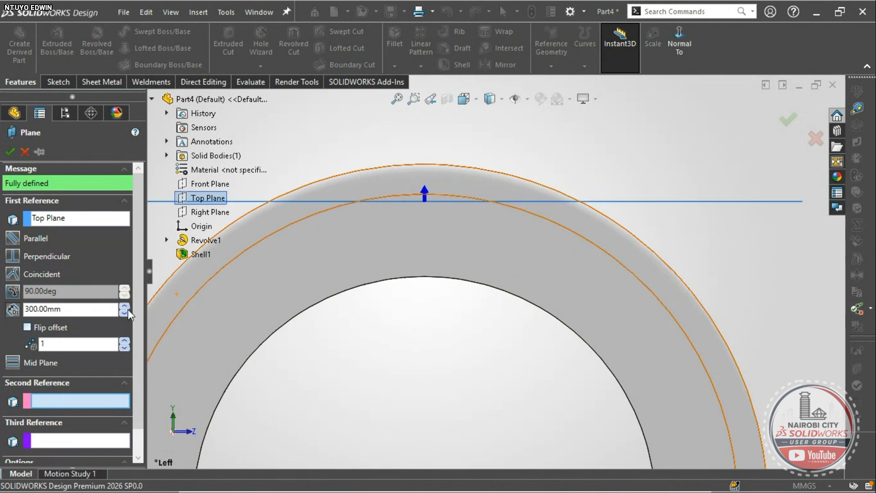
pyautogui.click(127, 306)
pyautogui.click(124, 307)
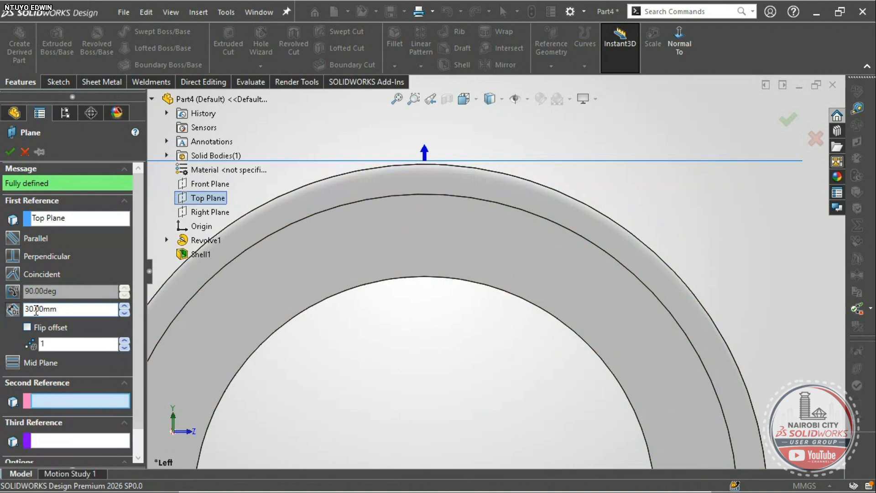
pyautogui.scroll(2, 412, 356)
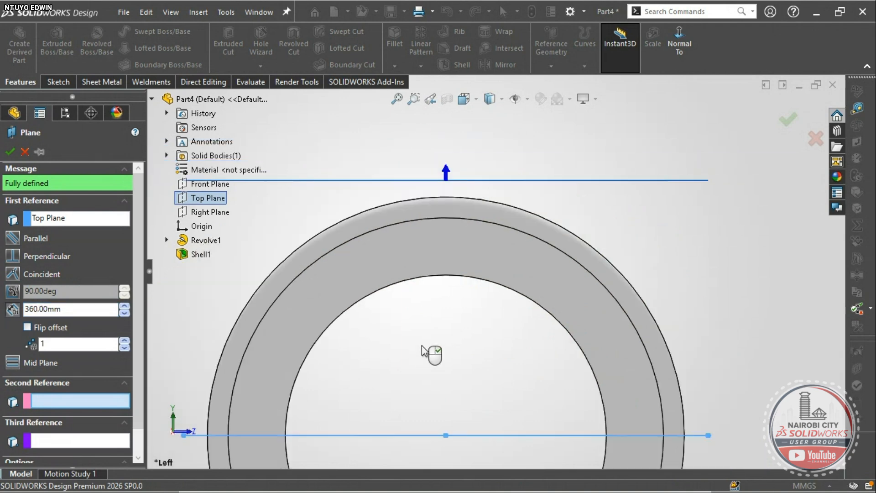
pyautogui.scroll(-2, 459, 232)
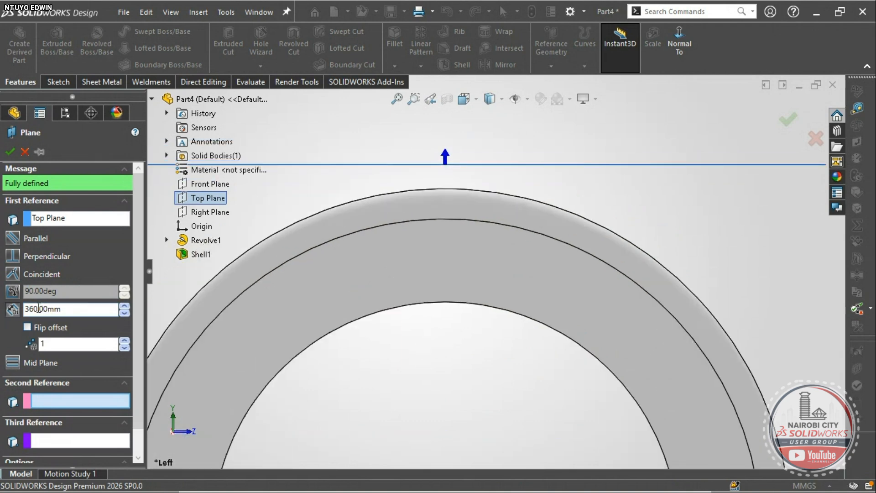
pyautogui.scroll(3, 433, 202)
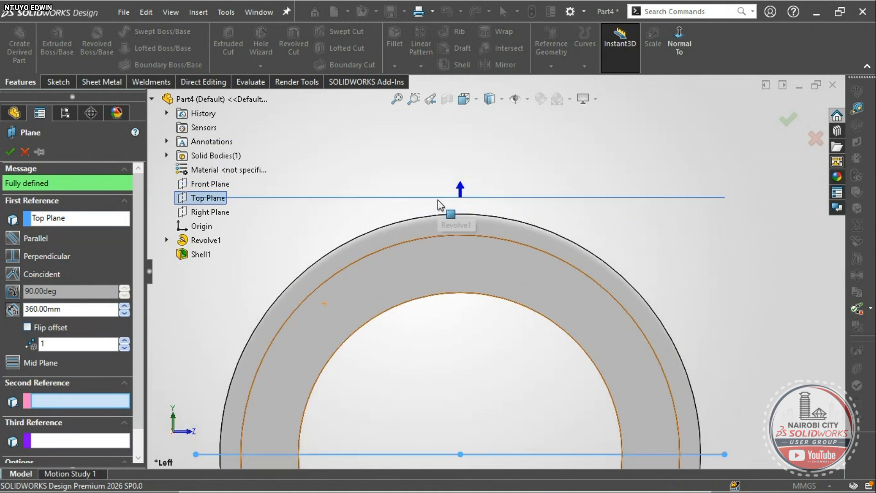
pyautogui.click(7, 154)
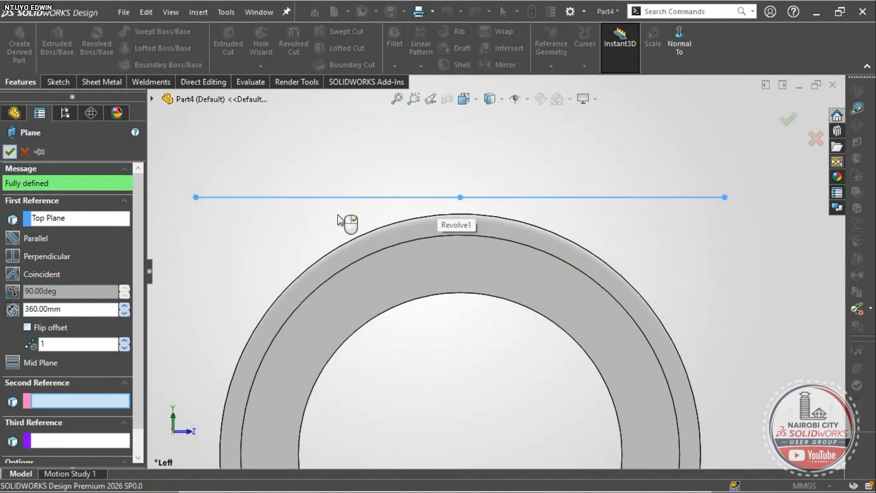
pyautogui.hotkey('ctrl', '7')
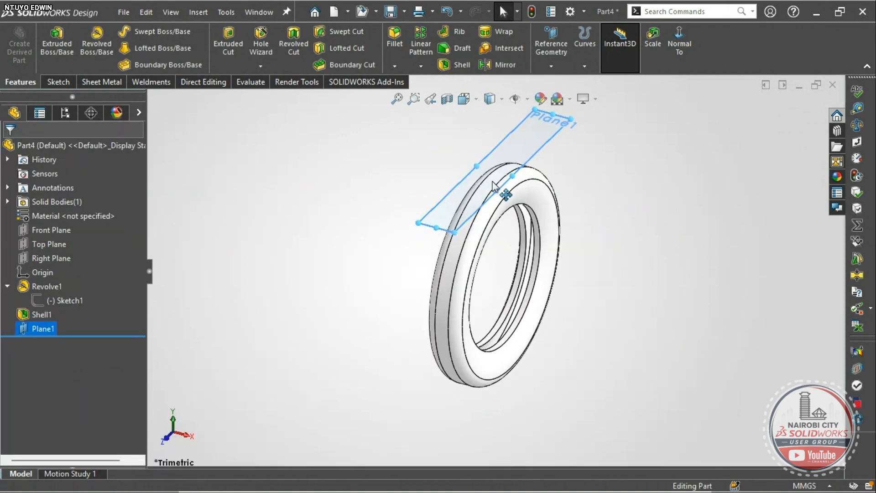
pyautogui.click(511, 148)
# - Open Sketch2 on Plane1 and orient the view normal to it, zoomed in
pyautogui.click(549, 114)
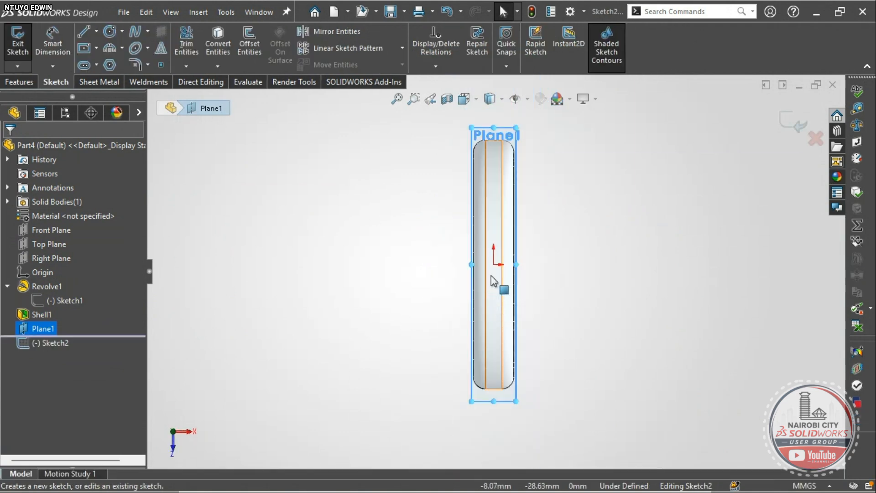
pyautogui.moveTo(500, 328)
pyautogui.mouseDown(button='middle')
pyautogui.moveTo(444, 306)
pyautogui.moveTo(475, 162)
pyautogui.moveTo(469, 180)
pyautogui.moveTo(518, 182)
pyautogui.moveTo(557, 248)
pyautogui.moveTo(512, 258)
pyautogui.moveTo(504, 333)
pyautogui.mouseUp(button='middle')
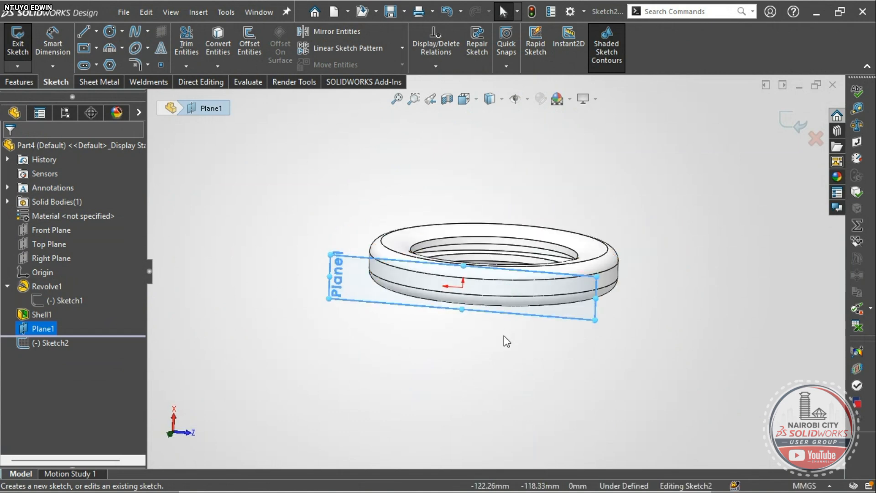
pyautogui.press('space')
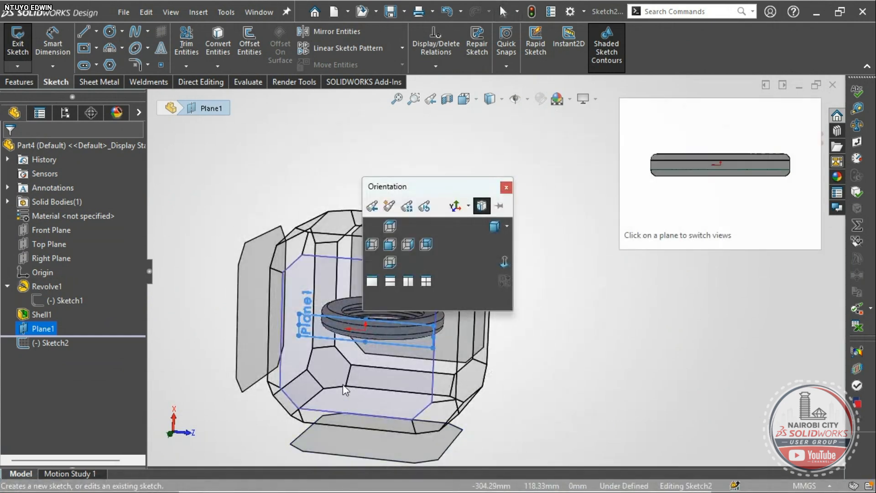
pyautogui.click(343, 384)
pyautogui.scroll(-5, 500, 274)
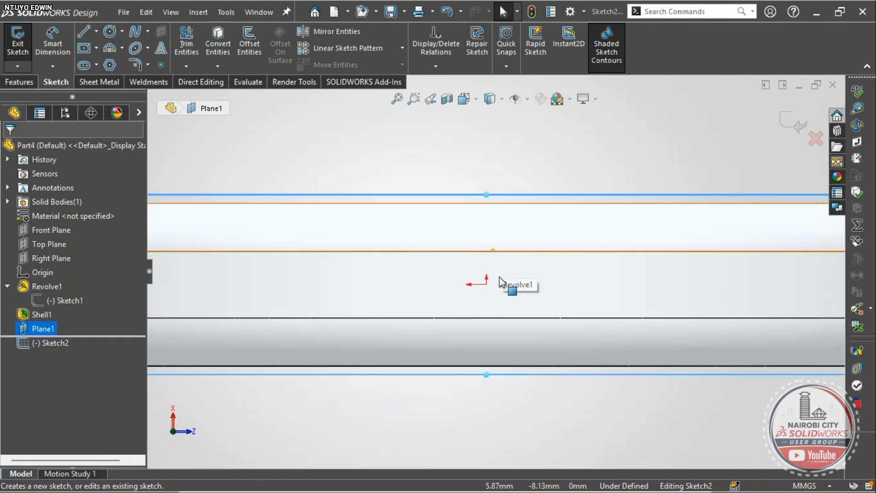
pyautogui.scroll(-4, 500, 281)
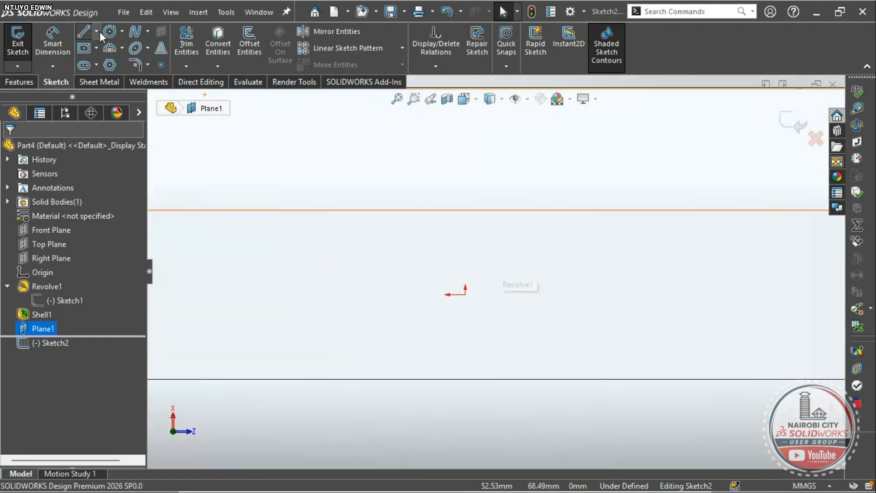
# - Draw a vertical and a horizontal construction centerline meeting at the origin
pyautogui.click(96, 31)
pyautogui.click(105, 61)
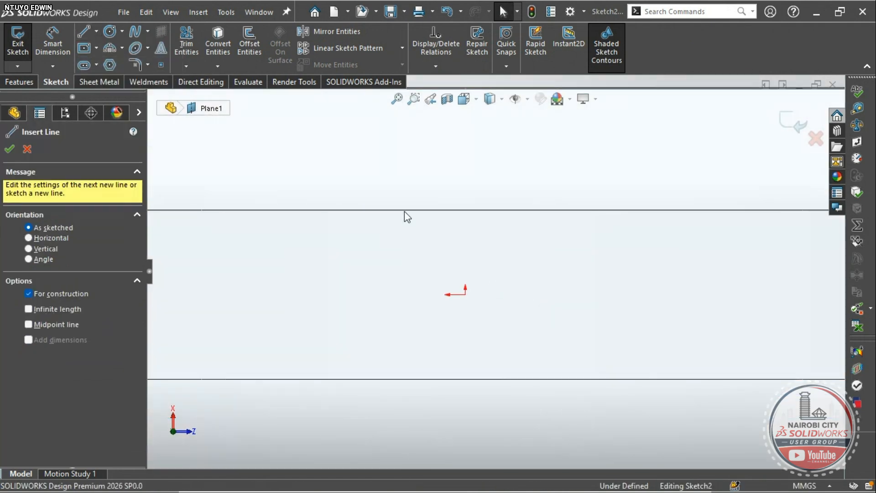
pyautogui.scroll(2, 434, 218)
pyautogui.click(486, 165)
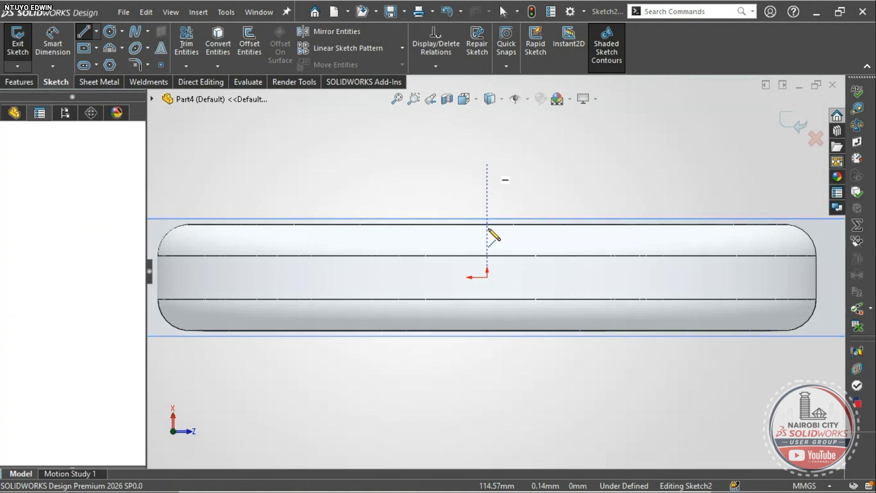
pyautogui.click(486, 273)
pyautogui.scroll(-3, 487, 274)
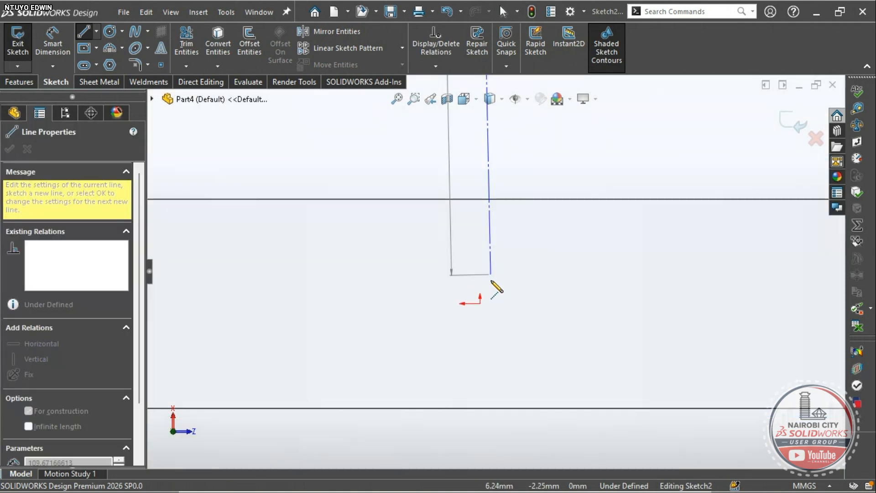
pyautogui.click(480, 303)
pyautogui.scroll(3, 622, 304)
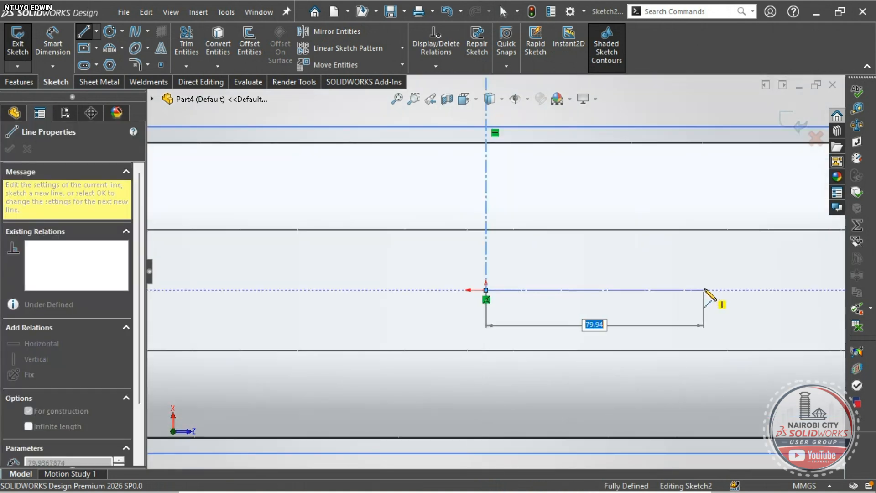
pyautogui.click(704, 290)
pyautogui.press('Escape')
pyautogui.scroll(3, 706, 293)
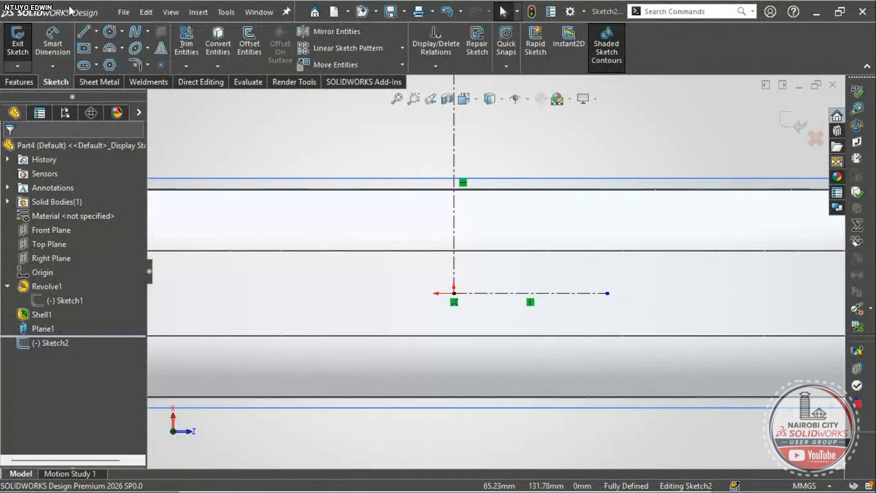
# - Draw a diagonal centerline from the origin up-right and dimension its angle to 45°
pyautogui.click(96, 31)
pyautogui.click(104, 64)
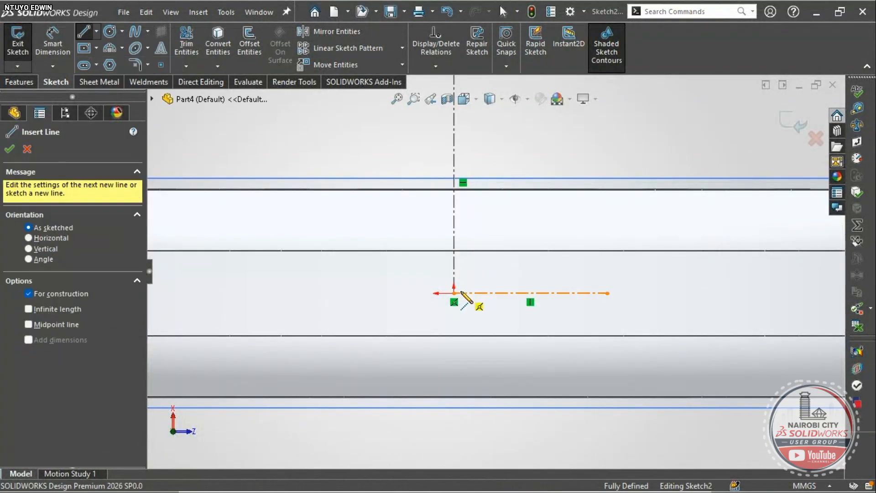
pyautogui.click(454, 293)
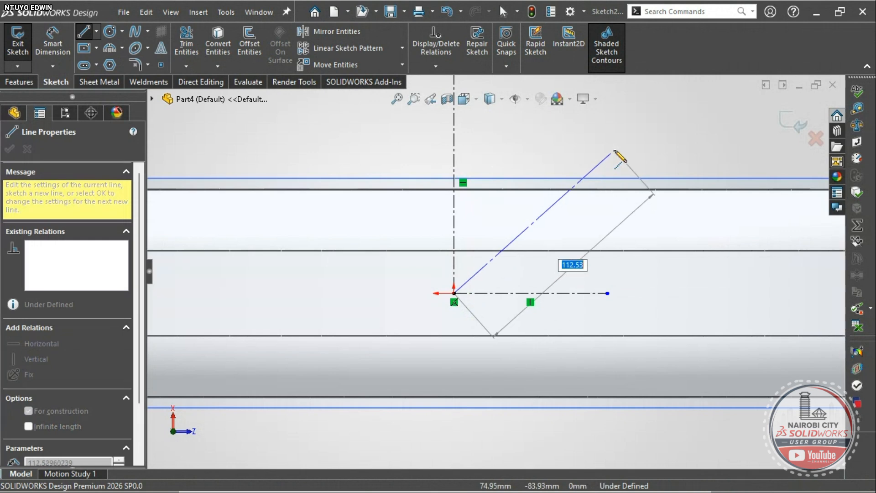
pyautogui.click(615, 150)
pyautogui.press('Escape')
pyautogui.press('Escape')
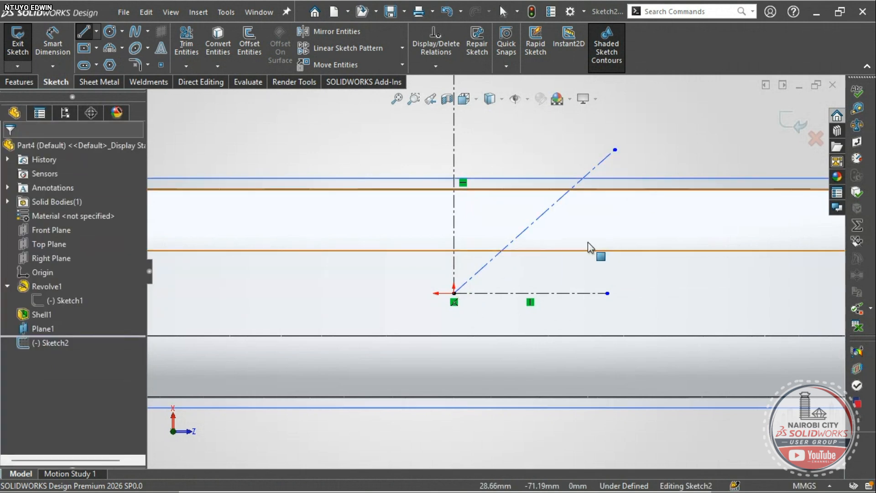
pyautogui.click(53, 43)
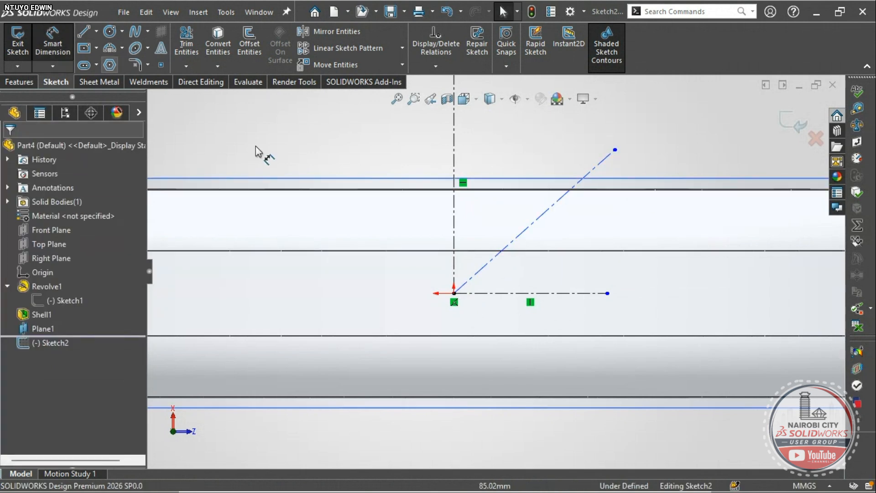
pyautogui.click(525, 235)
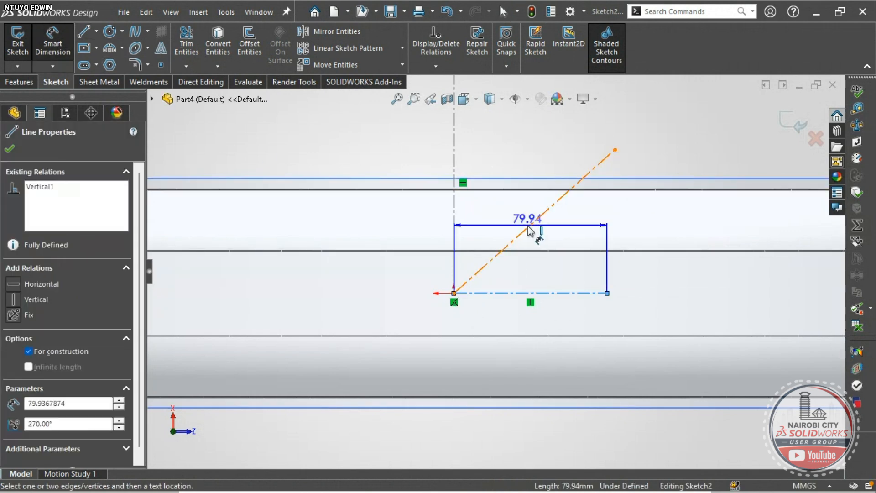
pyautogui.click(564, 245)
pyautogui.write('45')
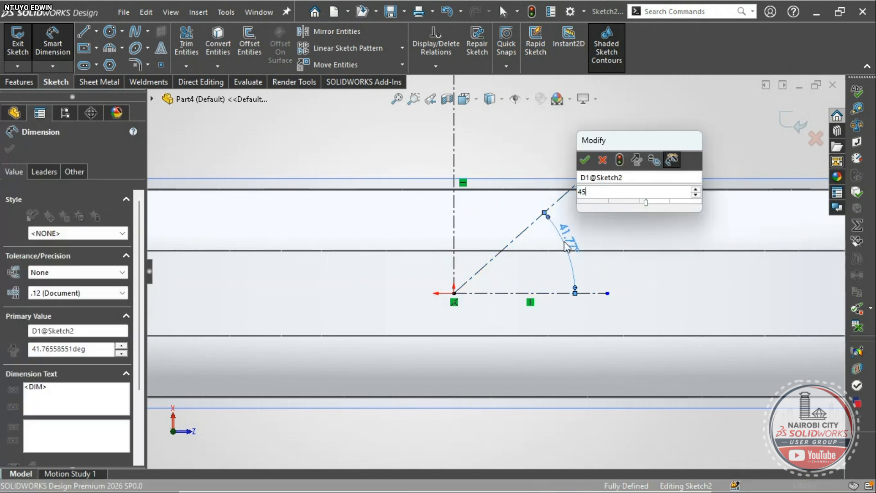
pyautogui.press('Return')
pyautogui.click(84, 31)
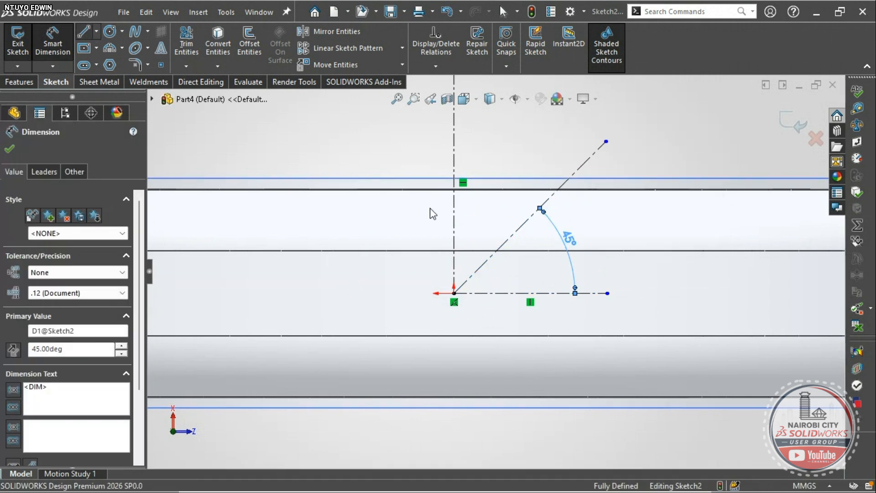
pyautogui.scroll(3, 529, 215)
pyautogui.click(542, 178)
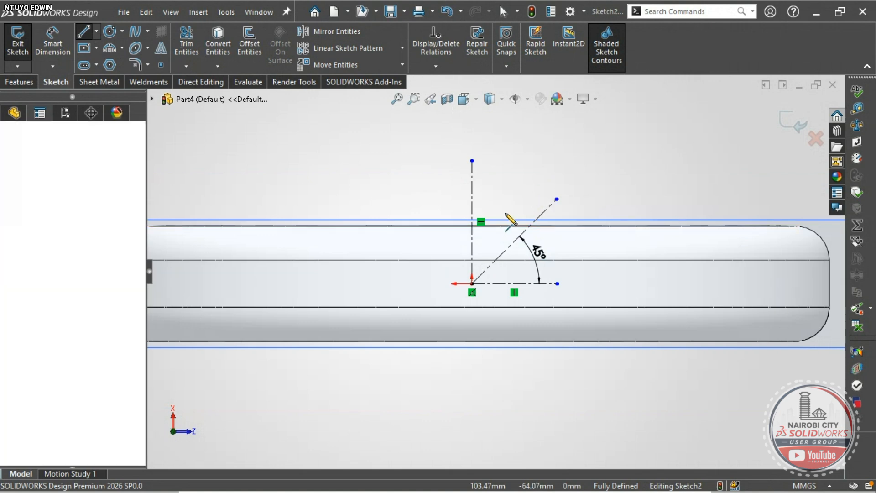
# - Sketch three connected lines forming a pointed outline around the 45° centerline
pyautogui.click(472, 243)
pyautogui.press('Escape')
pyautogui.scroll(-2, 602, 196)
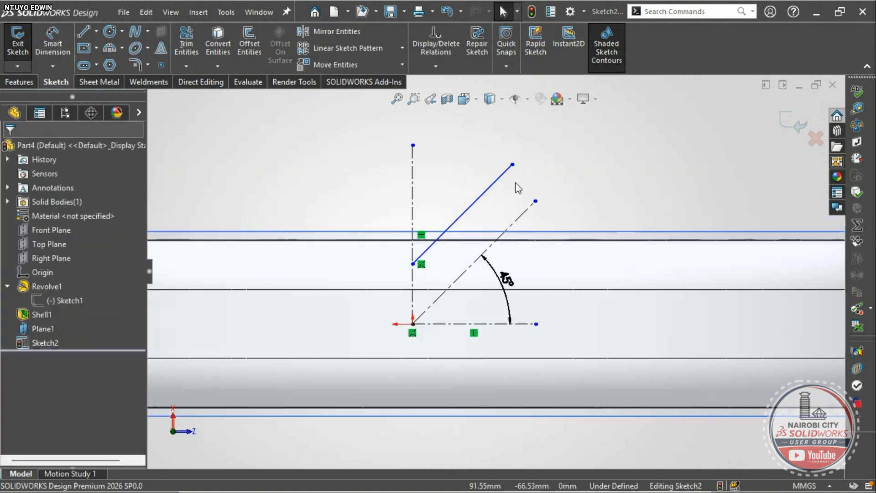
pyautogui.press('l')
pyautogui.click(513, 164)
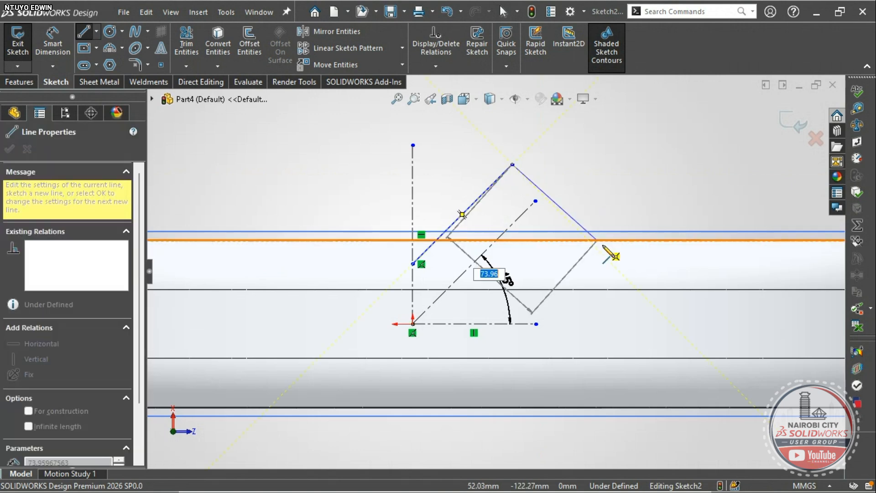
pyautogui.click(609, 251)
pyautogui.scroll(-4, 548, 308)
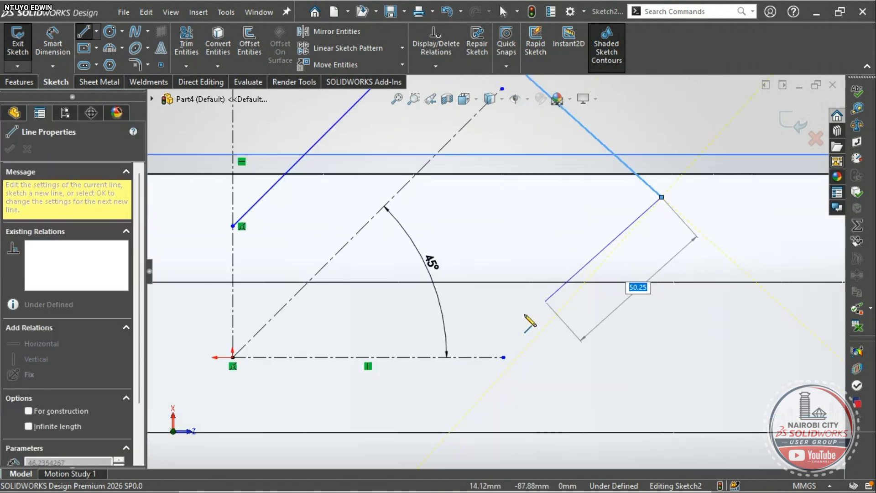
pyautogui.click(475, 368)
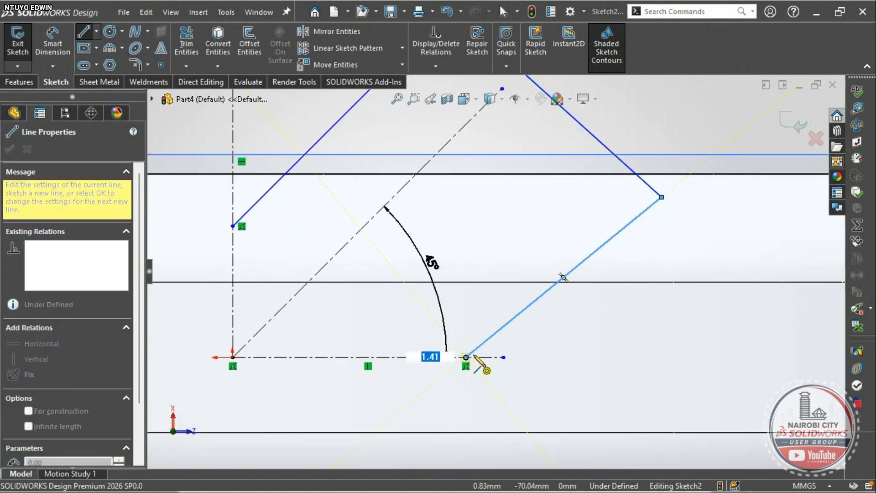
pyautogui.press('Escape')
# - Drag the outline's right-hand corner point up and to the left
pyautogui.click(662, 197)
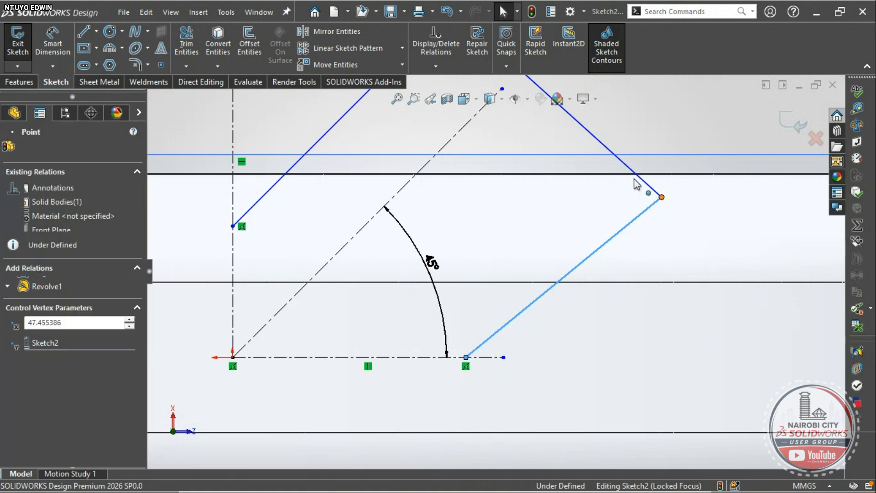
pyautogui.moveTo(634, 179); pyautogui.dragTo(621, 173)
pyautogui.press('Escape')
pyautogui.scroll(2, 411, 237)
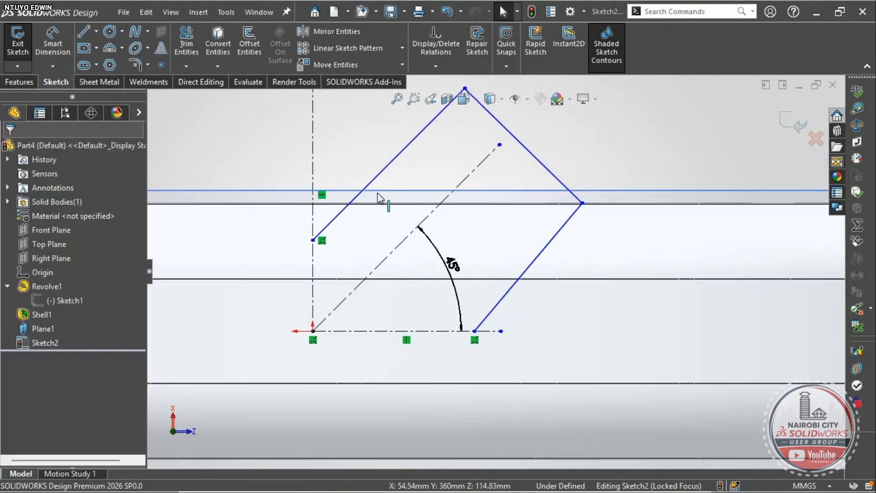
pyautogui.scroll(3, 513, 245)
pyautogui.scroll(-1, 457, 260)
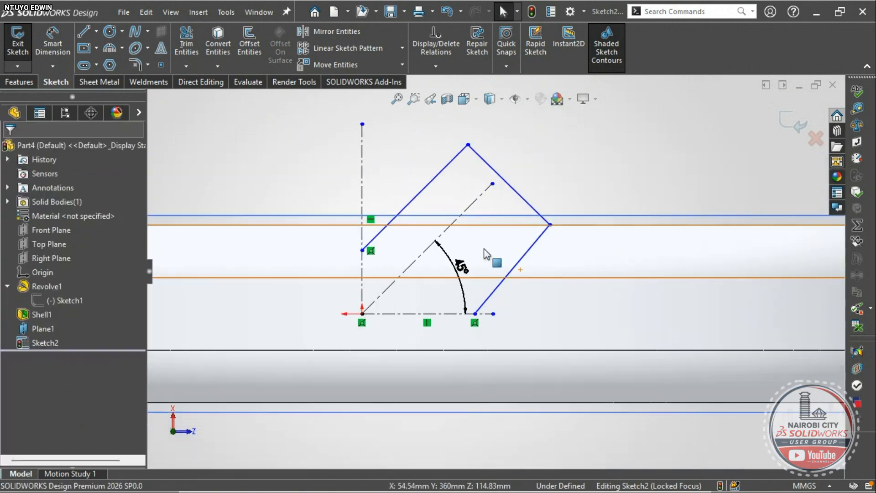
# - Make the two side lines parallel and symmetric about the diagonal centerline
pyautogui.click(431, 198)
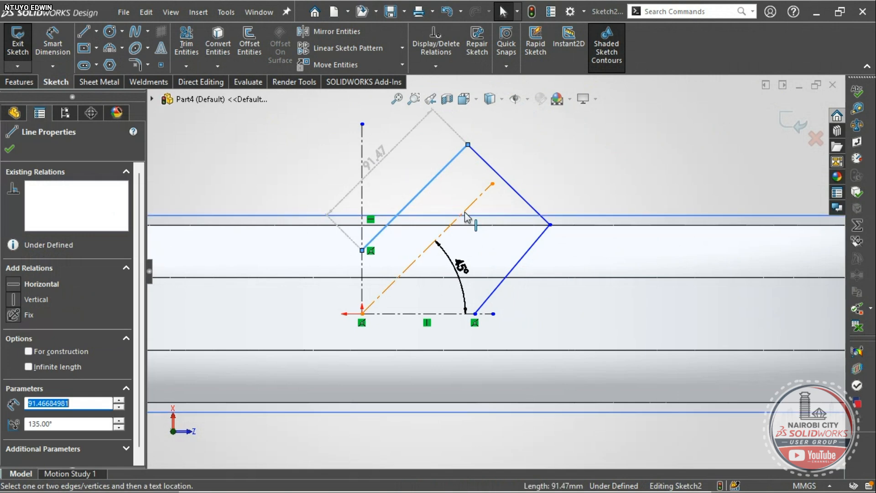
pyautogui.keyDown('ctrl'); pyautogui.click(463, 213); pyautogui.keyUp('ctrl')
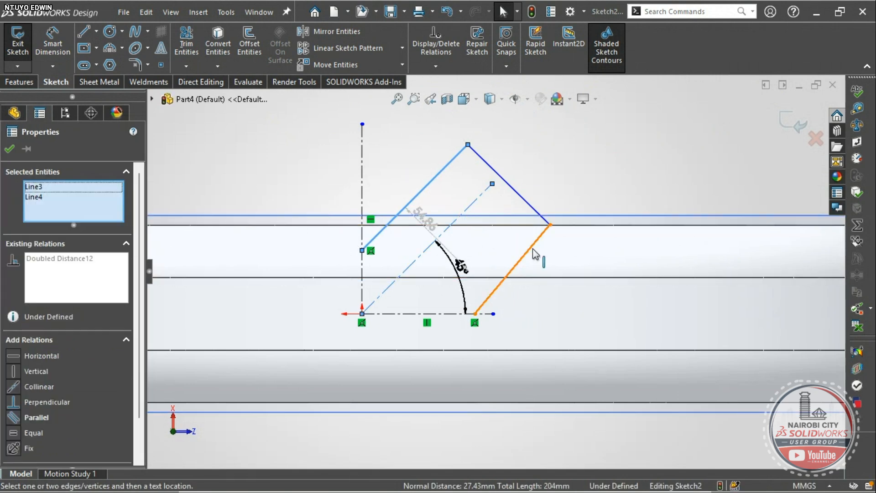
pyautogui.click(531, 249)
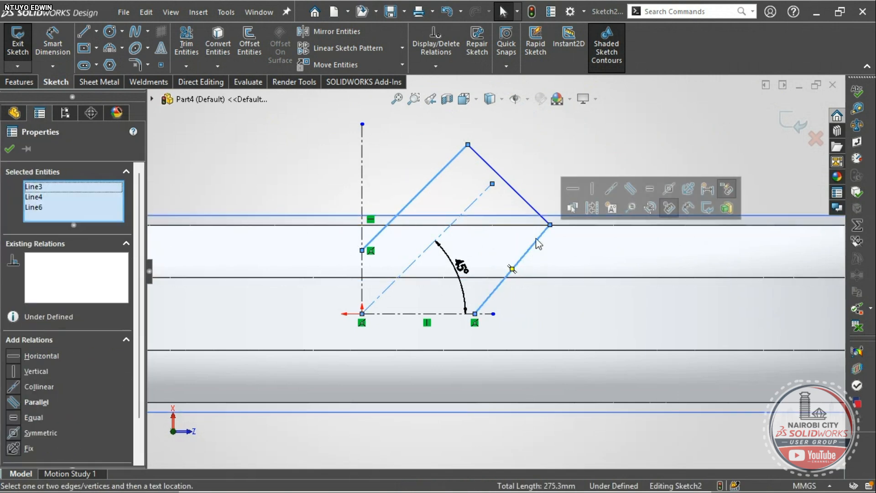
pyautogui.click(629, 190)
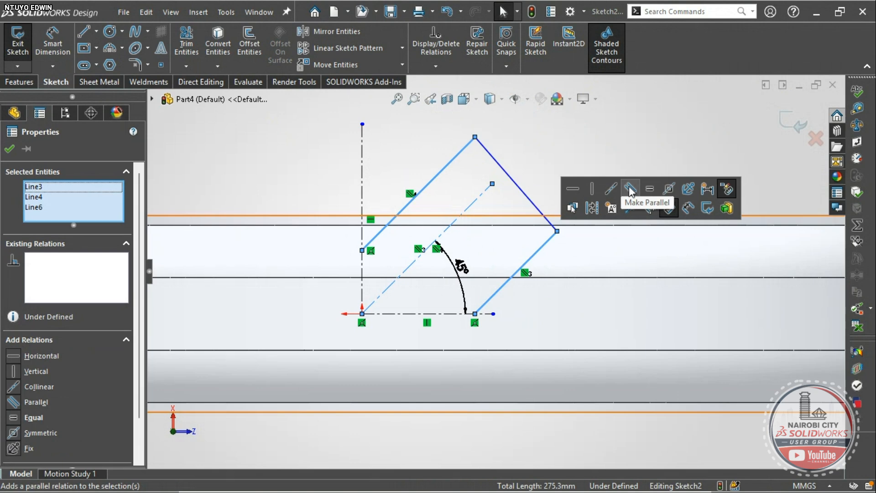
pyautogui.click(668, 190)
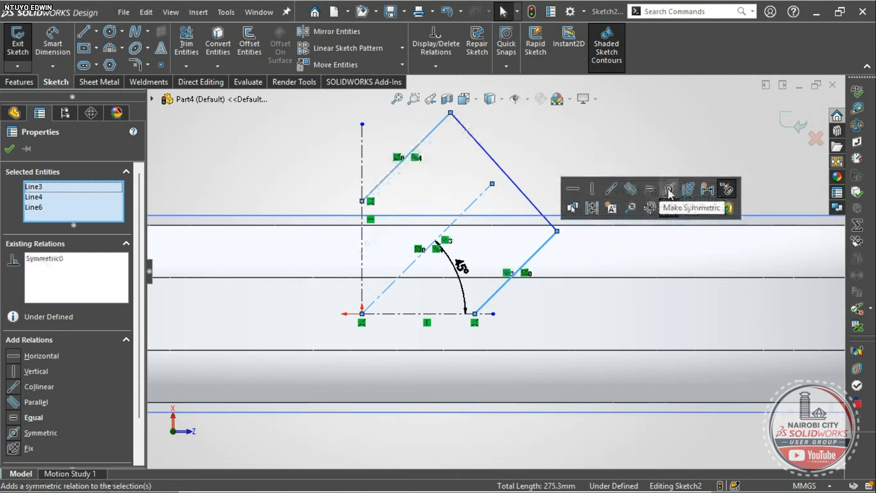
pyautogui.click(542, 144)
pyautogui.click(52, 40)
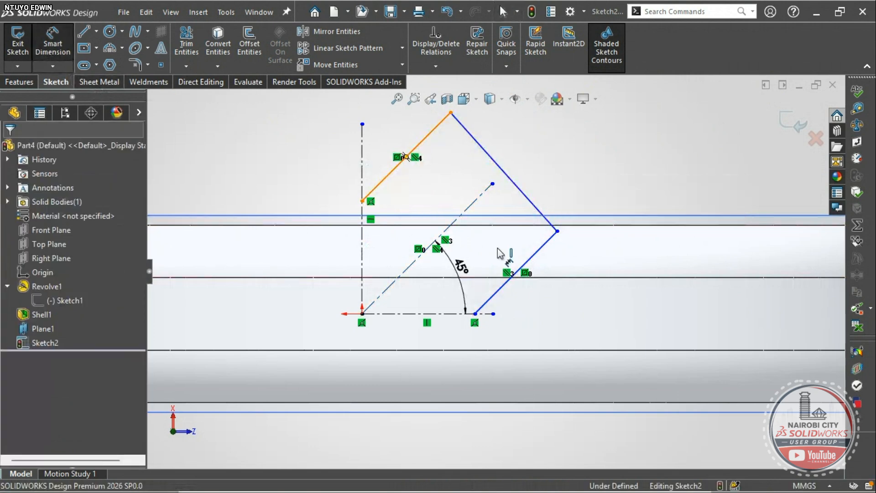
# - Dimension the gap between the two parallel lines as 10 mm
pyautogui.click(522, 269)
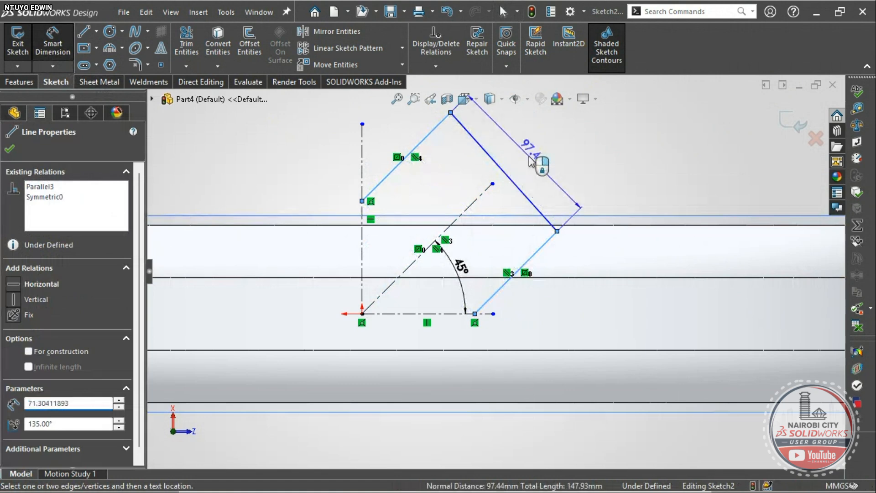
pyautogui.click(530, 159)
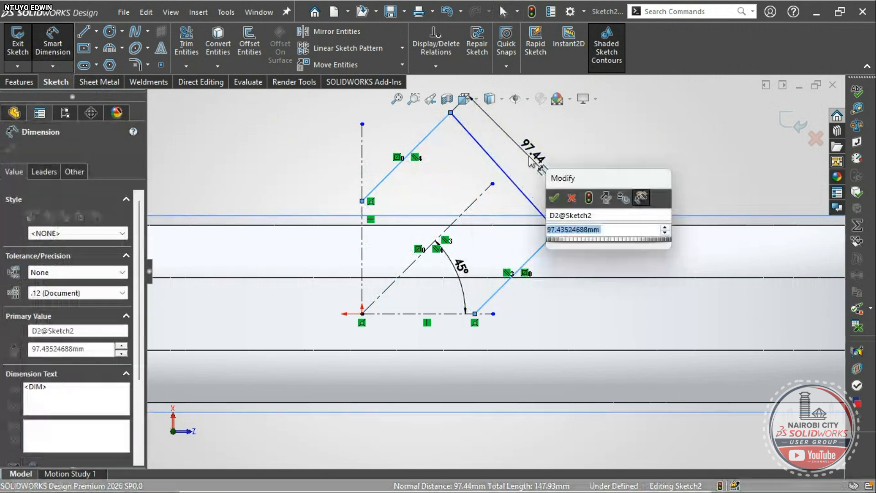
pyautogui.write('10-')
pyautogui.press('BackSpace')
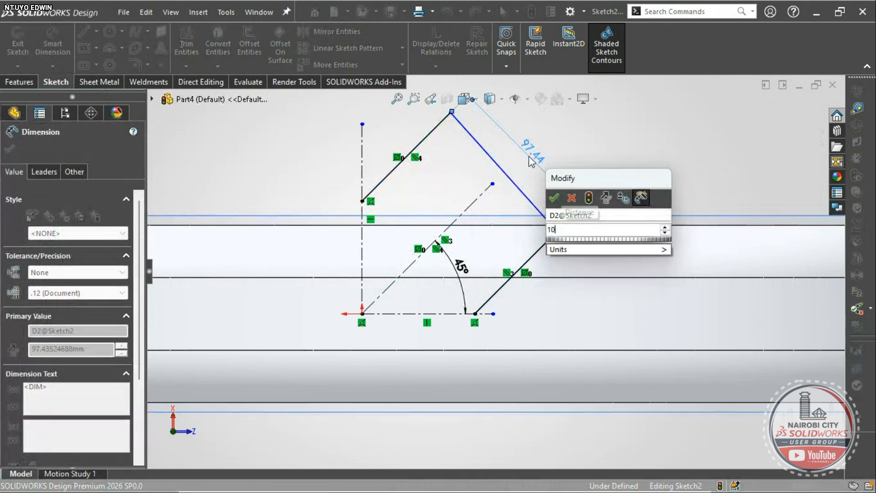
pyautogui.press('Return')
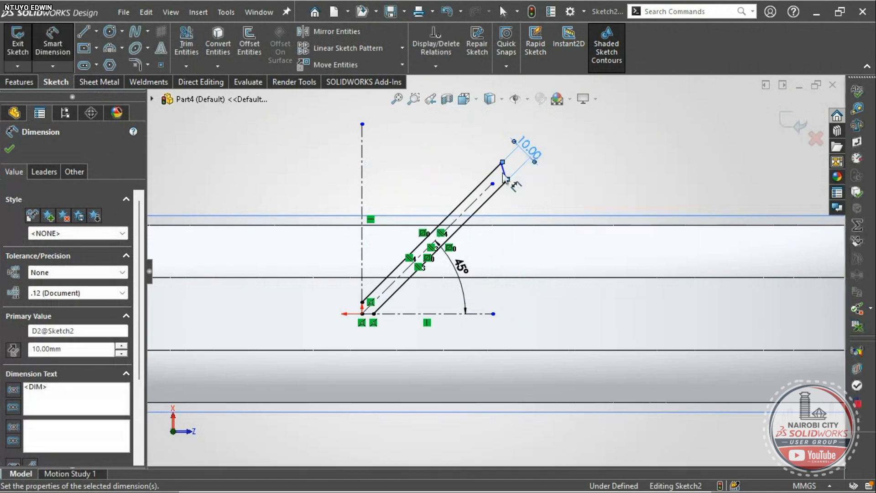
pyautogui.press('Escape')
pyautogui.scroll(-5, 511, 189)
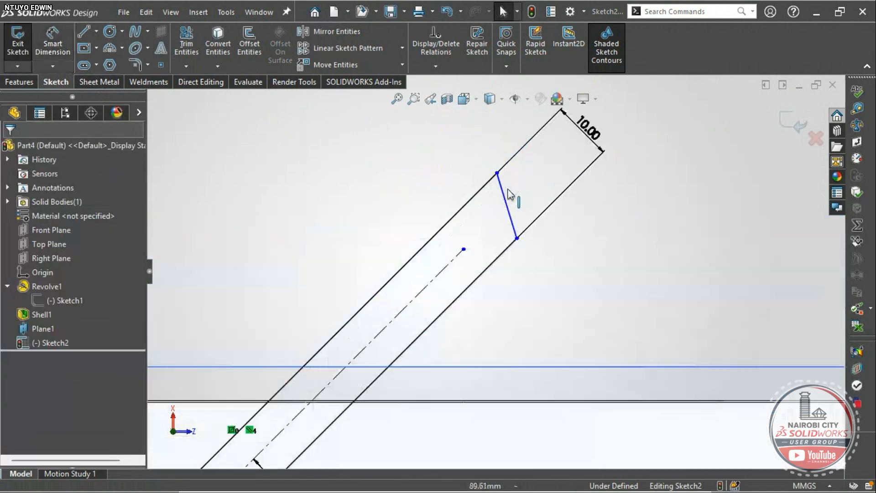
# - Make the short end line perpendicular to the long lower line
pyautogui.click(511, 272)
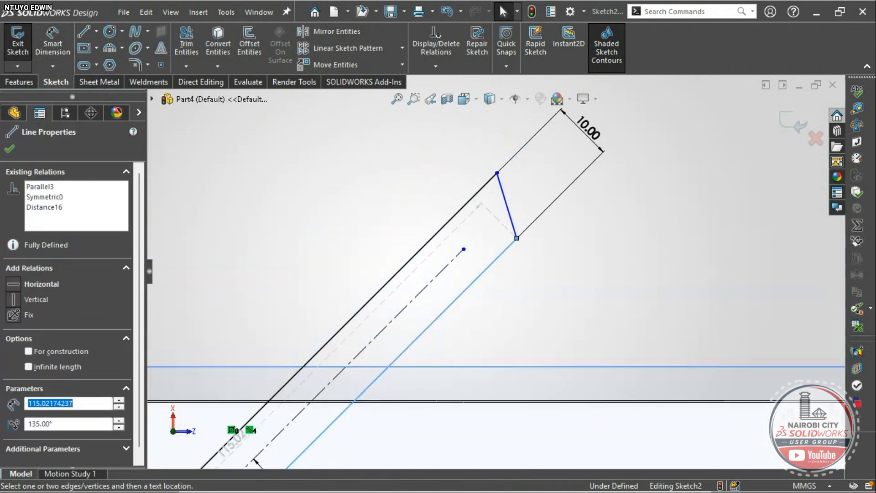
pyautogui.keyDown('ctrl'); pyautogui.click(507, 204); pyautogui.keyUp('ctrl')
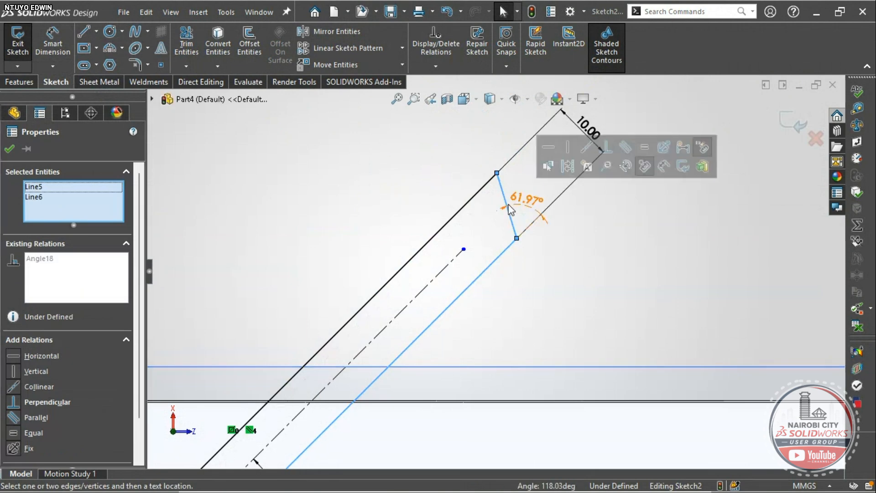
pyautogui.click(606, 147)
pyautogui.click(593, 280)
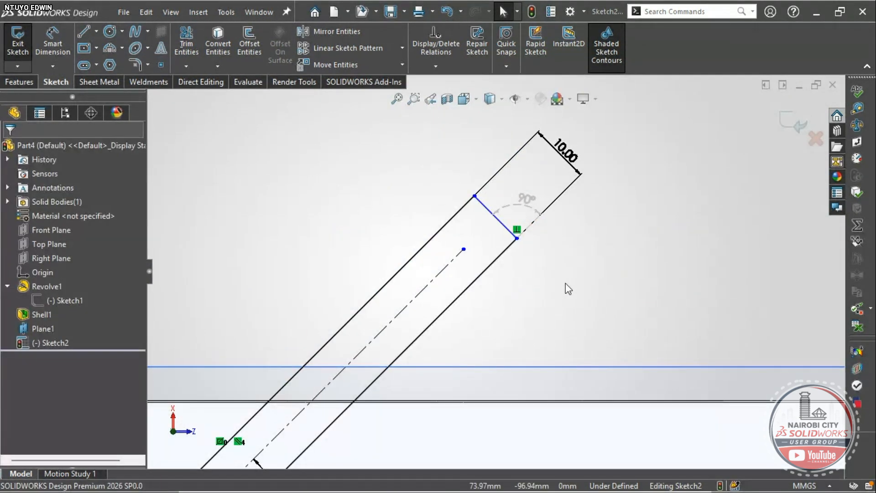
pyautogui.scroll(3, 565, 285)
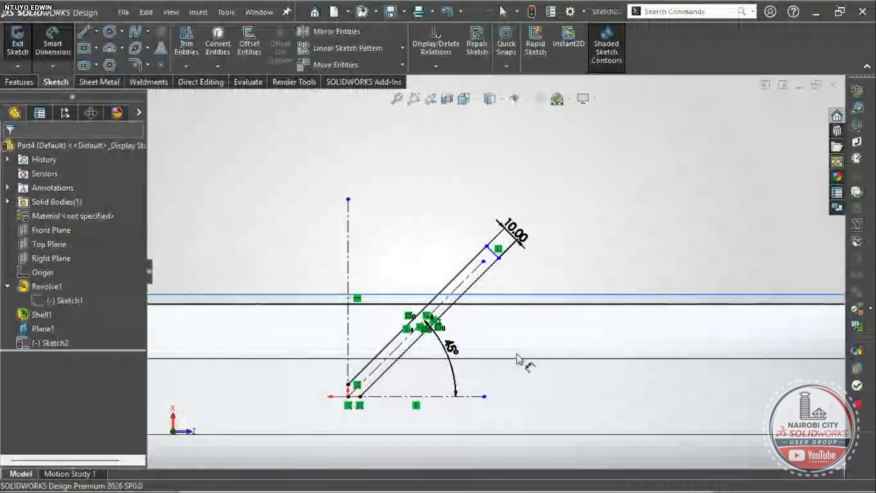
# - Close the slot's top end with a line and constrain it horizontal
pyautogui.scroll(-5, 518, 358)
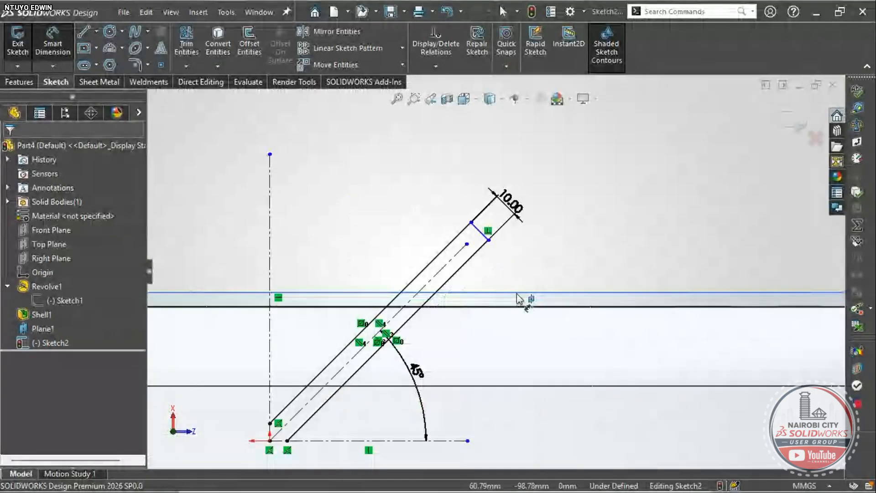
pyautogui.click(474, 211)
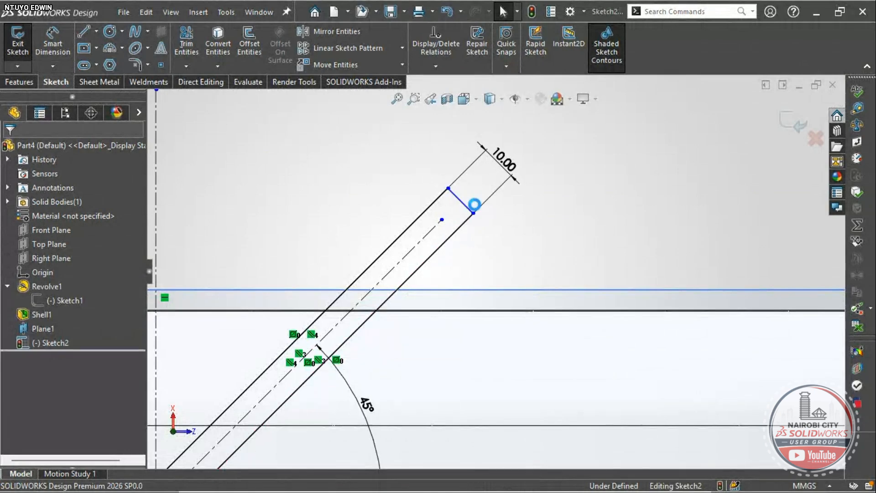
pyautogui.click(473, 211)
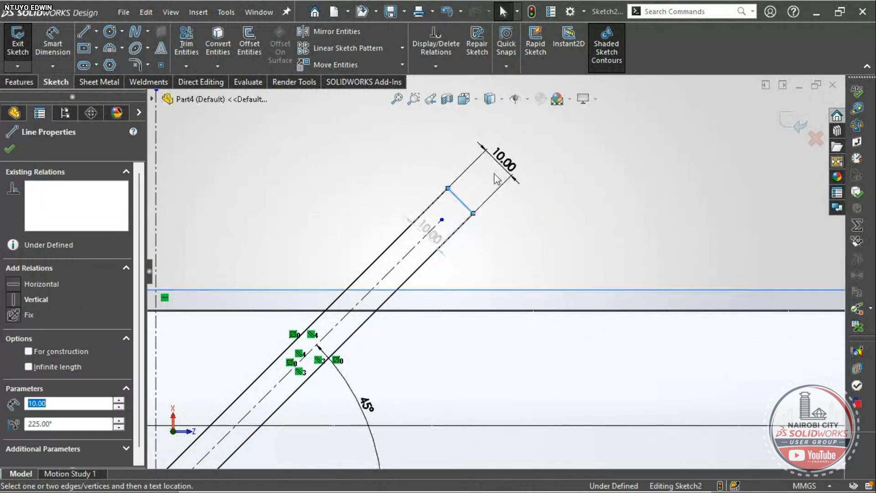
pyautogui.click(510, 152)
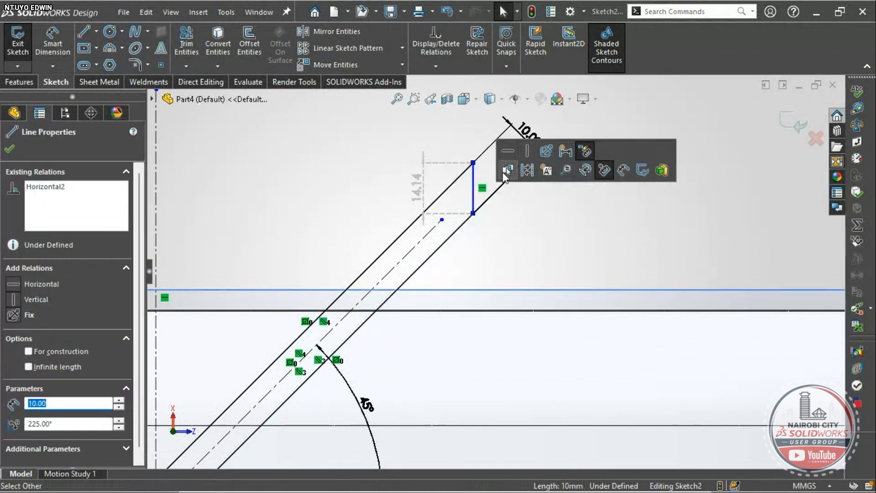
pyautogui.moveTo(506, 177)
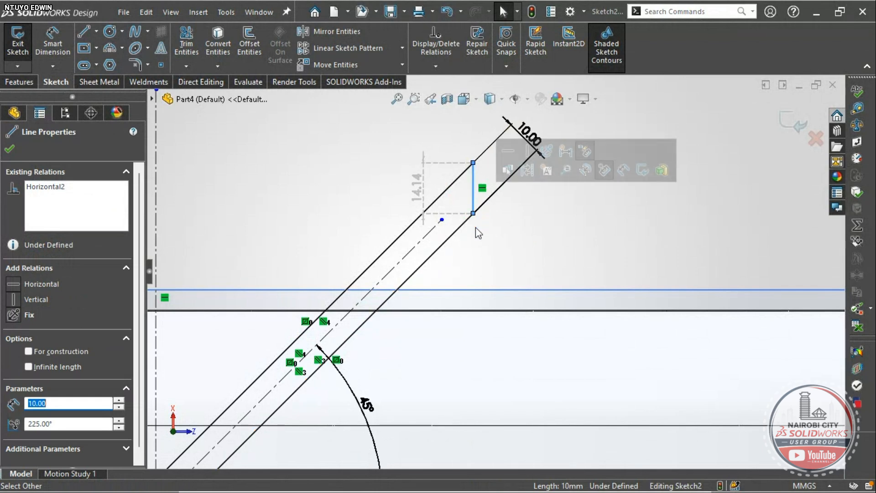
pyautogui.click(505, 231)
# - Undo the horizontal relation and make the slot-end line vertical instead
pyautogui.hotkey('ctrl', 'z')
pyautogui.hotkey('ctrl', 'z')
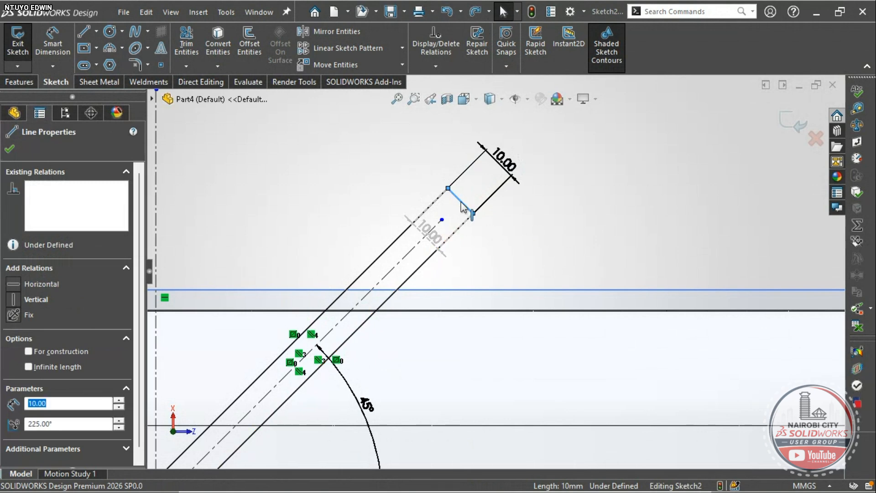
pyautogui.click(521, 146)
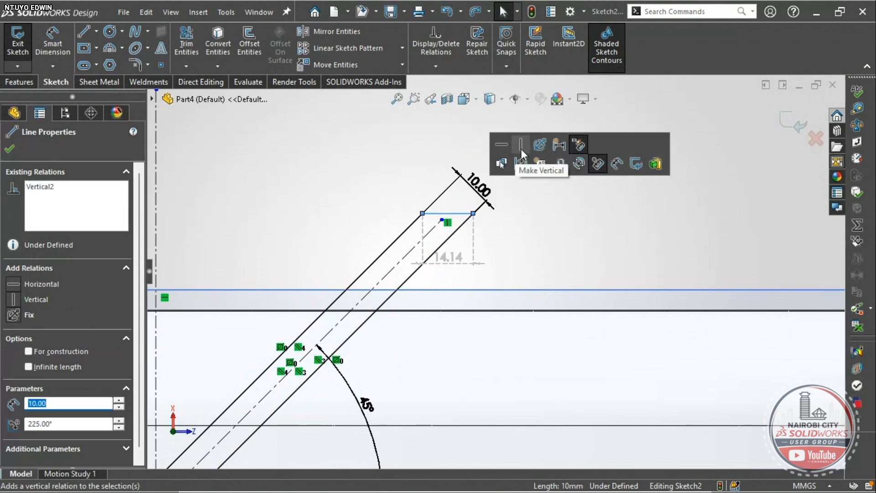
pyautogui.click(517, 248)
pyautogui.scroll(-4, 441, 260)
pyautogui.scroll(5, 441, 258)
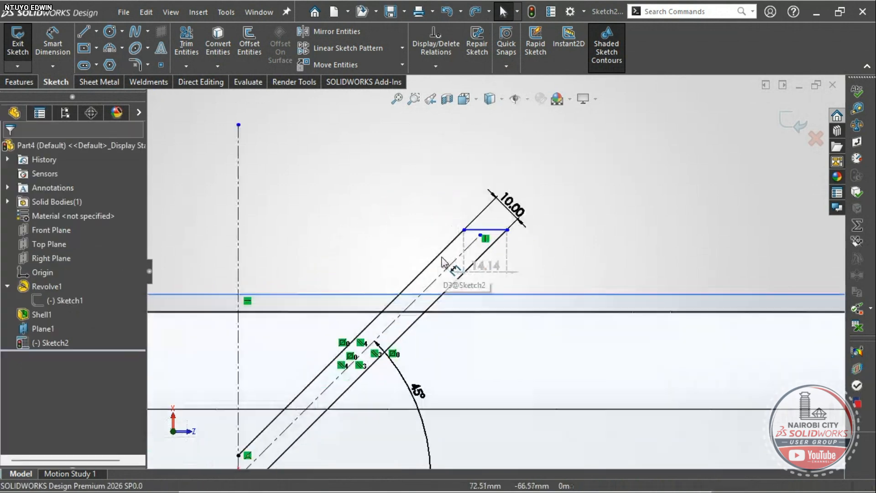
# - Start Smart Dimension on the slot's top end line
pyautogui.click(53, 44)
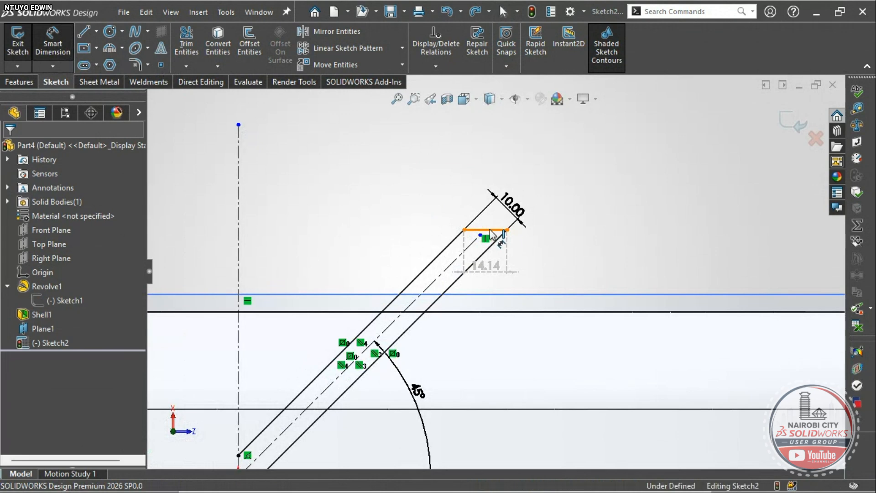
pyautogui.click(490, 230)
pyautogui.scroll(6, 485, 273)
pyautogui.scroll(-4, 482, 312)
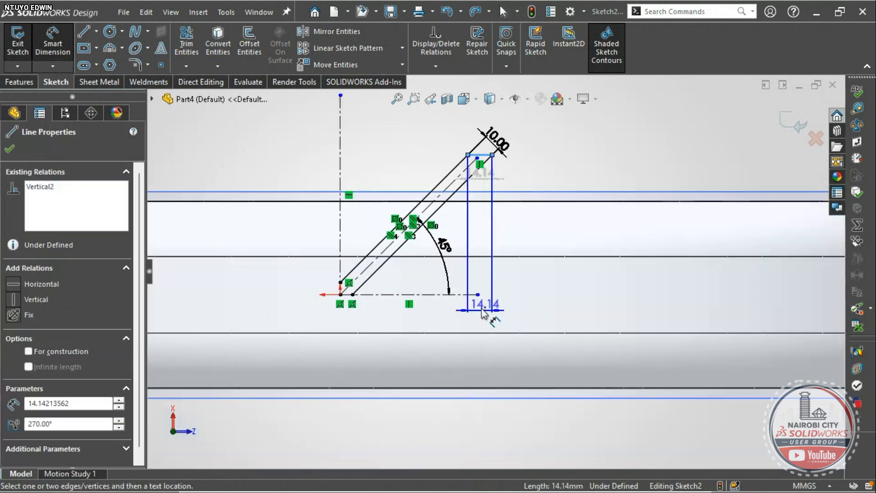
# - Dimension the slot's top end 114 mm above the lower edge
pyautogui.click(461, 296)
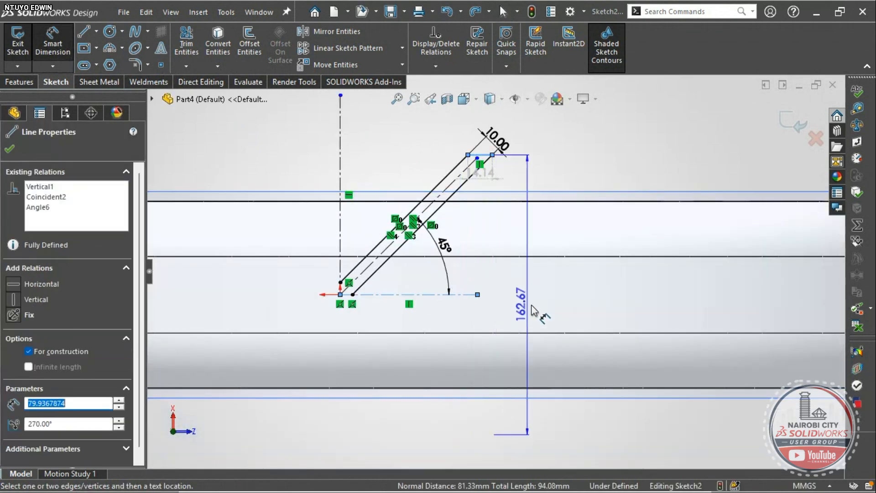
pyautogui.click(541, 307)
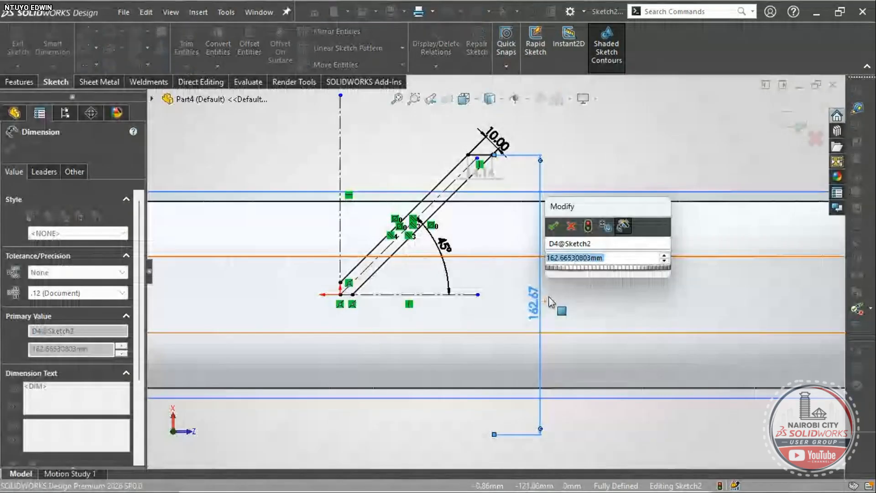
pyautogui.write('114')
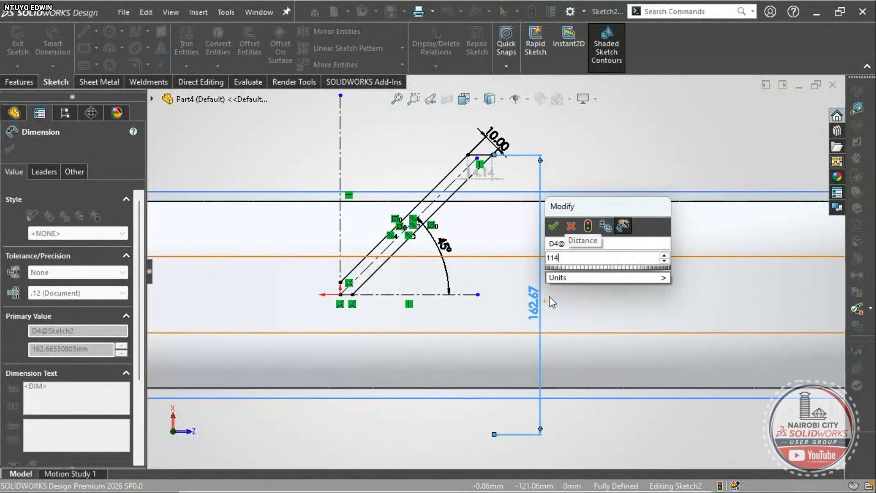
pyautogui.press('Return')
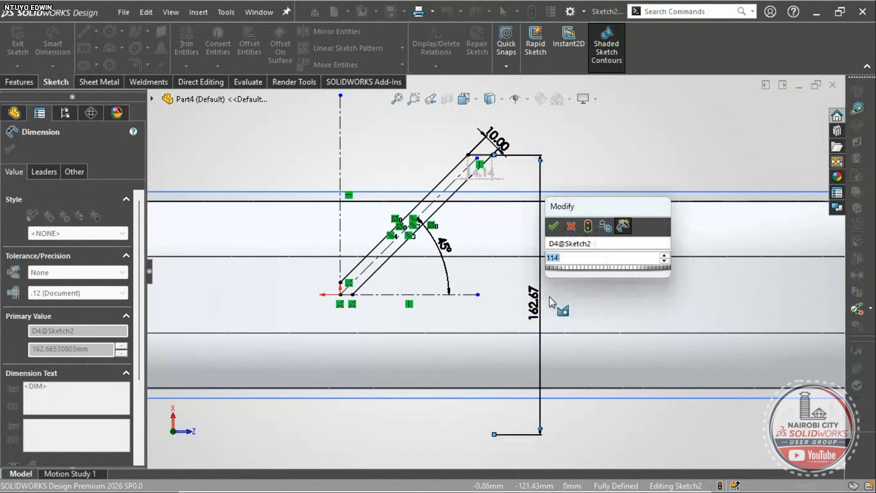
pyautogui.press('Return')
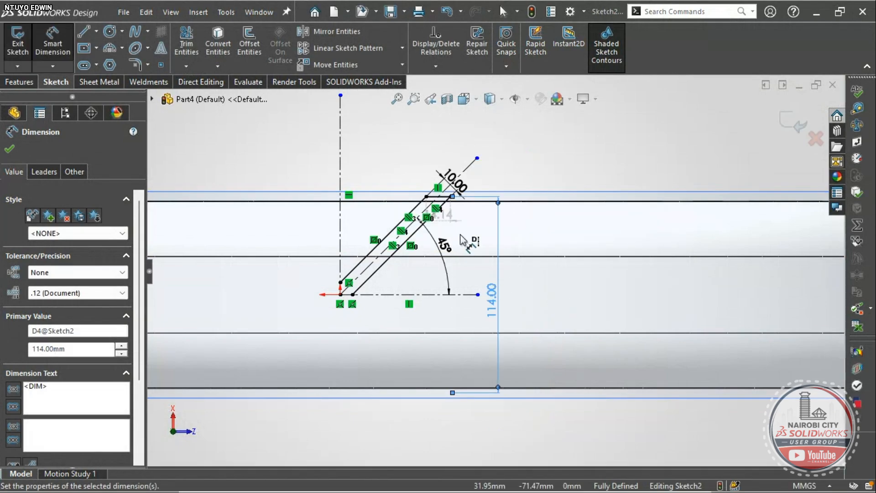
pyautogui.scroll(-5, 461, 228)
pyautogui.scroll(4, 460, 217)
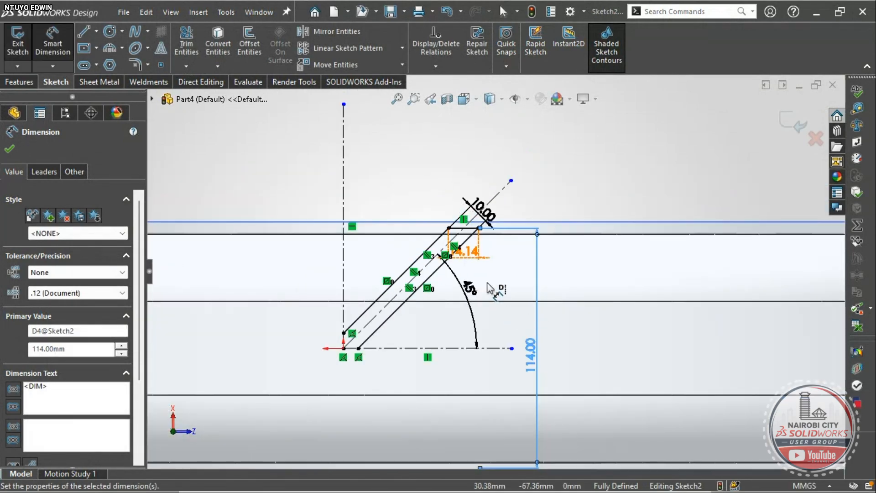
pyautogui.scroll(4, 493, 289)
pyautogui.scroll(-5, 502, 274)
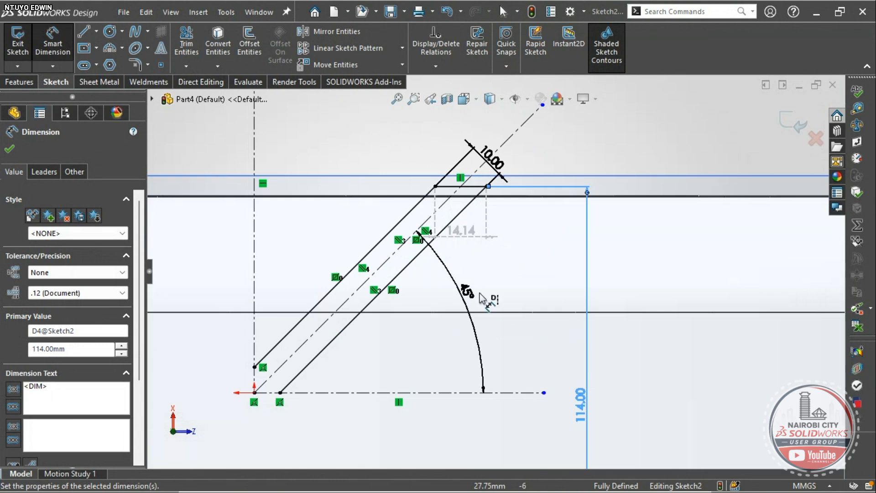
pyautogui.scroll(3, 480, 298)
pyautogui.scroll(-5, 480, 297)
pyautogui.scroll(1, 482, 295)
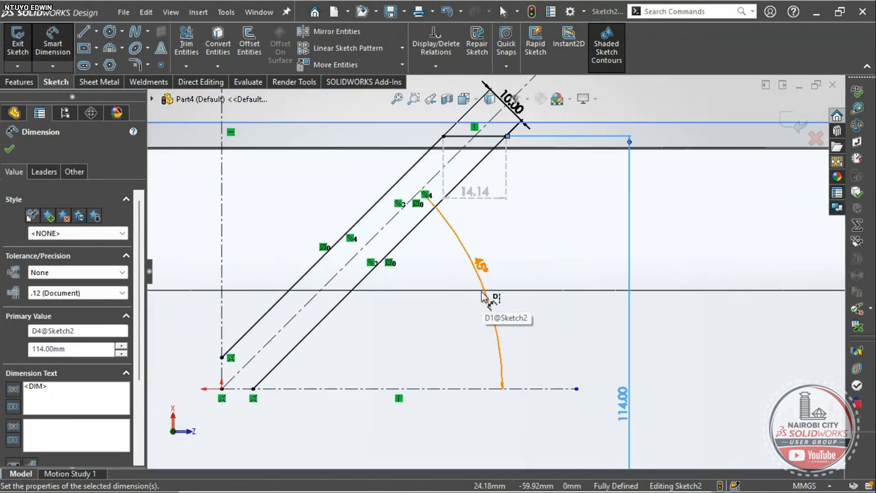
pyautogui.scroll(4, 481, 298)
pyautogui.scroll(-2, 433, 296)
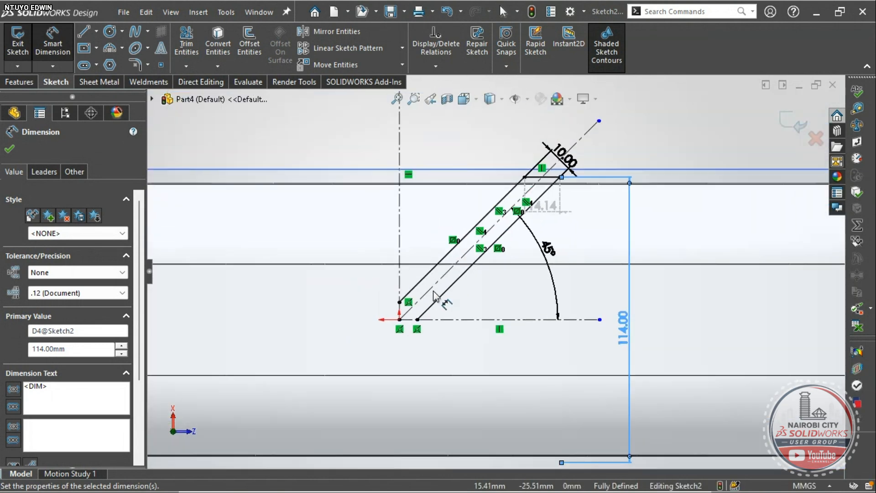
pyautogui.scroll(-3, 525, 191)
pyautogui.scroll(-1, 575, 196)
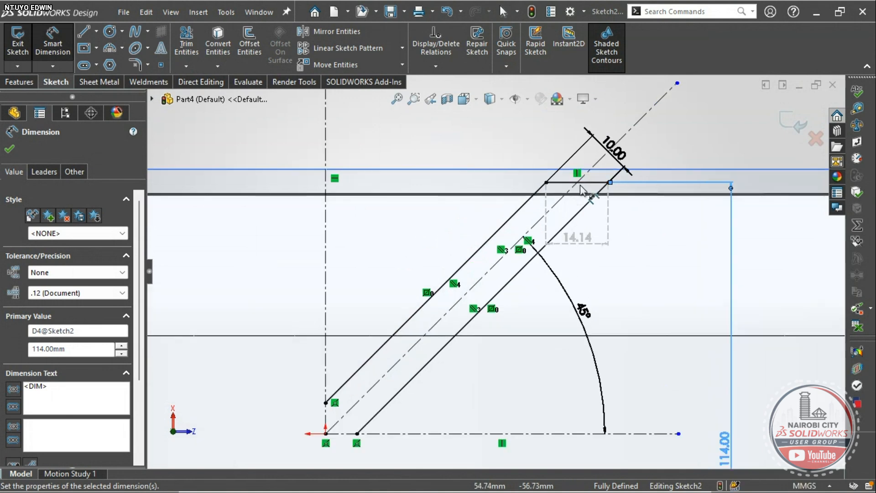
# - Clear the selection and launch Mirror Entities
pyautogui.click(677, 84)
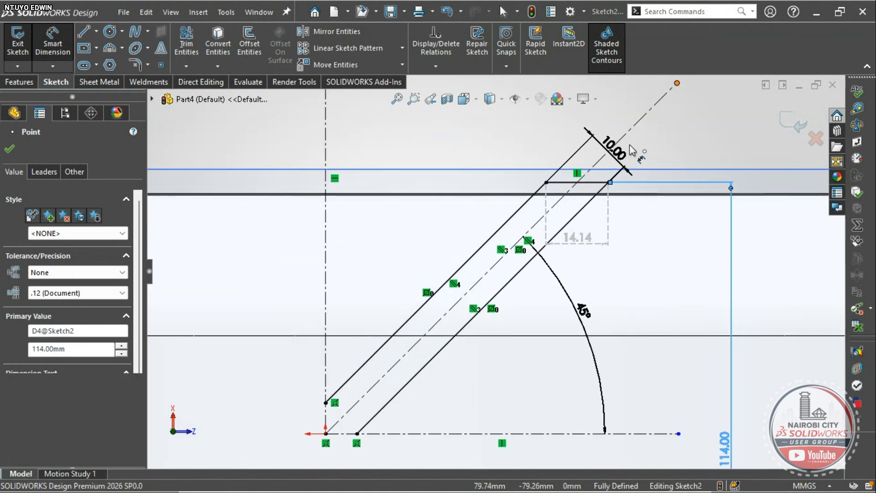
pyautogui.press('Escape')
pyautogui.scroll(4, 528, 273)
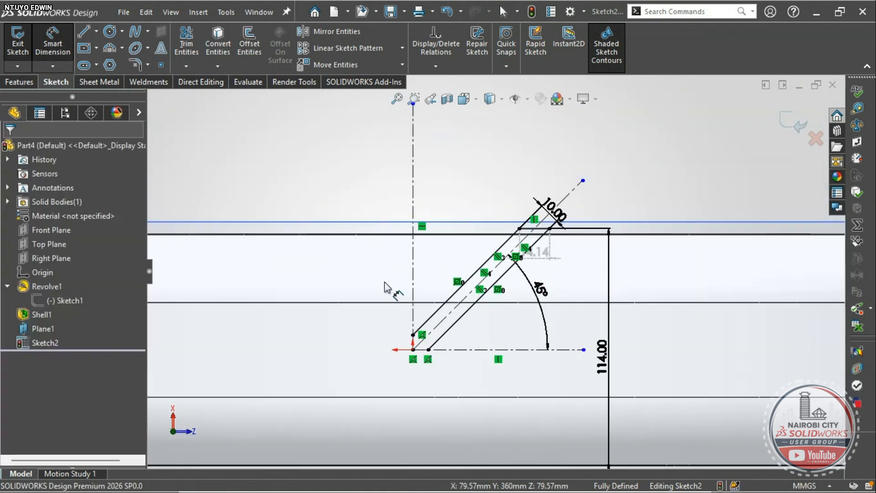
pyautogui.scroll(3, 358, 285)
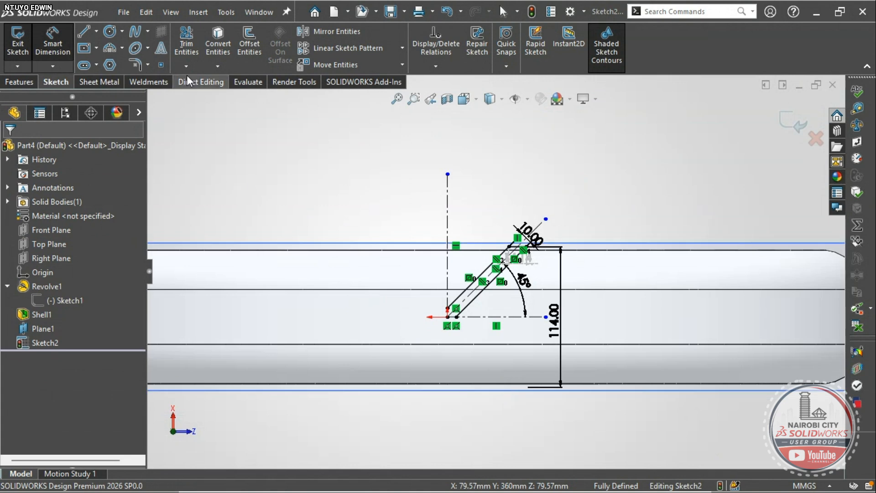
pyautogui.click(321, 31)
# - Mirror the slot's top, right and left lines about the vertical centreline
pyautogui.scroll(-5, 505, 302)
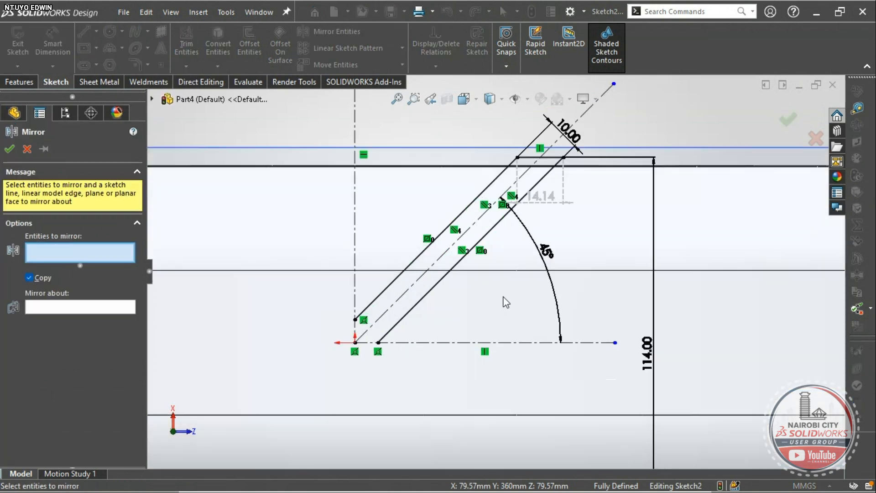
pyautogui.click(536, 158)
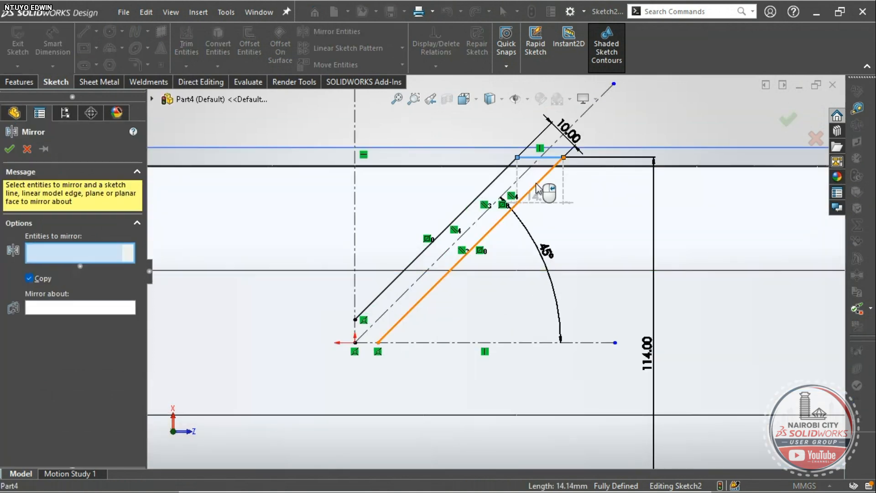
pyautogui.click(525, 189)
pyautogui.click(486, 188)
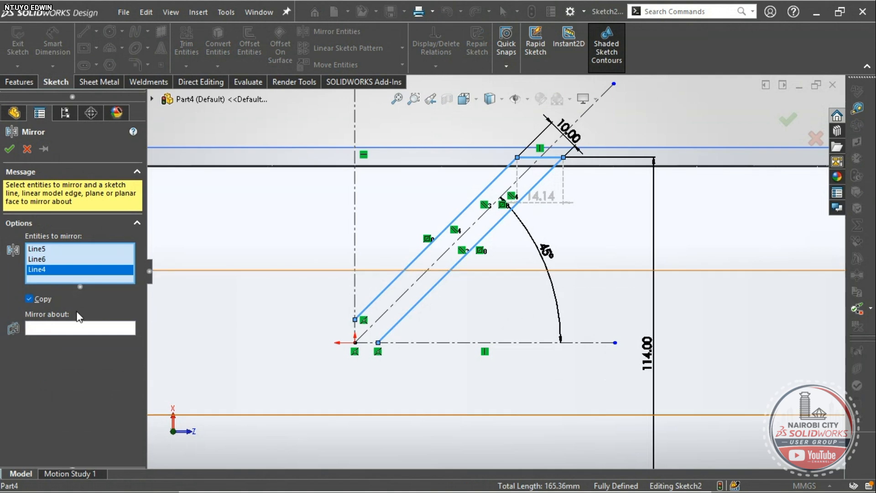
pyautogui.click(61, 328)
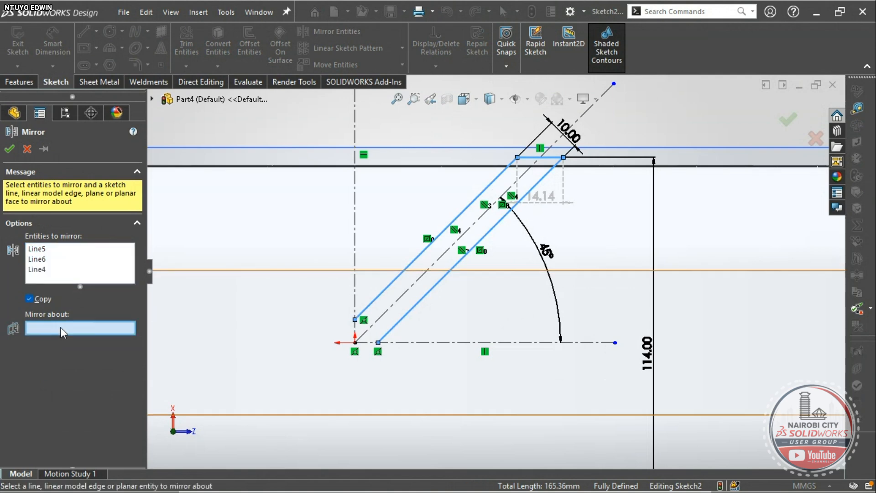
pyautogui.click(355, 230)
pyautogui.scroll(3, 422, 244)
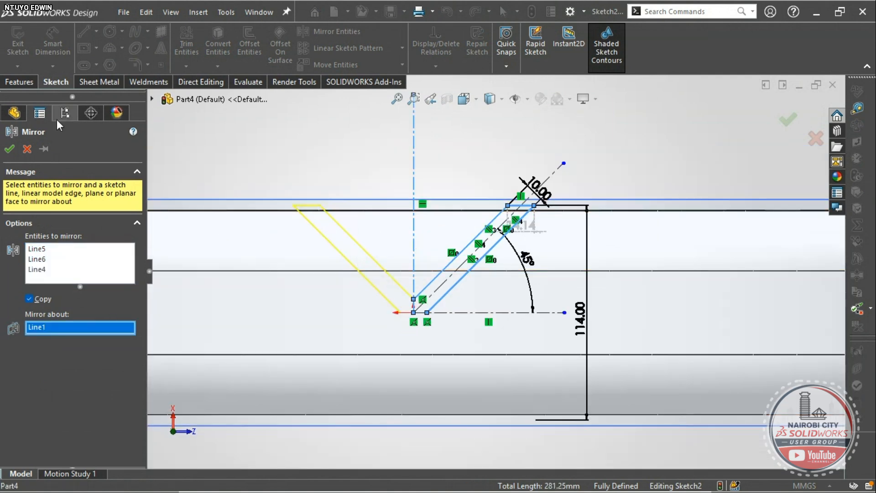
pyautogui.click(11, 150)
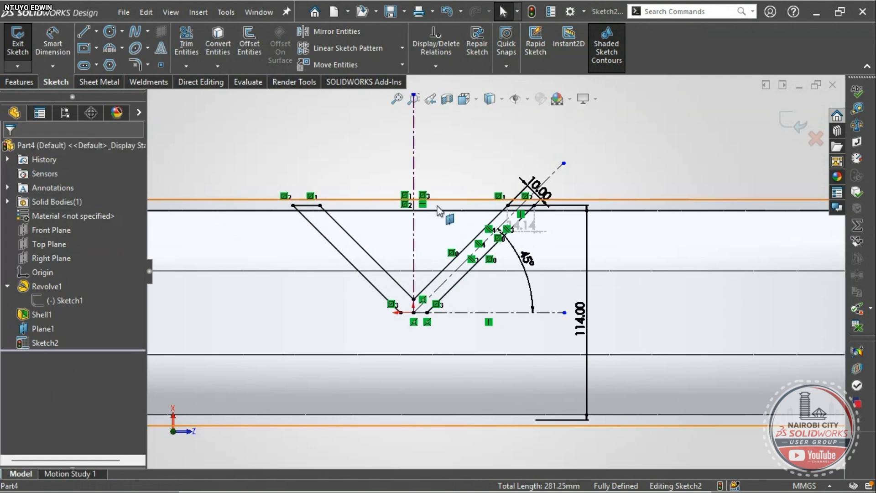
# - Mirror the six diagonal and top lines about the horizontal centreline to complete the X
pyautogui.moveTo(414, 173); pyautogui.dragTo(450, 155, button='right')
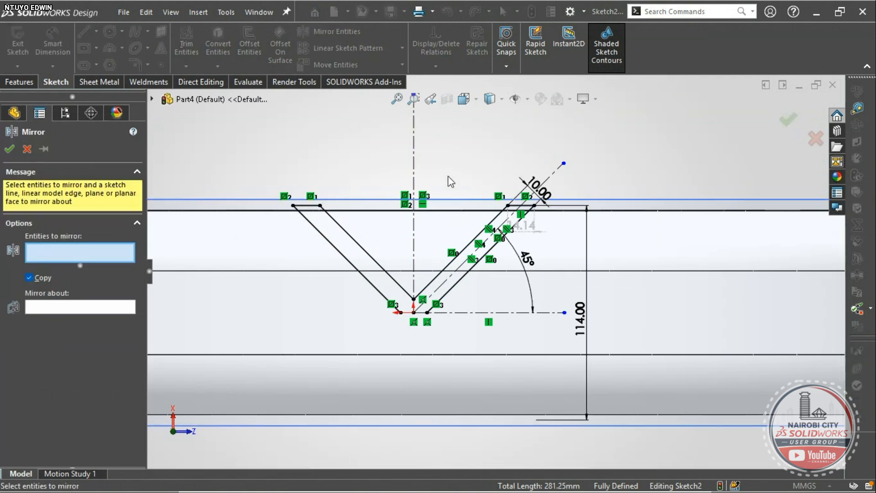
pyautogui.scroll(-2, 461, 293)
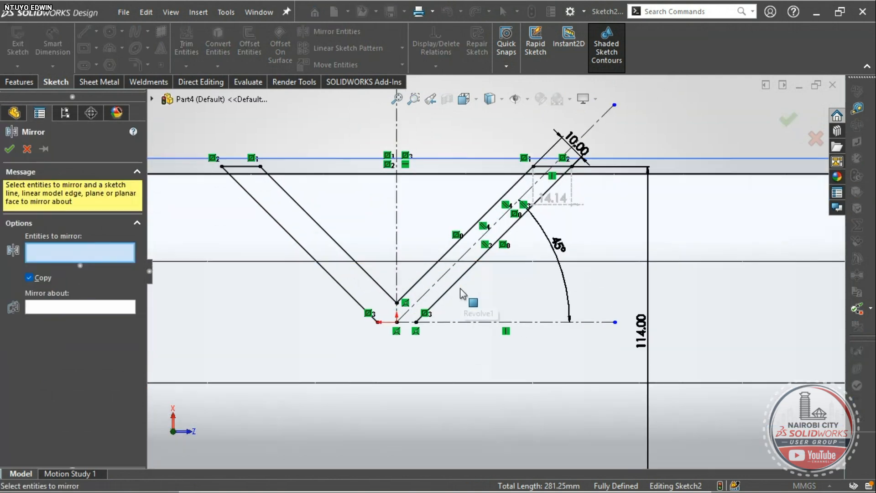
pyautogui.click(483, 260)
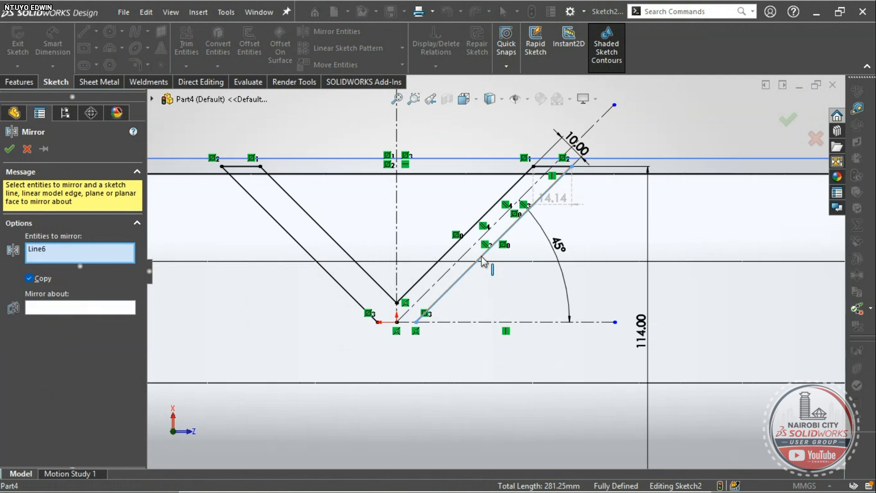
pyautogui.click(461, 237)
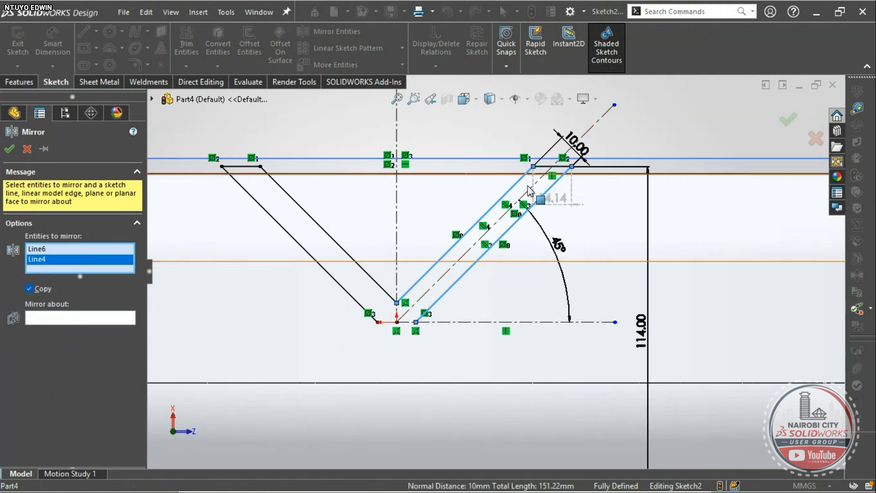
pyautogui.click(546, 174)
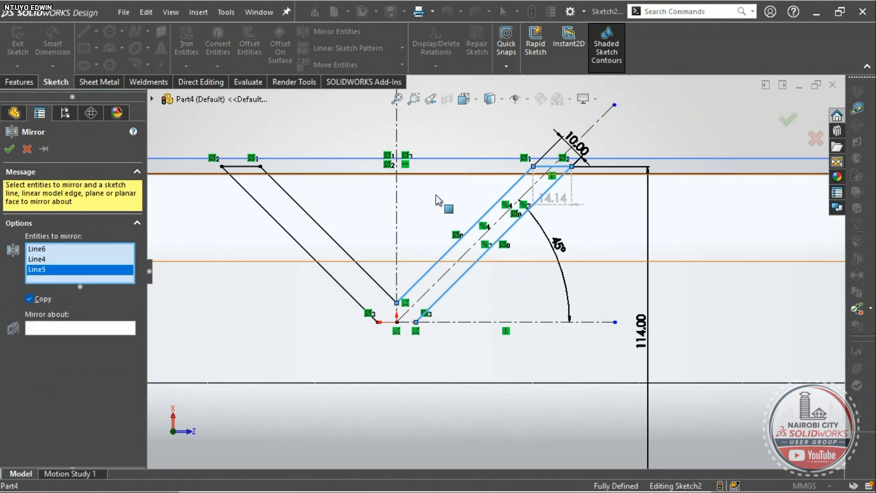
pyautogui.click(345, 252)
pyautogui.click(299, 244)
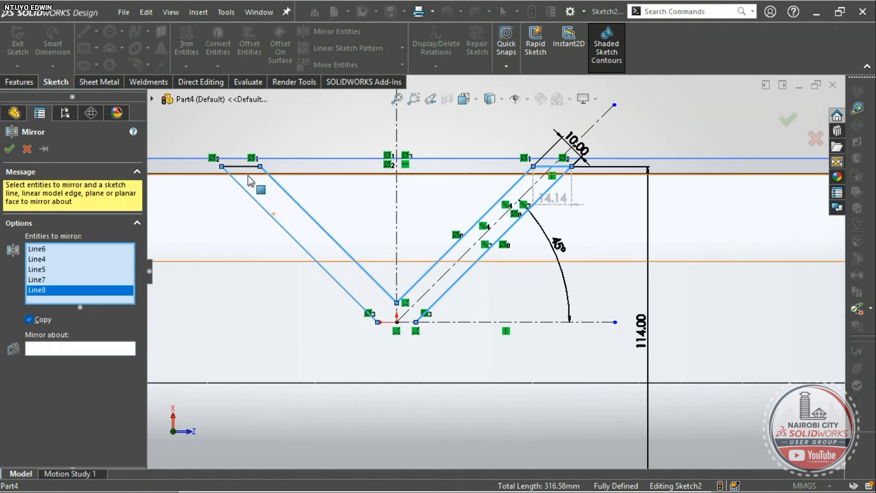
pyautogui.click(242, 167)
pyautogui.click(68, 358)
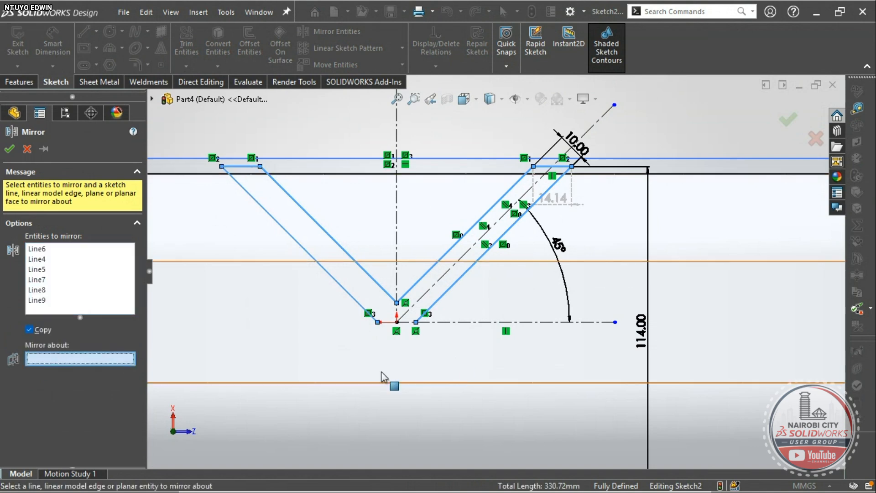
pyautogui.click(472, 322)
pyautogui.scroll(5, 481, 332)
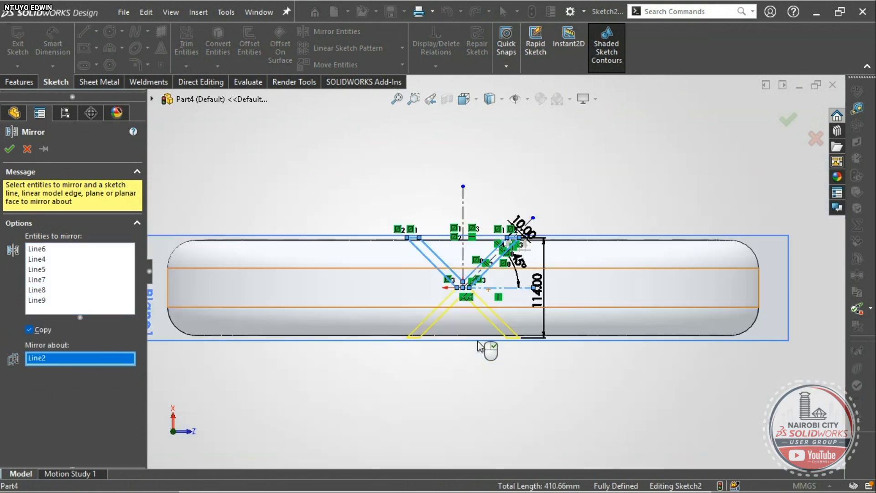
pyautogui.click(9, 149)
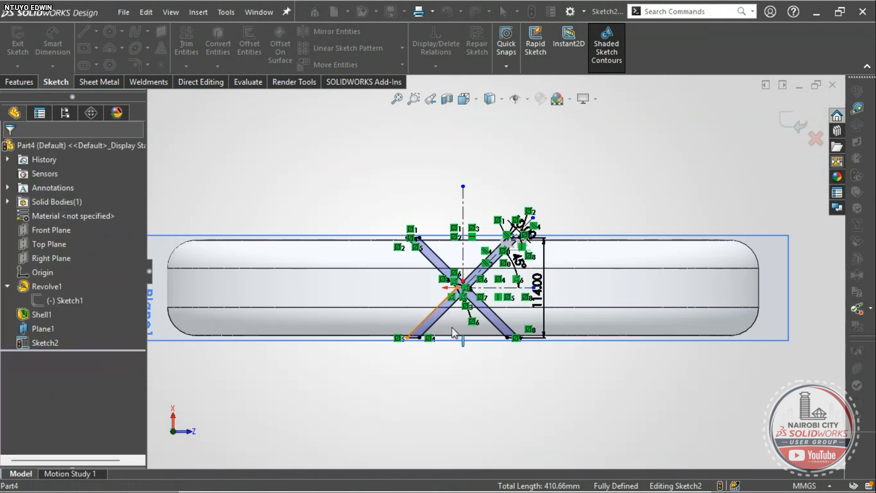
# - Exit Sketch2 and view the part in trimetric
pyautogui.scroll(4, 477, 301)
pyautogui.scroll(4, 459, 307)
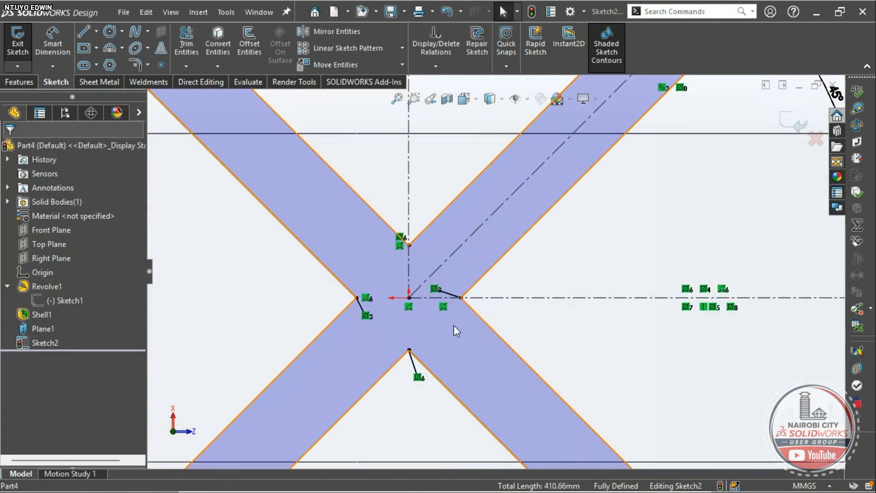
pyautogui.scroll(-3, 459, 307)
pyautogui.scroll(-3, 520, 347)
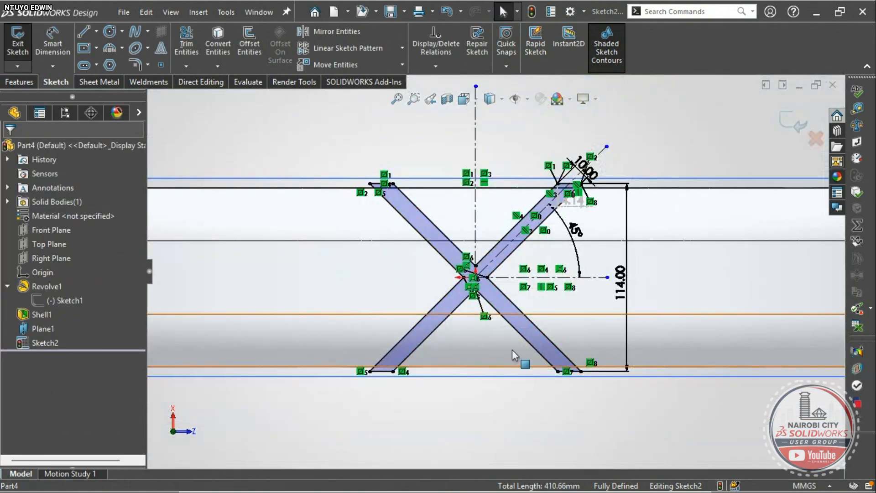
pyautogui.scroll(1, 492, 285)
pyautogui.scroll(3, 490, 290)
pyautogui.scroll(-6, 491, 289)
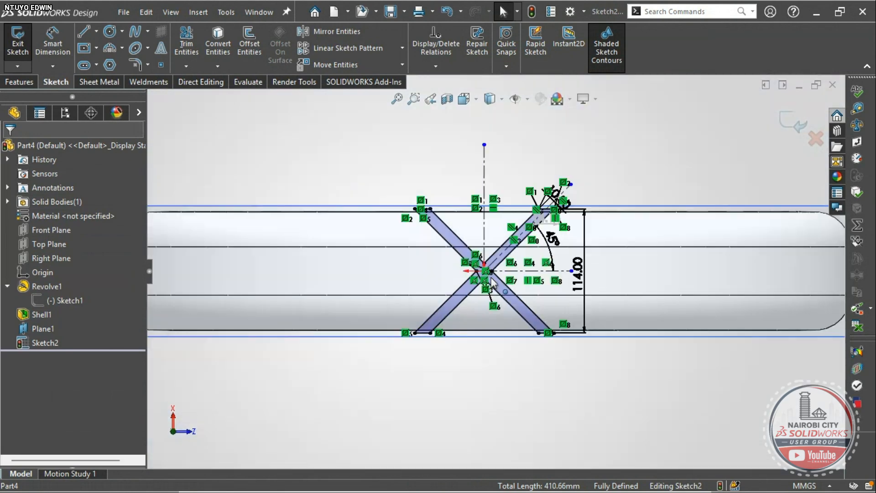
pyautogui.click(780, 126)
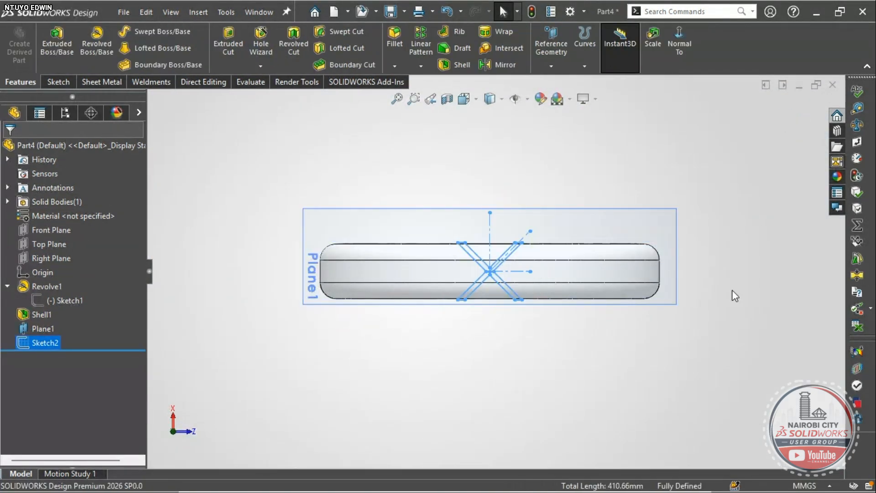
pyautogui.moveTo(732, 290); pyautogui.dragTo(757, 241, button='right')
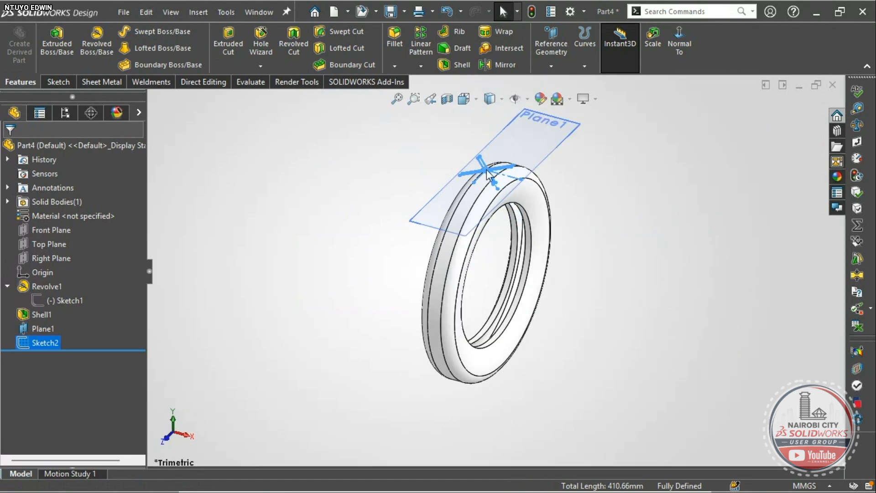
pyautogui.scroll(5, 523, 222)
pyautogui.scroll(4, 457, 237)
pyautogui.scroll(-6, 451, 250)
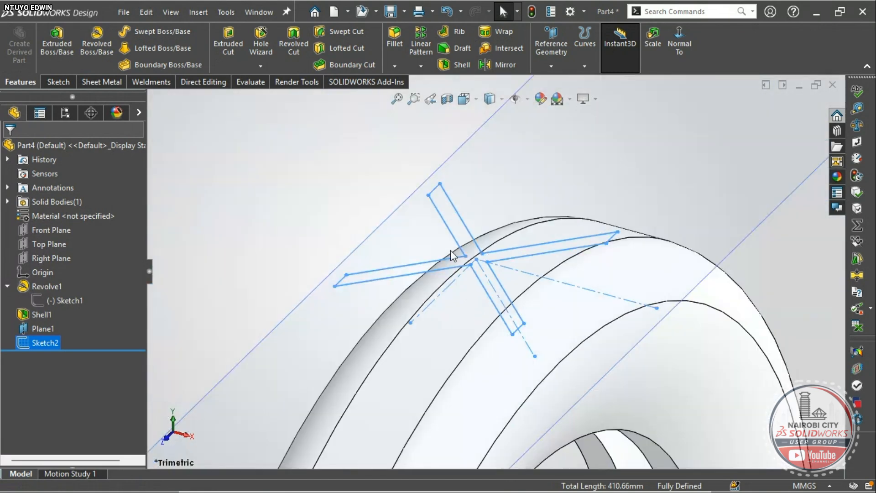
pyautogui.scroll(-3, 456, 264)
pyautogui.click(280, 180)
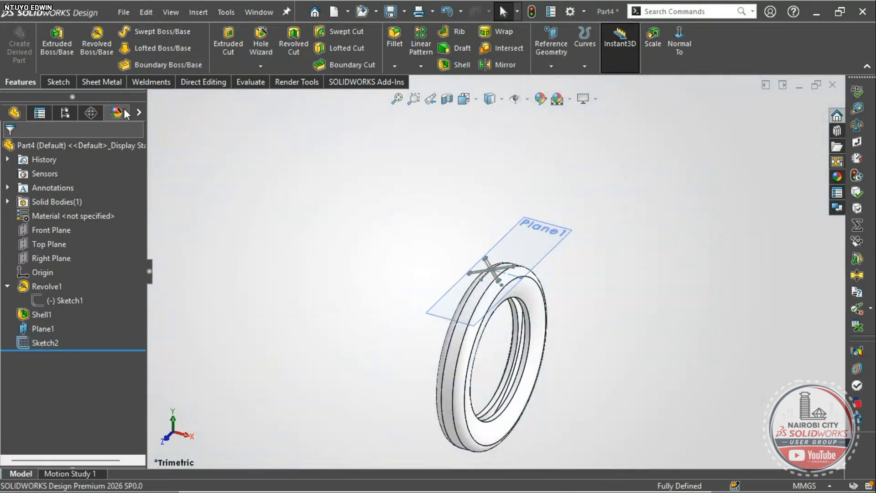
# - Start a Wrap feature and choose Sketch2 from the flyout tree as its source
pyautogui.click(488, 33)
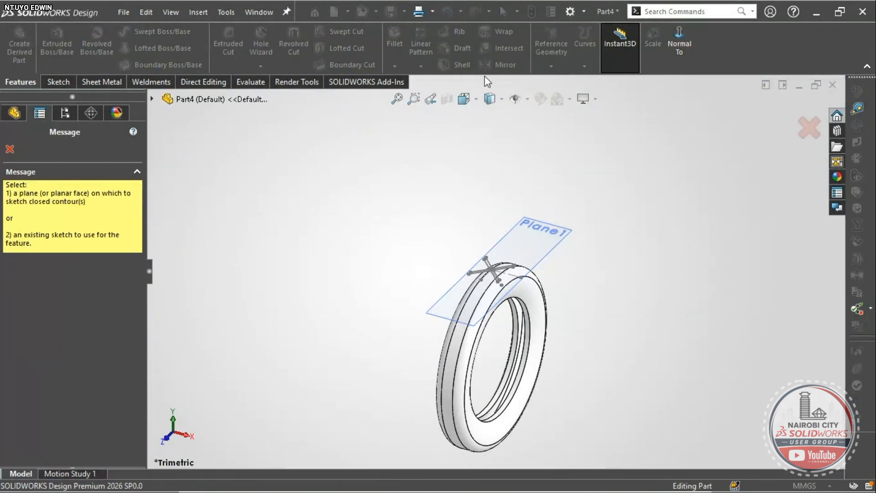
pyautogui.scroll(-4, 478, 258)
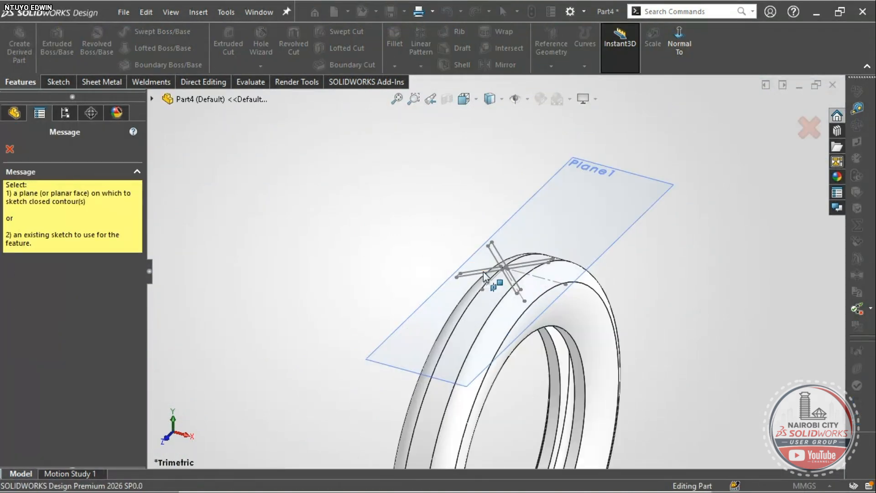
pyautogui.click(154, 99)
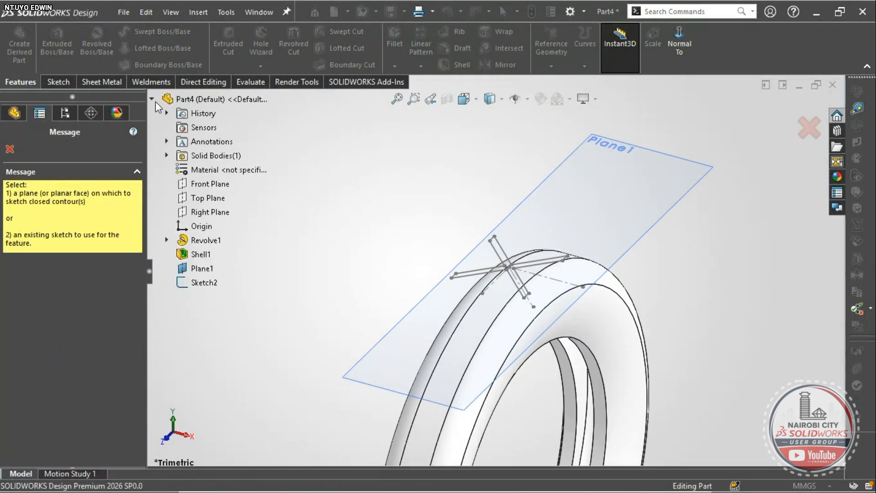
pyautogui.click(208, 283)
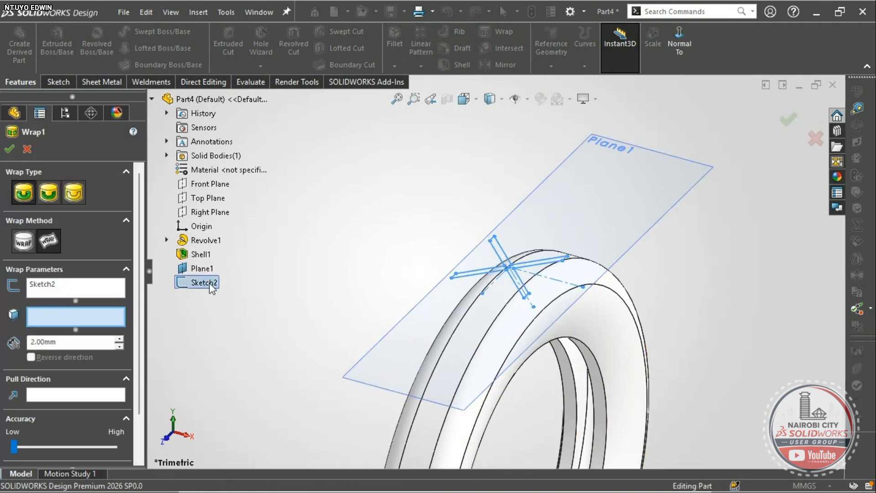
pyautogui.scroll(3, 554, 337)
pyautogui.scroll(-2, 555, 336)
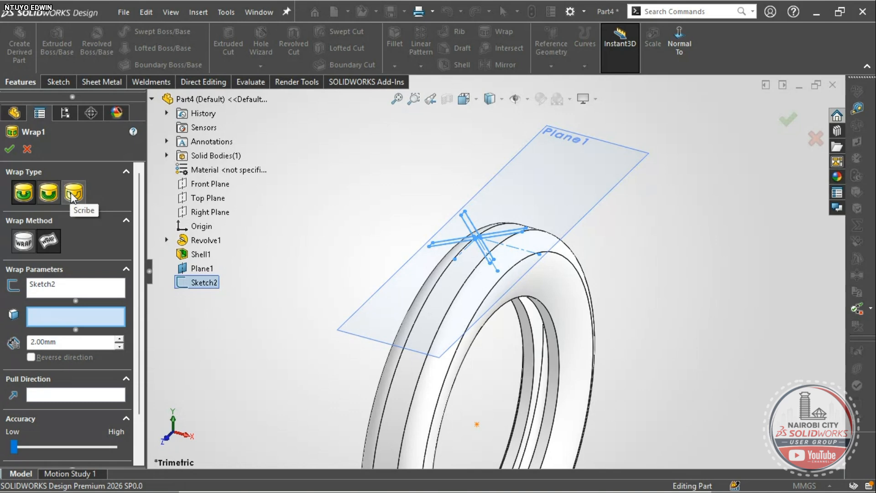
# - Make the wrap a cut and select the five outer tyre faces
pyautogui.click(49, 196)
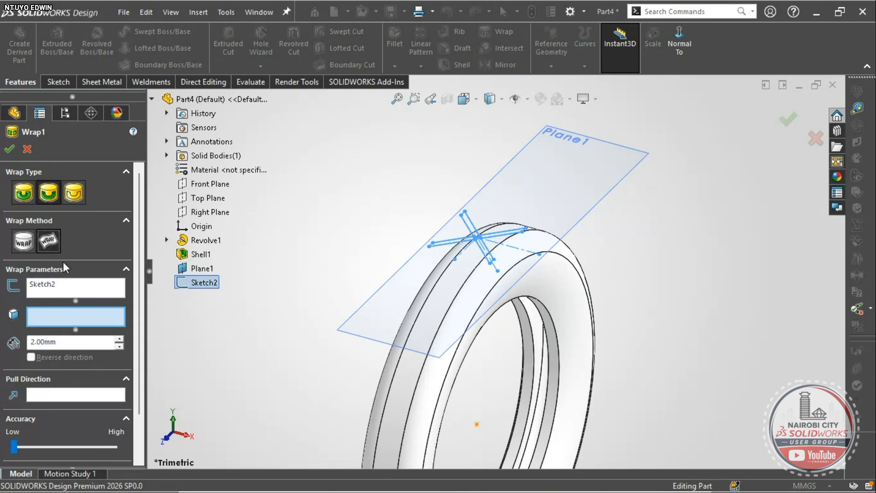
pyautogui.click(522, 282)
pyautogui.click(471, 271)
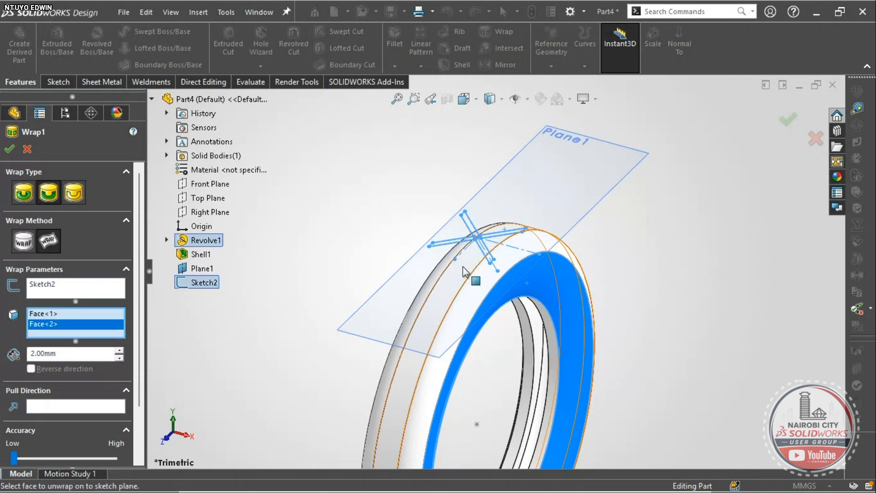
pyautogui.click(459, 290)
pyautogui.moveTo(459, 290); pyautogui.dragTo(497, 313, button='middle')
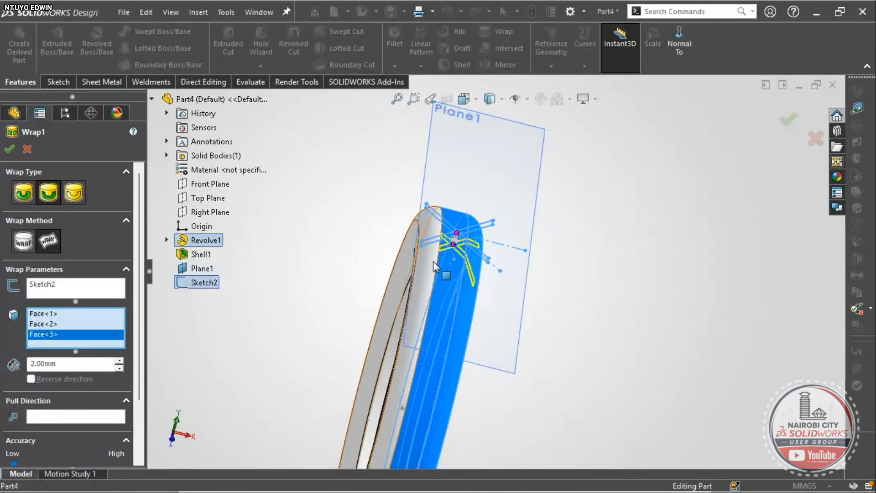
pyautogui.click(430, 261)
pyautogui.moveTo(430, 260); pyautogui.dragTo(397, 248, button='middle')
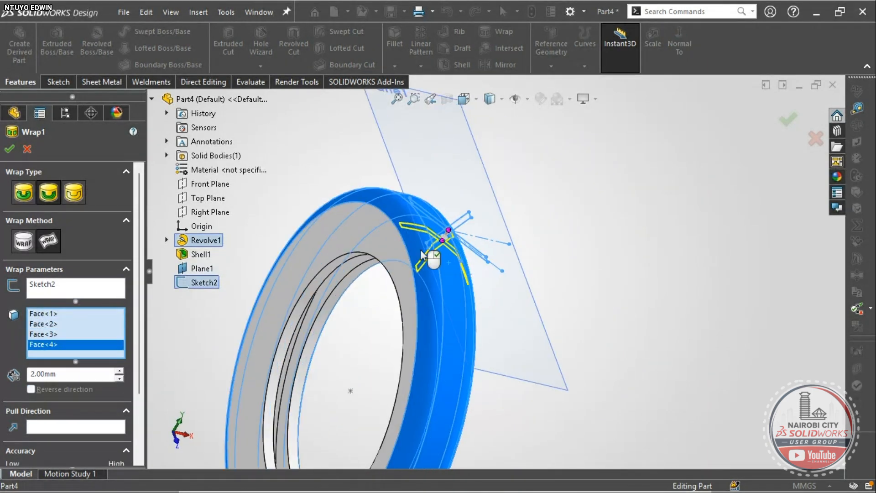
pyautogui.click(395, 254)
pyautogui.scroll(6, 410, 287)
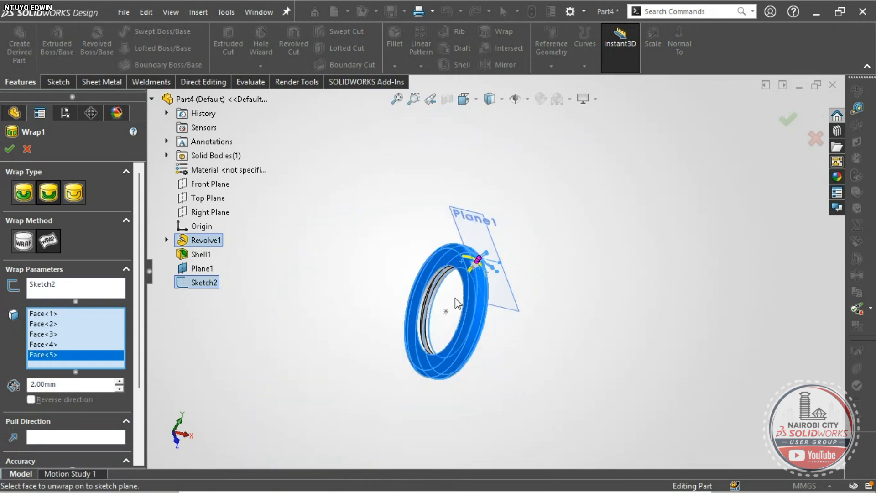
pyautogui.moveTo(455, 299)
pyautogui.mouseDown(button='middle')
pyautogui.moveTo(405, 233)
pyautogui.moveTo(428, 227)
pyautogui.moveTo(419, 216)
pyautogui.mouseUp(button='middle')
pyautogui.scroll(5, 424, 230)
pyautogui.scroll(-5, 474, 276)
pyautogui.scroll(3, 482, 251)
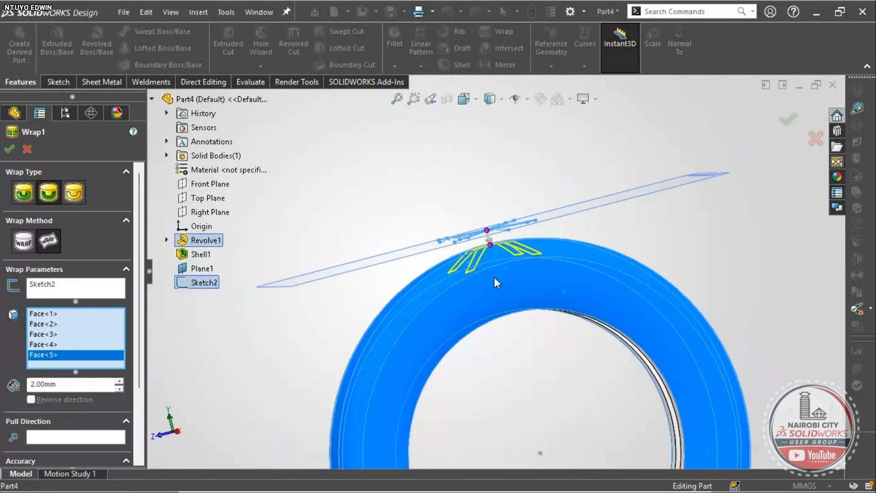
pyautogui.scroll(-3, 494, 276)
pyautogui.scroll(3, 501, 276)
pyautogui.scroll(-3, 502, 275)
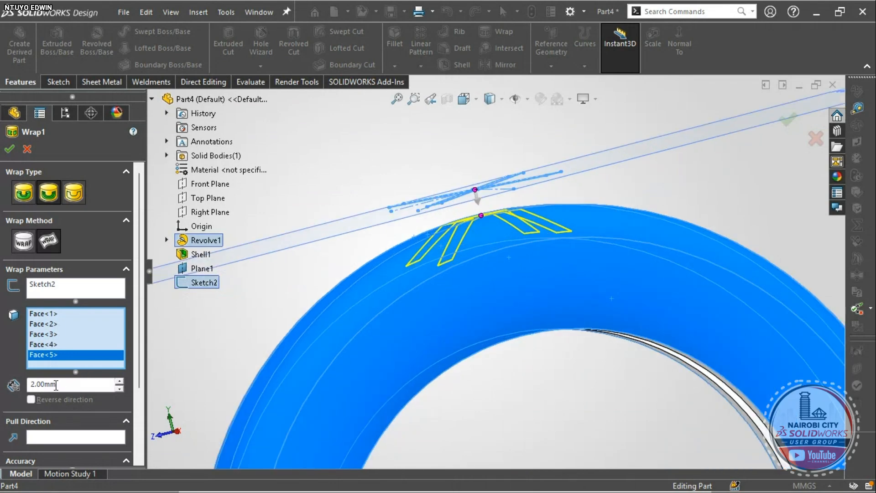
# - Set the wrap depth to 8.00 mm and apply Wrap1
pyautogui.moveTo(56, 385); pyautogui.dragTo(20, 381)
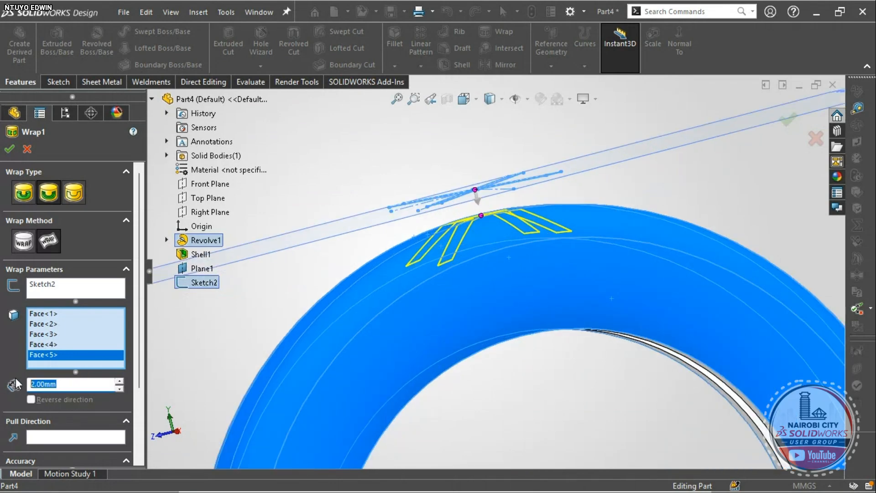
pyautogui.write('5')
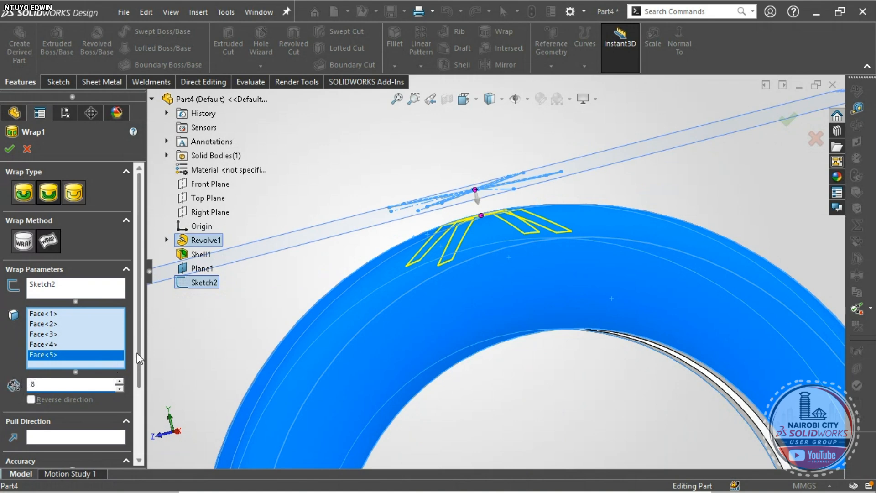
pyautogui.scroll(4, 279, 340)
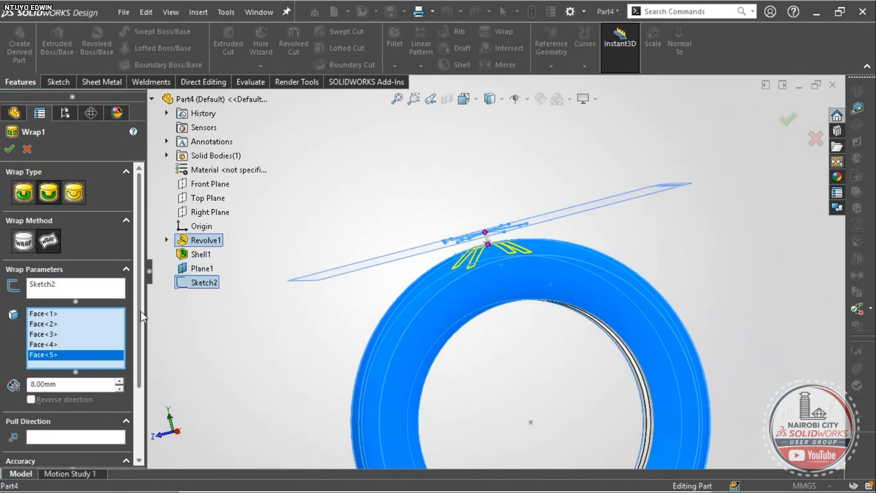
pyautogui.moveTo(140, 311); pyautogui.dragTo(141, 378)
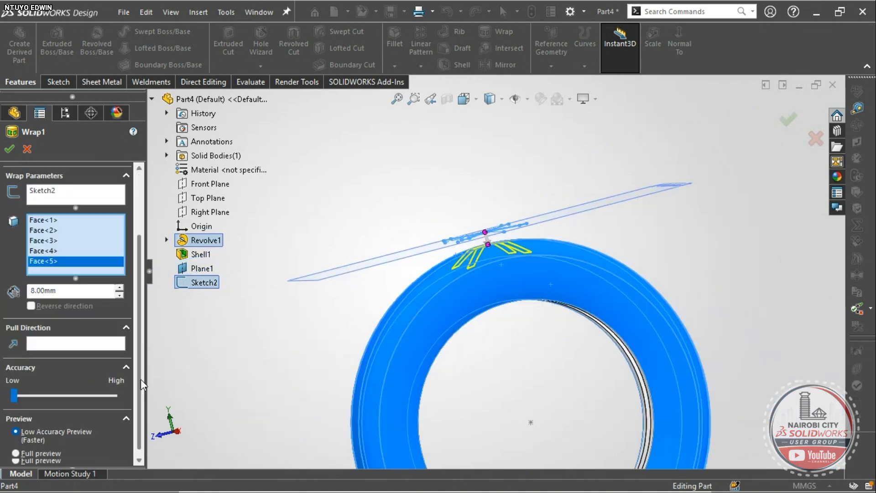
pyautogui.click(9, 149)
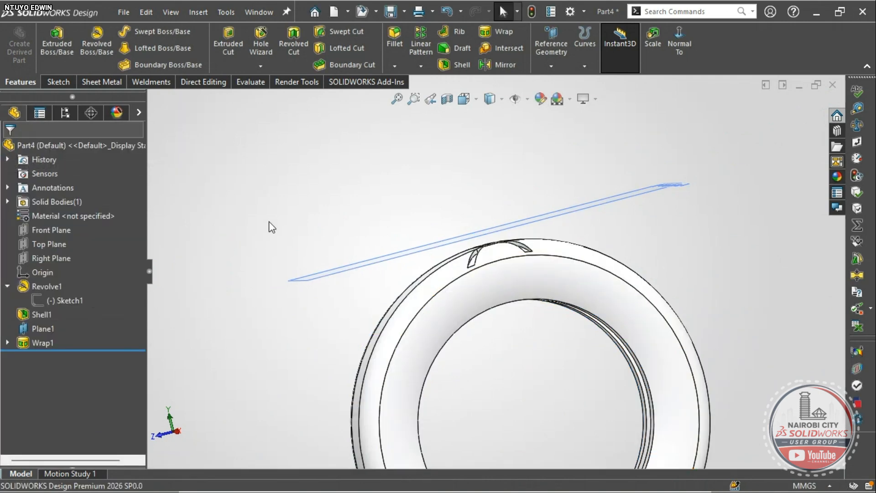
# - Hide Plane1 in the feature tree
pyautogui.moveTo(269, 222); pyautogui.dragTo(297, 181, button='right')
pyautogui.click(37, 326)
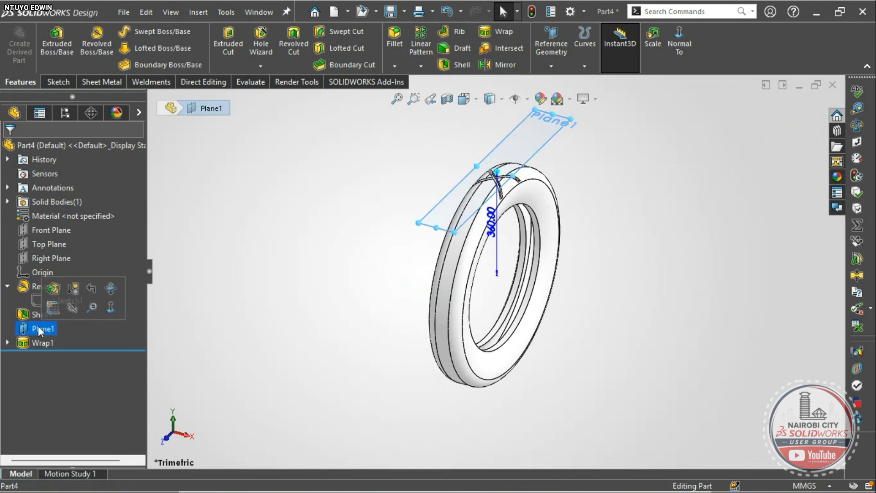
pyautogui.click(67, 308)
pyautogui.scroll(-5, 375, 242)
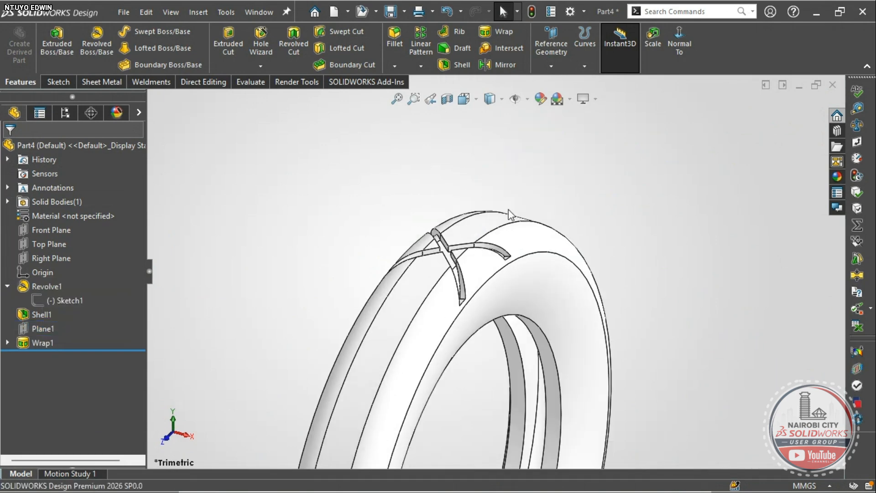
pyautogui.scroll(-3, 417, 325)
# - Inspect the wrapped X tread from several angles and show the pattern-type list
pyautogui.moveTo(418, 325); pyautogui.dragTo(454, 188, button='middle')
pyautogui.moveTo(507, 223); pyautogui.dragTo(475, 164, button='middle')
pyautogui.scroll(-10, 467, 269)
pyautogui.scroll(8, 468, 269)
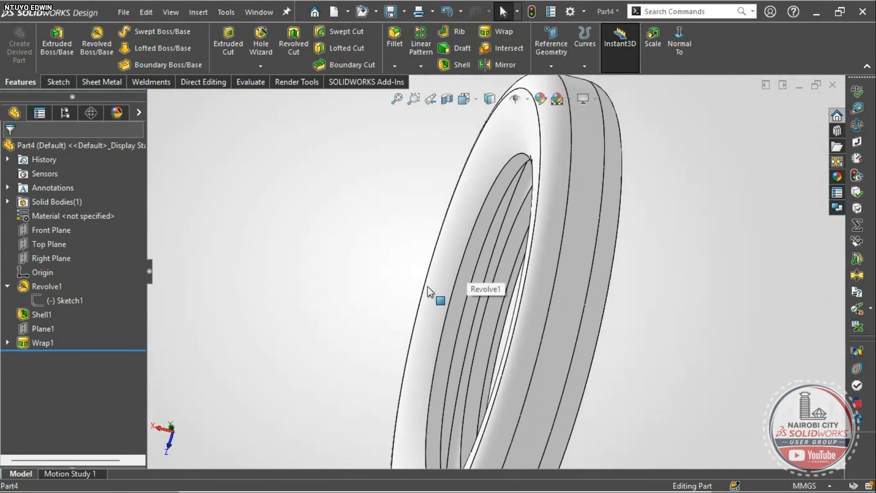
pyautogui.moveTo(362, 278); pyautogui.dragTo(385, 248, button='right')
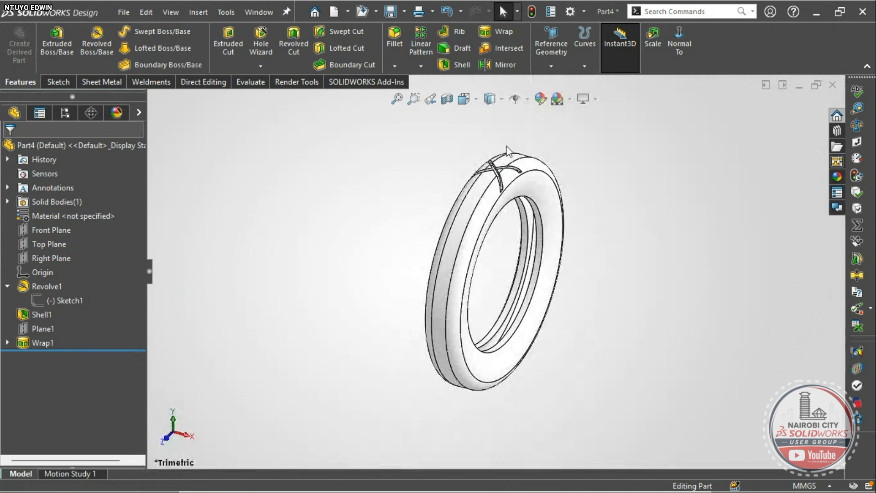
pyautogui.scroll(-3, 498, 195)
pyautogui.scroll(-2, 486, 192)
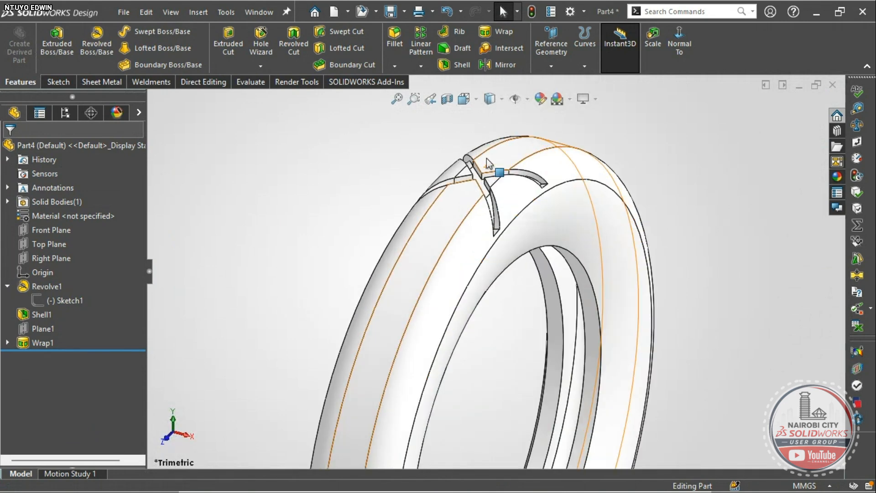
pyautogui.click(420, 66)
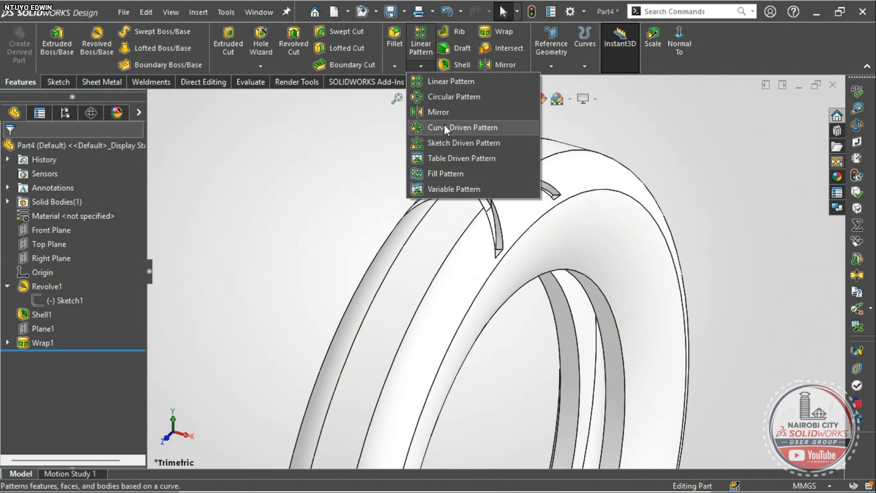
# - Circular-pattern Wrap1 with 36 instances about the tyre's circular edge
pyautogui.click(447, 99)
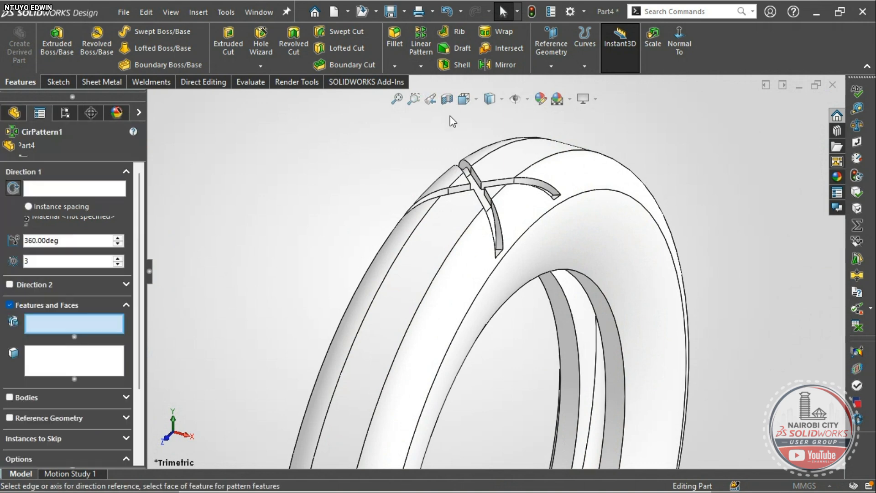
pyautogui.scroll(5, 465, 171)
pyautogui.scroll(-4, 527, 285)
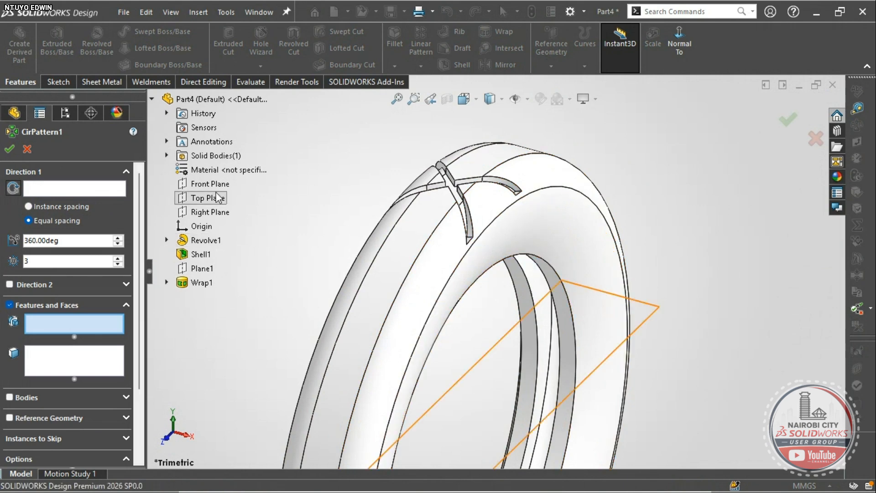
pyautogui.click(68, 189)
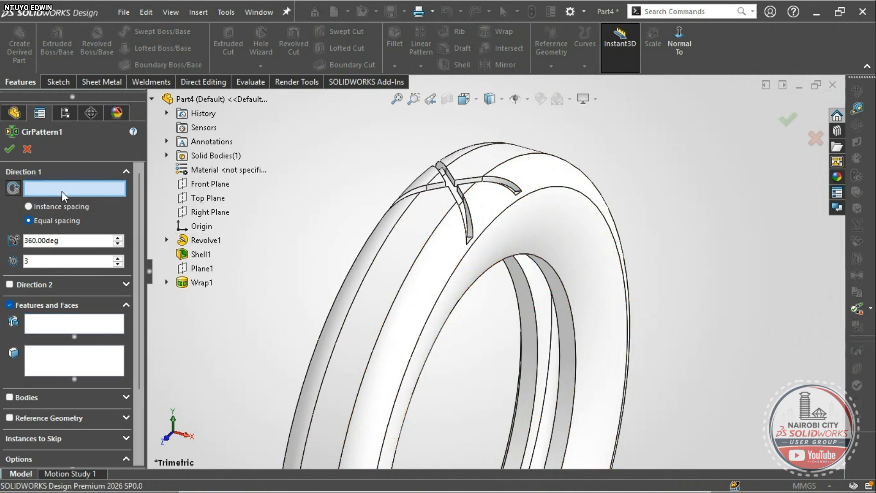
pyautogui.click(543, 194)
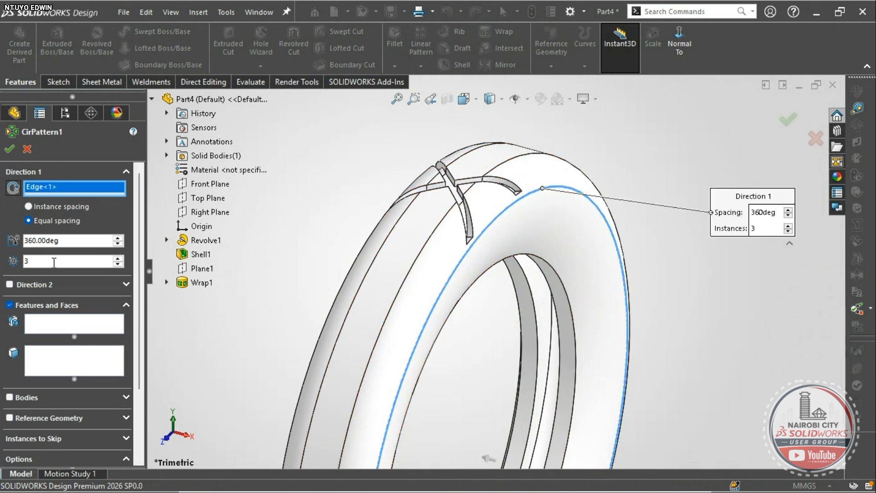
pyautogui.moveTo(35, 261); pyautogui.dragTo(18, 257)
pyautogui.write('36')
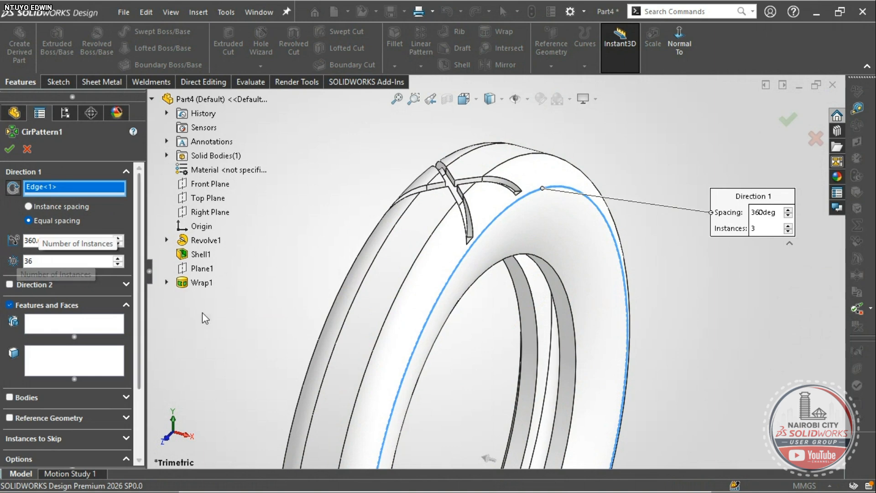
pyautogui.click(48, 324)
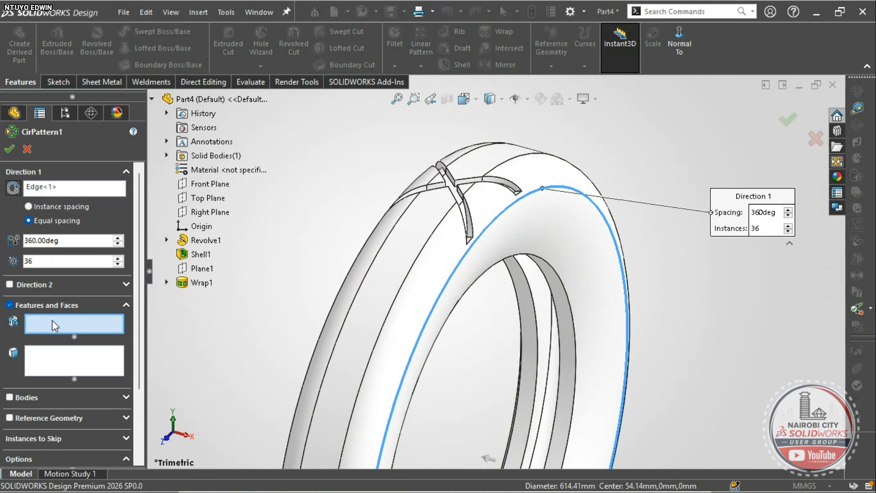
pyautogui.click(198, 285)
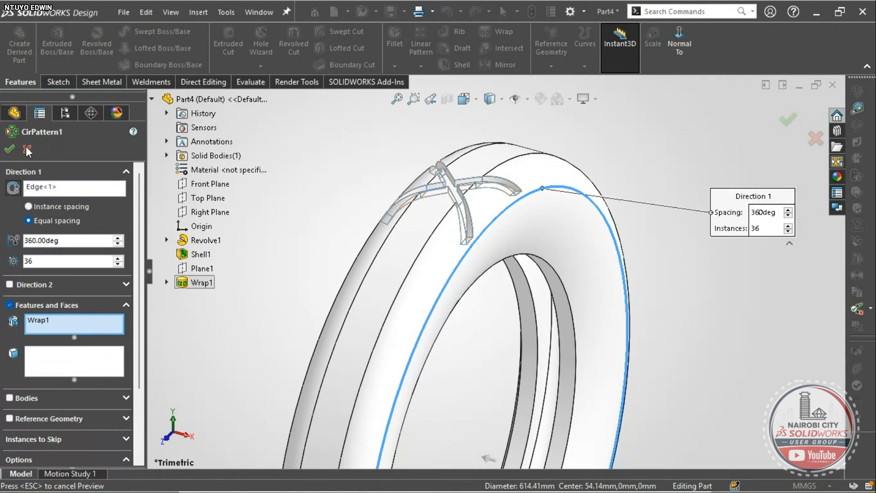
pyautogui.click(9, 148)
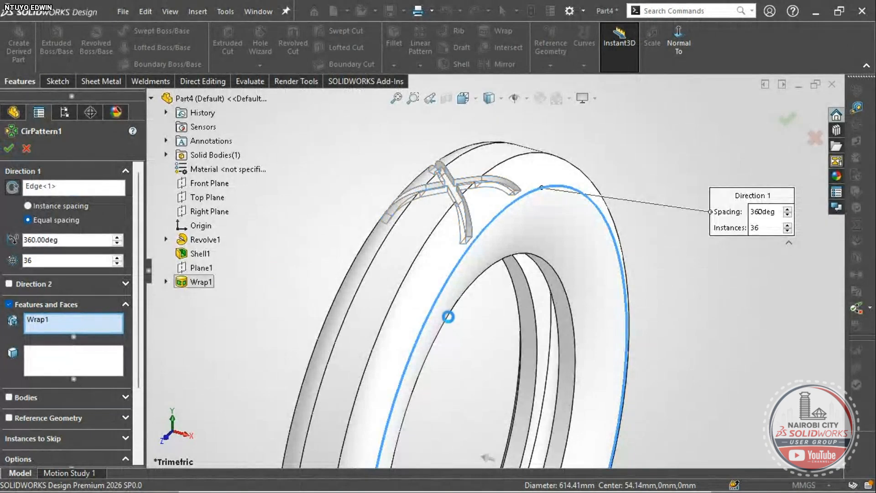
# - Zoom and orbit around the tyre to inspect the circular pattern preview on the tread
pyautogui.scroll(6, 478, 410)
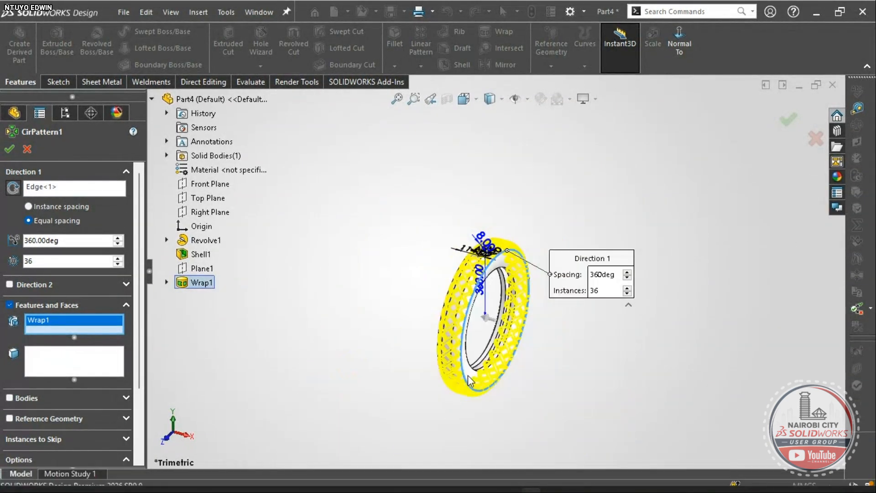
pyautogui.moveTo(490, 336); pyautogui.dragTo(482, 315, button='middle')
pyautogui.scroll(-5, 487, 302)
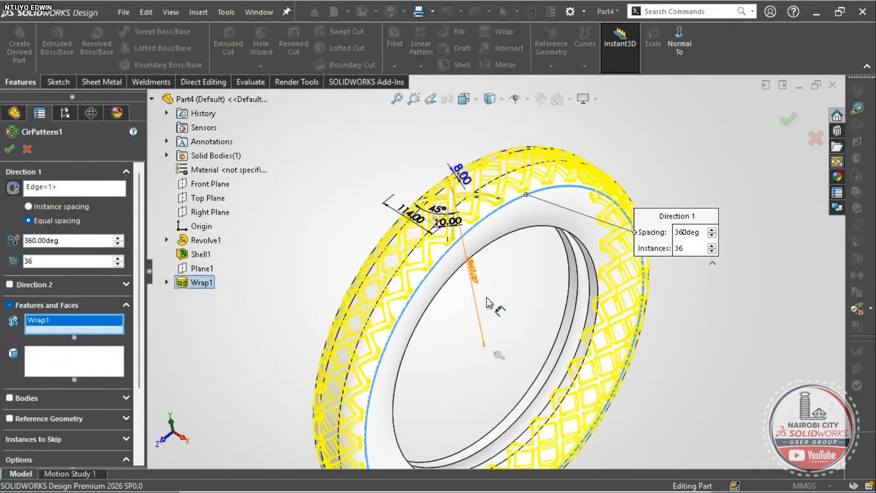
pyautogui.scroll(-4, 467, 240)
pyautogui.moveTo(467, 241); pyautogui.dragTo(450, 206, button='middle')
pyautogui.scroll(-6, 446, 260)
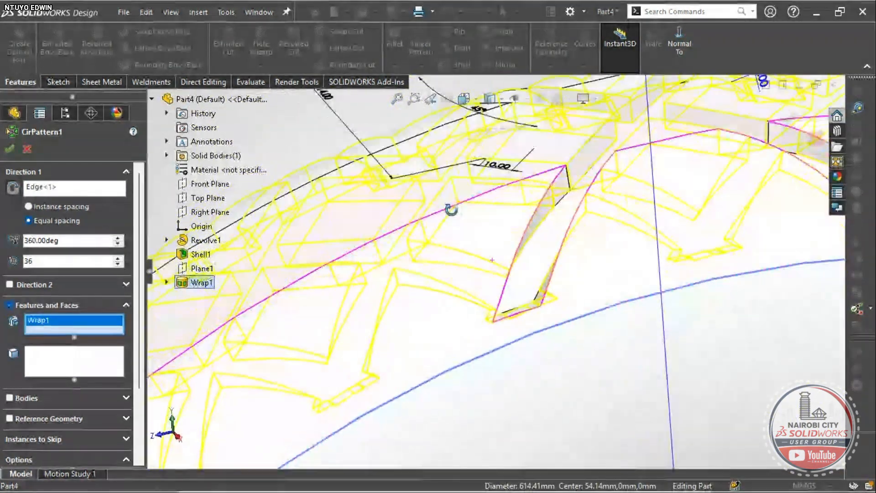
pyautogui.scroll(-4, 723, 254)
pyautogui.scroll(-3, 689, 264)
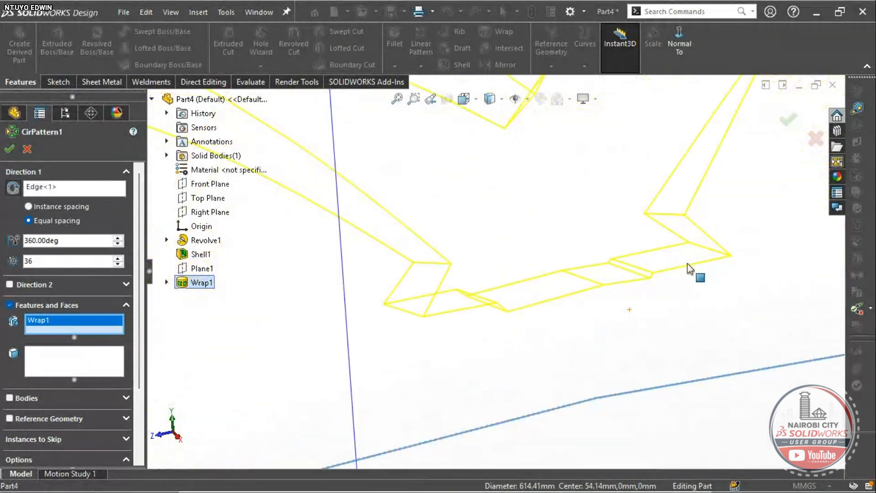
pyautogui.moveTo(687, 262); pyautogui.dragTo(648, 275, button='middle')
pyautogui.scroll(-3, 648, 274)
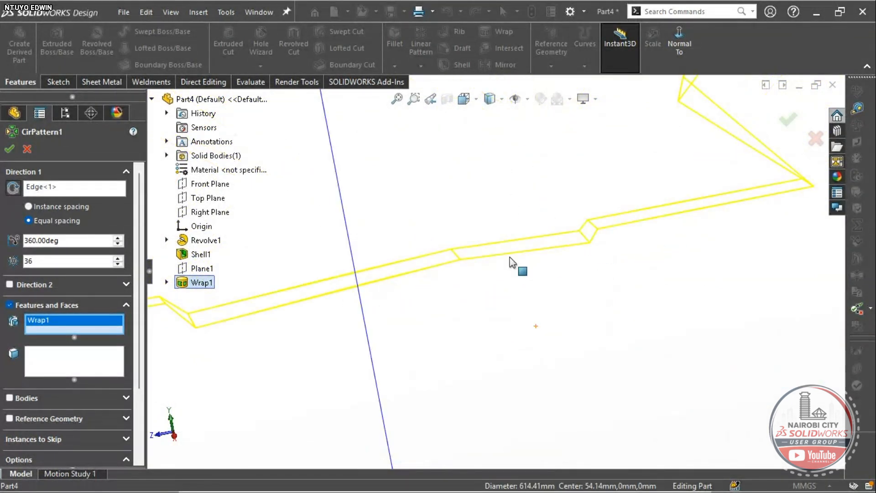
# - Change the pattern's instance count from 36 to 35 and confirm the circular pattern
pyautogui.click(66, 258)
pyautogui.press('BackSpace')
pyautogui.write('5')
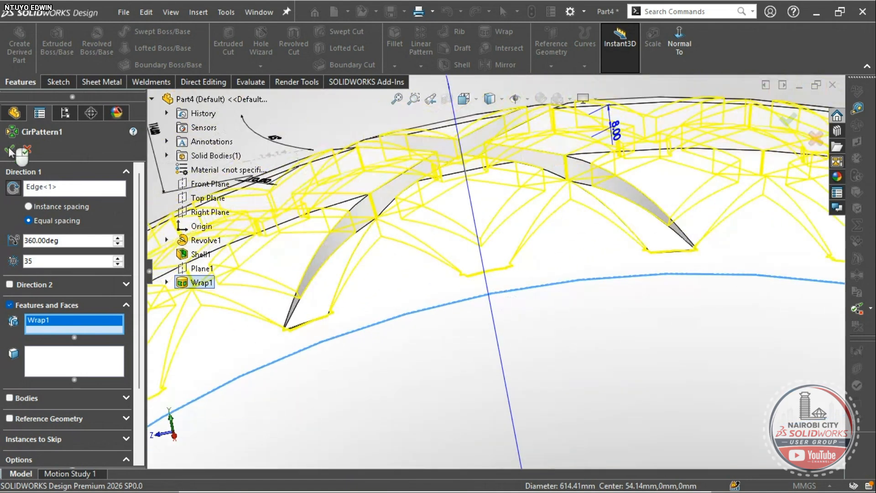
pyautogui.scroll(3, 433, 307)
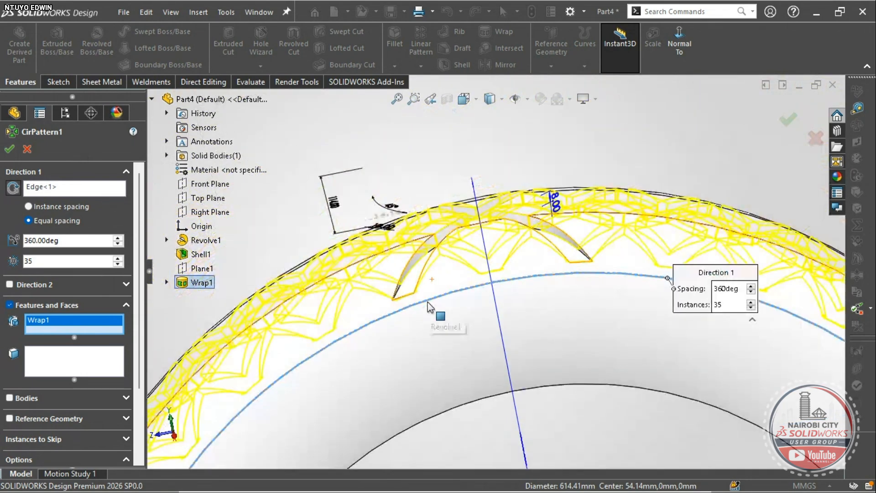
pyautogui.scroll(2, 429, 306)
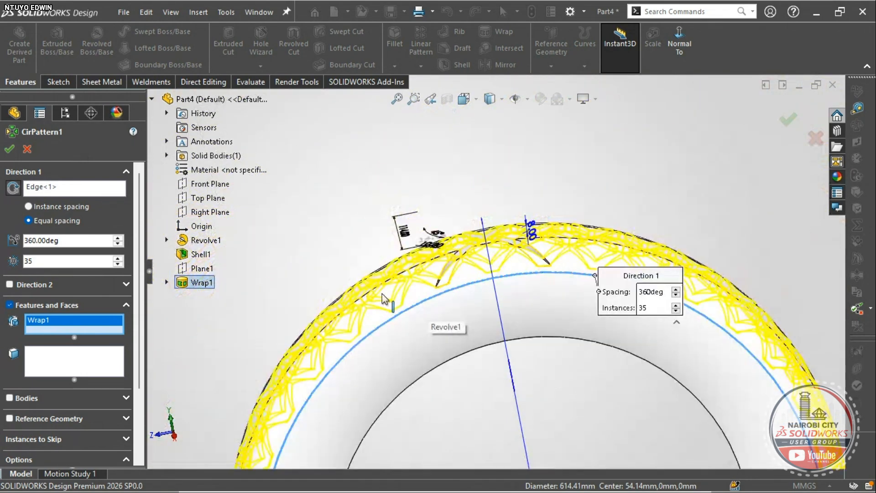
pyautogui.click(9, 150)
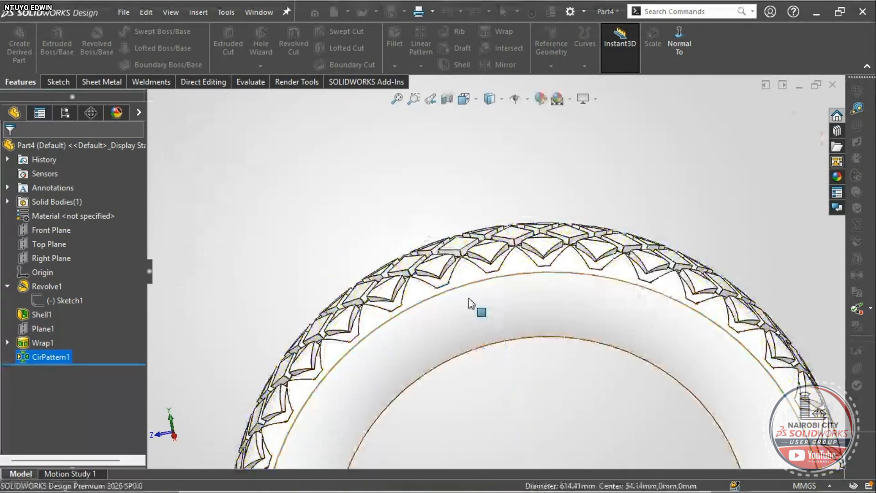
pyautogui.moveTo(258, 245); pyautogui.dragTo(292, 194, button='right')
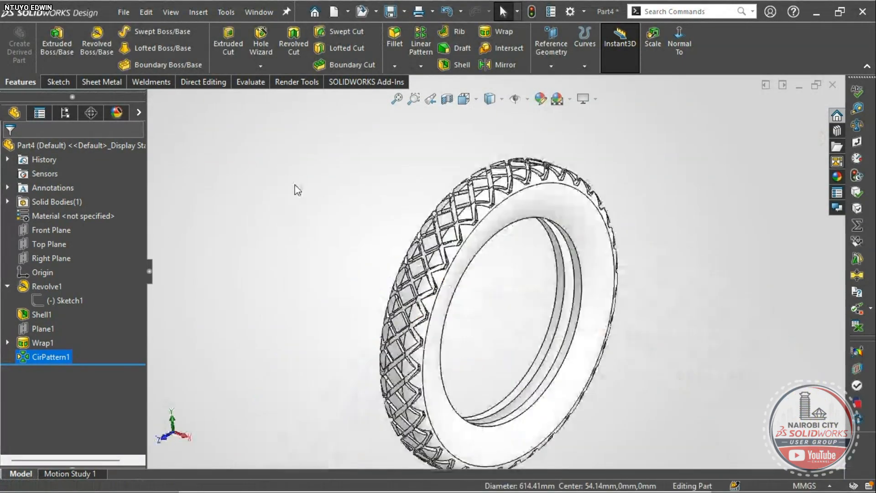
pyautogui.scroll(-10, 471, 218)
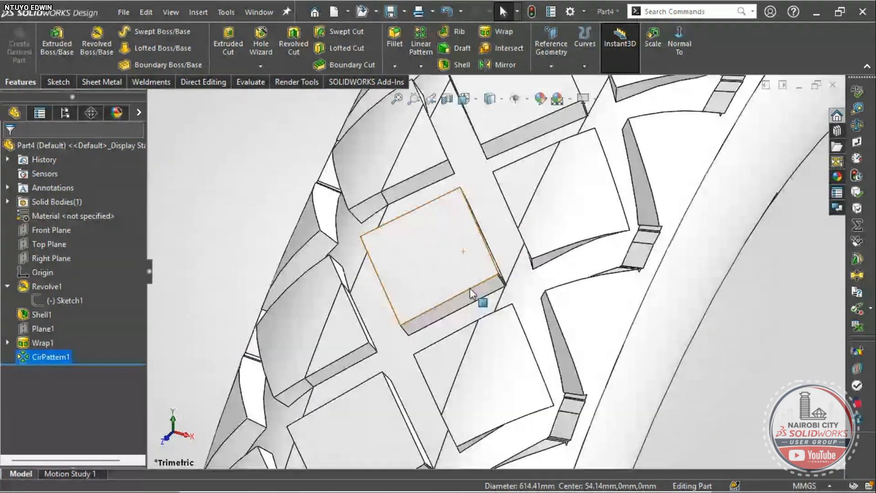
pyautogui.scroll(10, 474, 292)
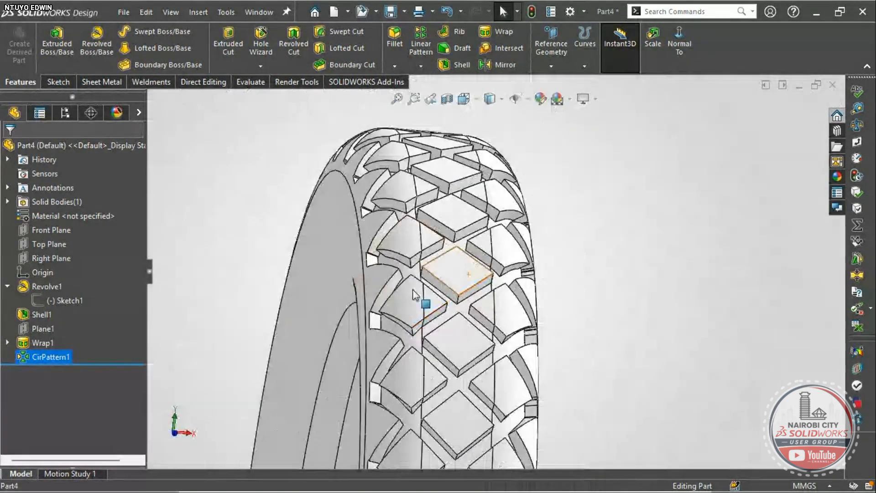
pyautogui.moveTo(229, 289); pyautogui.dragTo(251, 241, button='right')
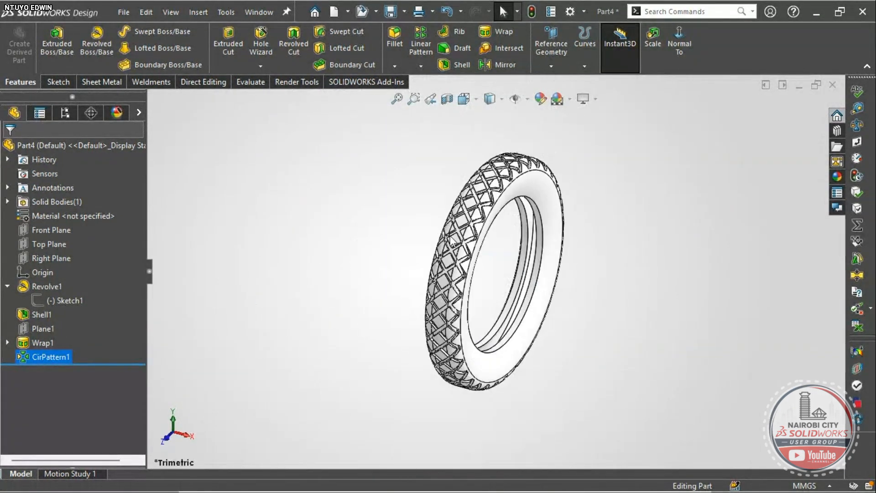
pyautogui.scroll(-1, 482, 205)
pyautogui.scroll(-4, 488, 219)
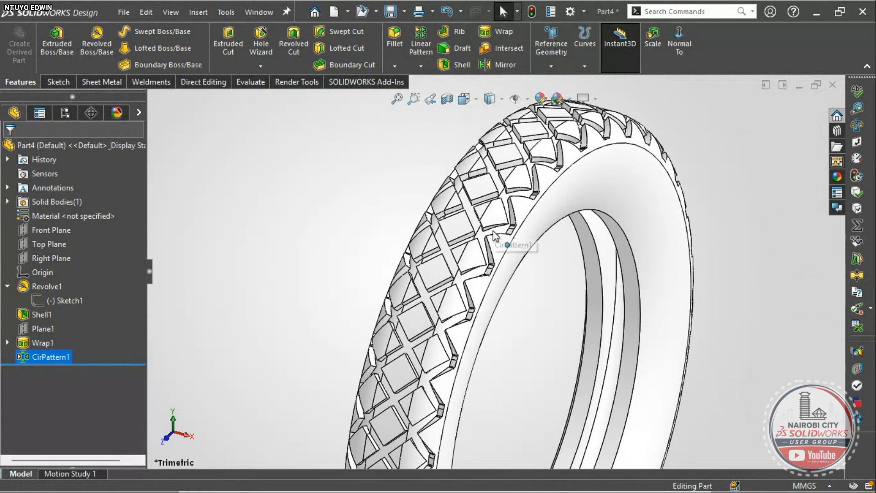
pyautogui.scroll(-3, 493, 230)
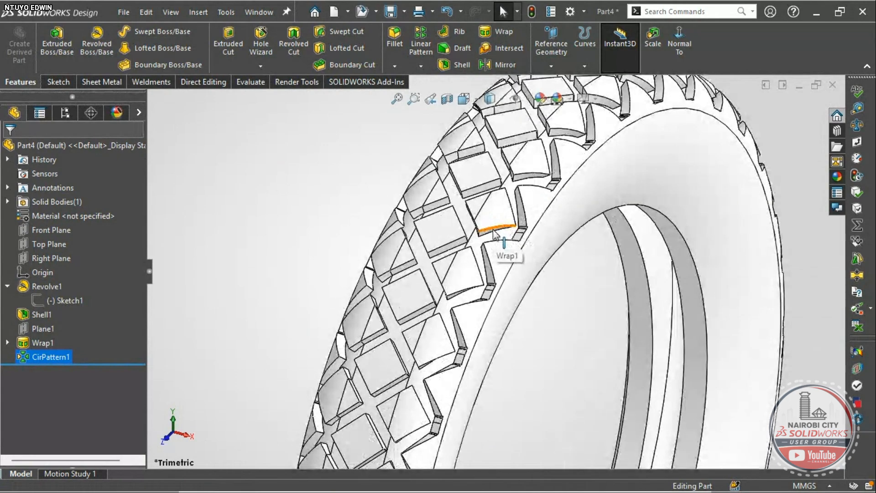
pyautogui.scroll(6, 494, 233)
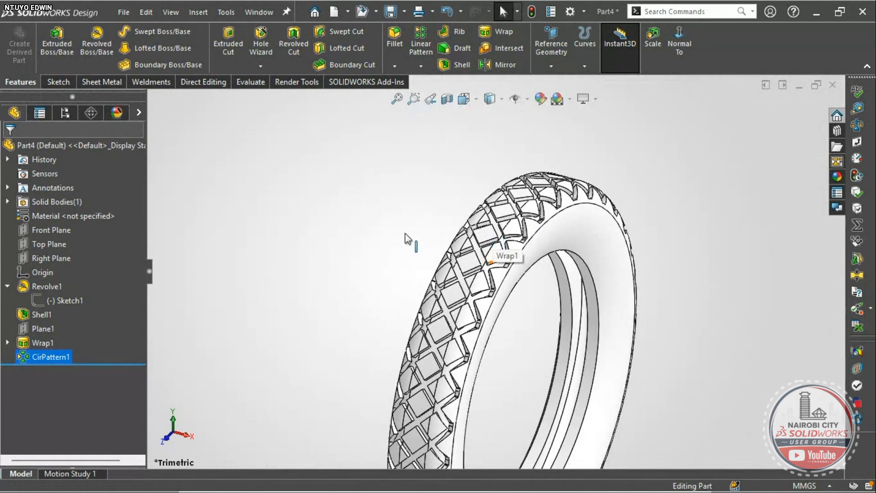
pyautogui.moveTo(407, 239); pyautogui.dragTo(419, 212, button='right')
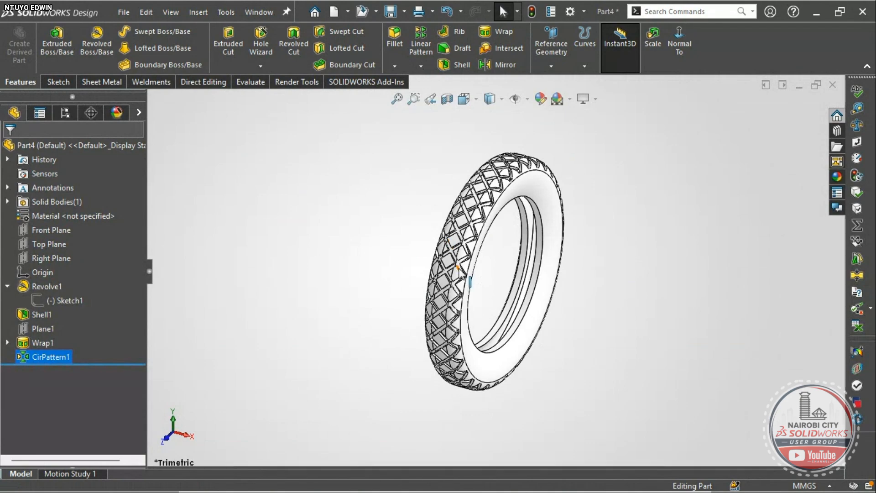
pyautogui.scroll(-4, 458, 267)
pyautogui.scroll(3, 484, 274)
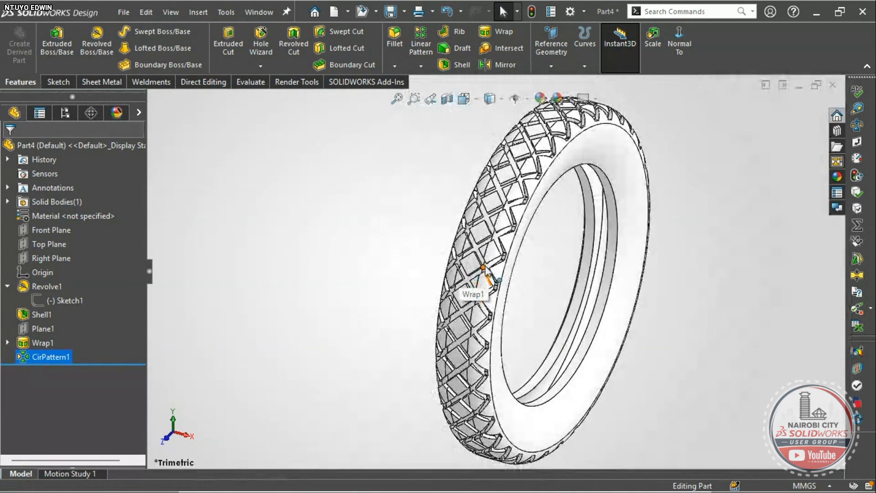
pyautogui.scroll(-4, 485, 274)
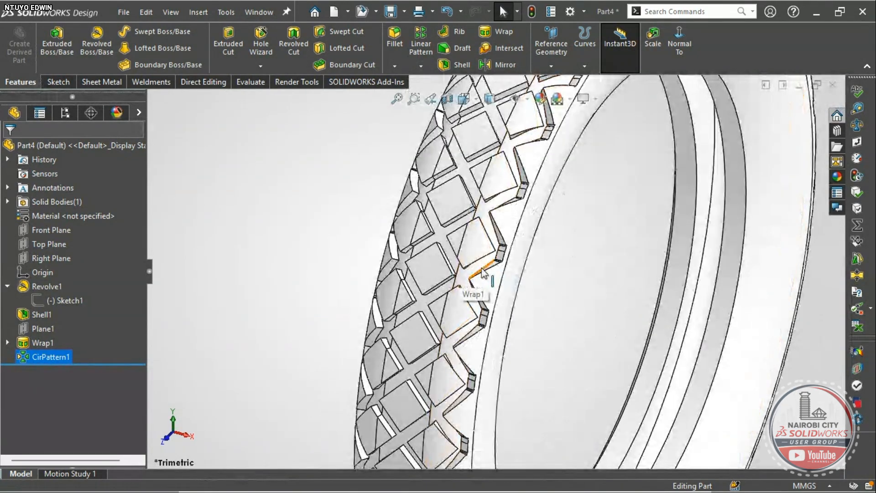
pyautogui.scroll(5, 482, 272)
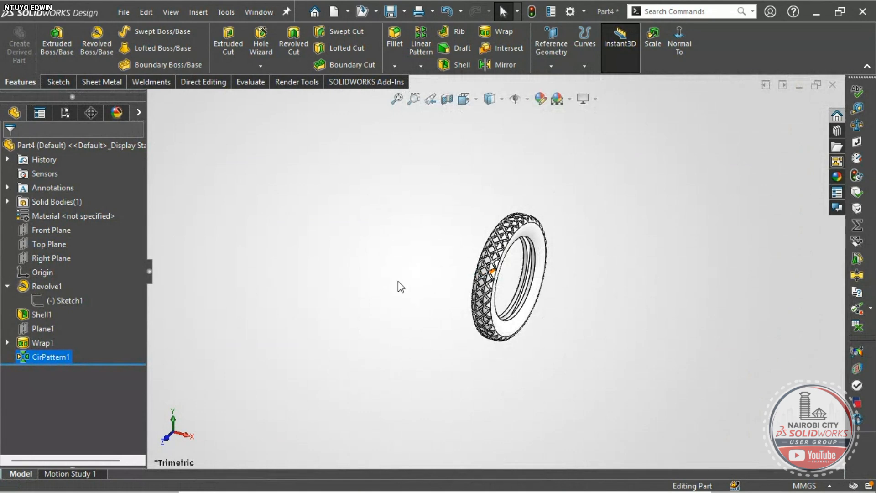
pyautogui.moveTo(397, 281); pyautogui.dragTo(428, 242, button='right')
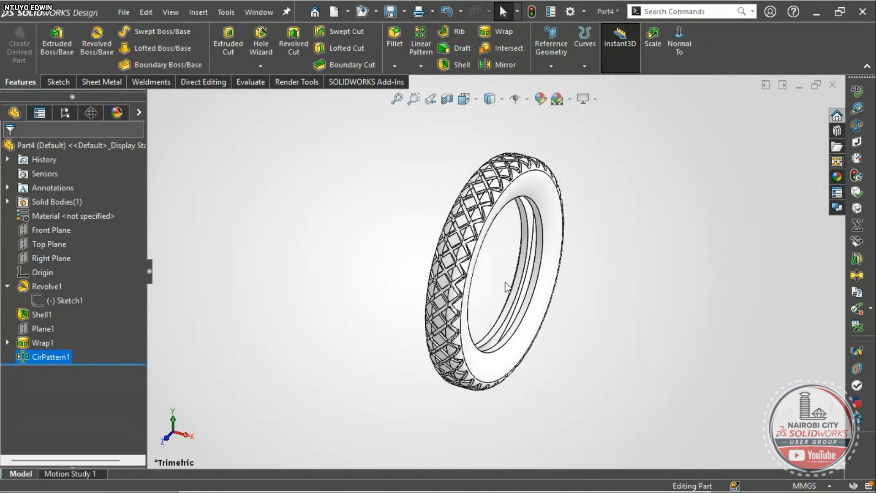
pyautogui.scroll(-4, 487, 212)
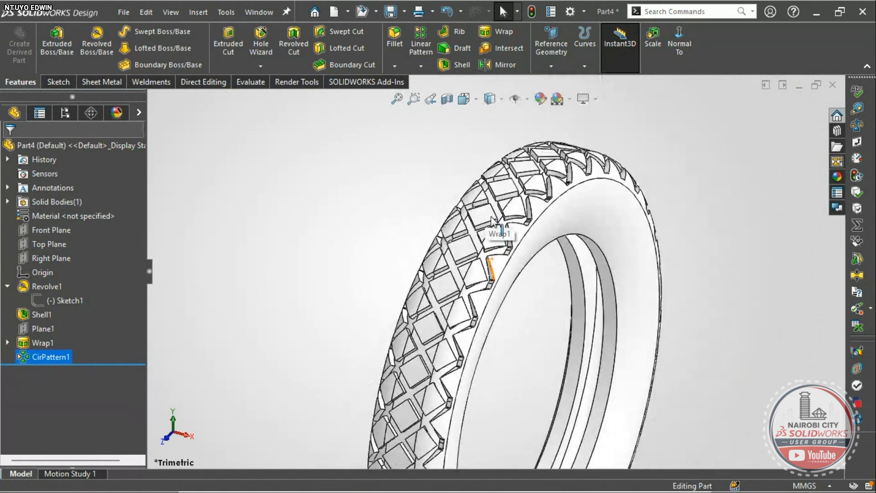
pyautogui.moveTo(501, 225); pyautogui.dragTo(322, 247, button='middle')
pyautogui.moveTo(344, 195); pyautogui.dragTo(354, 186, button='right')
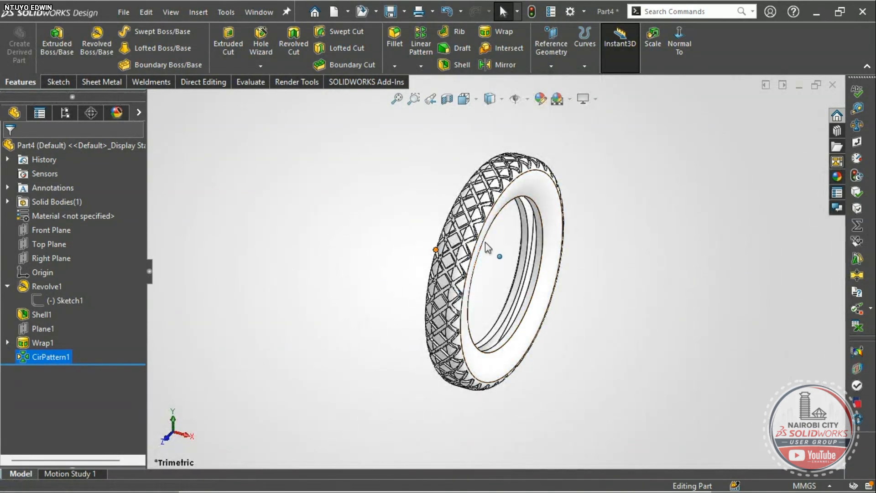
pyautogui.rightClick(81, 213)
# - Assign EPDM 60 Durometer from the Rubber category as the tire's material
pyautogui.click(108, 217)
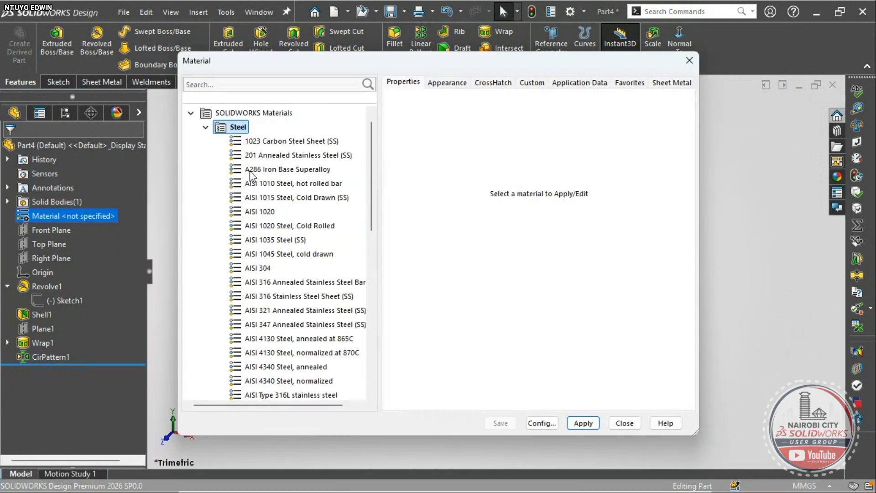
pyautogui.click(205, 127)
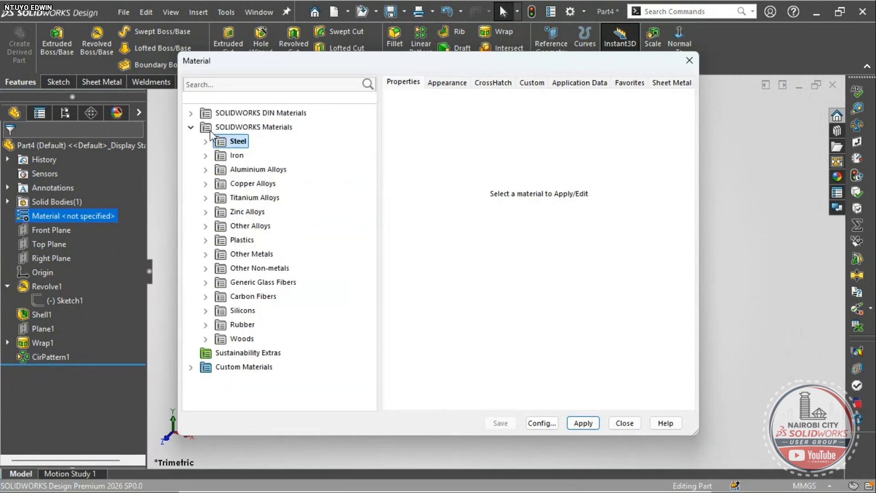
pyautogui.doubleClick(228, 327)
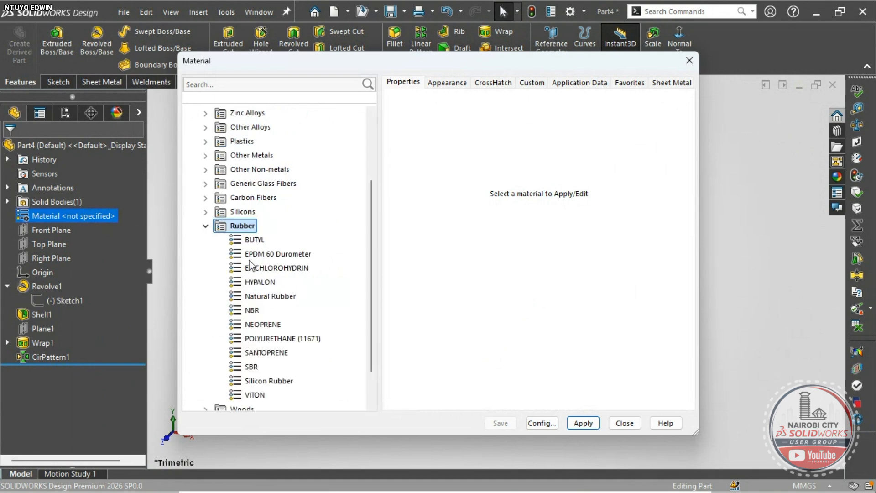
pyautogui.click(253, 256)
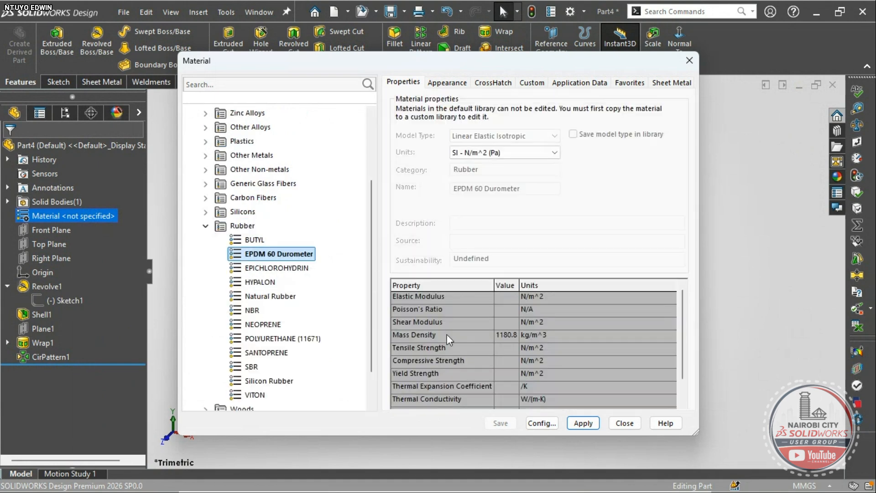
pyautogui.click(583, 423)
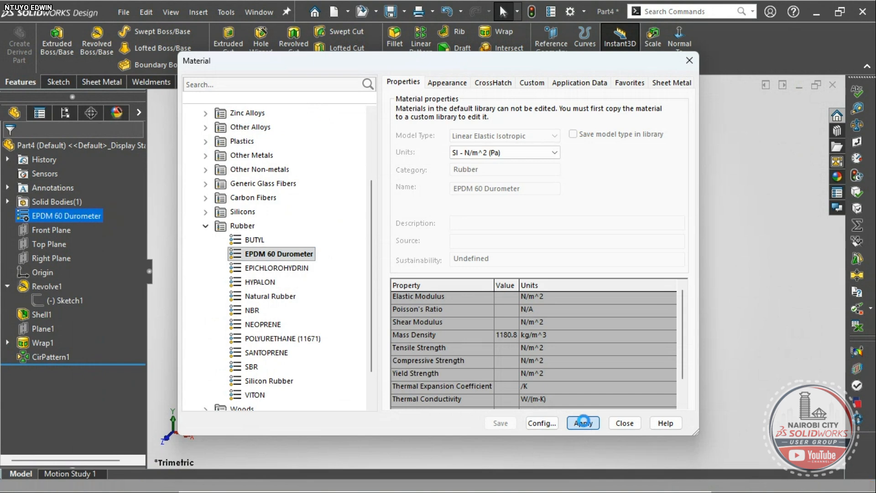
pyautogui.click(625, 423)
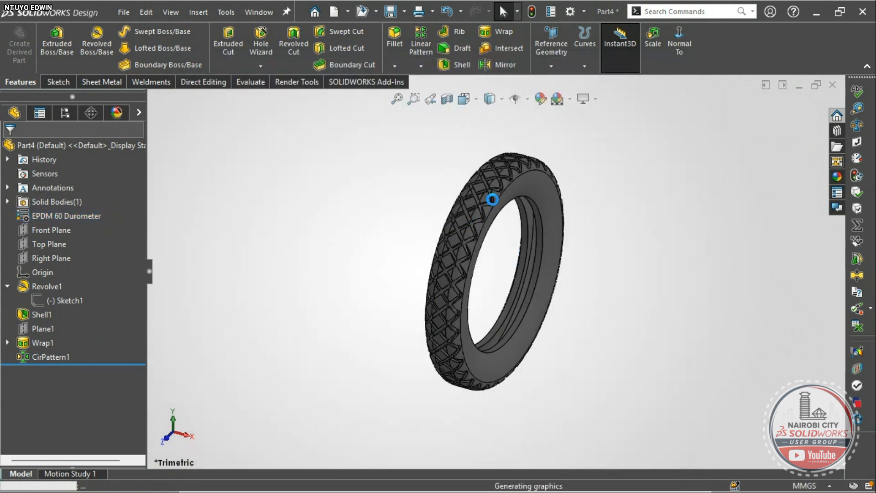
# - Orbit and zoom to inspect the rubber tire, then bring up the Welcome dialog
pyautogui.scroll(-6, 494, 199)
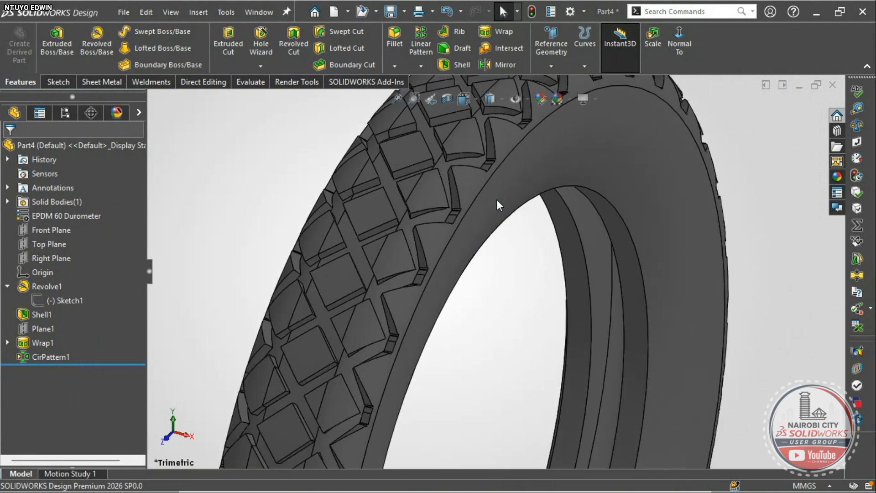
pyautogui.scroll(3, 497, 214)
pyautogui.keyDown('ctrl'); pyautogui.moveTo(498, 214); pyautogui.dragTo(501, 276, button='middle'); pyautogui.keyUp('ctrl')
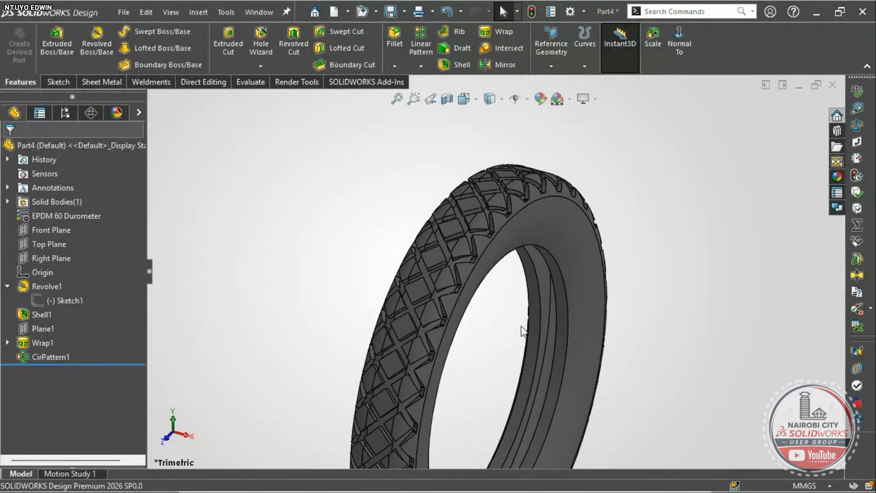
pyautogui.moveTo(514, 325); pyautogui.dragTo(480, 308, button='middle')
pyautogui.scroll(1, 480, 308)
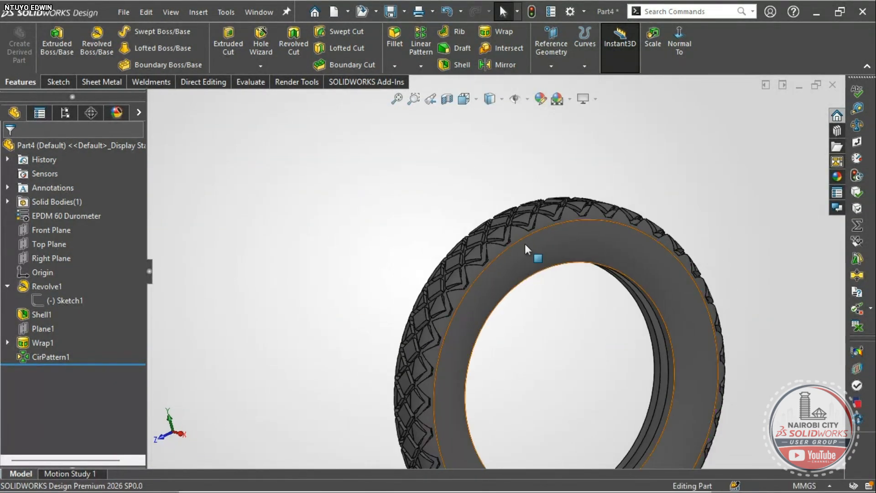
pyautogui.scroll(-5, 524, 243)
pyautogui.scroll(5, 489, 248)
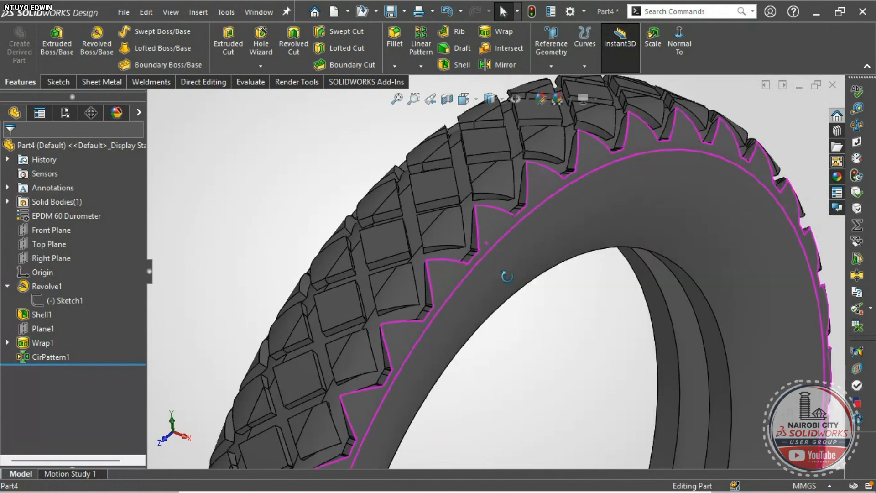
pyautogui.scroll(-3, 479, 245)
pyautogui.scroll(5, 499, 239)
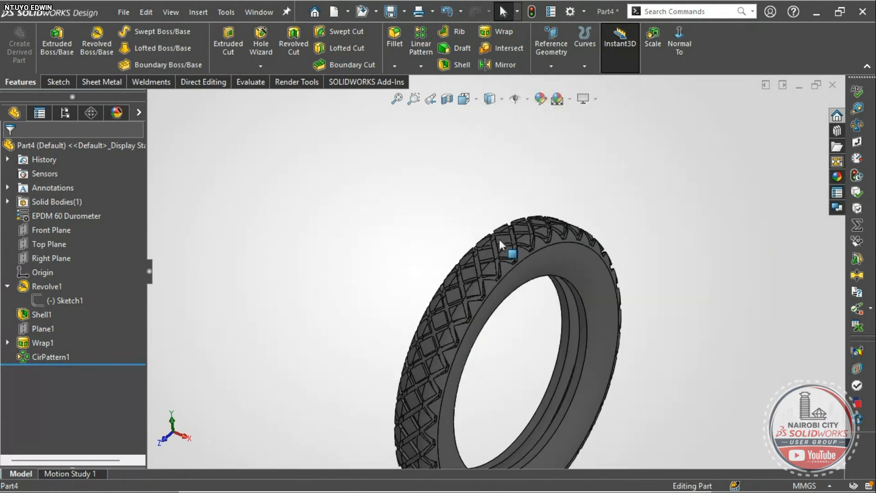
pyautogui.scroll(-4, 507, 263)
pyautogui.scroll(5, 513, 279)
pyautogui.scroll(1, 512, 278)
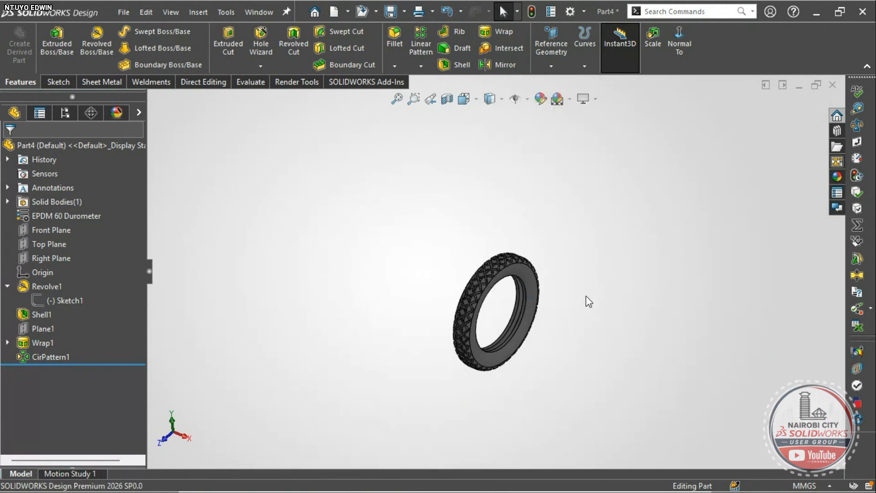
pyautogui.moveTo(589, 280); pyautogui.dragTo(611, 250, button='right')
pyautogui.moveTo(585, 491)
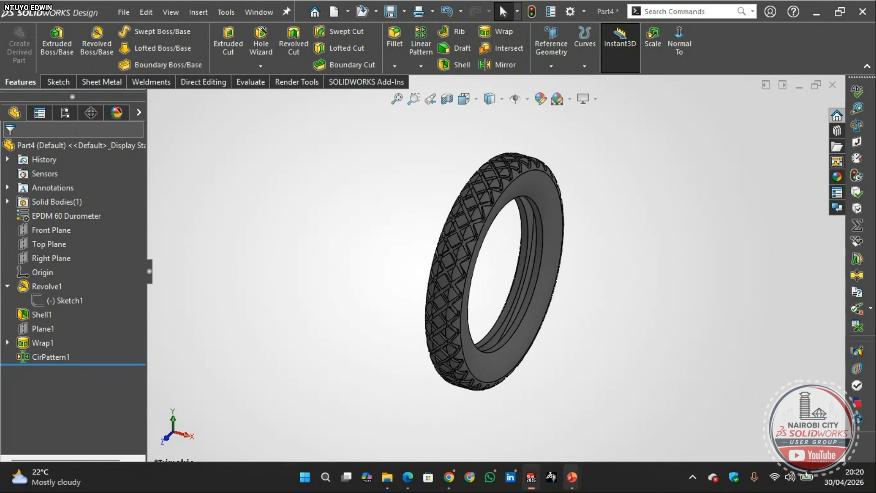
pyautogui.press('alt')
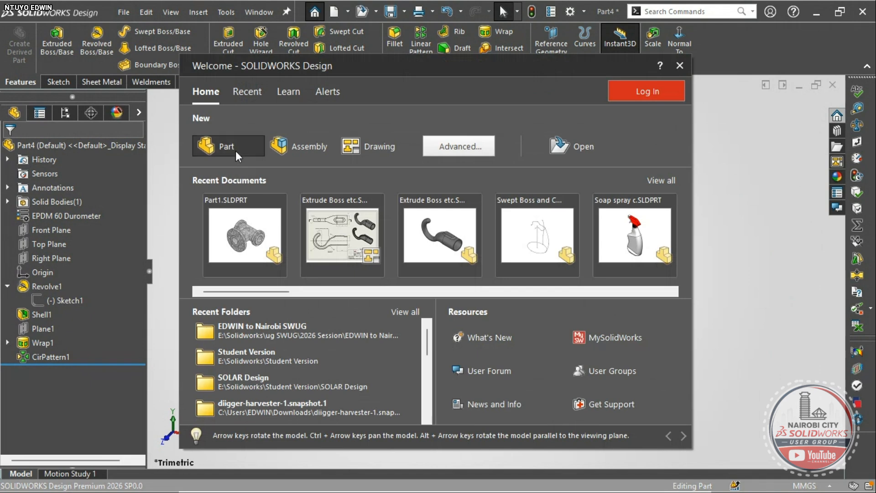
# - Create a new part and sketch a circle centred on the origin on the Front Plane
pyautogui.click(235, 150)
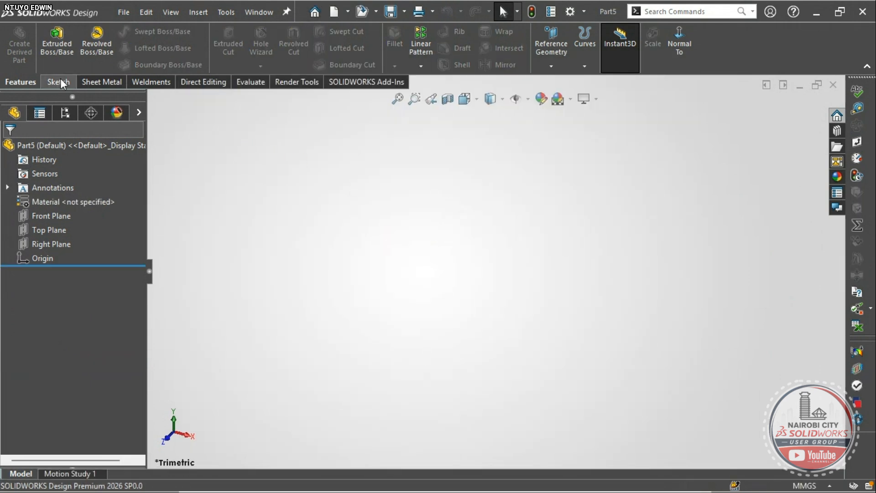
pyautogui.click(51, 215)
pyautogui.click(74, 200)
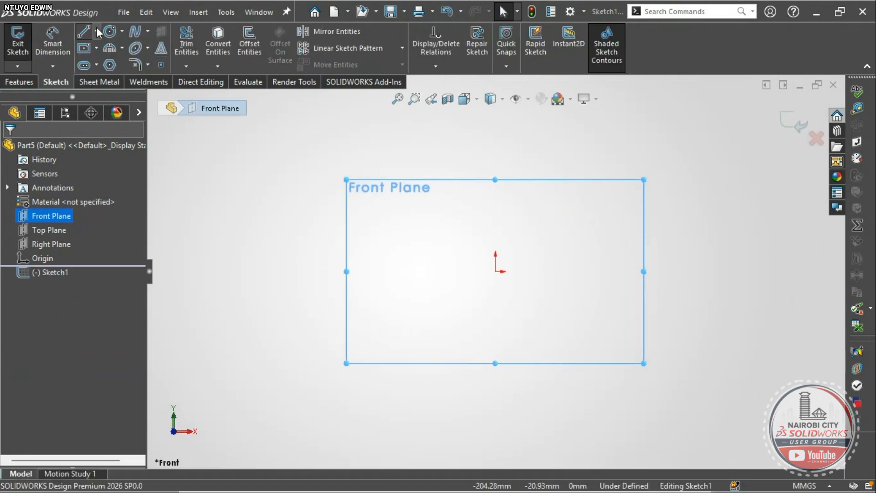
pyautogui.click(96, 32)
pyautogui.click(102, 45)
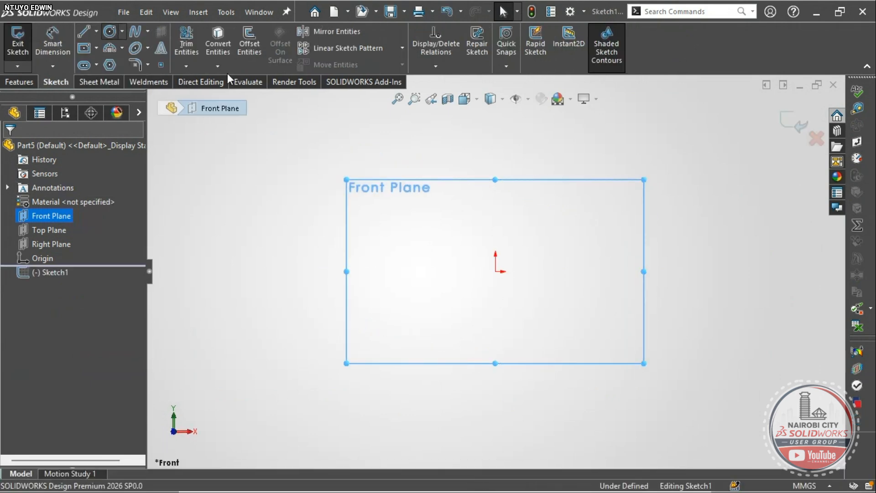
pyautogui.click(496, 271)
pyautogui.click(557, 214)
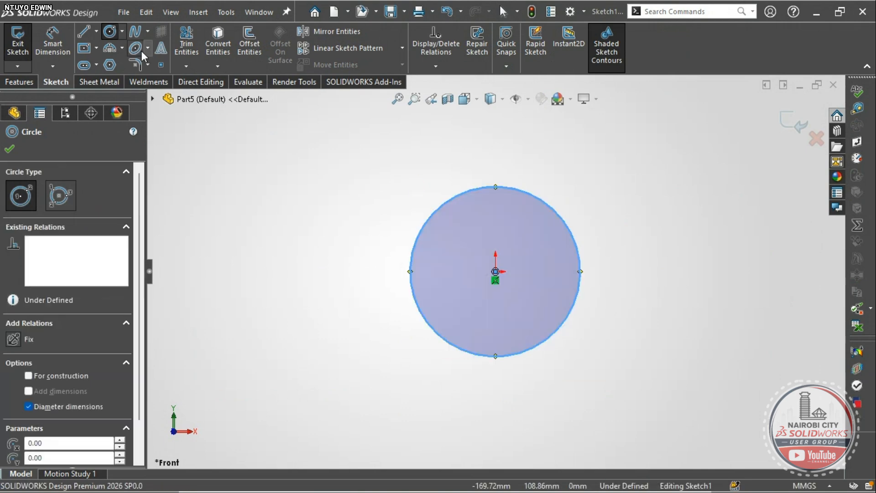
# - Draw a vertical line through the circle's top and bottom, then trim away its left half
pyautogui.click(83, 32)
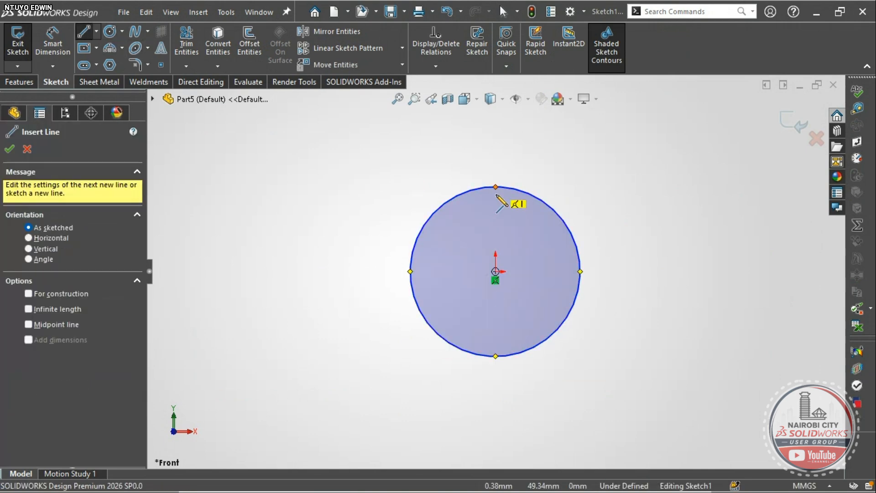
pyautogui.click(496, 187)
pyautogui.click(495, 356)
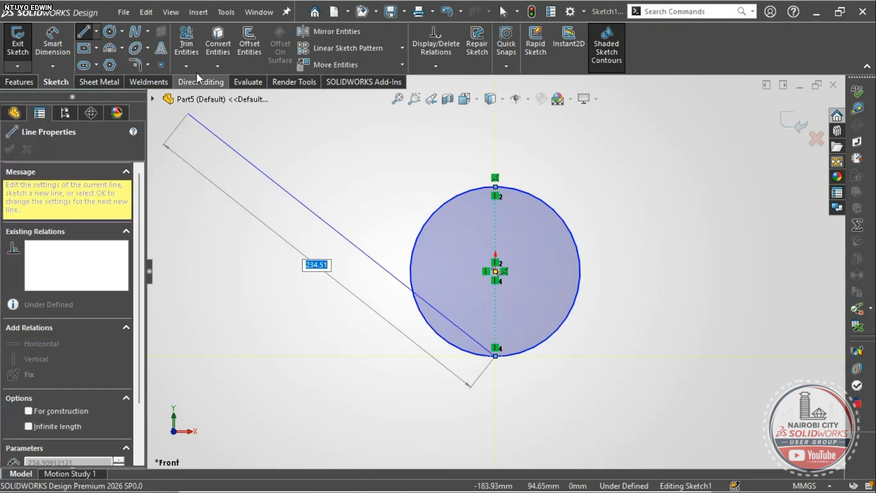
pyautogui.click(186, 43)
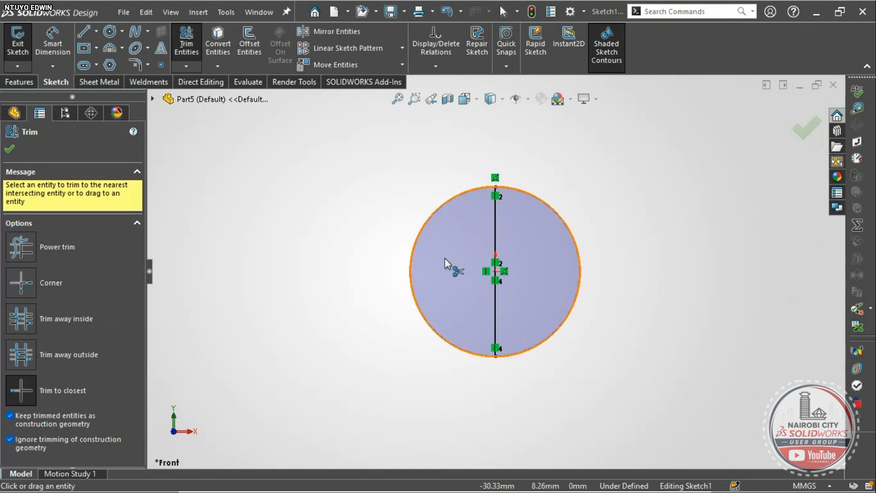
pyautogui.click(430, 222)
pyautogui.scroll(3, 463, 273)
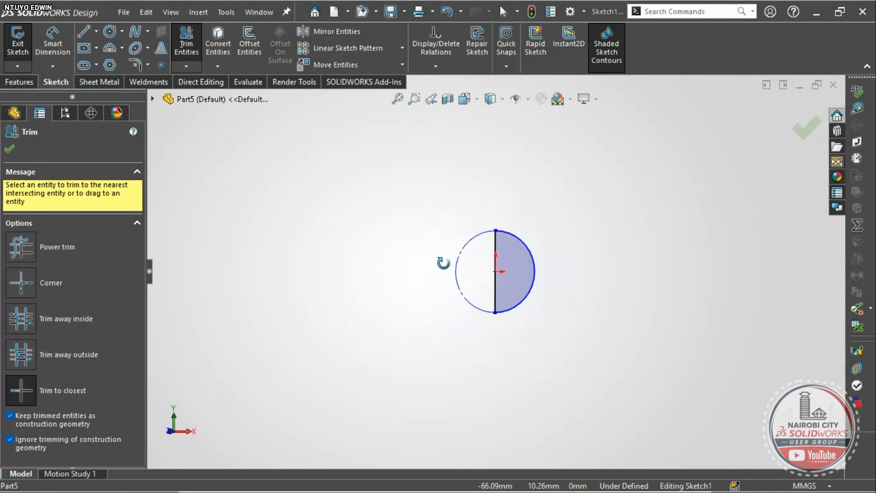
pyautogui.press('Escape')
pyautogui.scroll(-3, 496, 264)
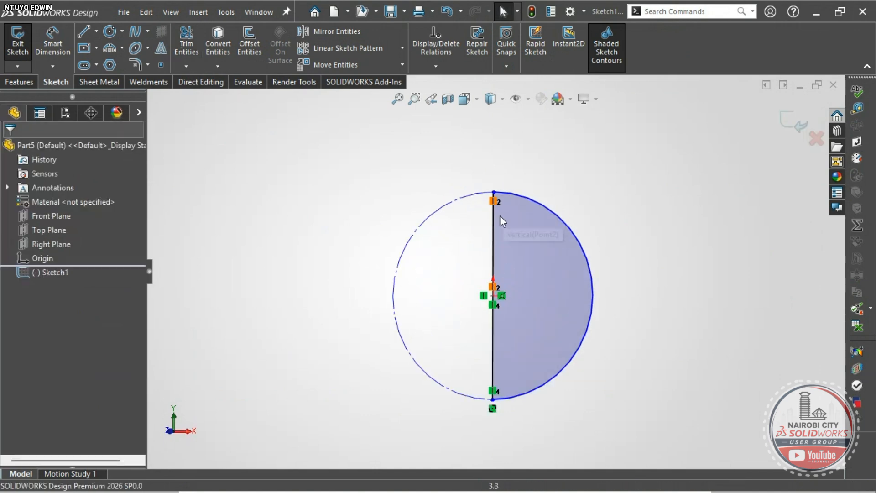
# - Revolve the half-circle about the vertical line into a solid sphere and start a Front Plane sketch
pyautogui.click(20, 85)
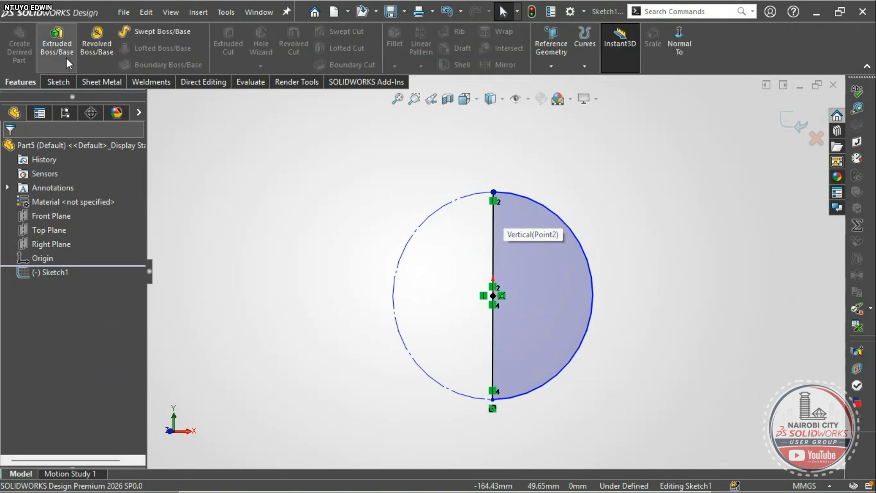
pyautogui.click(494, 246)
pyautogui.rightClick(421, 226)
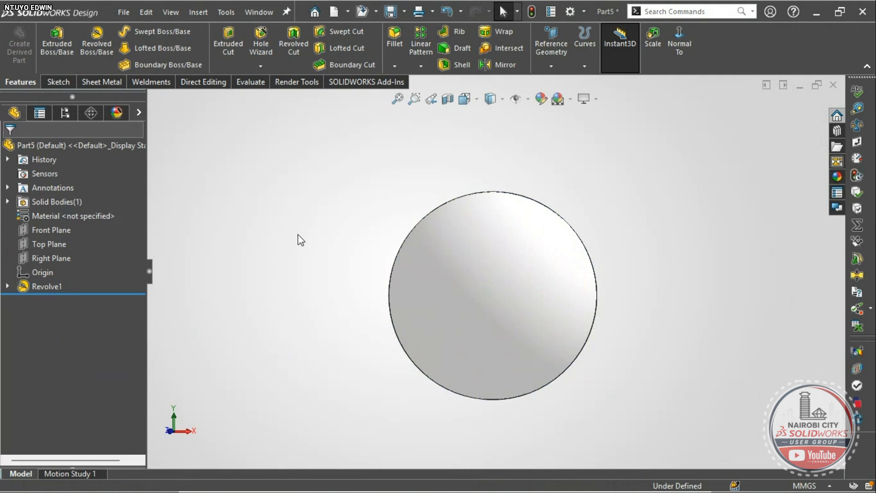
pyautogui.hotkey('ctrl', '7')
pyautogui.scroll(1, 524, 264)
pyautogui.moveTo(524, 264)
pyautogui.mouseDown(button='middle')
pyautogui.moveTo(515, 167)
pyautogui.moveTo(235, 299)
pyautogui.mouseUp(button='middle')
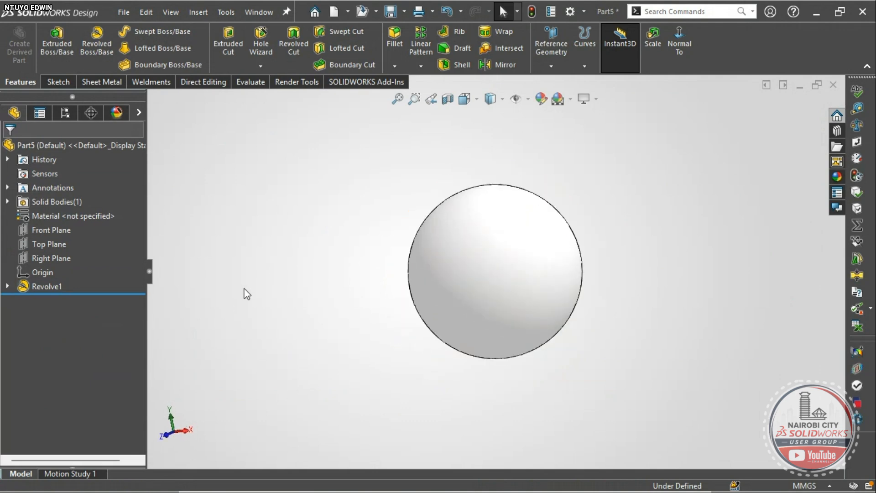
pyautogui.moveTo(244, 289); pyautogui.dragTo(267, 256, button='right')
pyautogui.scroll(-1, 549, 264)
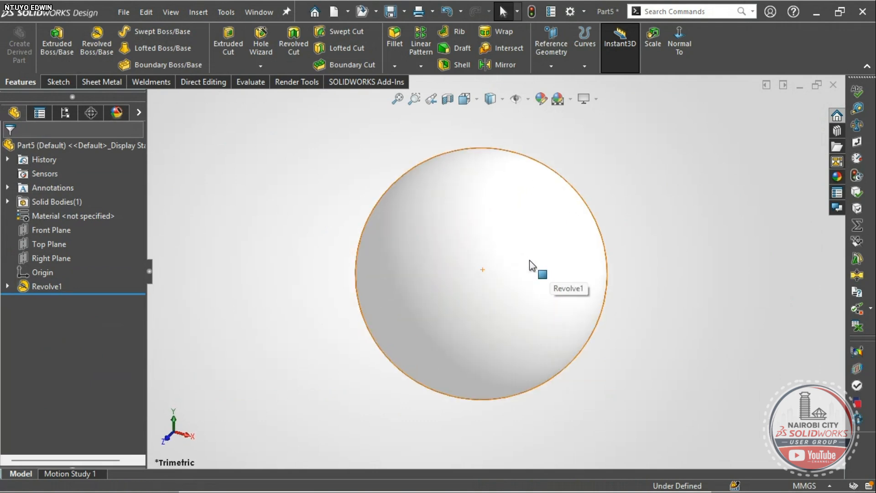
pyautogui.scroll(2, 529, 259)
pyautogui.scroll(-1, 527, 244)
pyautogui.moveTo(221, 286); pyautogui.dragTo(230, 266, button='right')
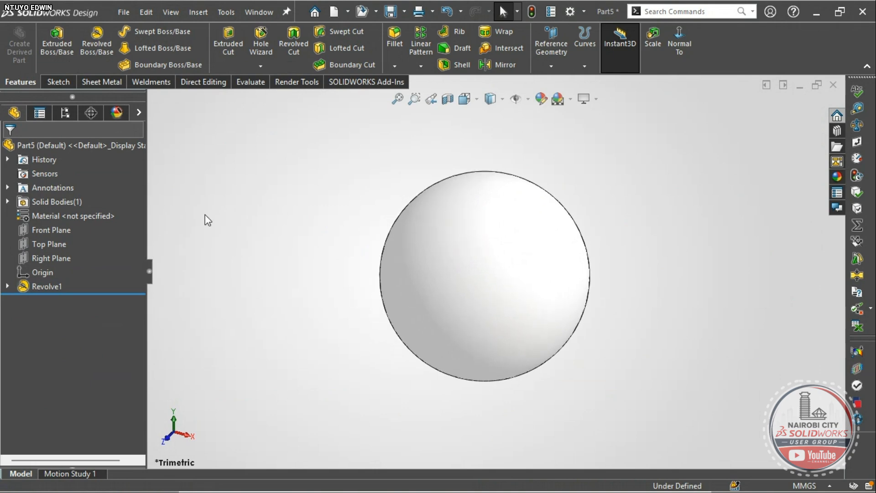
pyautogui.click(45, 228)
pyautogui.click(59, 203)
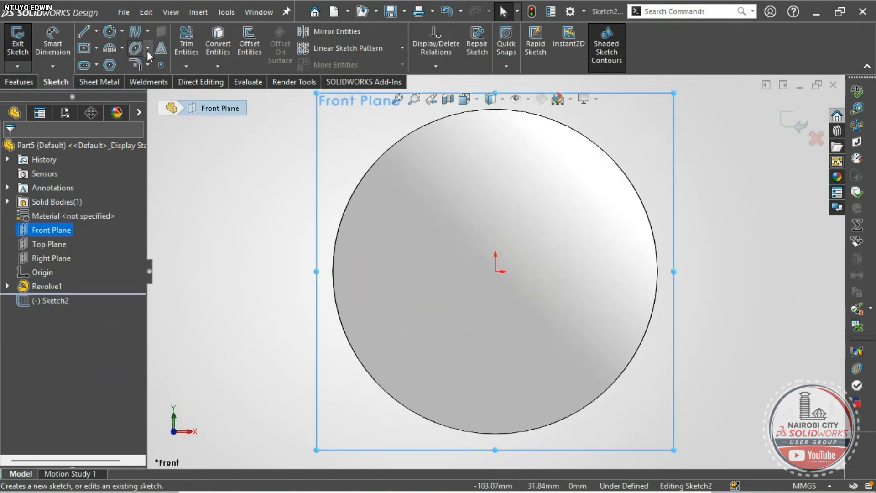
# - Draw a 3-point arc arching across the sphere's front from its left side to its right
pyautogui.click(120, 48)
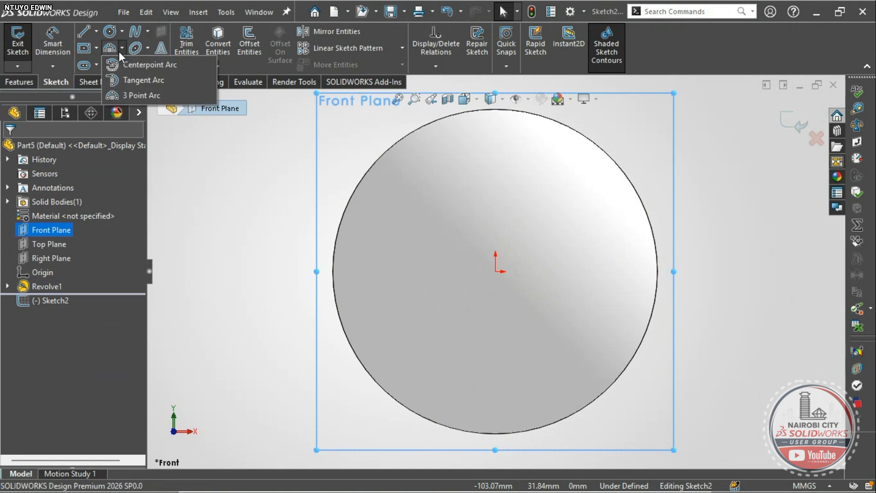
pyautogui.click(125, 94)
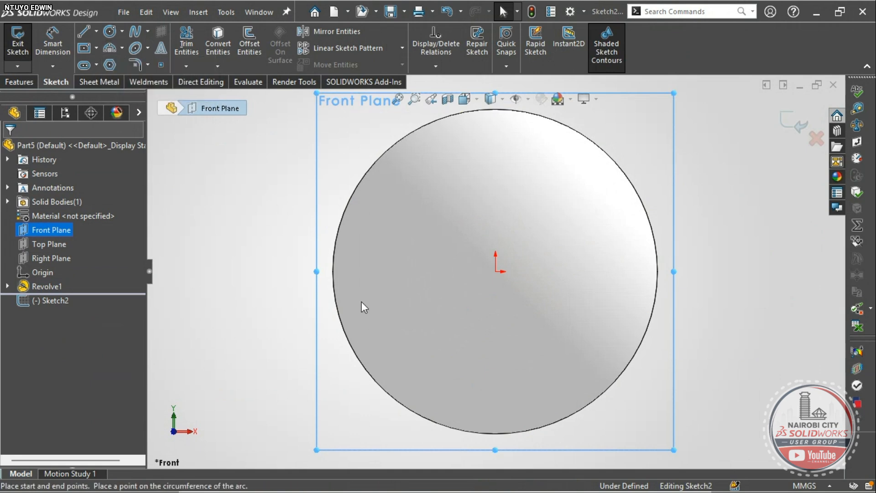
pyautogui.click(387, 315)
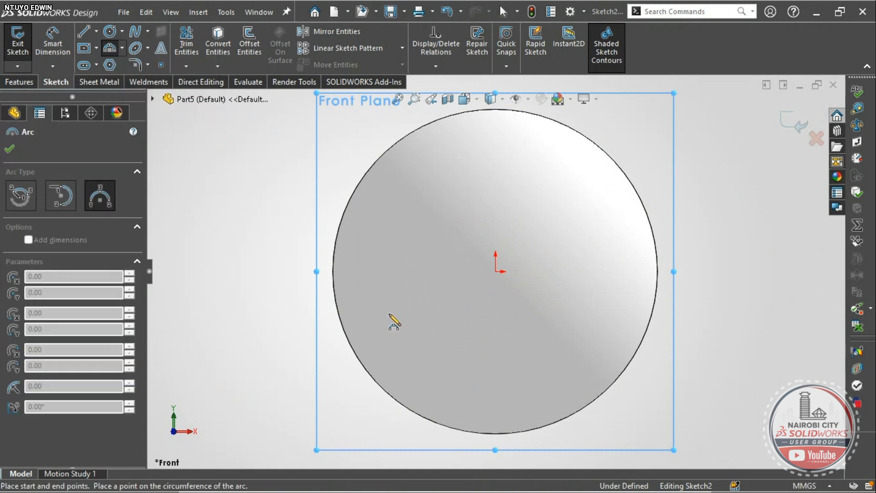
pyautogui.click(618, 314)
pyautogui.click(525, 212)
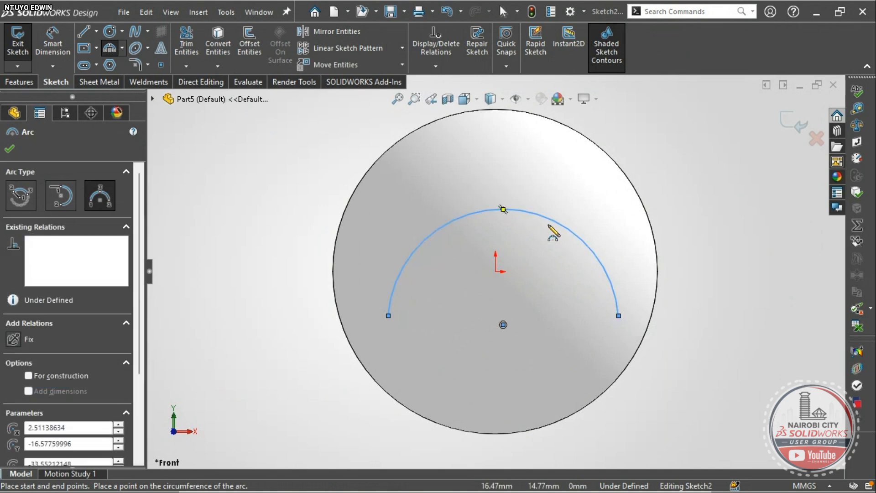
pyautogui.press('Escape')
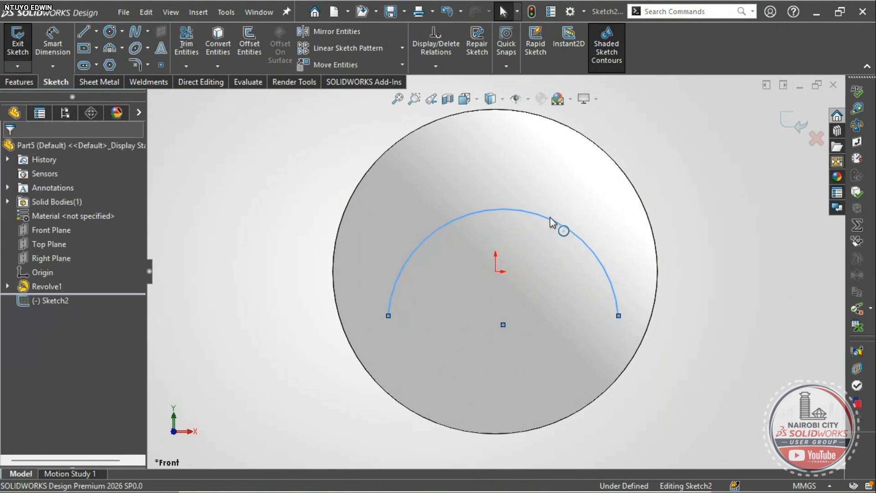
pyautogui.click(551, 221)
pyautogui.click(727, 292)
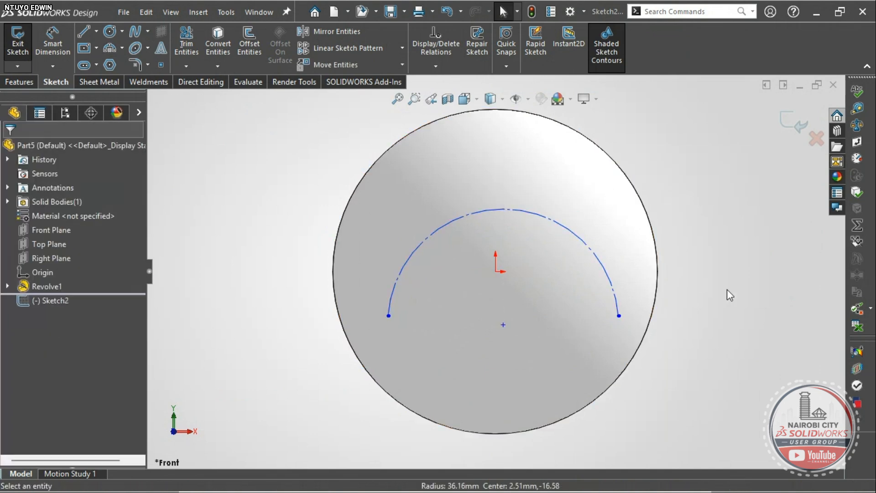
pyautogui.click(162, 51)
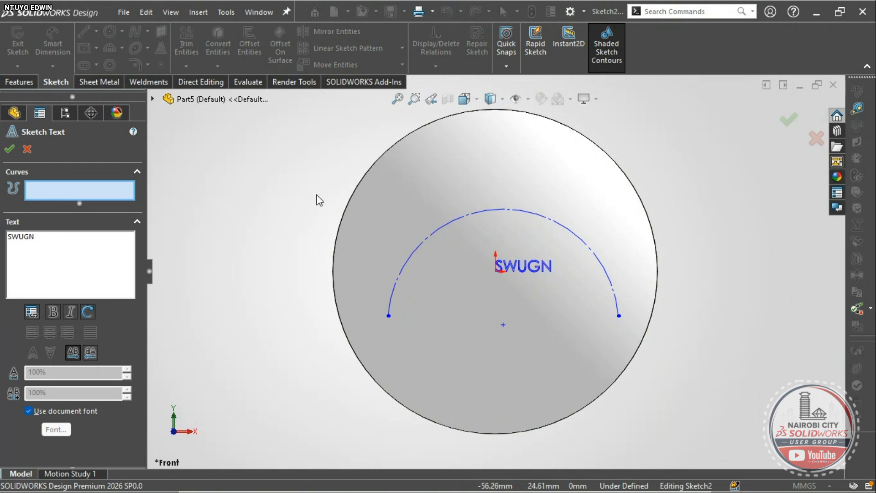
# - Place centre-aligned sketch text 'NAIROBI CITY SWUGN' along Arc1 and accept it
pyautogui.click(439, 227)
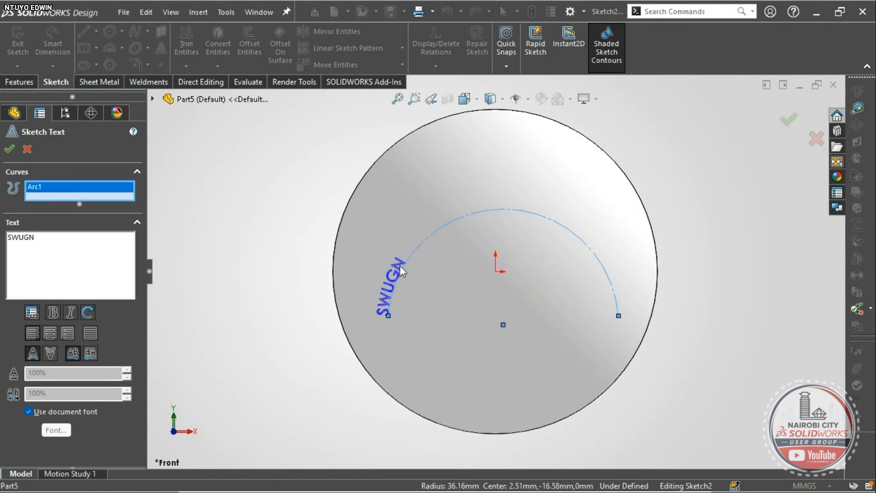
pyautogui.click(50, 332)
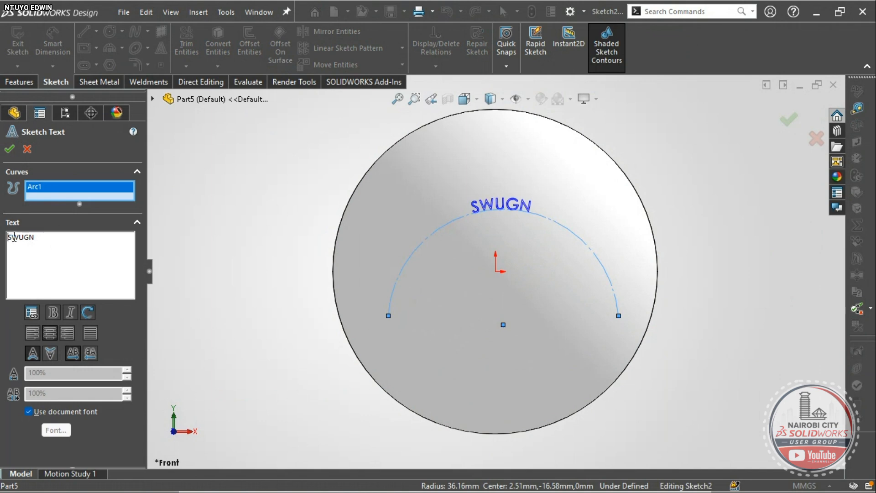
pyautogui.write('NAIR')
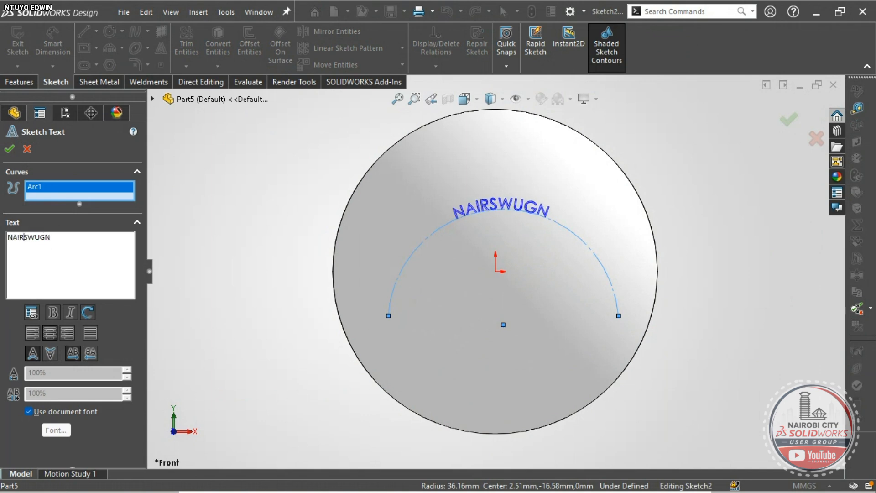
pyautogui.write('OBI ')
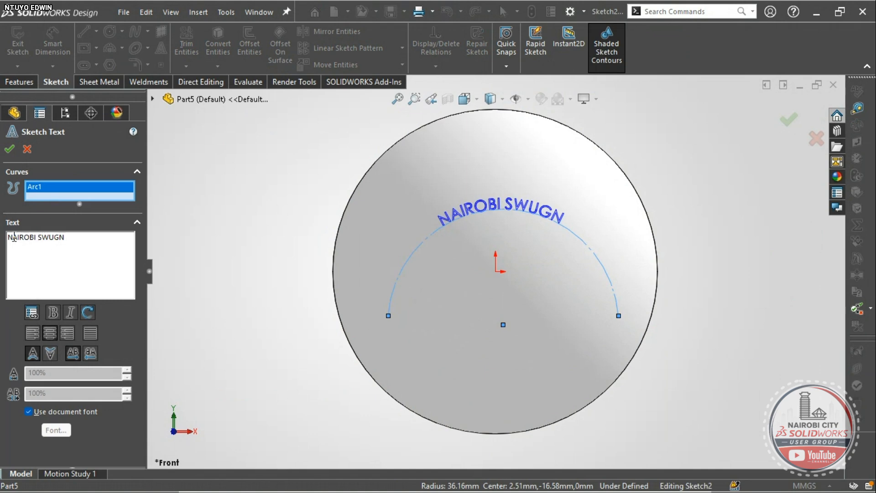
pyautogui.write('CITY')
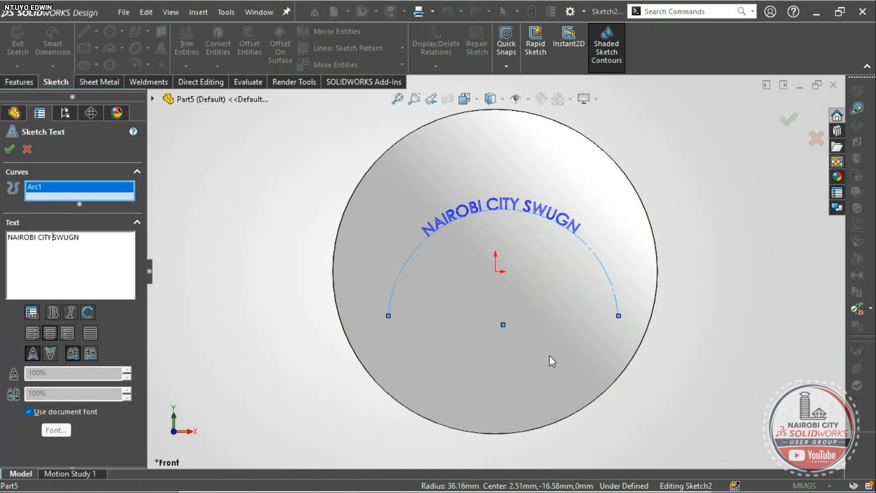
pyautogui.scroll(-3, 561, 210)
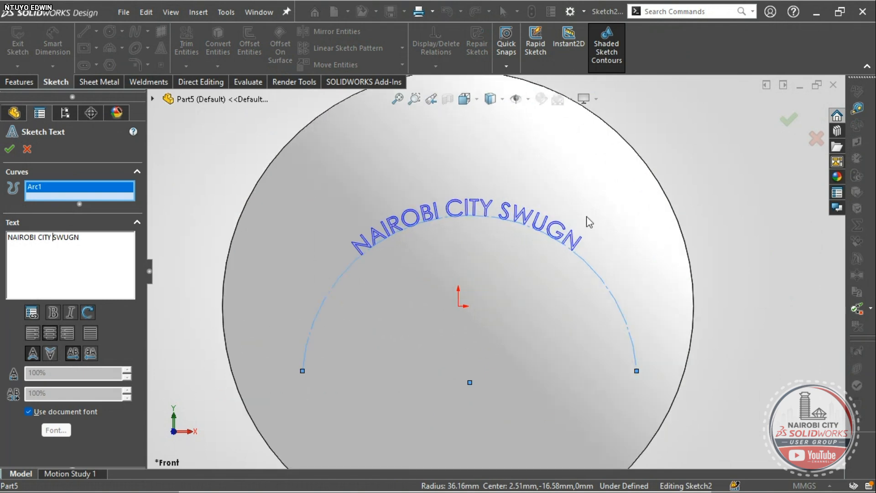
pyautogui.click(788, 121)
pyautogui.scroll(5, 635, 250)
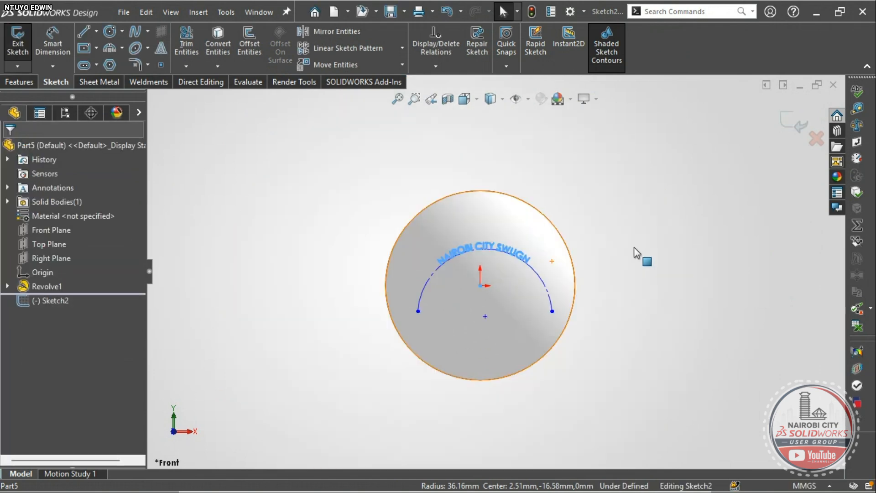
pyautogui.moveTo(635, 250)
pyautogui.mouseDown(button='middle')
pyautogui.moveTo(567, 240)
pyautogui.moveTo(576, 289)
pyautogui.mouseUp(button='middle')
pyautogui.scroll(-2, 493, 274)
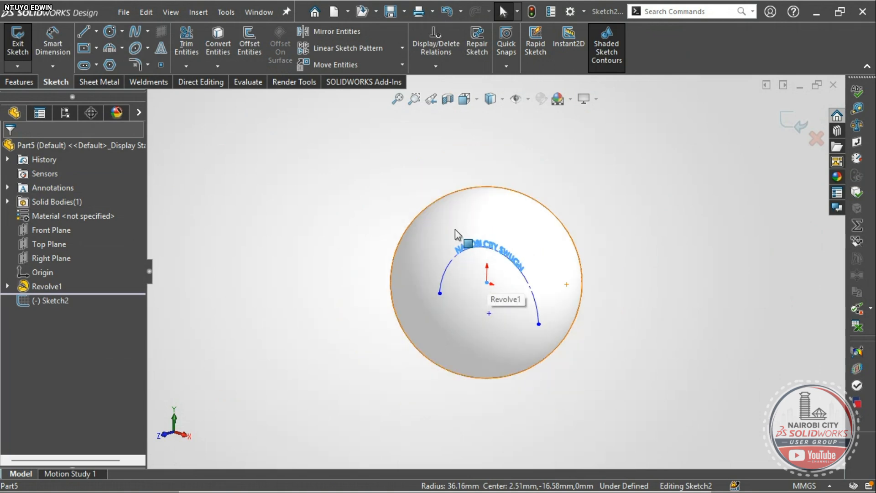
pyautogui.click(23, 81)
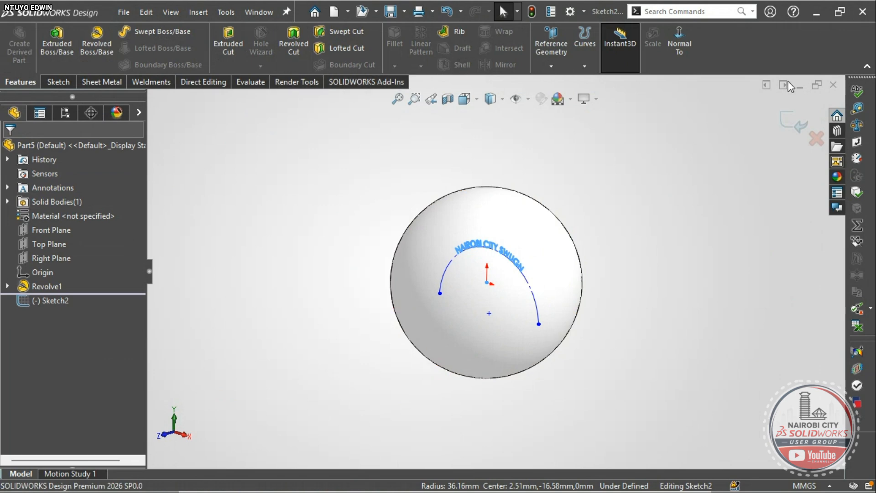
# - Wrap the text sketch onto the sphere's face using the Scribe wrap type
pyautogui.click(792, 128)
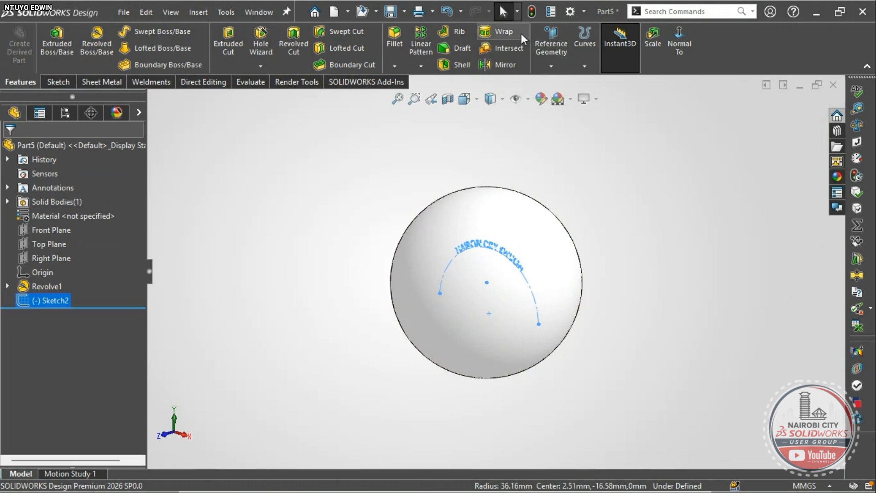
pyautogui.click(502, 30)
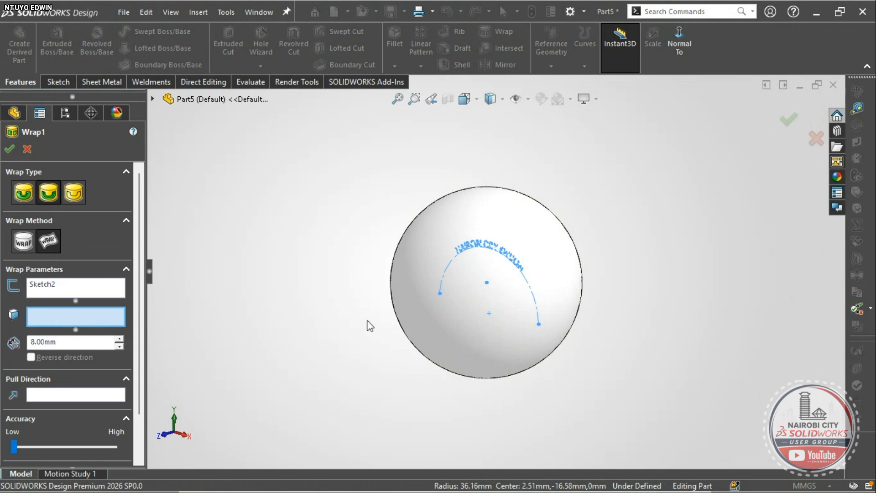
pyautogui.click(467, 327)
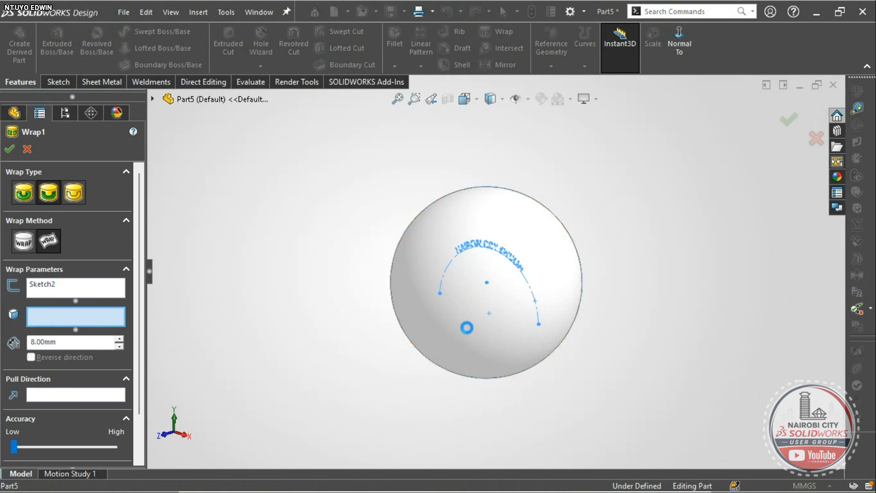
pyautogui.scroll(-3, 475, 319)
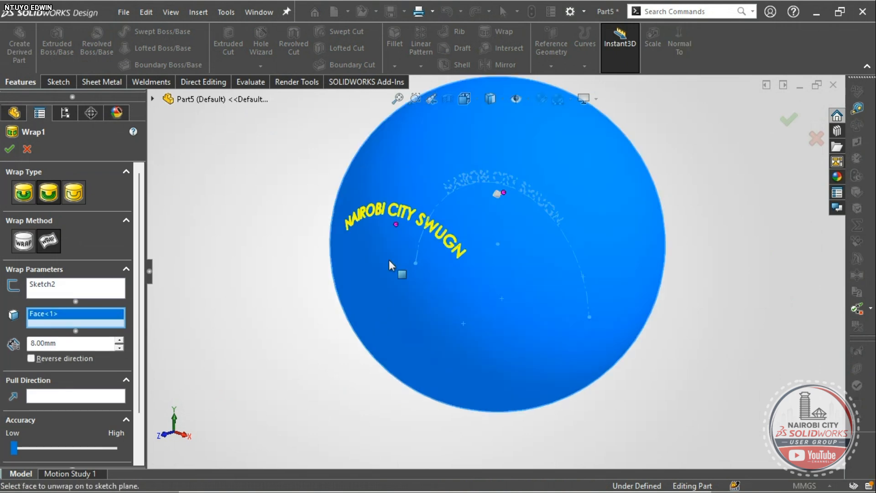
pyautogui.moveTo(374, 260); pyautogui.dragTo(371, 291, button='middle')
pyautogui.scroll(-8, 429, 239)
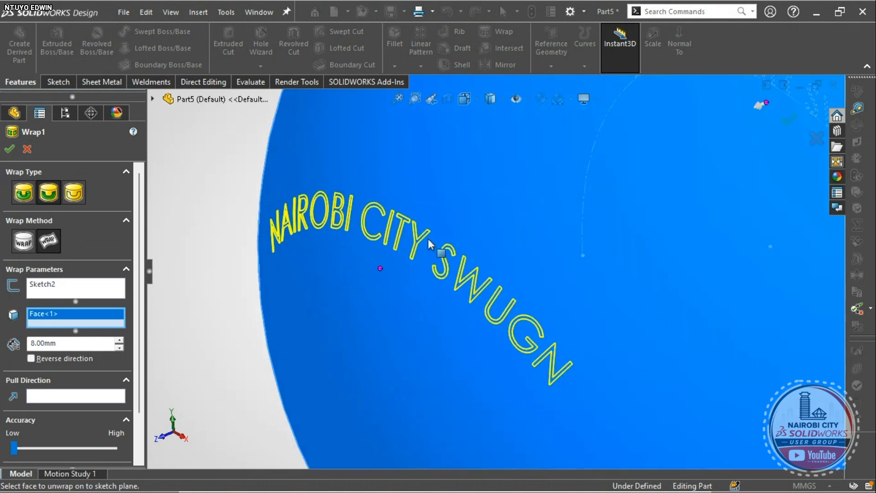
pyautogui.scroll(-2, 441, 245)
pyautogui.scroll(5, 356, 245)
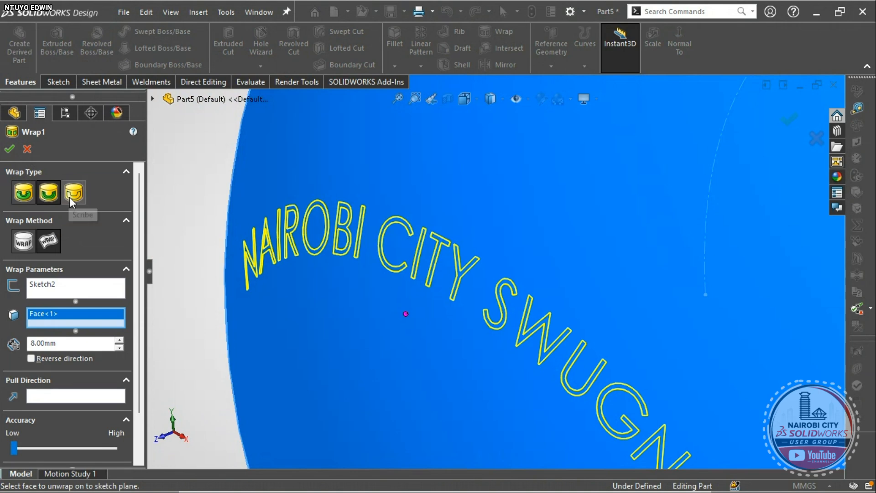
pyautogui.click(72, 203)
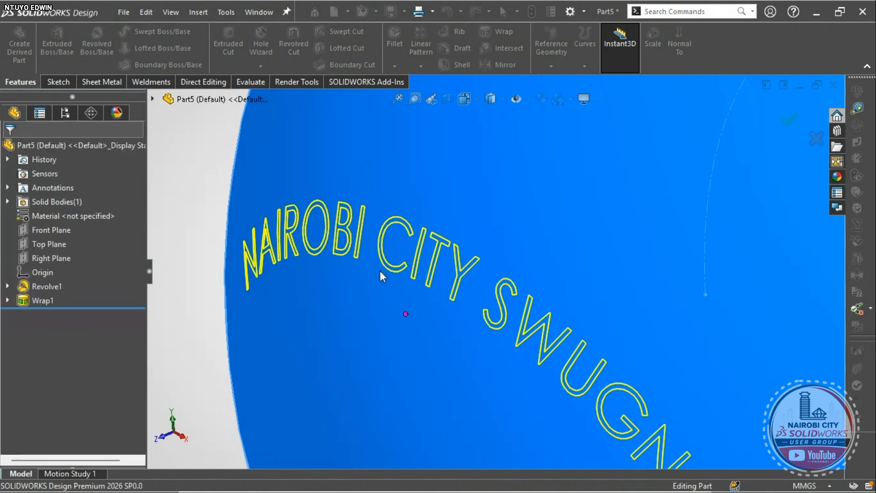
pyautogui.scroll(4, 380, 270)
# - Zoom and orbit to inspect the scribed NAIROBI CITY SWUGN lettering on the sphere
pyautogui.scroll(-6, 399, 271)
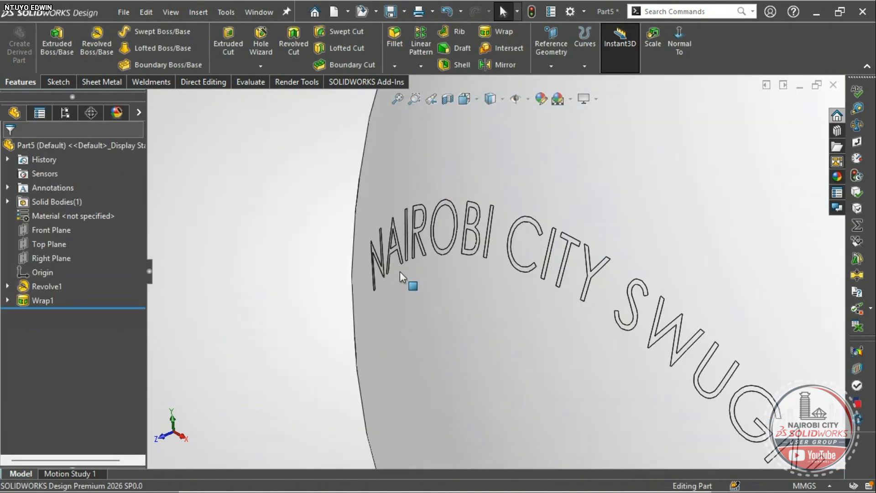
pyautogui.scroll(-3, 439, 245)
pyautogui.moveTo(439, 245); pyautogui.dragTo(493, 281, button='middle')
pyautogui.scroll(5, 494, 281)
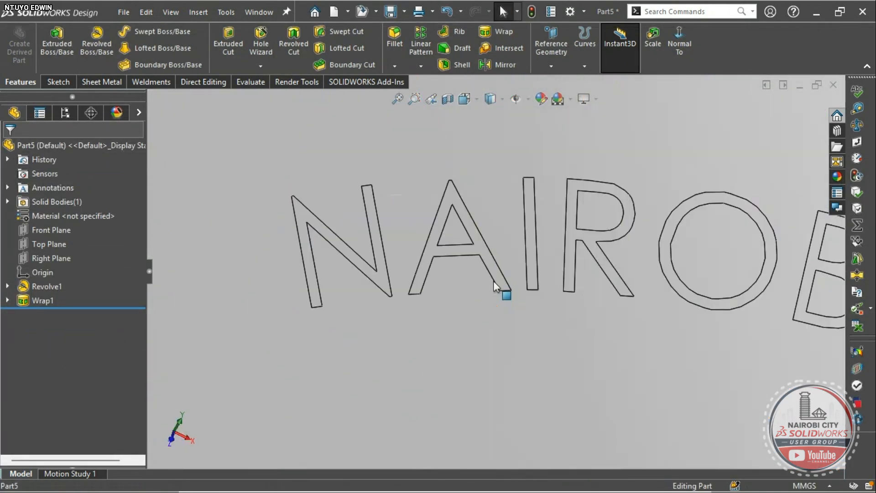
pyautogui.click(451, 221)
pyautogui.scroll(5, 472, 239)
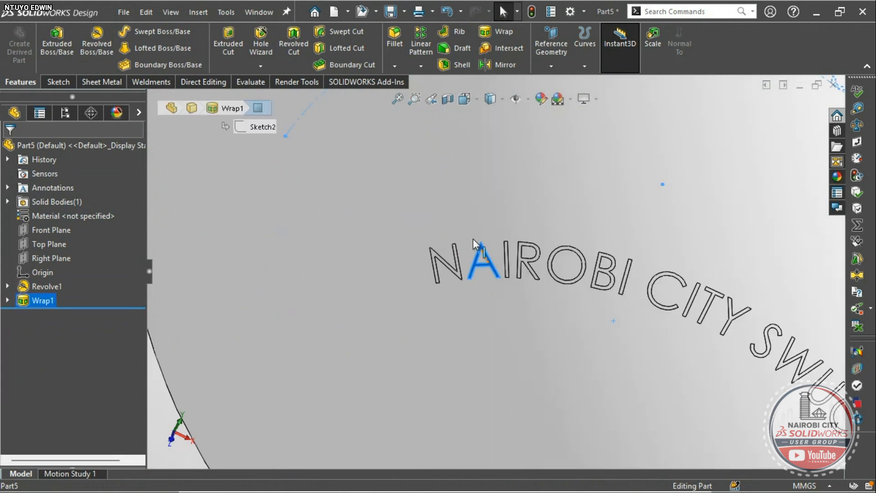
pyautogui.scroll(6, 502, 271)
pyautogui.click(409, 297)
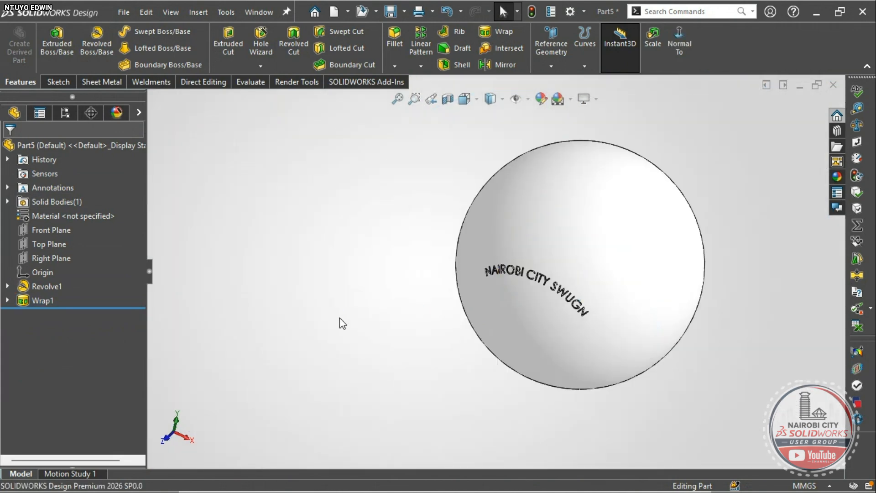
pyautogui.moveTo(339, 317); pyautogui.dragTo(369, 265, button='right')
pyautogui.scroll(-5, 475, 295)
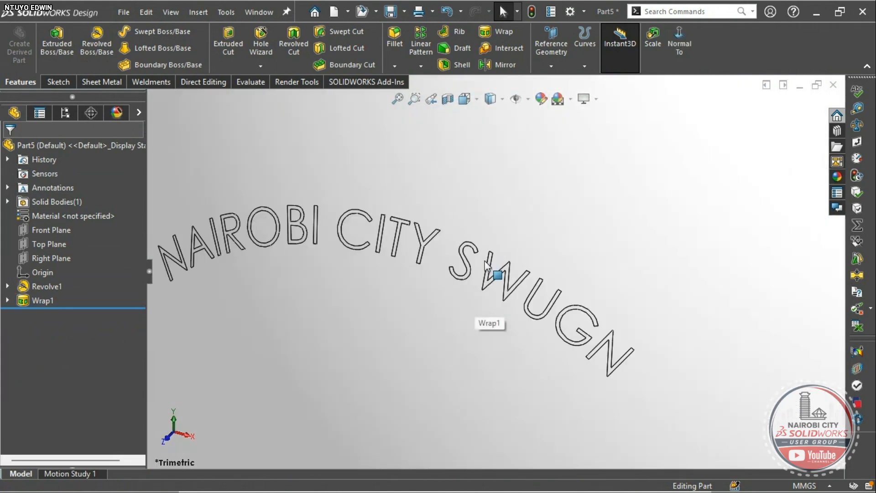
pyautogui.moveTo(484, 274); pyautogui.dragTo(458, 276, button='middle')
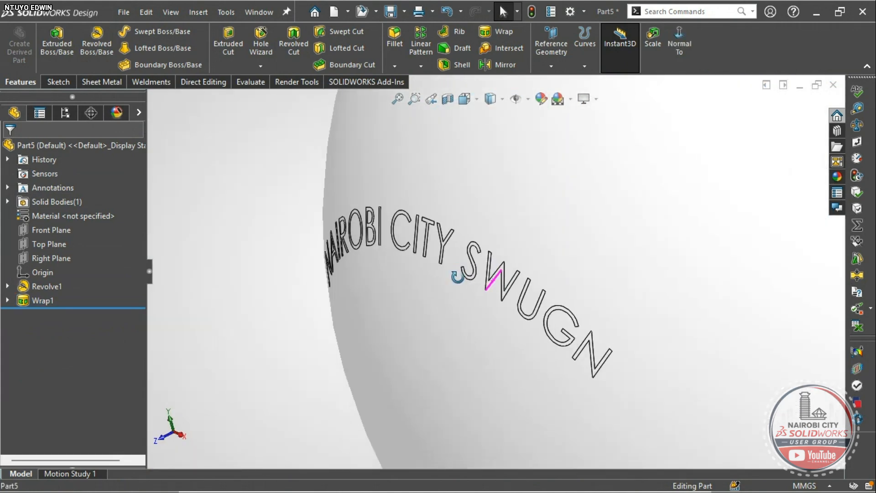
# - Reopen Wrap1 with Edit Feature, rebuild it, and return to a trimetric view
pyautogui.rightClick(40, 300)
pyautogui.click(69, 184)
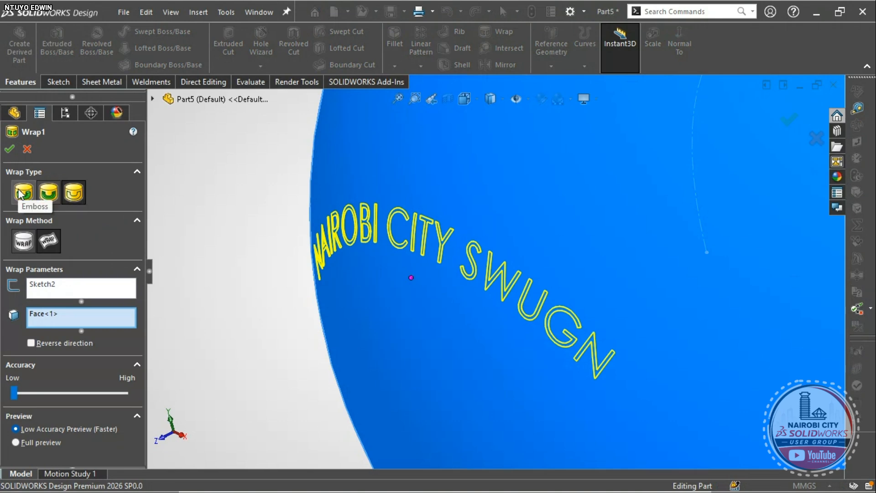
pyautogui.click(9, 149)
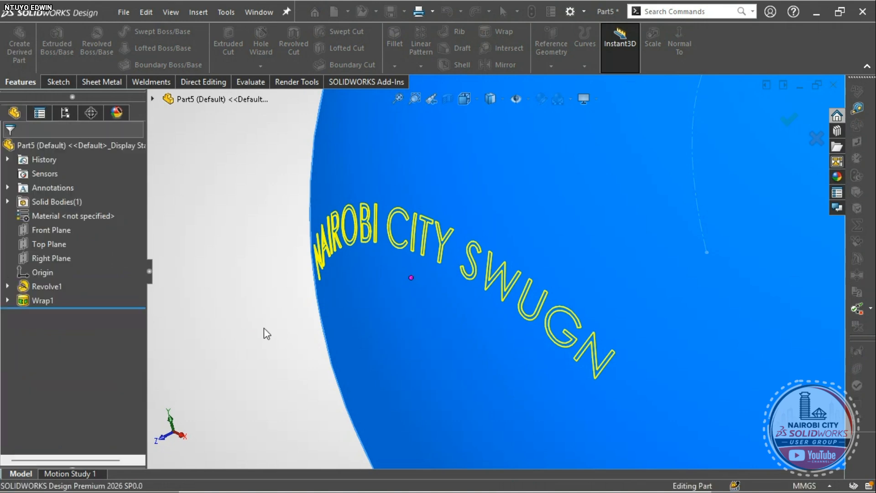
pyautogui.moveTo(254, 297); pyautogui.dragTo(281, 300, button='right')
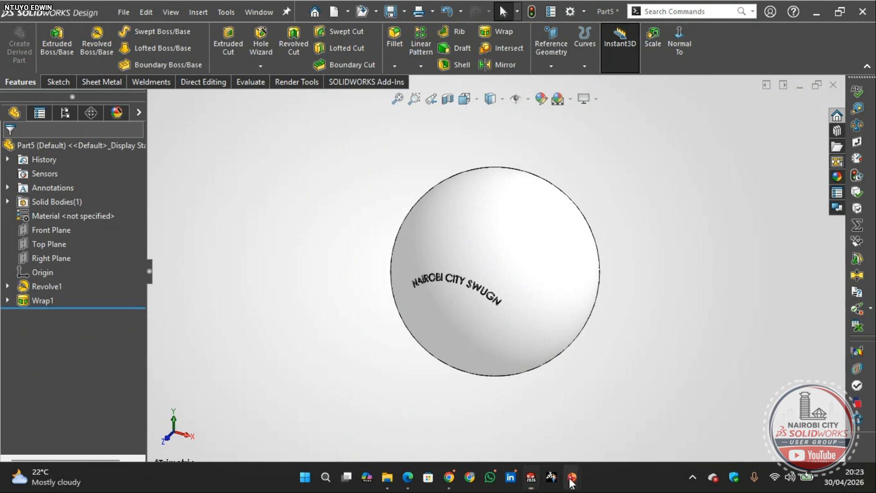
# - Switch to the PowerPoint slide show and advance through EXTRUDE CUT VS WRAP to Powerful Sources
pyautogui.moveTo(571, 477)
pyautogui.click(580, 403)
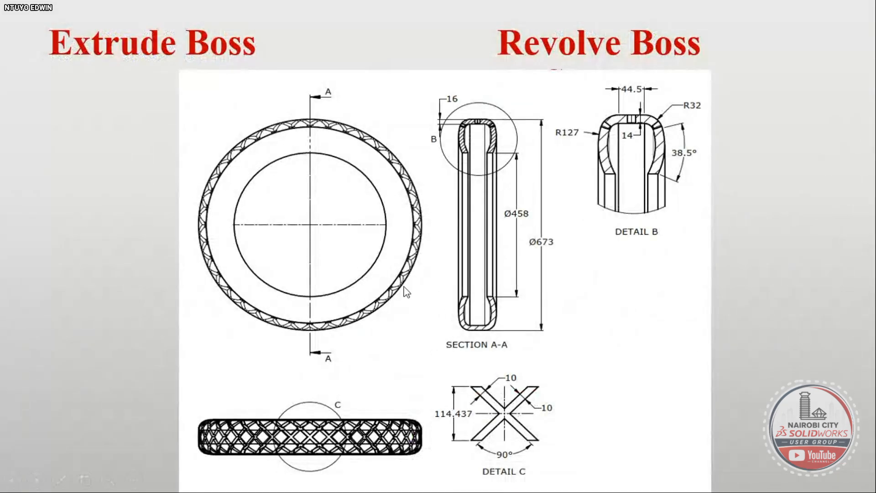
pyautogui.click(489, 210)
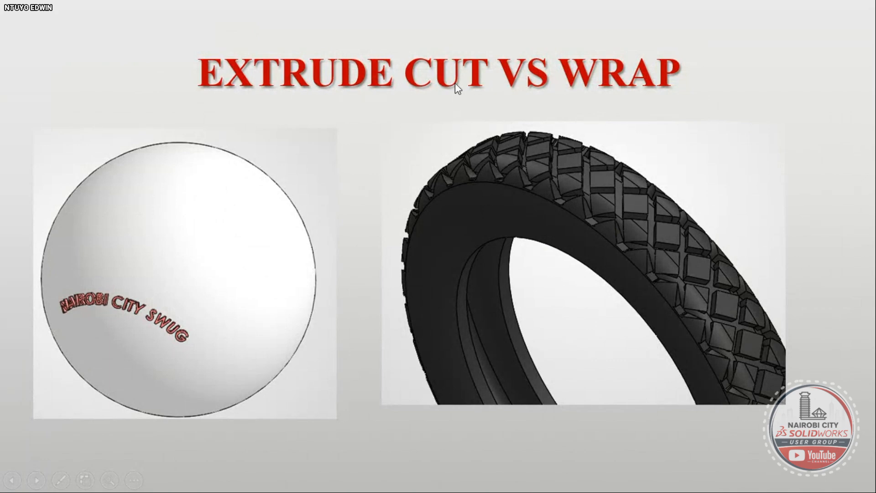
pyautogui.click(618, 208)
pyautogui.click(620, 224)
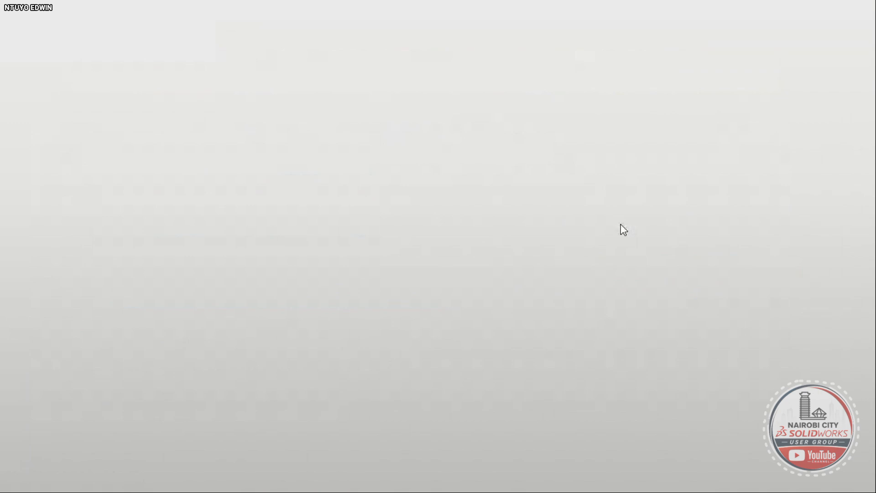
pyautogui.press('Left')
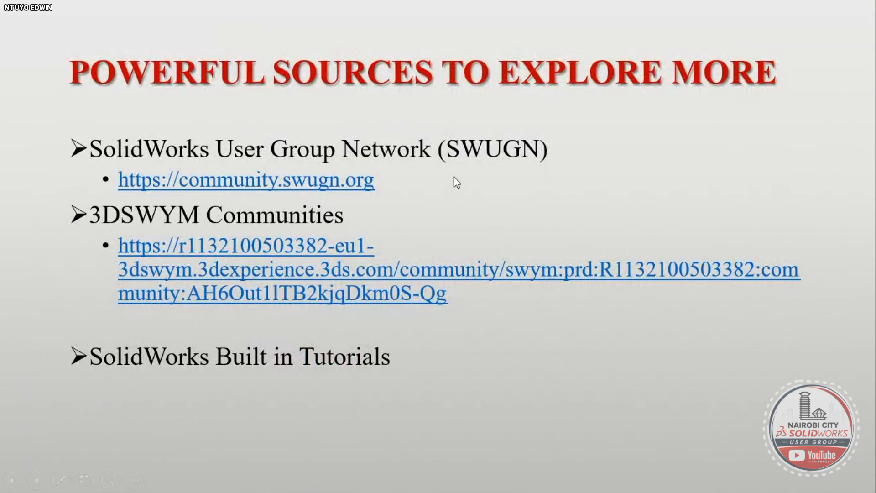
# - Advance to the Q & A slide and bring up the Start menu
pyautogui.click(557, 492)
pyautogui.click(518, 441)
pyautogui.click(430, 331)
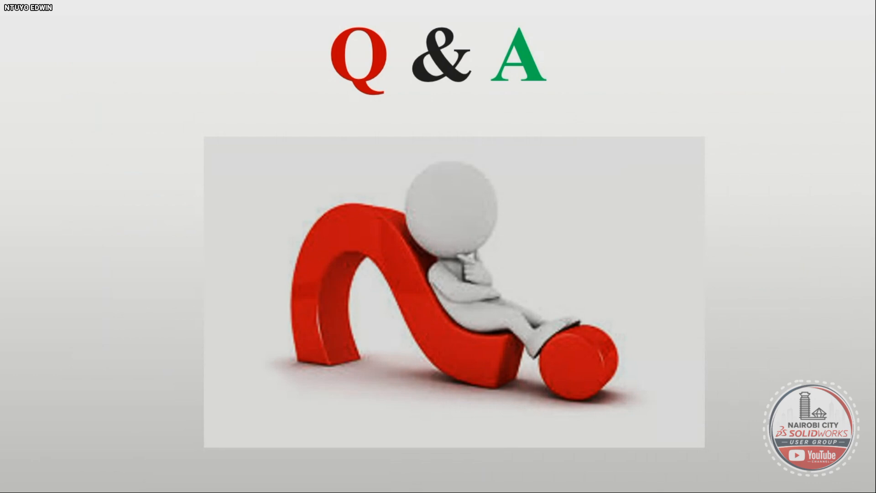
pyautogui.press('super')
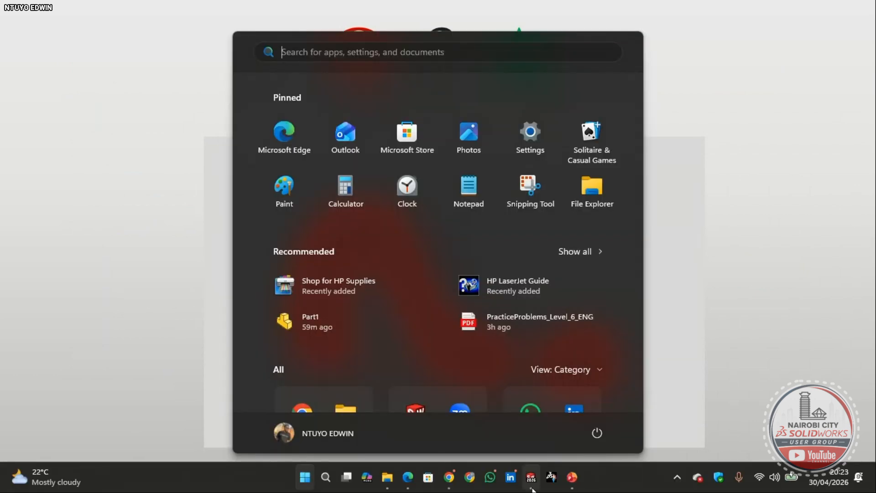
# - Check the Chrome meeting window, minimize it, then bring it back with Alt+Tab
pyautogui.moveTo(573, 487)
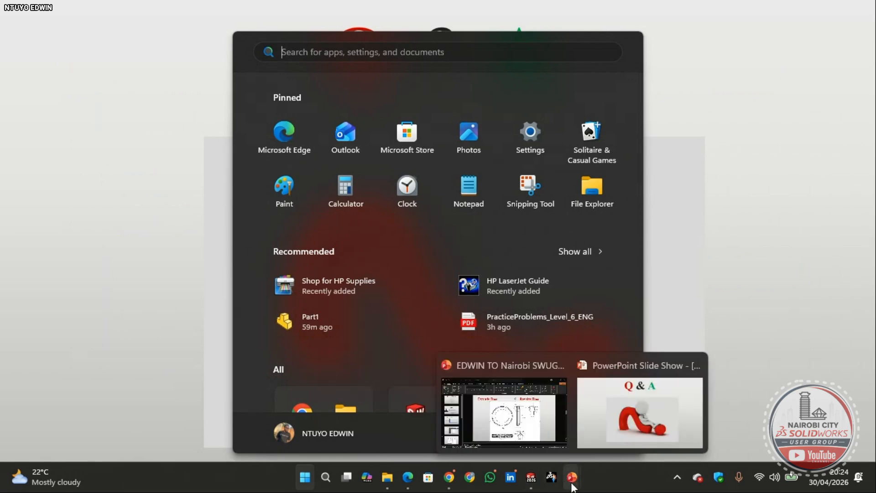
pyautogui.moveTo(450, 485)
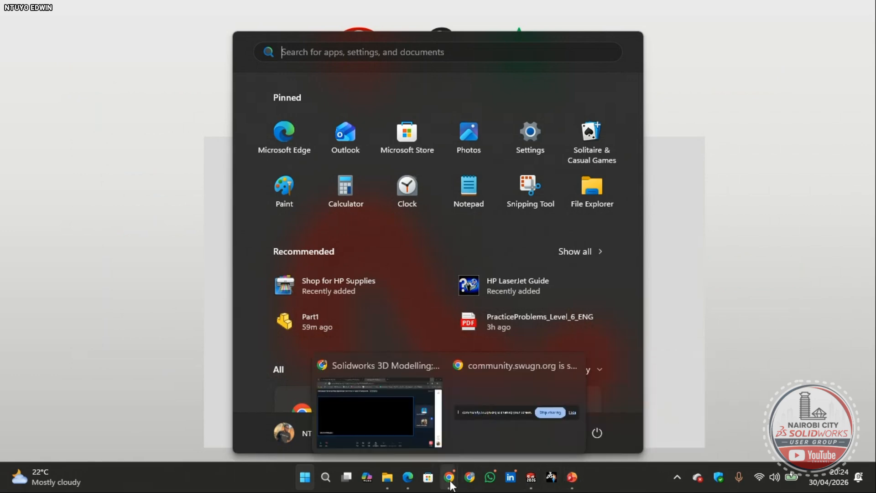
pyautogui.click(408, 428)
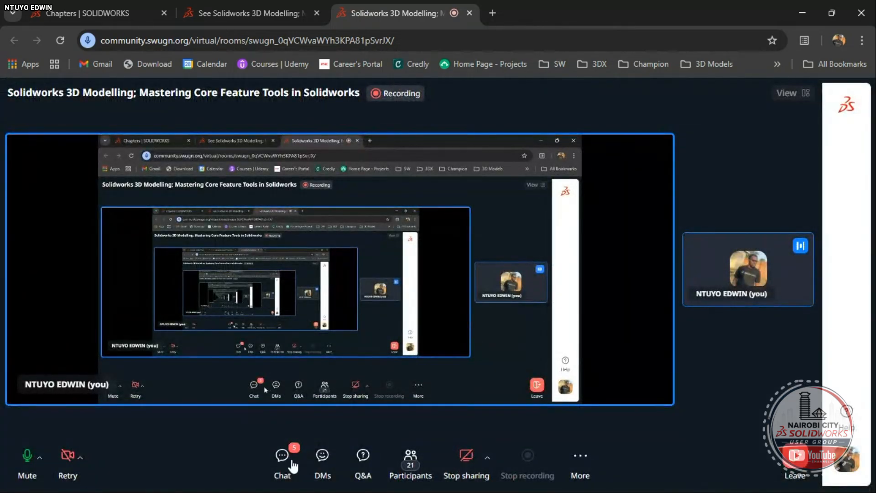
pyautogui.click(802, 13)
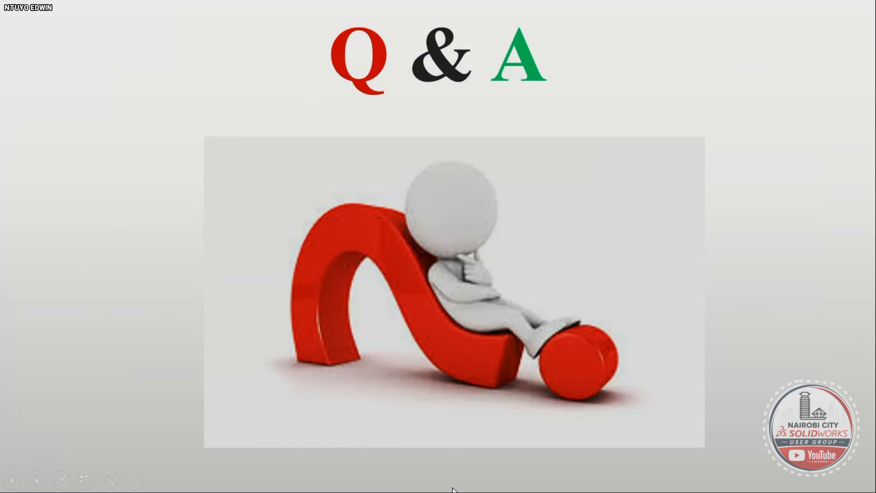
pyautogui.press('super')
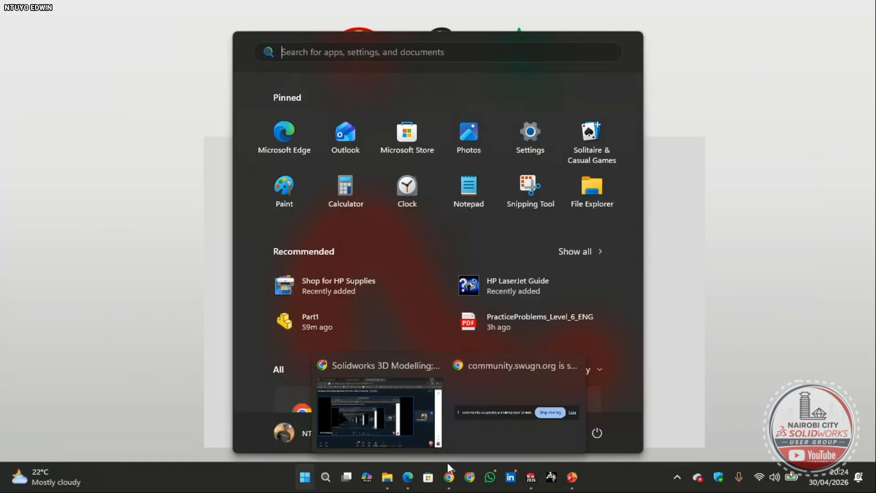
pyautogui.hotkey('alt', 'Tab')
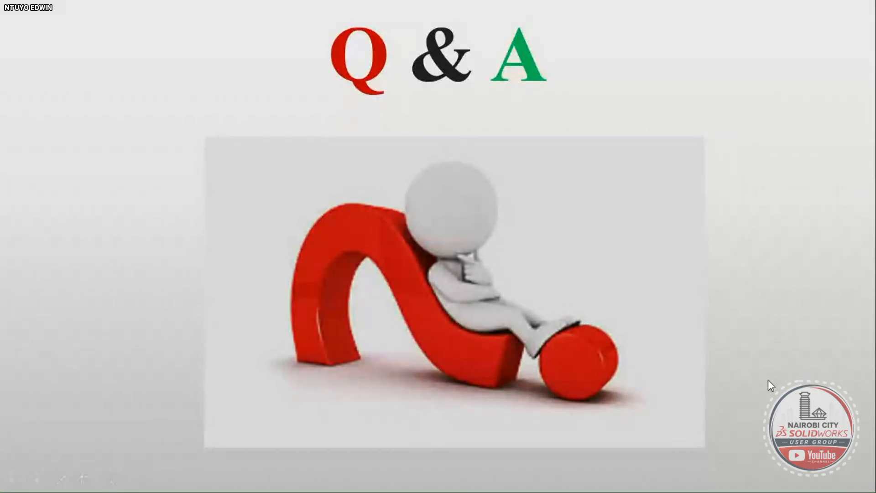
# - Step through the Thank You slide and back to the Q & A slide
pyautogui.press('Right')
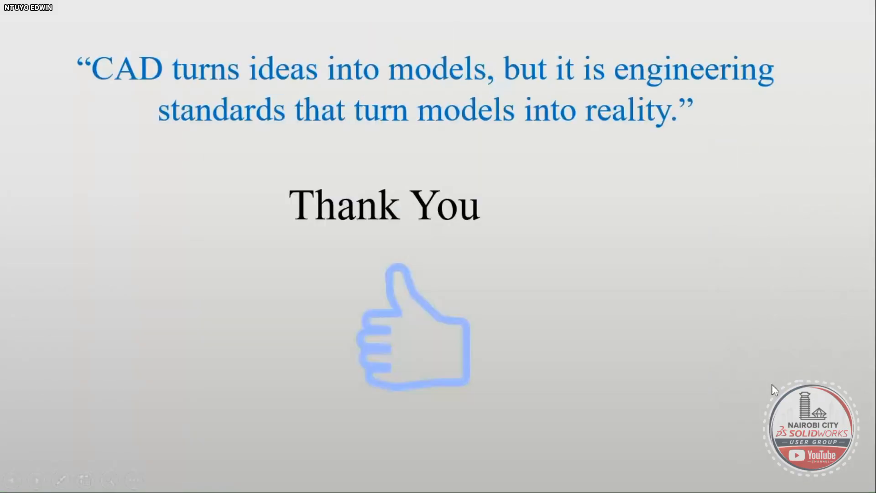
pyautogui.press('Right')
pyautogui.press('Left')
pyautogui.press('Left')
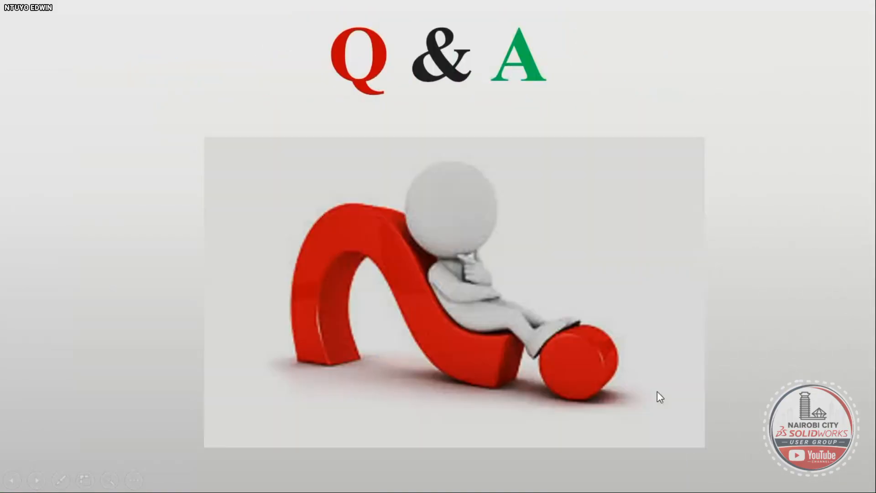